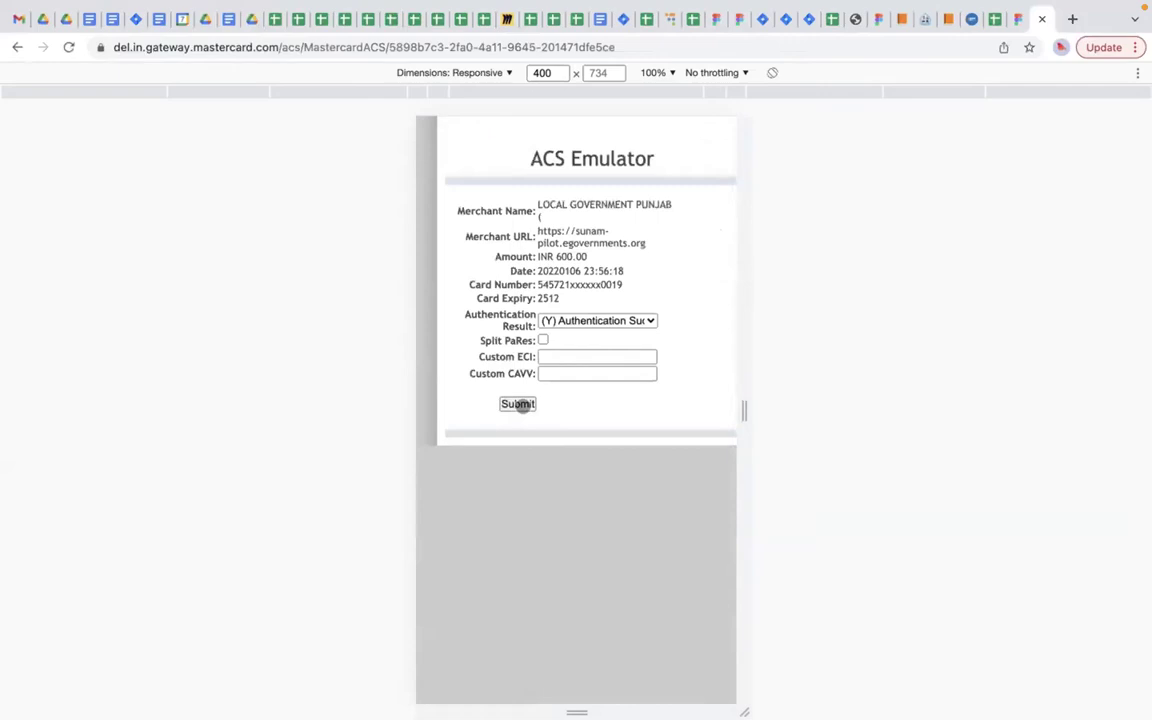
- Submit the ACS card authentication so the ₹600 permit fee payment completes with a receipt
{"action": "left_click", "coordinate": [518, 404]}
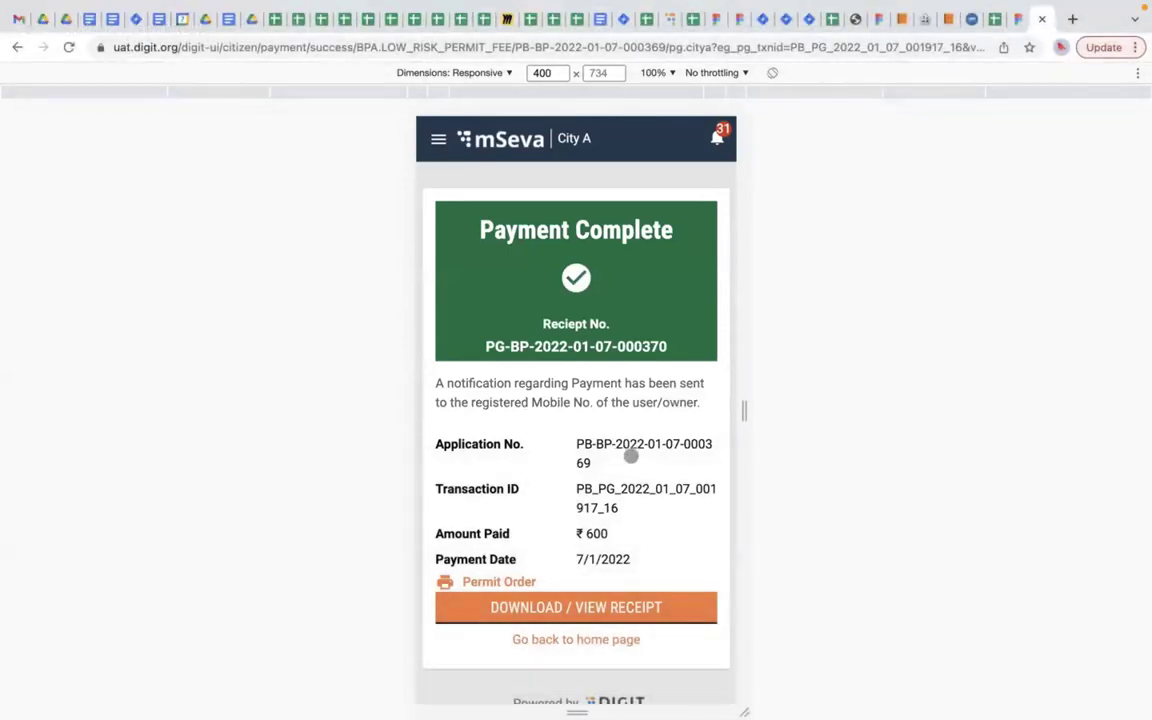
{"action": "scroll", "coordinate": [631, 456], "scroll_direction": "down", "scroll_amount": 1}
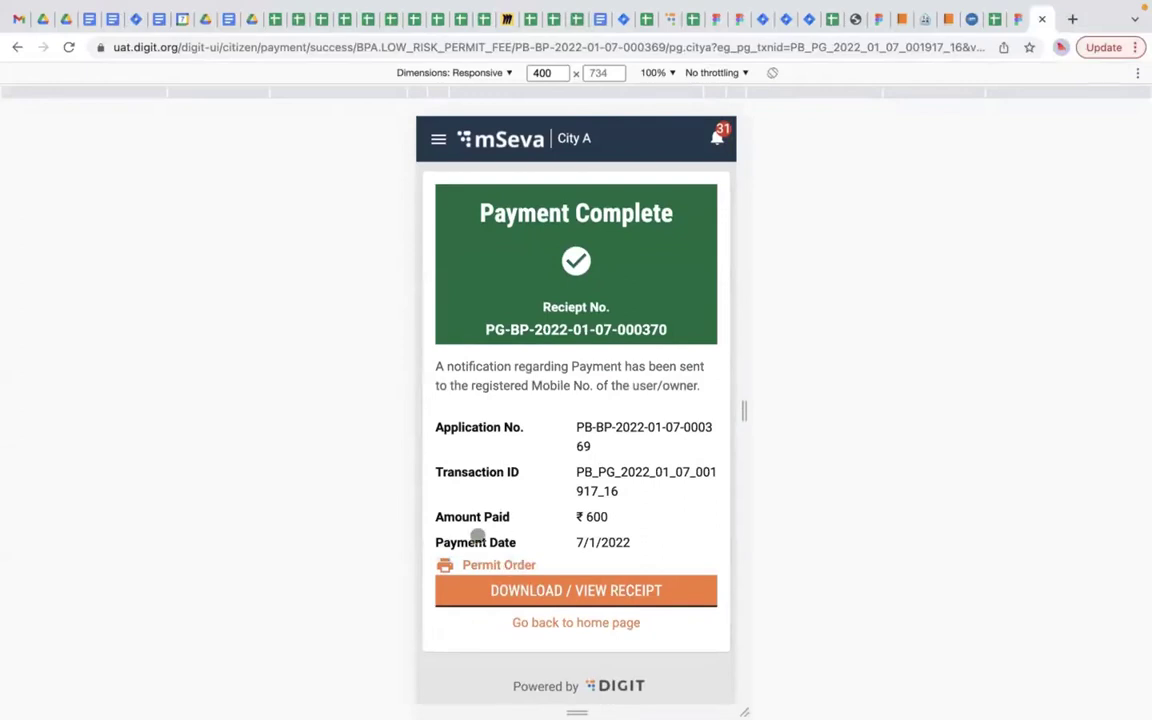
- Open the Permit Order PDF, the Form of Approval of Building Permit, for the paid application
{"action": "left_click", "coordinate": [480, 567]}
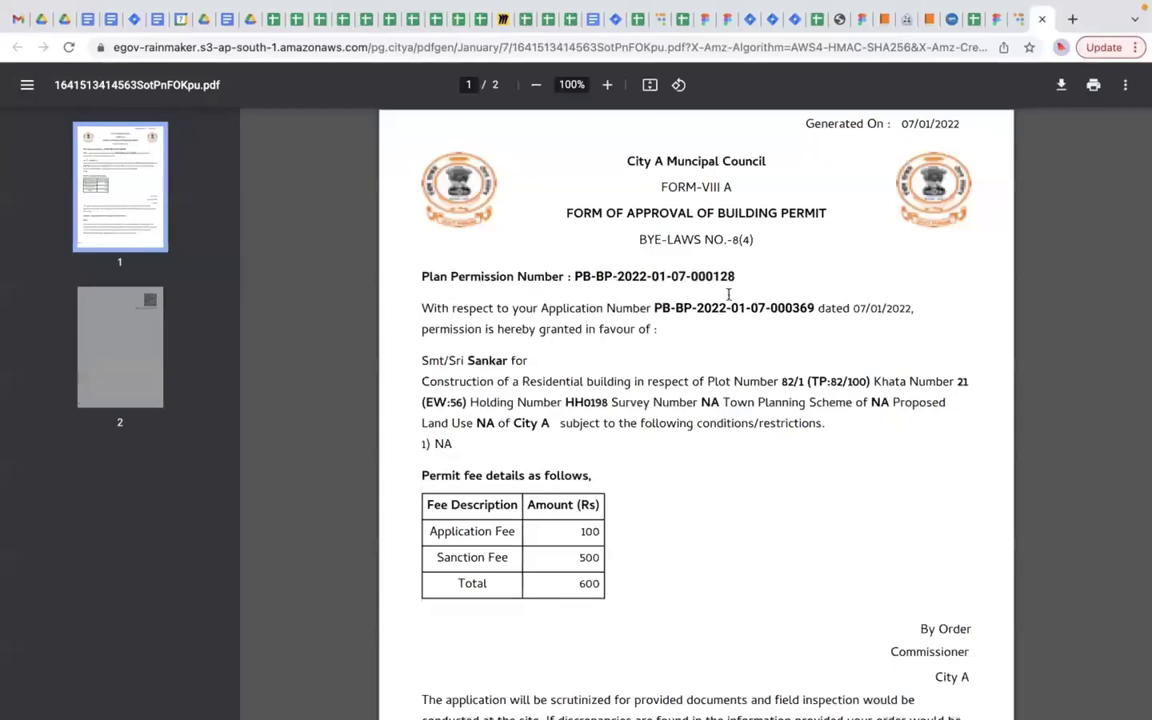
- Scroll through the permit order PDF, close it, and return to the Payment Complete page
{"action": "scroll", "coordinate": [728, 293], "scroll_direction": "down", "scroll_amount": 4}
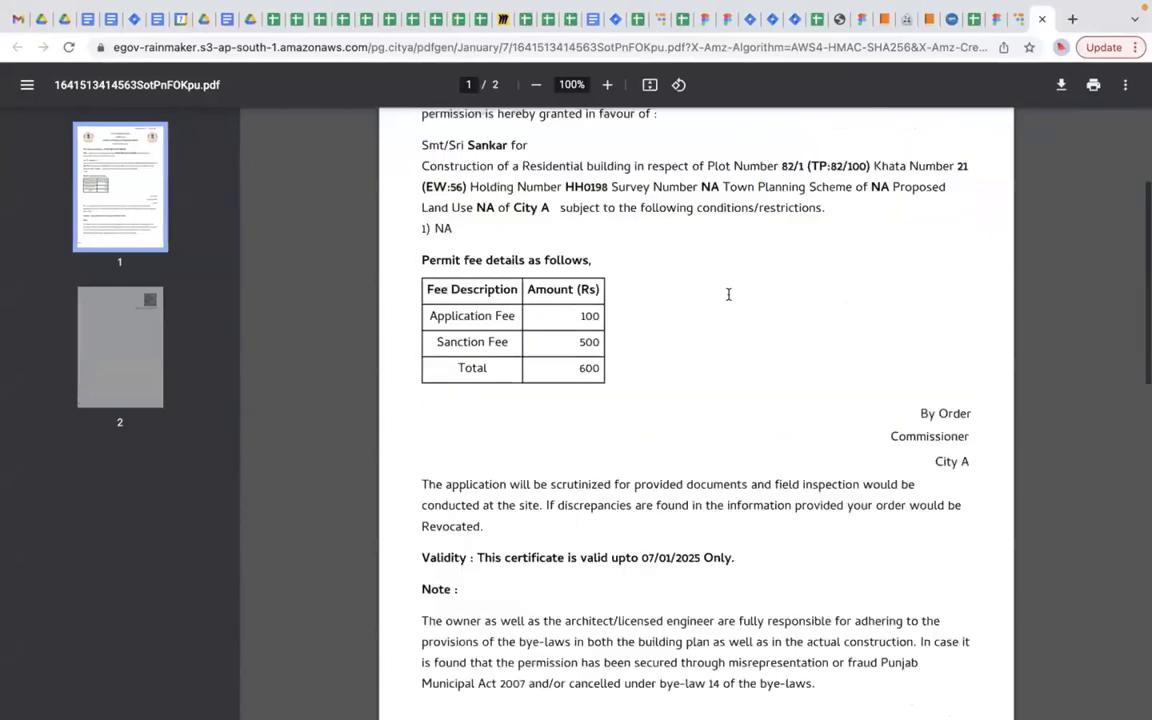
{"action": "key", "text": "ctrl+w"}
{"action": "left_click", "coordinate": [604, 589]}
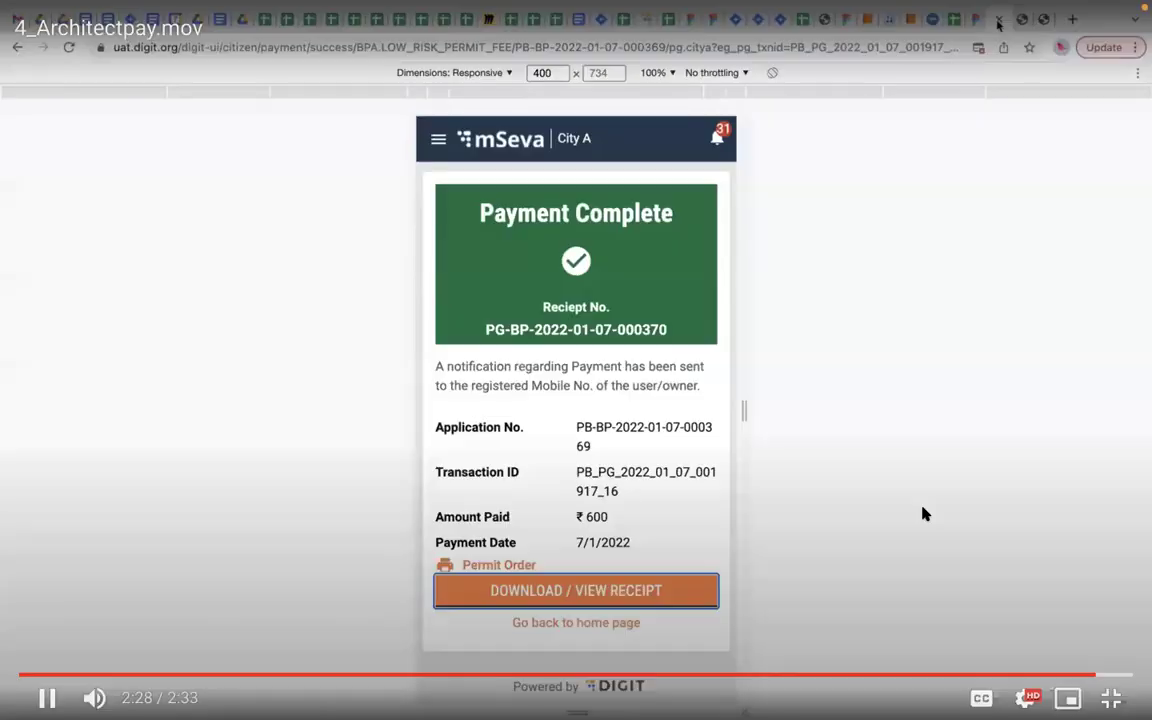
- Pause and resume the 4_Architectpay.mov demo until it ends, then exit full screen
{"action": "key", "text": "space"}
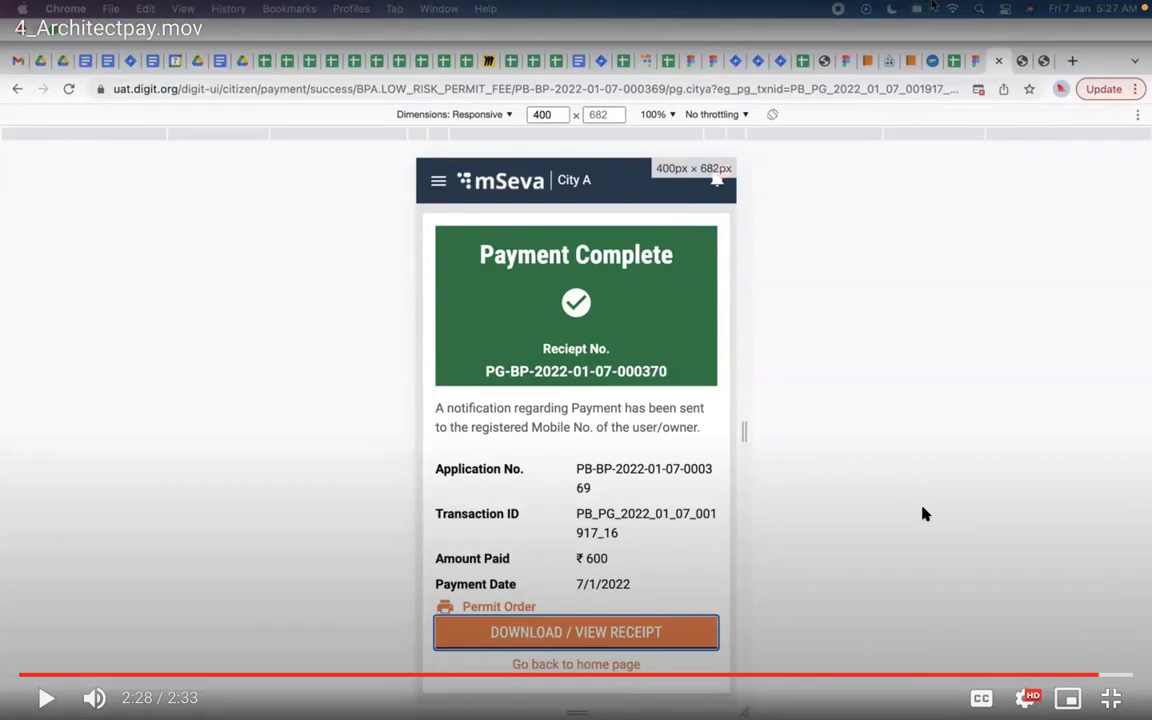
{"action": "left_click", "coordinate": [923, 513]}
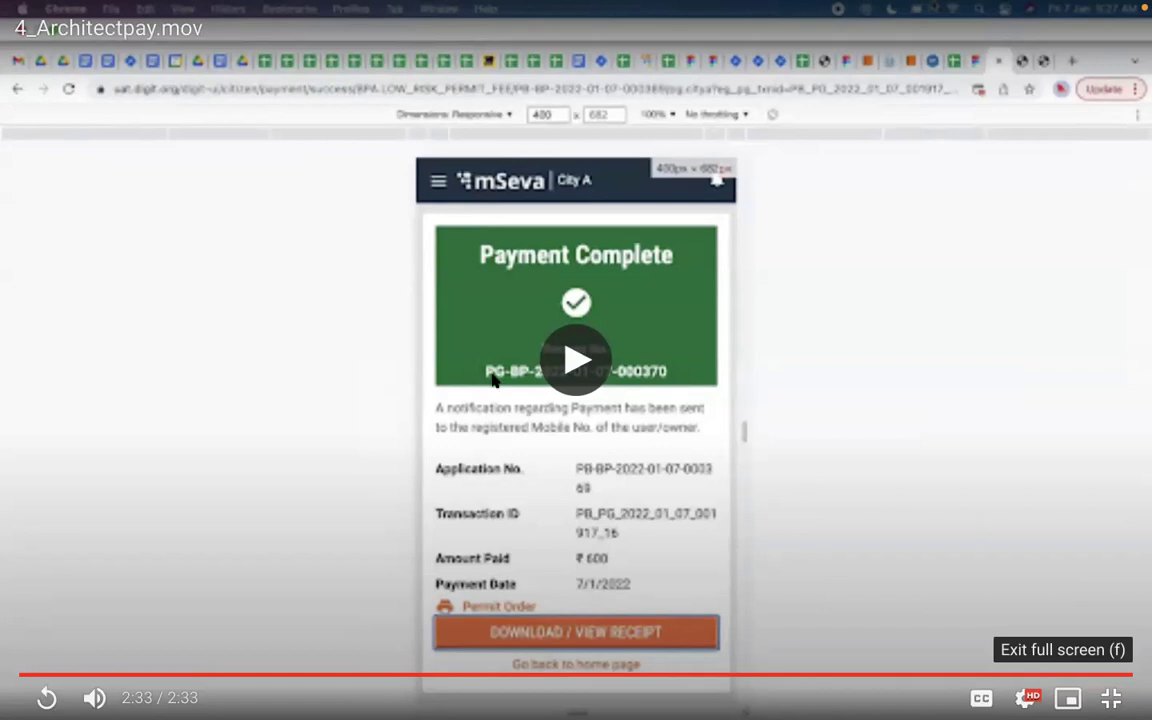
{"action": "key", "text": "Escape"}
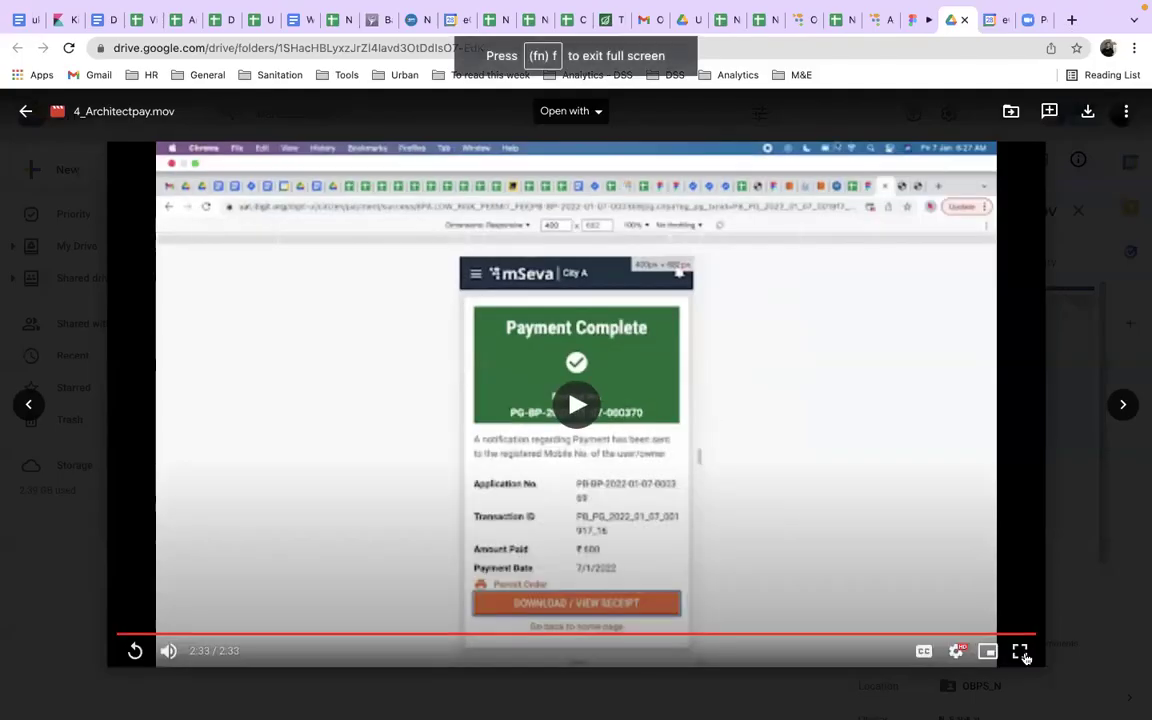
- Close the preview and play 5_Employee_UptoFI.mov from the OBPS_N folder
{"action": "key", "text": "Escape"}
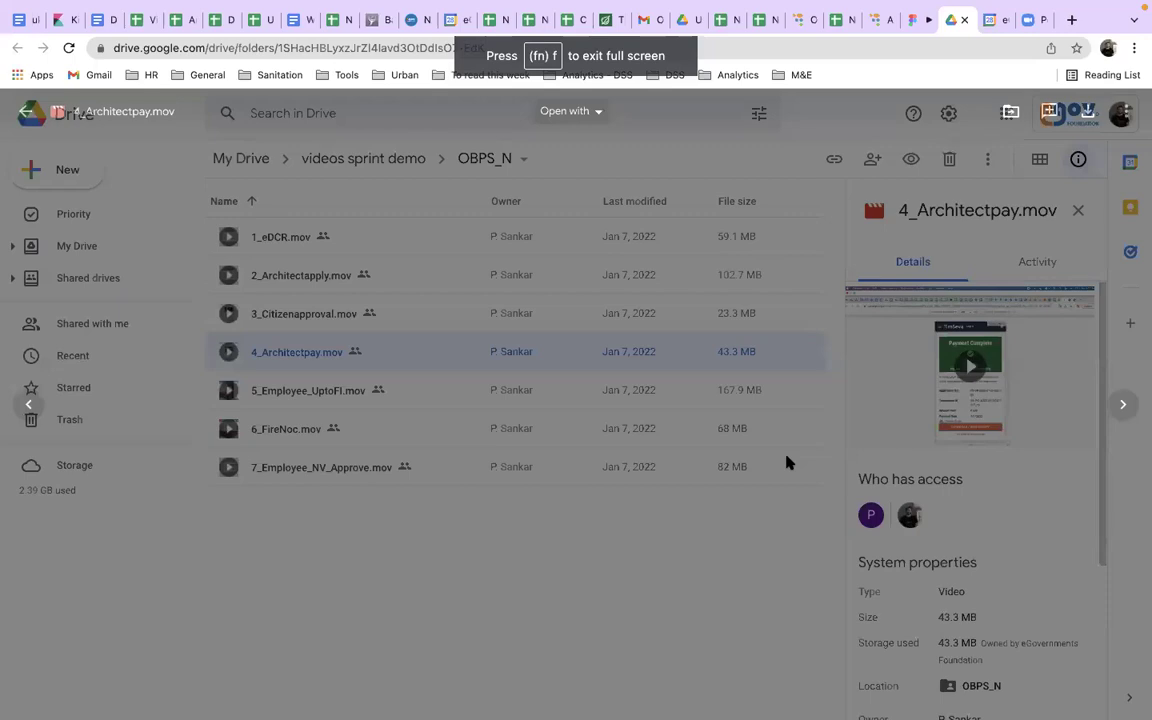
{"action": "key", "text": "Down"}
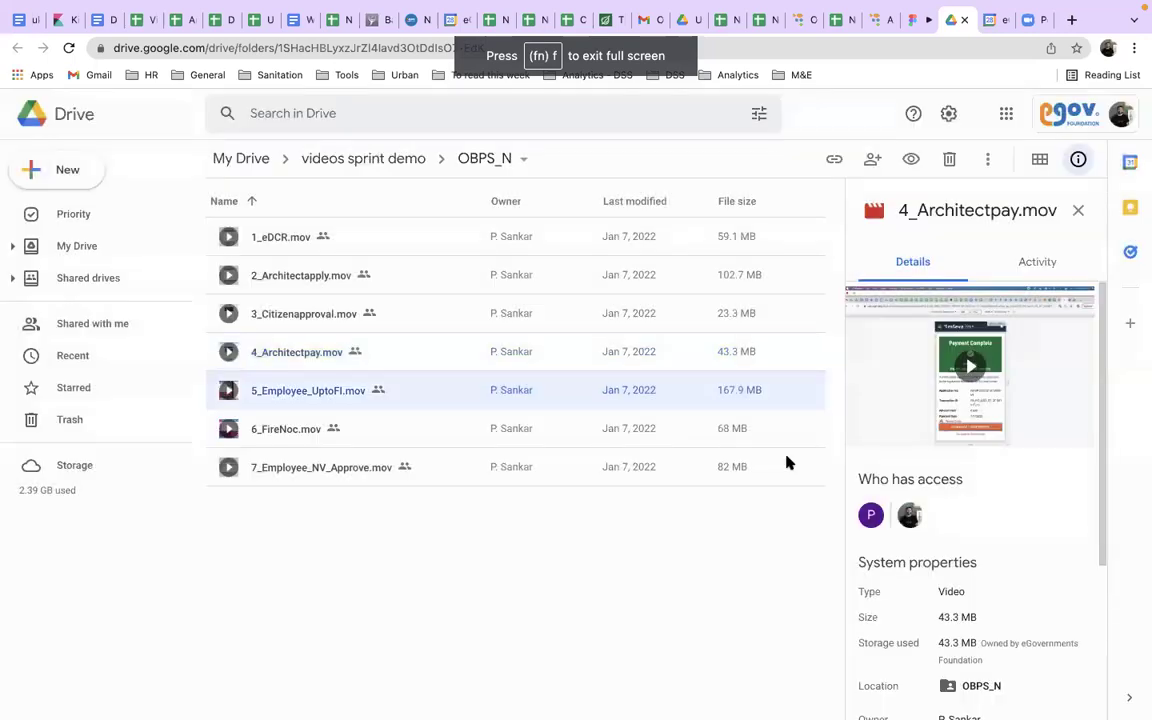
{"action": "key", "text": "Return"}
{"action": "key", "text": "space"}
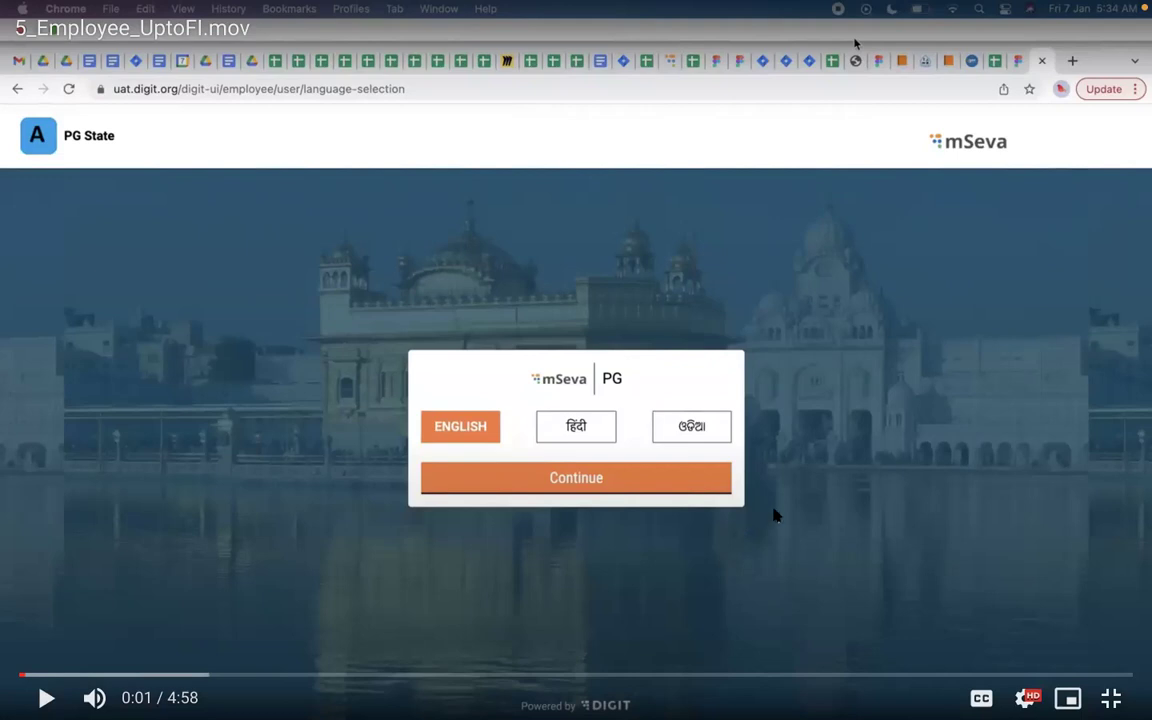
- Play the employee walkthrough to the City A dashboard showing 14 OBPS applications
{"action": "left_click", "coordinate": [773, 515]}
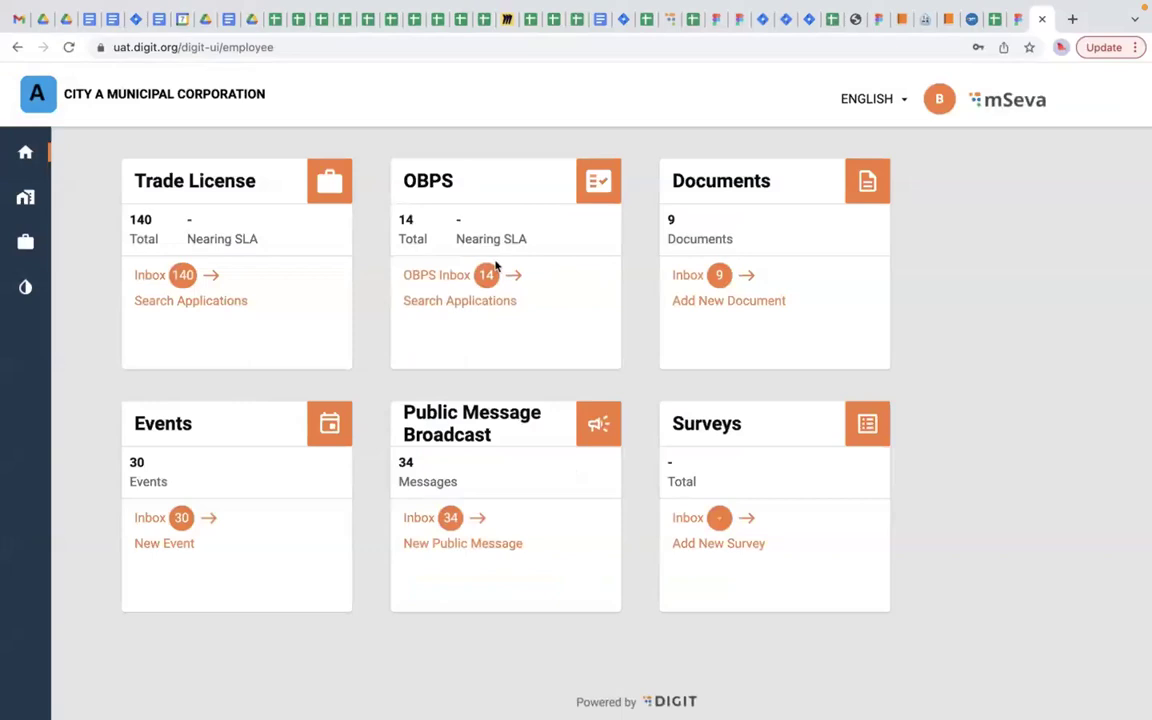
{"action": "mouse_move", "coordinate": [432, 265]}
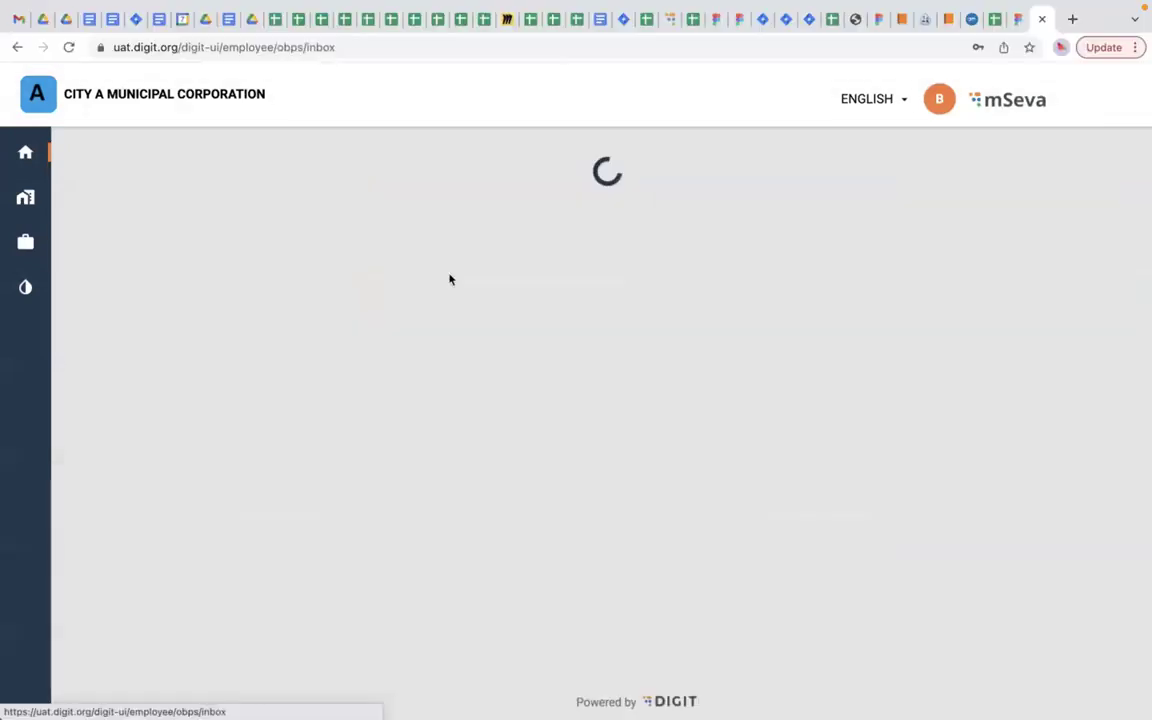
- Pause the walkthrough at the OBPS inbox, then resume and scroll down the inbox
{"action": "left_click", "coordinate": [450, 272]}
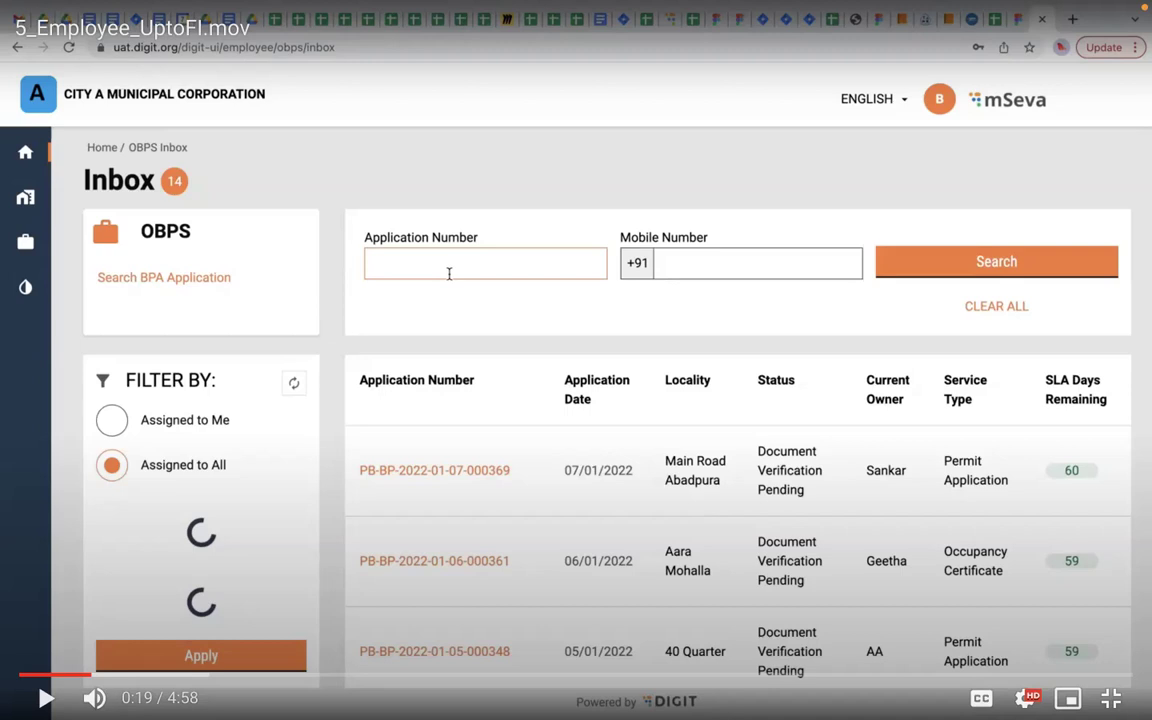
{"action": "key", "text": "space"}
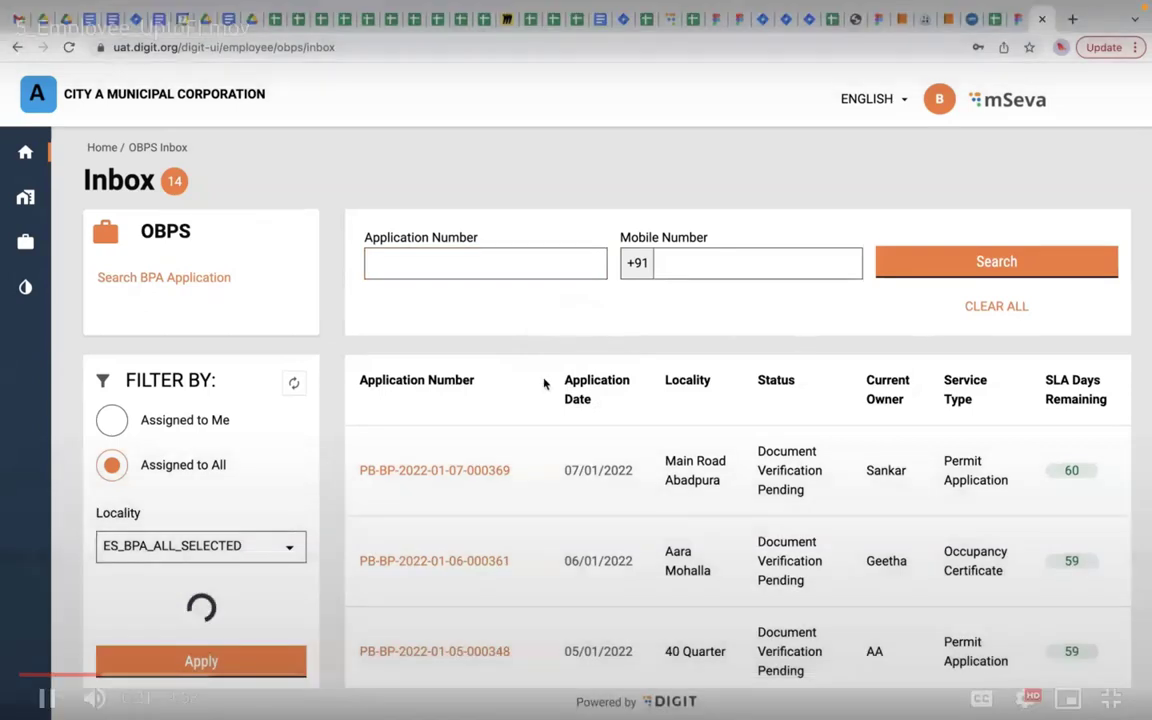
{"action": "scroll", "coordinate": [544, 384], "scroll_direction": "down", "scroll_amount": 1}
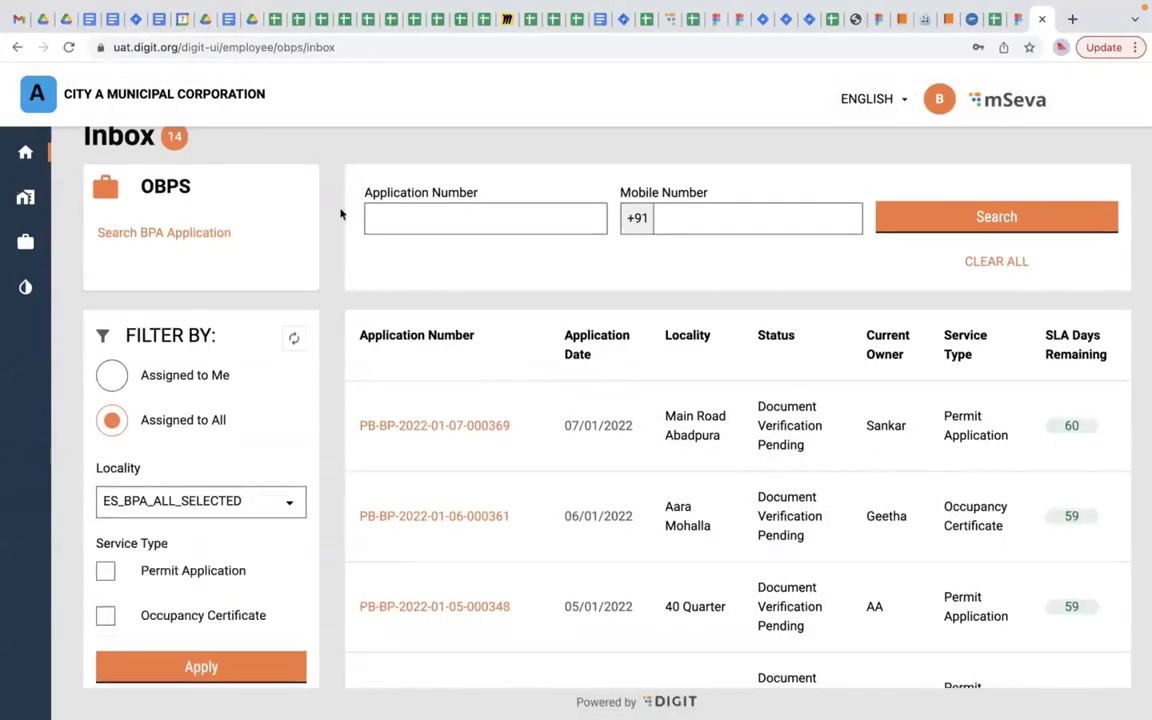
{"action": "scroll", "coordinate": [280, 450], "scroll_direction": "down", "scroll_amount": 1}
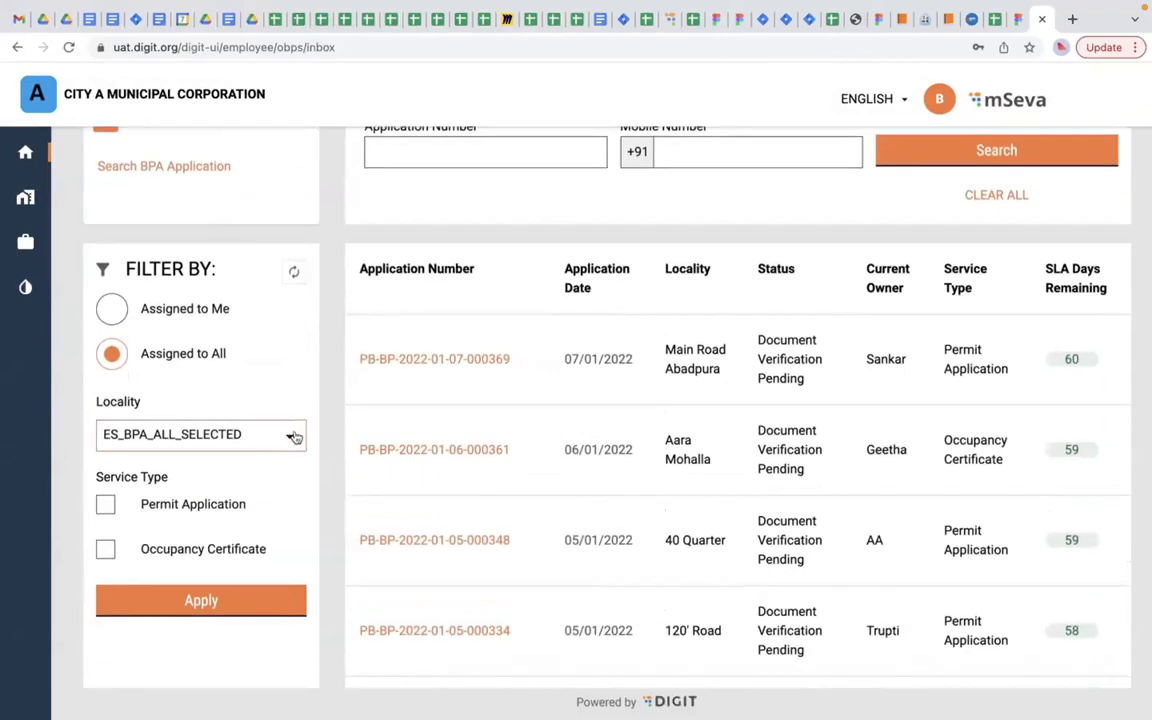
- Keep Locality set to all and open the first low-risk Main Road Abadpura permit application
{"action": "left_click", "coordinate": [293, 437]}
{"action": "scroll", "coordinate": [217, 578], "scroll_direction": "down", "scroll_amount": 2}
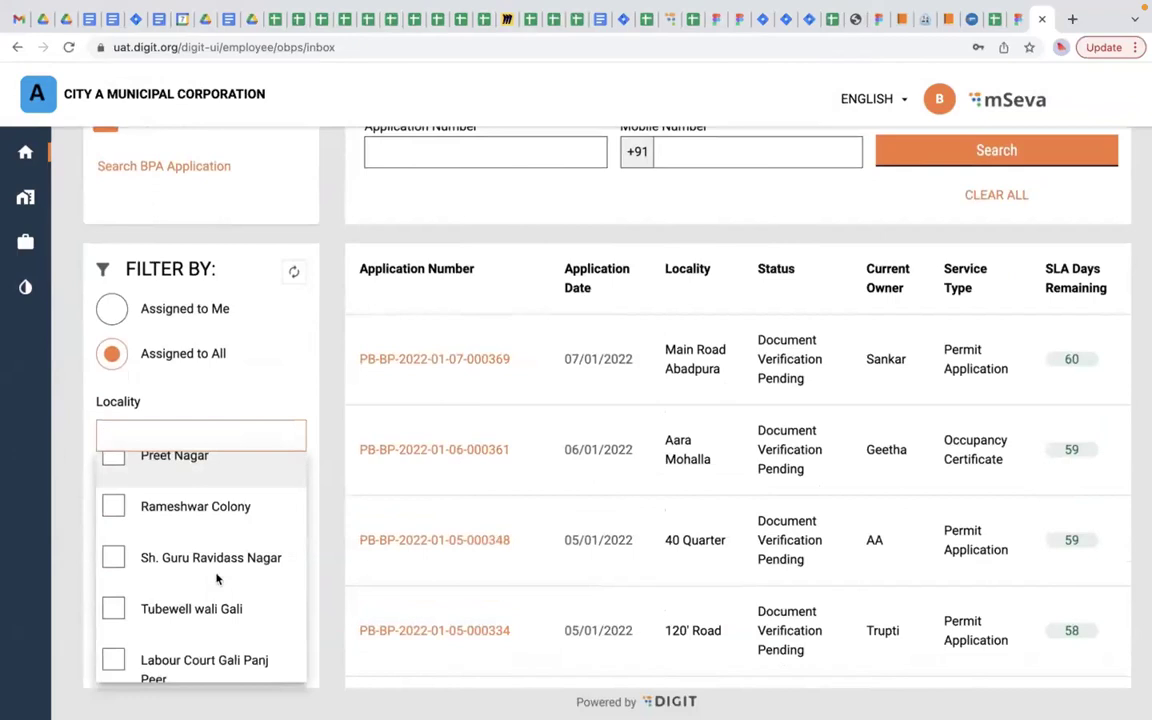
{"action": "scroll", "coordinate": [217, 578], "scroll_direction": "up", "scroll_amount": 2}
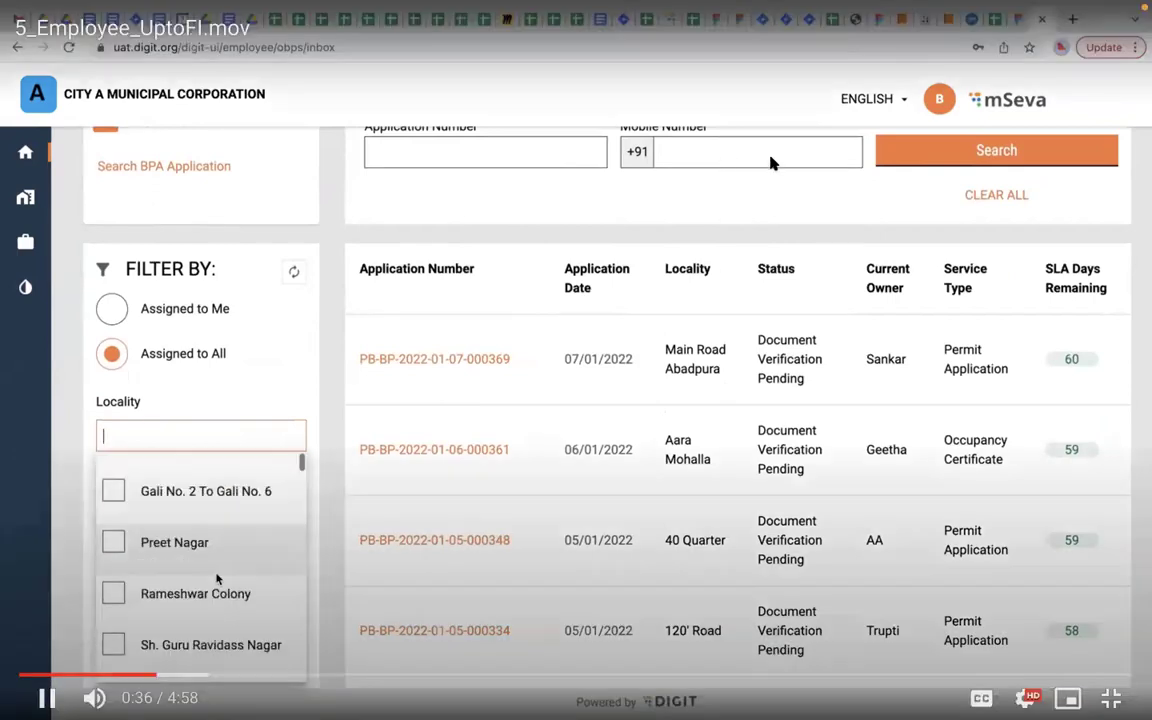
{"action": "left_click", "coordinate": [206, 399]}
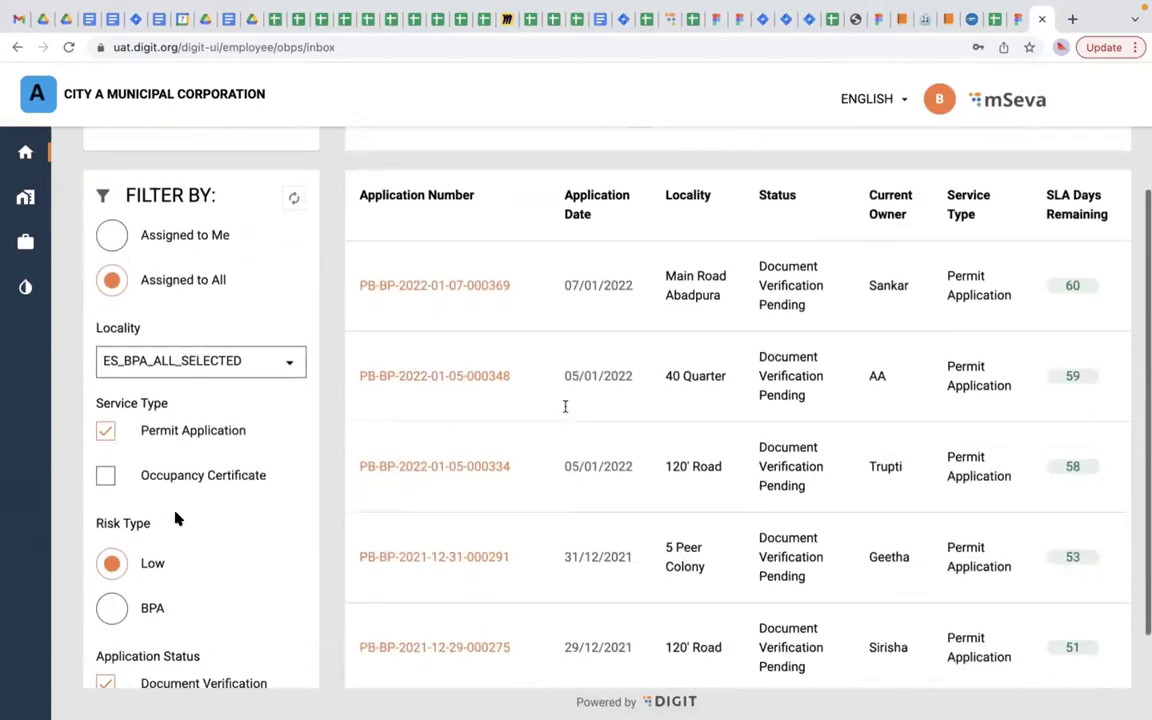
{"action": "scroll", "coordinate": [175, 518], "scroll_direction": "down", "scroll_amount": 1}
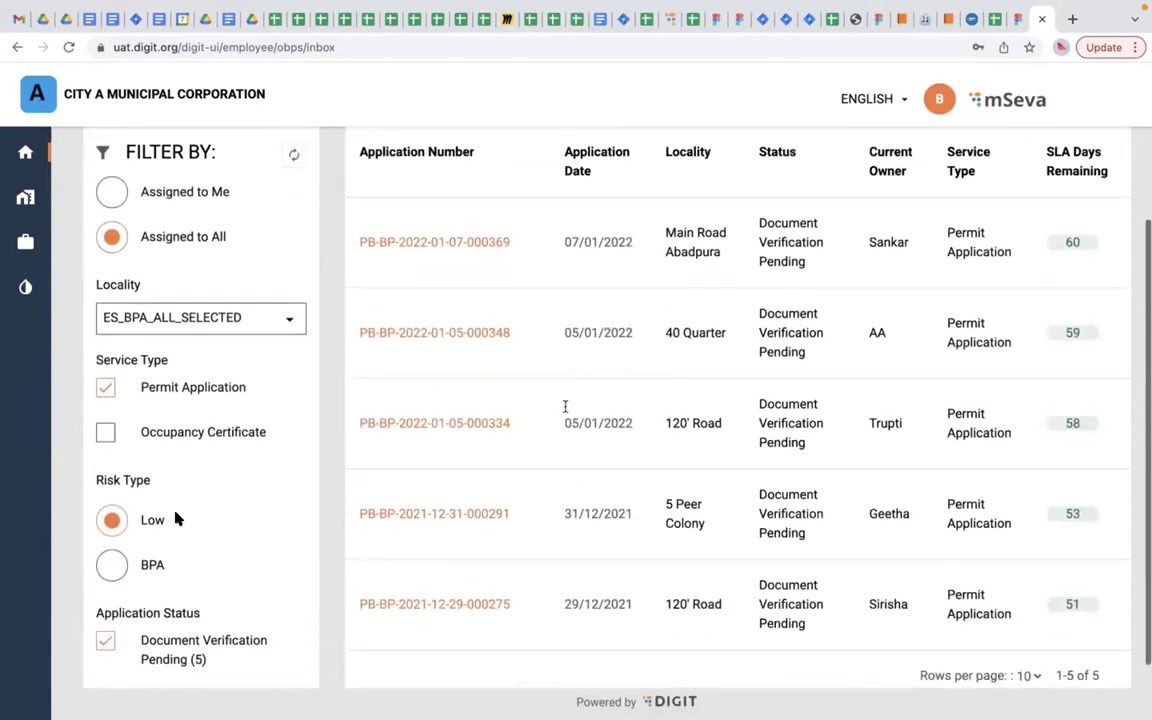
{"action": "scroll", "coordinate": [175, 518], "scroll_direction": "up", "scroll_amount": 5}
{"action": "left_click", "coordinate": [445, 447]}
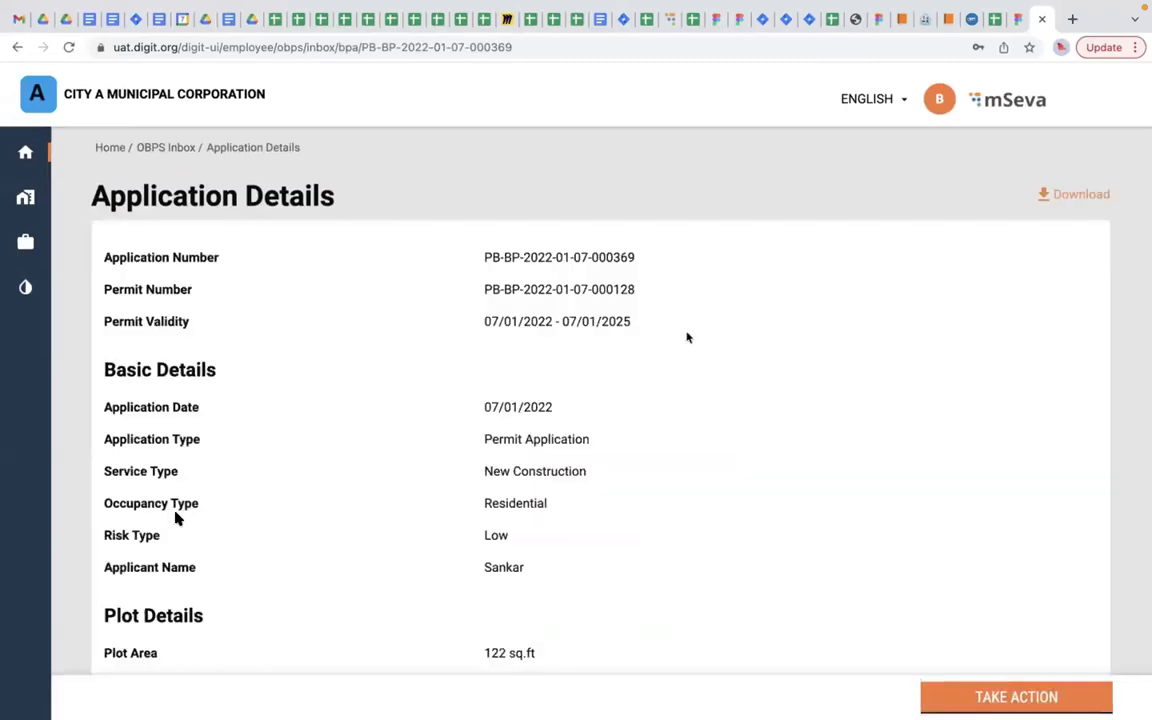
{"action": "scroll", "coordinate": [175, 518], "scroll_direction": "down", "scroll_amount": 3}
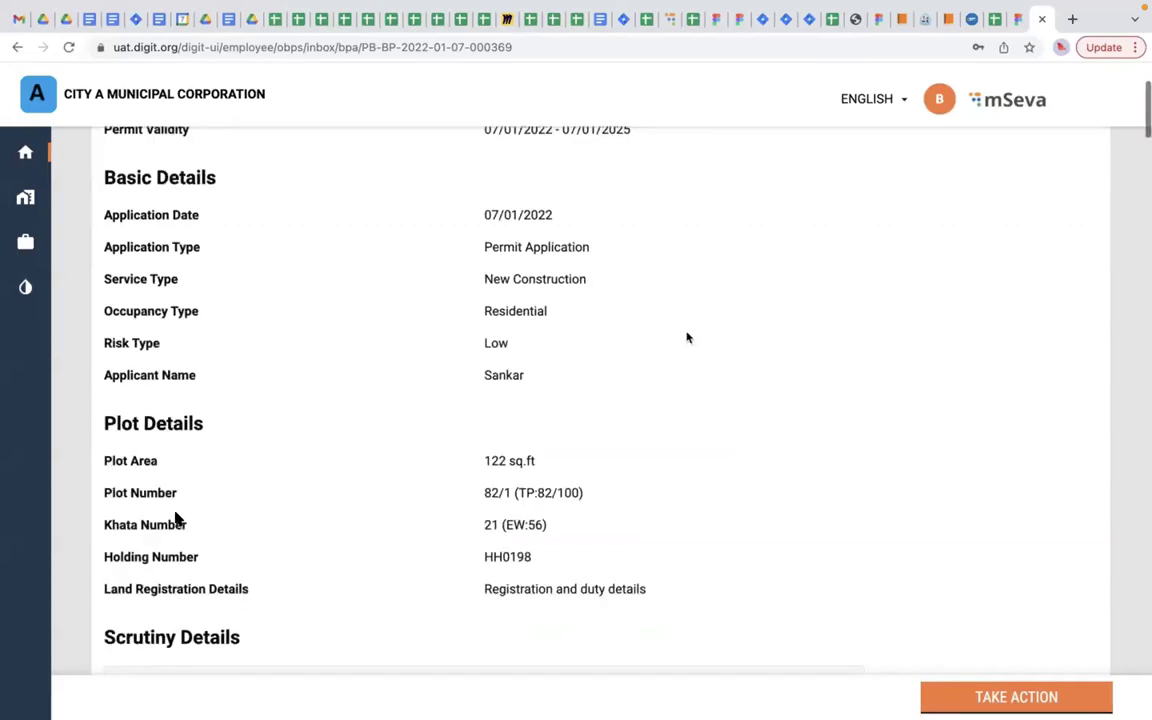
{"action": "scroll", "coordinate": [687, 338], "scroll_direction": "up", "scroll_amount": 3}
{"action": "left_click", "coordinate": [1083, 197]}
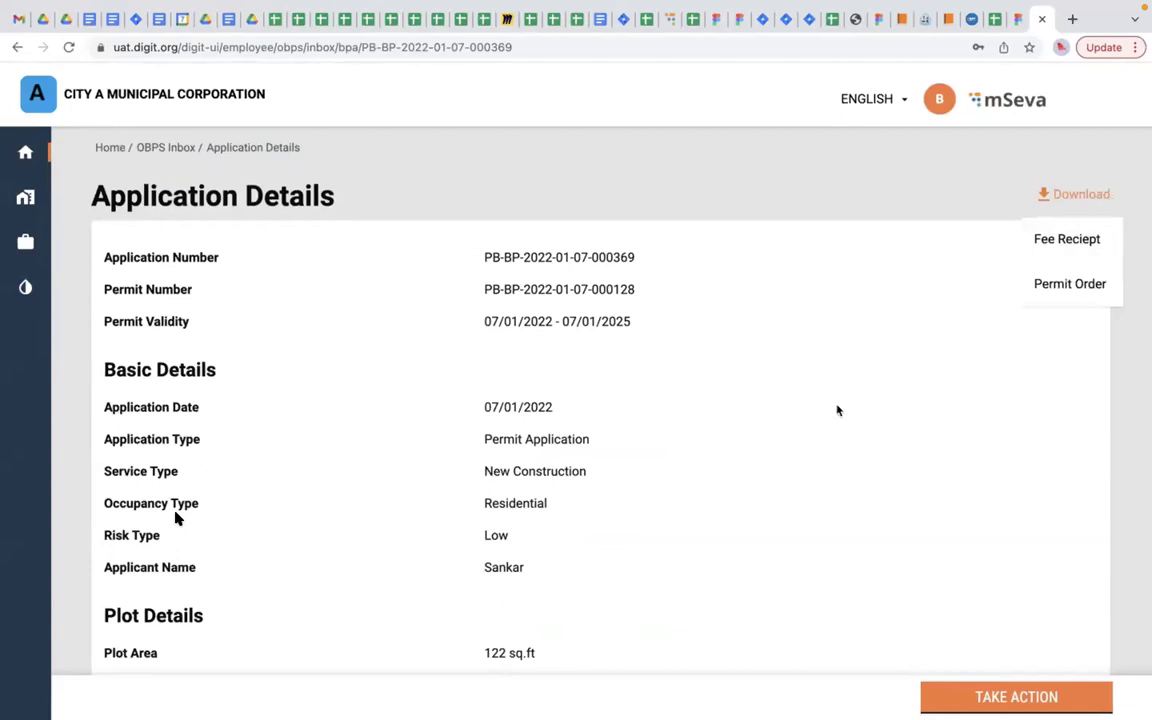
{"action": "scroll", "coordinate": [838, 410], "scroll_direction": "down", "scroll_amount": 2}
{"action": "scroll", "coordinate": [838, 410], "scroll_direction": "down", "scroll_amount": 2}
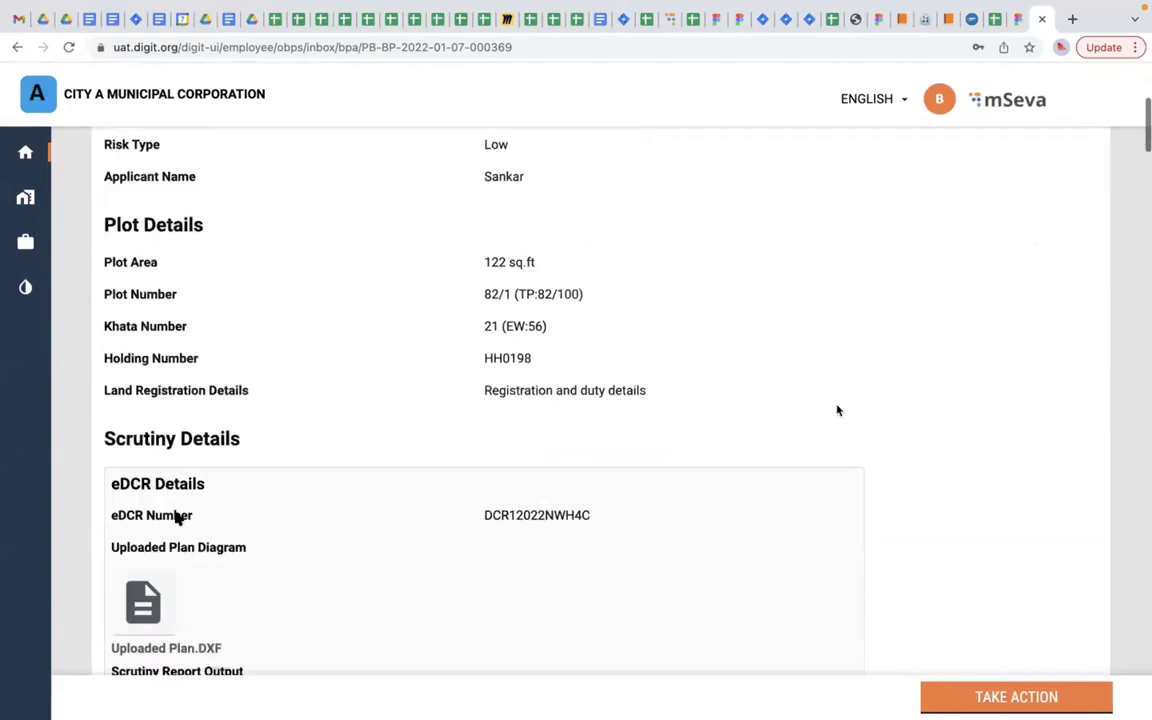
{"action": "scroll", "coordinate": [838, 410], "scroll_direction": "down", "scroll_amount": 1}
{"action": "scroll", "coordinate": [838, 410], "scroll_direction": "down", "scroll_amount": 3}
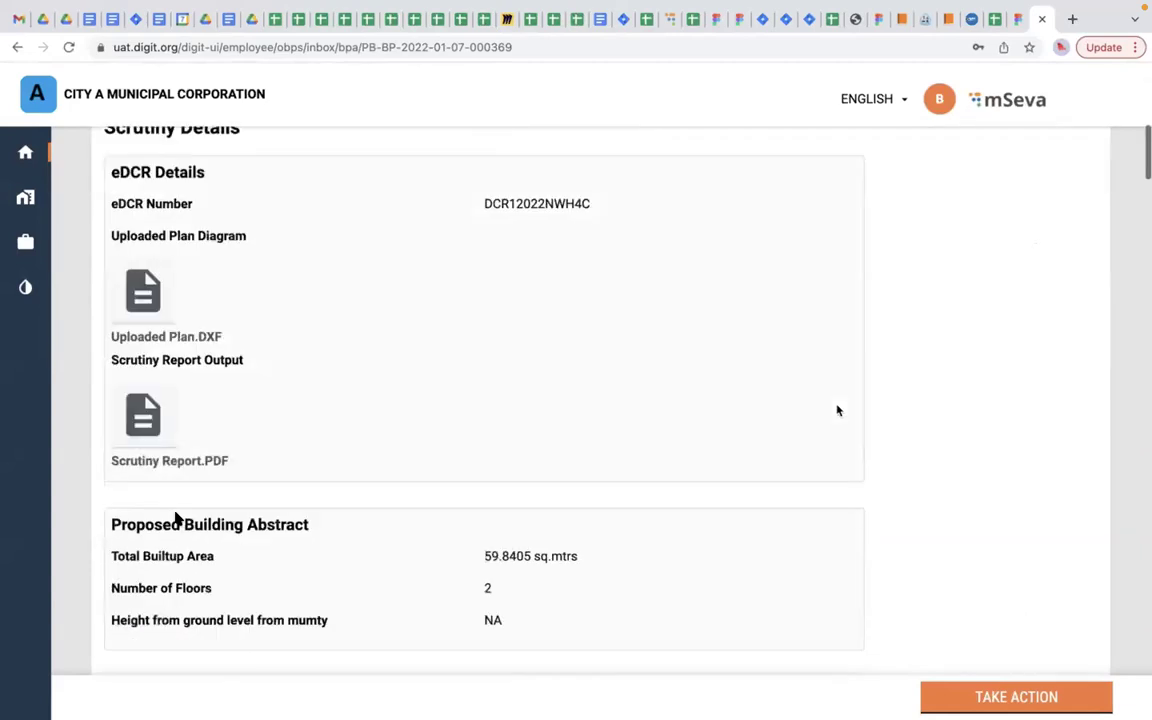
{"action": "mouse_move", "coordinate": [442, 345]}
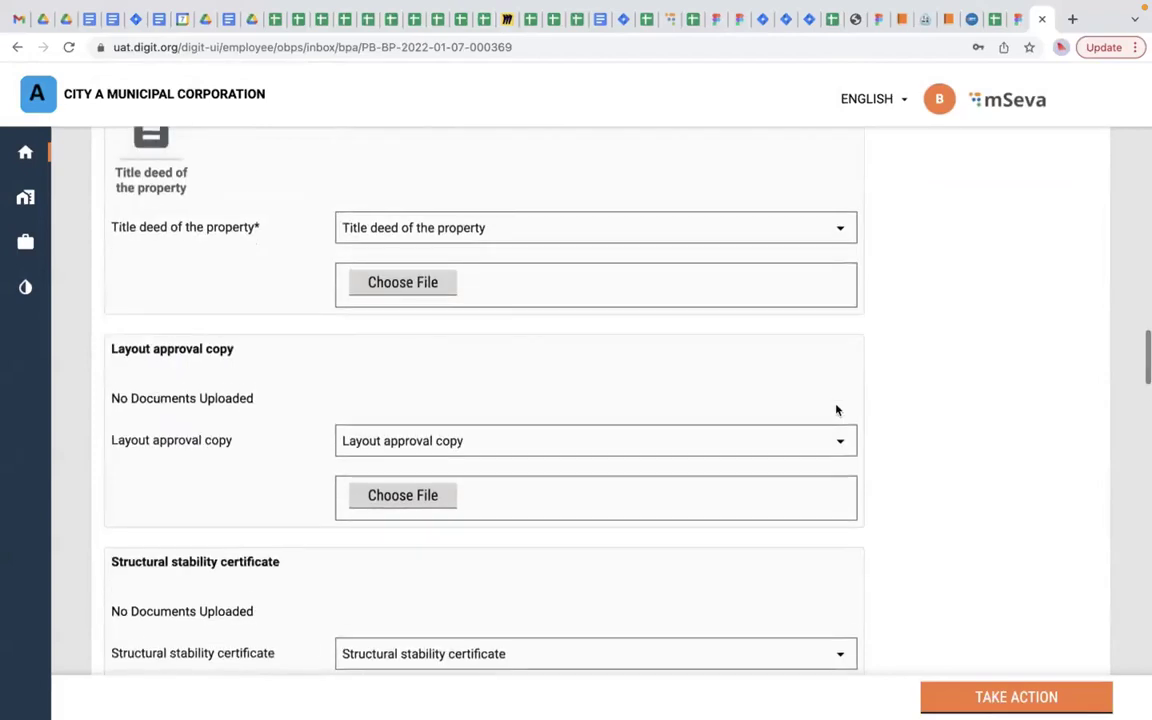
{"action": "scroll", "coordinate": [837, 410], "scroll_direction": "down", "scroll_amount": 5}
{"action": "scroll", "coordinate": [837, 410], "scroll_direction": "down", "scroll_amount": 7}
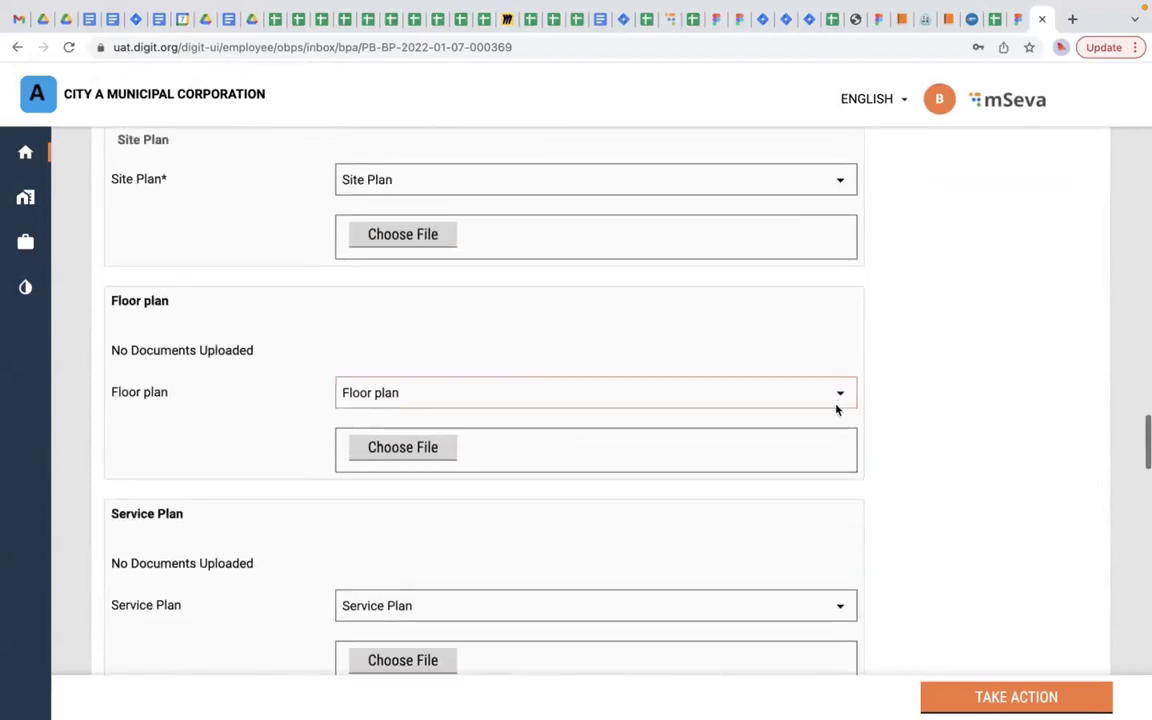
{"action": "scroll", "coordinate": [837, 410], "scroll_direction": "down", "scroll_amount": 4}
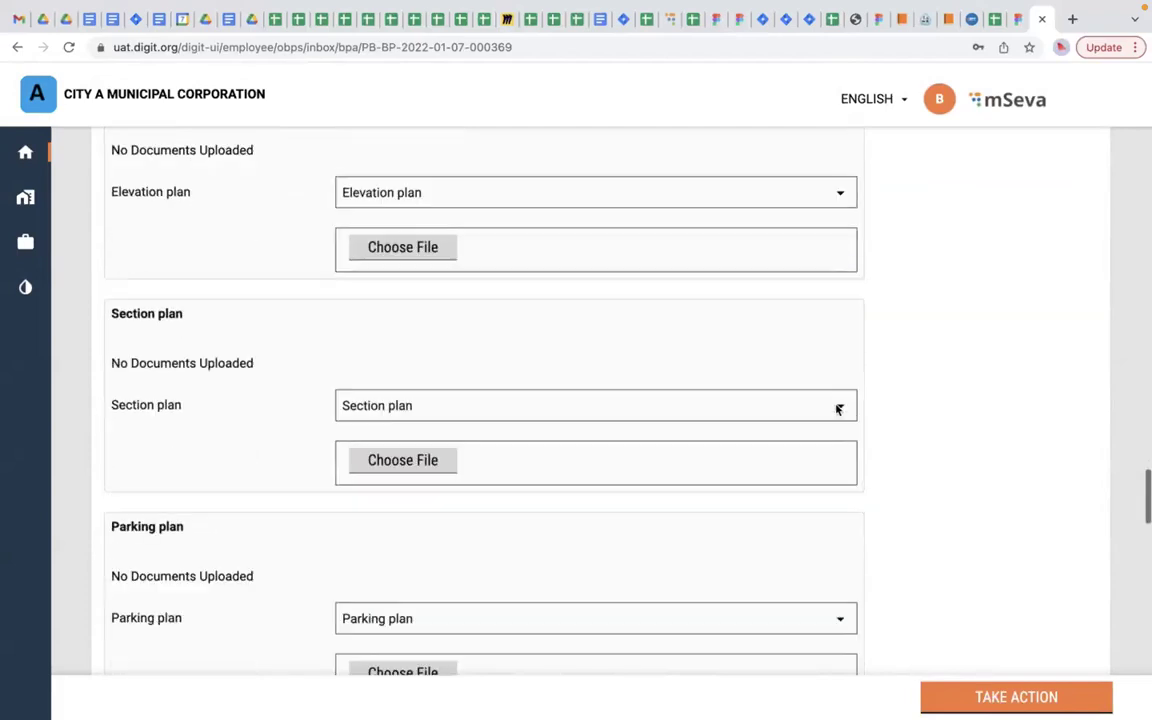
{"action": "scroll", "coordinate": [837, 410], "scroll_direction": "down", "scroll_amount": 5}
{"action": "scroll", "coordinate": [837, 410], "scroll_direction": "down", "scroll_amount": 2}
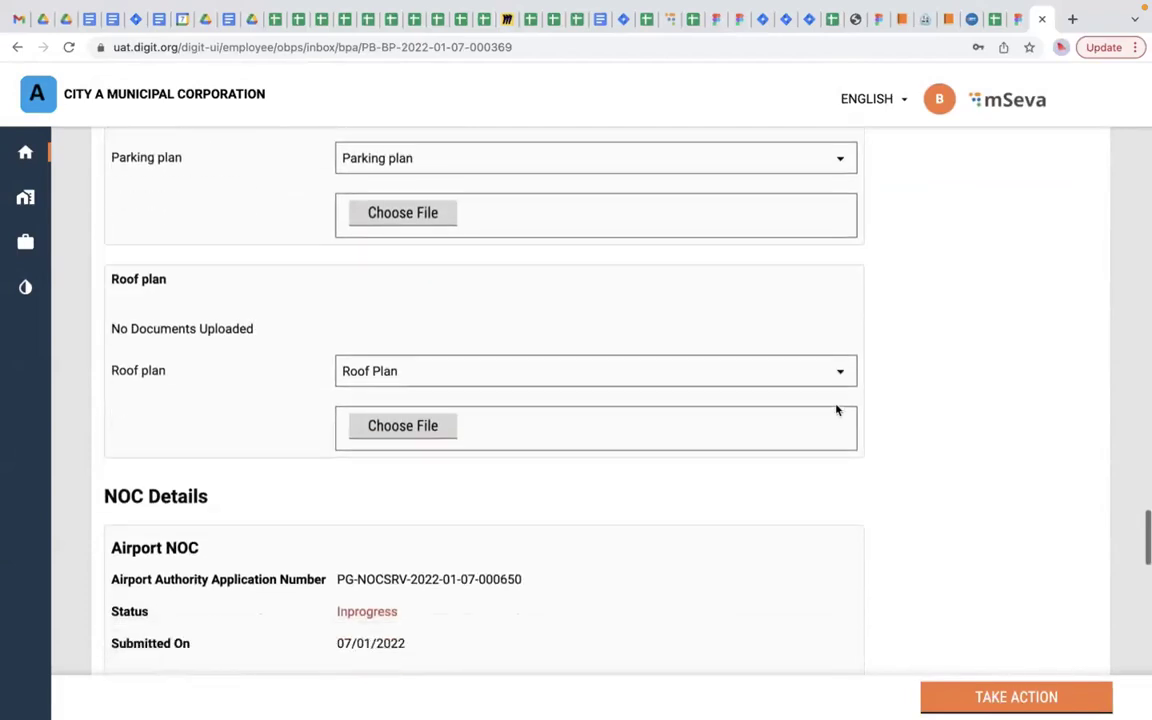
{"action": "scroll", "coordinate": [837, 410], "scroll_direction": "down", "scroll_amount": 1}
{"action": "scroll", "coordinate": [837, 410], "scroll_direction": "down", "scroll_amount": 1}
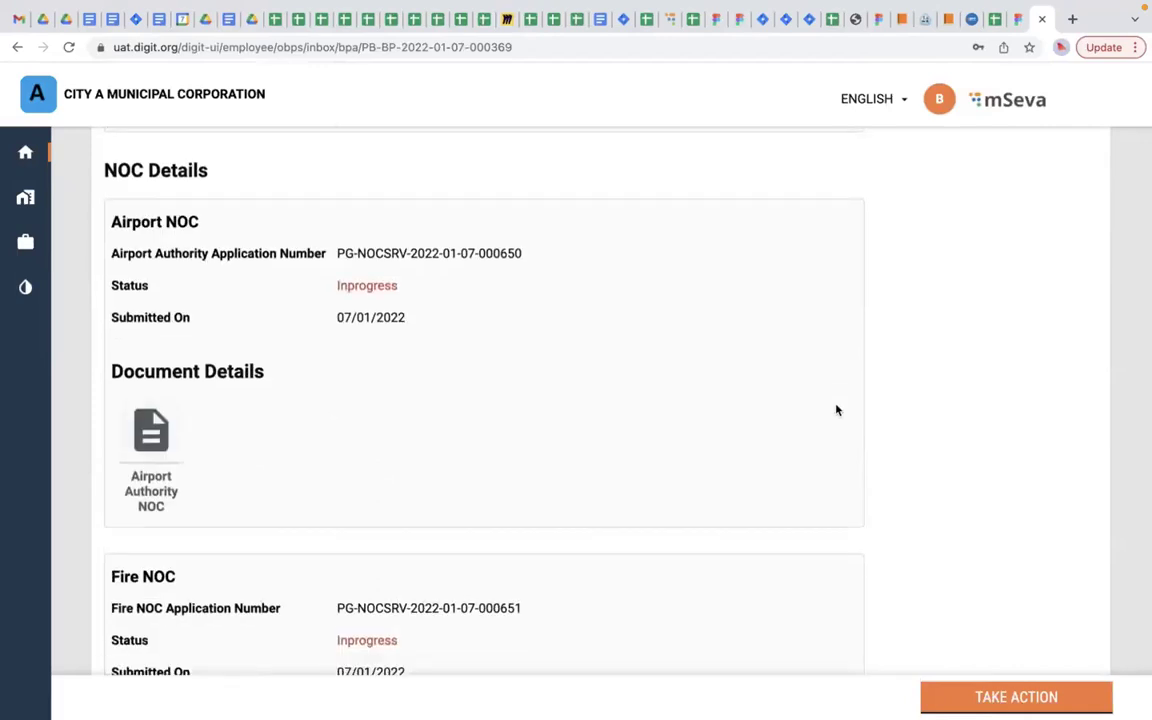
{"action": "scroll", "coordinate": [837, 410], "scroll_direction": "down", "scroll_amount": 1}
{"action": "scroll", "coordinate": [837, 410], "scroll_direction": "down", "scroll_amount": 3}
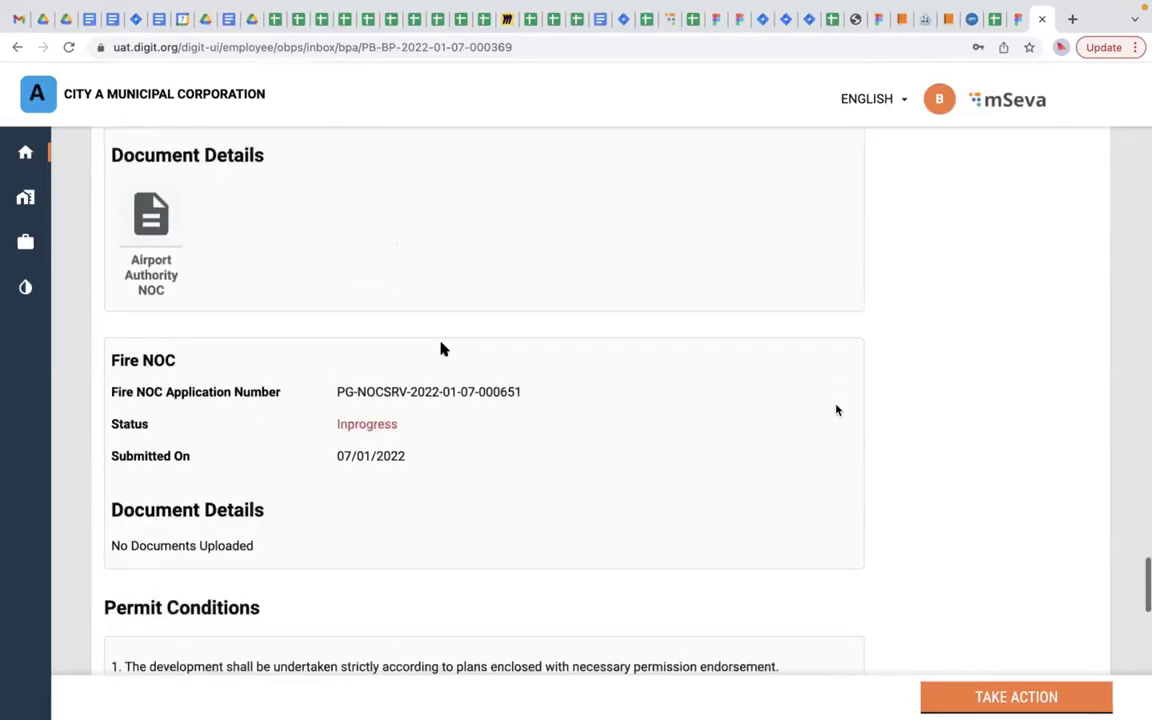
{"action": "scroll", "coordinate": [442, 346], "scroll_direction": "down", "scroll_amount": 3}
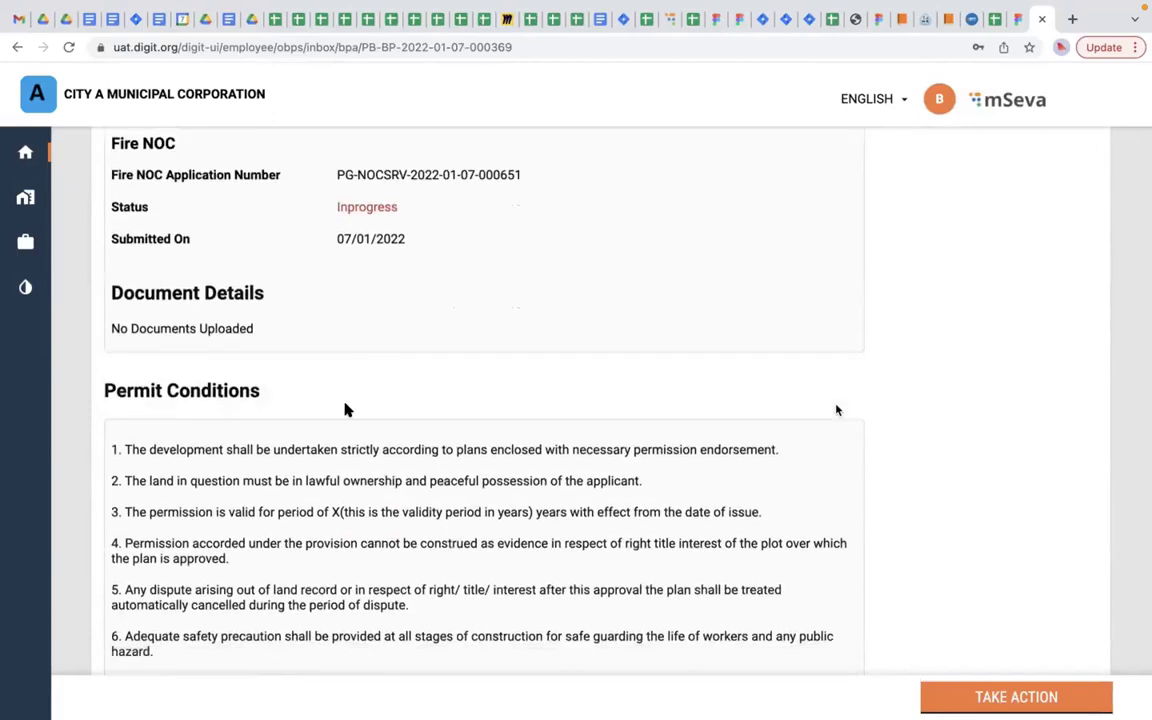
{"action": "scroll", "coordinate": [345, 409], "scroll_direction": "down", "scroll_amount": 3}
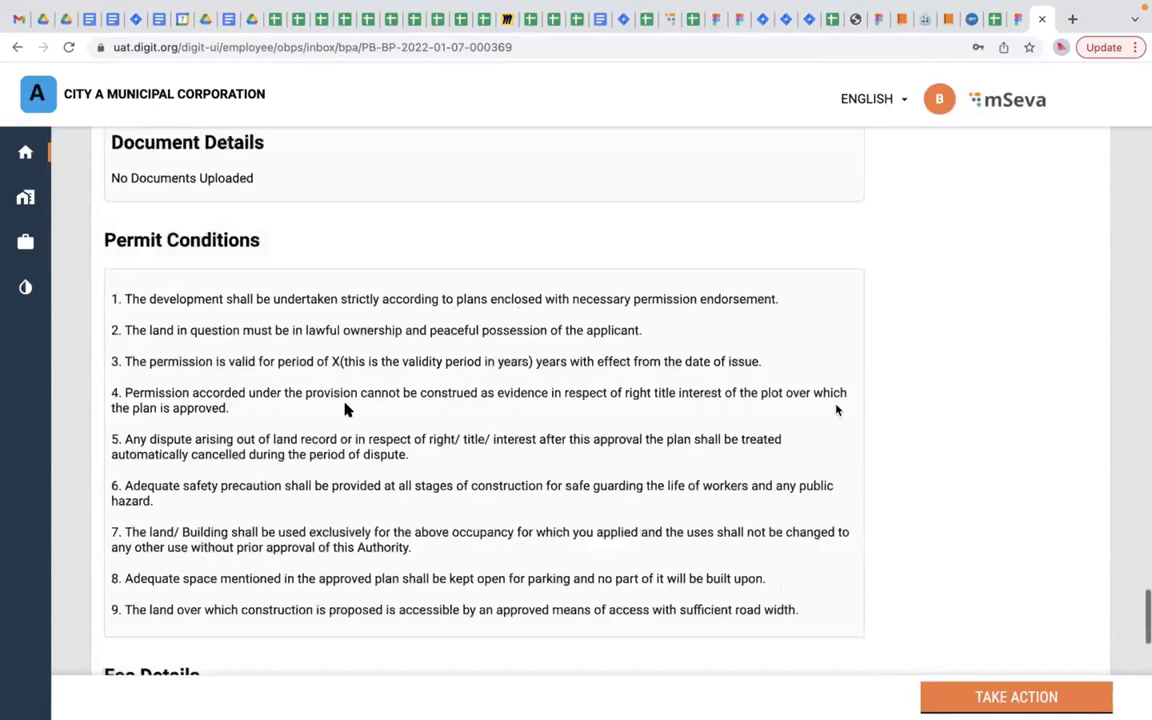
{"action": "scroll", "coordinate": [345, 409], "scroll_direction": "down", "scroll_amount": 10}
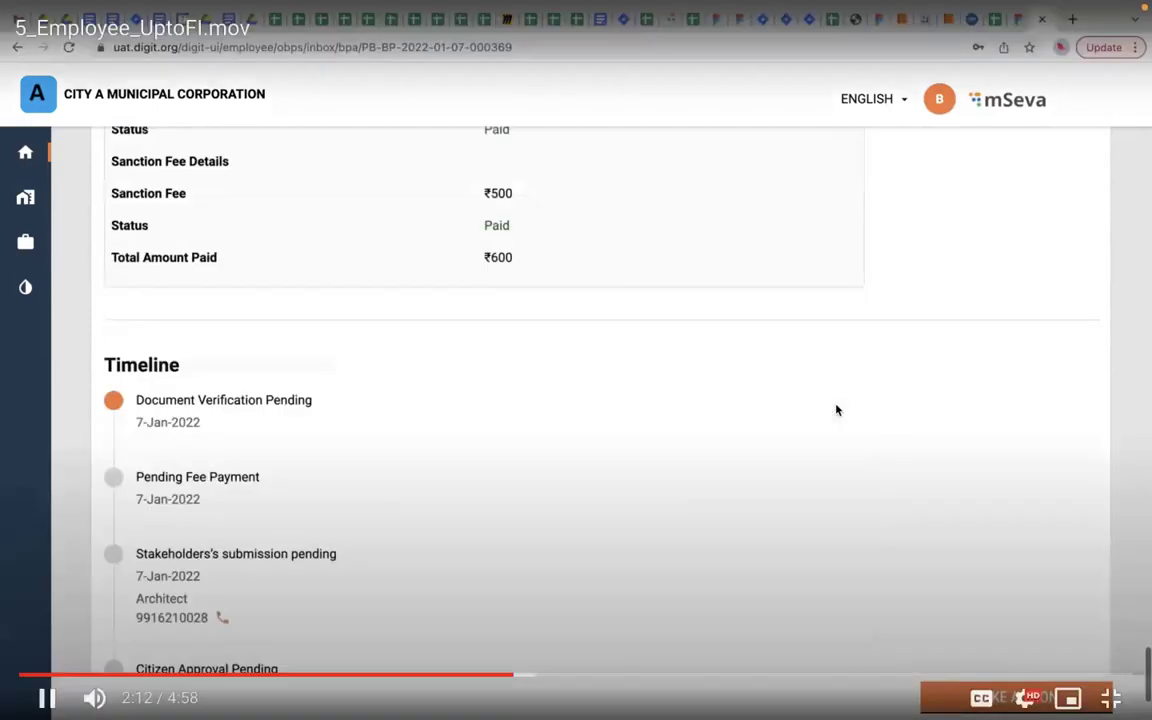
{"action": "scroll", "coordinate": [837, 410], "scroll_direction": "down", "scroll_amount": 3}
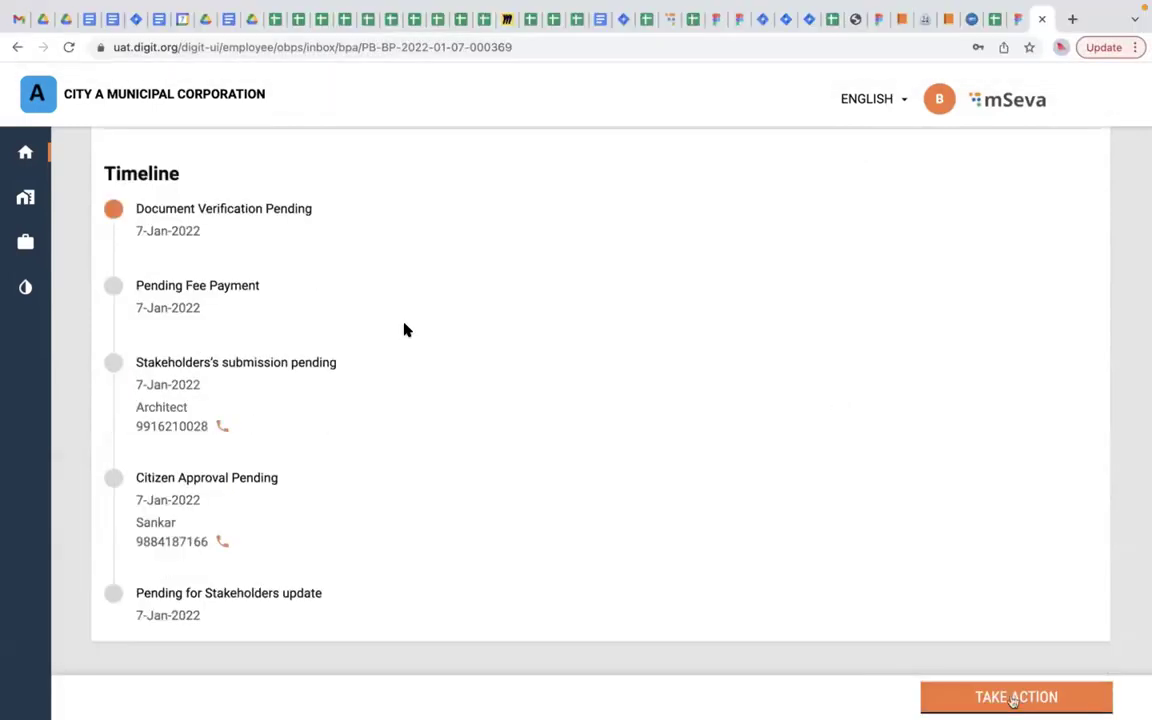
- Choose FORWARD from TAKE ACTION to open the Forward Application form
{"action": "left_click", "coordinate": [1013, 699]}
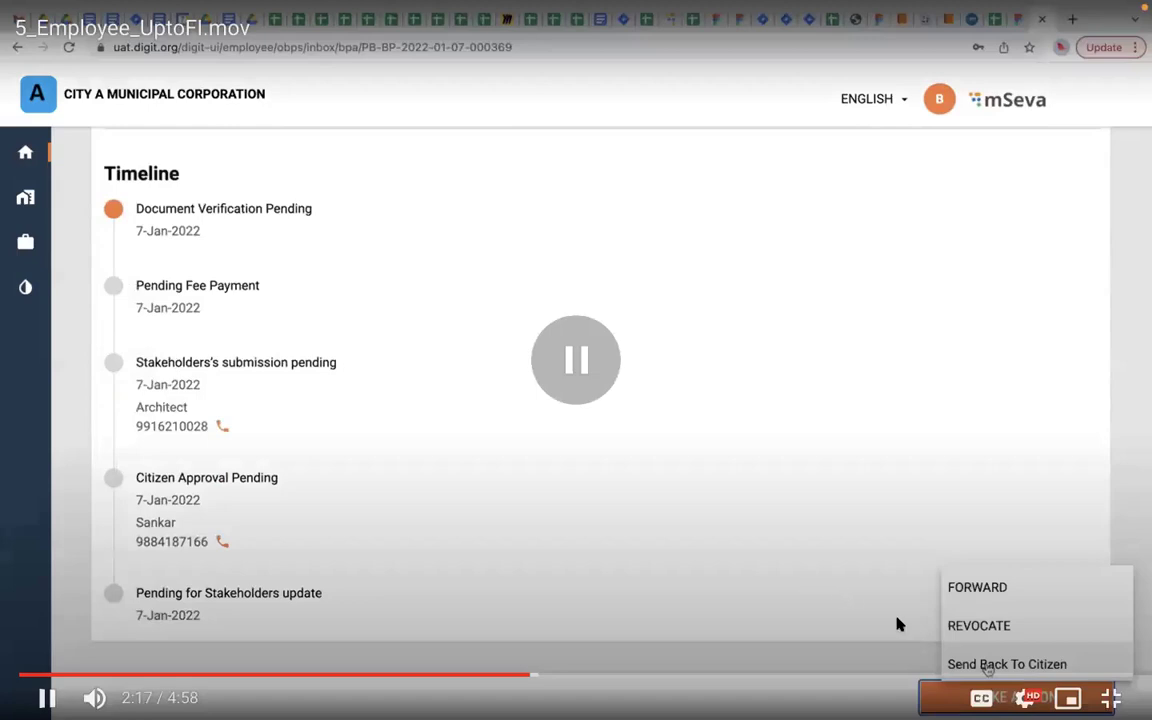
{"action": "key", "text": "space"}
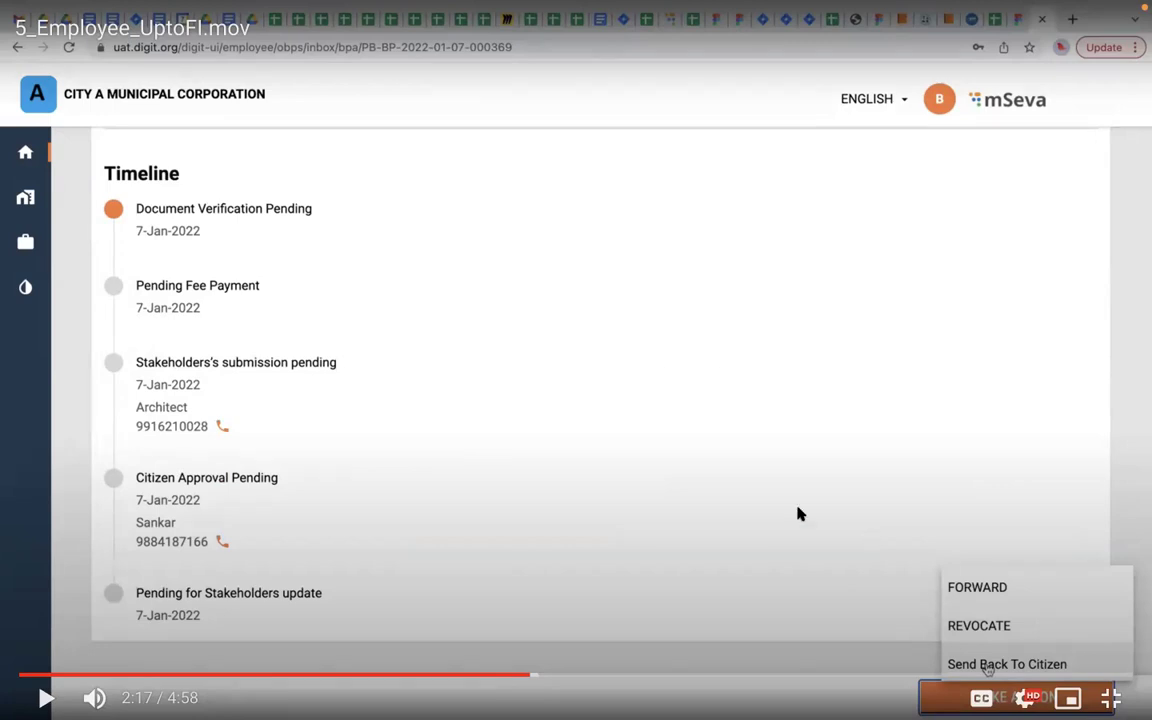
{"action": "key", "text": "space"}
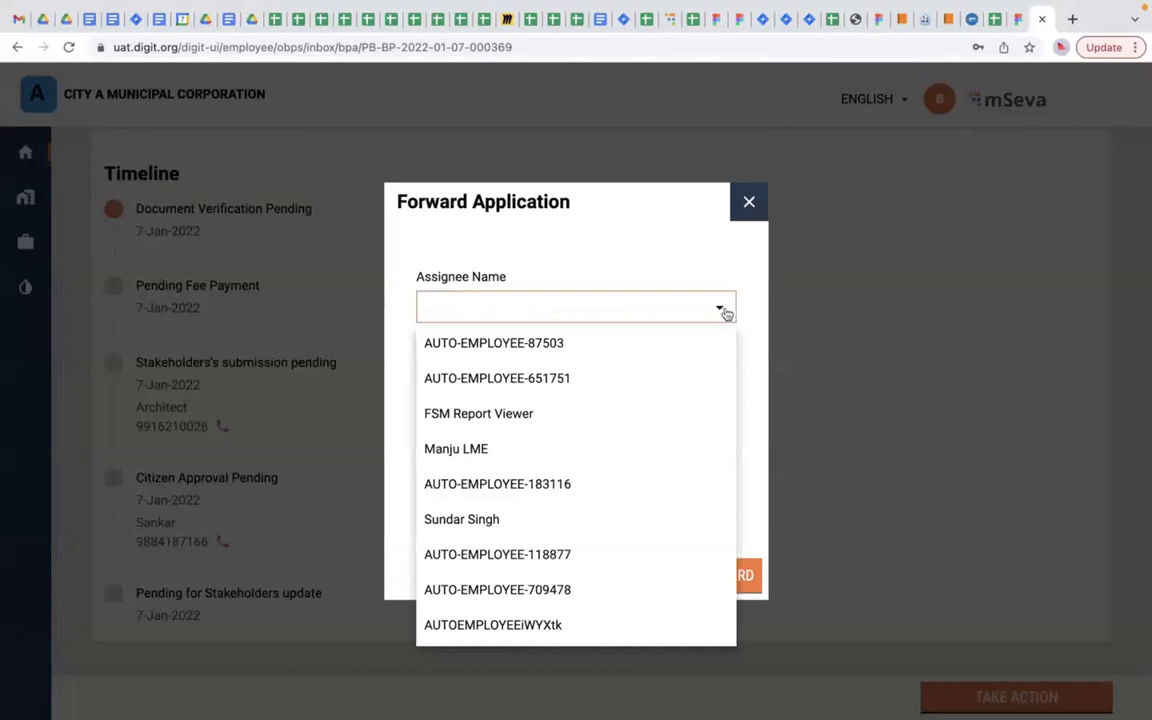
- Type 'bpa' in the Assignee Name filter, then clear it to list every employee
{"action": "type", "text": "bp"}
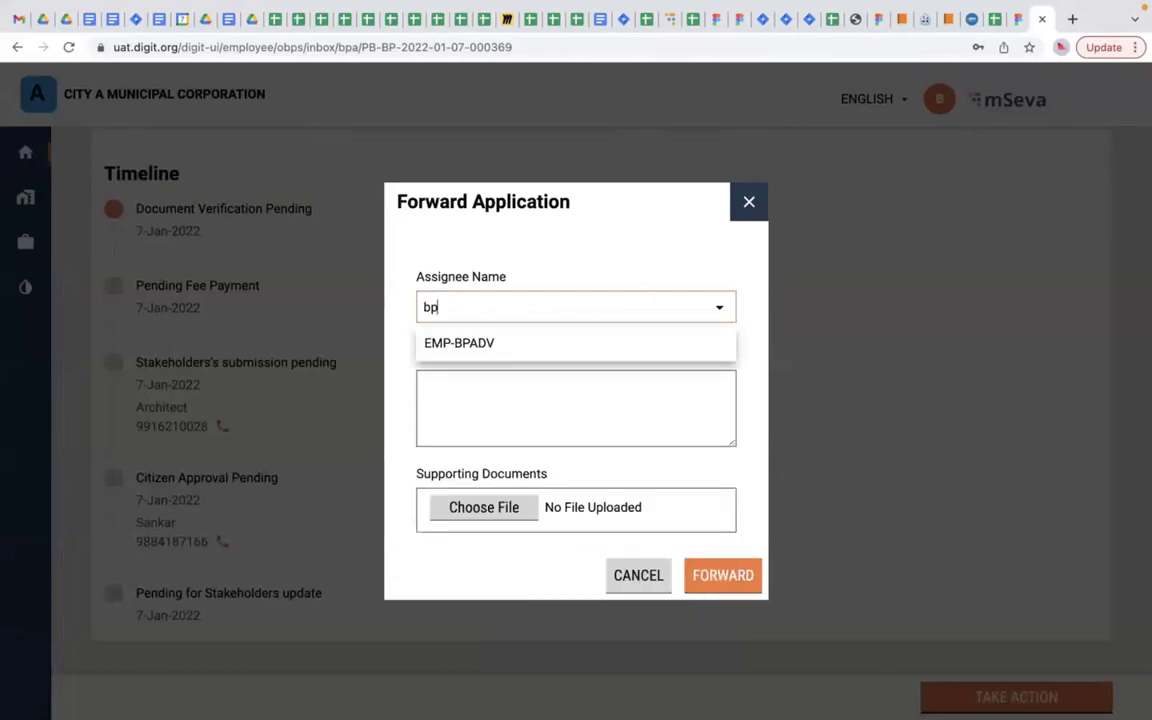
{"action": "type", "text": "a"}
{"action": "key", "text": "BackSpace"}
{"action": "key", "text": "BackSpace"}
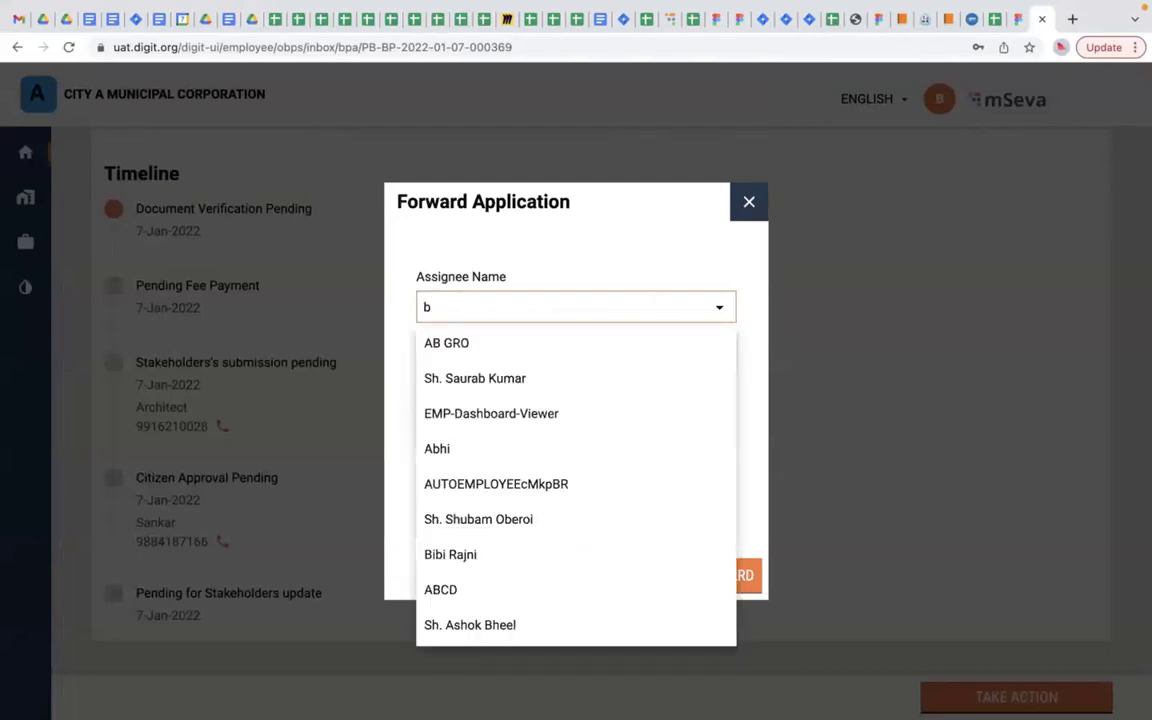
{"action": "key", "text": "BackSpace"}
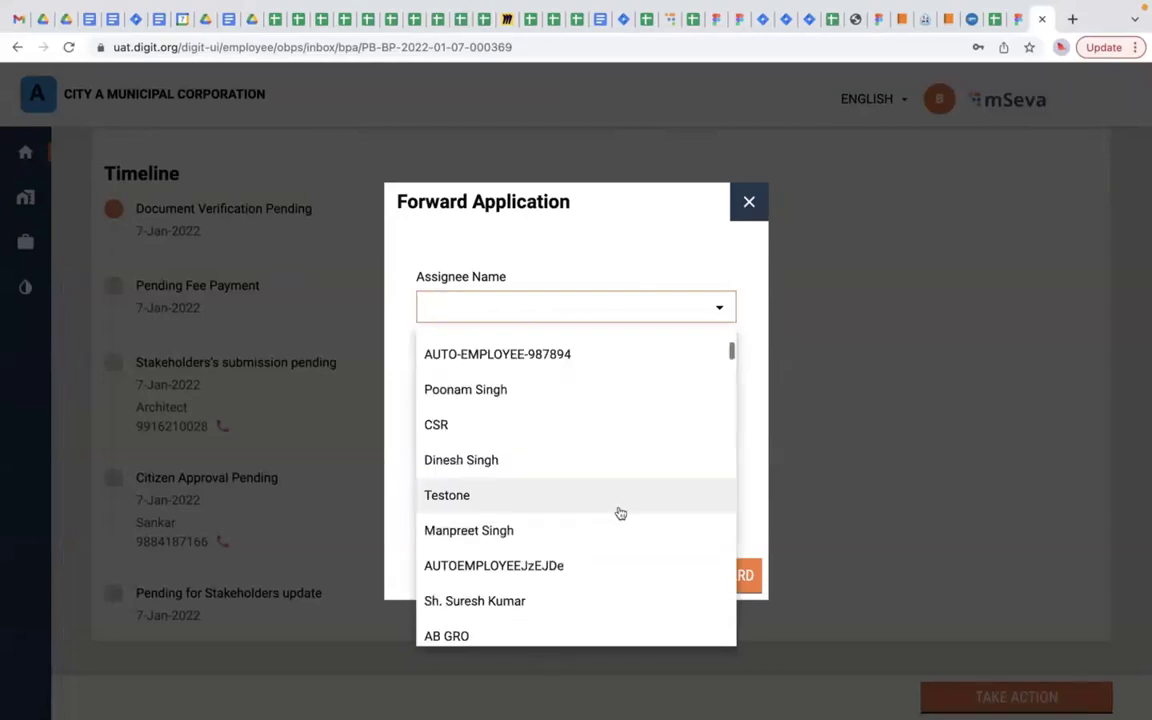
- Browse the assignee list, close it without choosing anyone, and forward the application
{"action": "scroll", "coordinate": [620, 513], "scroll_direction": "down", "scroll_amount": 5}
{"action": "scroll", "coordinate": [620, 513], "scroll_direction": "down", "scroll_amount": 5}
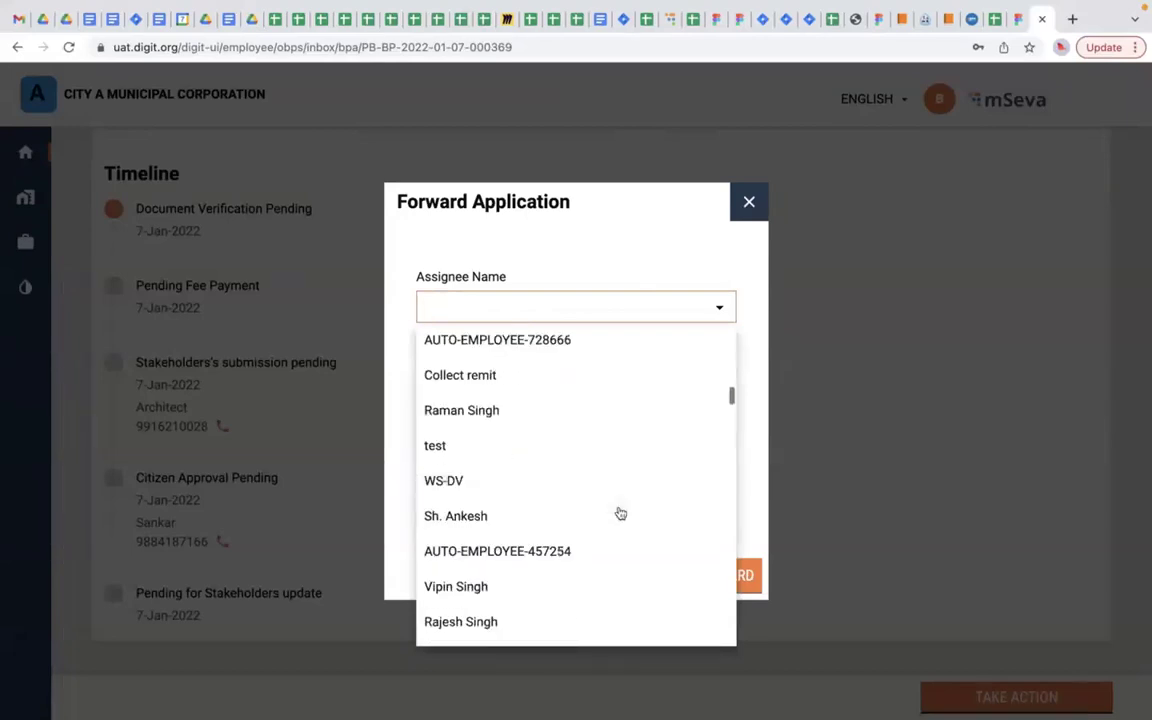
{"action": "scroll", "coordinate": [620, 513], "scroll_direction": "down", "scroll_amount": 5}
{"action": "scroll", "coordinate": [620, 513], "scroll_direction": "down", "scroll_amount": 5}
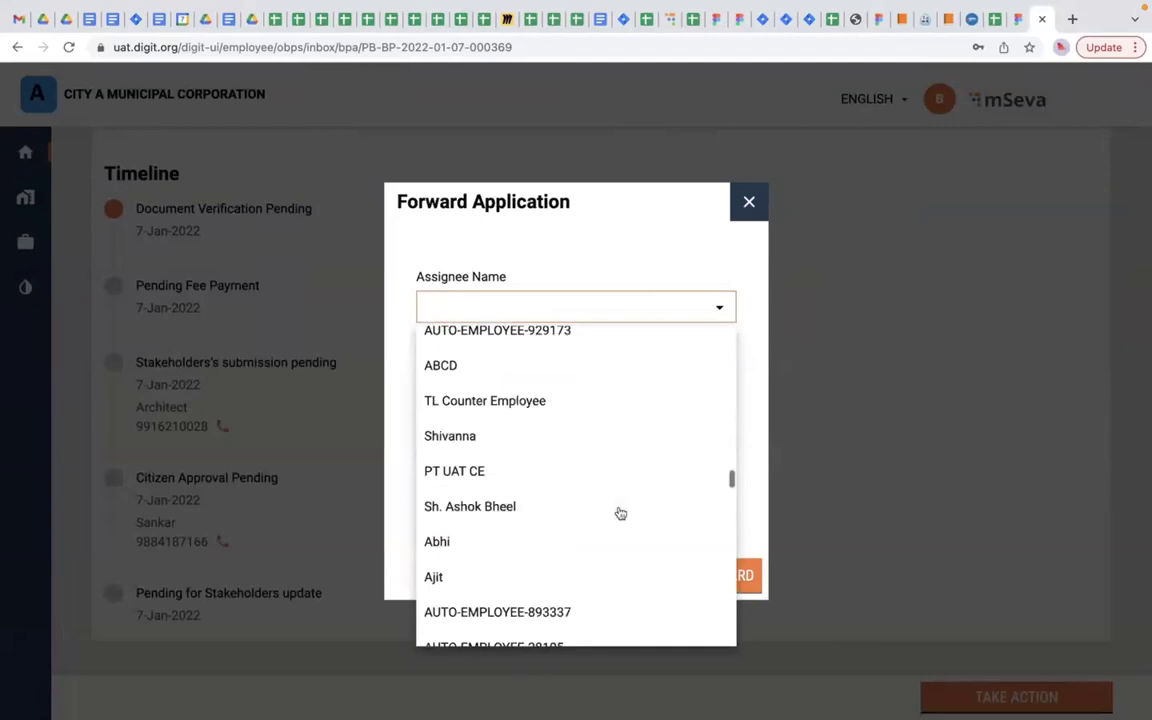
{"action": "scroll", "coordinate": [620, 513], "scroll_direction": "down", "scroll_amount": 10}
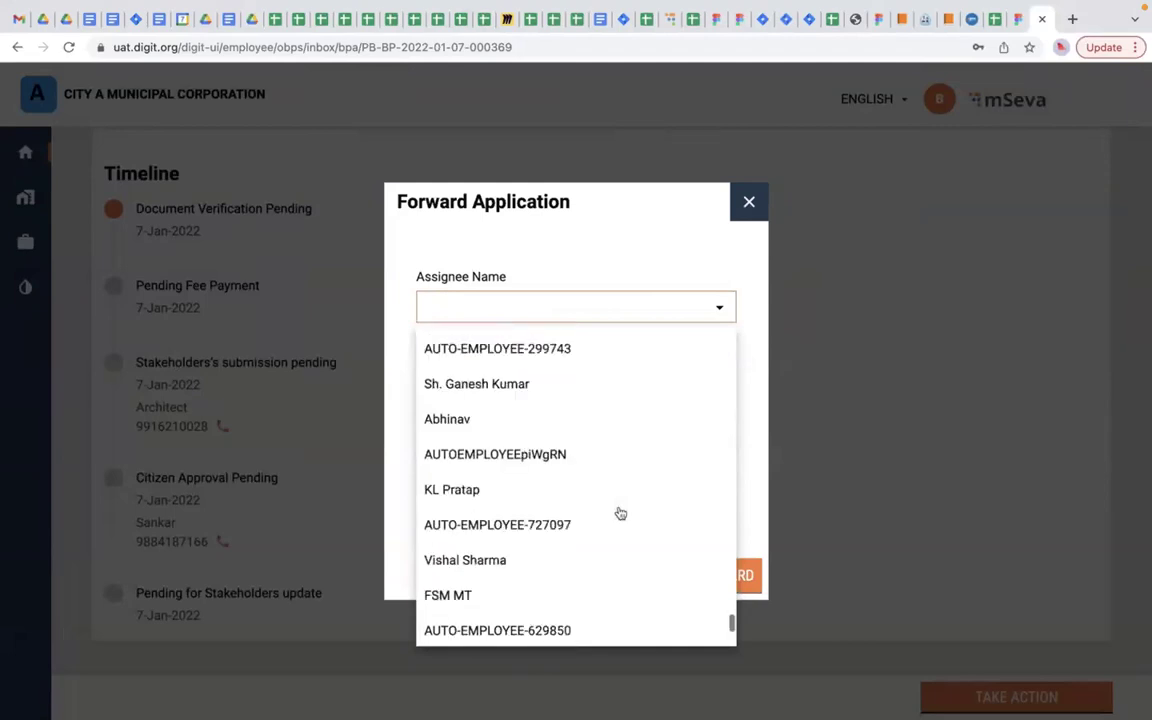
{"action": "scroll", "coordinate": [620, 513], "scroll_direction": "down", "scroll_amount": 5}
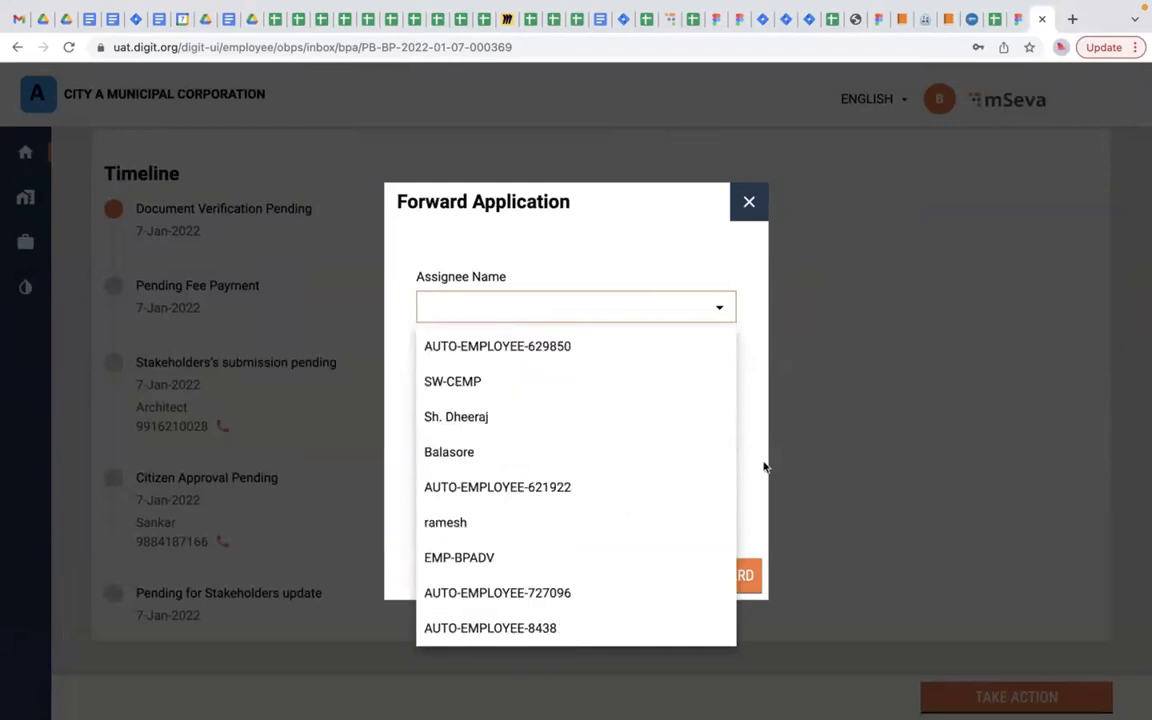
{"action": "left_click", "coordinate": [763, 467]}
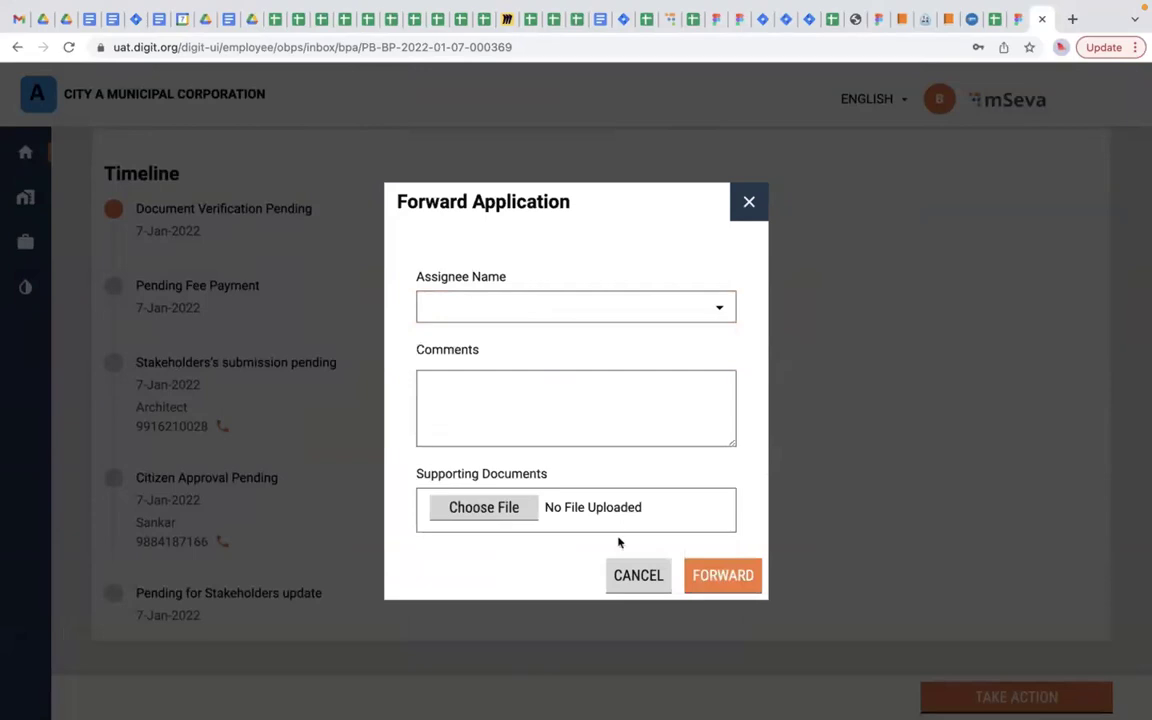
{"action": "left_click", "coordinate": [733, 580]}
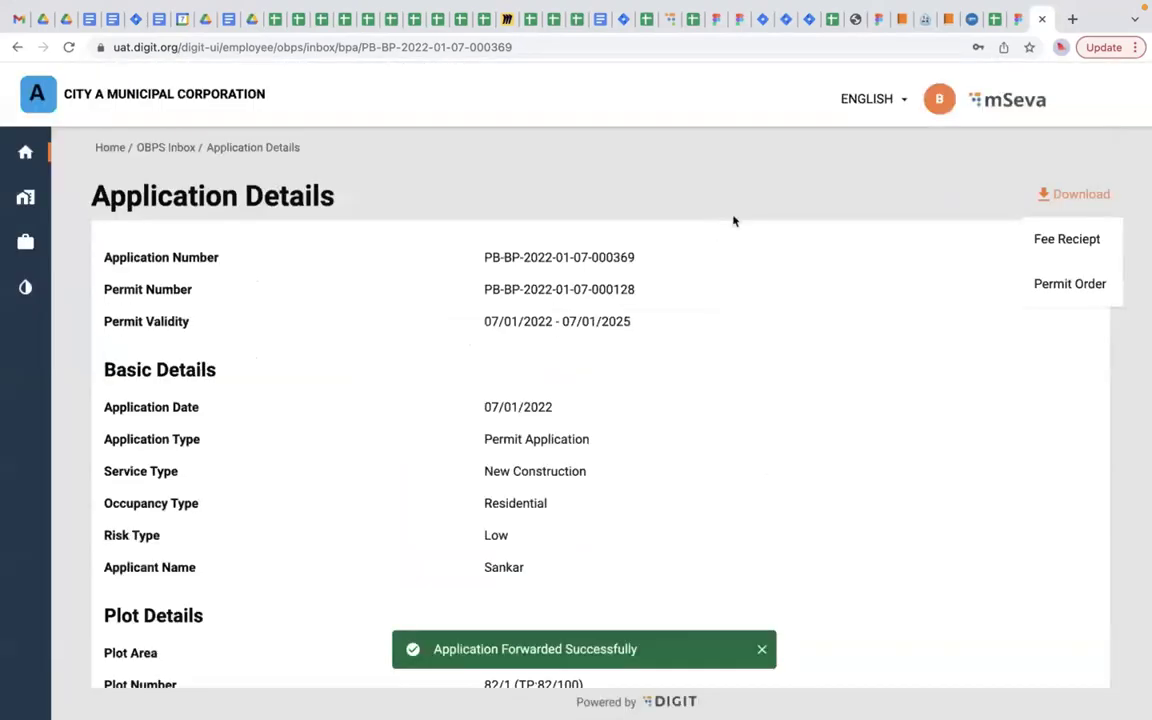
- Log out and sign back in with English and City A using the field inspector's saved login
{"action": "left_click", "coordinate": [940, 100]}
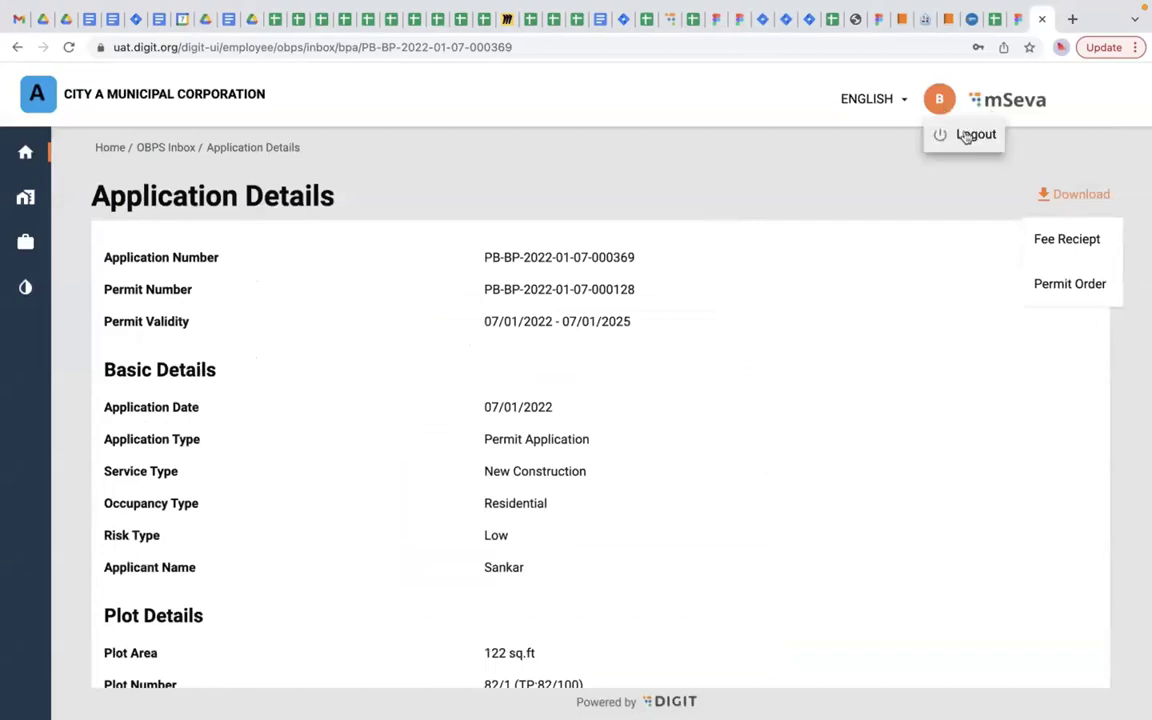
{"action": "left_click", "coordinate": [965, 136]}
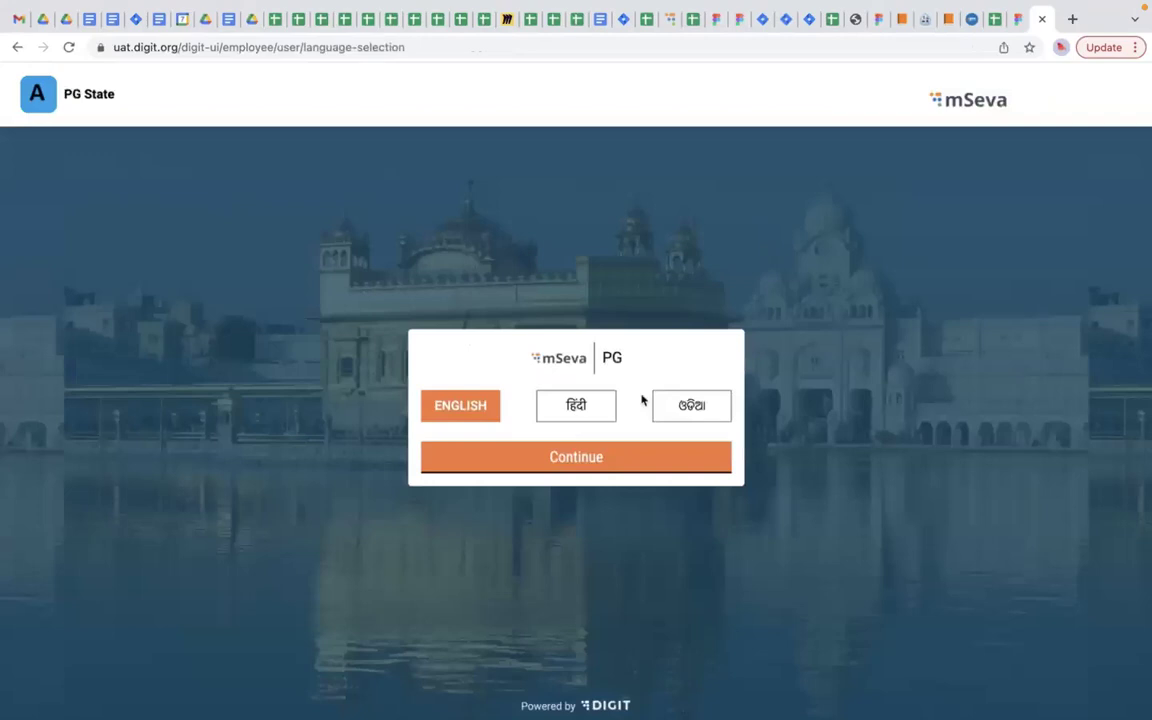
{"action": "left_click", "coordinate": [600, 459]}
{"action": "left_click", "coordinate": [612, 319]}
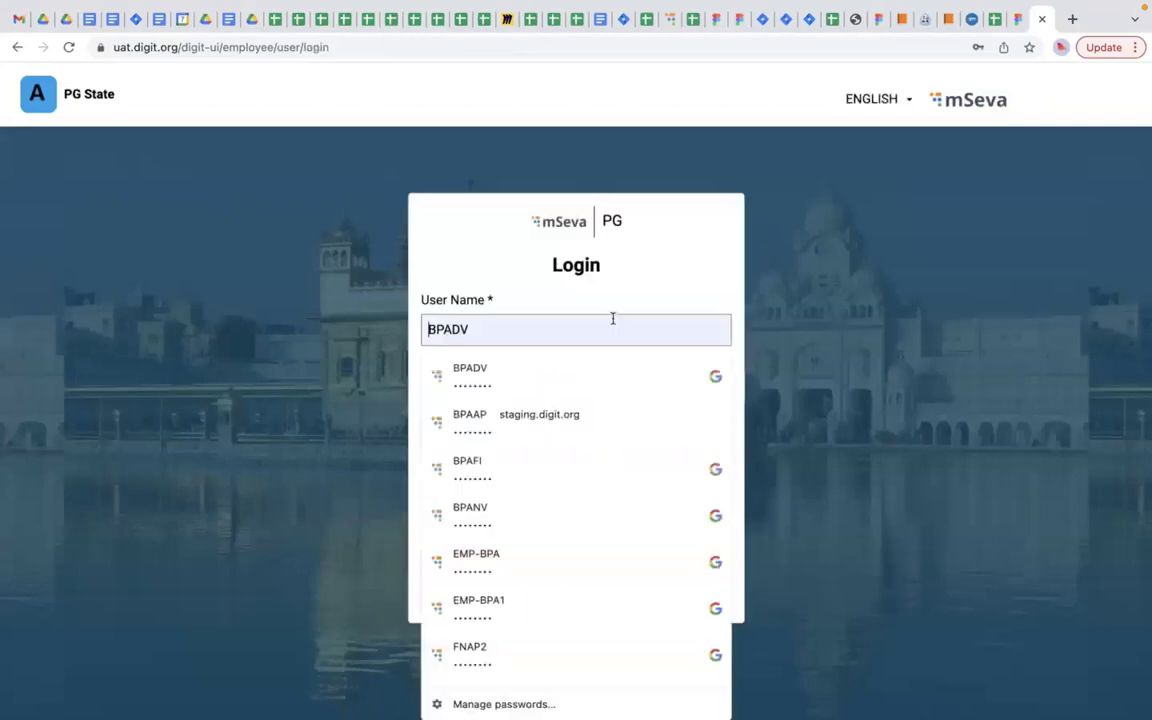
{"action": "left_click", "coordinate": [534, 474]}
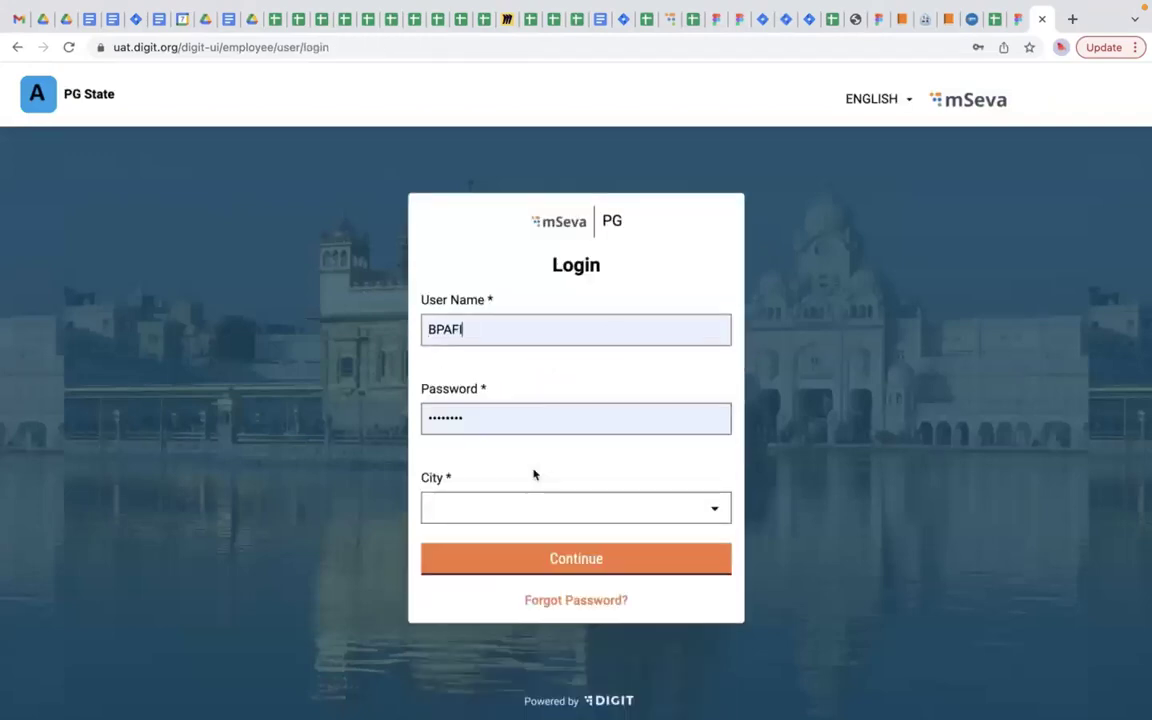
{"action": "left_click", "coordinate": [710, 510]}
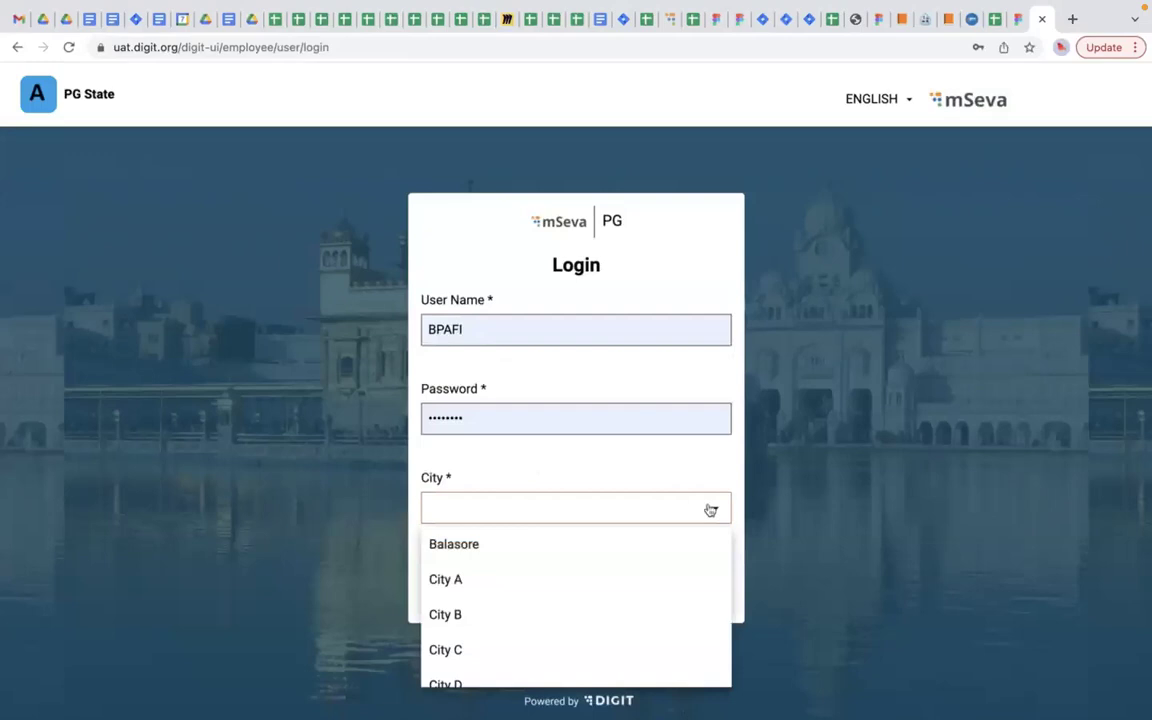
{"action": "left_click", "coordinate": [532, 581]}
{"action": "left_click", "coordinate": [655, 560]}
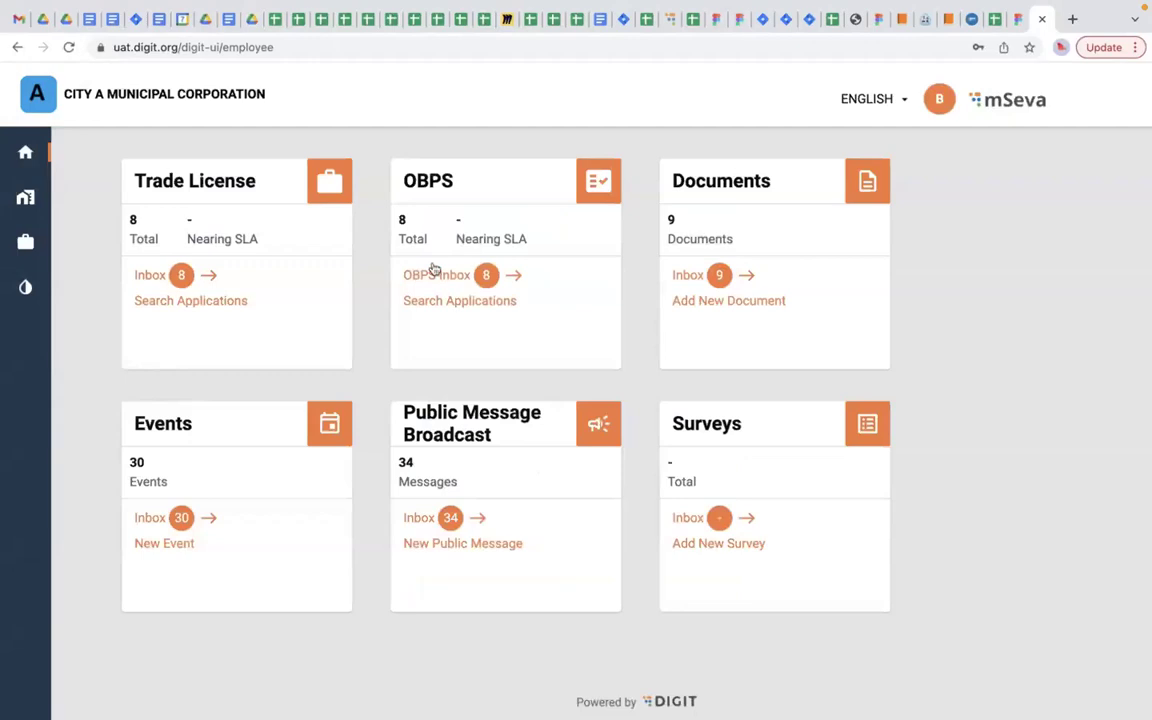
- Open the Field Inspection Pending permit application from the OBPS inbox
{"action": "left_click", "coordinate": [444, 284]}
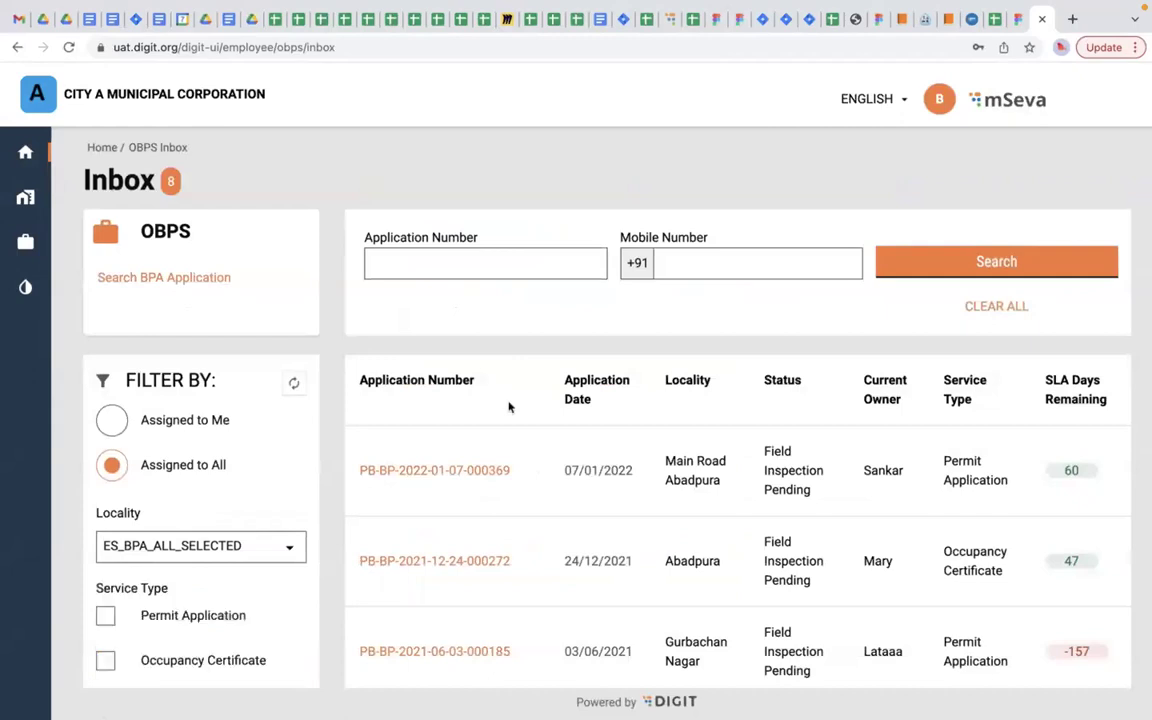
{"action": "scroll", "coordinate": [508, 406], "scroll_direction": "down", "scroll_amount": 1}
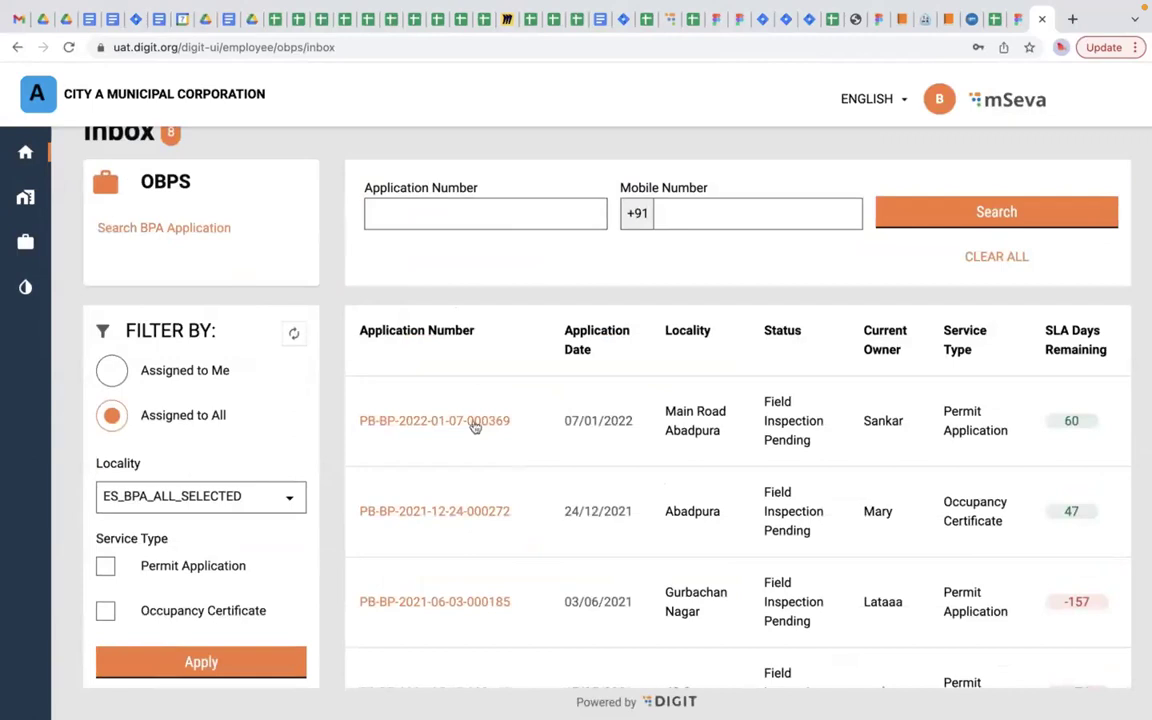
{"action": "left_click", "coordinate": [476, 424]}
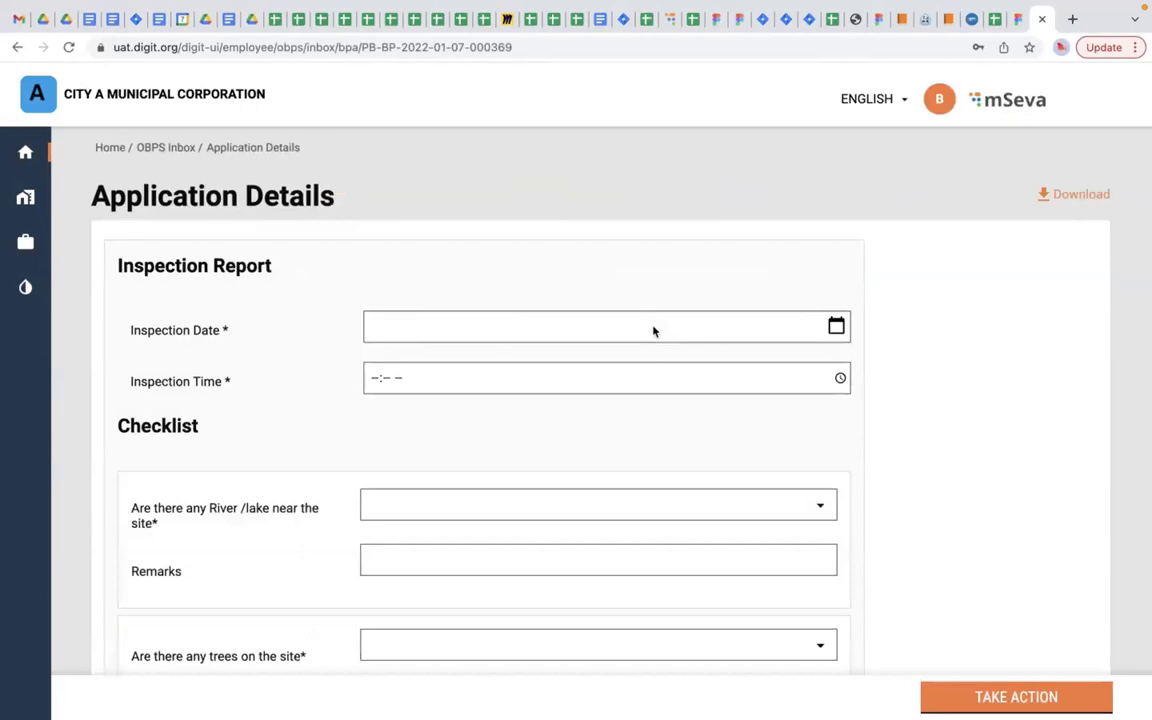
- Set the inspection date to 7 January 2022 and the inspection time to 09:42 AM
{"action": "left_click", "coordinate": [836, 326]}
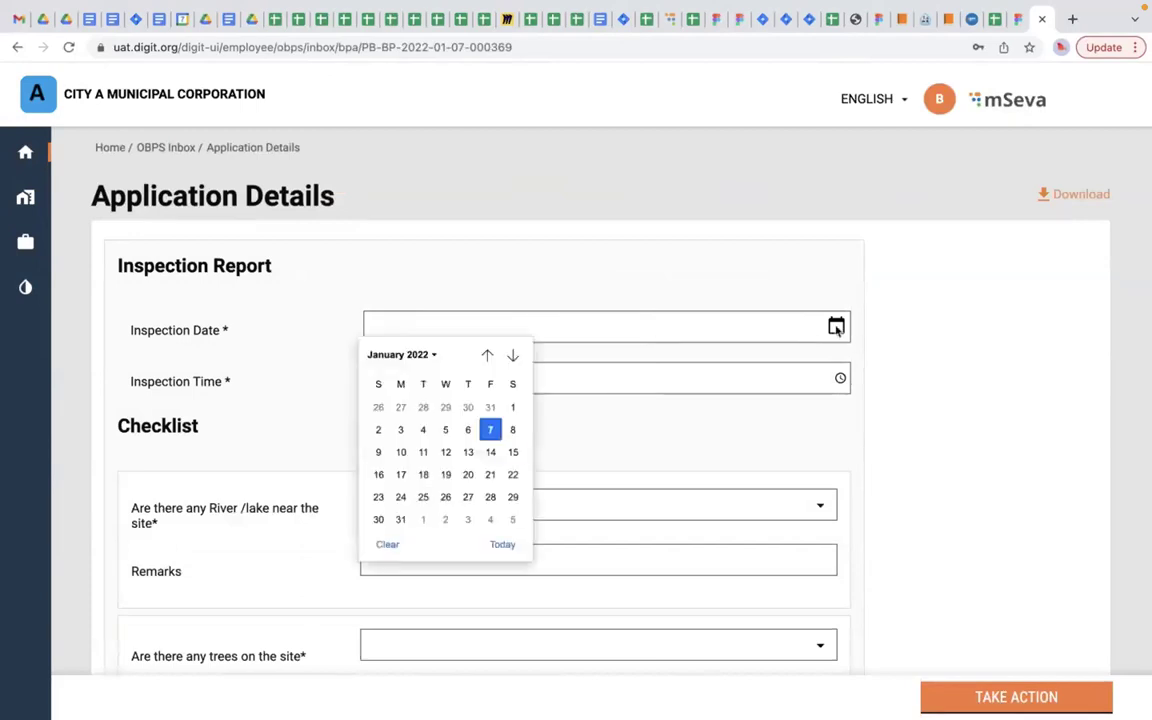
{"action": "left_click", "coordinate": [489, 430]}
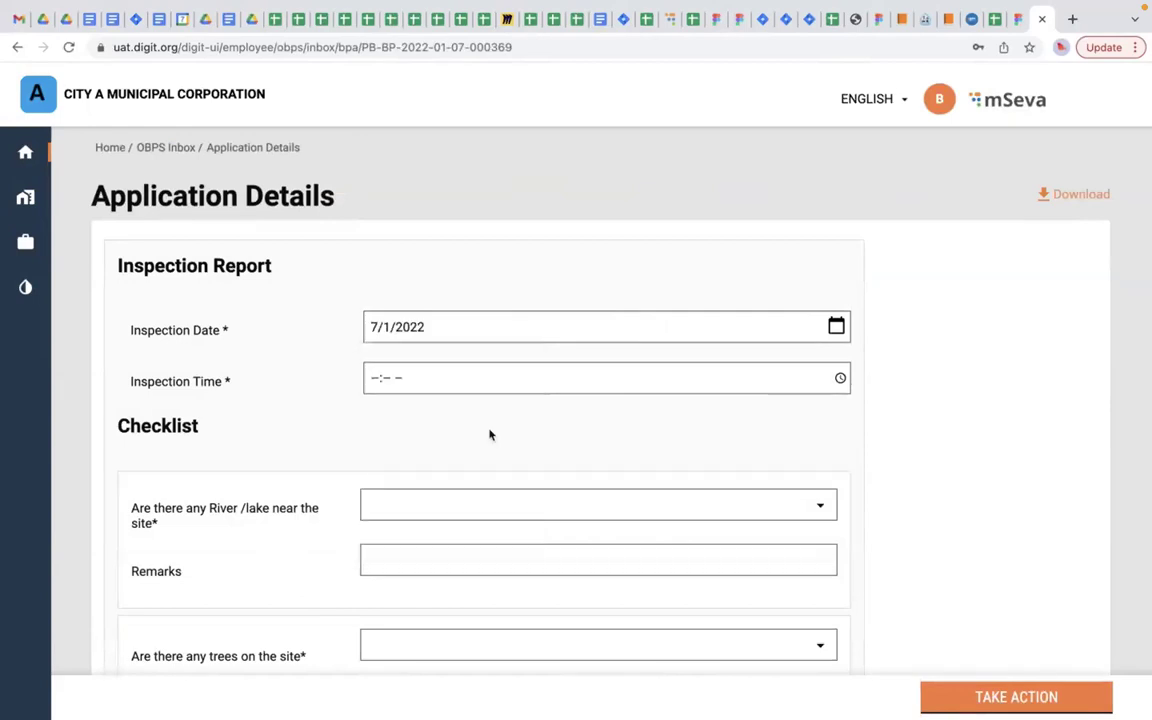
{"action": "left_click", "coordinate": [613, 385]}
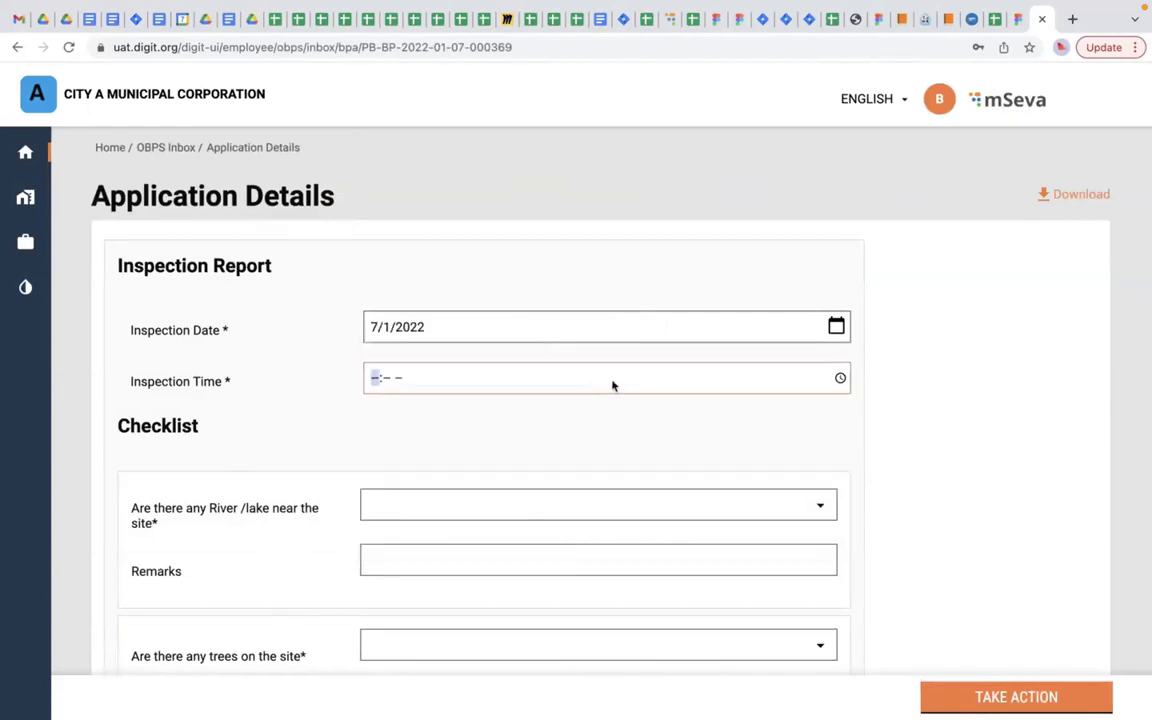
{"action": "type", "text": "09:"}
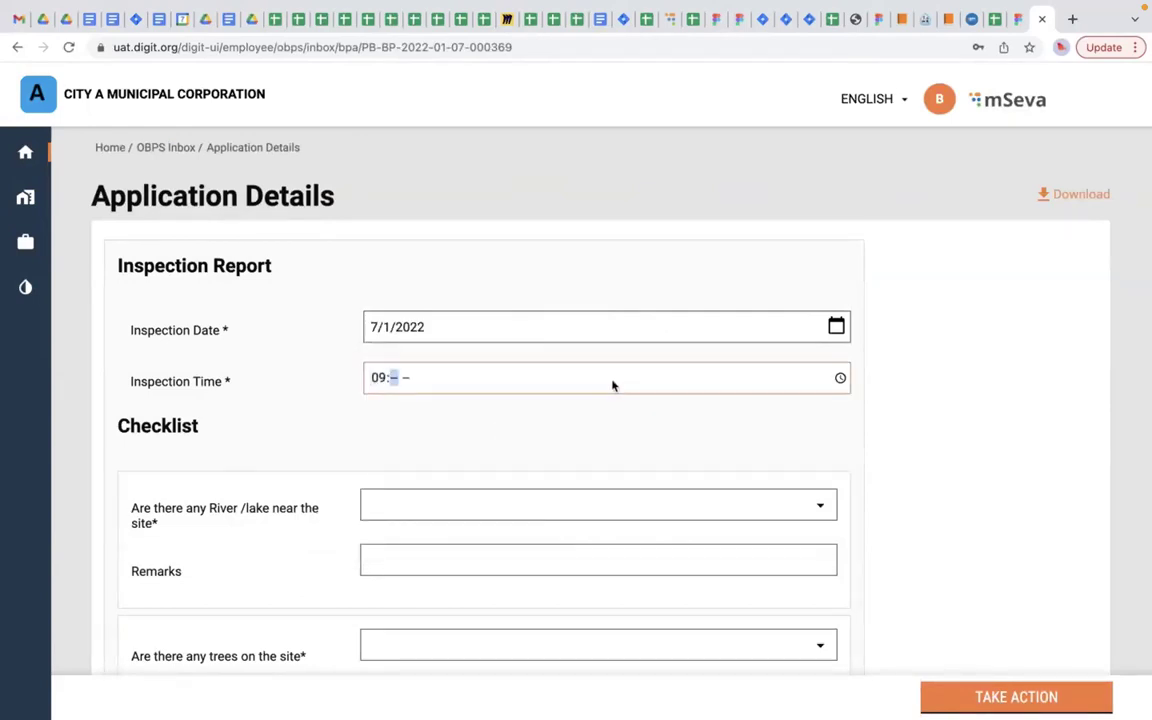
{"action": "type", "text": "30"}
{"action": "left_click", "coordinate": [840, 379]}
{"action": "left_click", "coordinate": [486, 411]}
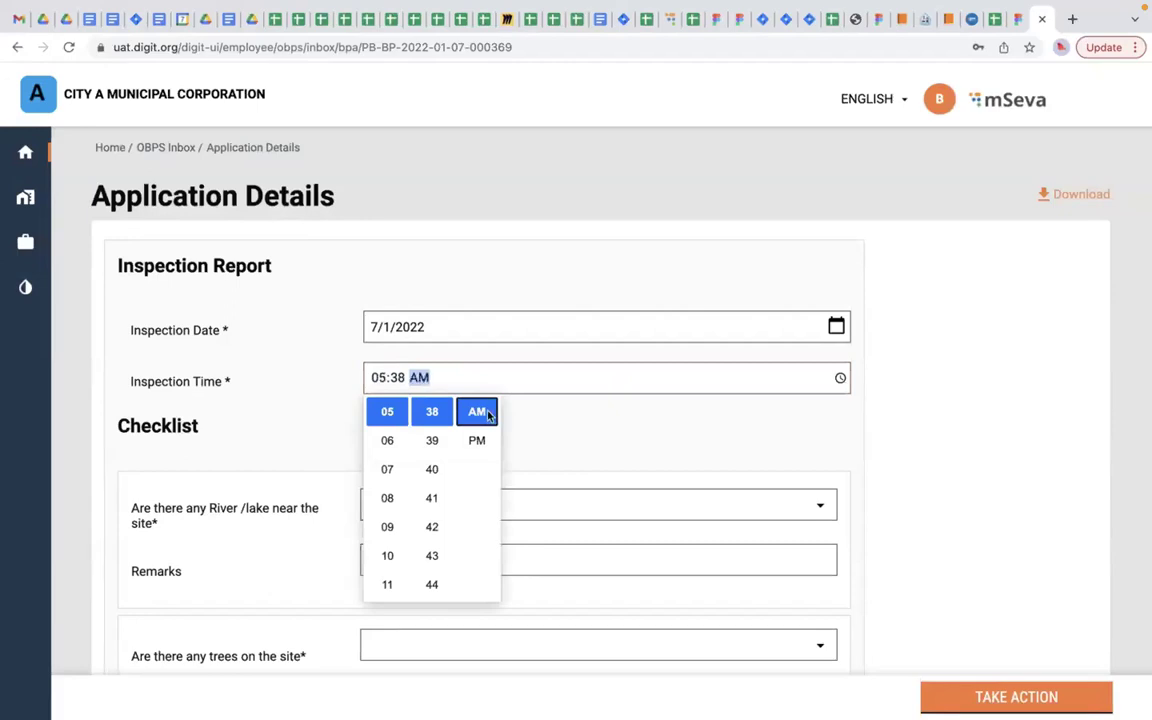
{"action": "left_click", "coordinate": [387, 527]}
{"action": "left_click", "coordinate": [432, 526]}
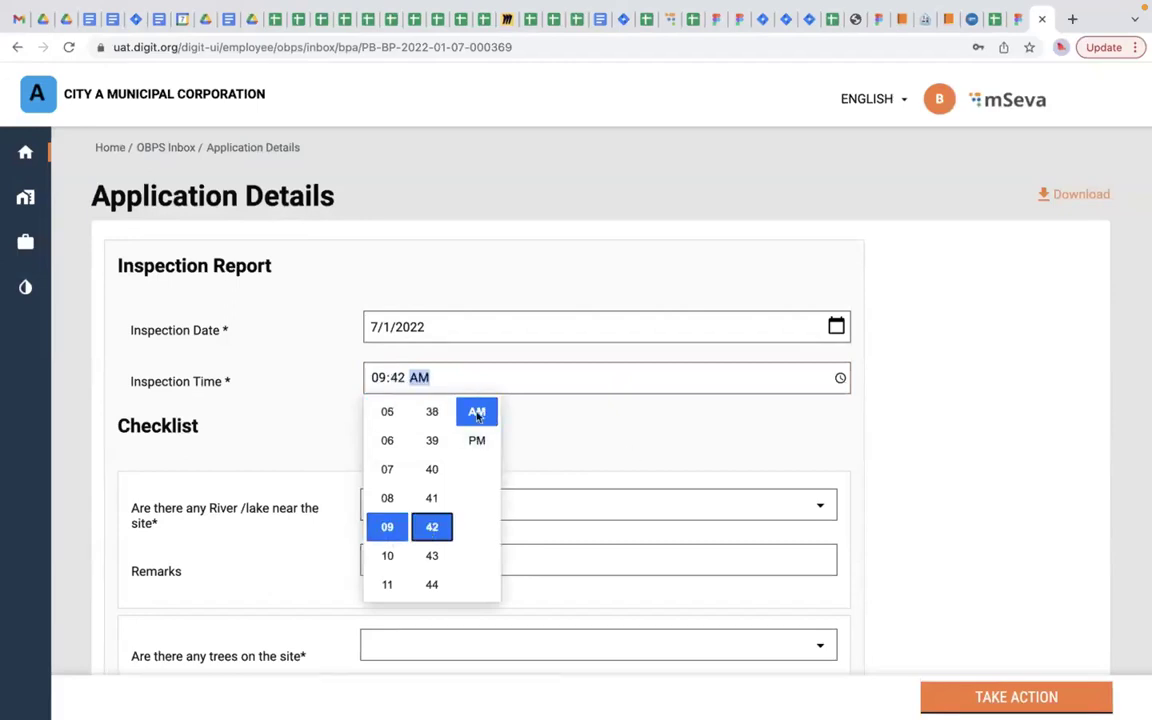
{"action": "left_click", "coordinate": [698, 434]}
- Answer the site checklist: river/lake No, trees No, key plan matches site Yes, road width No
{"action": "scroll", "coordinate": [589, 478], "scroll_direction": "down", "scroll_amount": 5}
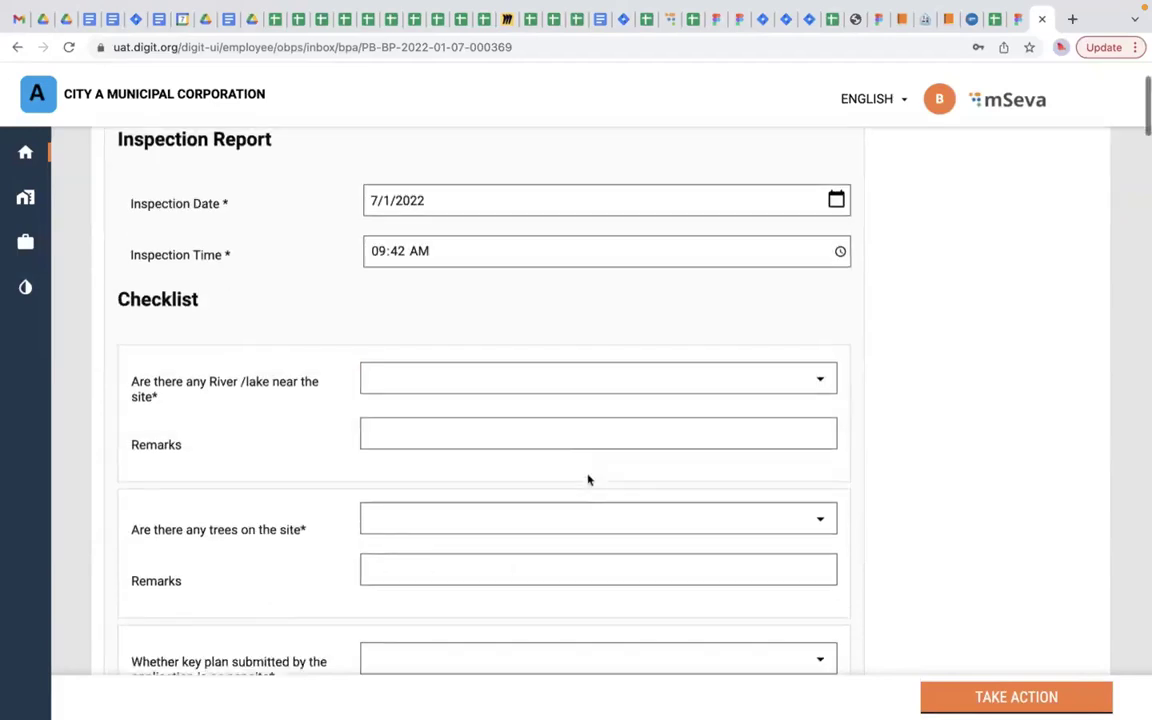
{"action": "scroll", "coordinate": [588, 474], "scroll_direction": "down", "scroll_amount": 1}
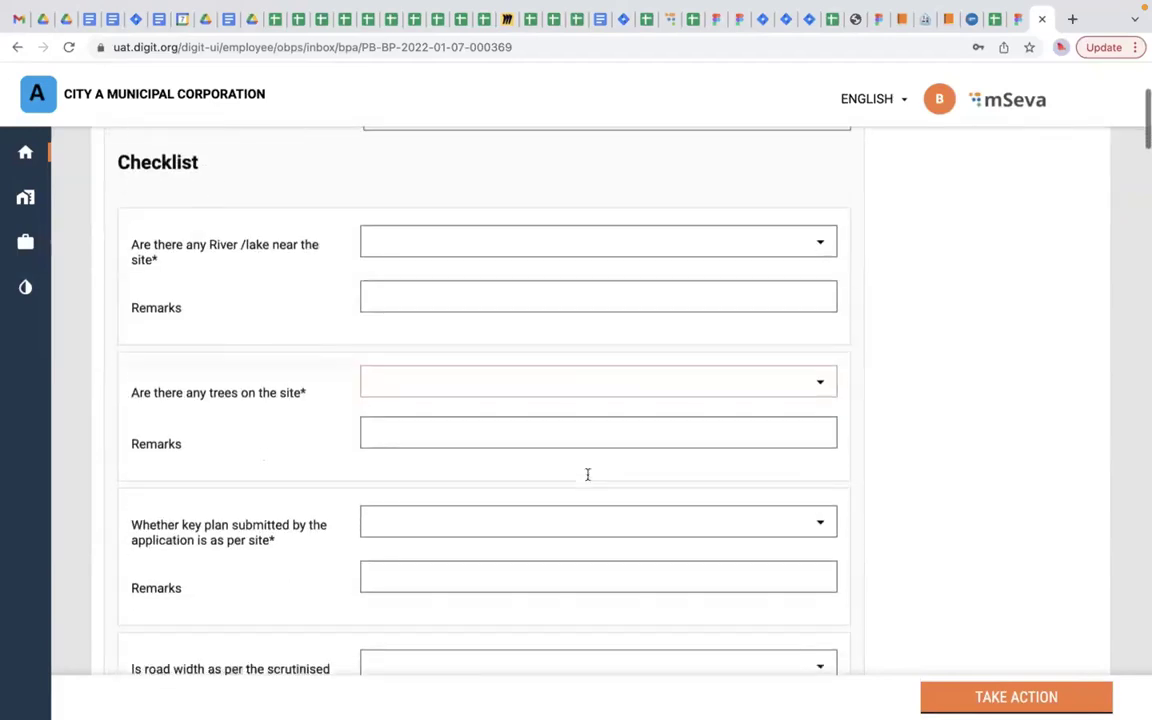
{"action": "scroll", "coordinate": [588, 474], "scroll_direction": "down", "scroll_amount": 1}
{"action": "left_click", "coordinate": [610, 205]}
{"action": "left_click", "coordinate": [620, 262]}
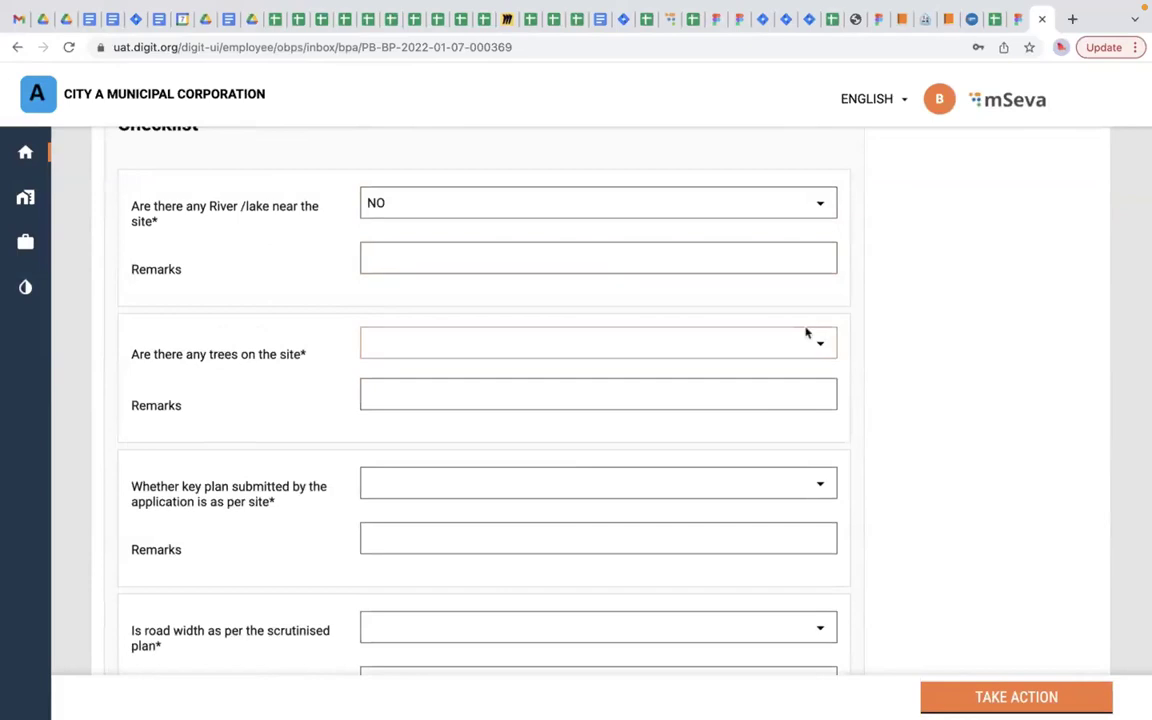
{"action": "left_click", "coordinate": [635, 334]}
{"action": "left_click", "coordinate": [617, 419]}
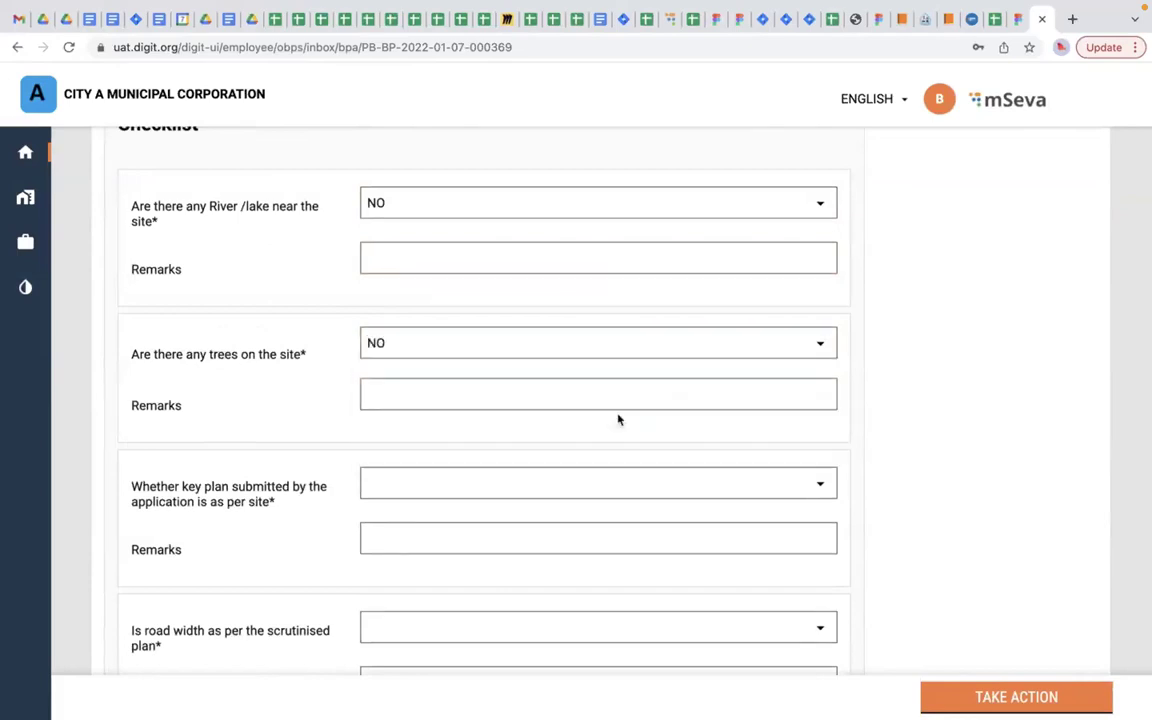
{"action": "left_click", "coordinate": [548, 478]}
{"action": "left_click", "coordinate": [473, 527]}
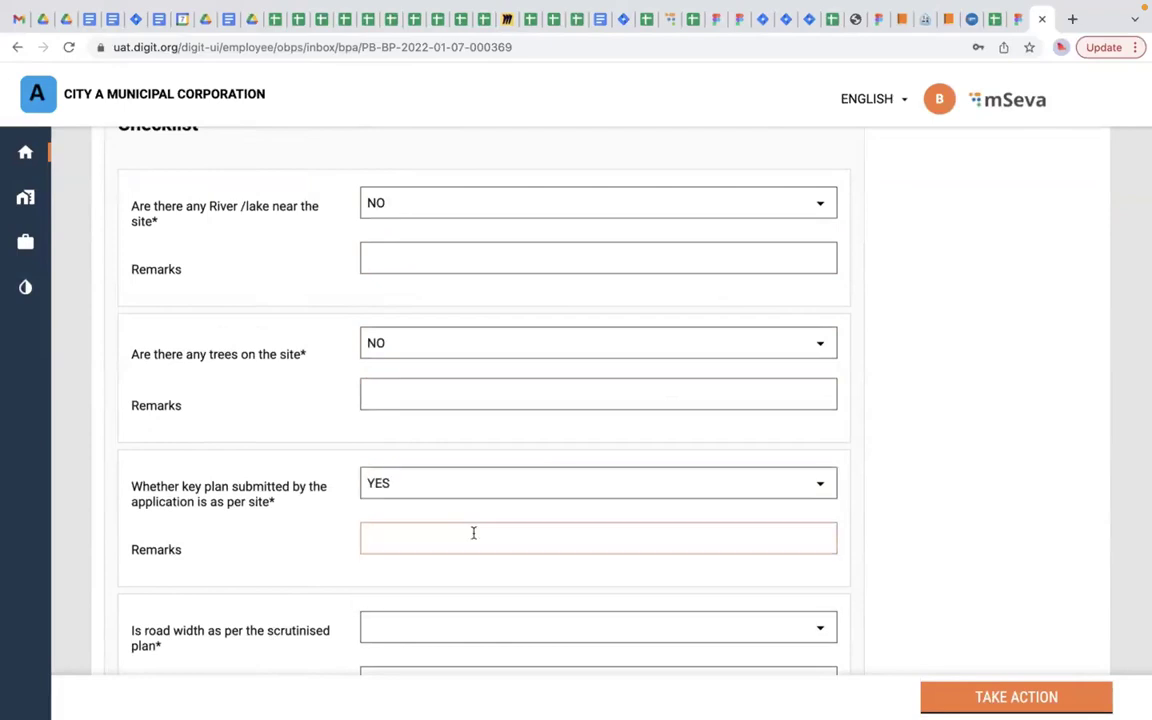
{"action": "scroll", "coordinate": [473, 533], "scroll_direction": "down", "scroll_amount": 4}
{"action": "left_click", "coordinate": [486, 458]}
{"action": "left_click", "coordinate": [425, 540]}
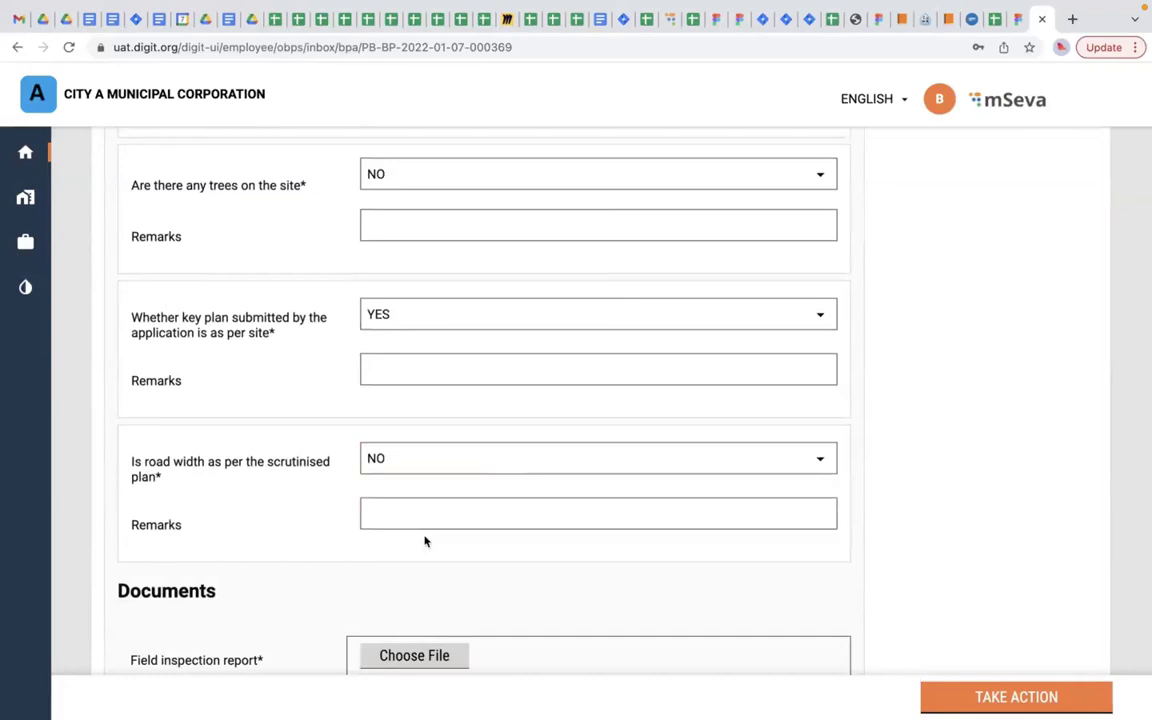
- Attach the 00101-2022-HA-v1.pdf file as the field inspection report
{"action": "scroll", "coordinate": [425, 540], "scroll_direction": "down", "scroll_amount": 3}
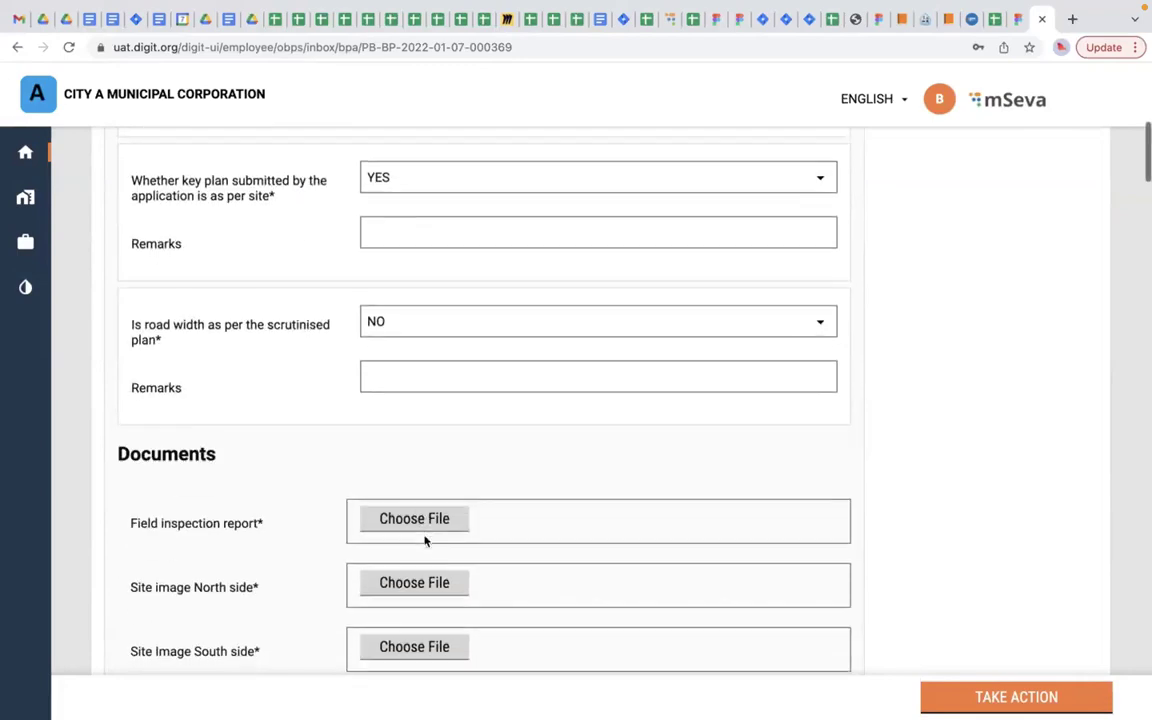
{"action": "scroll", "coordinate": [425, 540], "scroll_direction": "down", "scroll_amount": 4}
{"action": "scroll", "coordinate": [425, 540], "scroll_direction": "down", "scroll_amount": 2}
{"action": "scroll", "coordinate": [425, 540], "scroll_direction": "down", "scroll_amount": 1}
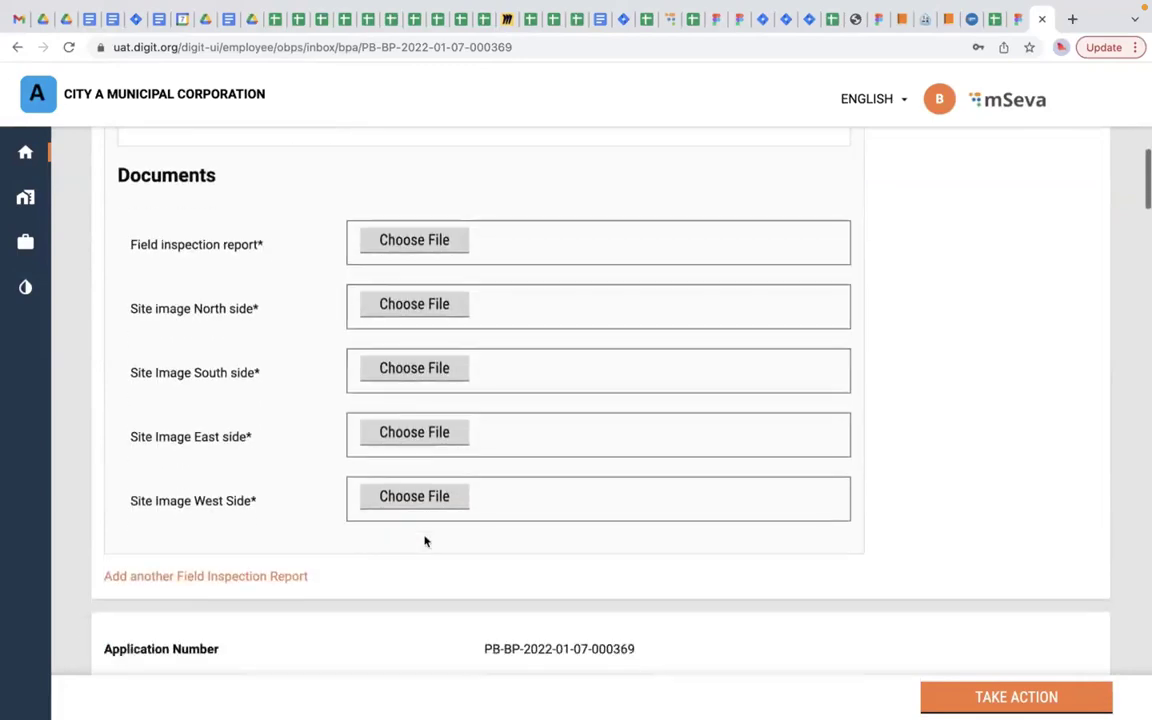
{"action": "left_click", "coordinate": [414, 239]}
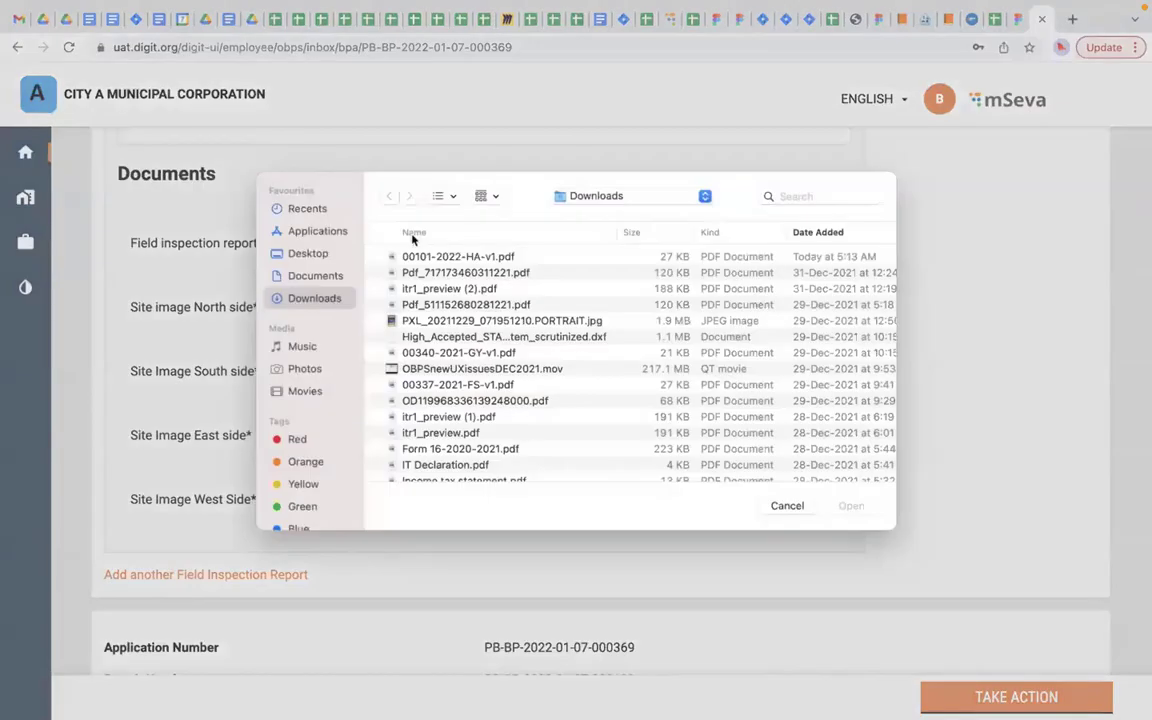
{"action": "scroll", "coordinate": [462, 434], "scroll_direction": "down", "scroll_amount": 5}
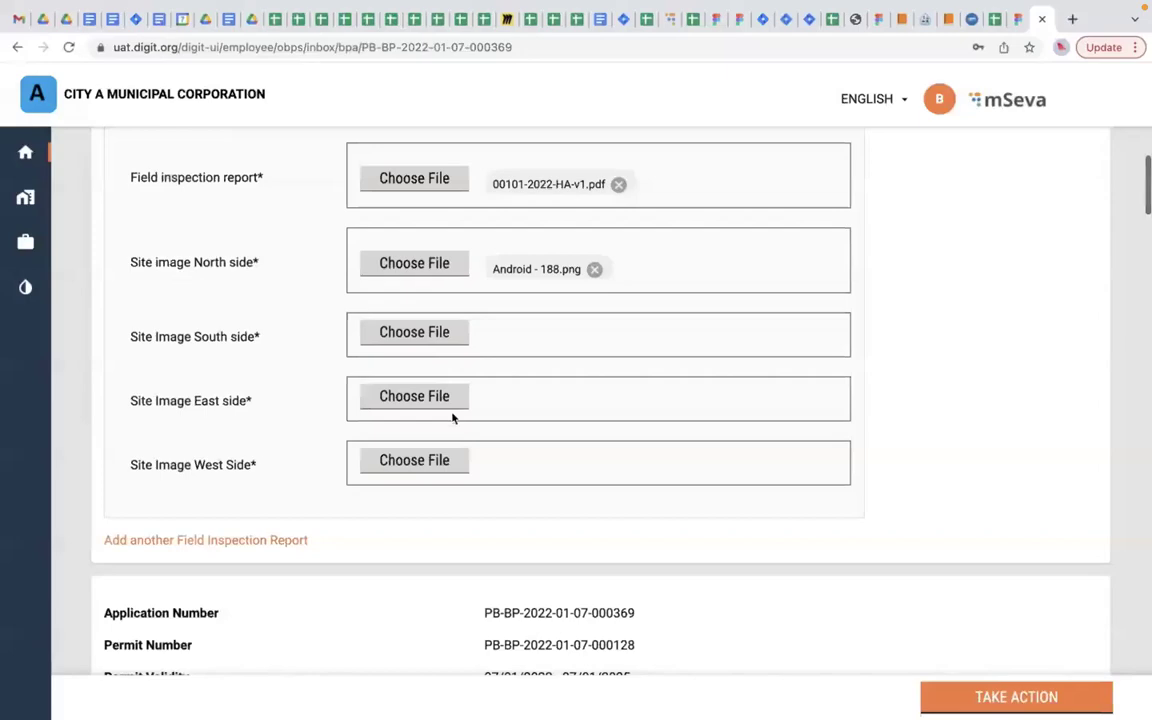
- Attach the site images, including Android - 166.png for East and Android - 174.png for West
{"action": "left_click", "coordinate": [455, 402]}
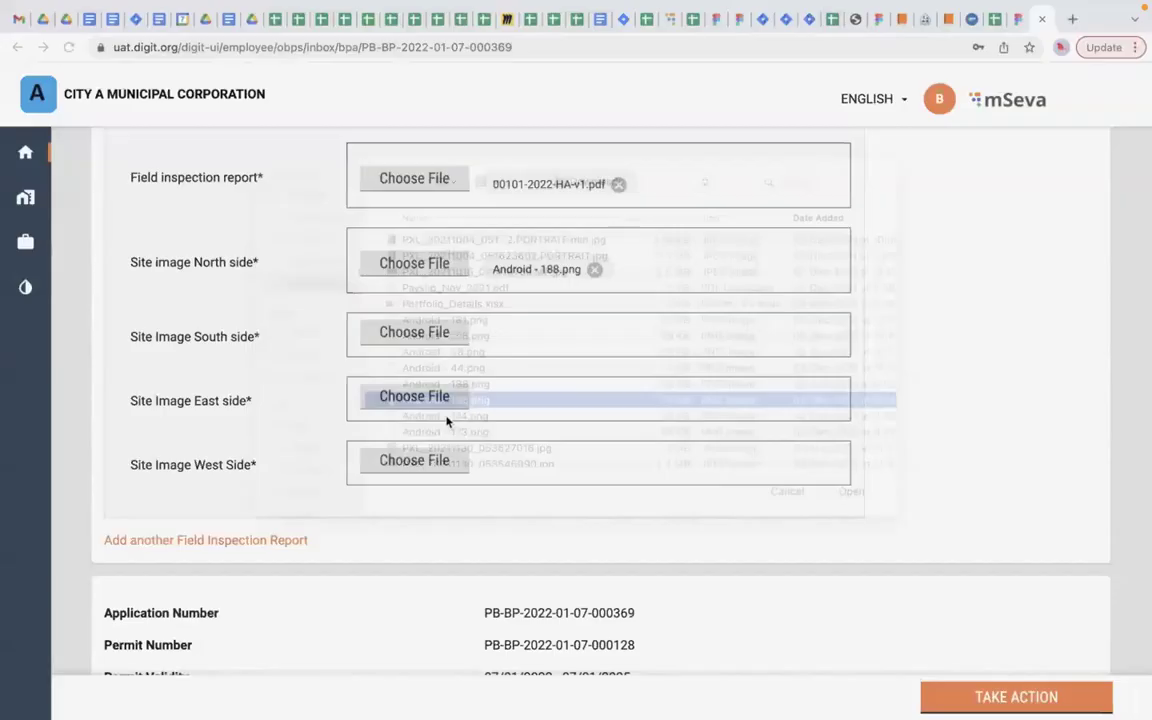
{"action": "scroll", "coordinate": [447, 421], "scroll_direction": "down", "scroll_amount": 2}
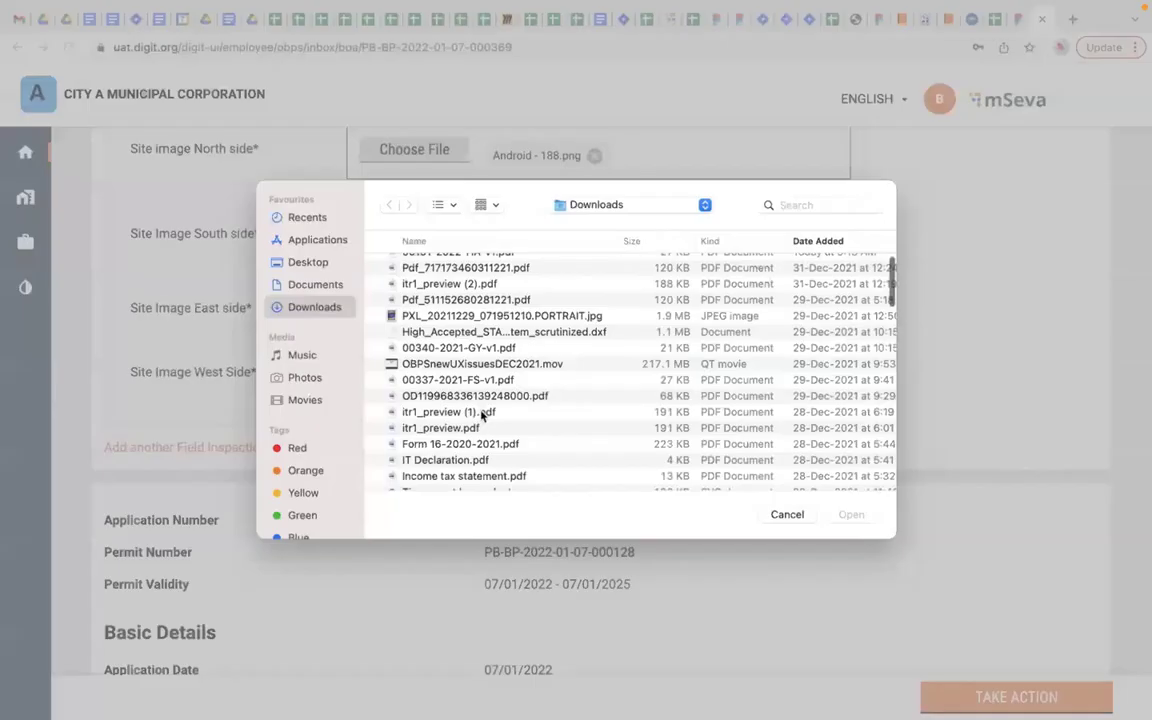
{"action": "scroll", "coordinate": [483, 415], "scroll_direction": "down", "scroll_amount": 10}
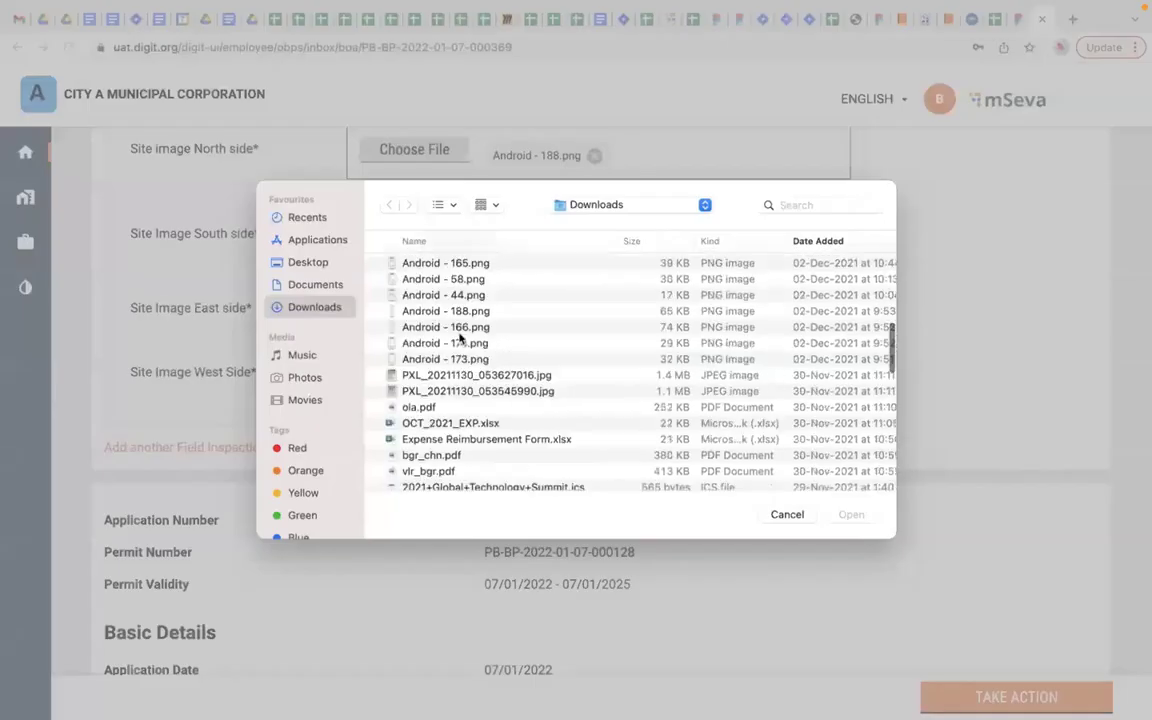
{"action": "double_click", "coordinate": [458, 329]}
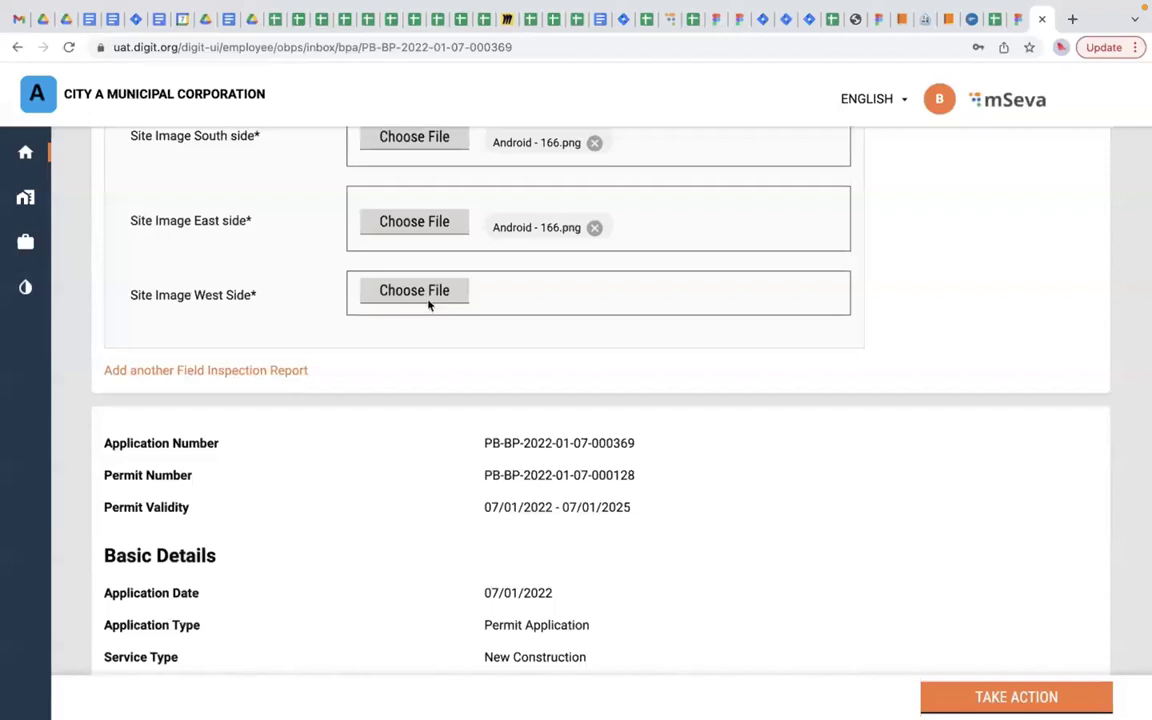
{"action": "left_click", "coordinate": [429, 305]}
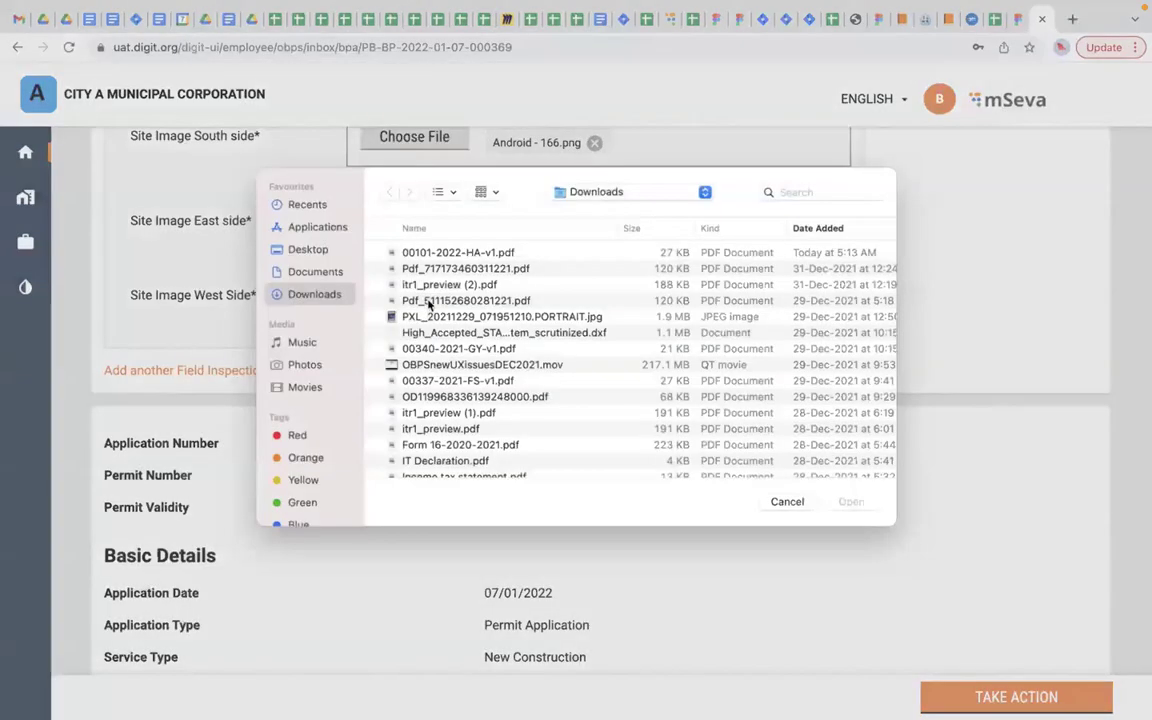
{"action": "scroll", "coordinate": [429, 305], "scroll_direction": "down", "scroll_amount": 10}
{"action": "double_click", "coordinate": [450, 312]}
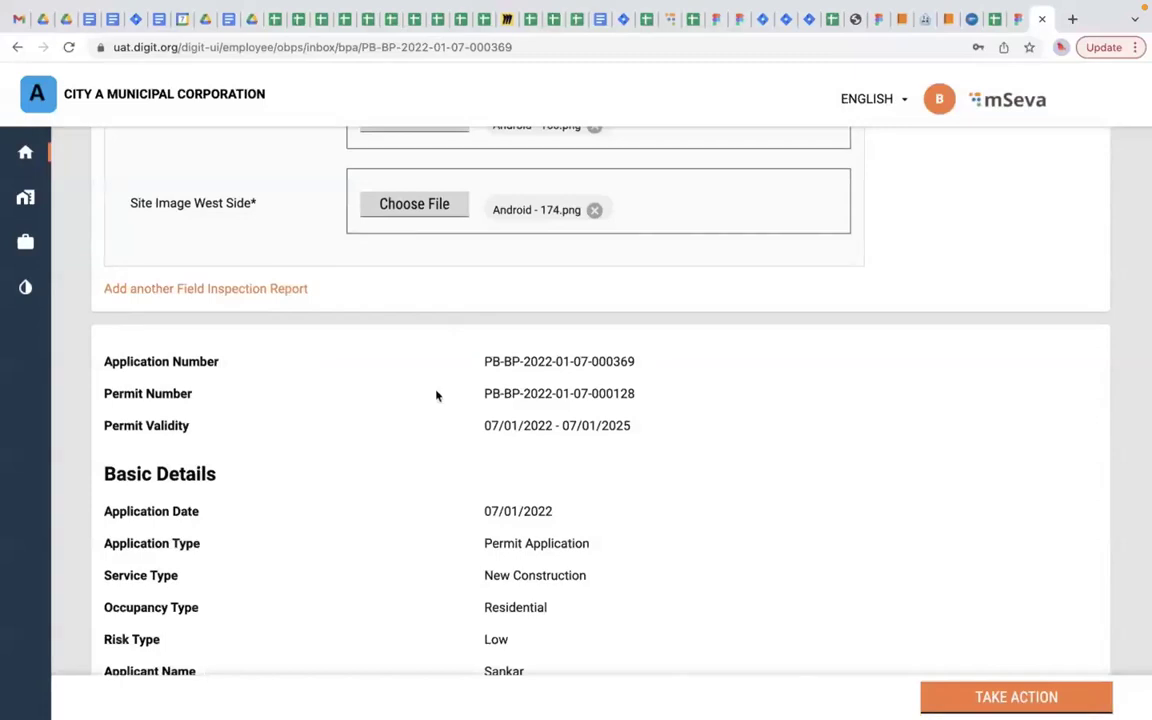
{"action": "scroll", "coordinate": [436, 395], "scroll_direction": "down", "scroll_amount": 2}
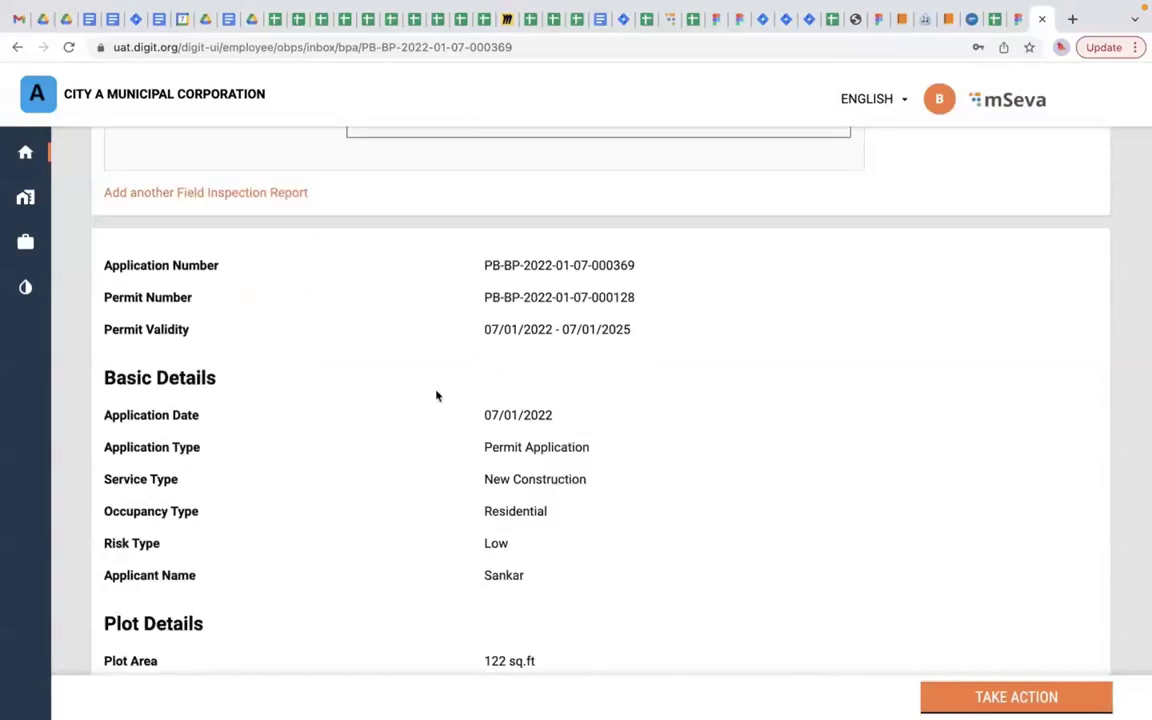
{"action": "scroll", "coordinate": [436, 395], "scroll_direction": "down", "scroll_amount": 15}
- Finish the inspection form and sign out to the PG language selection screen
{"action": "scroll", "coordinate": [436, 395], "scroll_direction": "down", "scroll_amount": 5}
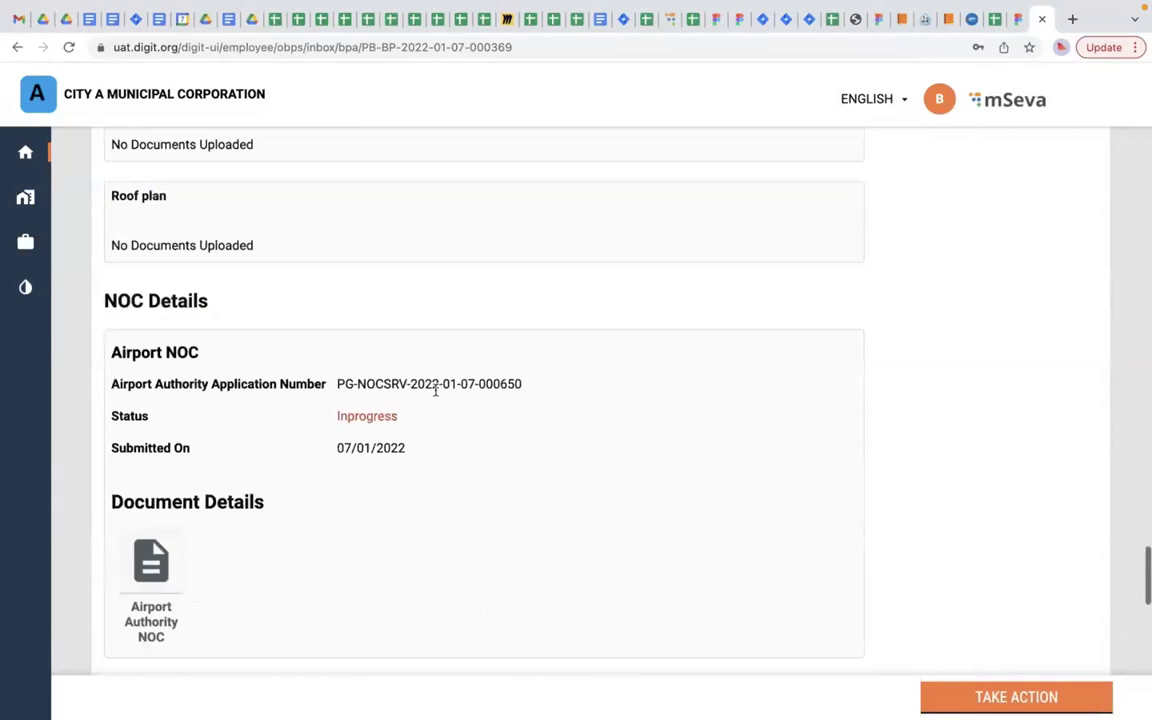
{"action": "scroll", "coordinate": [436, 395], "scroll_direction": "down", "scroll_amount": 8}
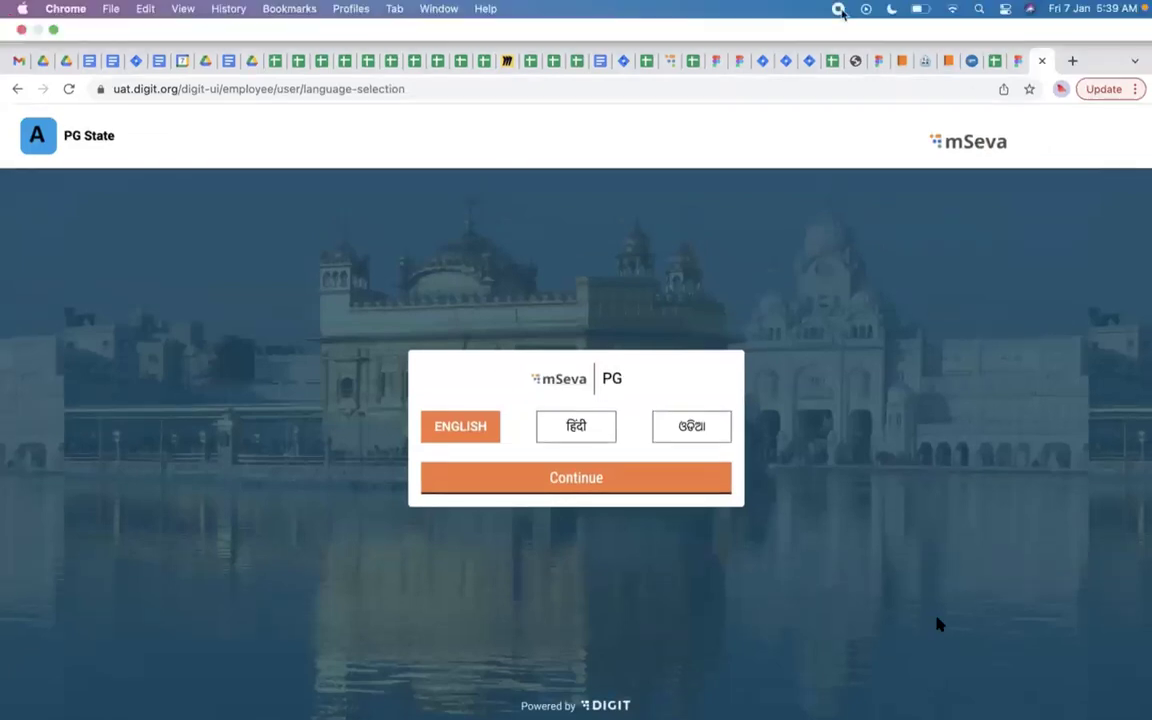
{"action": "mouse_move", "coordinate": [902, 676]}
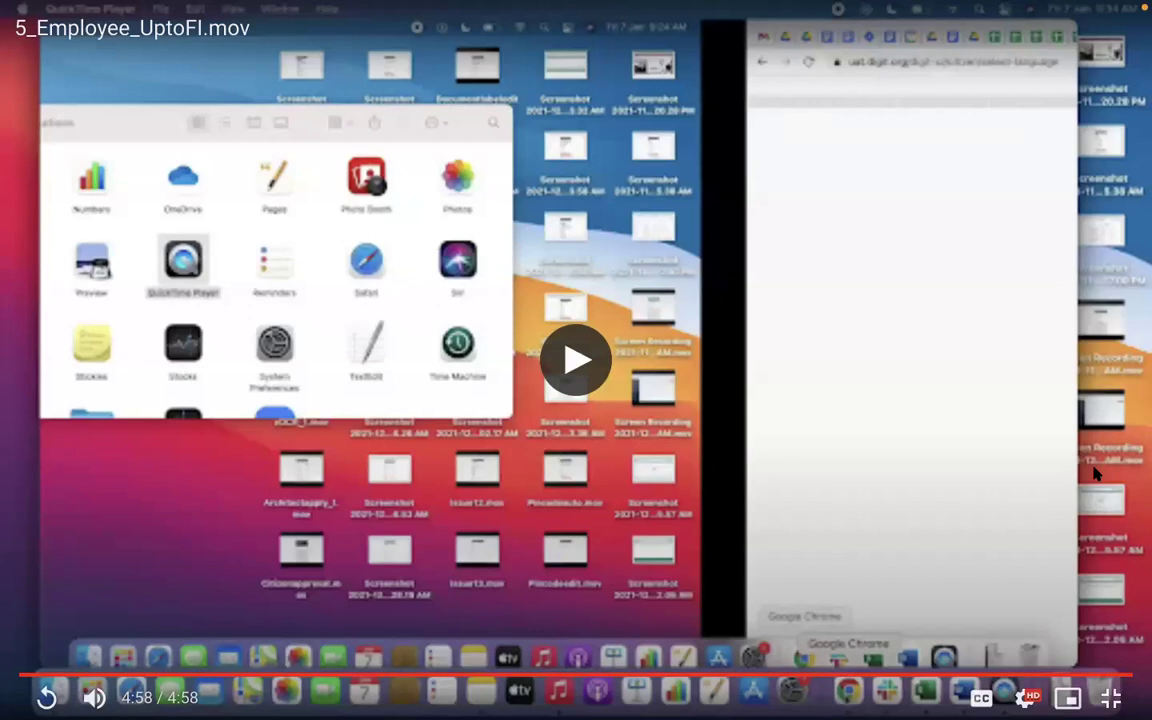
- Switch the Drive preview to the next recording, 6_FireNoc.mov, shown full screen
{"action": "key", "text": "Escape"}
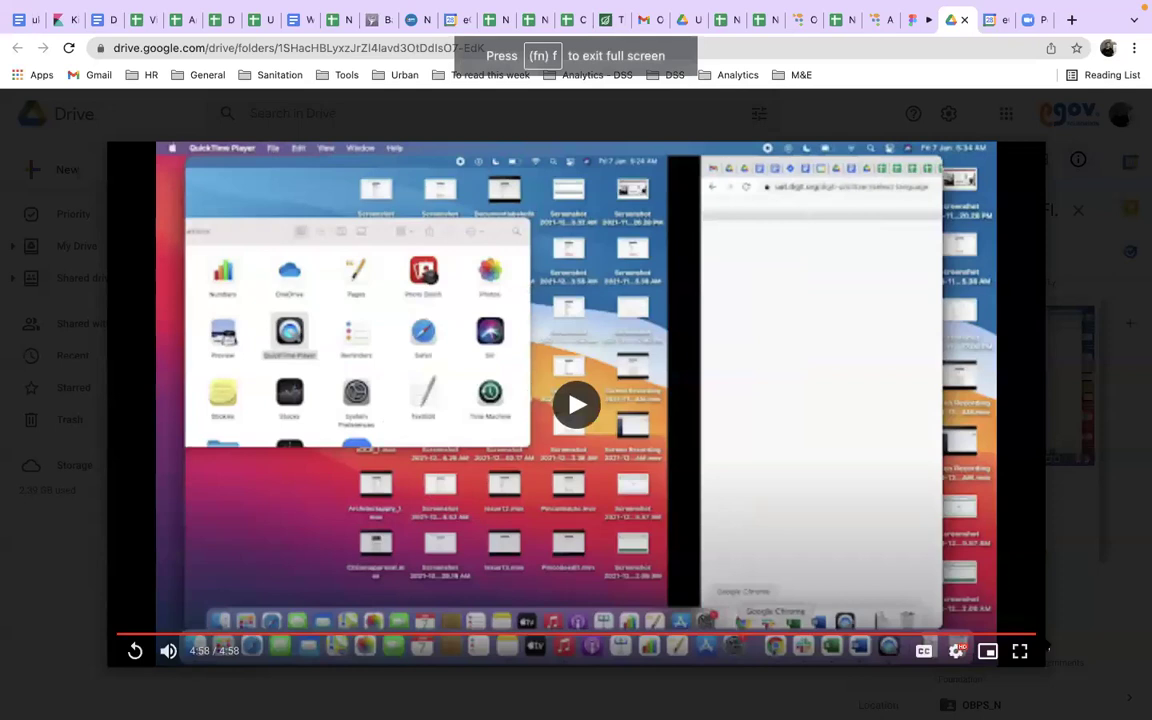
{"action": "key", "text": "Right"}
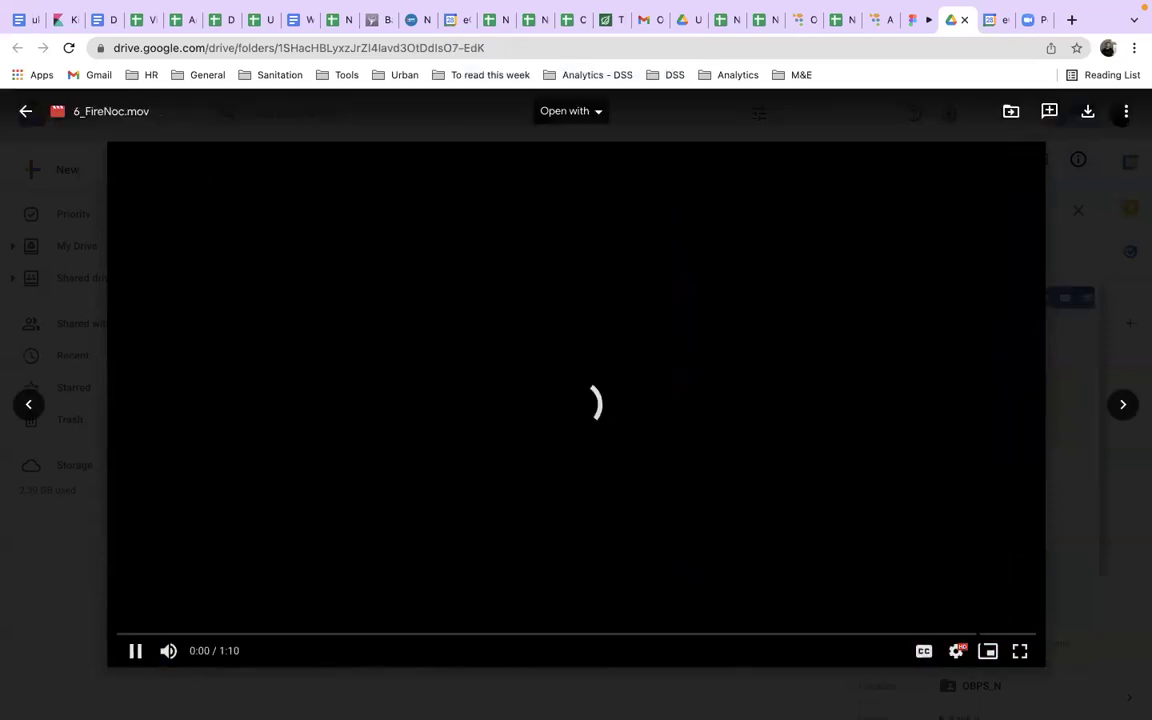
{"action": "key", "text": "f"}
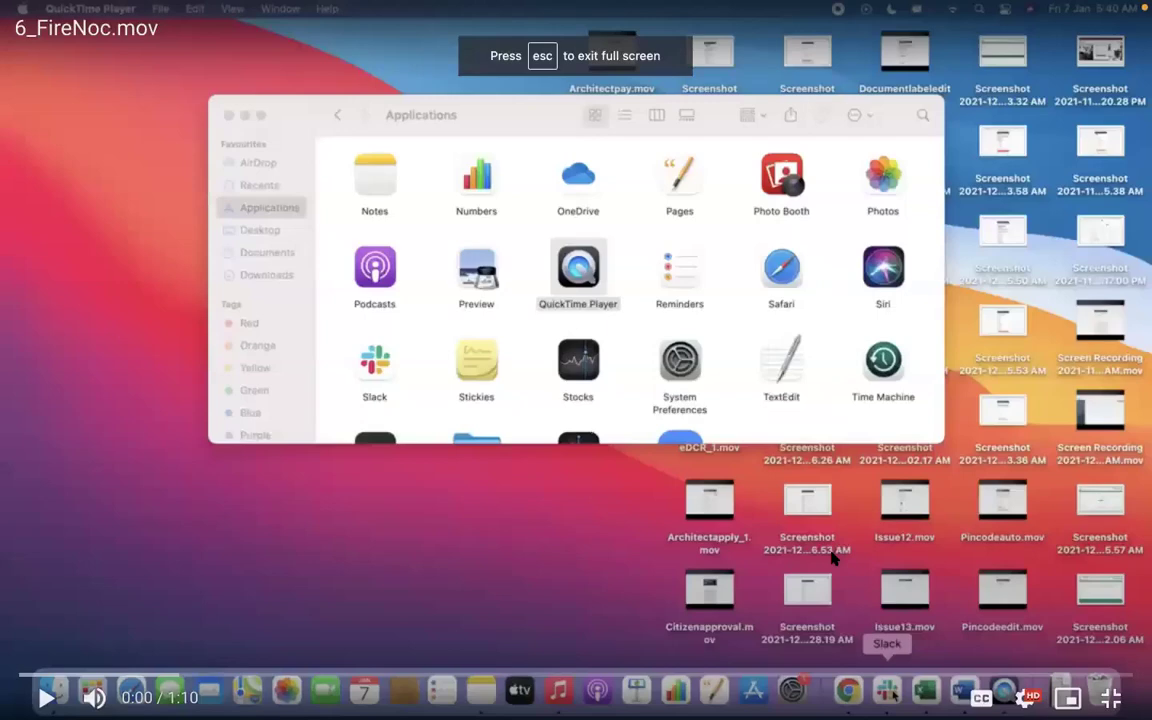
- Play the 6_FireNoc.mov video briefly, pause it, then resume at the employee login step
{"action": "key", "text": "space"}
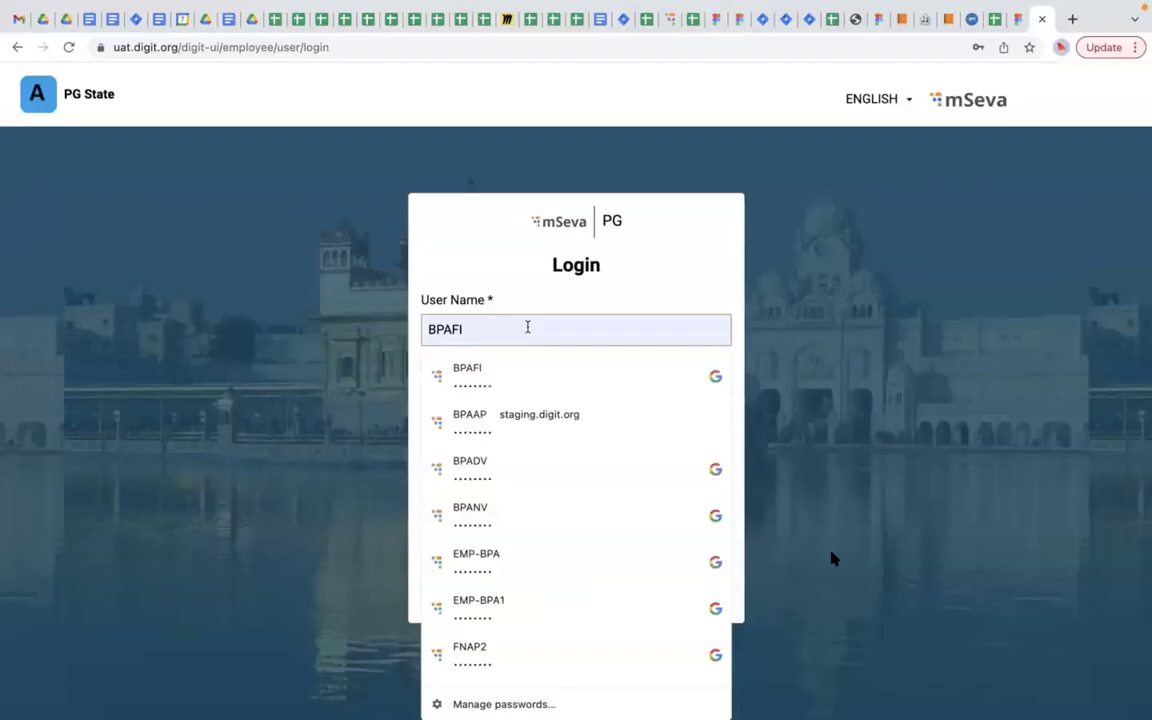
{"action": "key", "text": "space"}
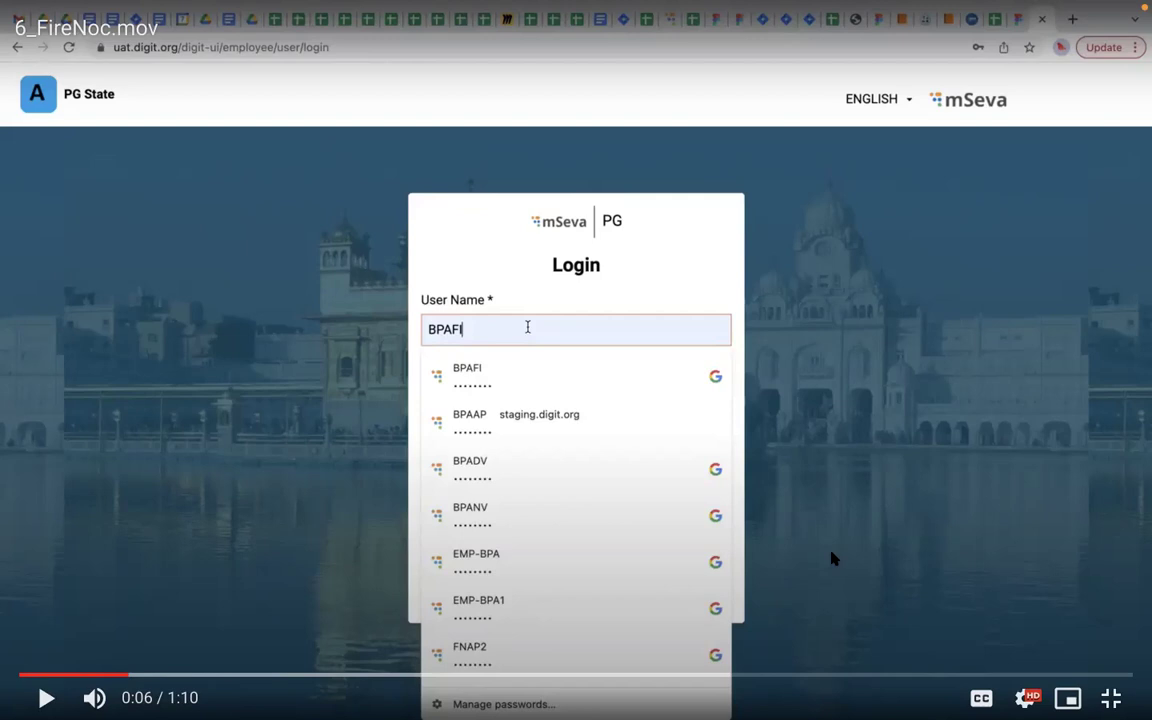
{"action": "left_click", "coordinate": [980, 550]}
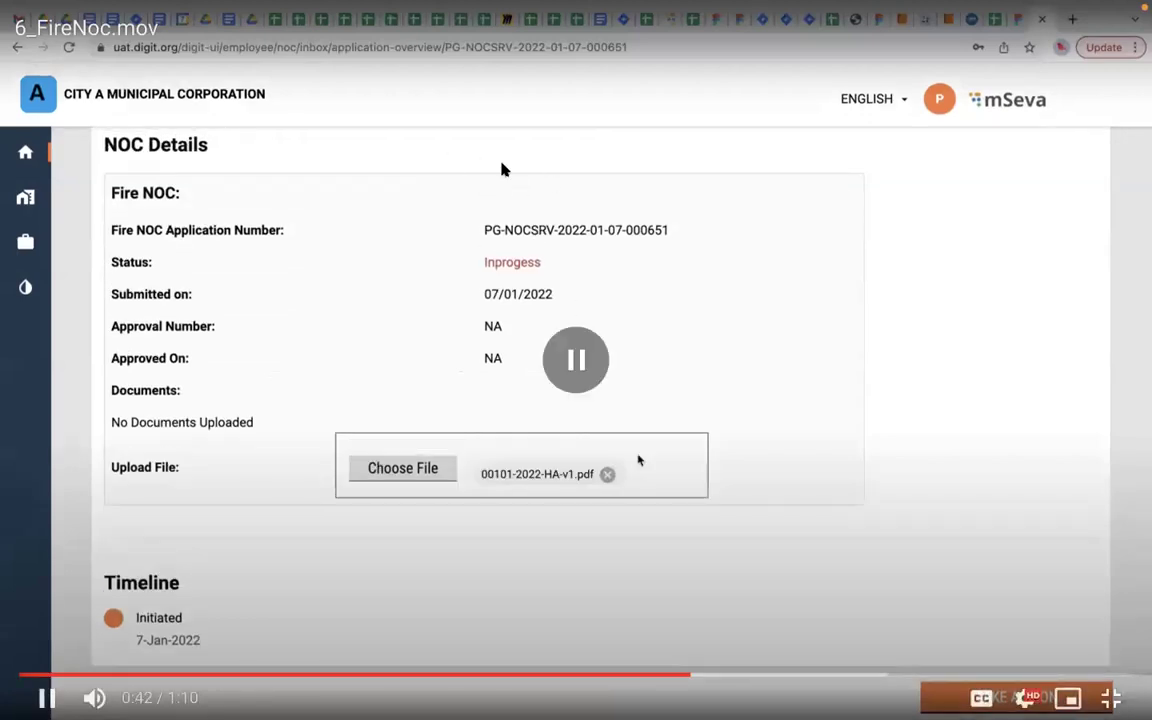
- Approve the Fire NOC with the comment 'NOC is approved', then sign out of the employee account
{"action": "key", "text": "space"}
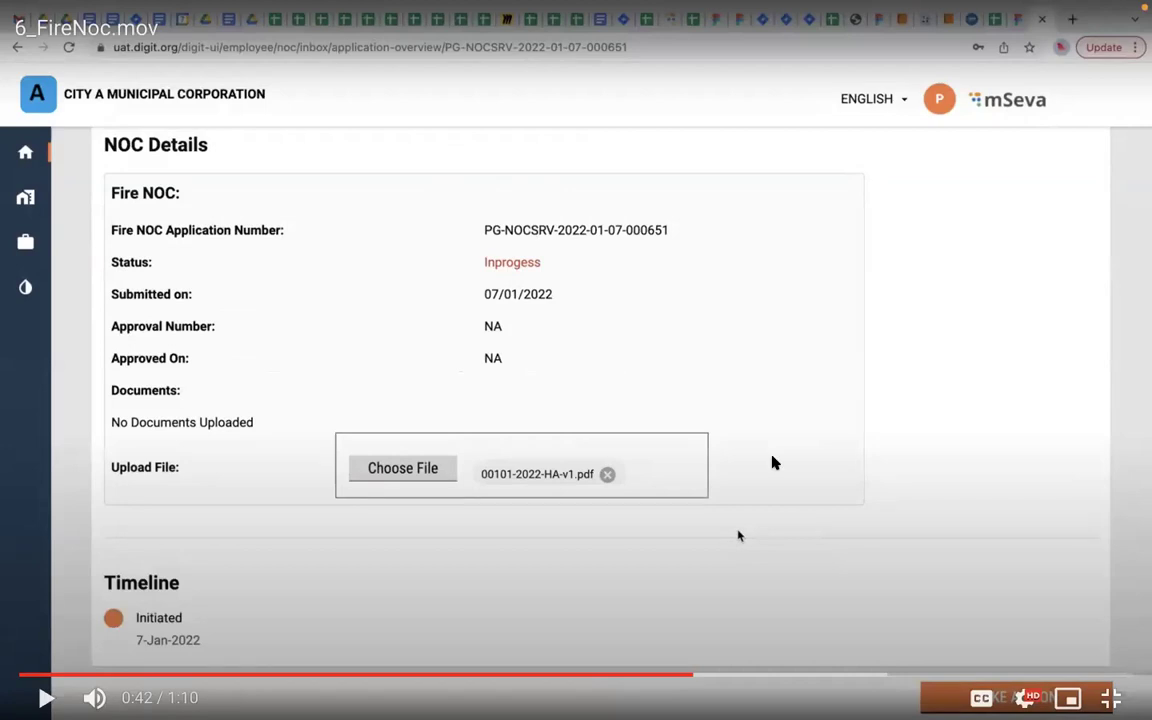
{"action": "key", "text": "space"}
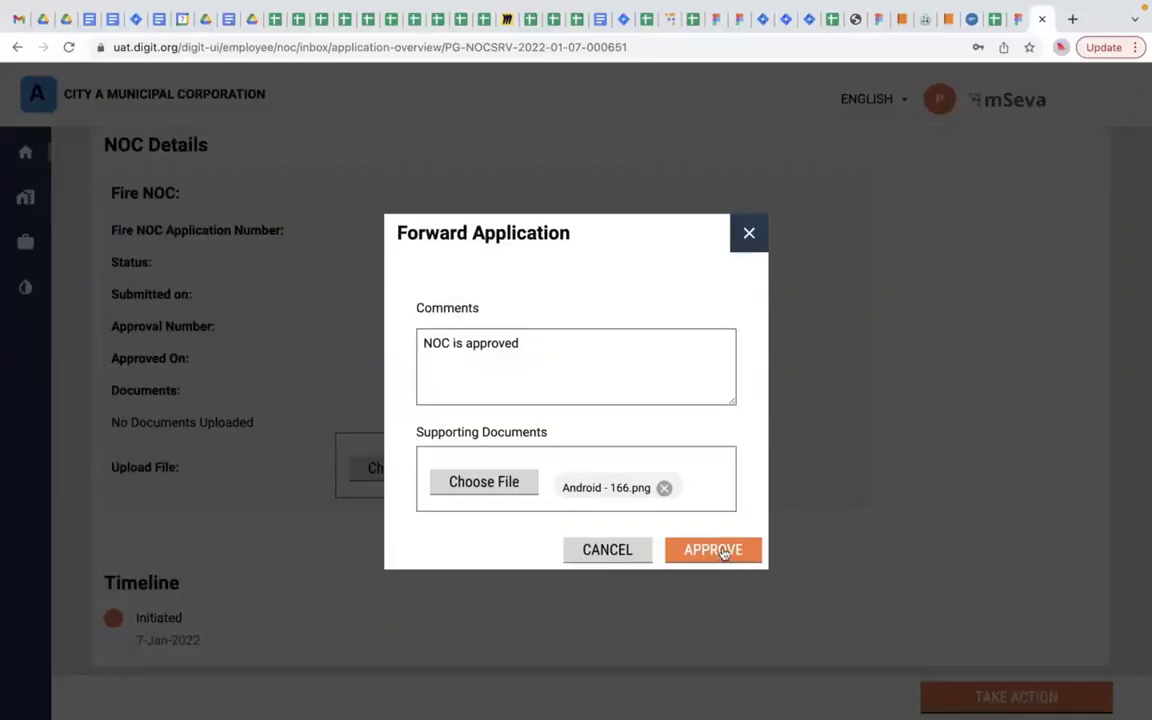
{"action": "left_click", "coordinate": [713, 550]}
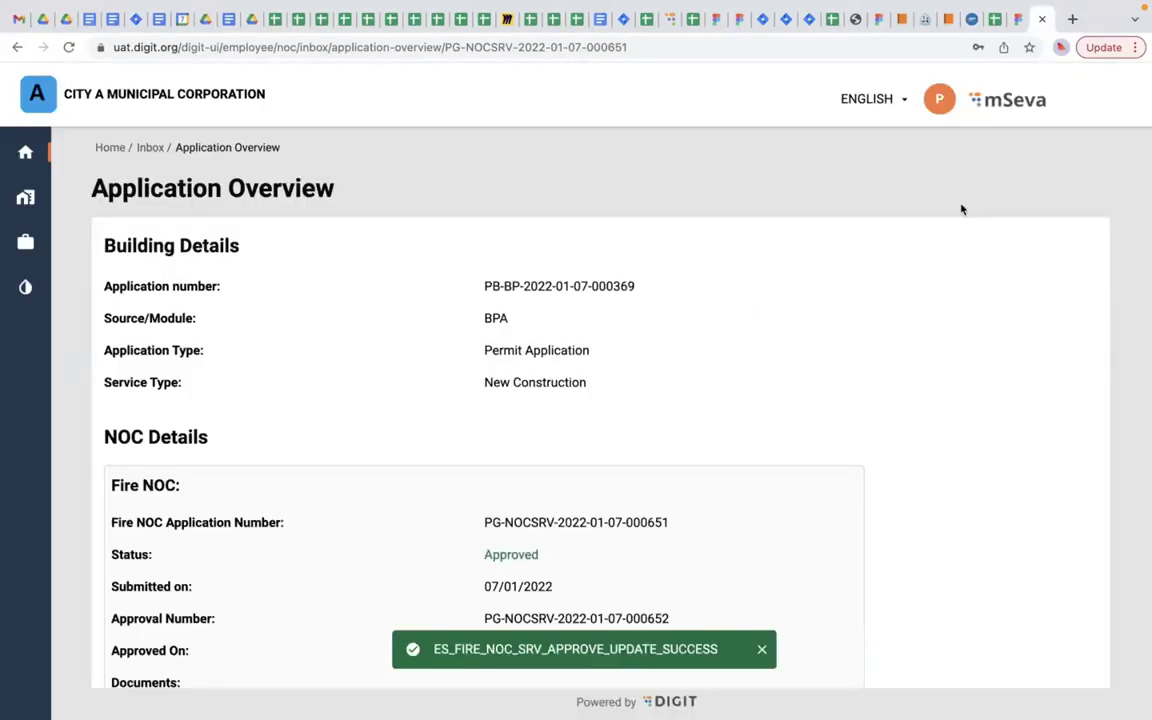
{"action": "left_click", "coordinate": [940, 105]}
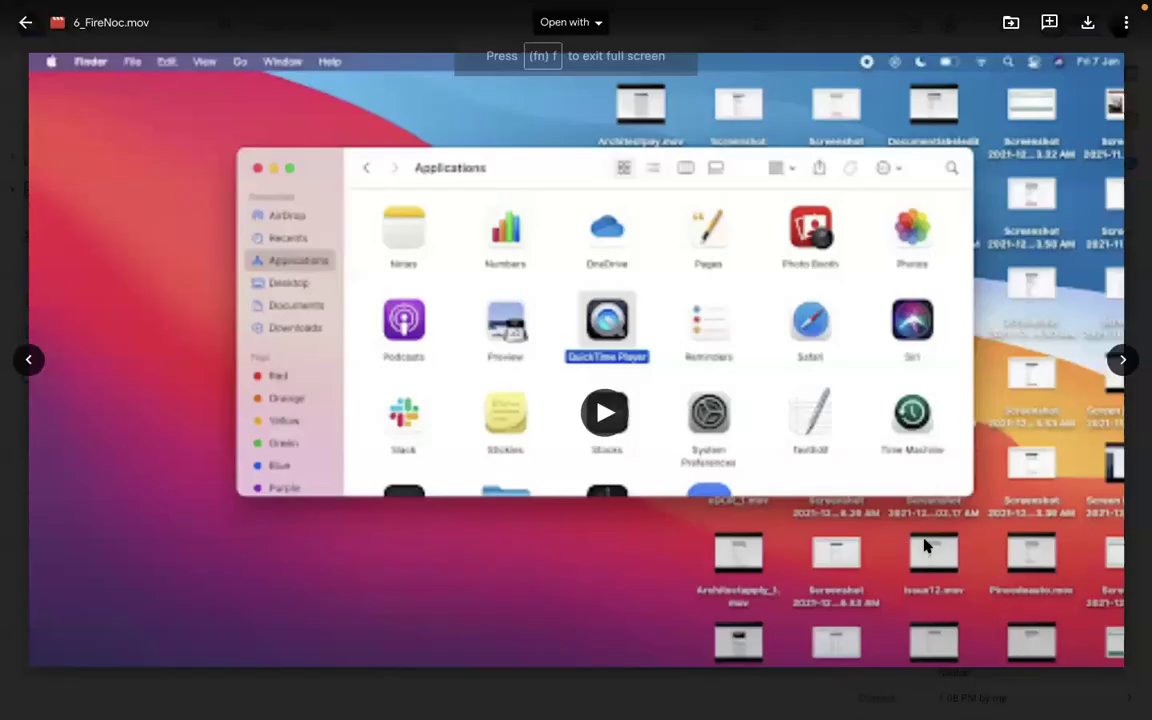
{"action": "key", "text": "super+shift+f"}
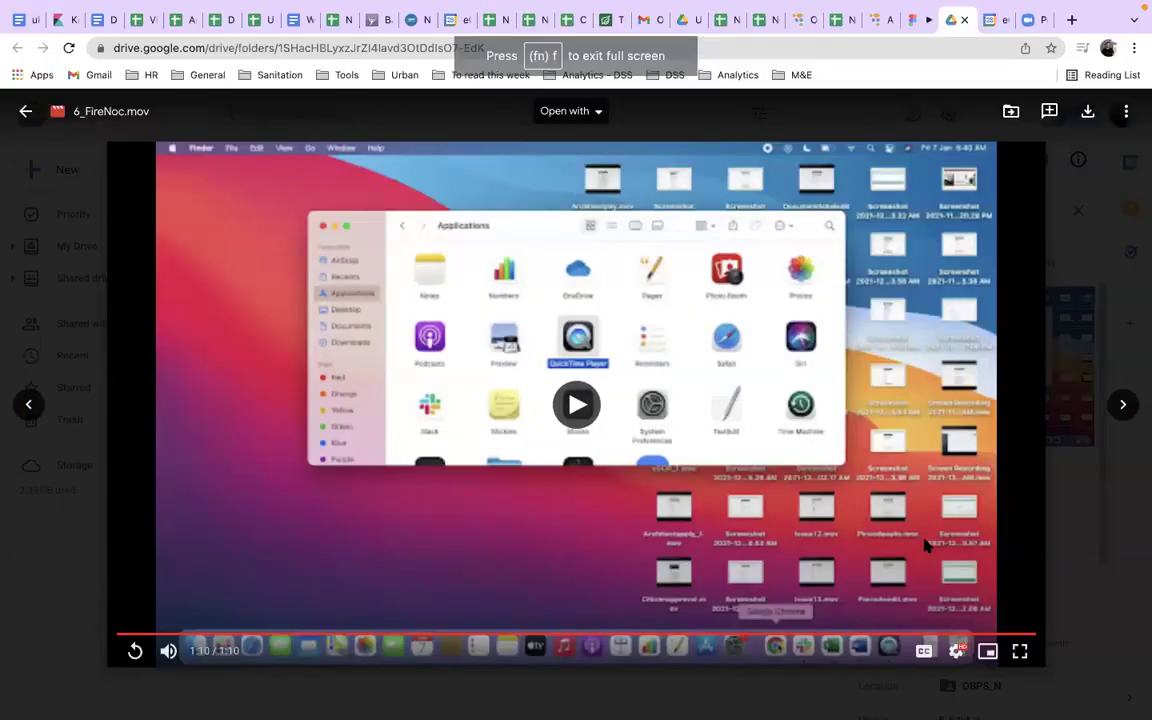
- Close the 6_FireNoc.mov preview to return to the OBPS_N folder list
{"action": "key", "text": "Escape"}
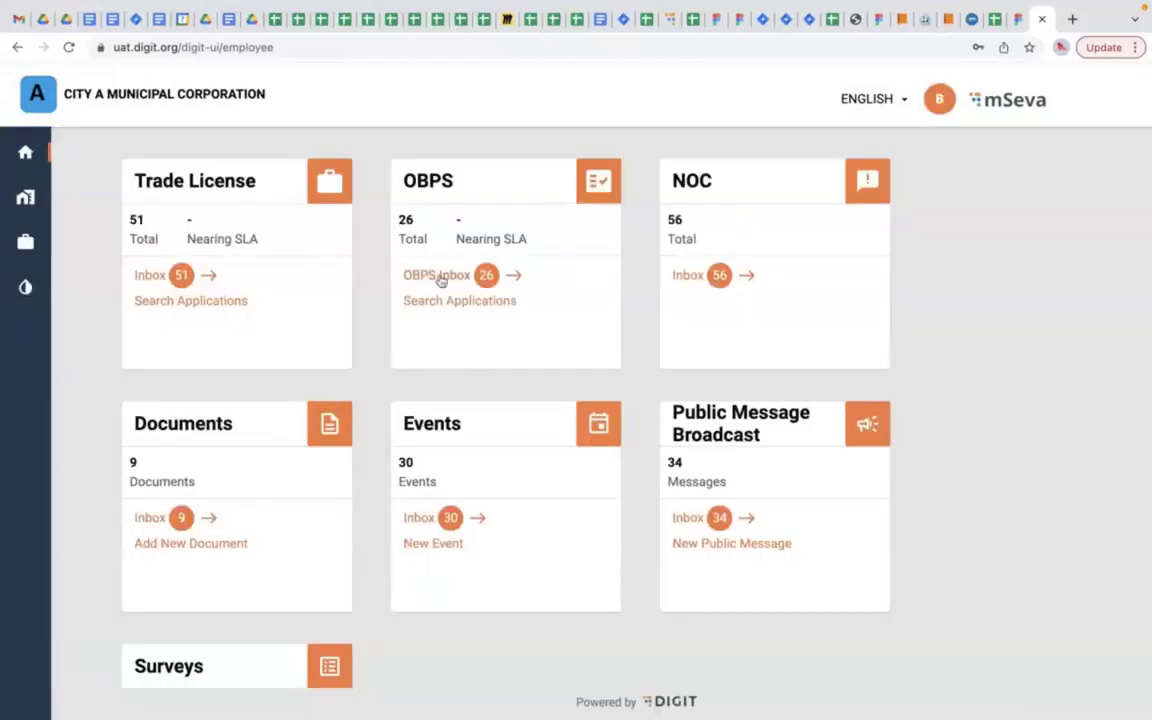
{"action": "left_click", "coordinate": [437, 275]}
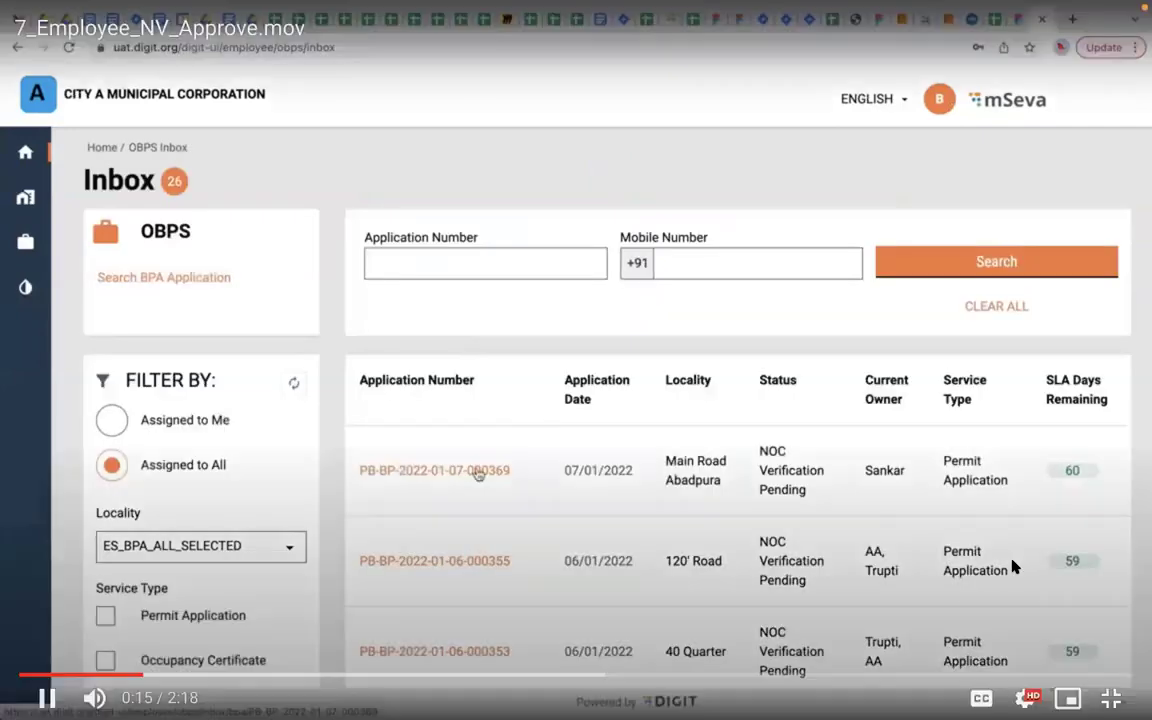
{"action": "left_click", "coordinate": [820, 489]}
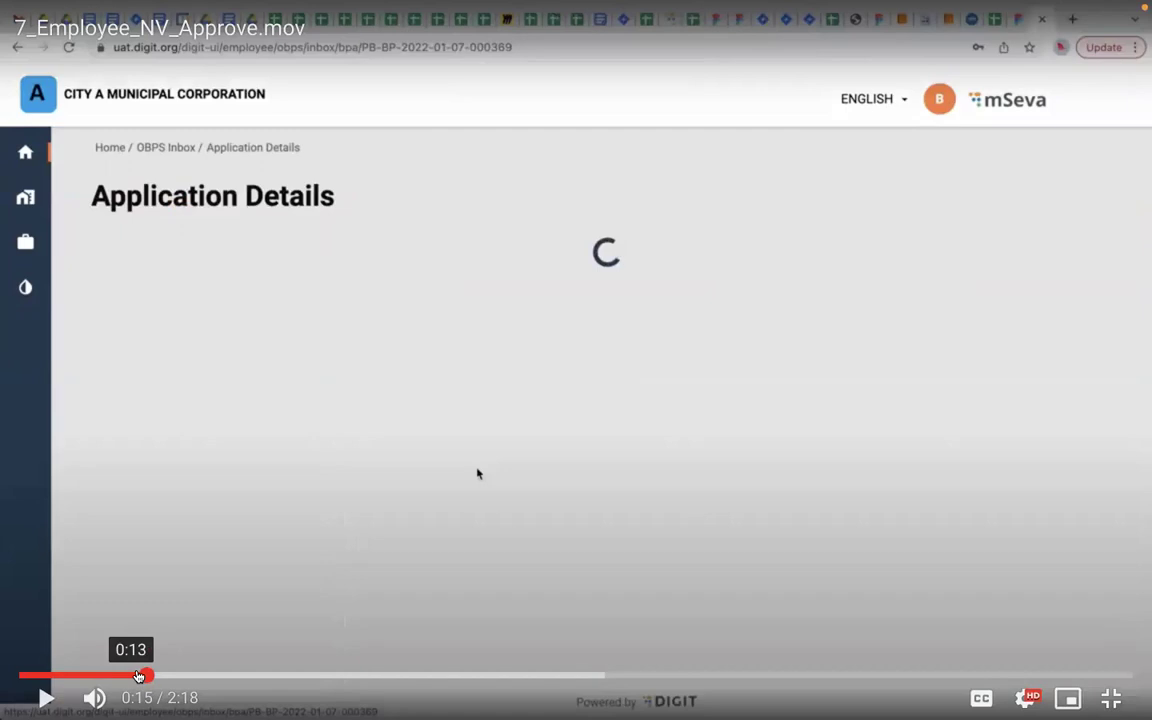
{"action": "left_click", "coordinate": [135, 677]}
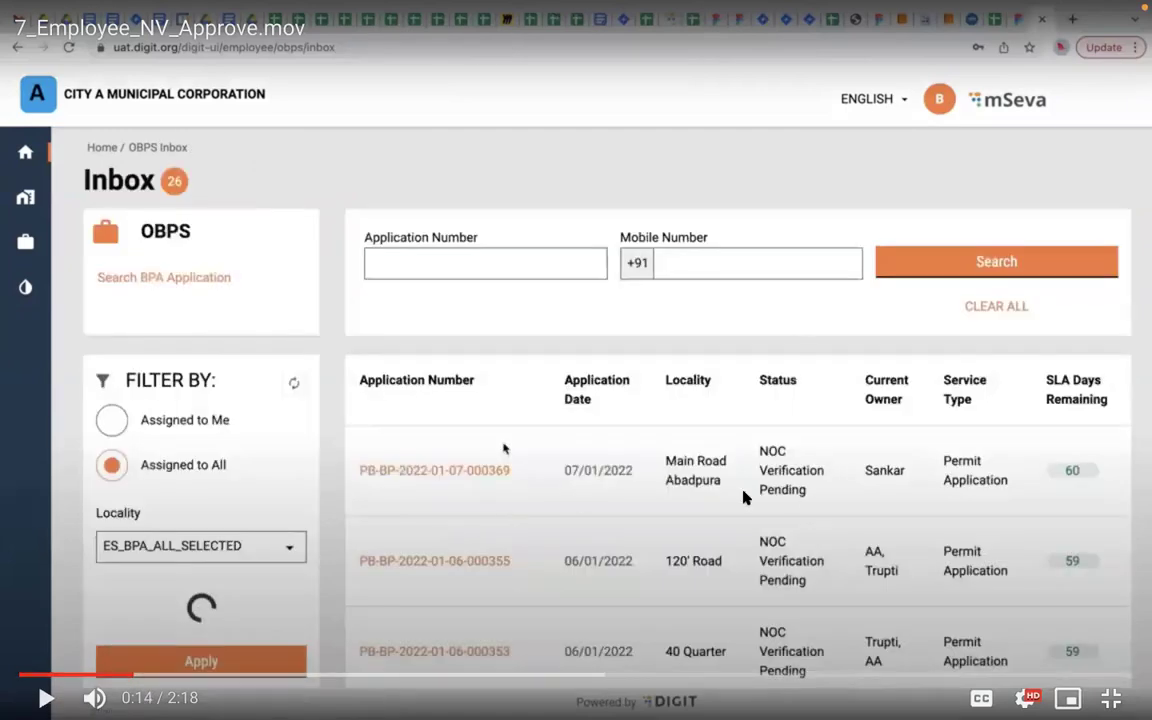
{"action": "left_click", "coordinate": [463, 489]}
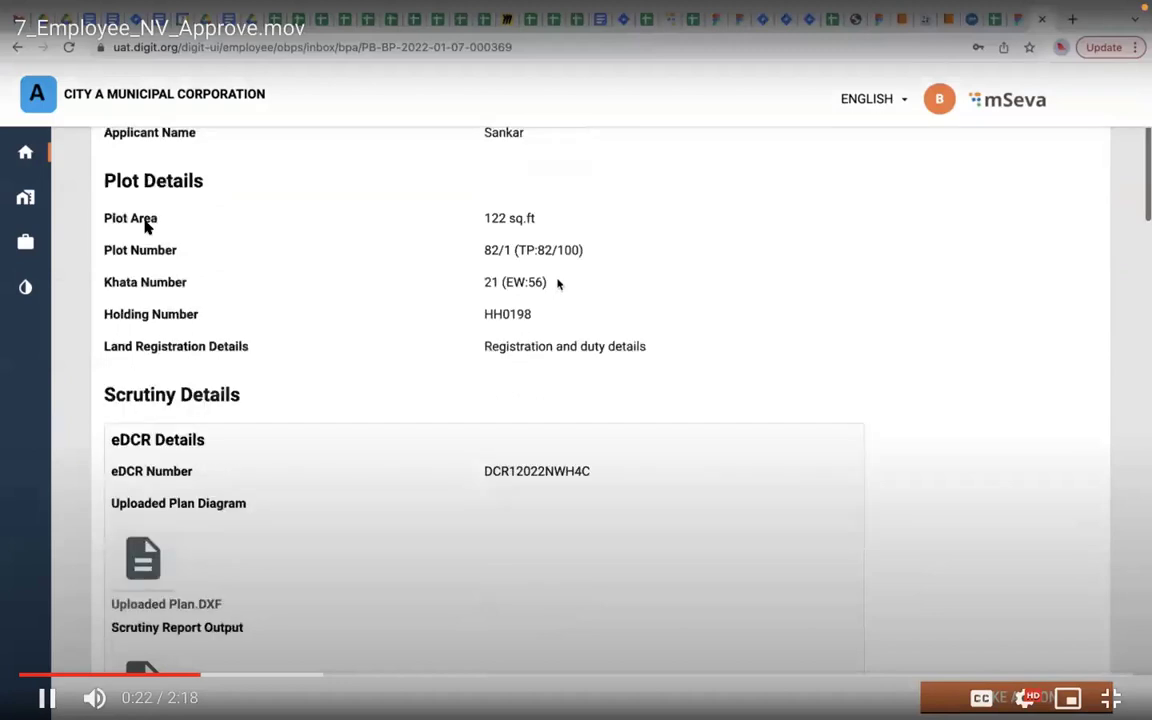
{"action": "left_click", "coordinate": [558, 284]}
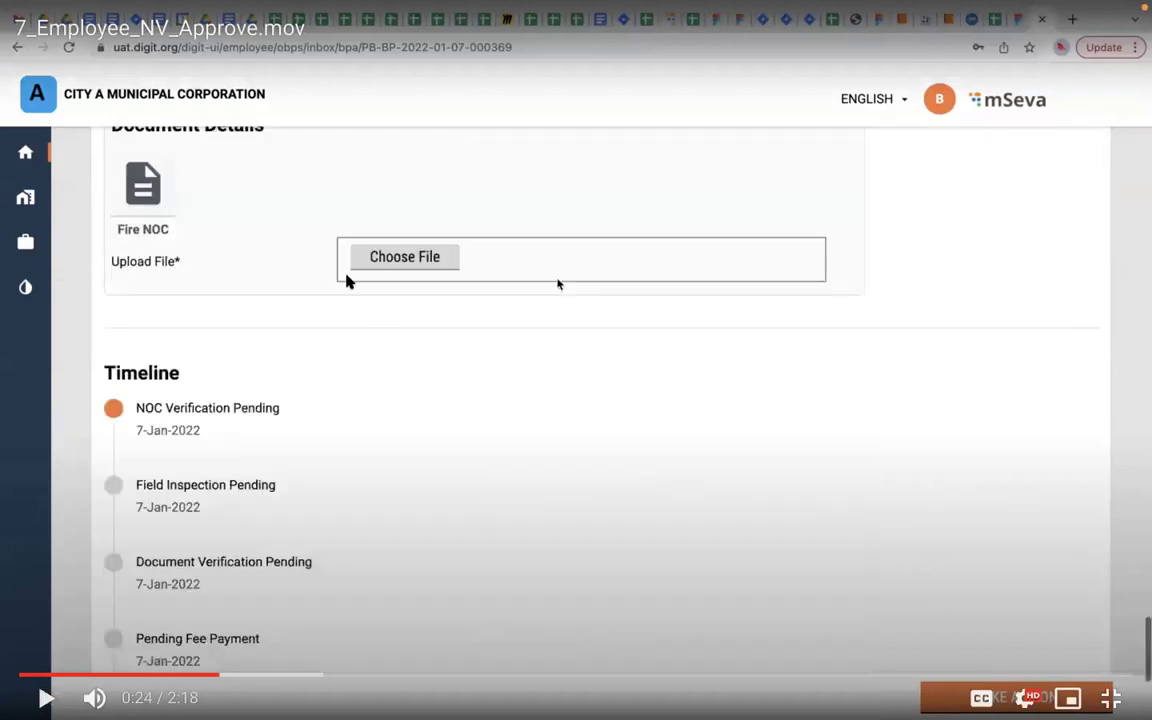
{"action": "left_click", "coordinate": [458, 404]}
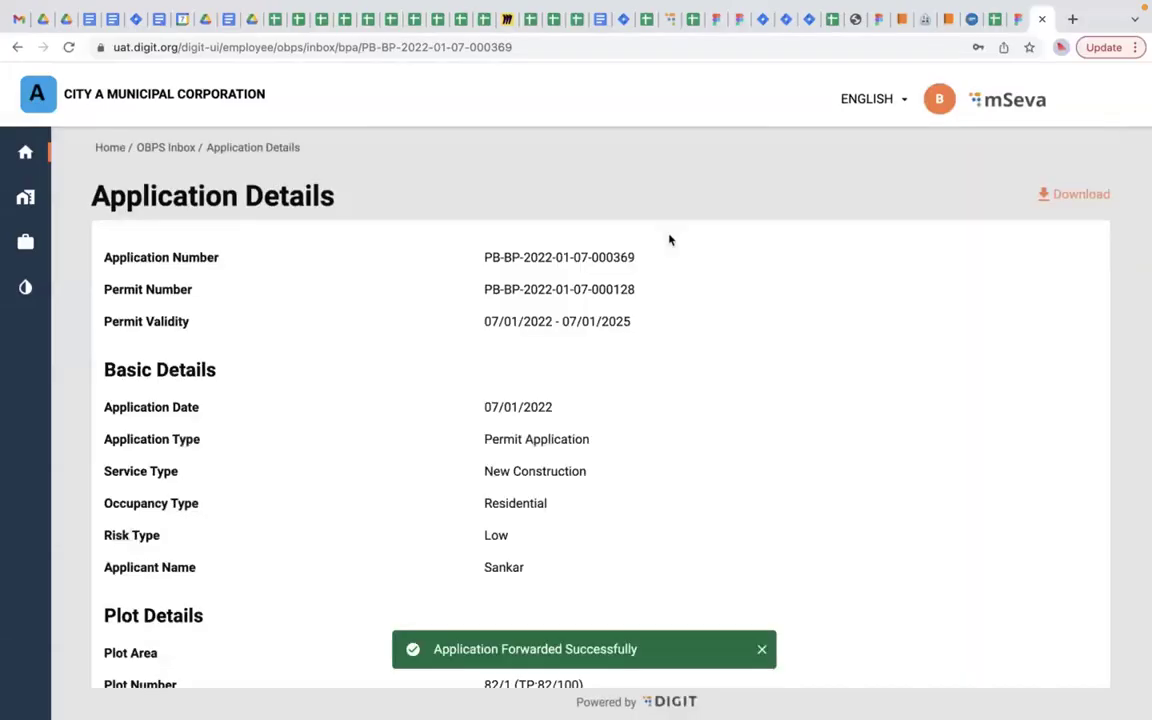
- Sign out, continue in English, log in as the City A approver, and open the OBPS inbox
{"action": "left_click", "coordinate": [945, 105]}
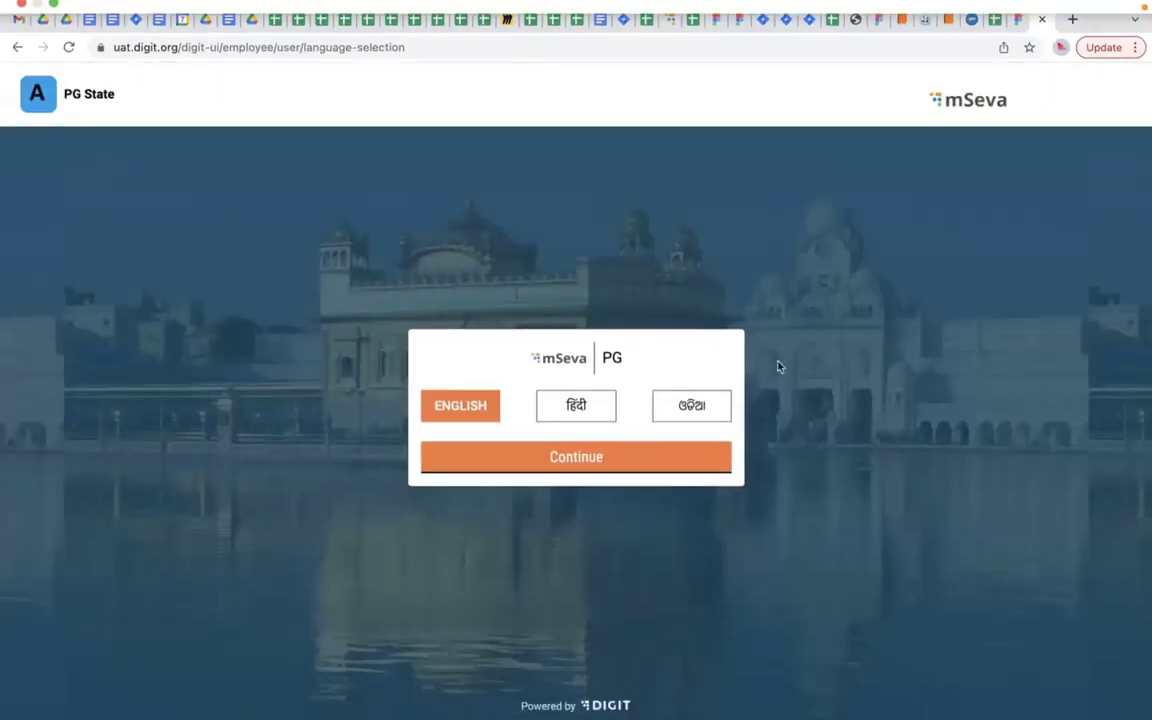
{"action": "left_click", "coordinate": [508, 452]}
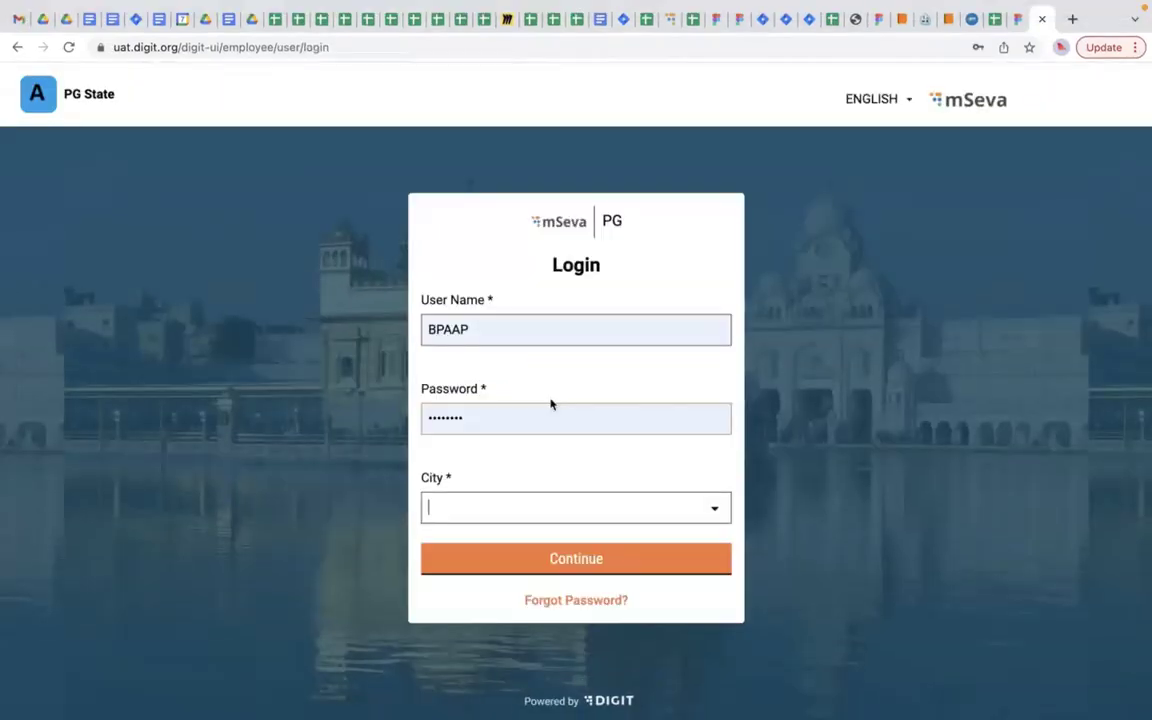
{"action": "left_click", "coordinate": [490, 574]}
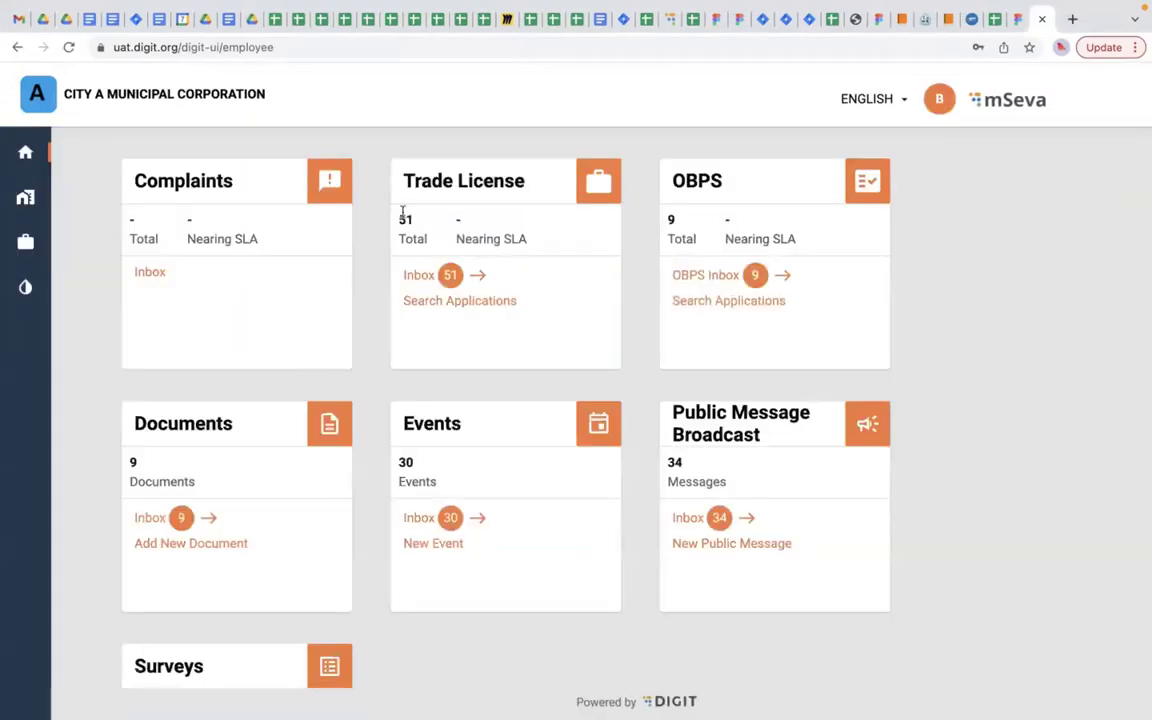
{"action": "left_click", "coordinate": [722, 278]}
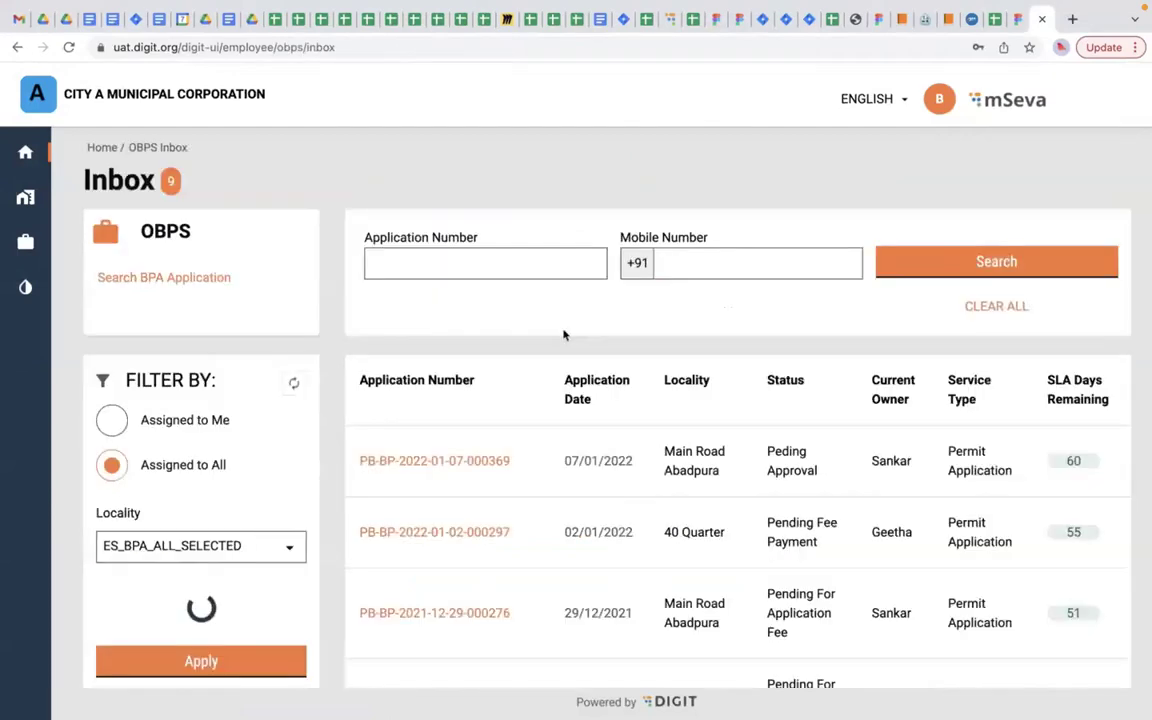
{"action": "left_click", "coordinate": [480, 462]}
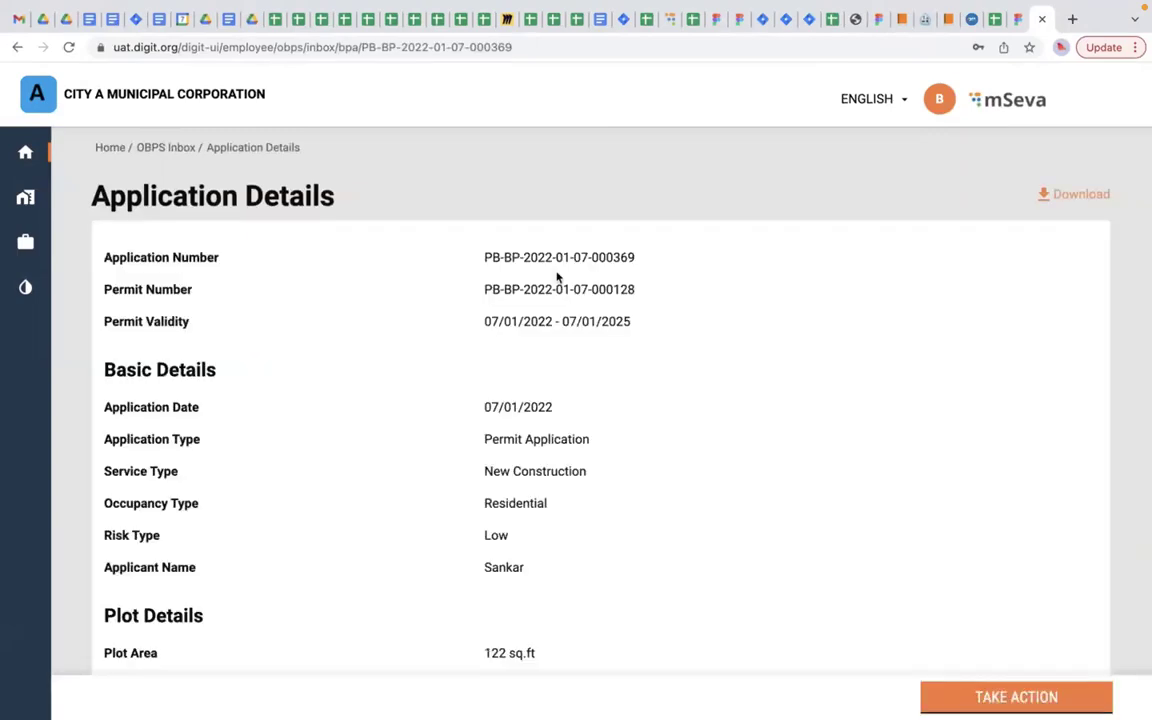
{"action": "scroll", "coordinate": [666, 379], "scroll_direction": "down", "scroll_amount": 2}
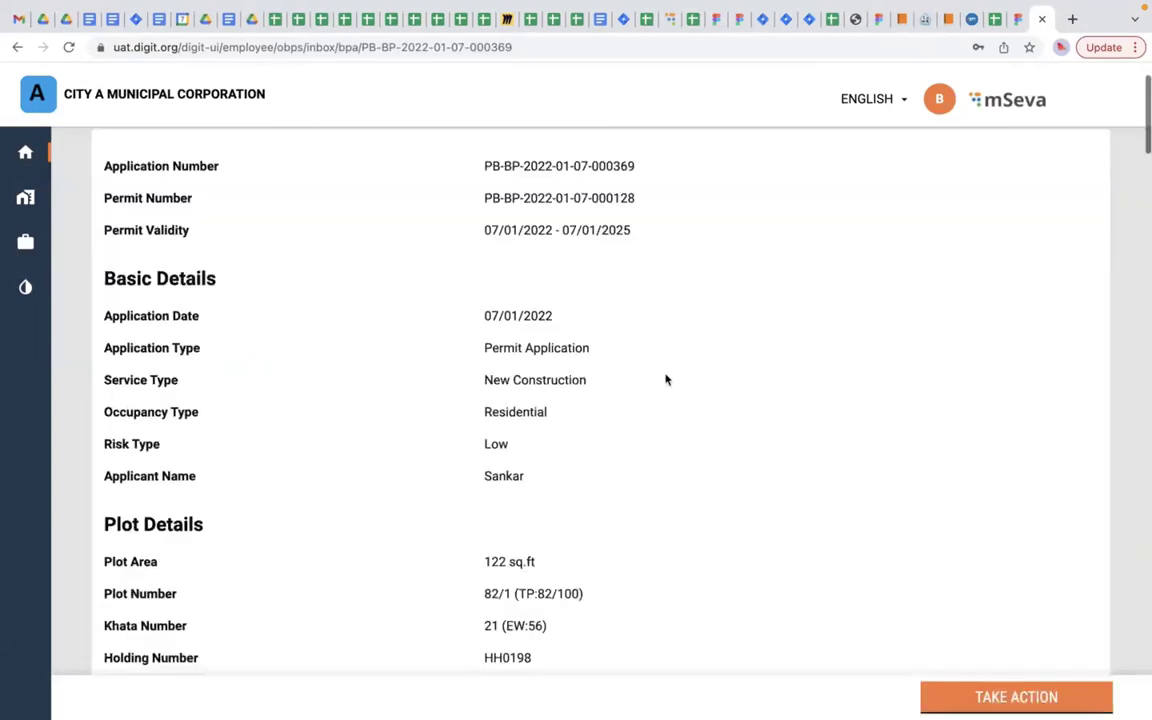
{"action": "scroll", "coordinate": [666, 379], "scroll_direction": "down", "scroll_amount": 6}
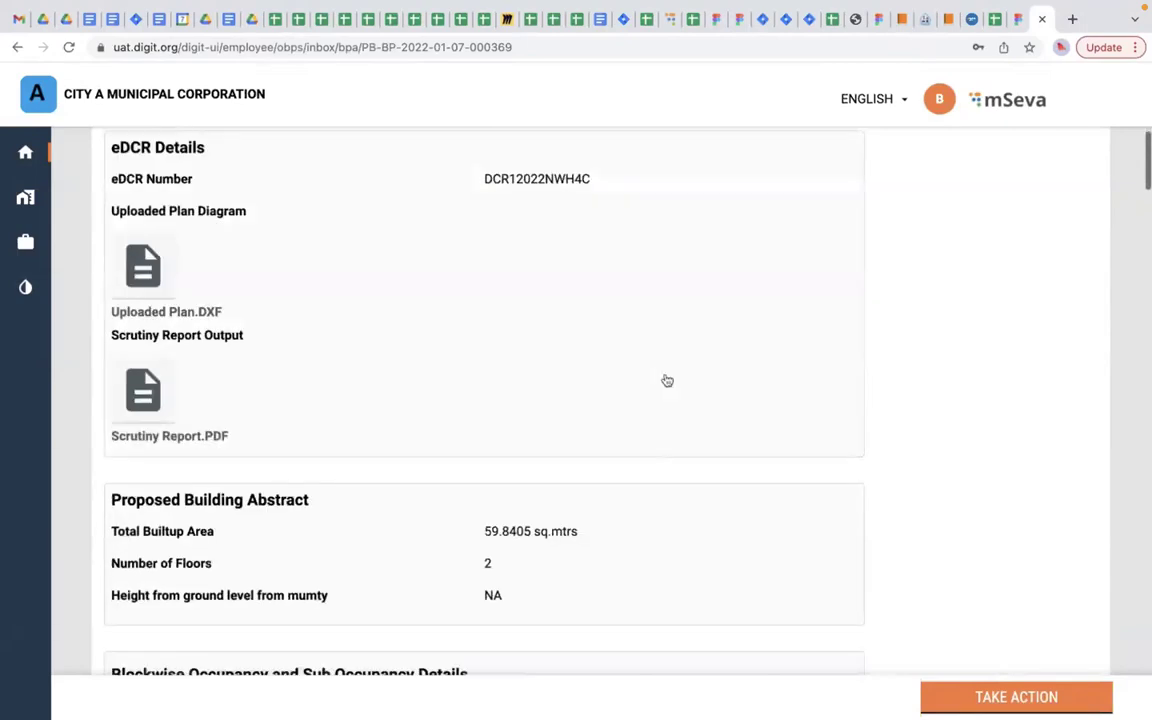
{"action": "scroll", "coordinate": [667, 380], "scroll_direction": "down", "scroll_amount": 3}
{"action": "scroll", "coordinate": [667, 380], "scroll_direction": "down", "scroll_amount": 1}
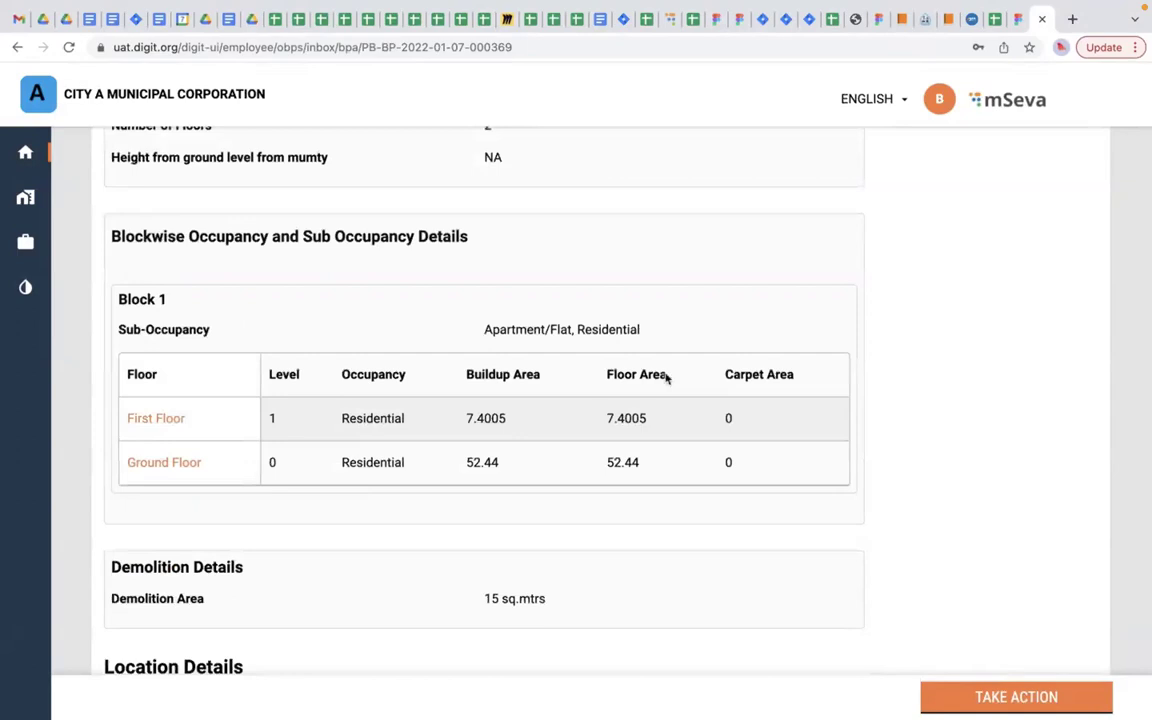
{"action": "scroll", "coordinate": [584, 502], "scroll_direction": "down", "scroll_amount": 15}
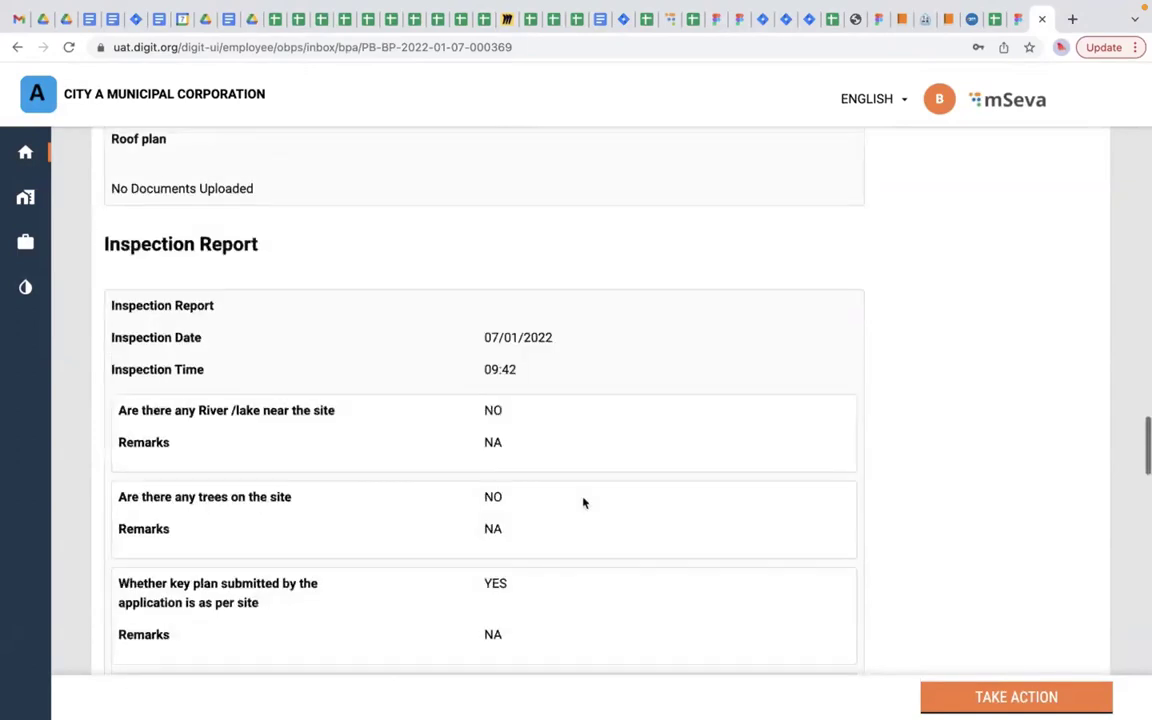
{"action": "scroll", "coordinate": [584, 502], "scroll_direction": "down", "scroll_amount": 1}
{"action": "scroll", "coordinate": [584, 502], "scroll_direction": "down", "scroll_amount": 1}
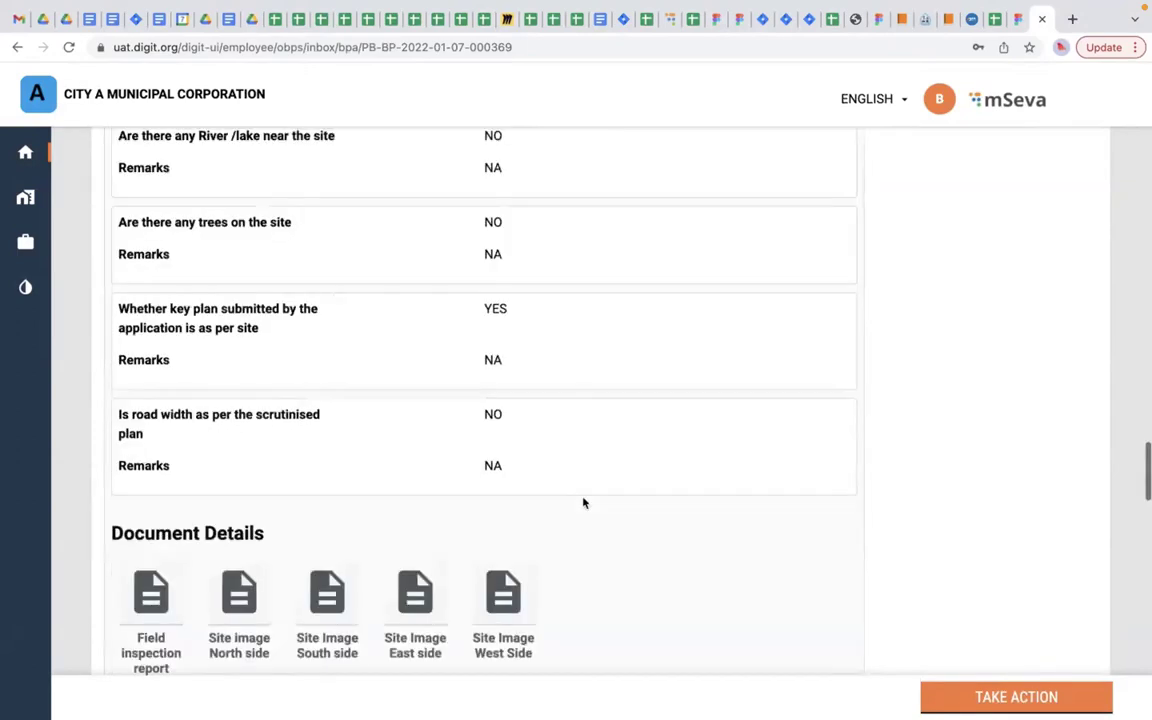
{"action": "scroll", "coordinate": [584, 502], "scroll_direction": "up", "scroll_amount": 3}
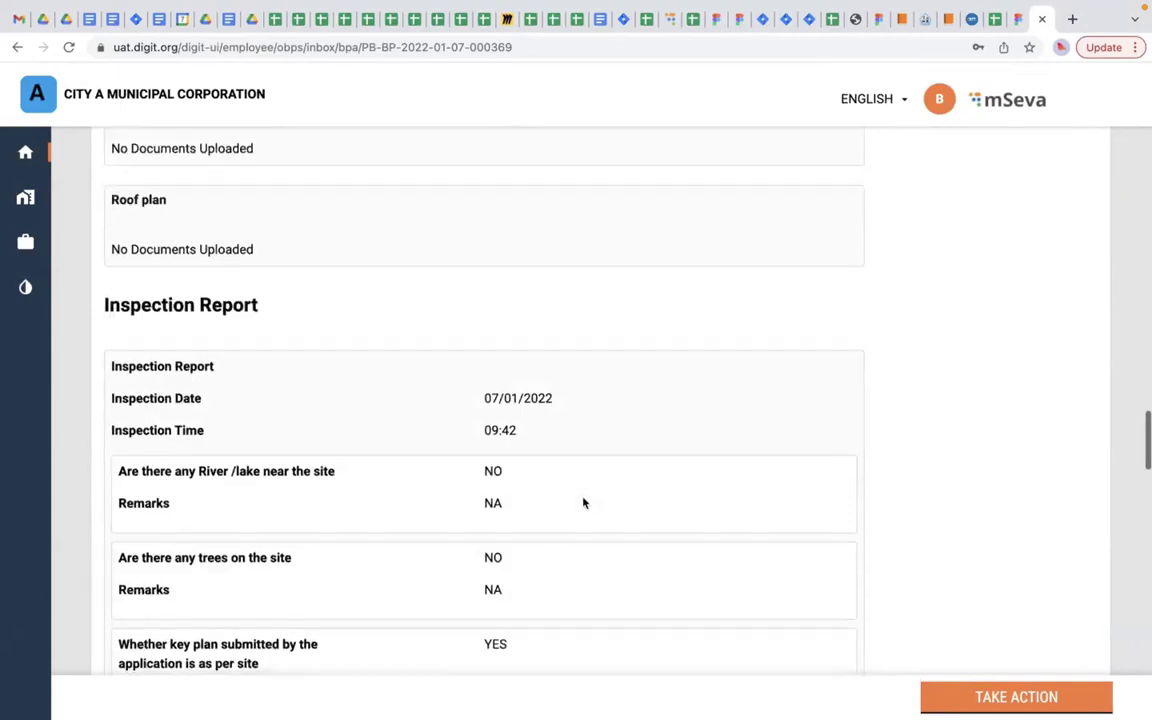
- Add an extra empty permit-condition entry below the nine standard Permit Conditions
{"action": "scroll", "coordinate": [584, 502], "scroll_direction": "down", "scroll_amount": 1}
{"action": "scroll", "coordinate": [584, 503], "scroll_direction": "down", "scroll_amount": 1}
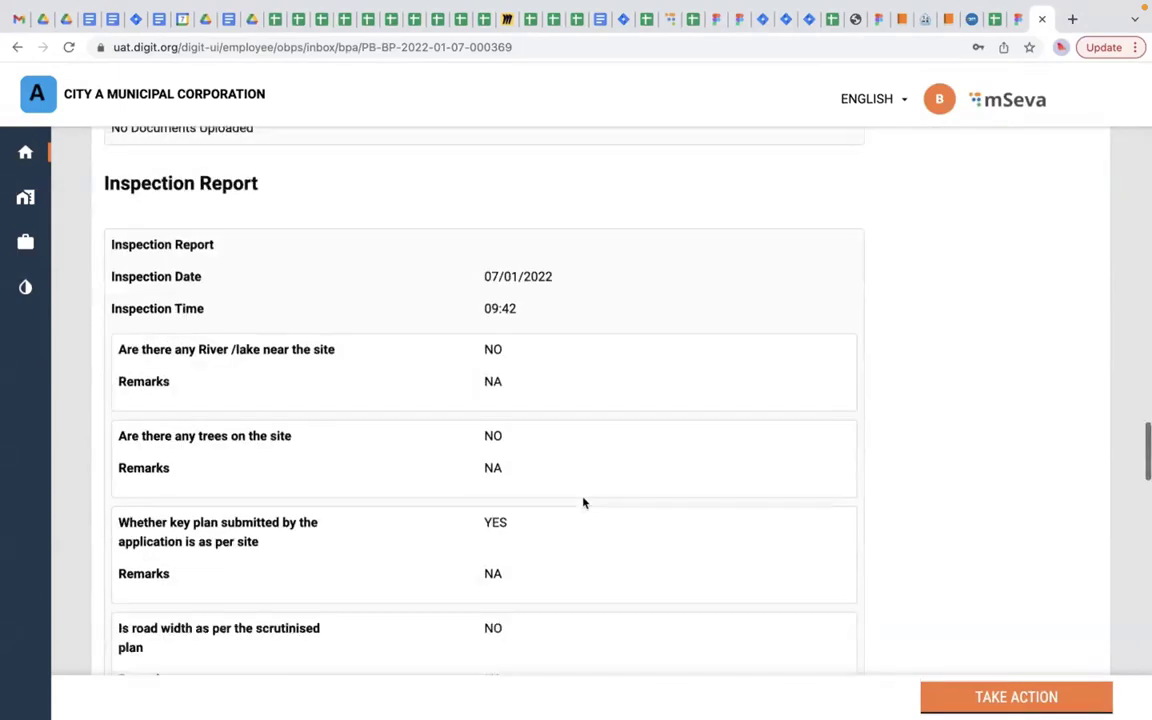
{"action": "scroll", "coordinate": [584, 503], "scroll_direction": "down", "scroll_amount": 3}
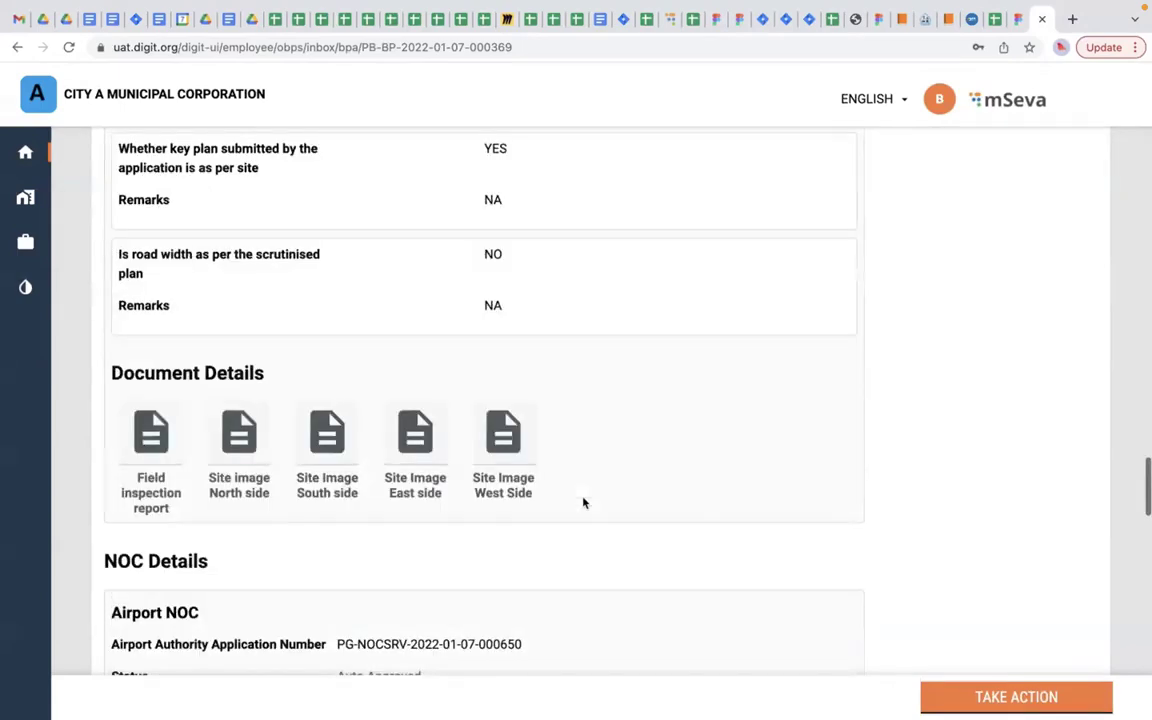
{"action": "scroll", "coordinate": [584, 503], "scroll_direction": "down", "scroll_amount": 5}
{"action": "scroll", "coordinate": [584, 503], "scroll_direction": "down", "scroll_amount": 3}
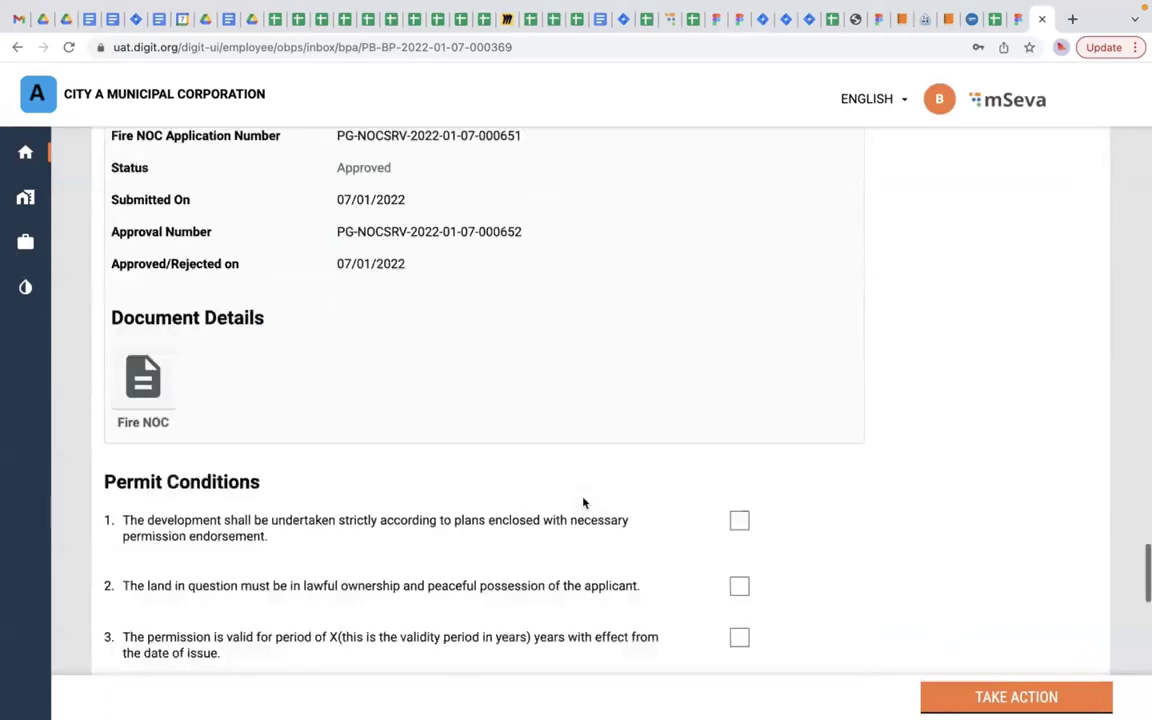
{"action": "scroll", "coordinate": [584, 503], "scroll_direction": "down", "scroll_amount": 3}
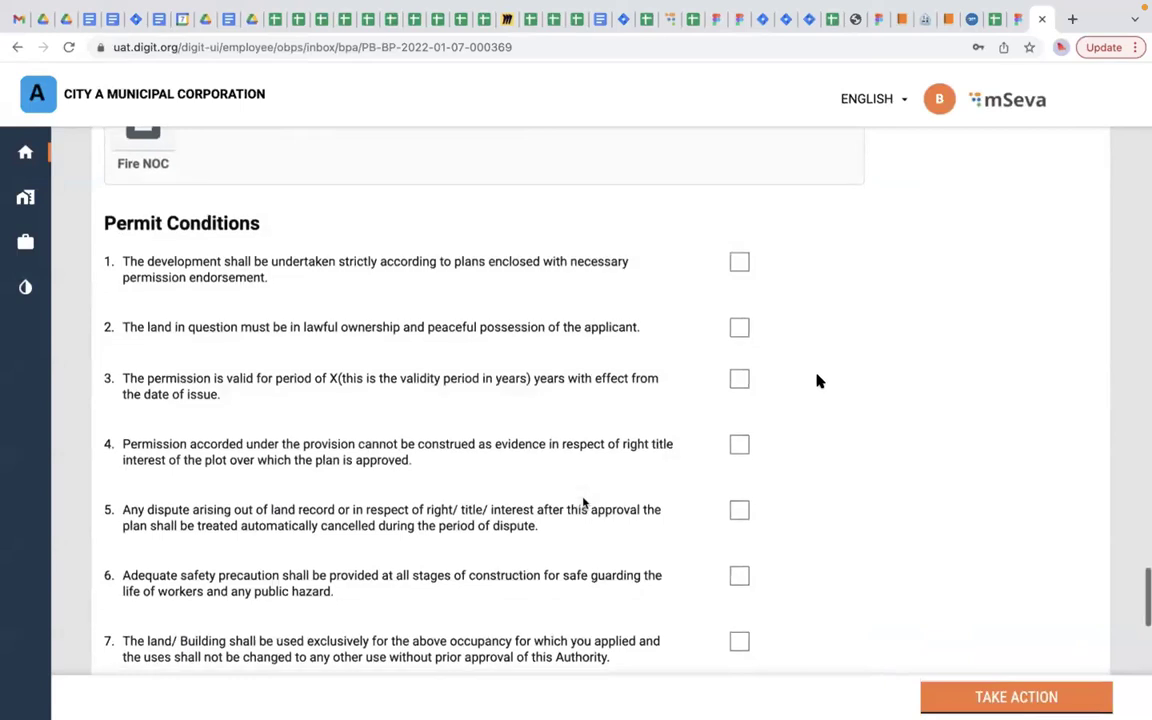
{"action": "mouse_move", "coordinate": [201, 318]}
{"action": "left_click", "coordinate": [163, 324]}
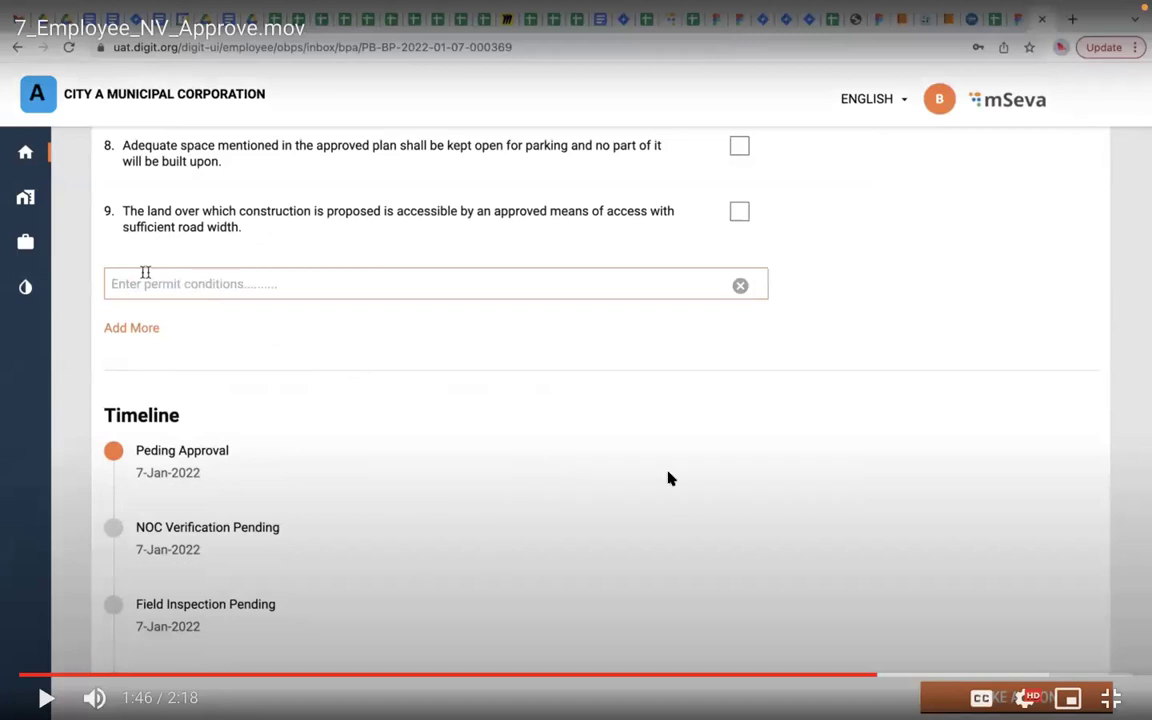
- Add a tenth permit condition to application 000369 reading 'Theretest test test'
{"action": "left_click", "coordinate": [731, 485]}
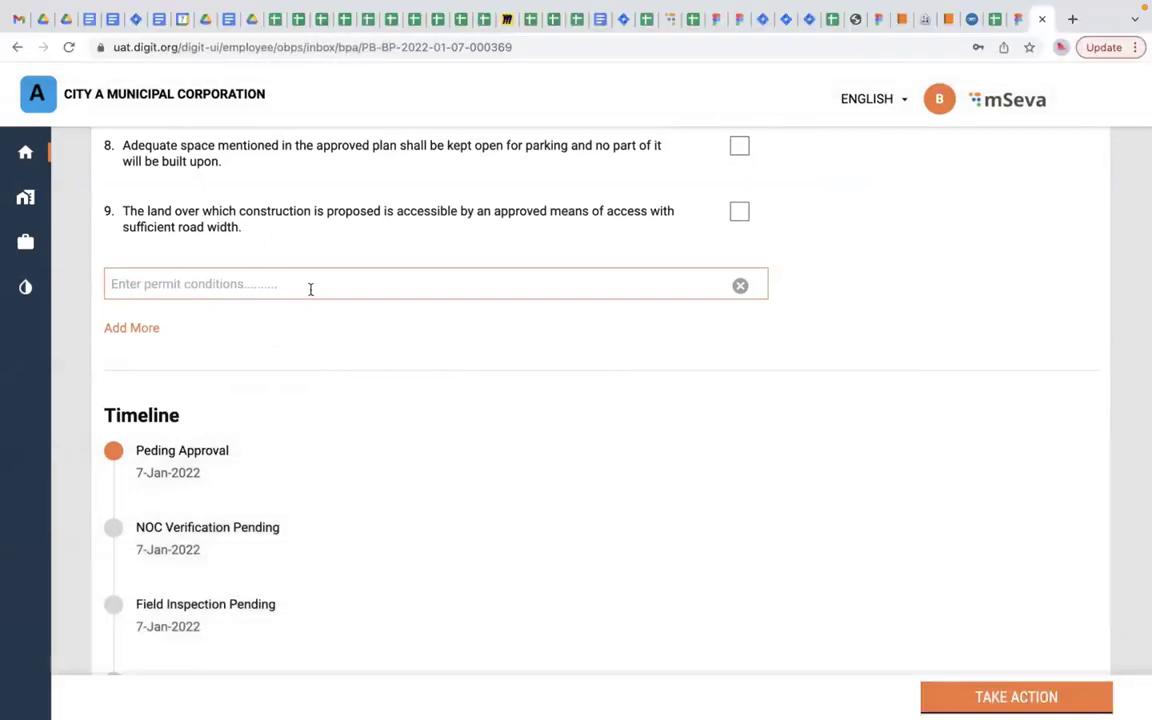
{"action": "type", "text": "There is a tr"}
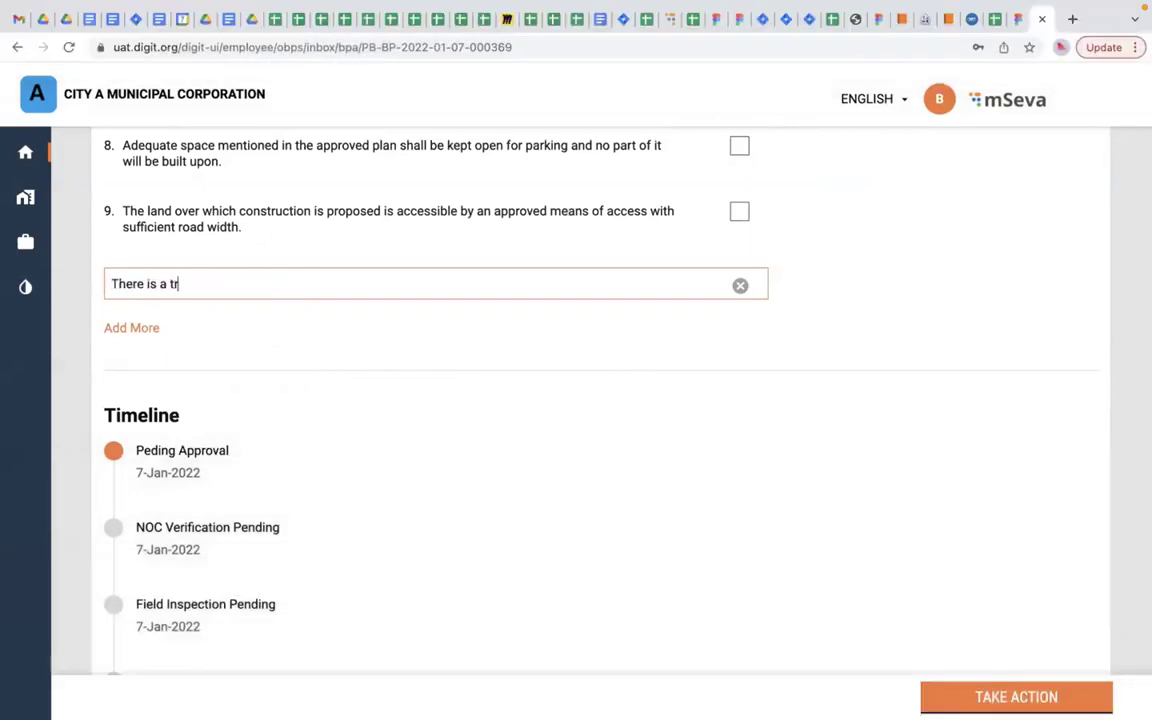
{"action": "type", "text": "ee"}
{"action": "key", "text": "BackSpace"}
{"action": "key", "text": "BackSpace"}
{"action": "key", "text": "BackSpace"}
{"action": "key", "text": "BackSpace"}
{"action": "key", "text": "BackSpace"}
{"action": "key", "text": "BackSpace"}
{"action": "key", "text": "BackSpace"}
{"action": "key", "text": "BackSpace"}
{"action": "key", "text": "BackSpace"}
{"action": "key", "text": "BackSpace"}
{"action": "type", "text": "test test test"}
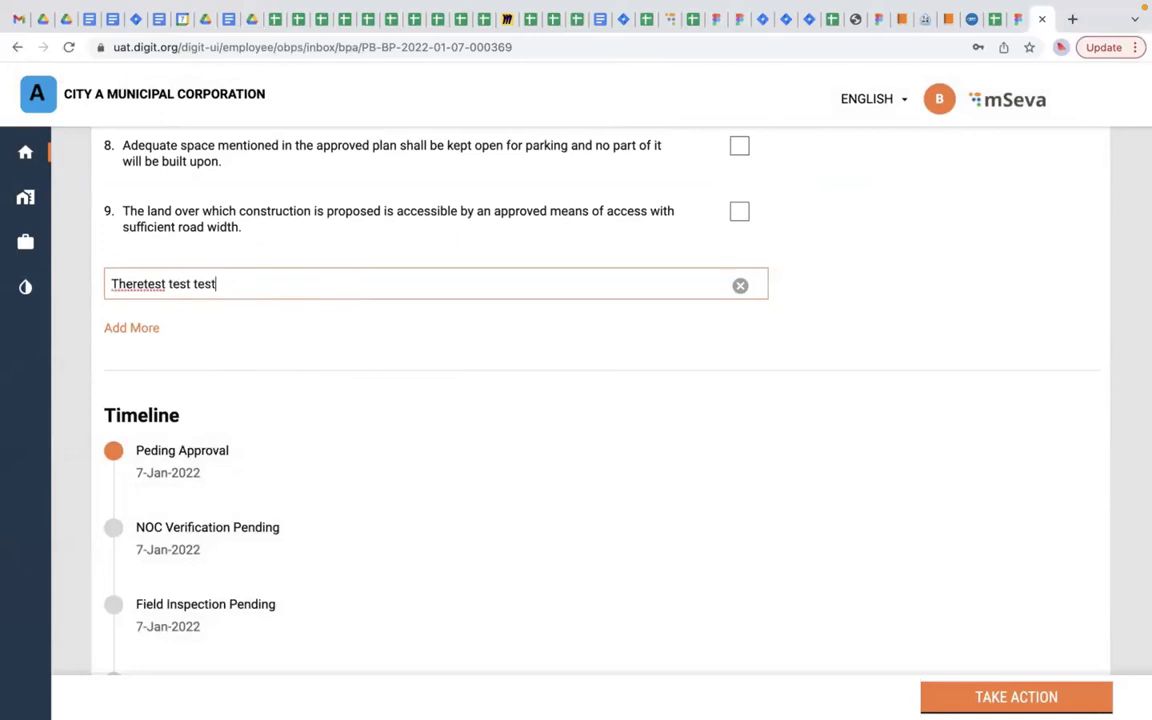
{"action": "left_click", "coordinate": [512, 401]}
{"action": "scroll", "coordinate": [512, 401], "scroll_direction": "down", "scroll_amount": 2}
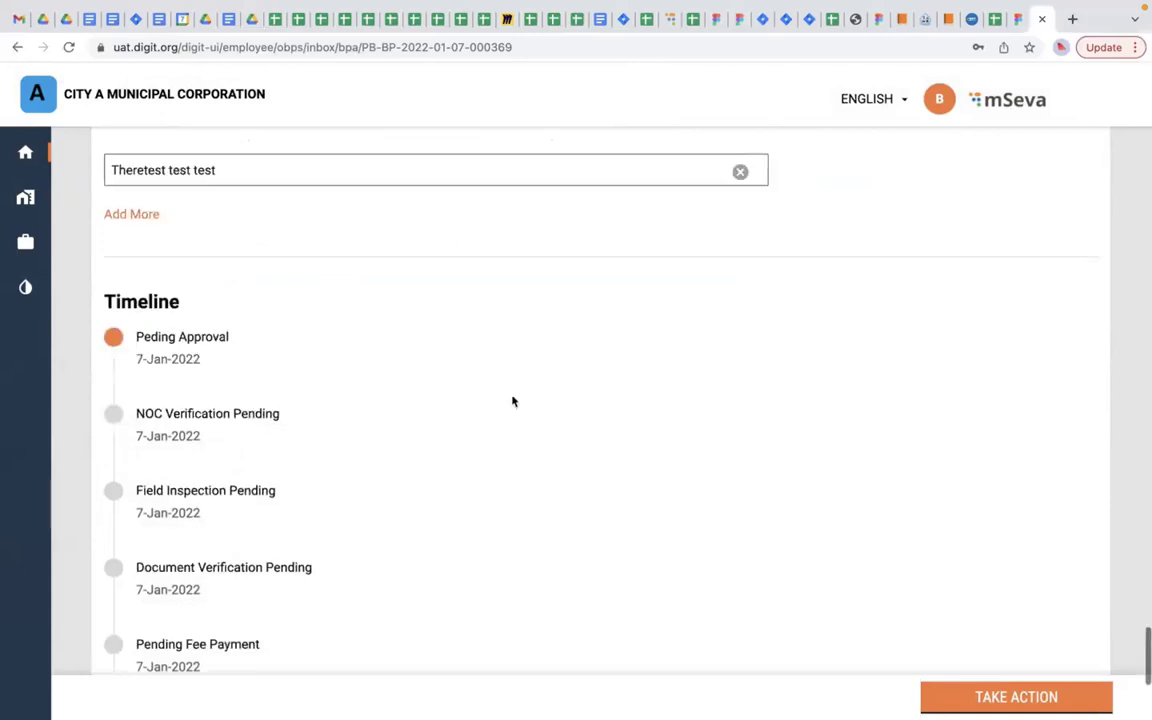
{"action": "scroll", "coordinate": [512, 401], "scroll_direction": "down", "scroll_amount": 6}
{"action": "left_click", "coordinate": [1028, 698]}
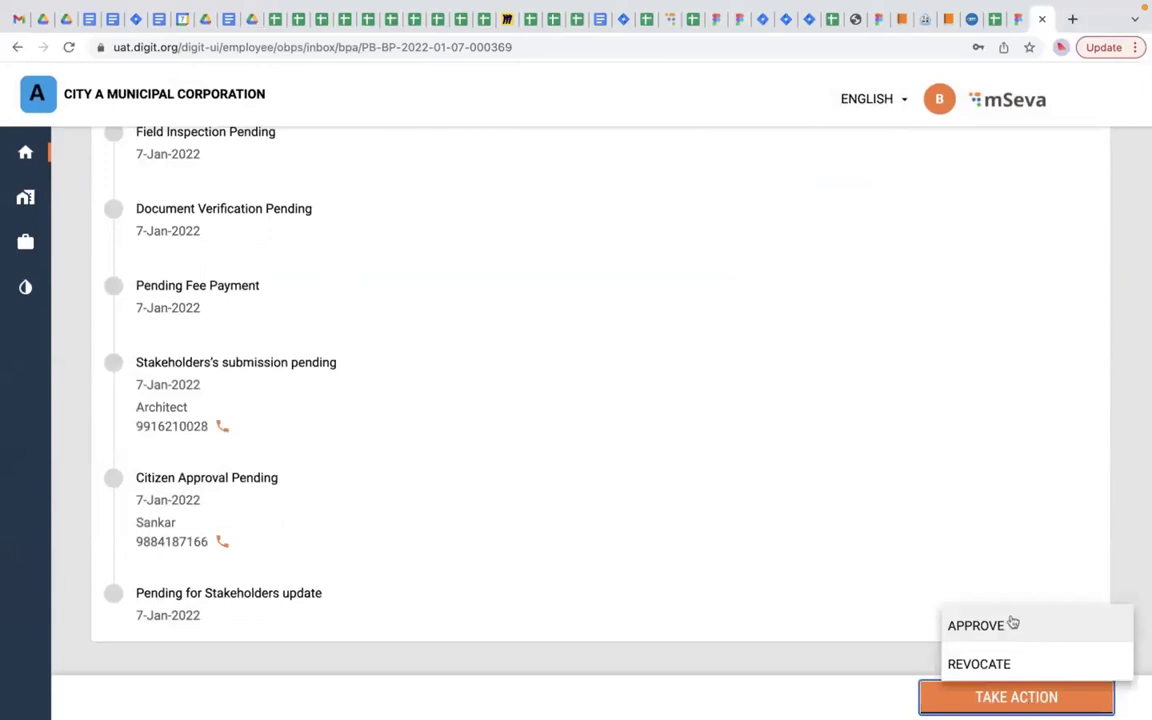
{"action": "left_click", "coordinate": [1009, 625]}
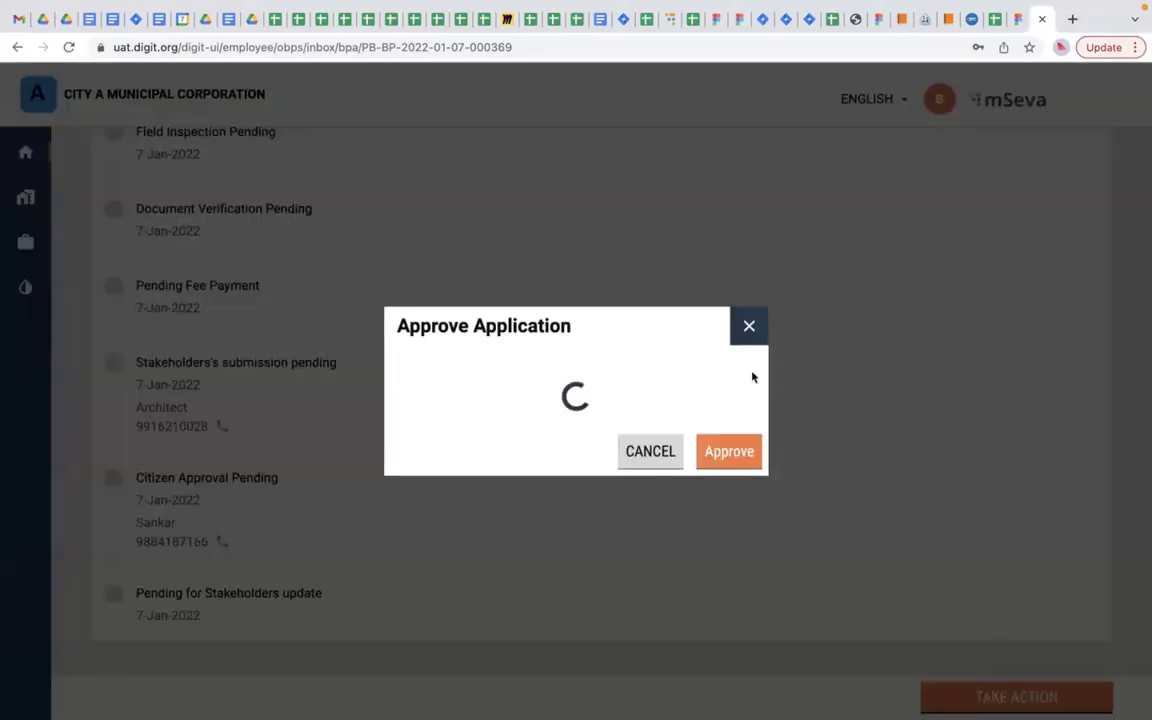
{"action": "left_click", "coordinate": [738, 574]}
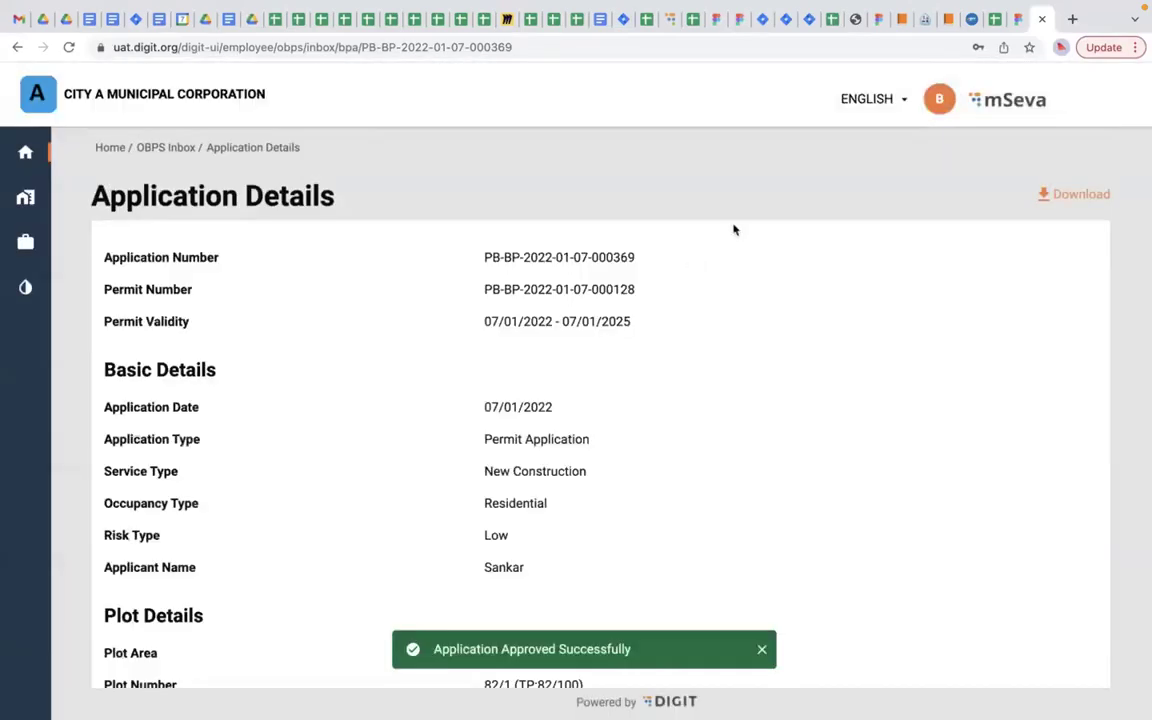
{"action": "mouse_move", "coordinate": [907, 10]}
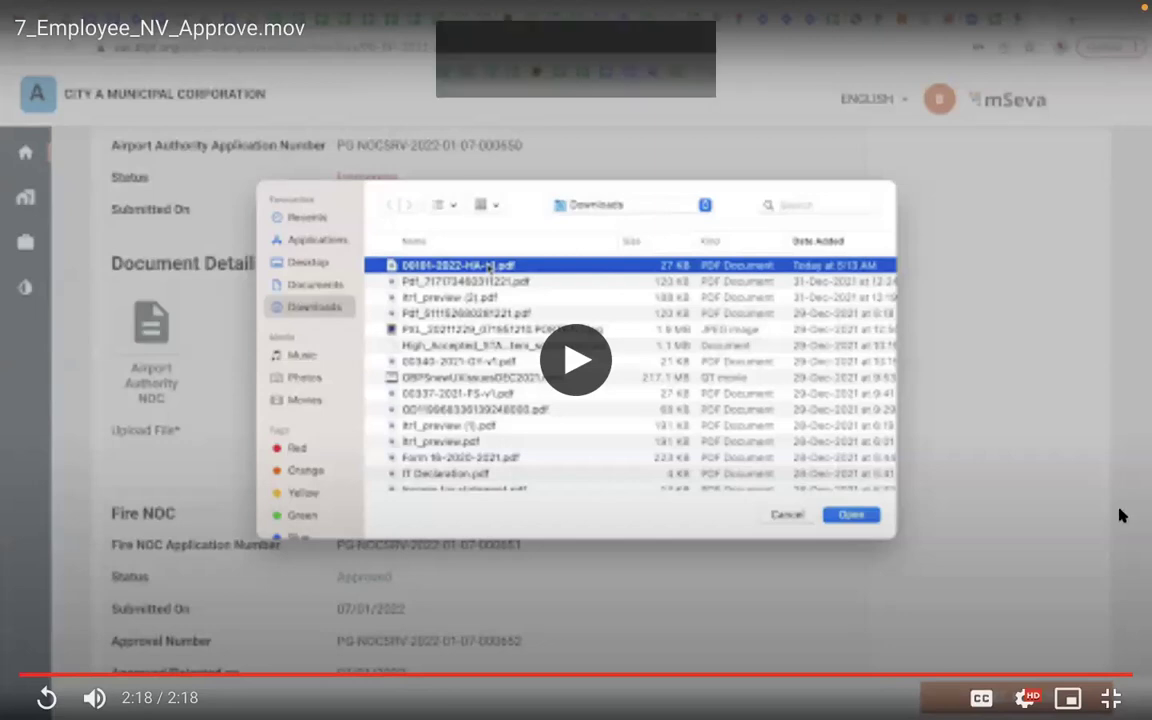
- Exit full-screen playback of 7_Employee_NV_Approve.mov back into the Drive preview
{"action": "key", "text": "Escape"}
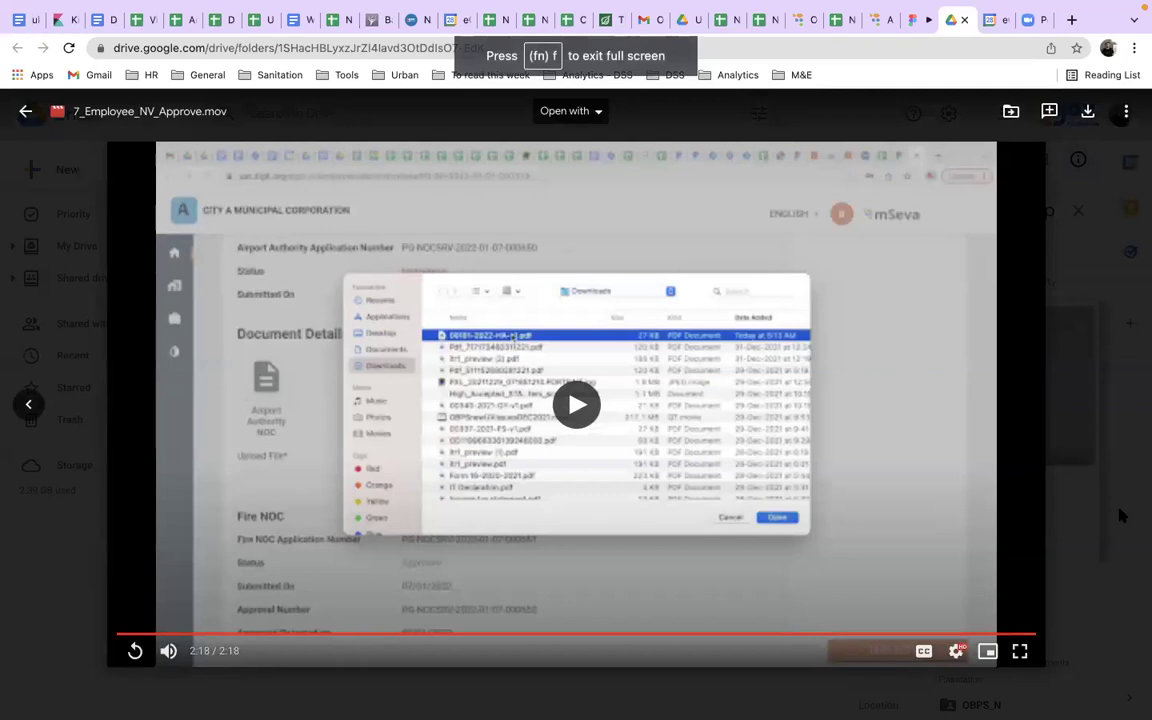
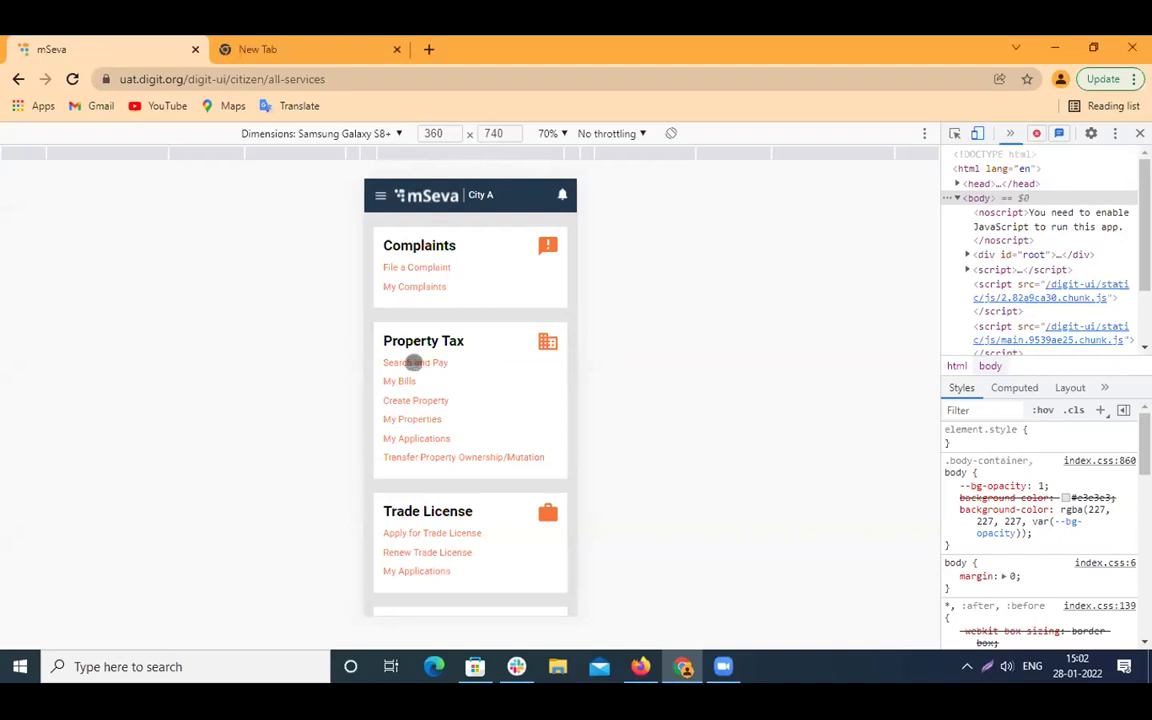
- Open Property Tax Search and Pay, going back and toggling the side menu before reopening it
{"action": "left_click", "coordinate": [414, 362]}
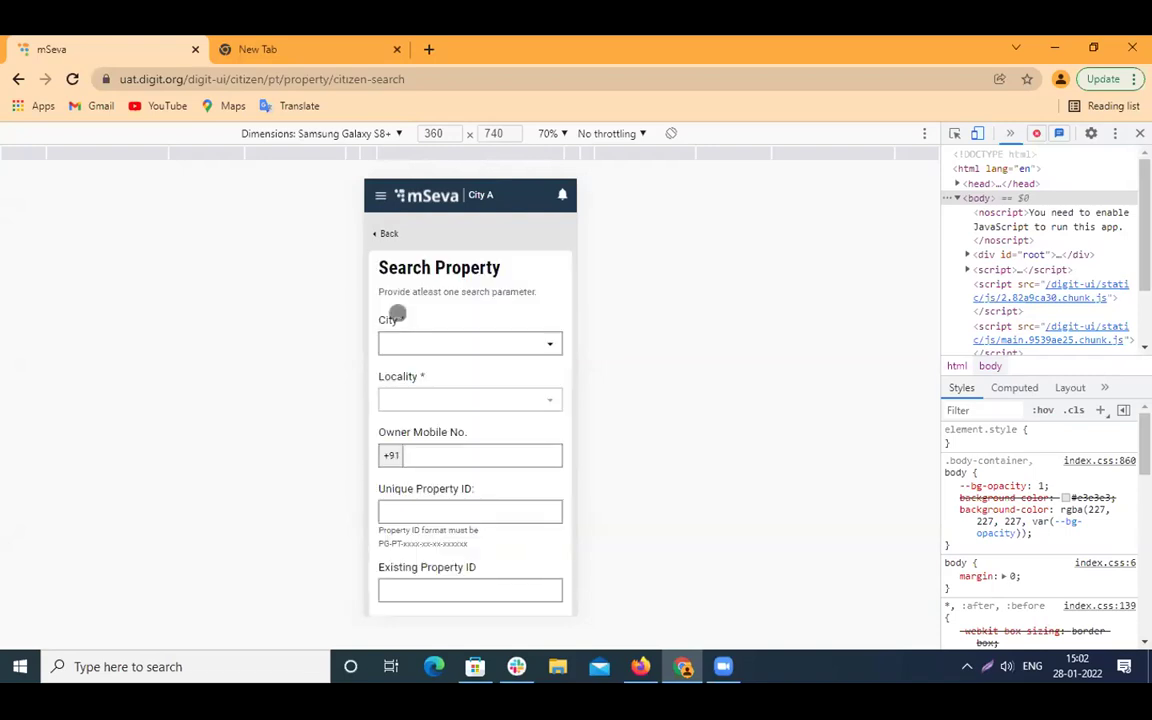
{"action": "left_click", "coordinate": [372, 237]}
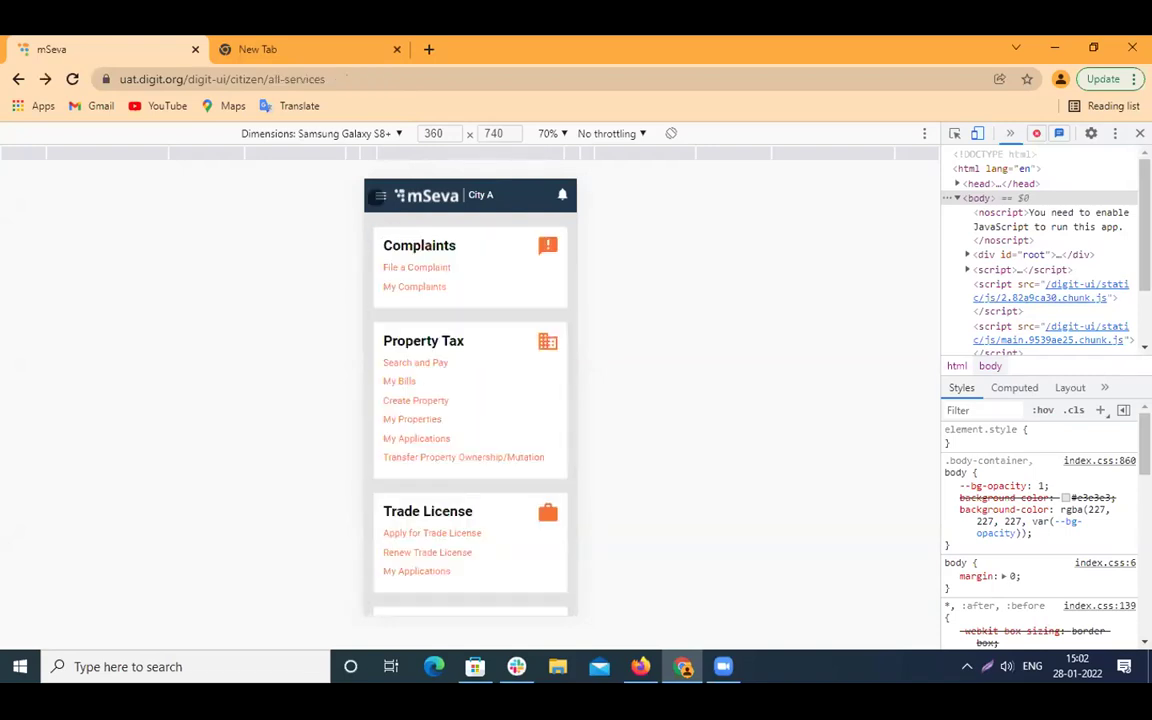
{"action": "left_click", "coordinate": [379, 196]}
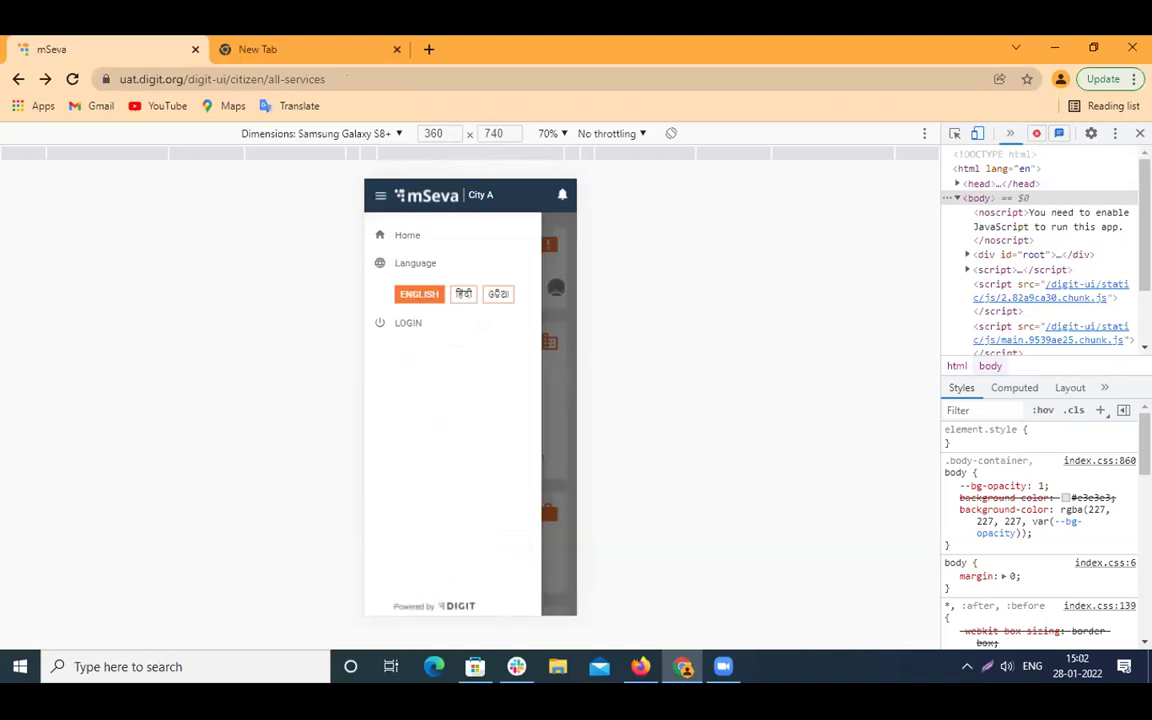
{"action": "left_click", "coordinate": [562, 309]}
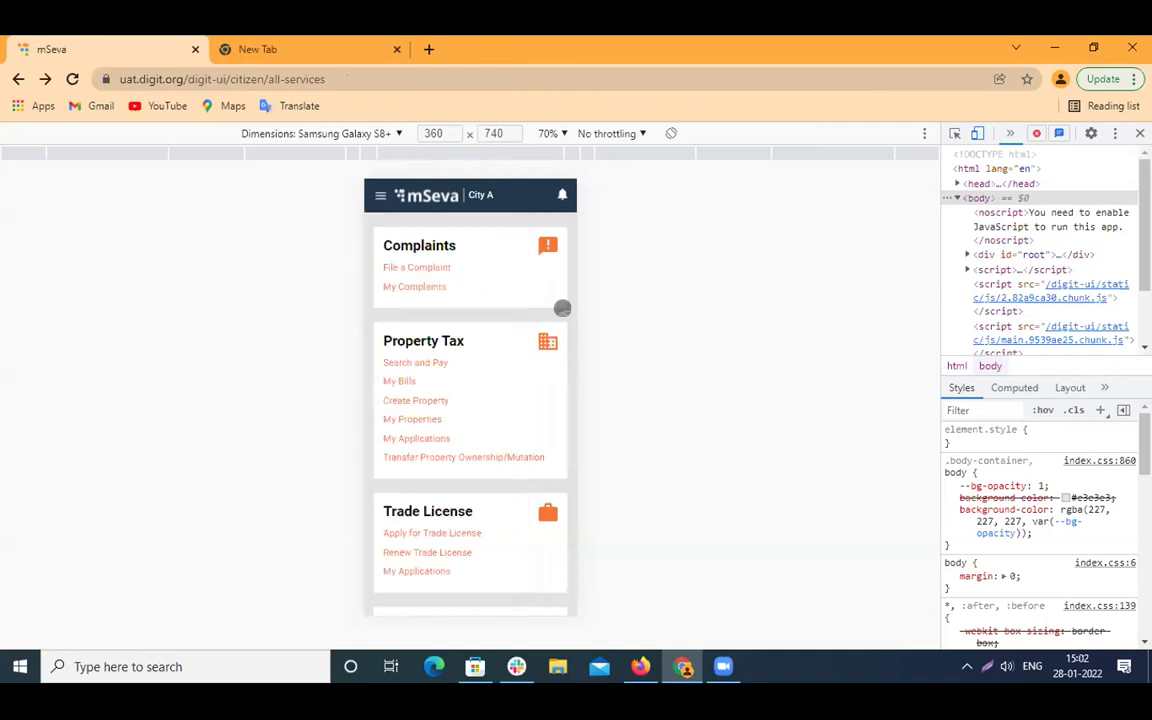
{"action": "left_click", "coordinate": [413, 362]}
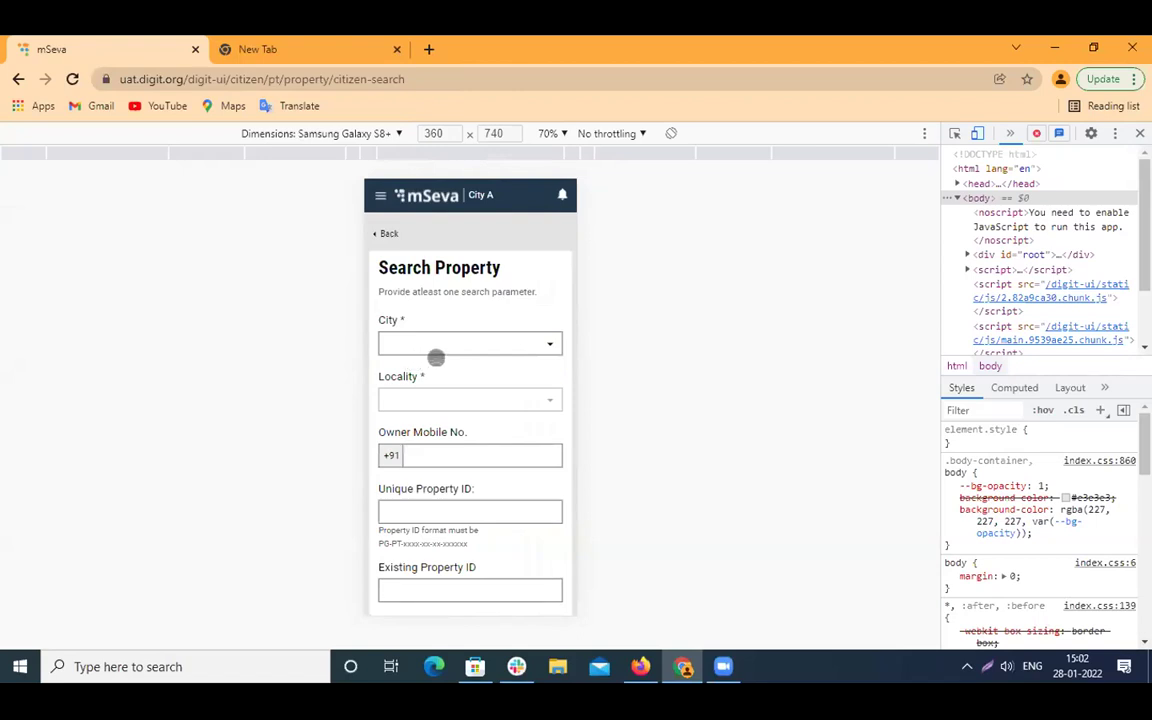
- Set City to City A and Locality to 120' Road
{"action": "left_click", "coordinate": [543, 342]}
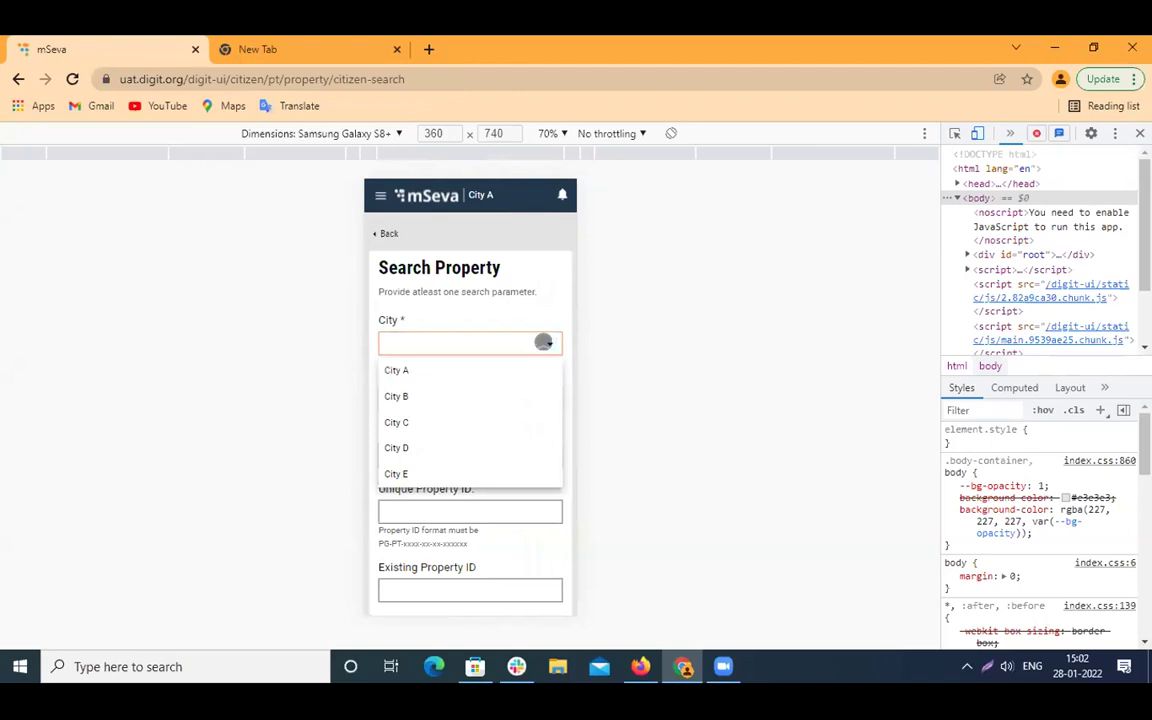
{"action": "left_click", "coordinate": [469, 370]}
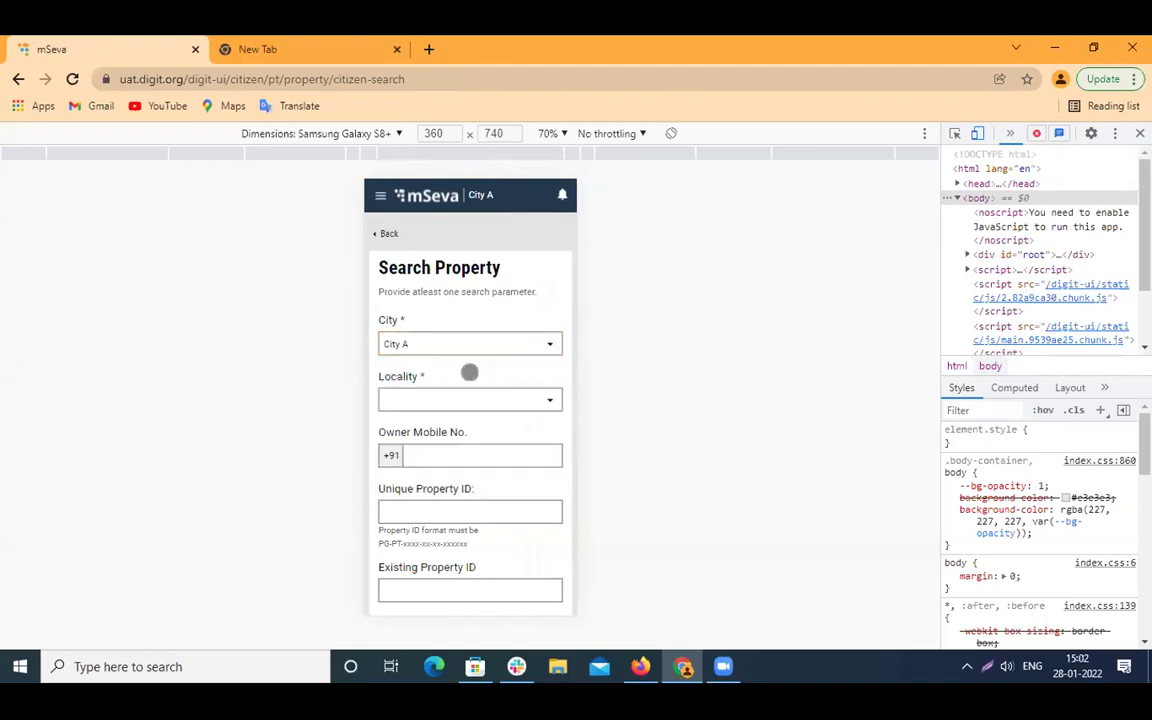
{"action": "left_click", "coordinate": [482, 398]}
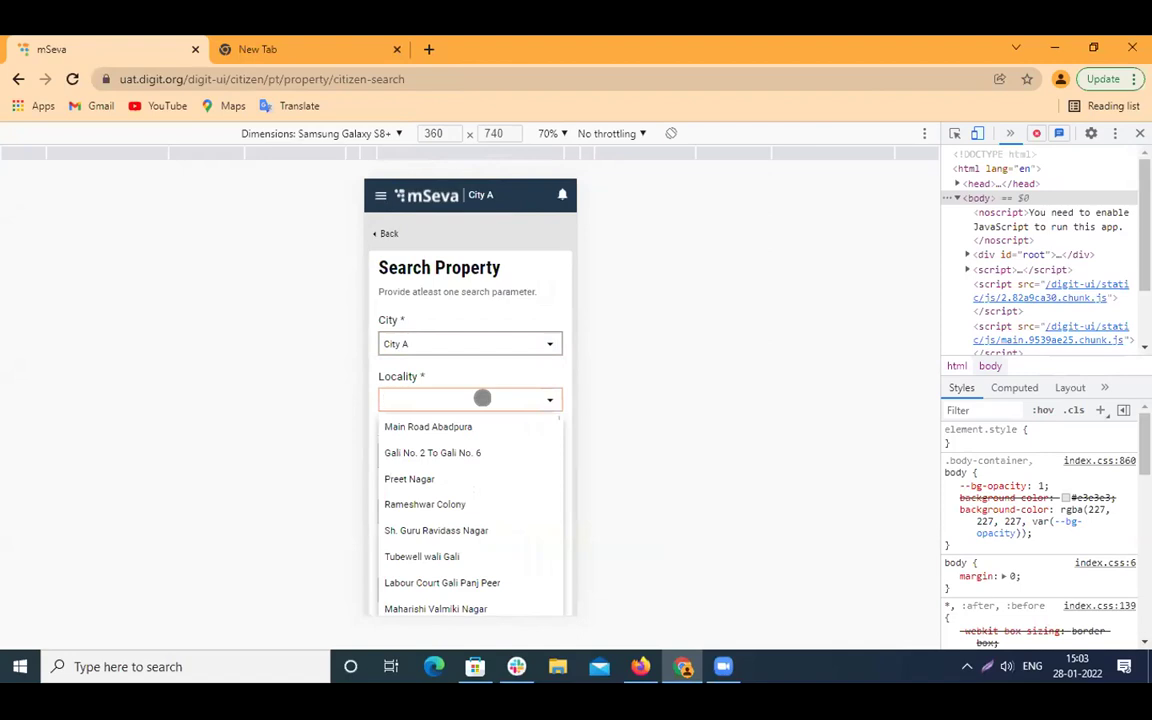
{"action": "type", "text": "120"}
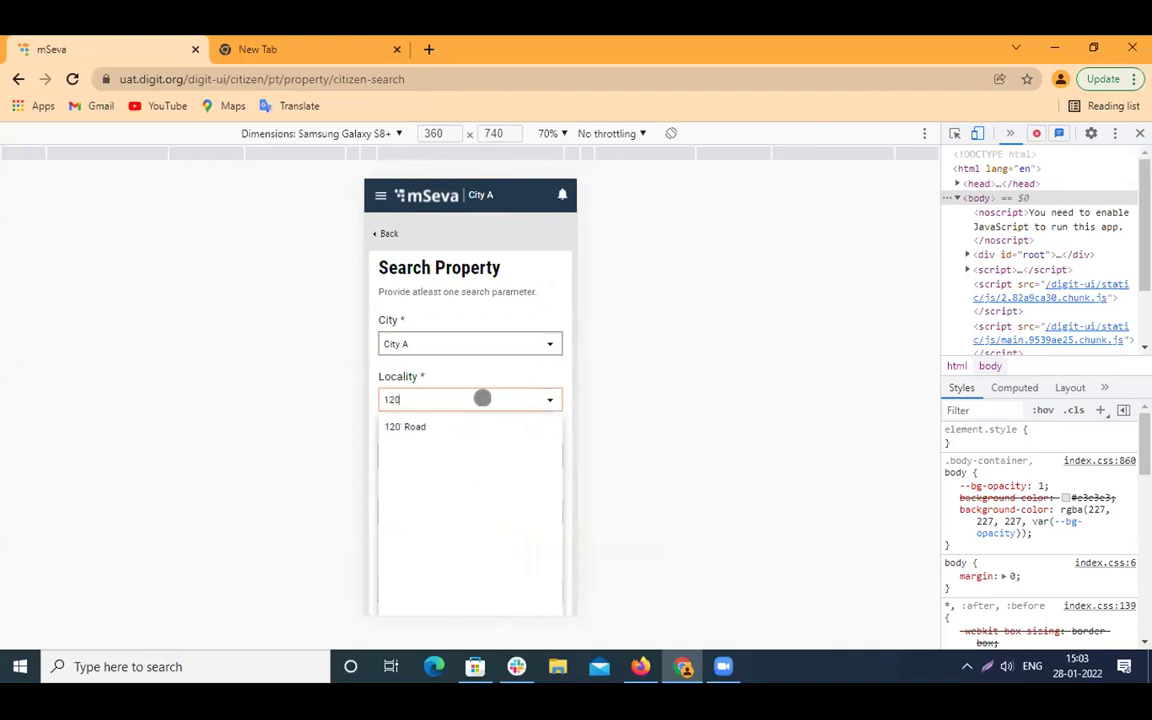
{"action": "left_click", "coordinate": [405, 424]}
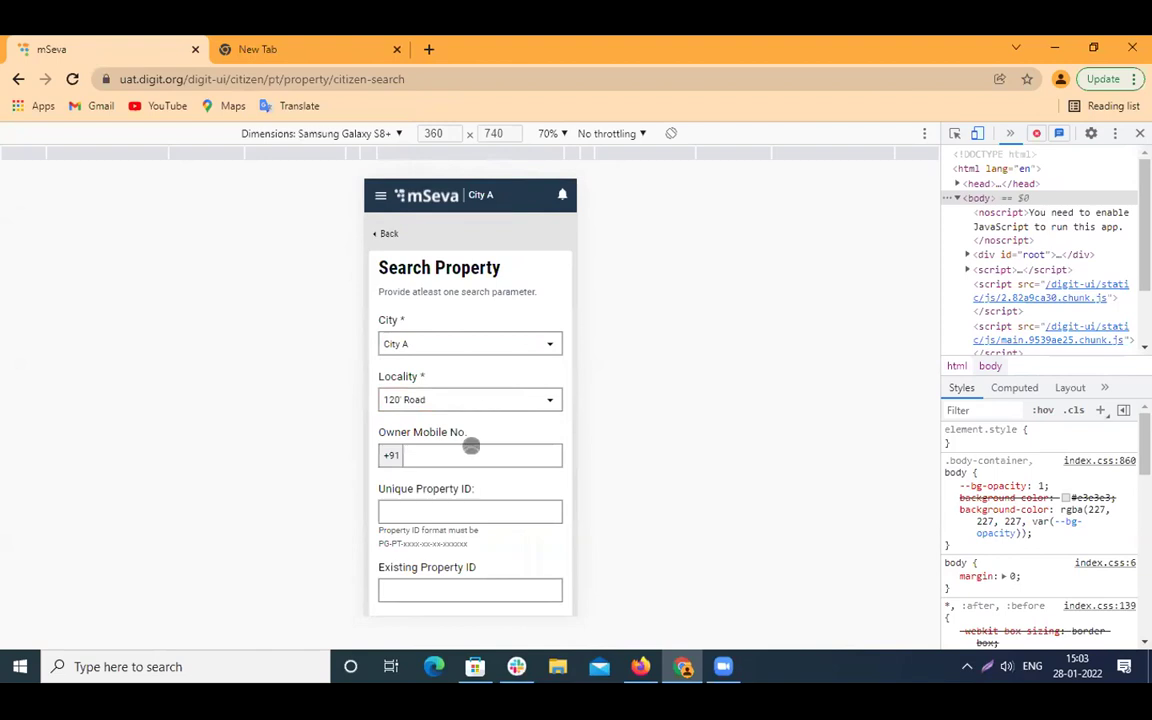
- Enter the owner's mobile number, correcting a mistyped entry
{"action": "left_click", "coordinate": [471, 450]}
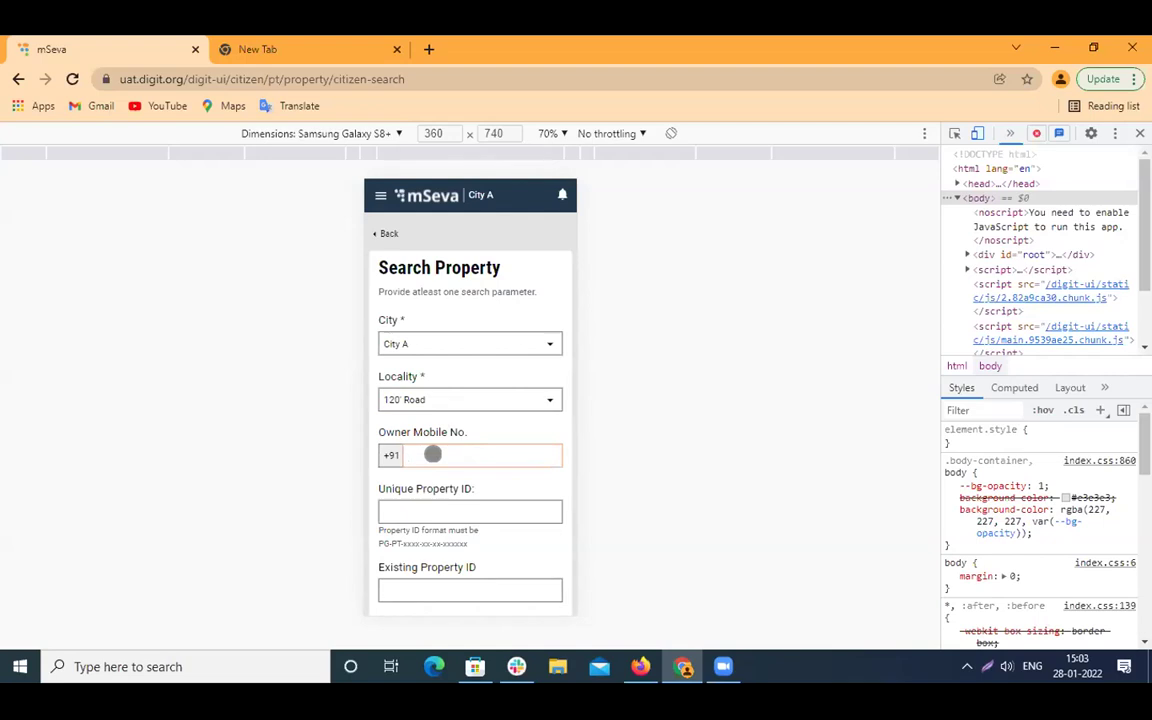
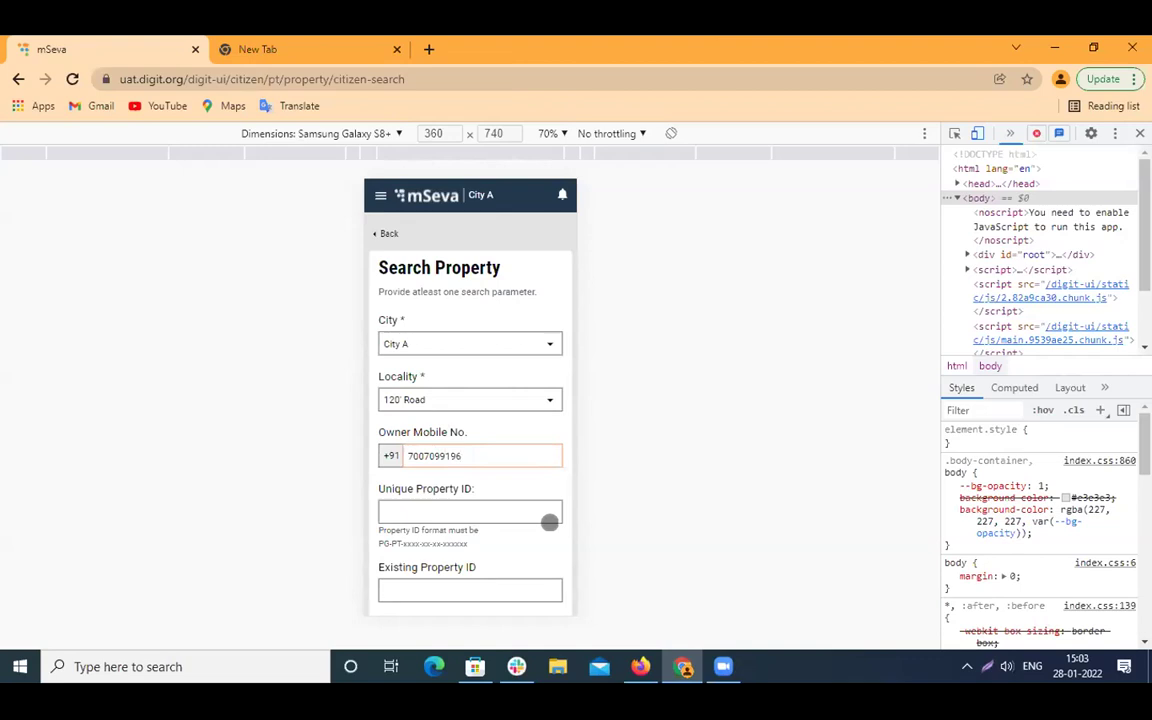
{"action": "scroll", "coordinate": [545, 550], "scroll_direction": "down", "scroll_amount": 2}
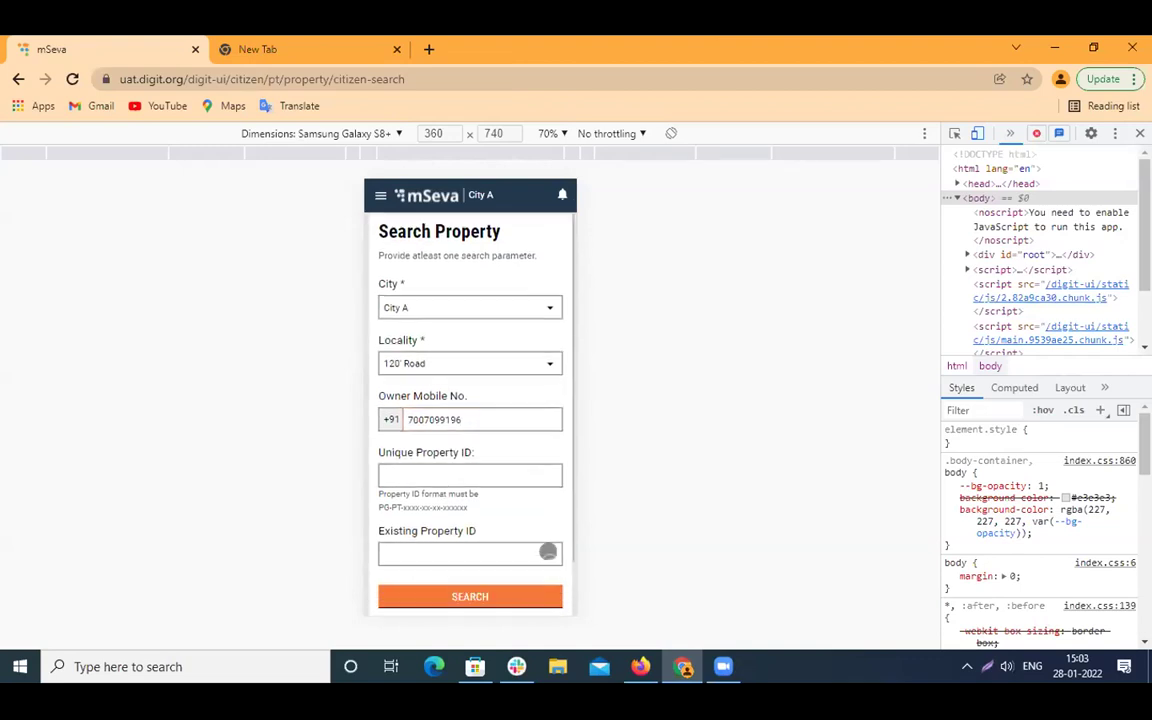
- Search properties and open the bill details of the second property owing ₹6450
{"action": "left_click", "coordinate": [469, 585]}
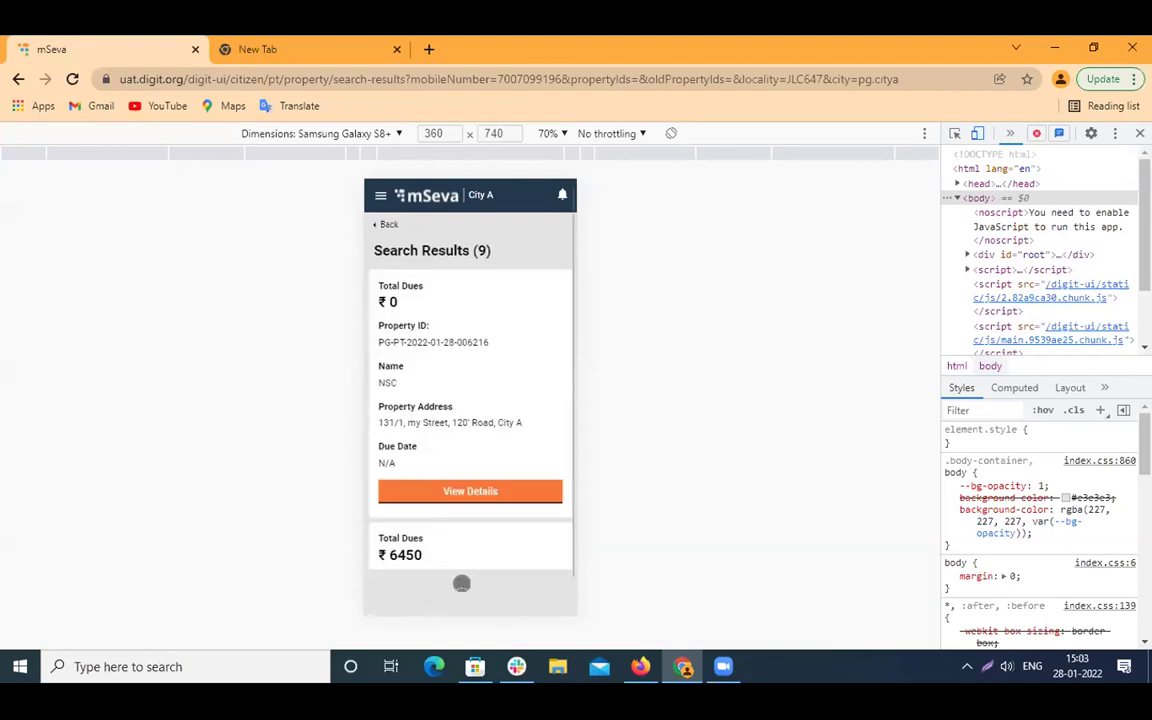
{"action": "scroll", "coordinate": [461, 583], "scroll_direction": "down", "scroll_amount": 1}
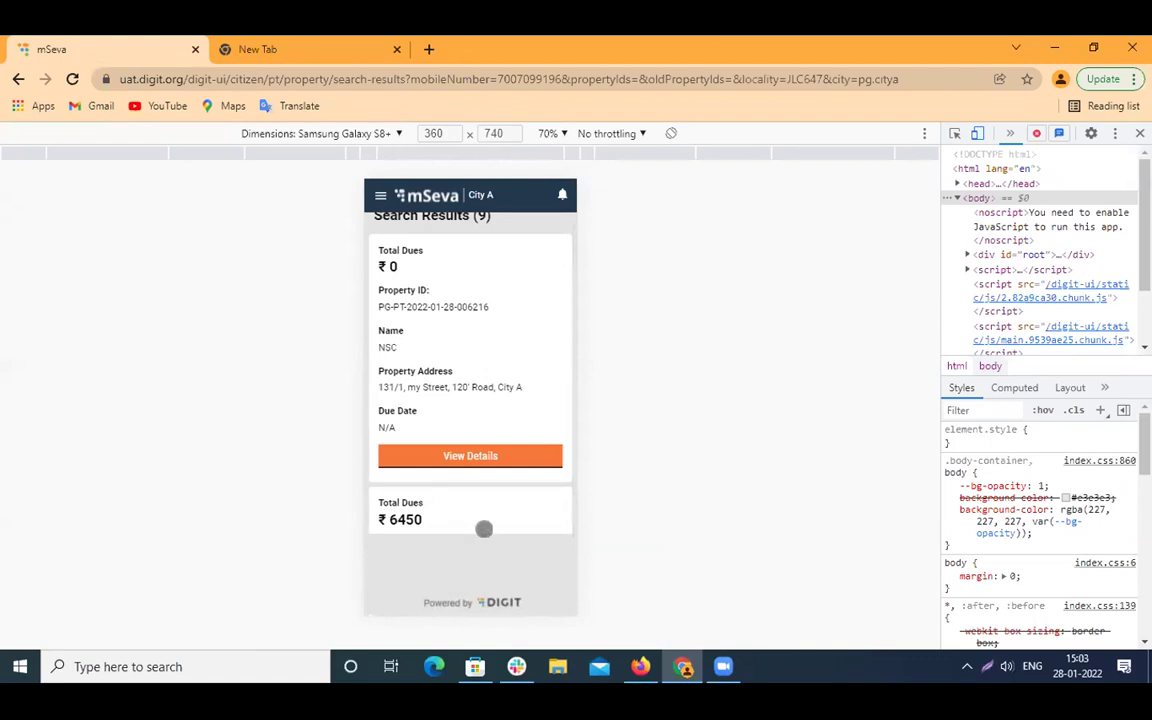
{"action": "scroll", "coordinate": [487, 523], "scroll_direction": "down", "scroll_amount": 5}
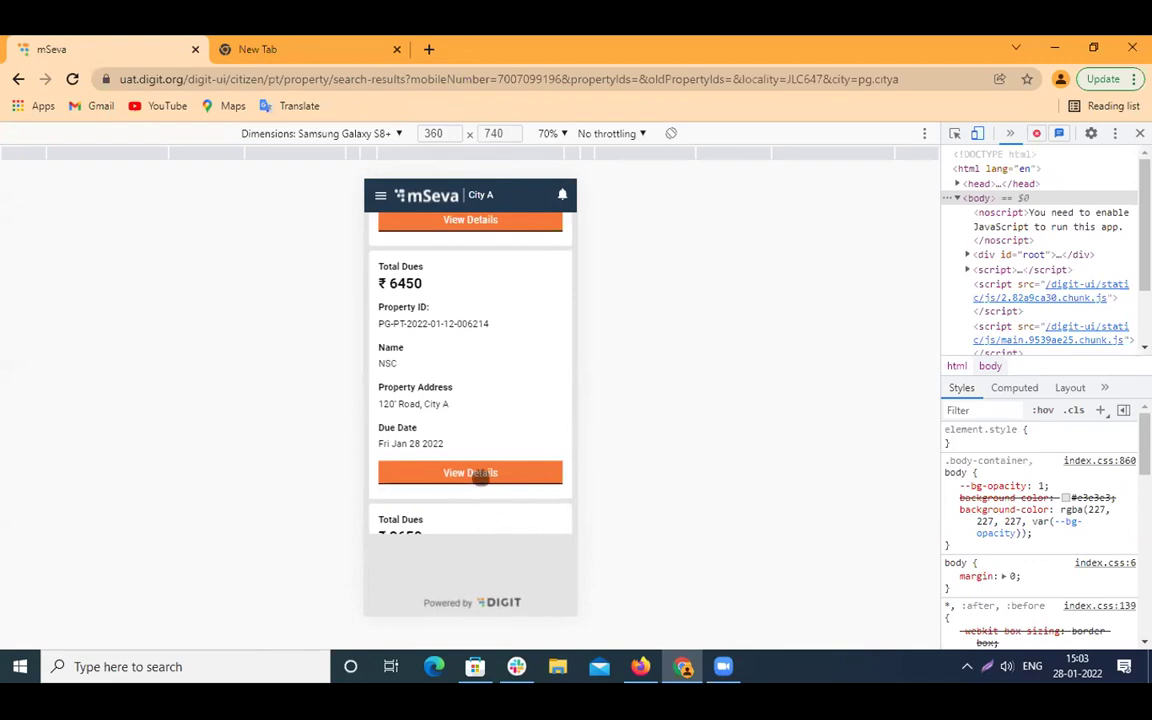
{"action": "left_click", "coordinate": [481, 477]}
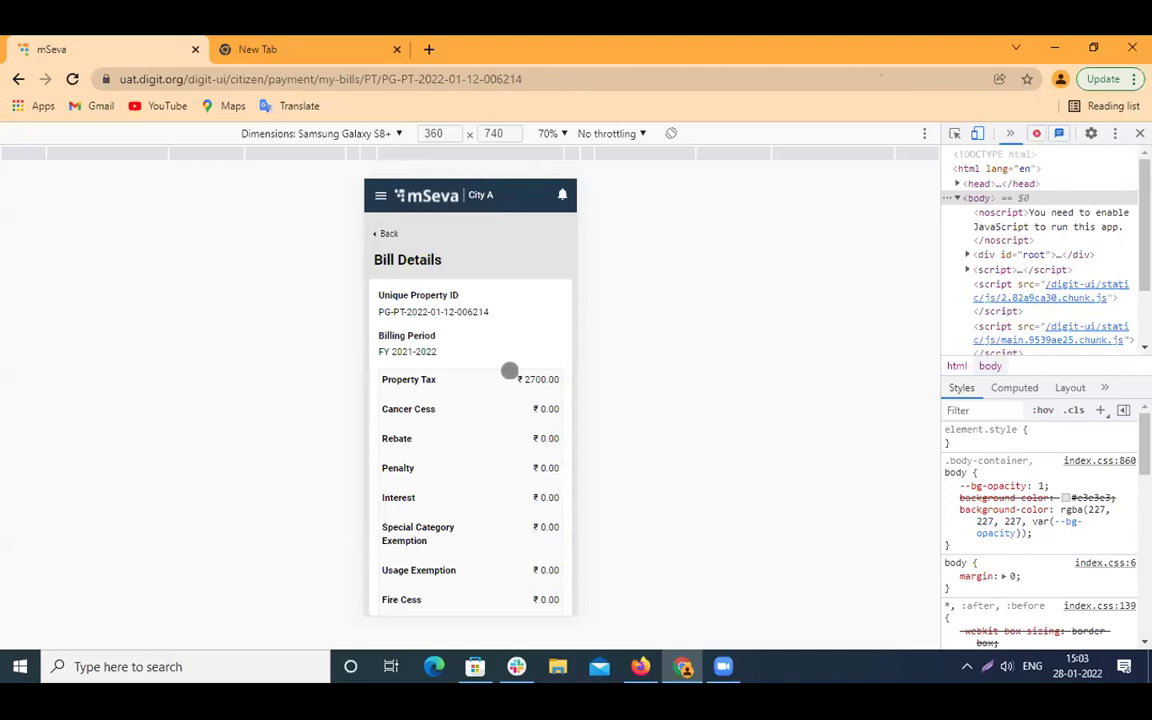
- Replace the ₹6450 full payment with a custom amount of ₹100 and proceed to pay
{"action": "scroll", "coordinate": [509, 371], "scroll_direction": "down", "scroll_amount": 3}
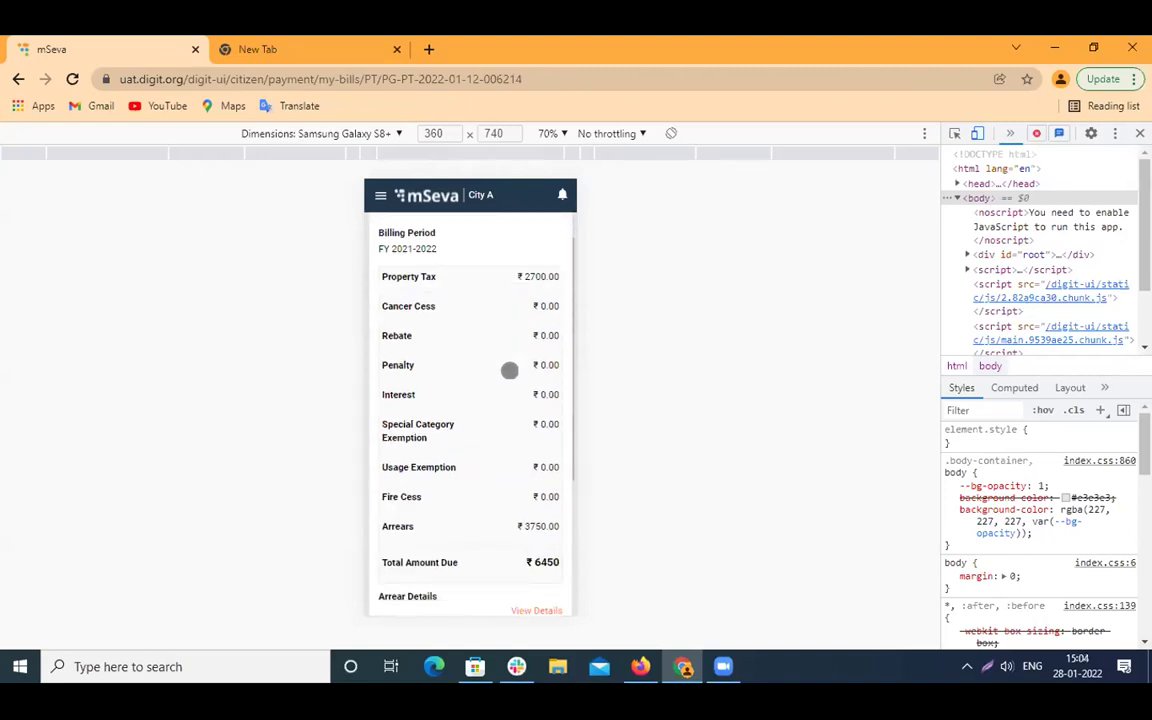
{"action": "scroll", "coordinate": [509, 371], "scroll_direction": "down", "scroll_amount": 2}
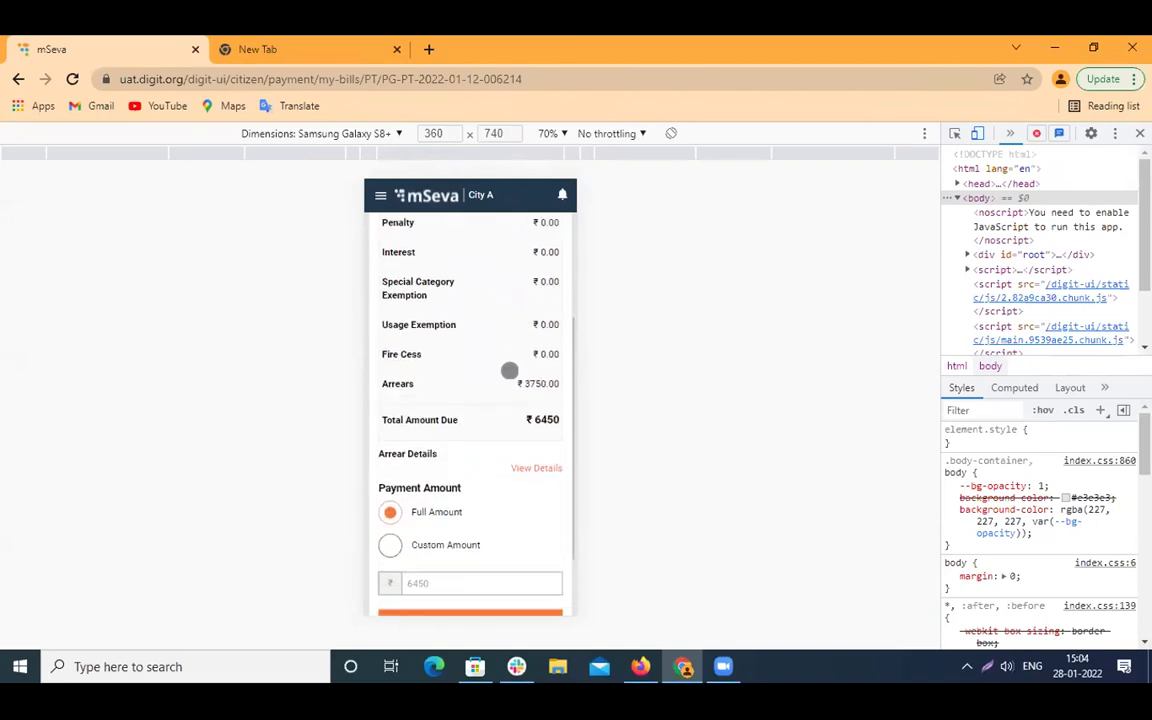
{"action": "scroll", "coordinate": [509, 370], "scroll_direction": "down", "scroll_amount": 2}
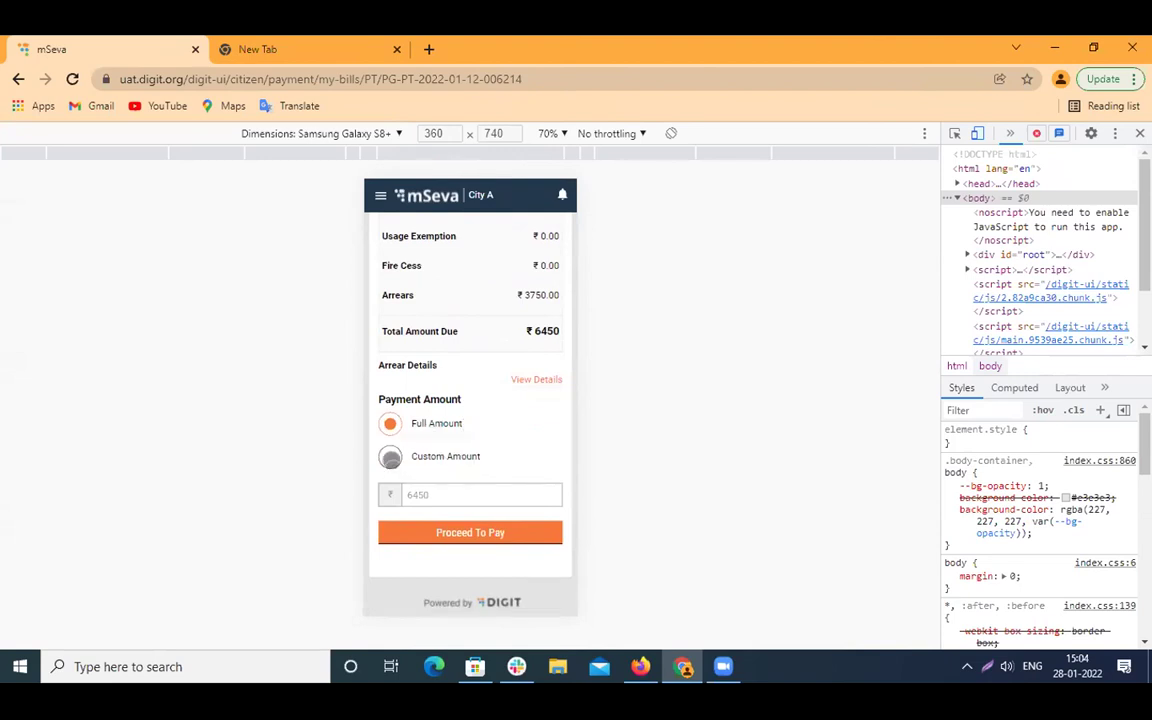
{"action": "left_click", "coordinate": [398, 462]}
{"action": "left_click", "coordinate": [441, 494]}
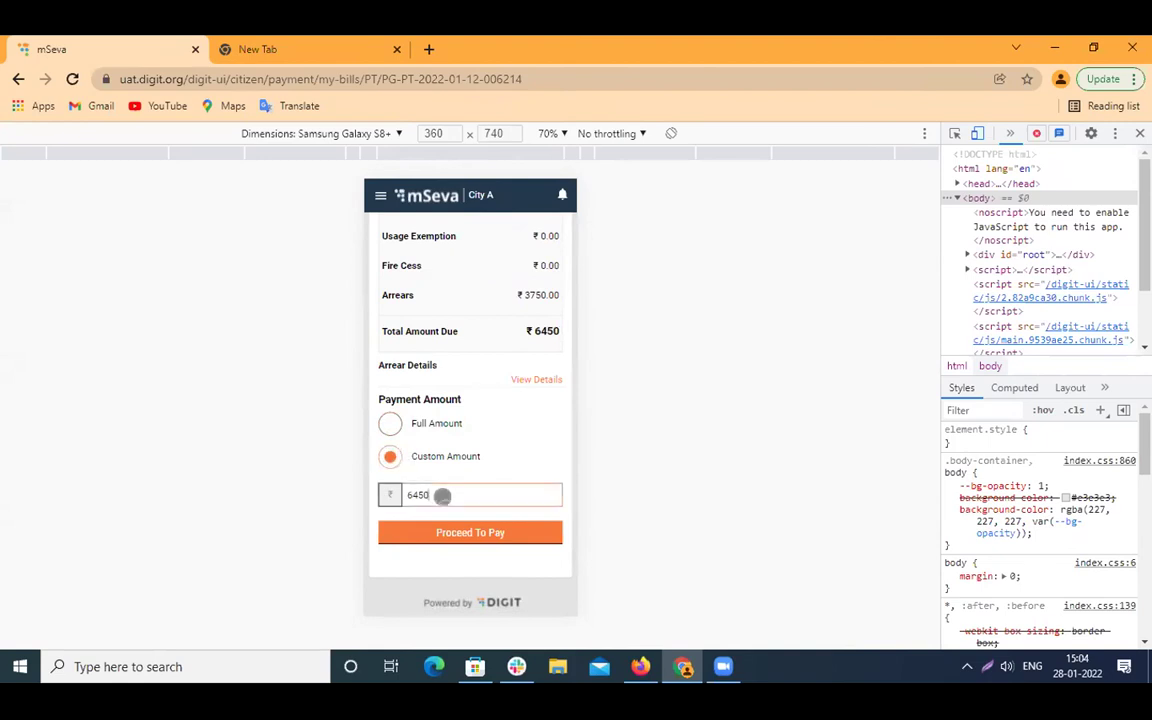
{"action": "key", "text": "BackSpace"}
{"action": "key", "text": "BackSpace"}
{"action": "key", "text": "BackSpace"}
{"action": "key", "text": "BackSpace"}
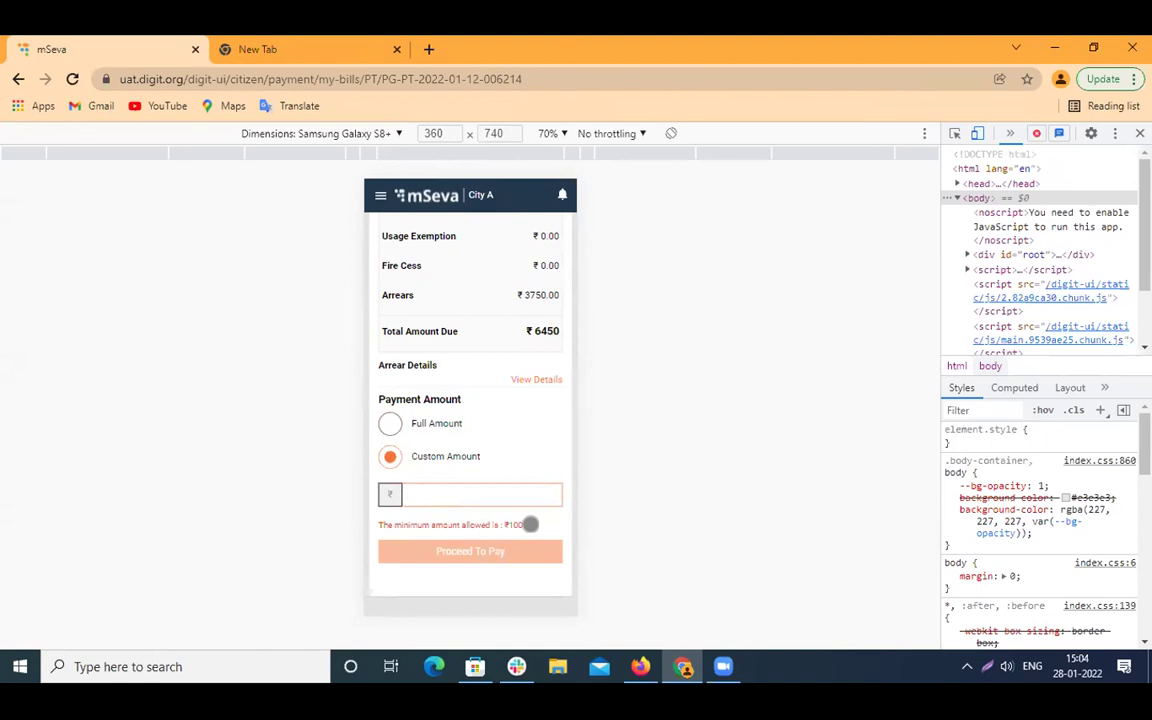
{"action": "type", "text": "100"}
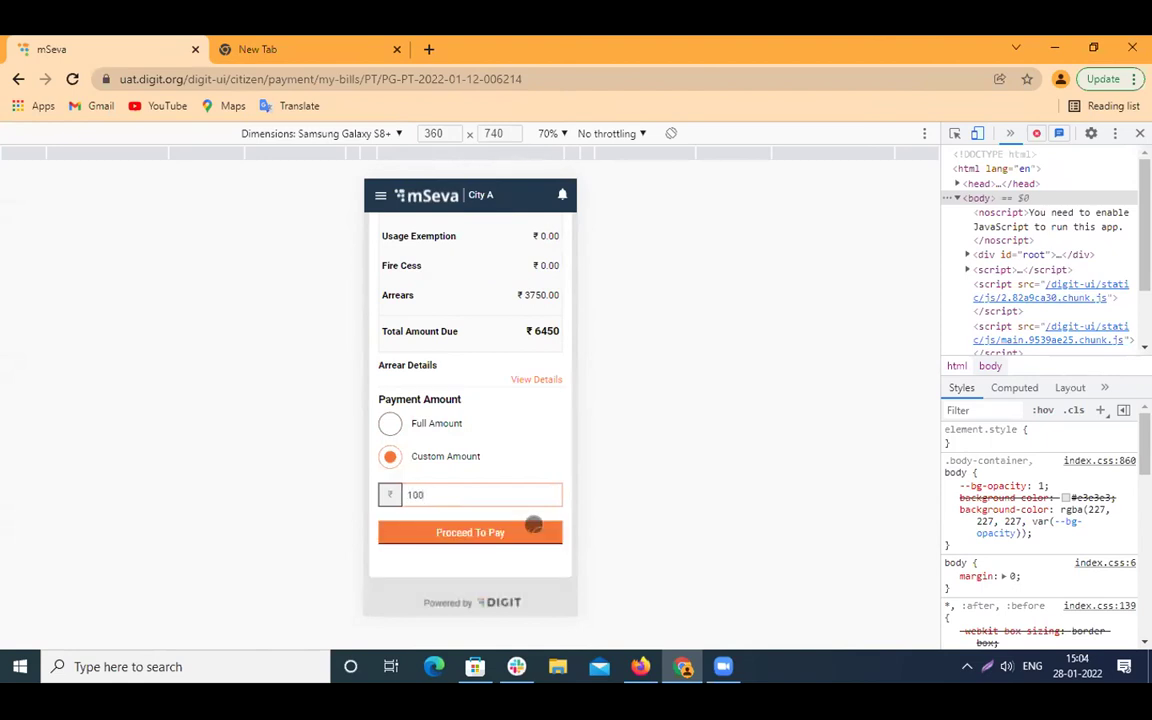
{"action": "left_click", "coordinate": [488, 532]}
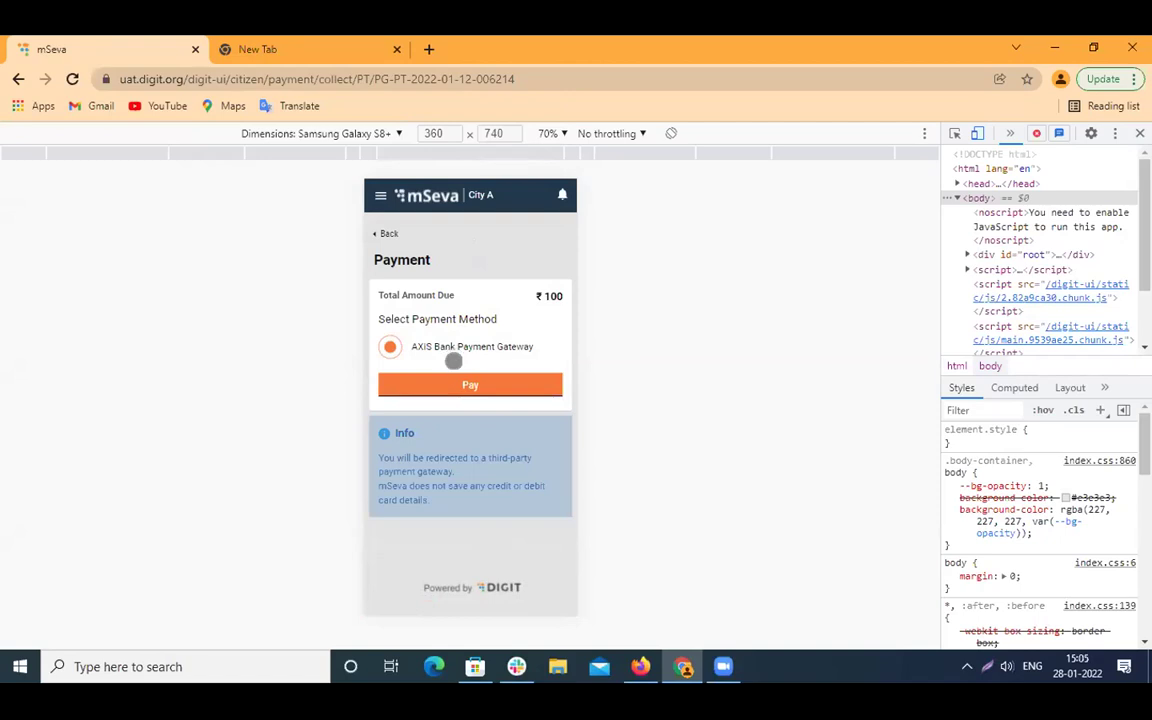
- Pay the ₹100 through the AXIS Bank Payment Gateway
{"action": "left_click", "coordinate": [460, 381]}
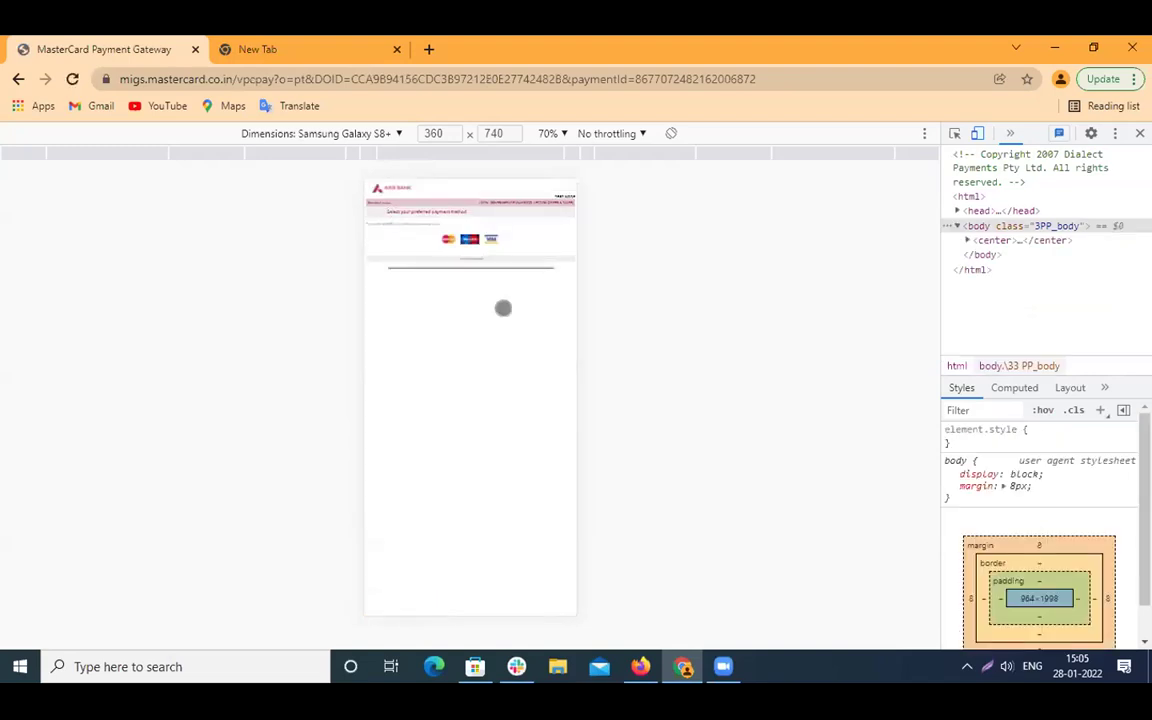
- Choose MasterCard and copy the test card number from the Property Tax demo slides
{"action": "left_click", "coordinate": [446, 240]}
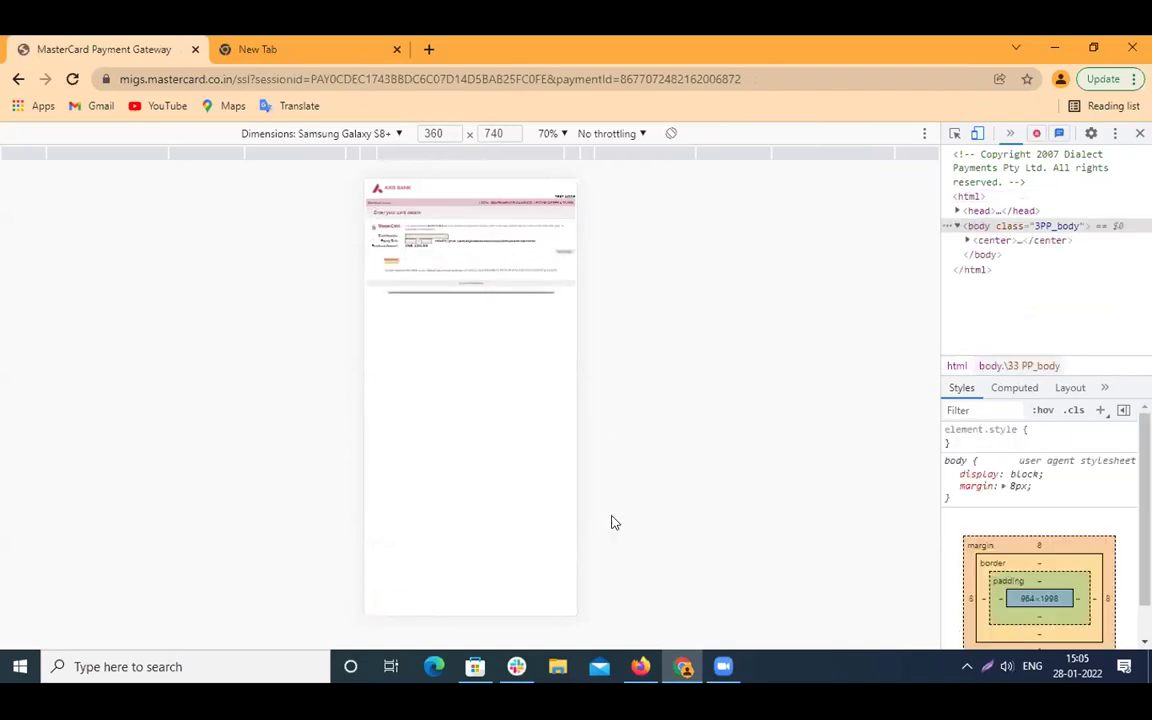
{"action": "left_click", "coordinate": [642, 668]}
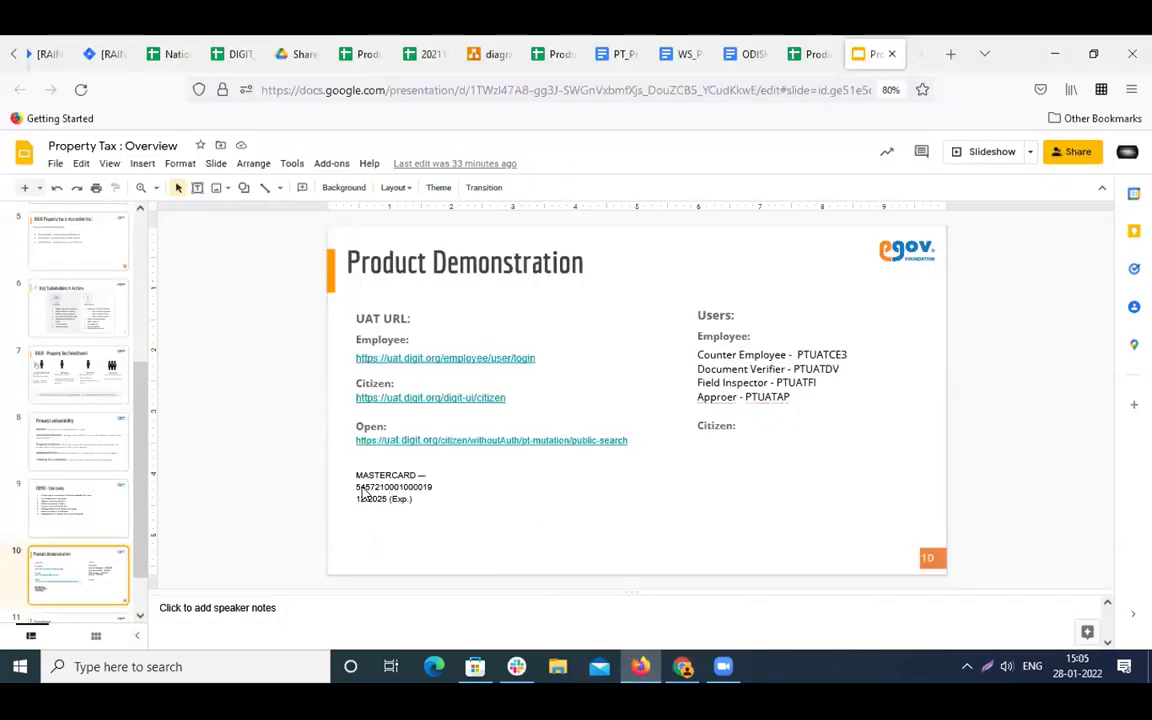
{"action": "double_click", "coordinate": [362, 489]}
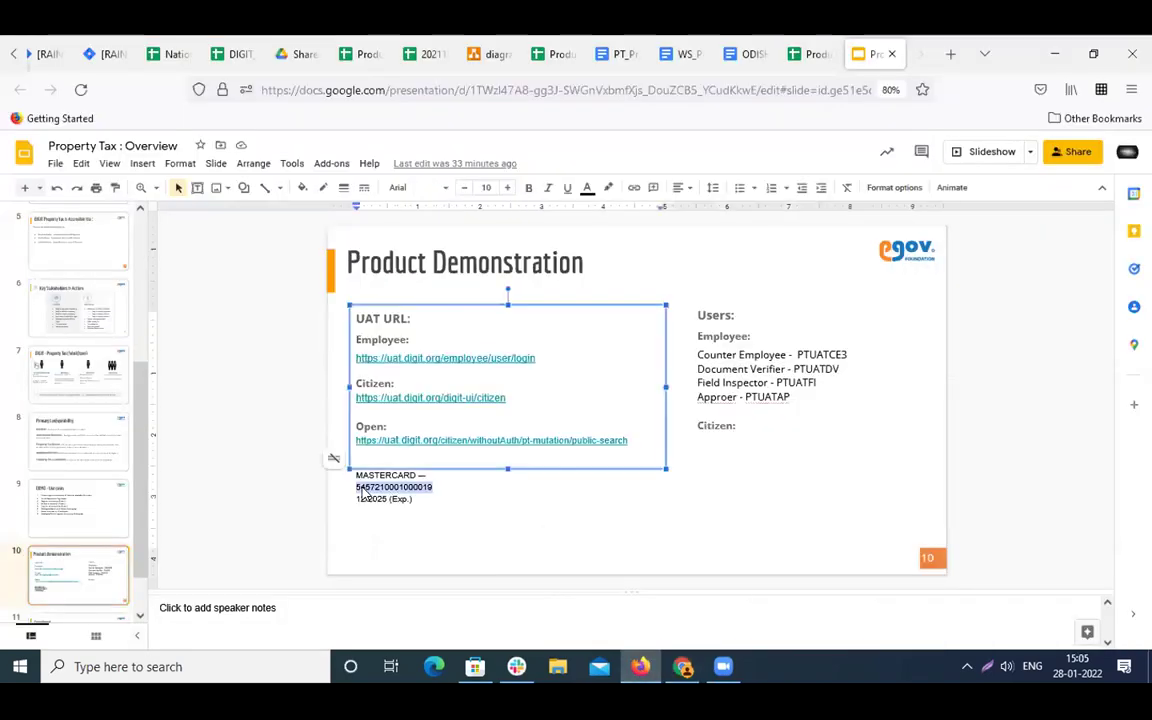
{"action": "left_click", "coordinate": [684, 667]}
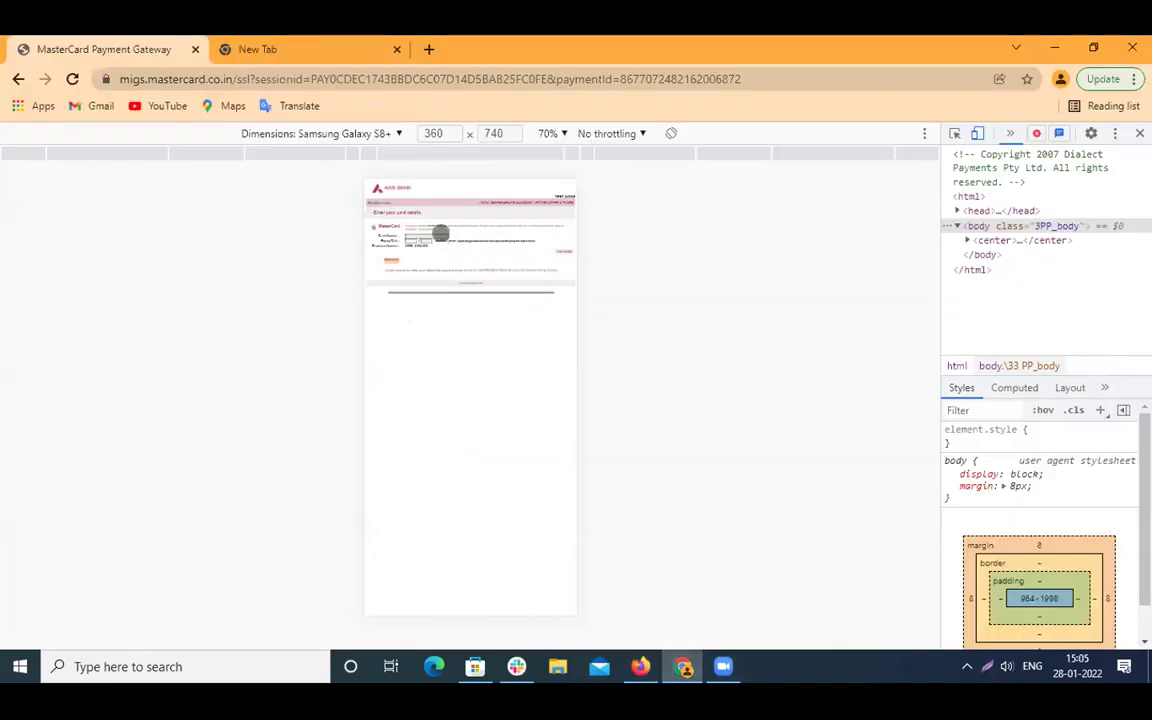
{"action": "left_click", "coordinate": [638, 667]}
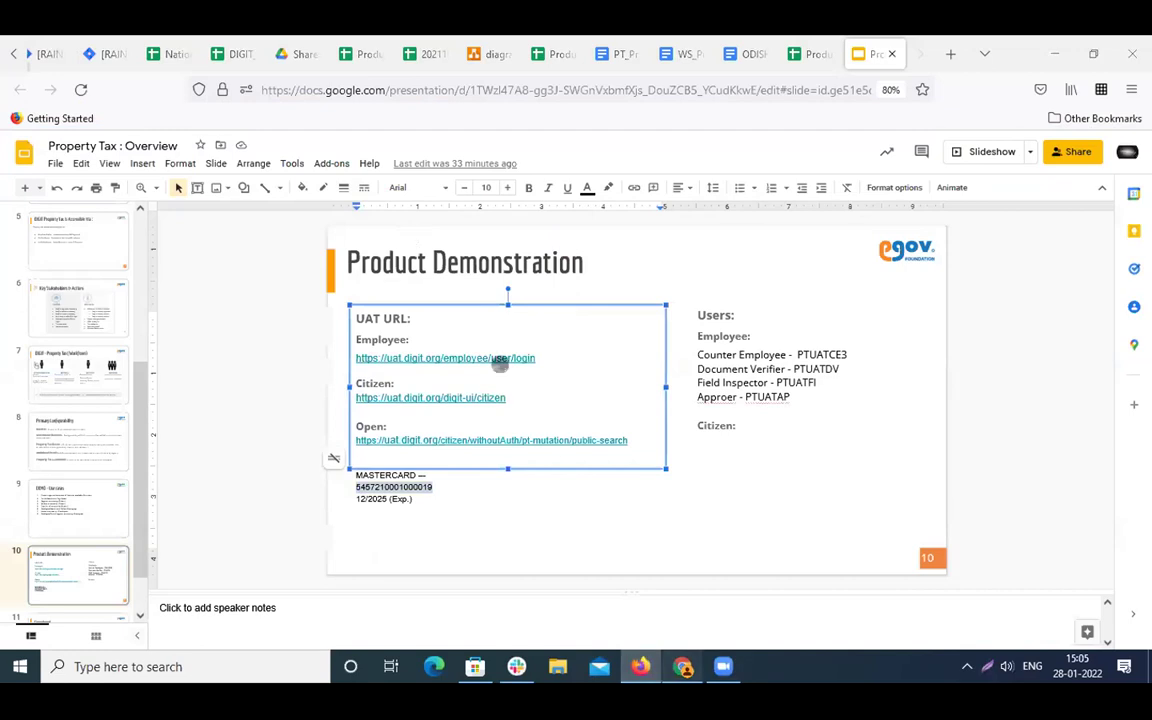
{"action": "key", "text": "alt+Tab"}
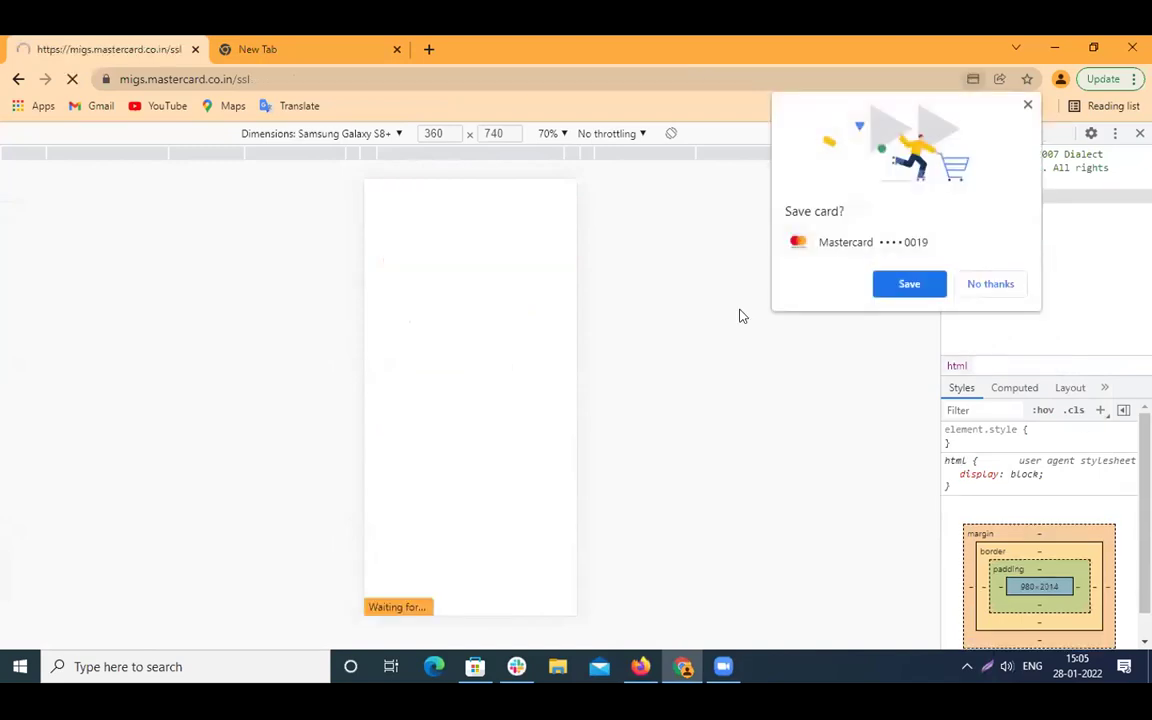
- Save the card and submit the ACS Emulator authentication, ending in a Payment Failed notice
{"action": "left_click", "coordinate": [907, 284]}
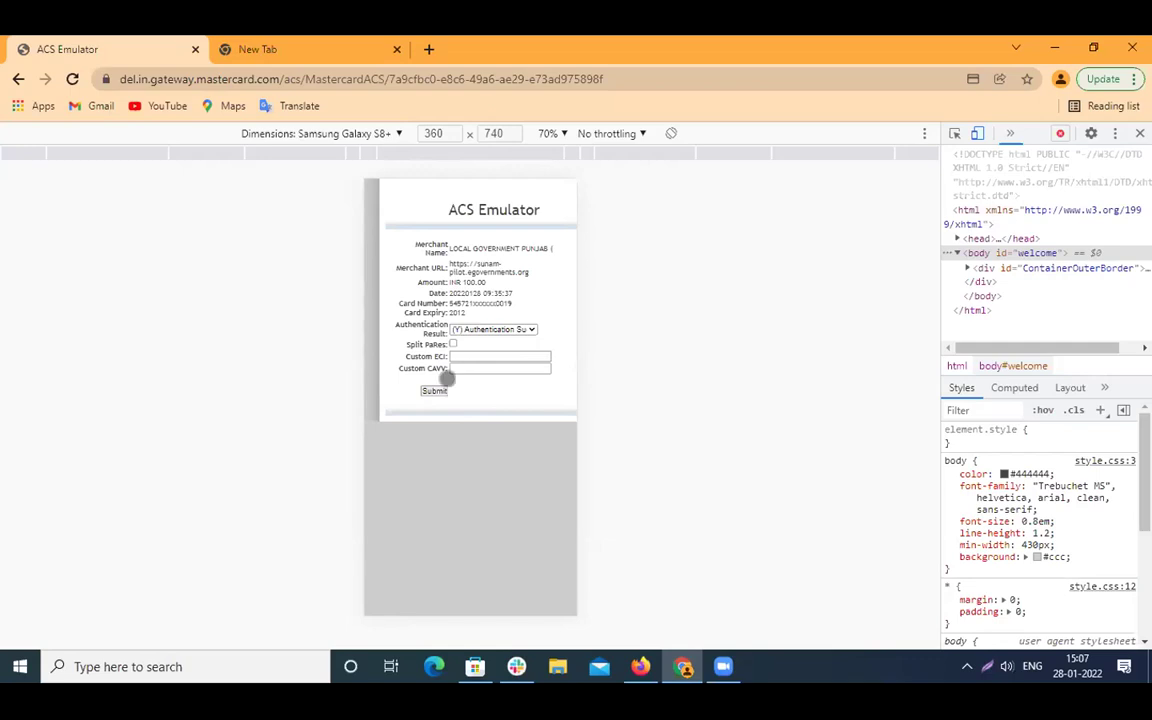
{"action": "left_click", "coordinate": [434, 391]}
{"action": "left_click", "coordinate": [434, 391]}
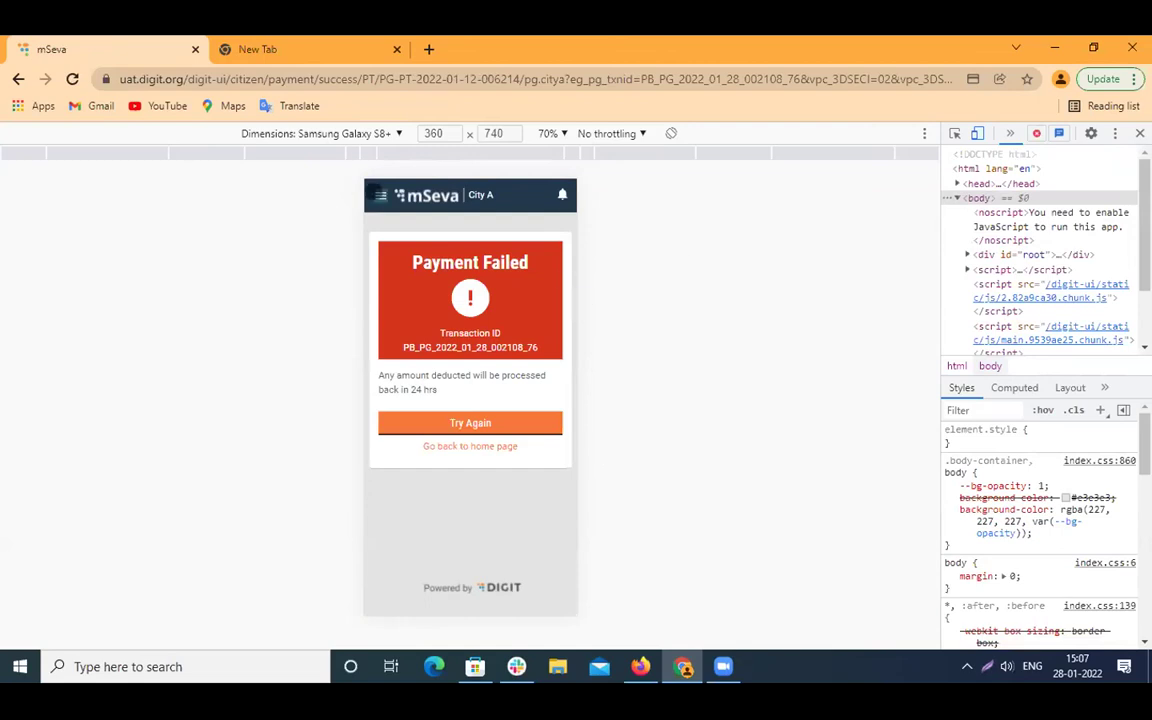
- Log in as the citizen with their mobile number and OTP, then open Property Tax My Bills
{"action": "left_click", "coordinate": [378, 195]}
{"action": "left_click", "coordinate": [399, 322]}
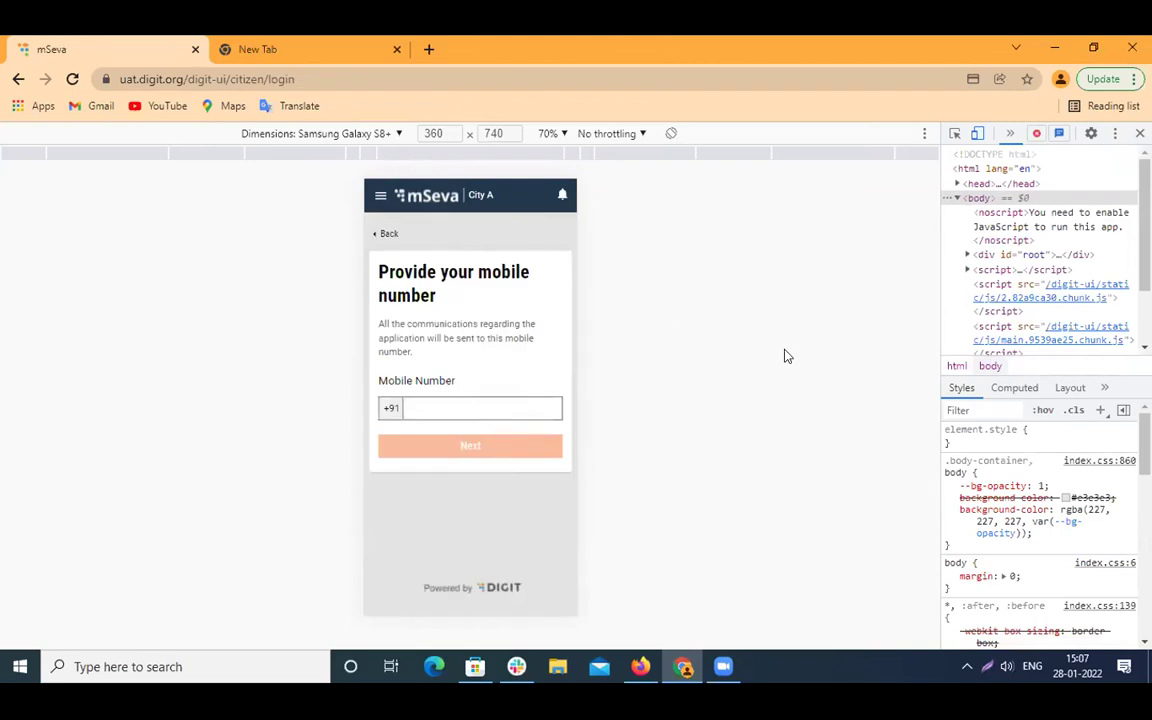
{"action": "left_click", "coordinate": [522, 410]}
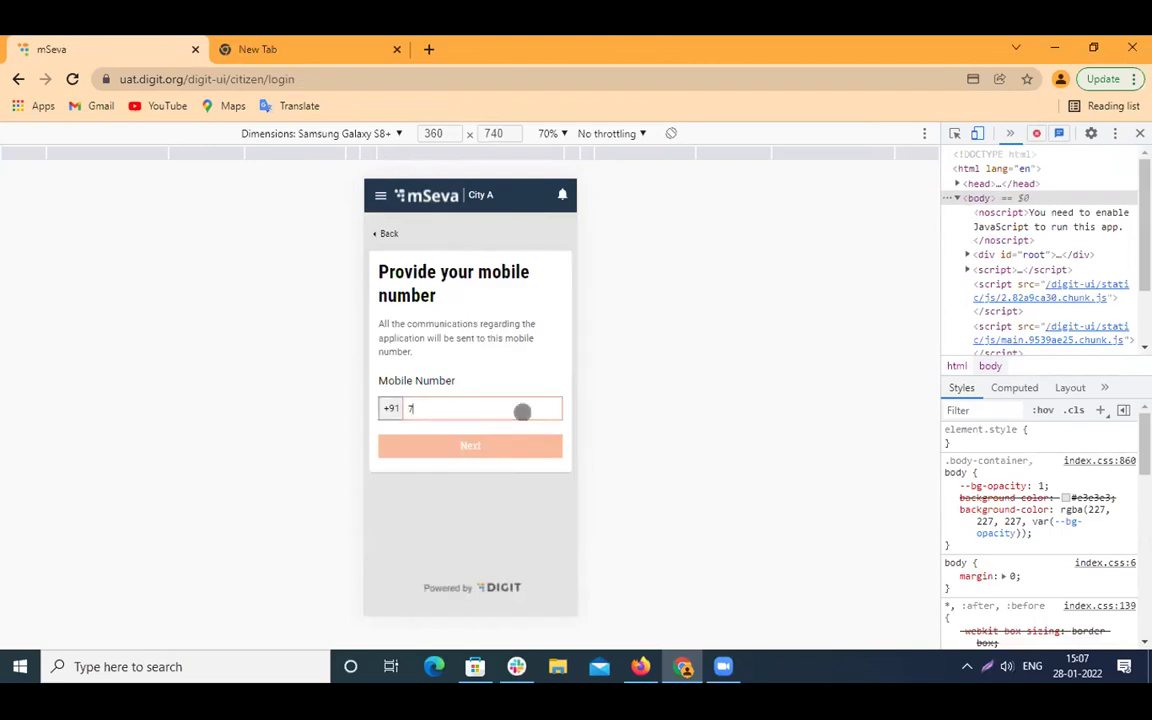
{"action": "left_click", "coordinate": [490, 443]}
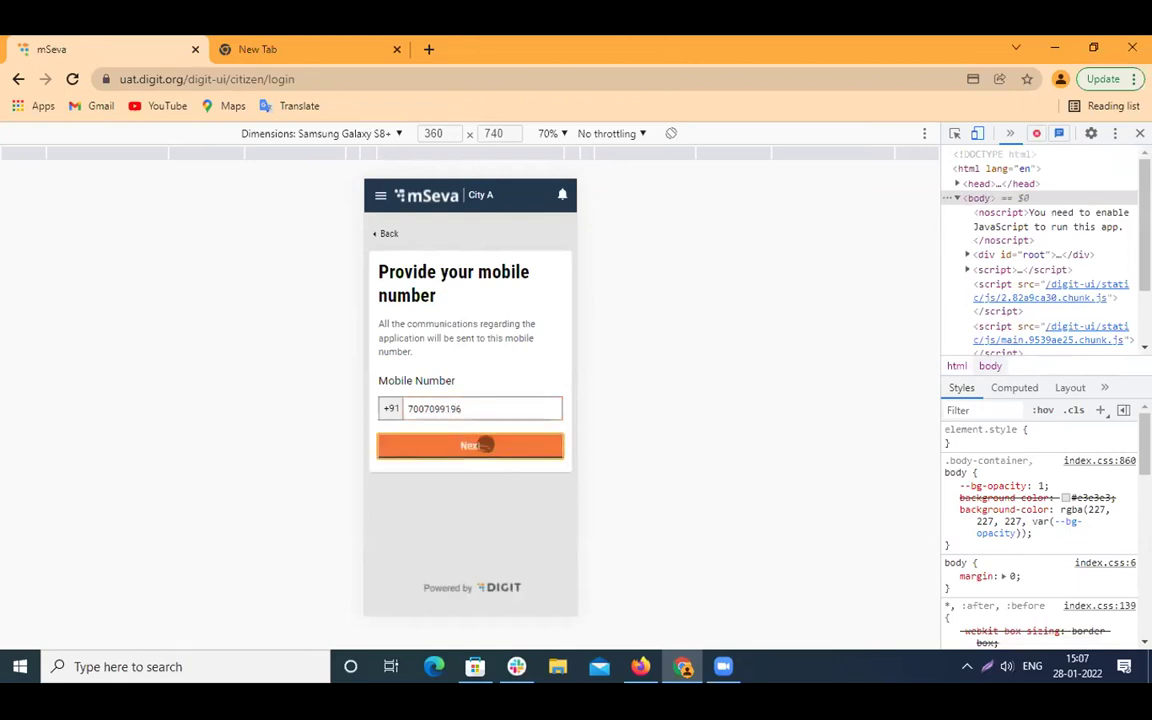
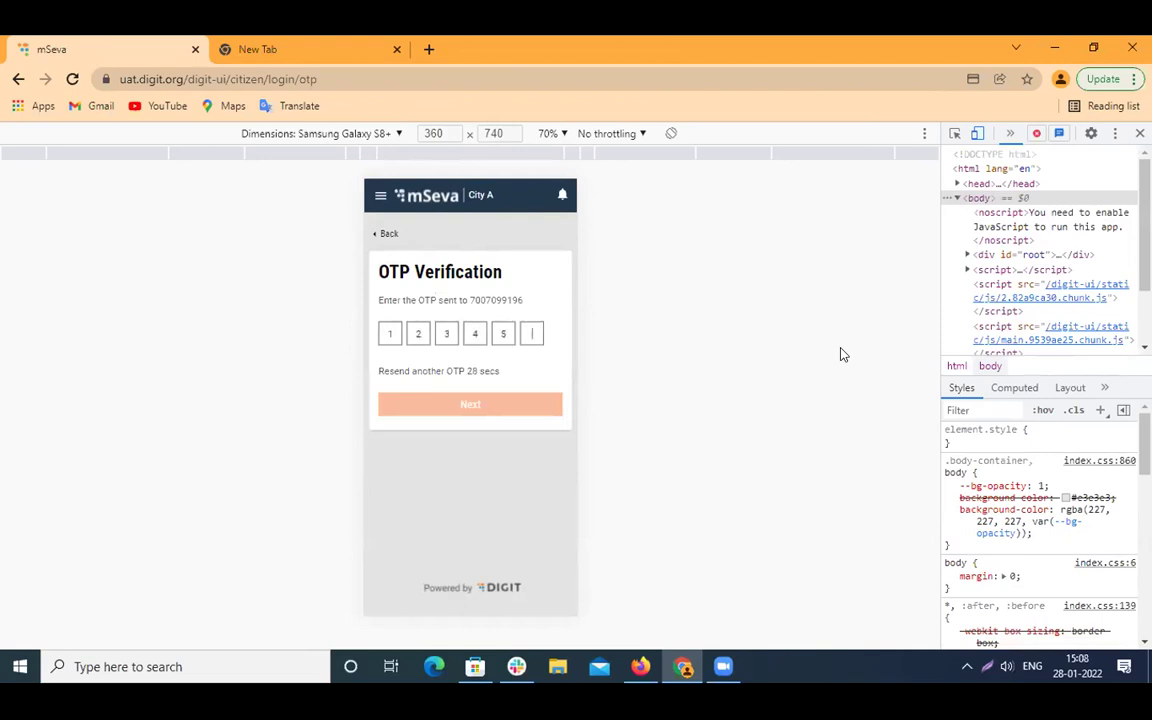
{"action": "left_click", "coordinate": [491, 413]}
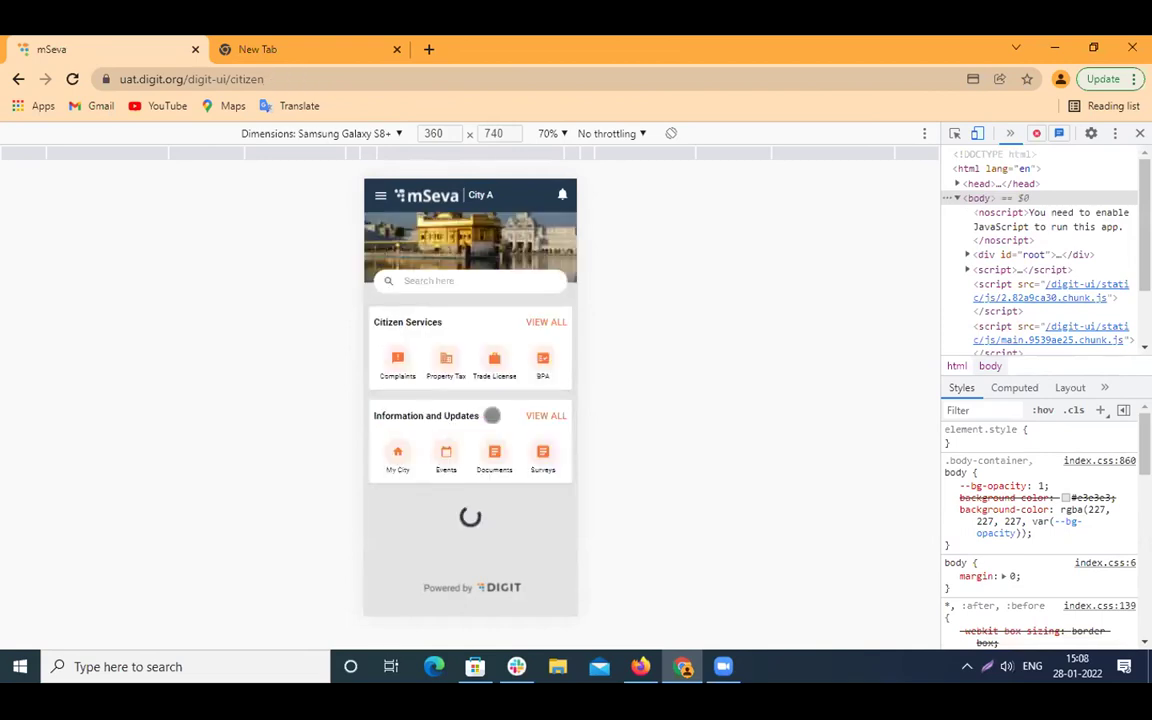
{"action": "left_click", "coordinate": [546, 323]}
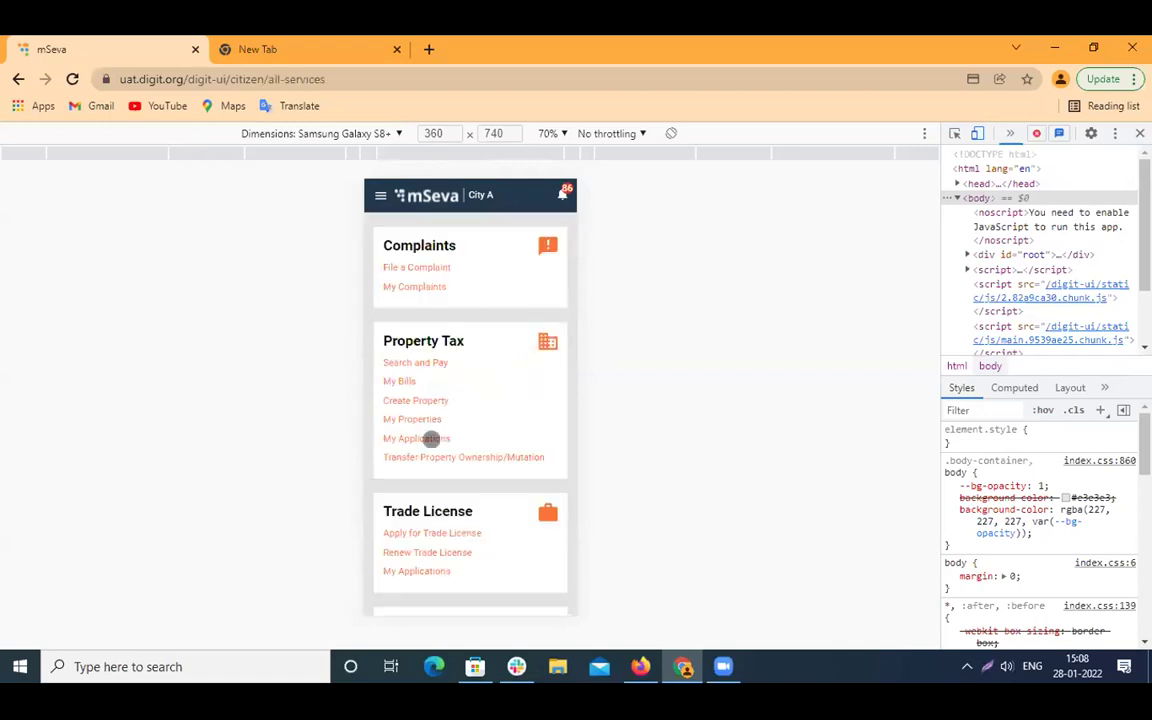
{"action": "left_click", "coordinate": [404, 381]}
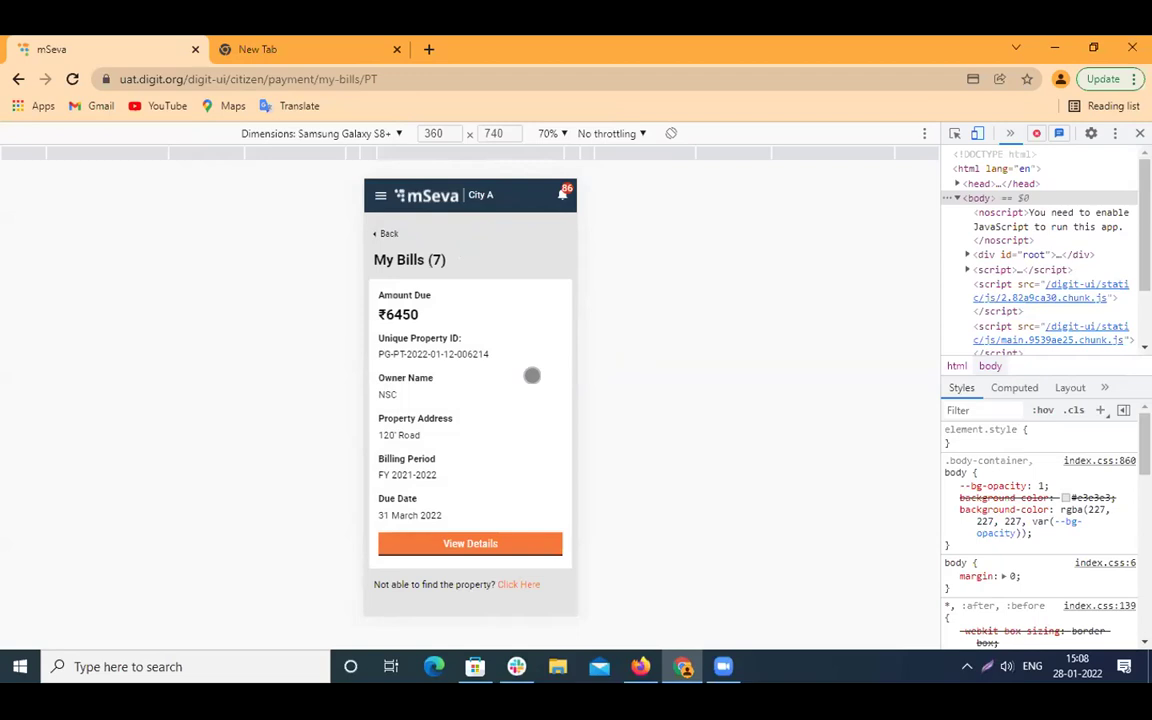
- Review all seven bills, noting the ₹6450 bill still unpaid, then return to All Services
{"action": "scroll", "coordinate": [532, 375], "scroll_direction": "down", "scroll_amount": 1}
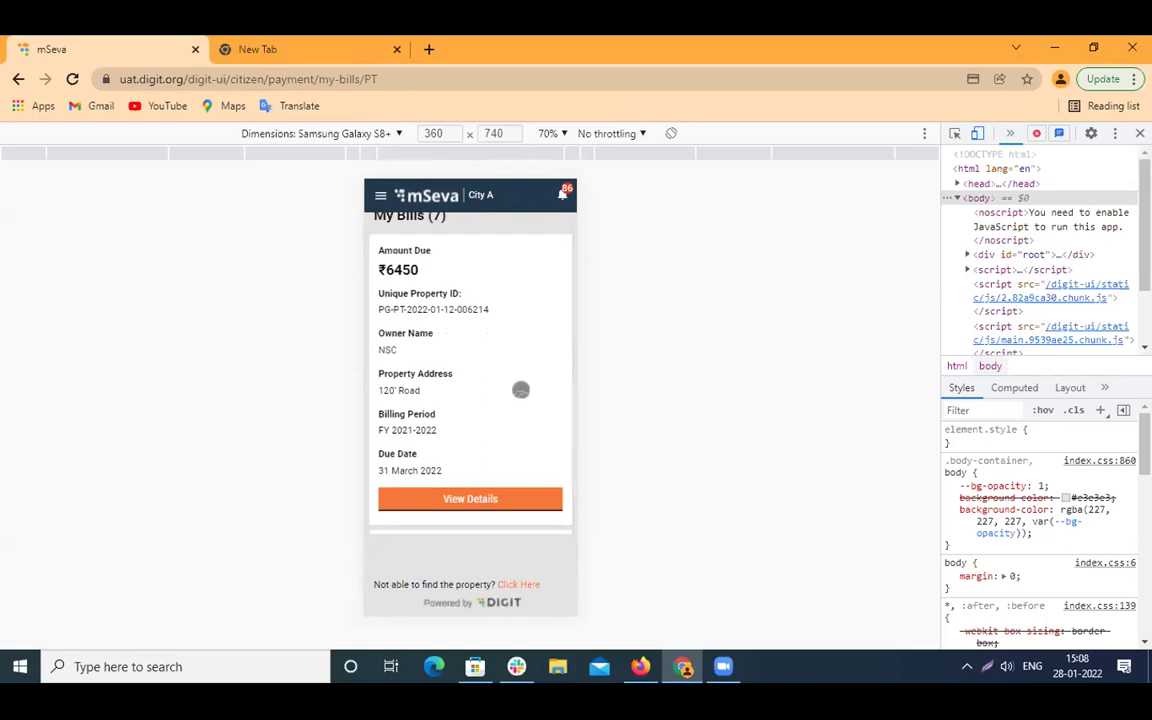
{"action": "scroll", "coordinate": [520, 390], "scroll_direction": "down", "scroll_amount": 4}
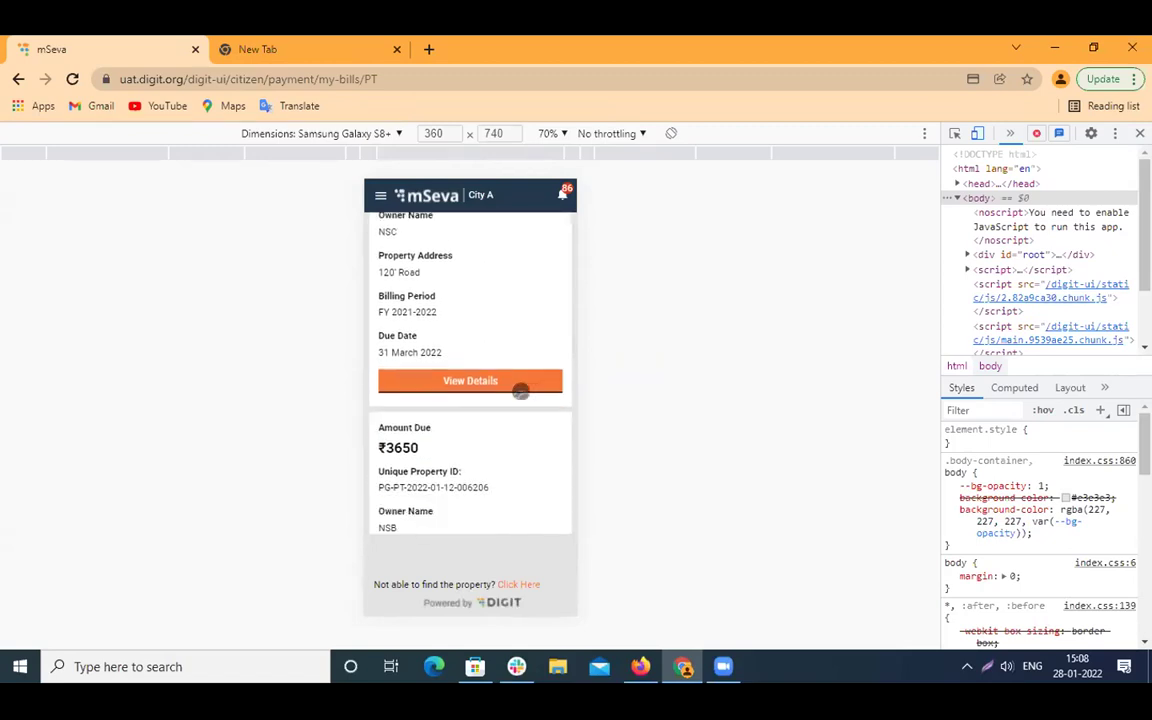
{"action": "scroll", "coordinate": [520, 391], "scroll_direction": "down", "scroll_amount": 5}
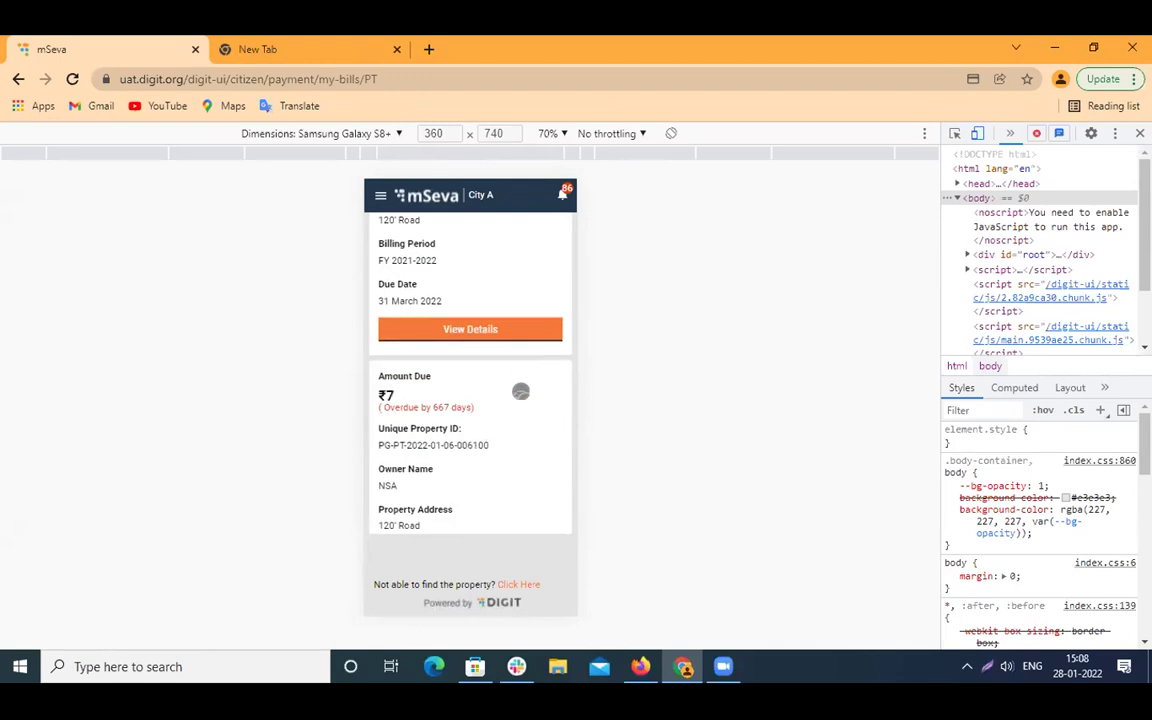
{"action": "scroll", "coordinate": [520, 391], "scroll_direction": "down", "scroll_amount": 5}
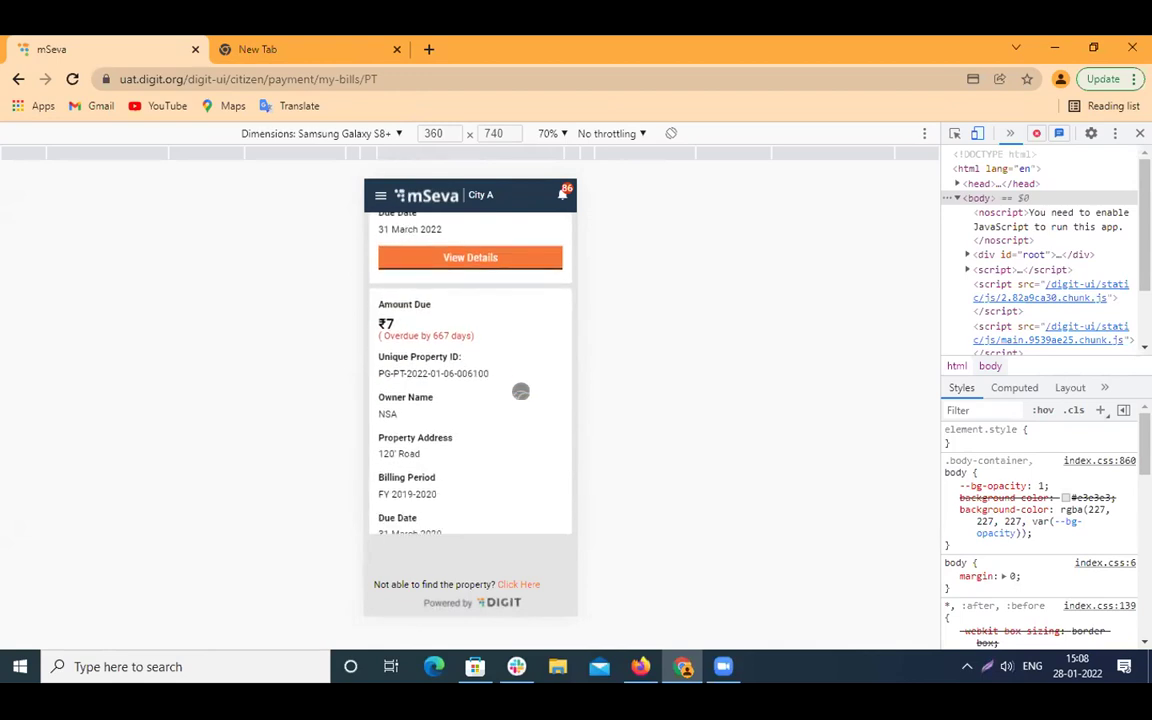
{"action": "scroll", "coordinate": [520, 391], "scroll_direction": "down", "scroll_amount": 5}
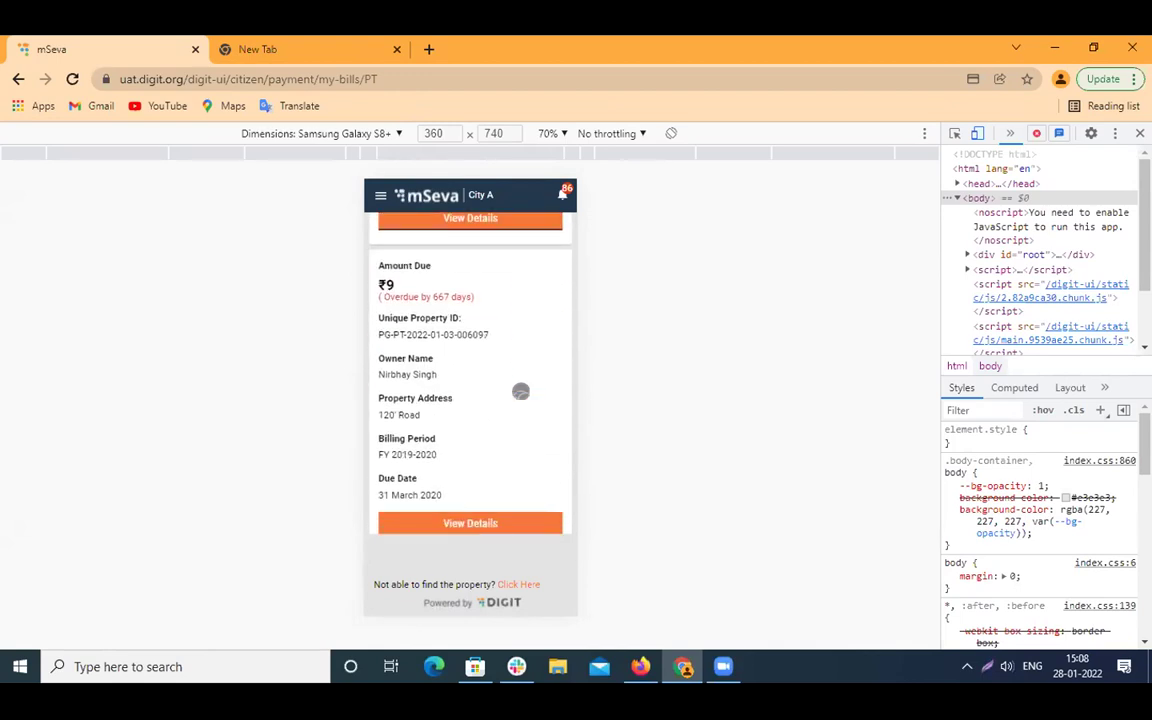
{"action": "scroll", "coordinate": [520, 391], "scroll_direction": "down", "scroll_amount": 1}
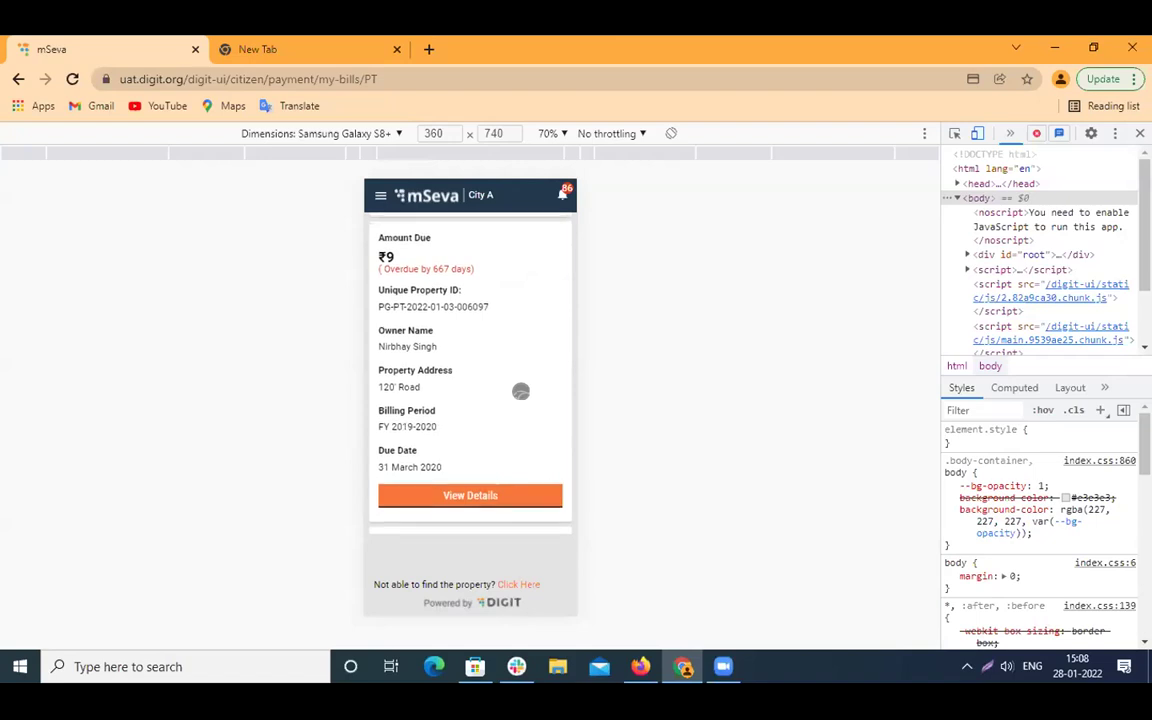
{"action": "scroll", "coordinate": [521, 391], "scroll_direction": "up", "scroll_amount": 1}
{"action": "scroll", "coordinate": [521, 391], "scroll_direction": "up", "scroll_amount": 5}
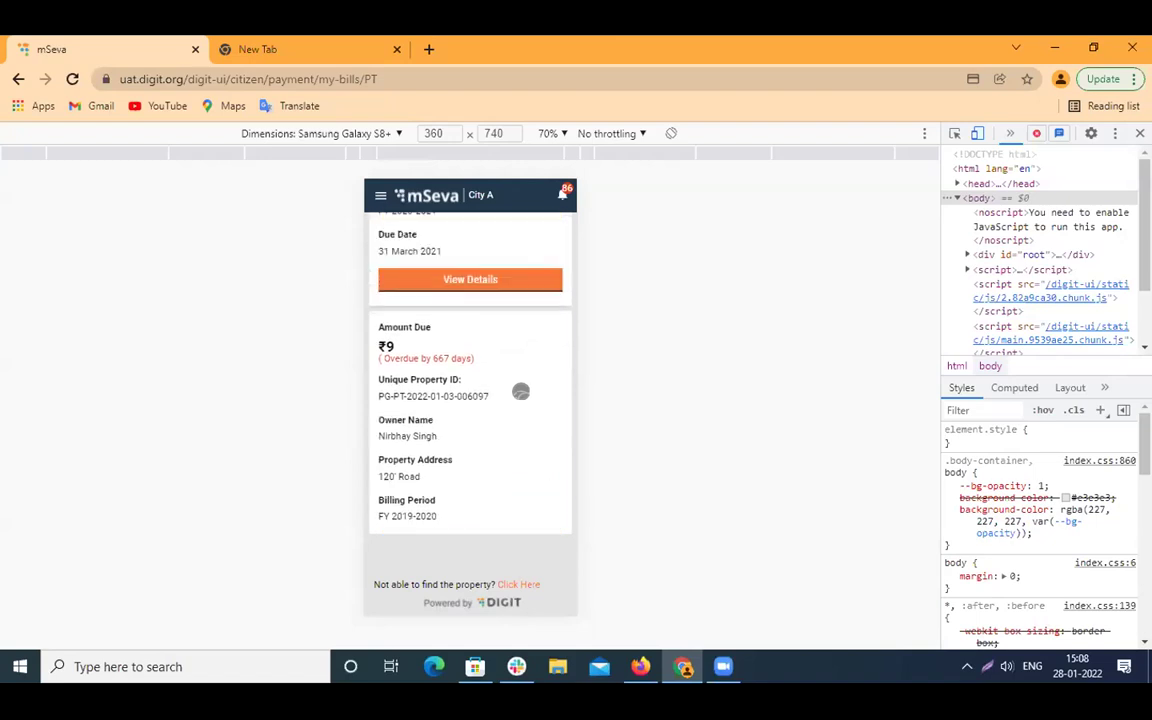
{"action": "scroll", "coordinate": [521, 391], "scroll_direction": "up", "scroll_amount": 10}
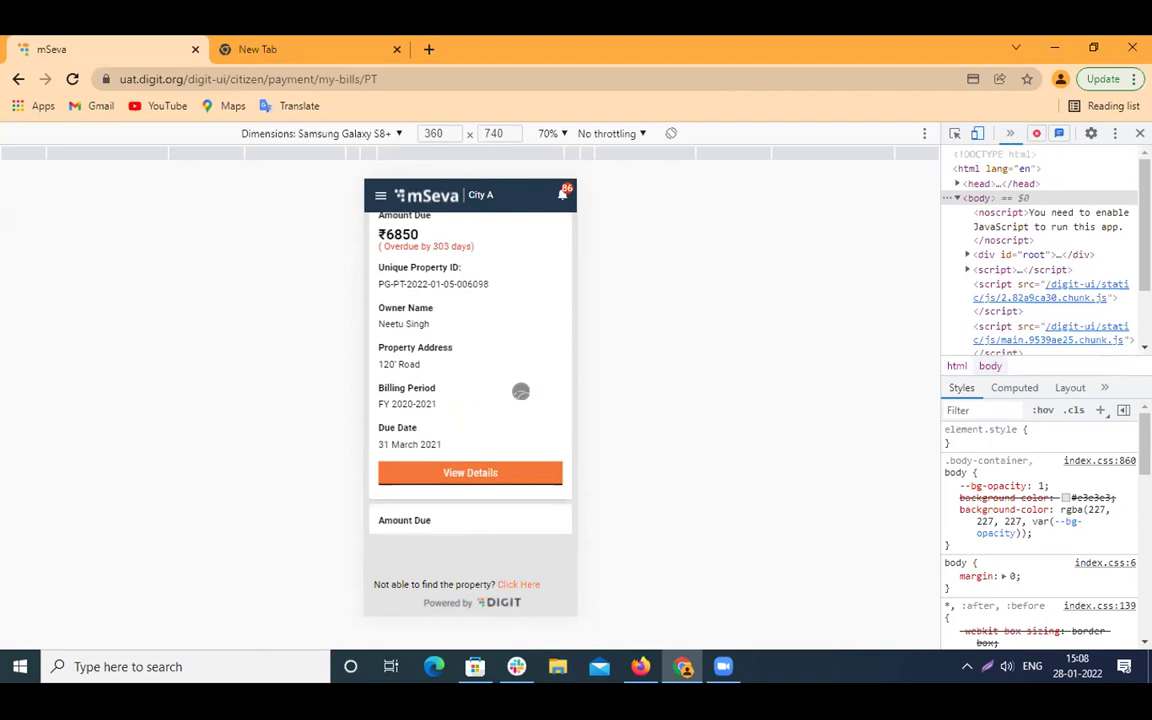
{"action": "scroll", "coordinate": [521, 391], "scroll_direction": "up", "scroll_amount": 10}
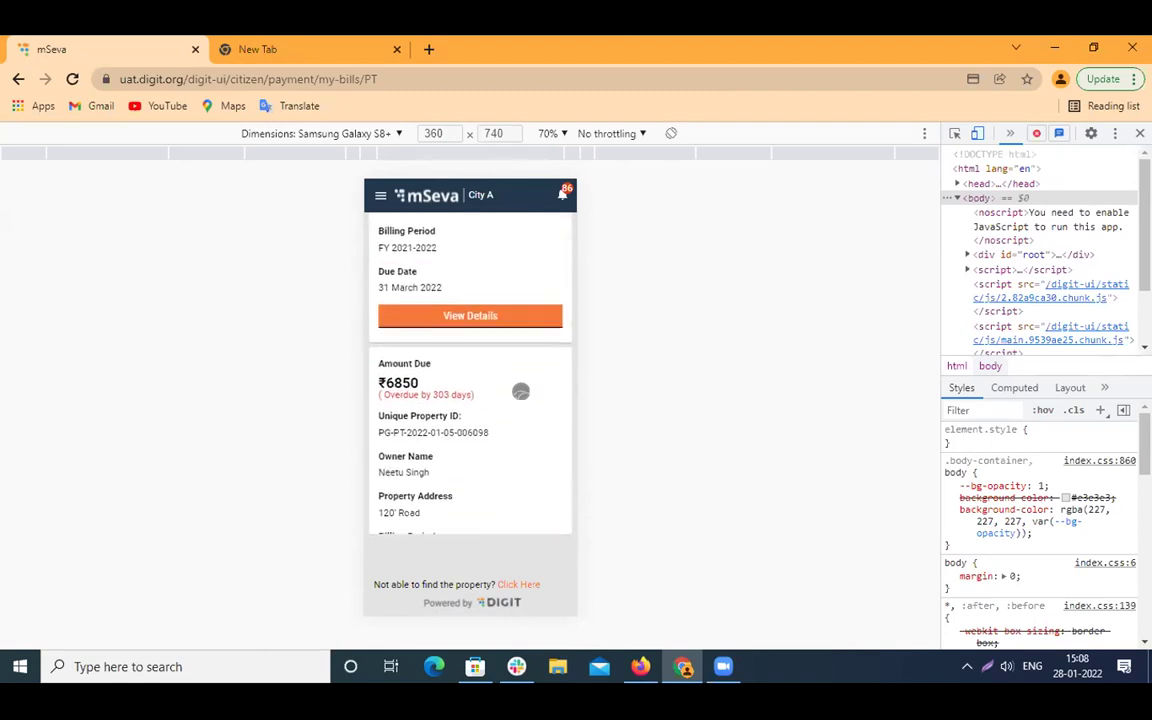
{"action": "scroll", "coordinate": [521, 391], "scroll_direction": "up", "scroll_amount": 10}
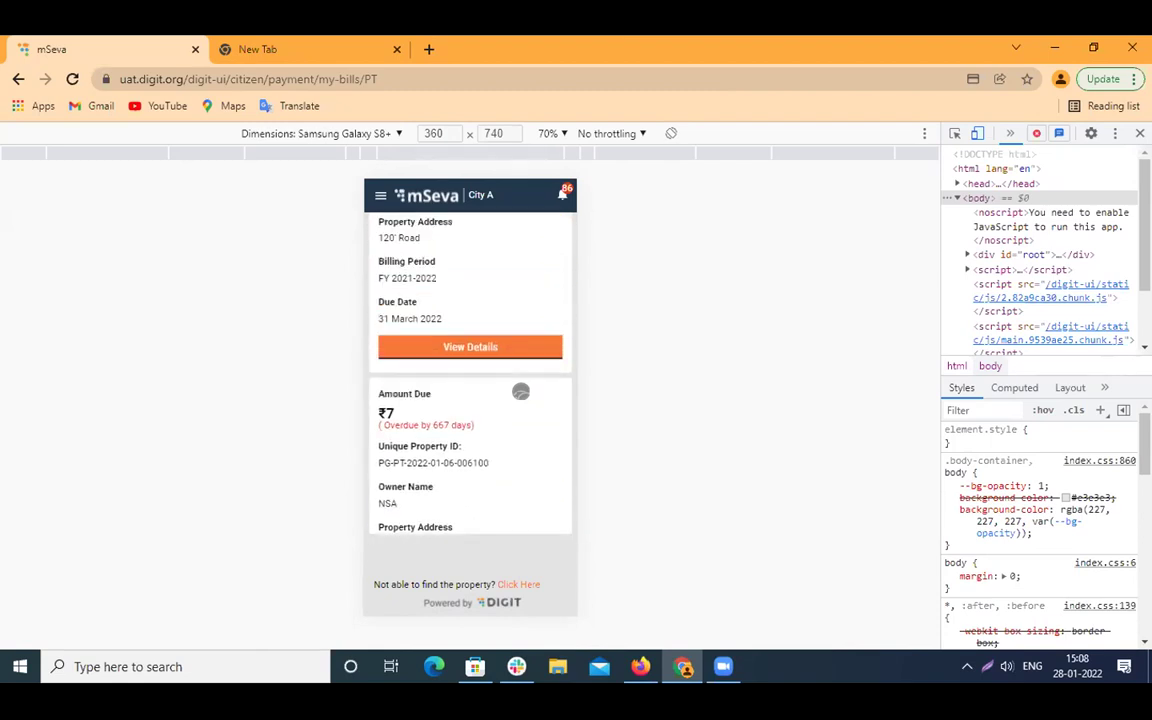
{"action": "scroll", "coordinate": [521, 391], "scroll_direction": "up", "scroll_amount": 10}
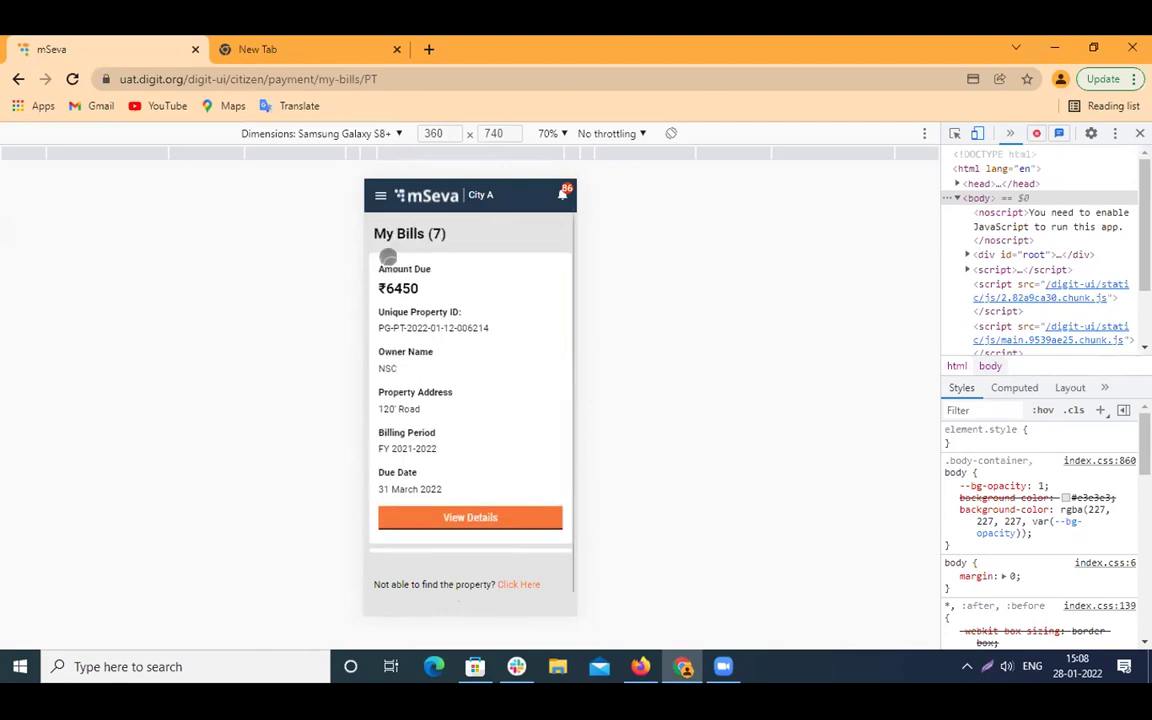
{"action": "left_click", "coordinate": [380, 234]}
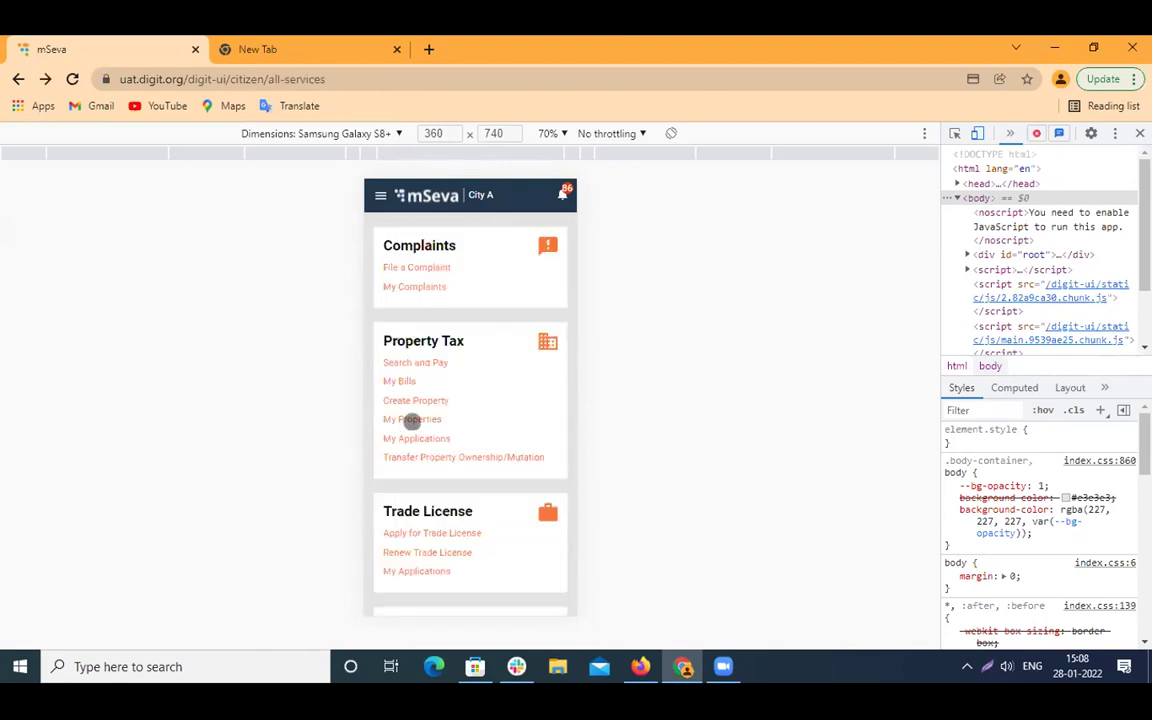
{"action": "left_click", "coordinate": [412, 420]}
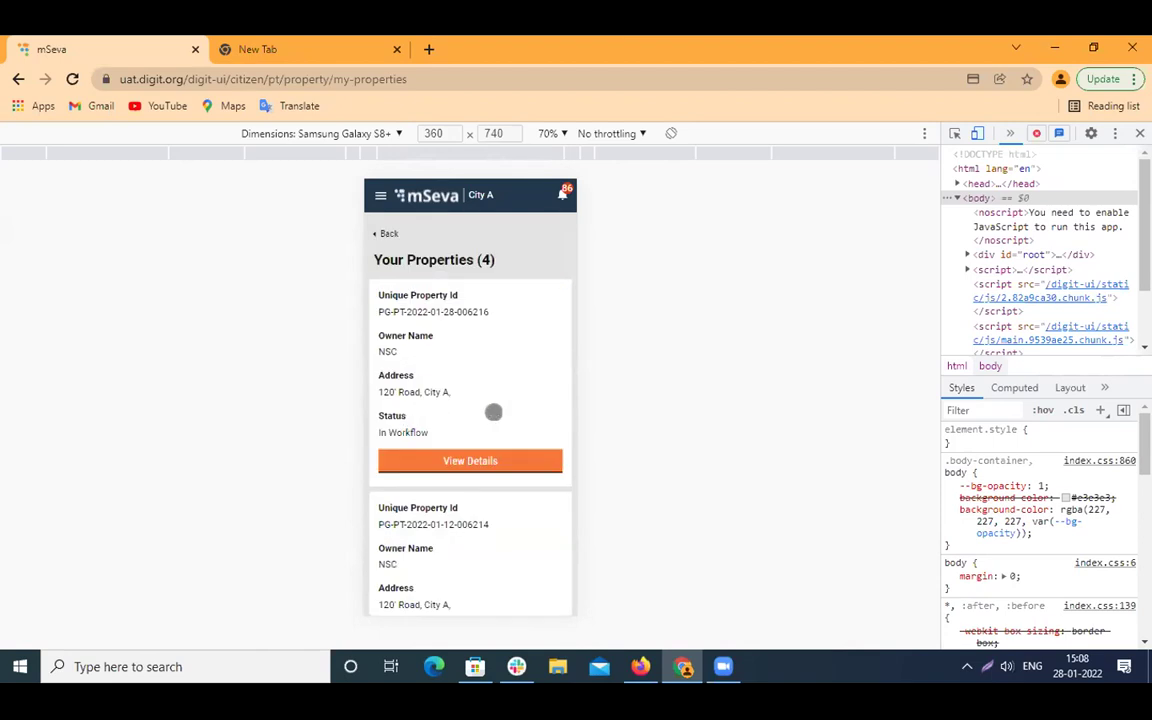
{"action": "scroll", "coordinate": [493, 412], "scroll_direction": "down", "scroll_amount": 3}
{"action": "scroll", "coordinate": [493, 412], "scroll_direction": "down", "scroll_amount": 2}
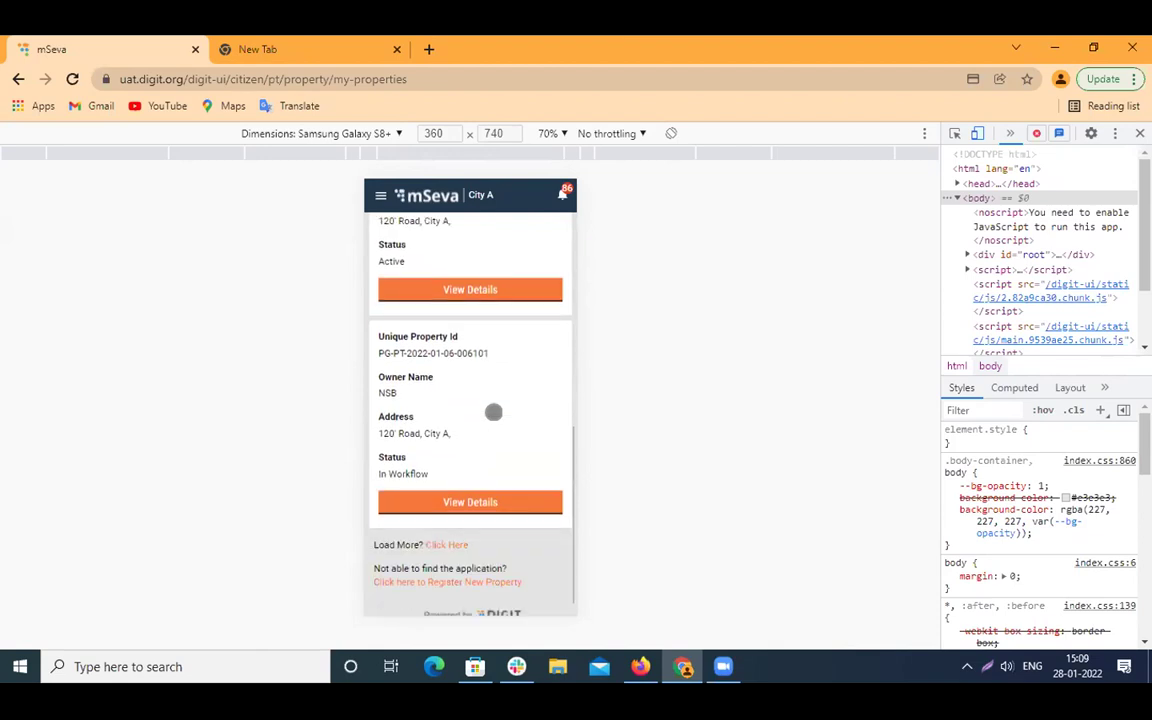
{"action": "scroll", "coordinate": [493, 412], "scroll_direction": "up", "scroll_amount": 1}
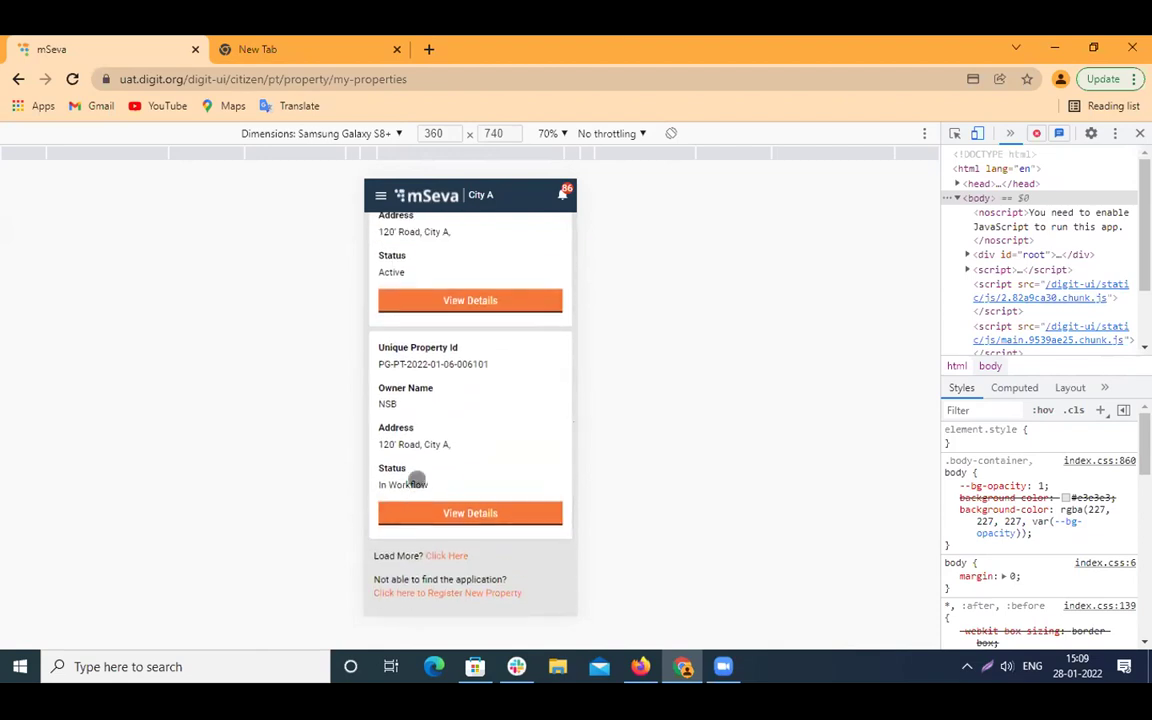
{"action": "scroll", "coordinate": [429, 419], "scroll_direction": "up", "scroll_amount": 2}
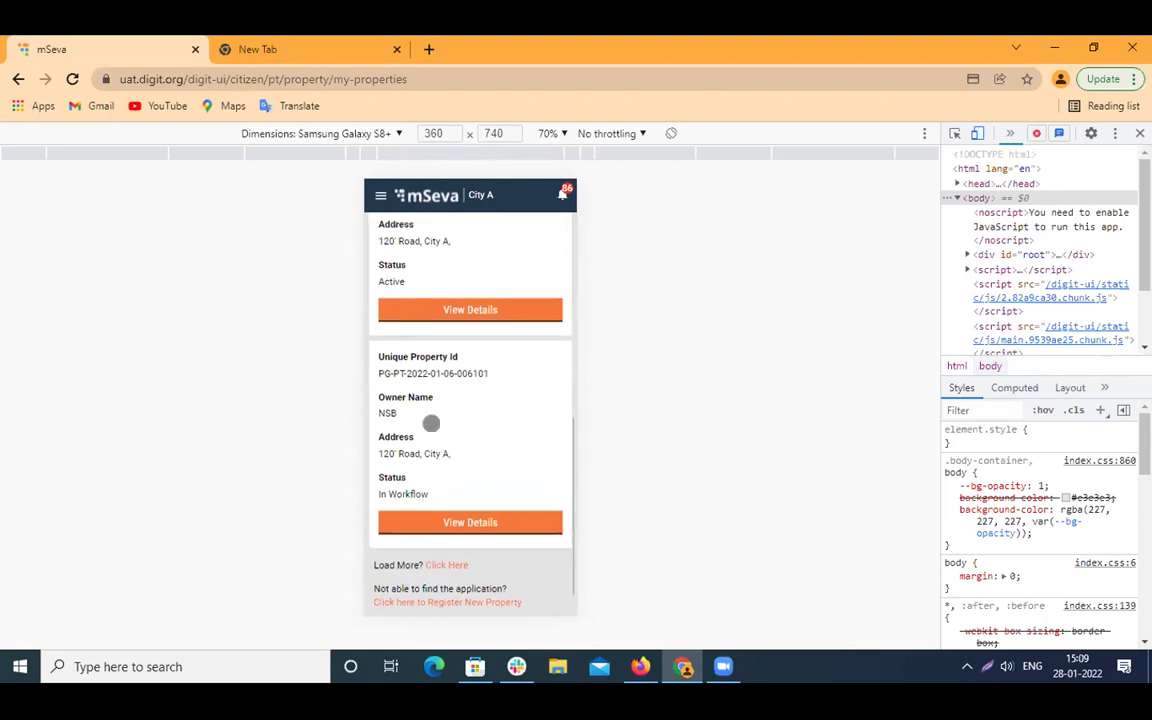
{"action": "scroll", "coordinate": [426, 523], "scroll_direction": "up", "scroll_amount": 3}
{"action": "left_click", "coordinate": [481, 557]}
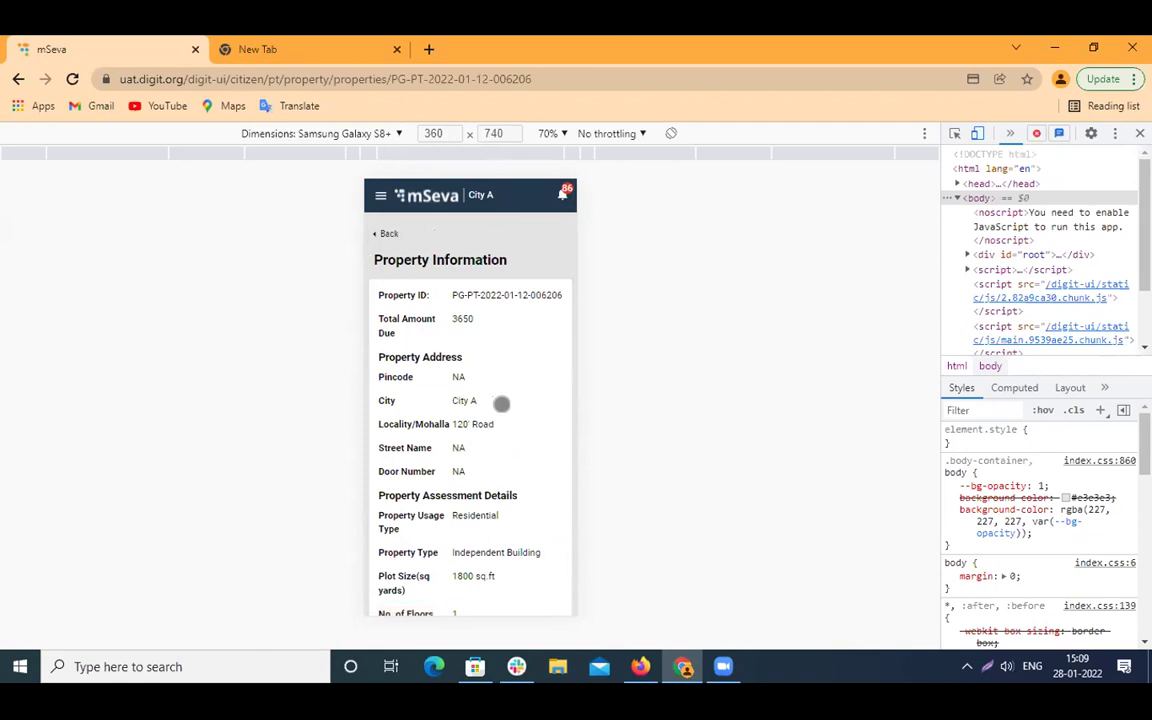
- Scroll through the property details, then go back to the Your Properties list
{"action": "scroll", "coordinate": [502, 403], "scroll_direction": "down", "scroll_amount": 2}
{"action": "scroll", "coordinate": [503, 404], "scroll_direction": "down", "scroll_amount": 6}
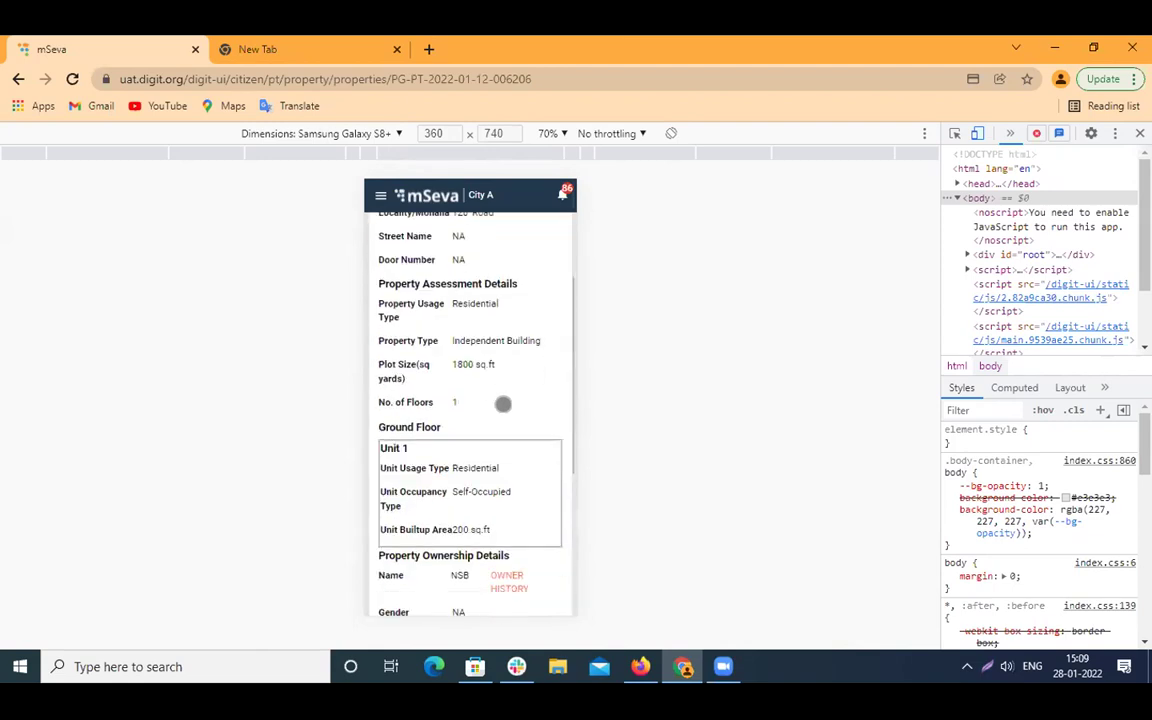
{"action": "scroll", "coordinate": [503, 404], "scroll_direction": "down", "scroll_amount": 1}
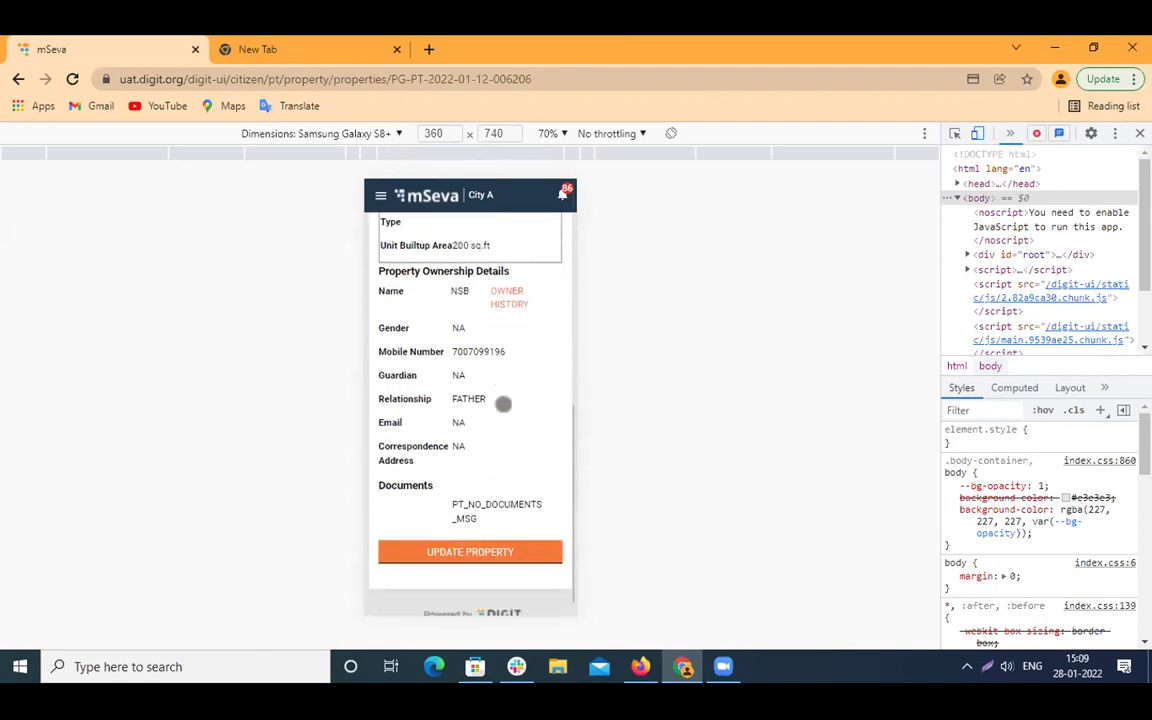
{"action": "scroll", "coordinate": [503, 404], "scroll_direction": "up", "scroll_amount": 5}
{"action": "scroll", "coordinate": [503, 404], "scroll_direction": "up", "scroll_amount": 1}
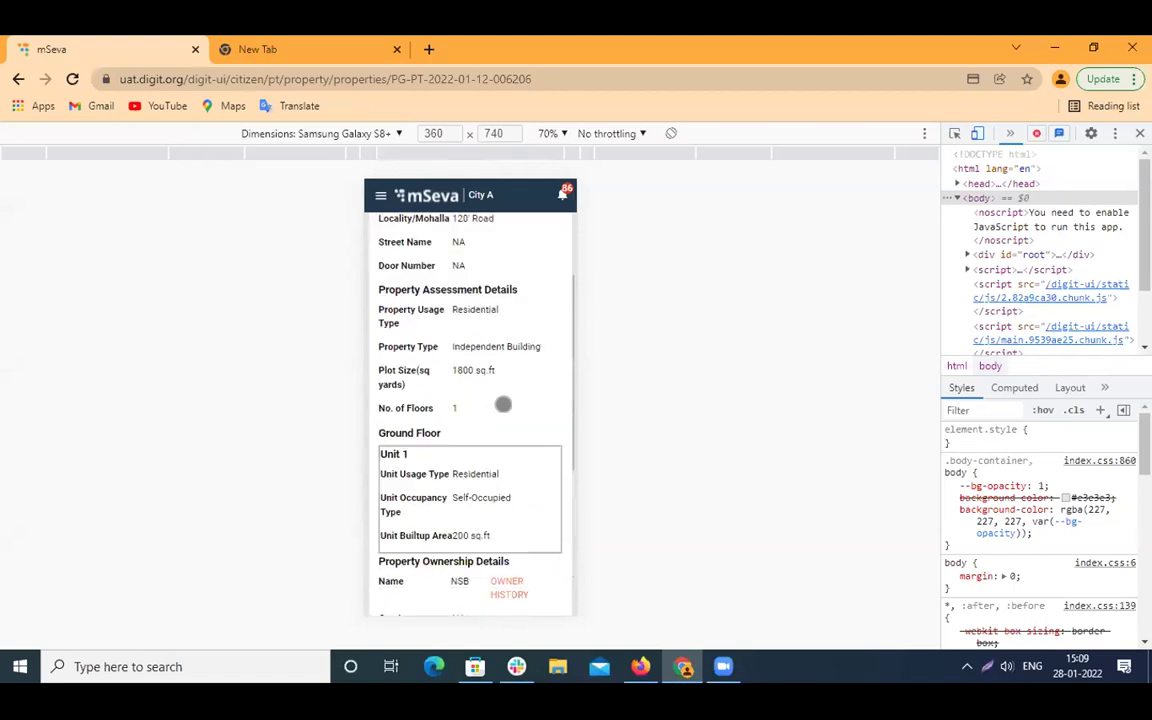
{"action": "scroll", "coordinate": [503, 404], "scroll_direction": "down", "scroll_amount": 2}
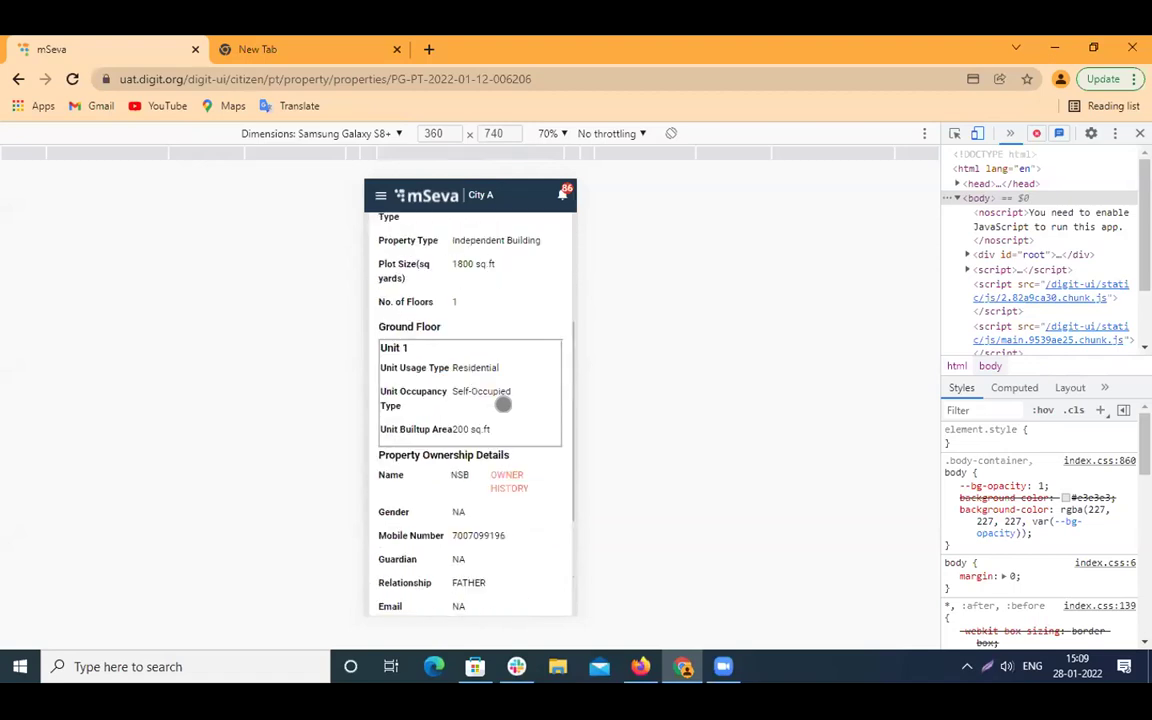
{"action": "scroll", "coordinate": [445, 558], "scroll_direction": "down", "scroll_amount": 3}
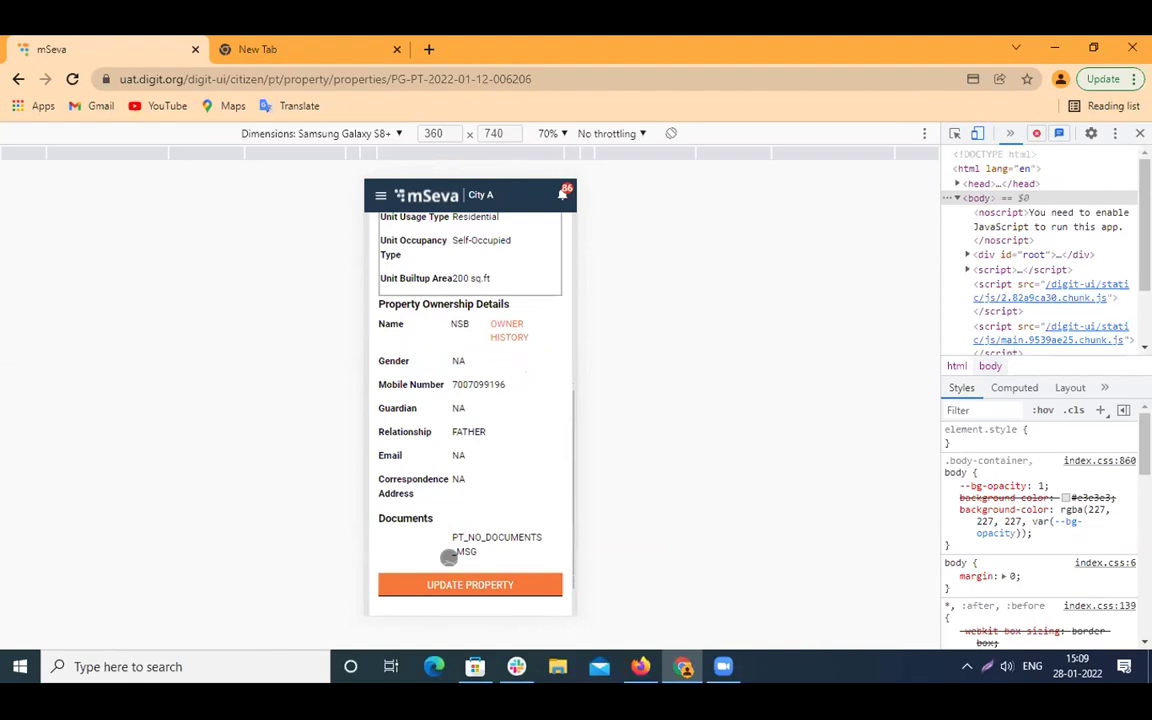
{"action": "scroll", "coordinate": [449, 558], "scroll_direction": "down", "scroll_amount": 1}
{"action": "scroll", "coordinate": [512, 452], "scroll_direction": "up", "scroll_amount": 10}
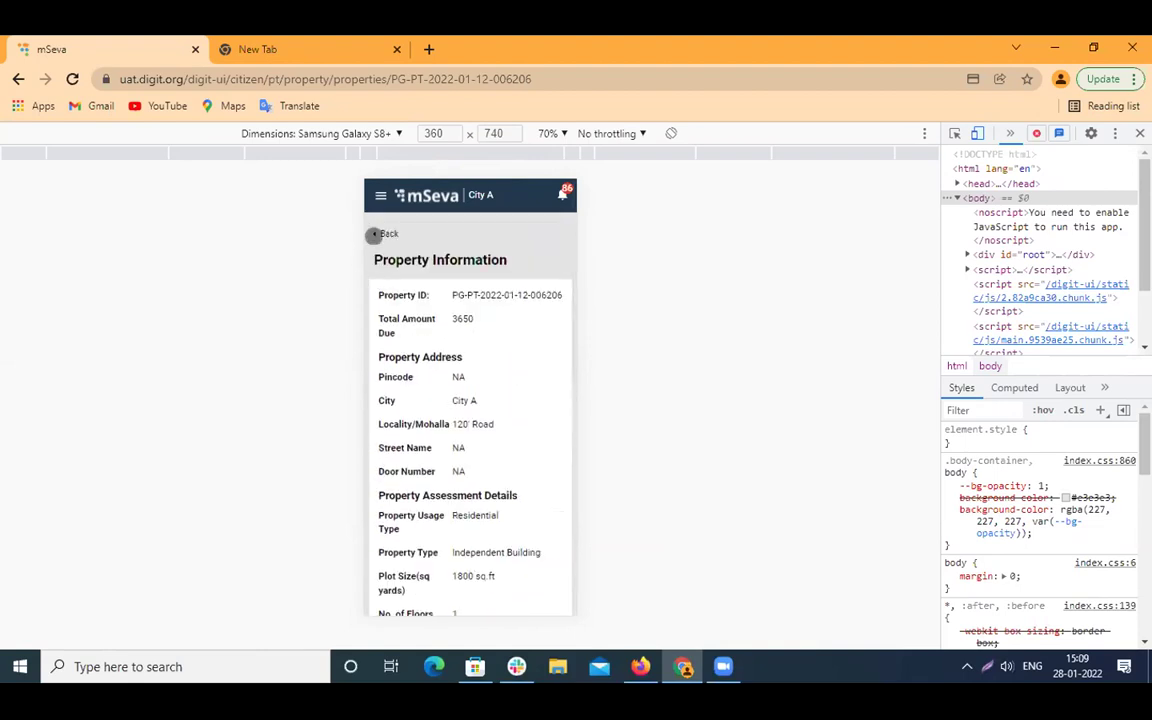
{"action": "left_click", "coordinate": [378, 233]}
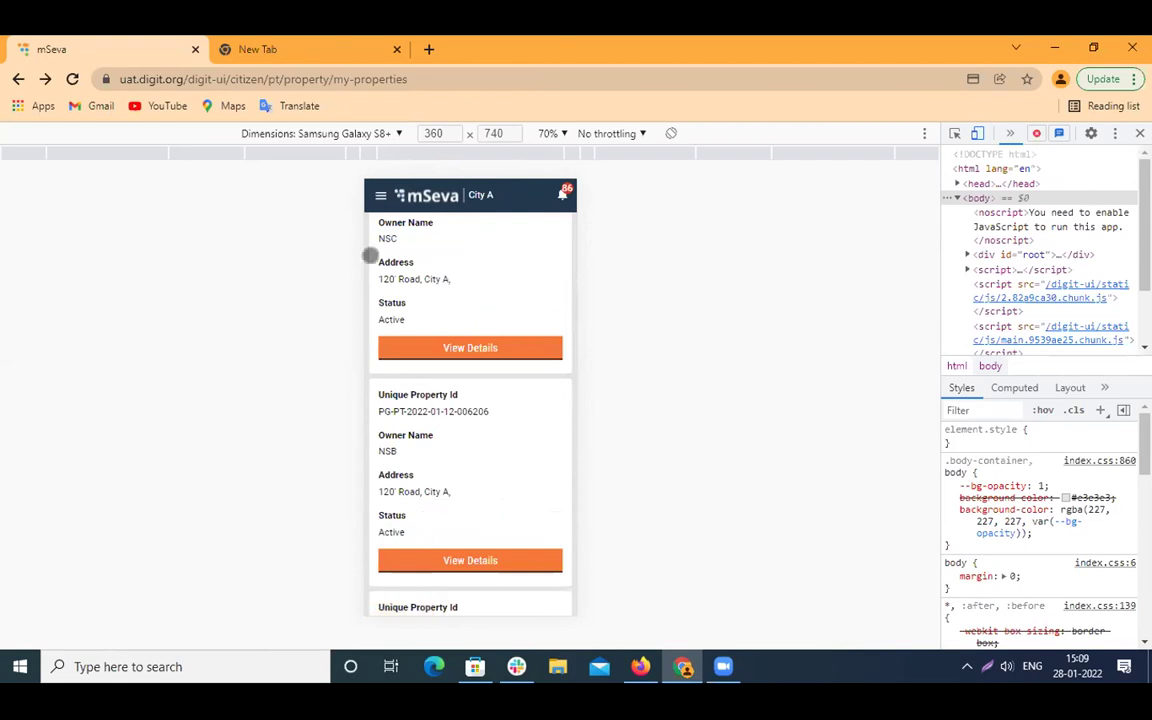
- Go back from the Your Properties list to the all-services page
{"action": "scroll", "coordinate": [452, 275], "scroll_direction": "up", "scroll_amount": 3}
{"action": "scroll", "coordinate": [453, 276], "scroll_direction": "up", "scroll_amount": 3}
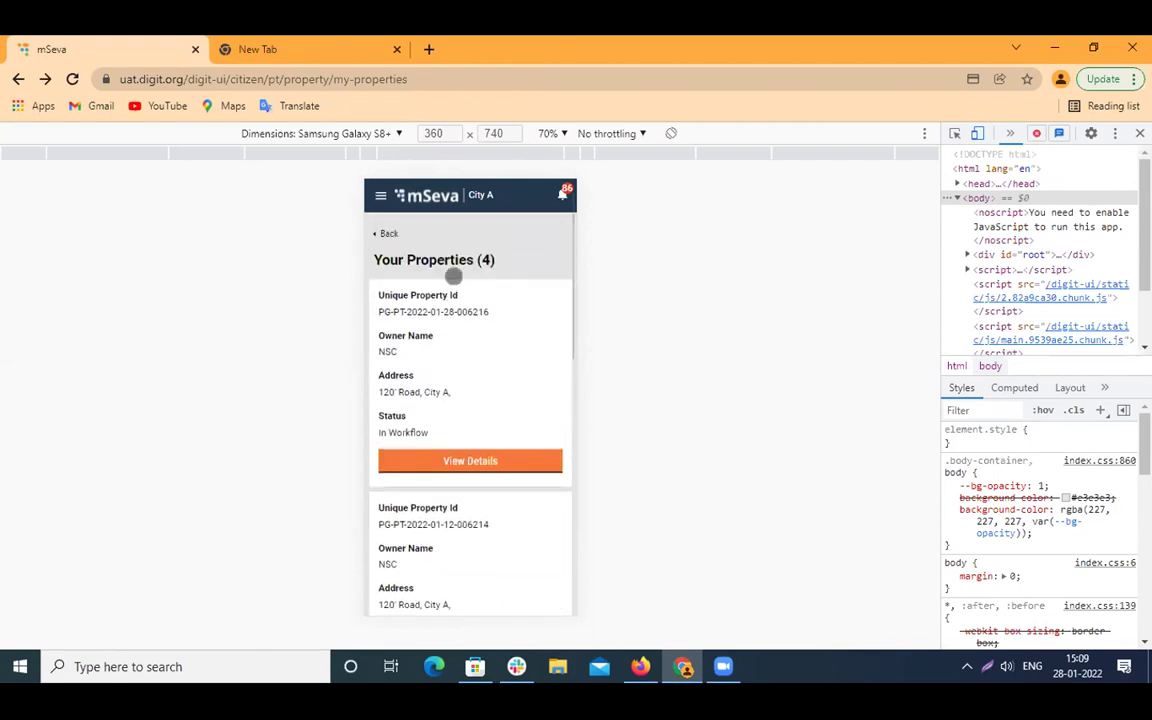
{"action": "left_click", "coordinate": [386, 234]}
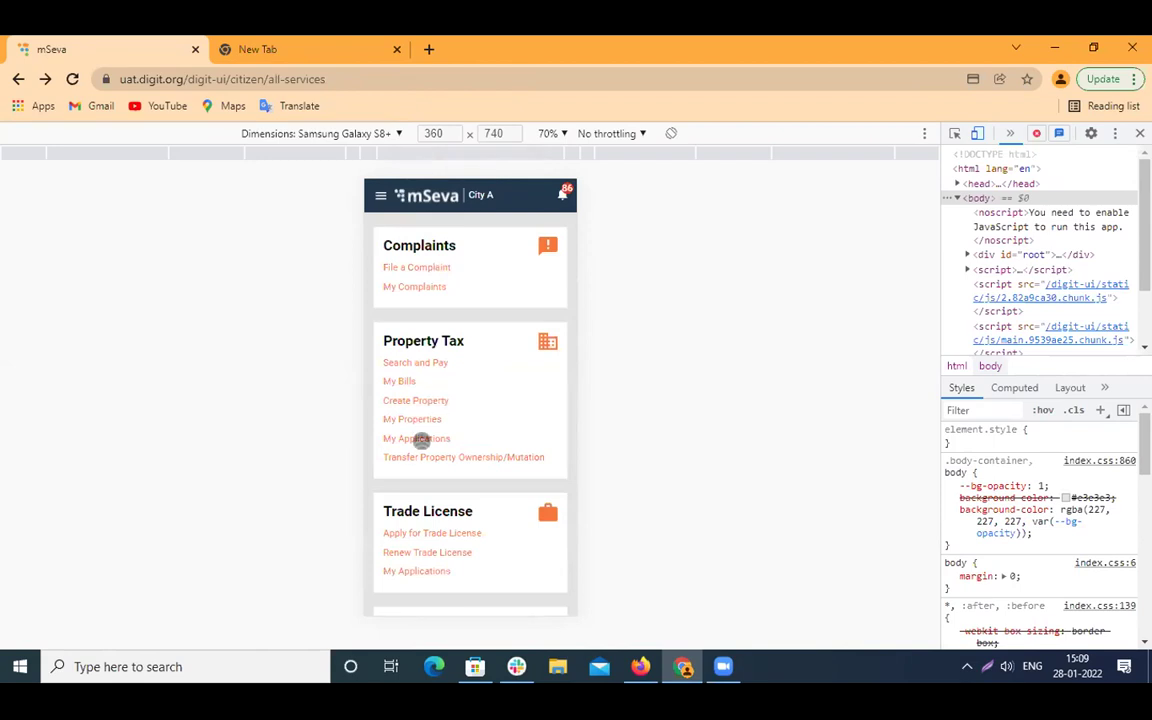
- Check My Applications under Property Tax, then start a new Create Property registration
{"action": "left_click", "coordinate": [421, 439]}
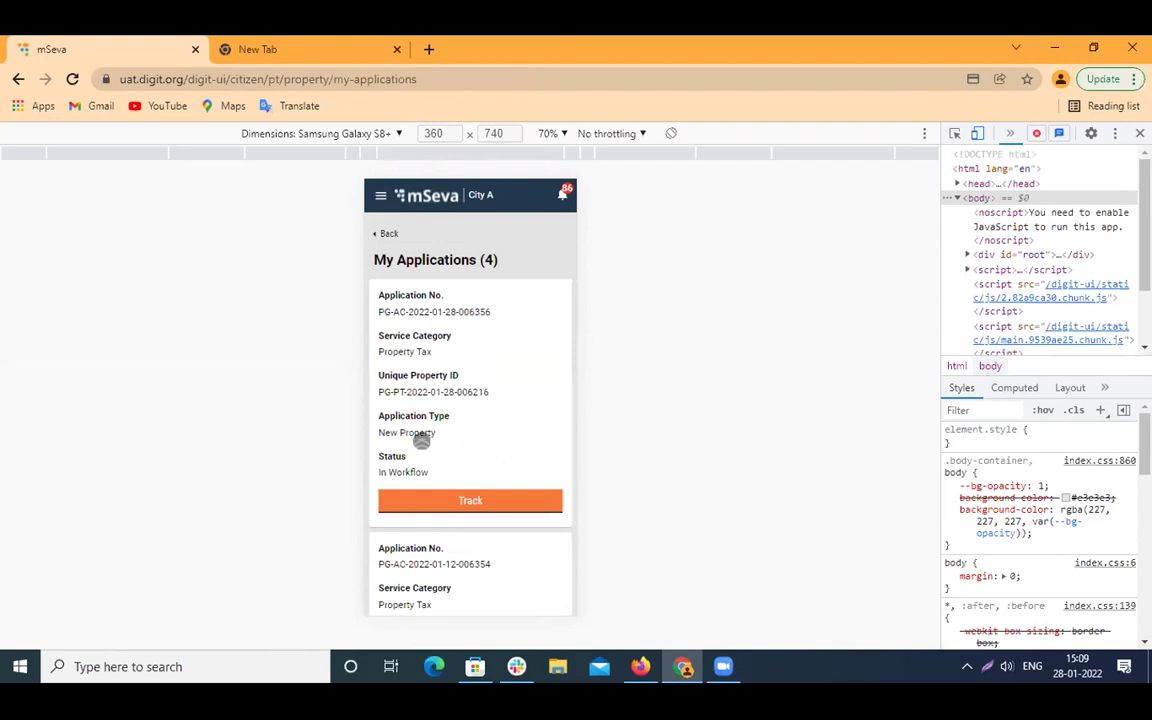
{"action": "left_click", "coordinate": [375, 234]}
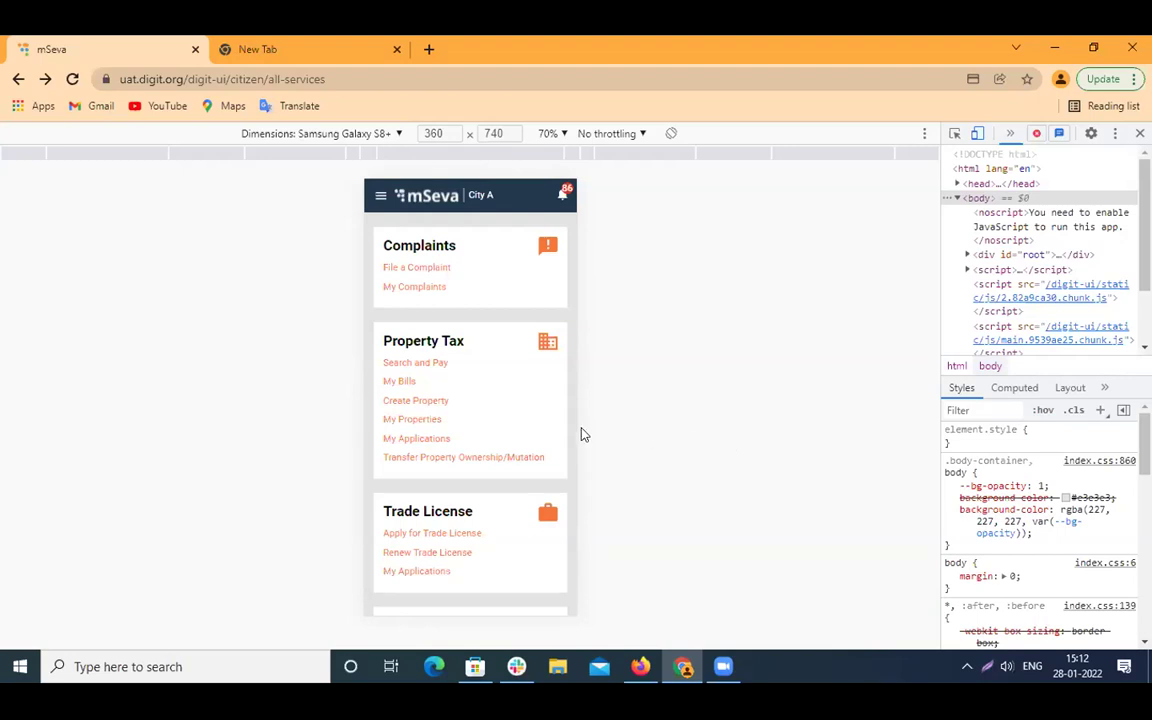
{"action": "left_click", "coordinate": [429, 399]}
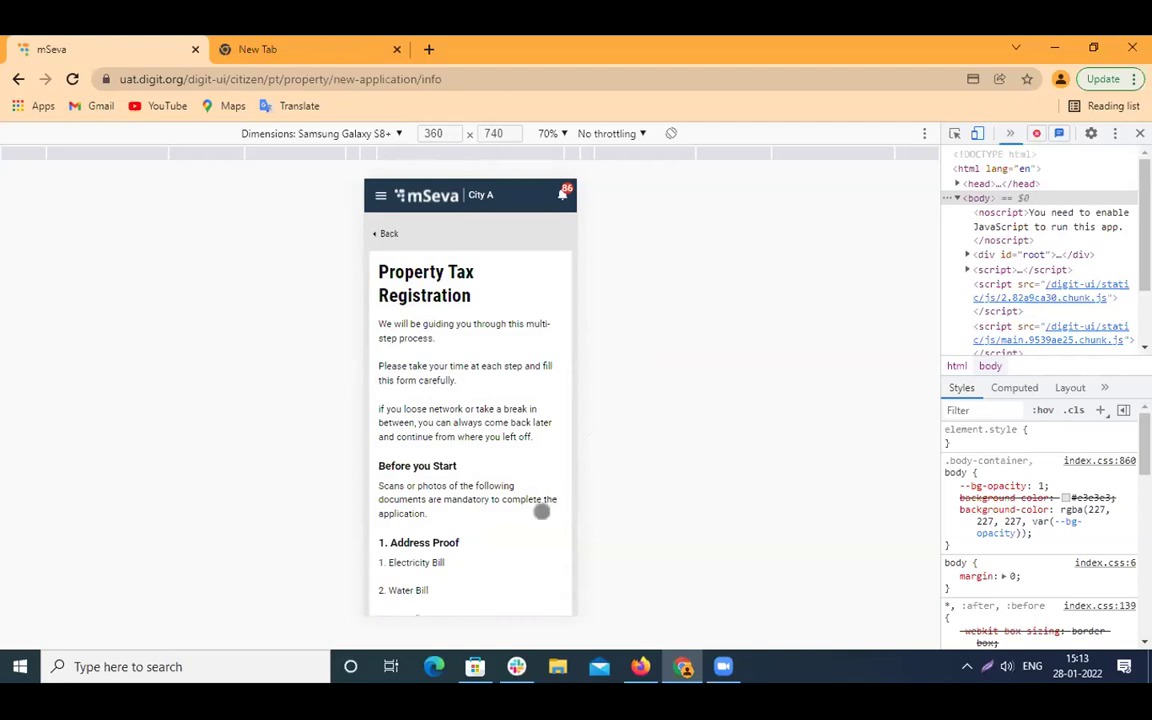
- Review the required documents, such as Electricity and Water Bill, and continue to the residential question
{"action": "scroll", "coordinate": [541, 511], "scroll_direction": "down", "scroll_amount": 3}
{"action": "scroll", "coordinate": [541, 511], "scroll_direction": "down", "scroll_amount": 3}
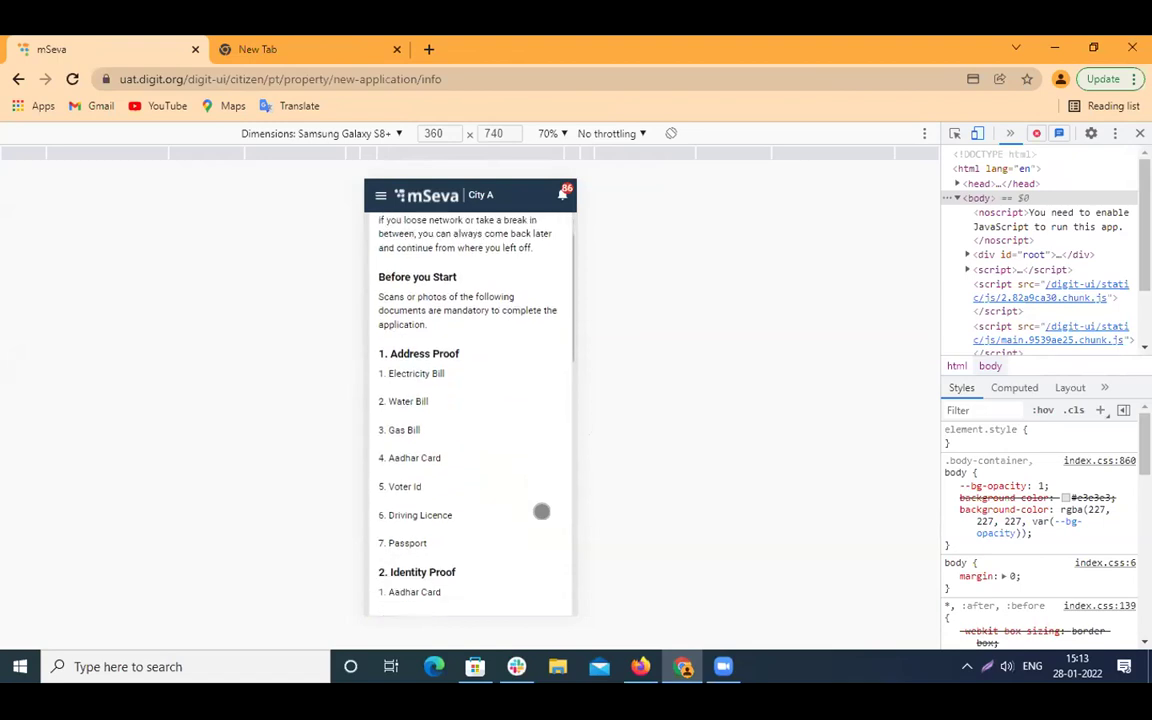
{"action": "scroll", "coordinate": [541, 511], "scroll_direction": "down", "scroll_amount": 5}
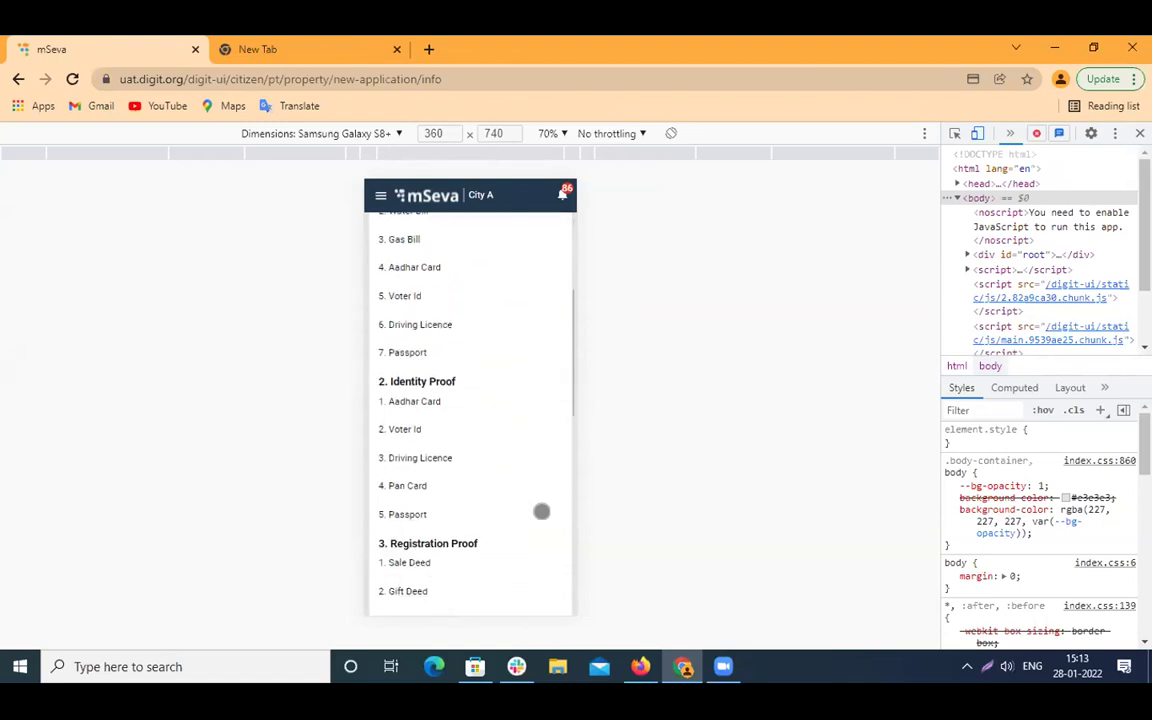
{"action": "scroll", "coordinate": [541, 511], "scroll_direction": "down", "scroll_amount": 5}
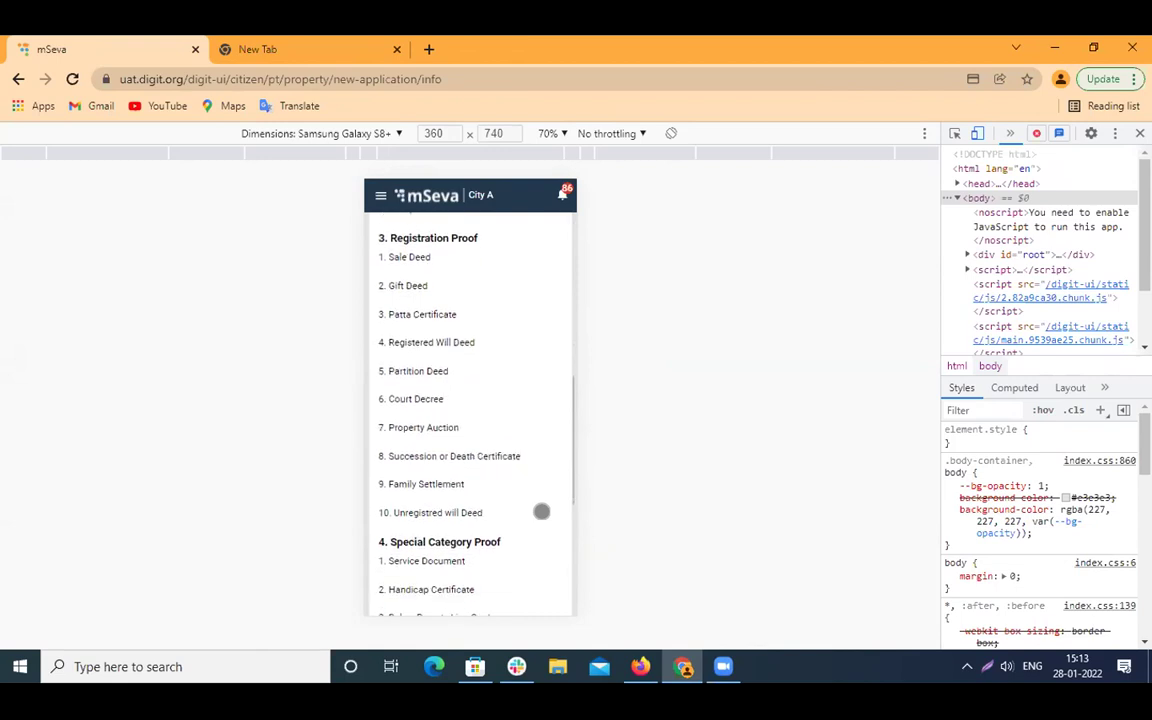
{"action": "scroll", "coordinate": [541, 511], "scroll_direction": "down", "scroll_amount": 6}
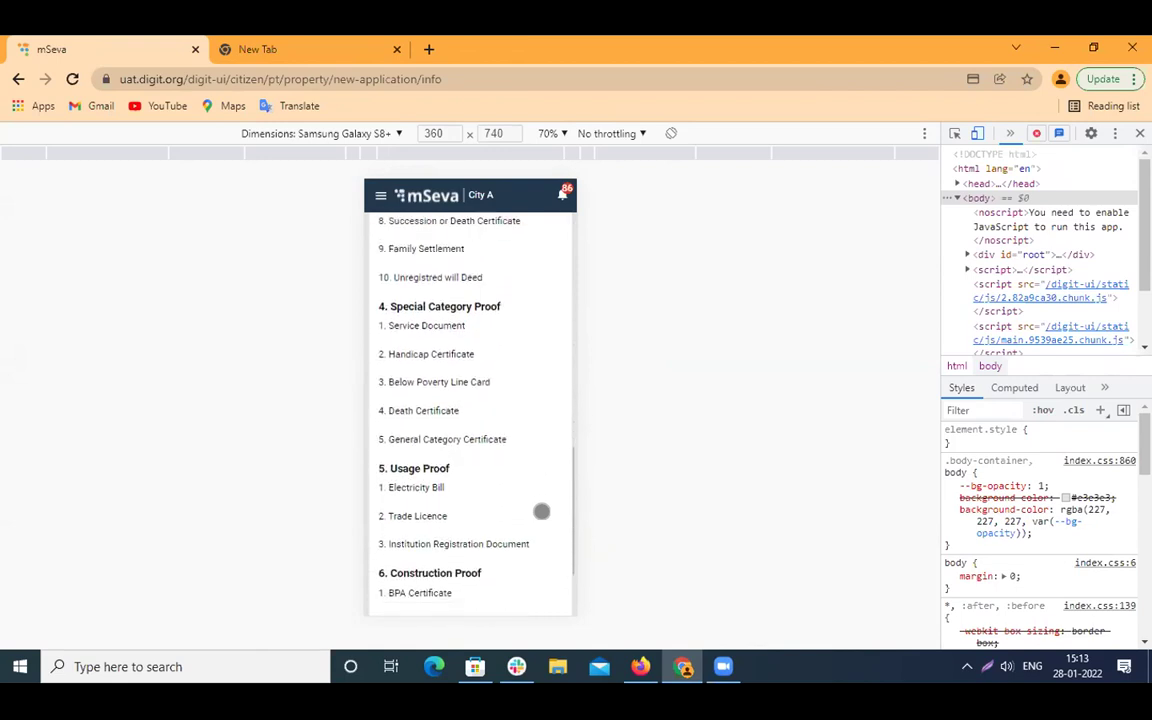
{"action": "scroll", "coordinate": [541, 511], "scroll_direction": "down", "scroll_amount": 3}
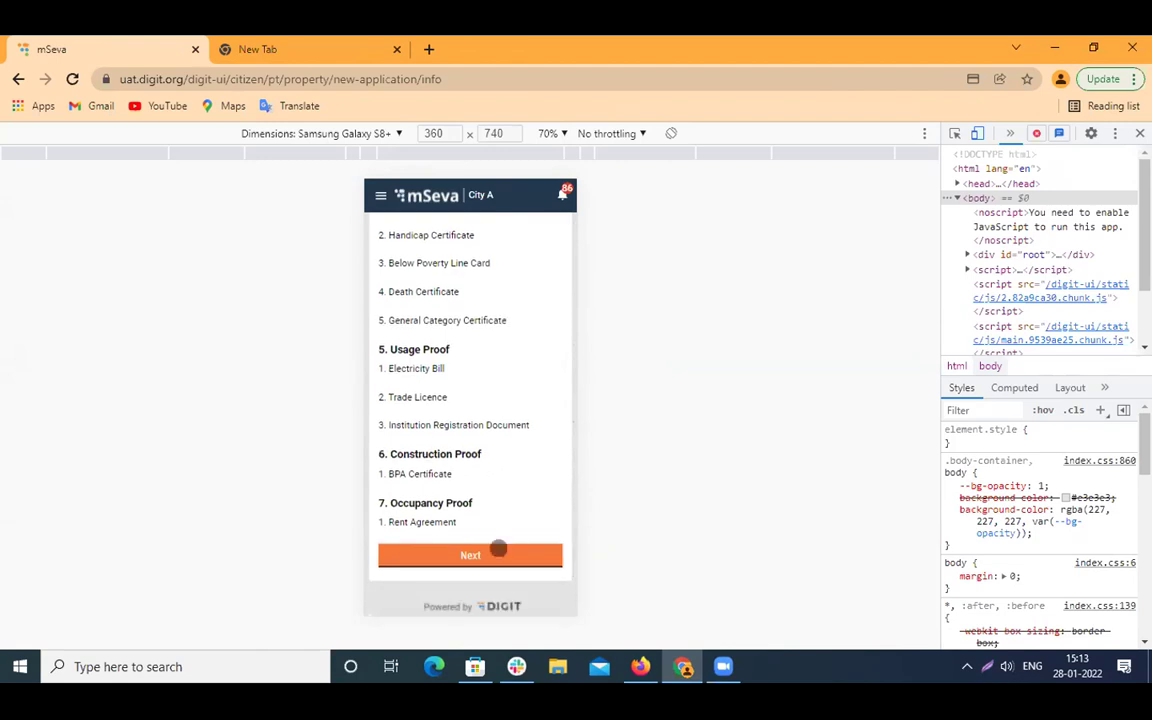
{"action": "left_click", "coordinate": [489, 556]}
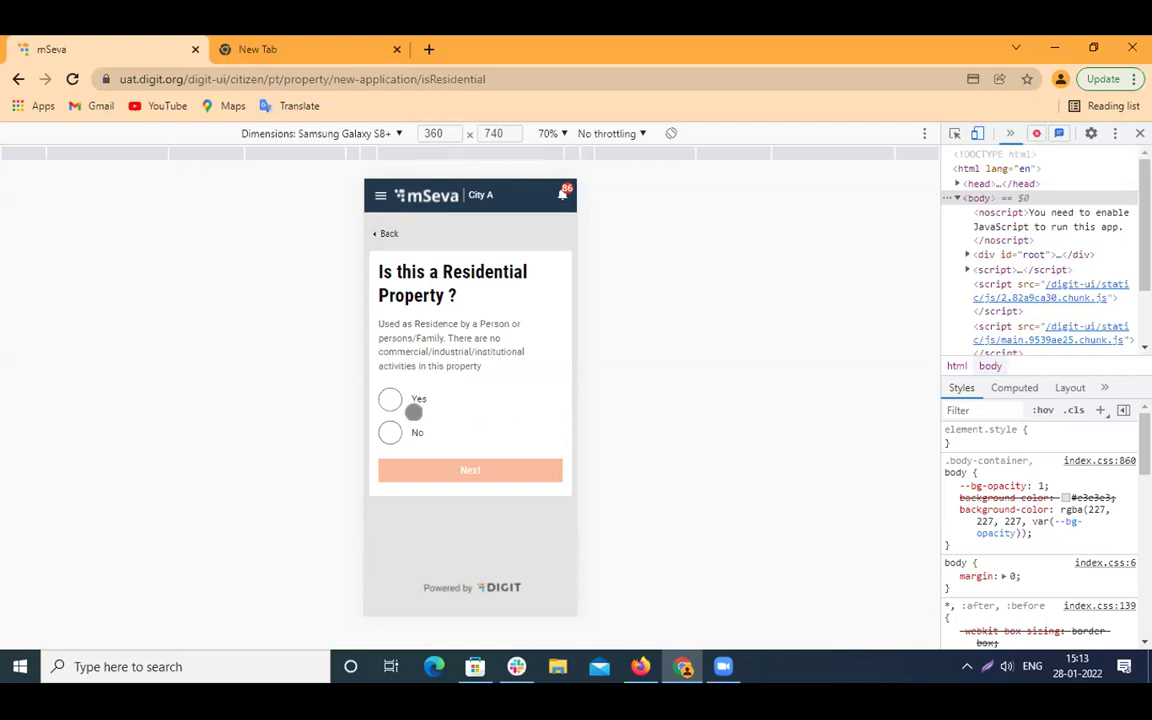
- Record the property as residential, Independent Building, Ground Floor Only, with no basement
{"action": "left_click", "coordinate": [390, 400]}
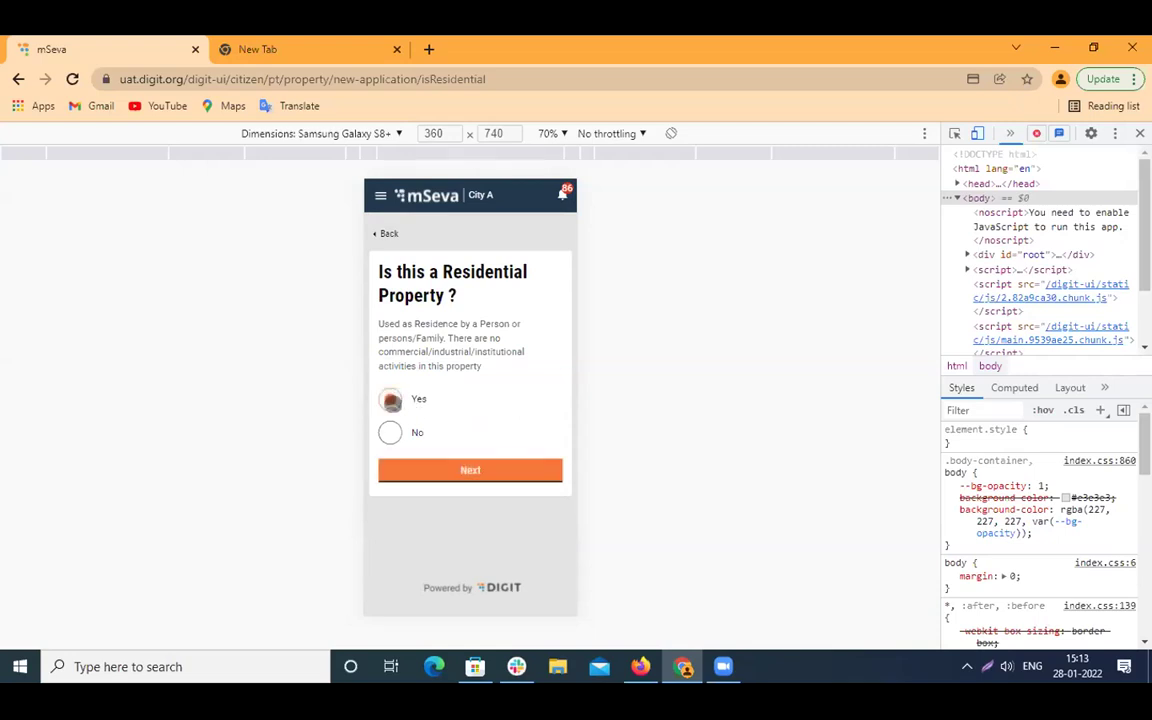
{"action": "left_click", "coordinate": [458, 469]}
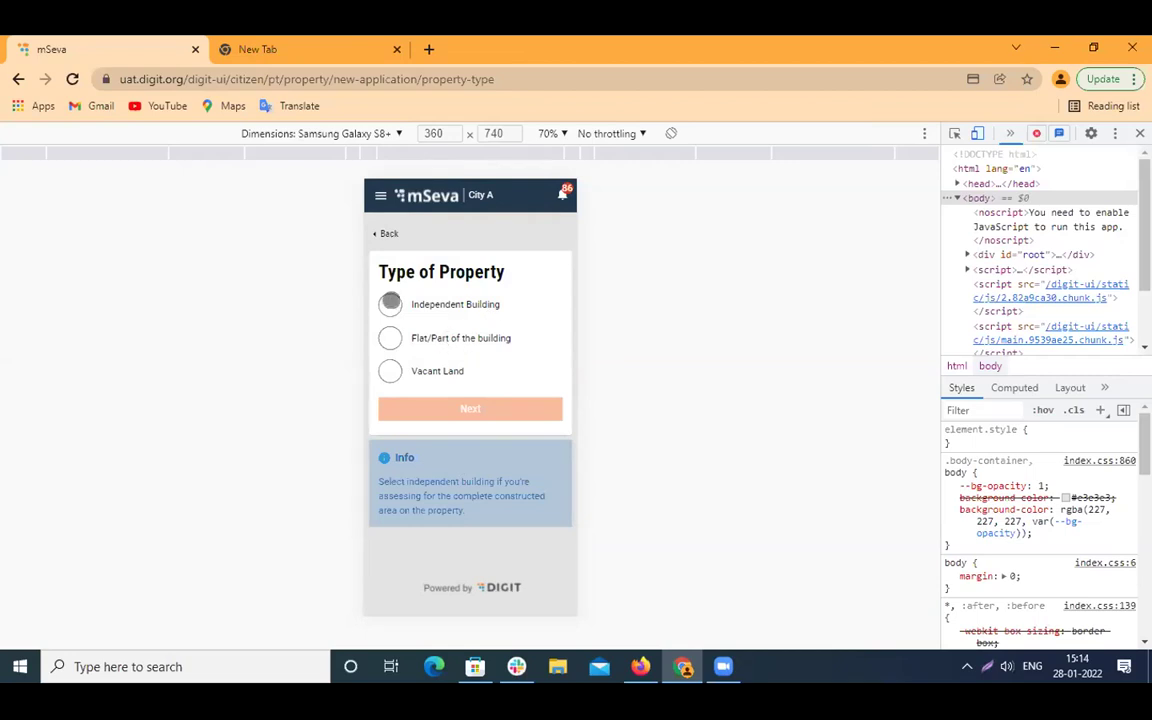
{"action": "left_click", "coordinate": [390, 302]}
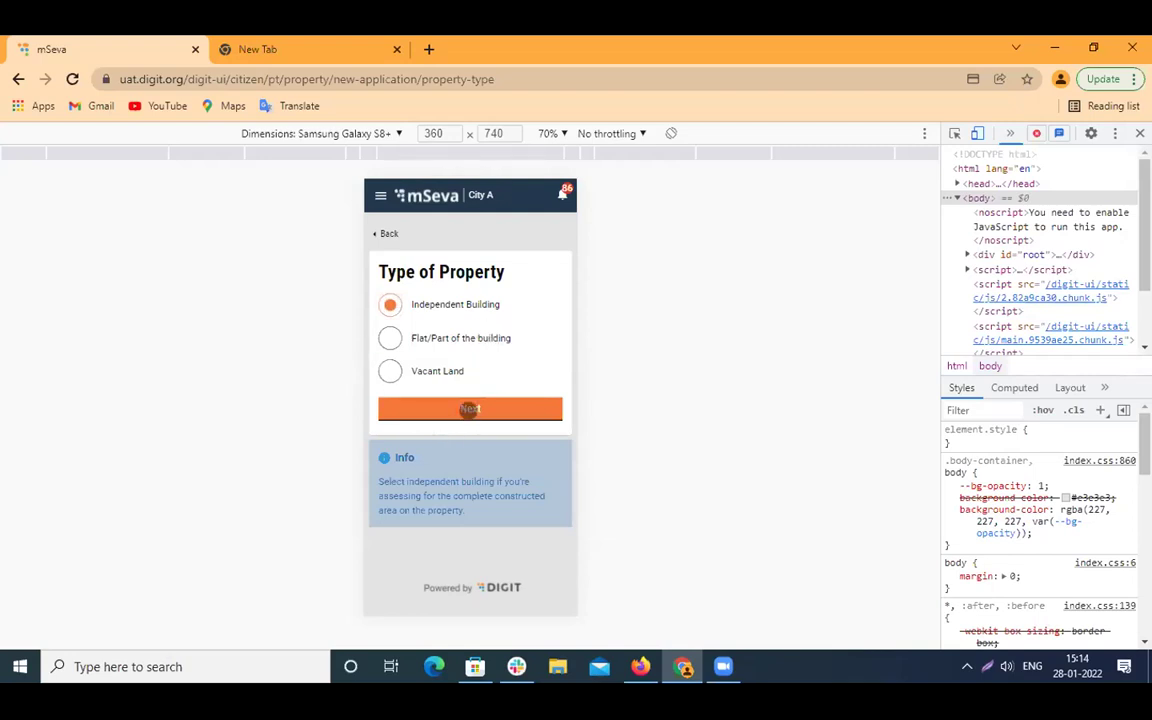
{"action": "left_click", "coordinate": [470, 409]}
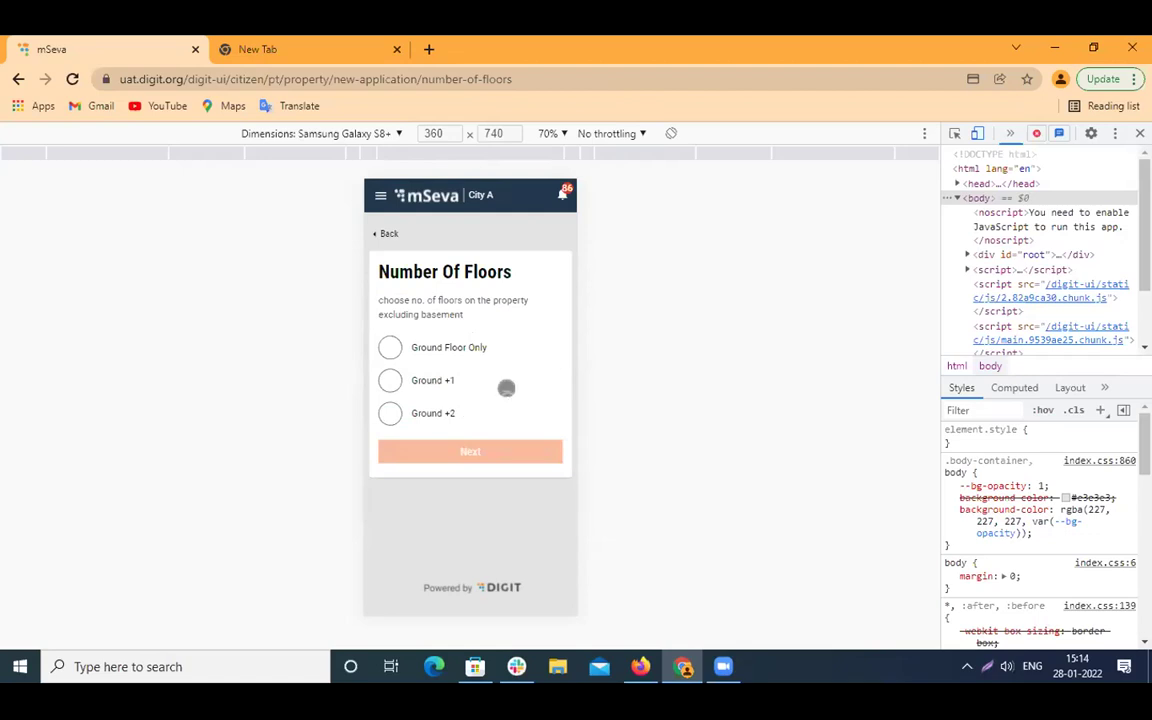
{"action": "left_click", "coordinate": [390, 347]}
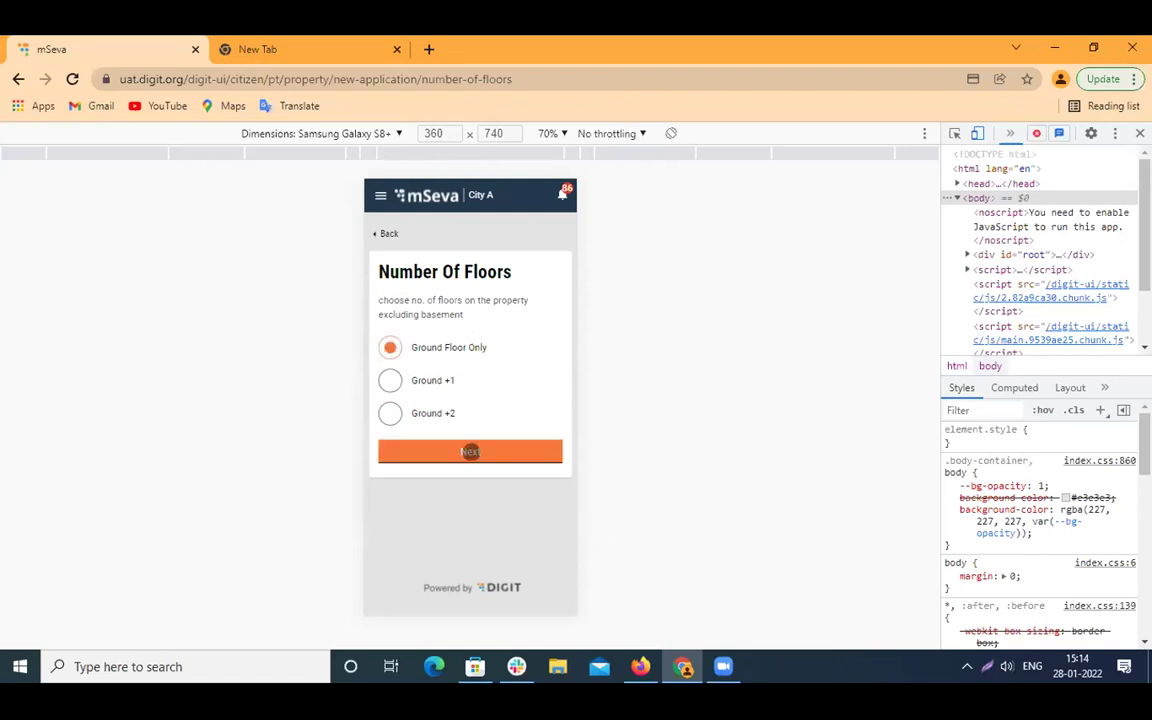
{"action": "left_click", "coordinate": [470, 451]}
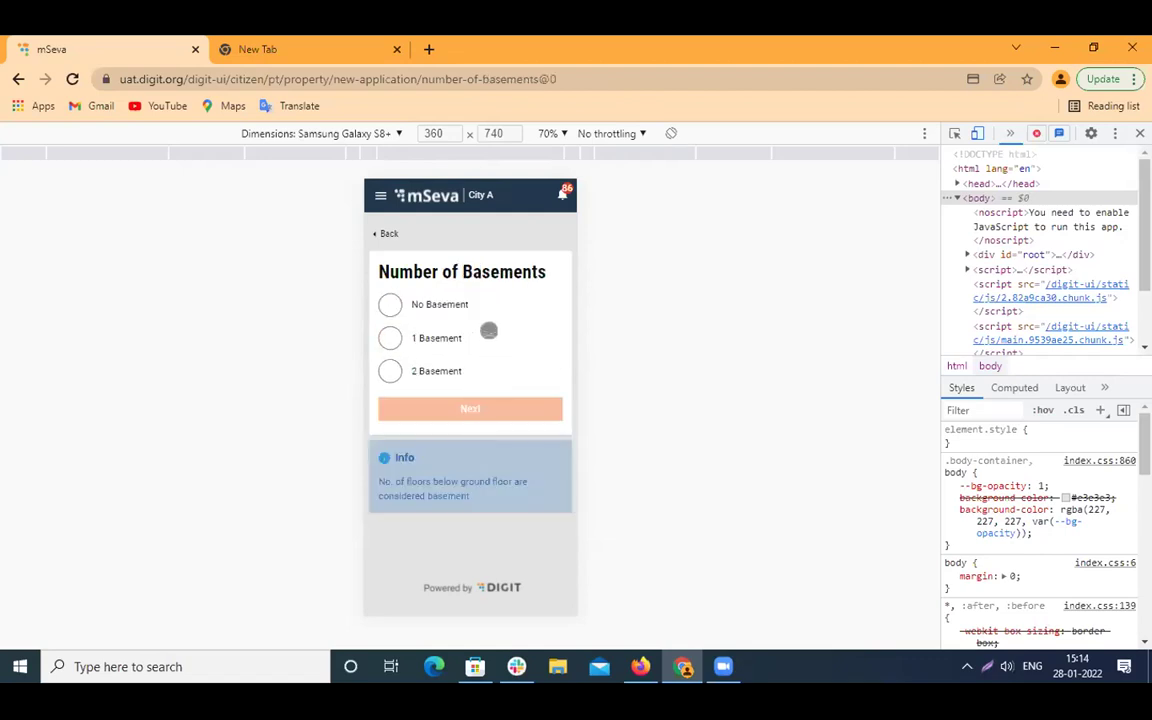
{"action": "left_click", "coordinate": [390, 304]}
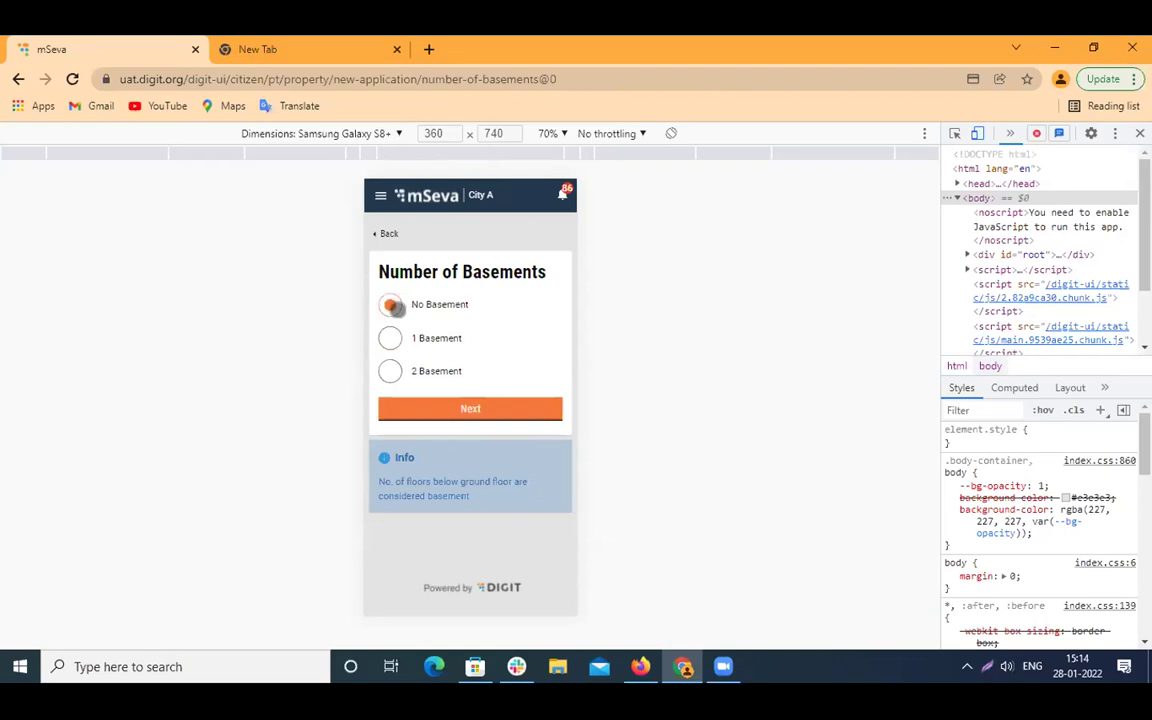
{"action": "left_click", "coordinate": [478, 408]}
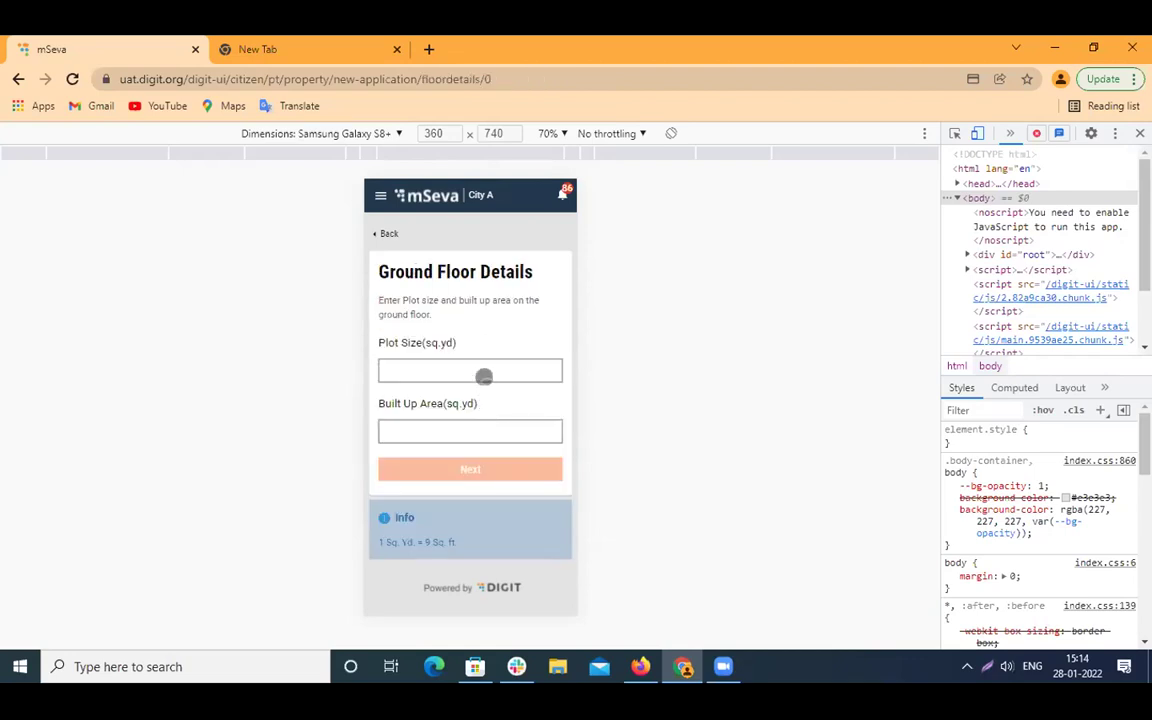
- Enter 200 sq.yd as the ground floor plot size and built-up area
{"action": "left_click", "coordinate": [484, 375]}
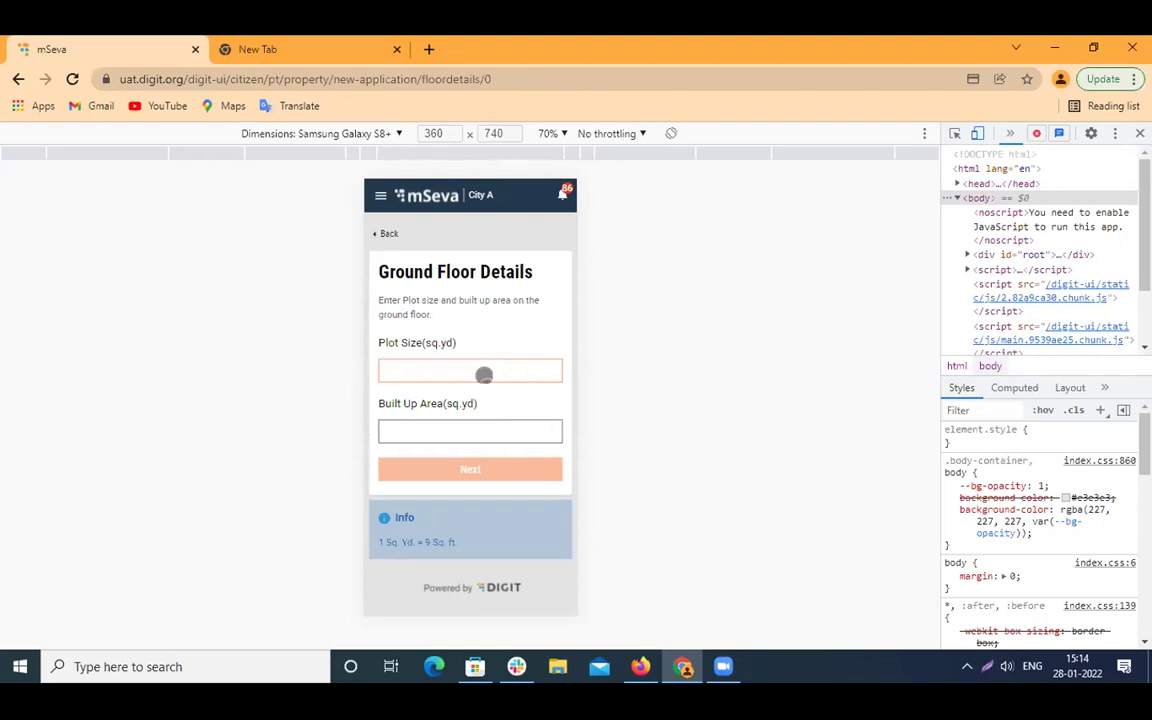
{"action": "type", "text": "200"}
{"action": "left_click", "coordinate": [469, 431]}
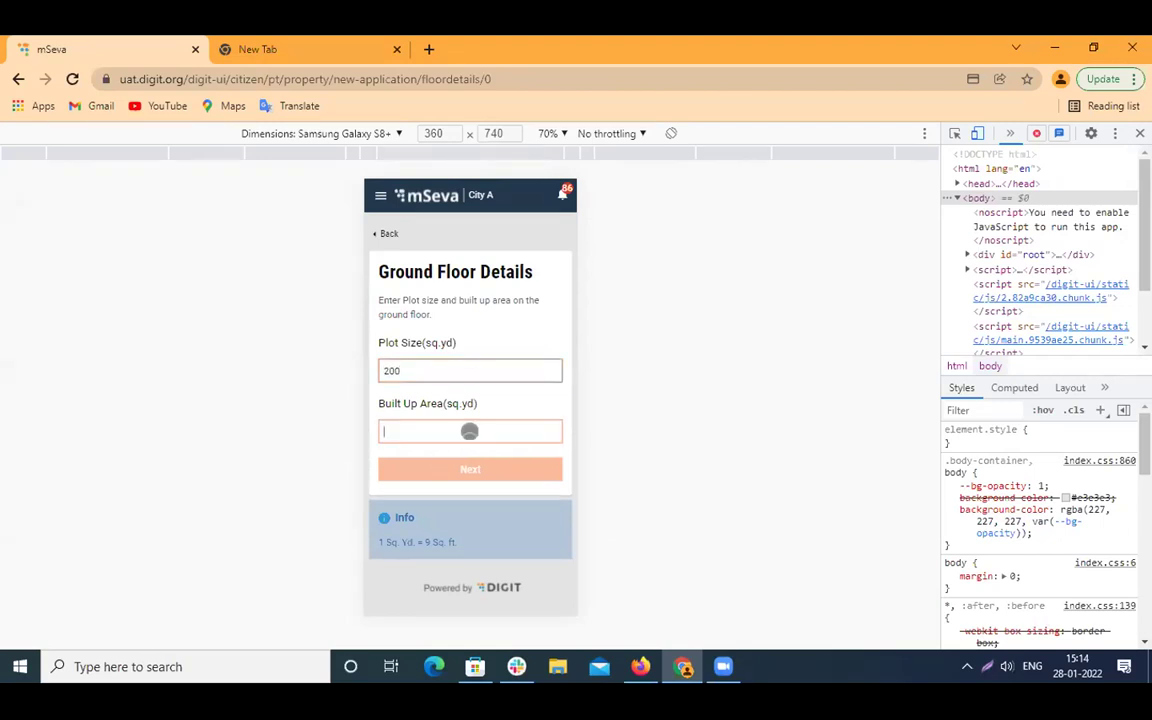
{"action": "type", "text": "200"}
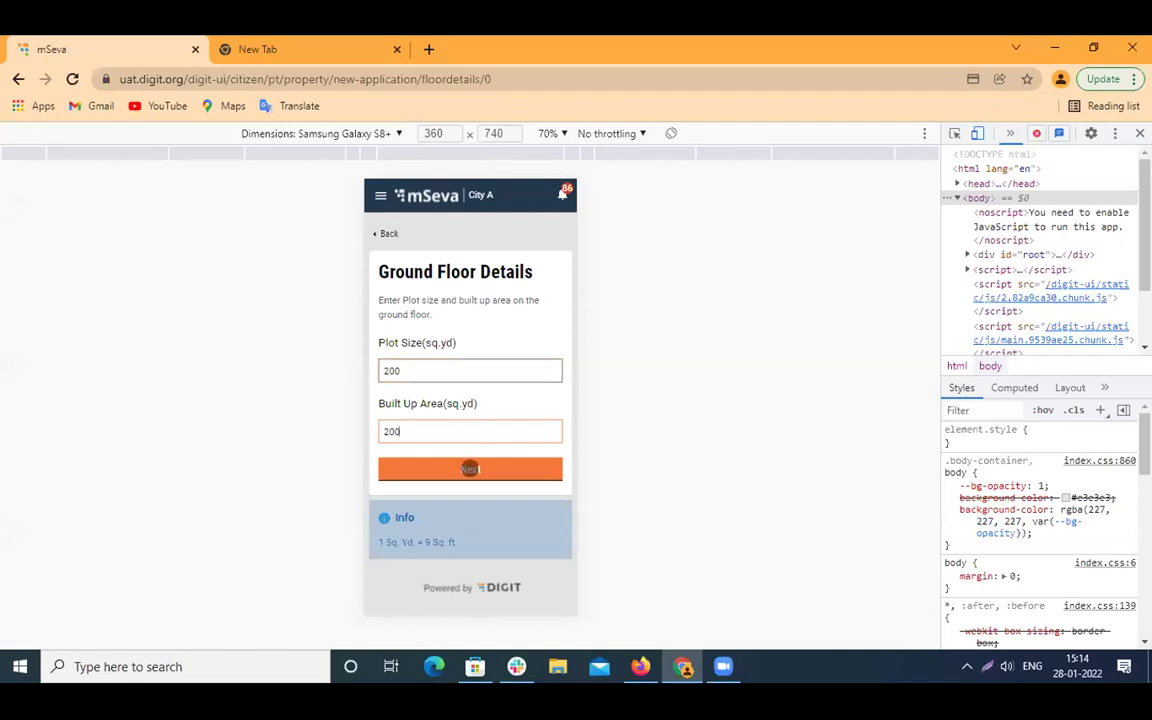
{"action": "left_click", "coordinate": [470, 469]}
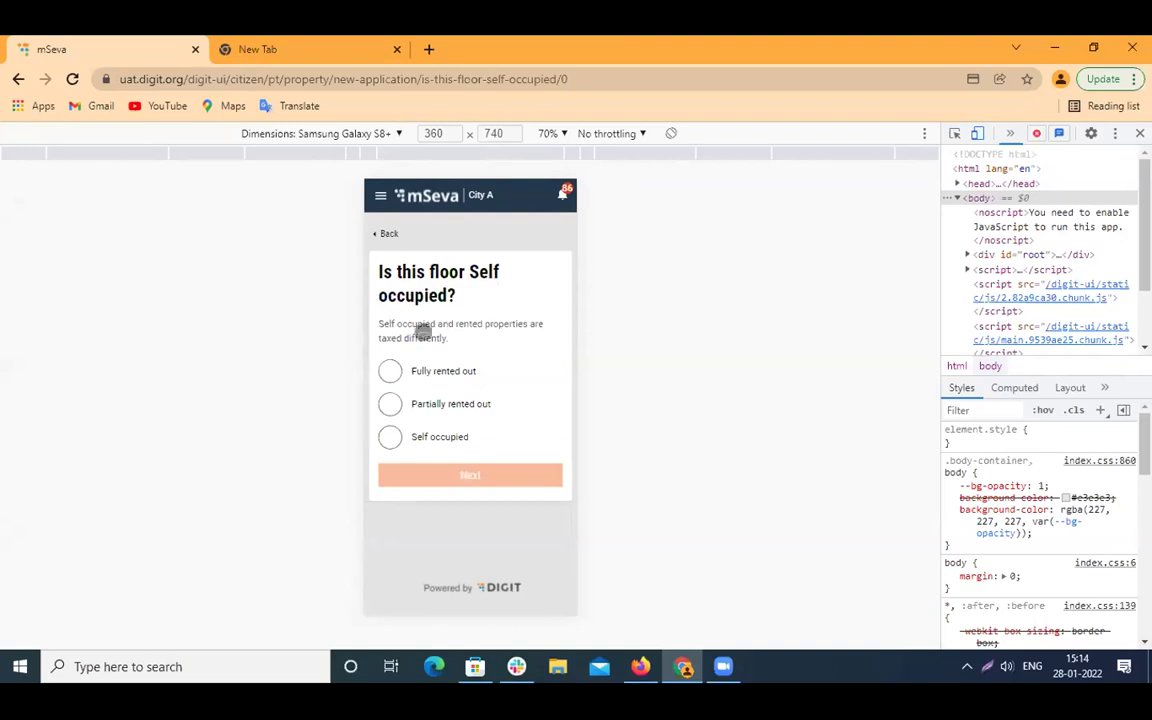
- Mark the ground floor as self occupied, with no part unoccupied
{"action": "left_click", "coordinate": [388, 436]}
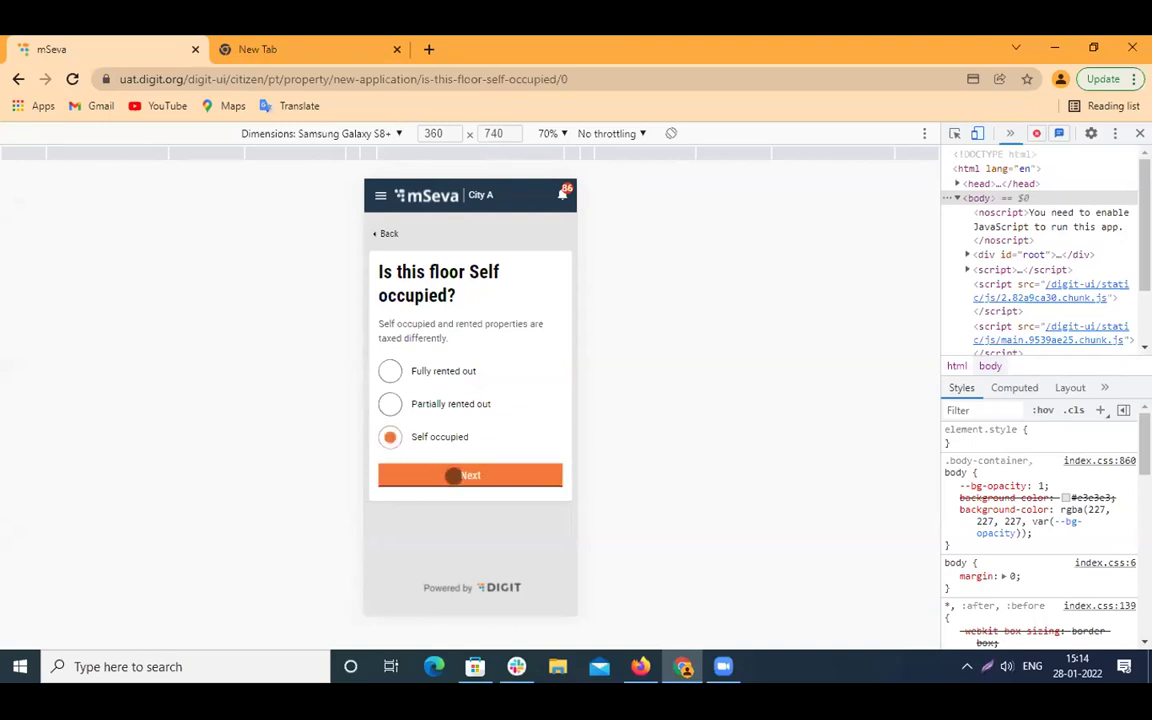
{"action": "left_click", "coordinate": [455, 476]}
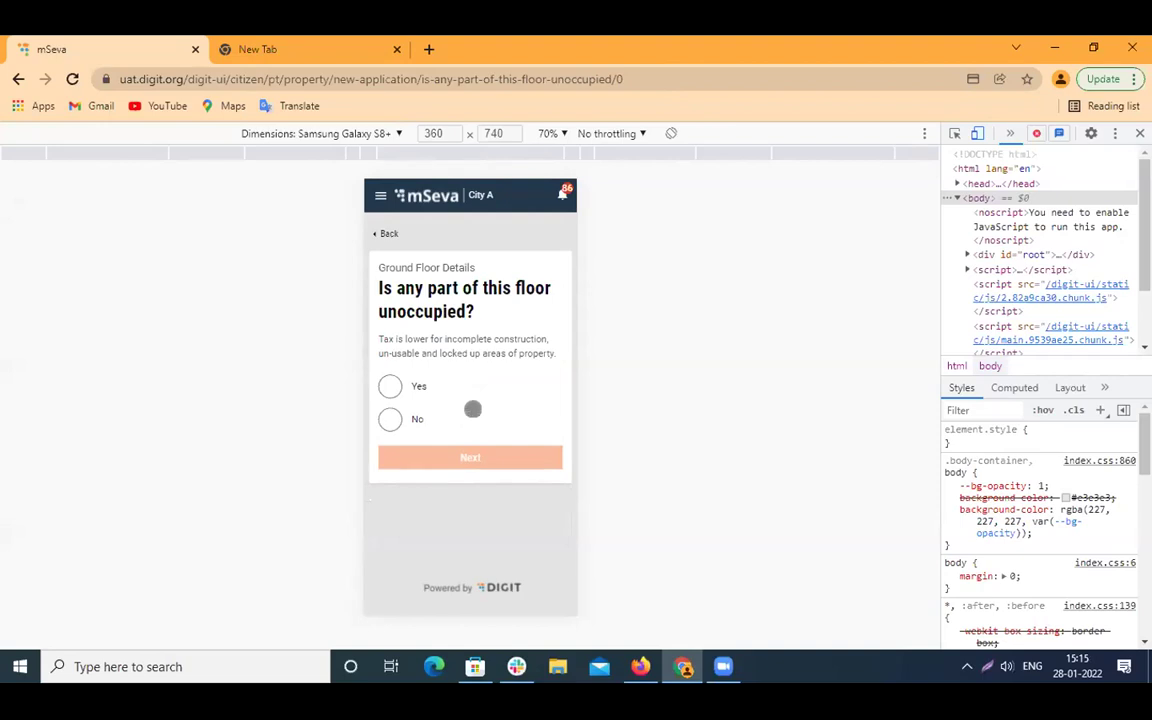
{"action": "left_click", "coordinate": [390, 418]}
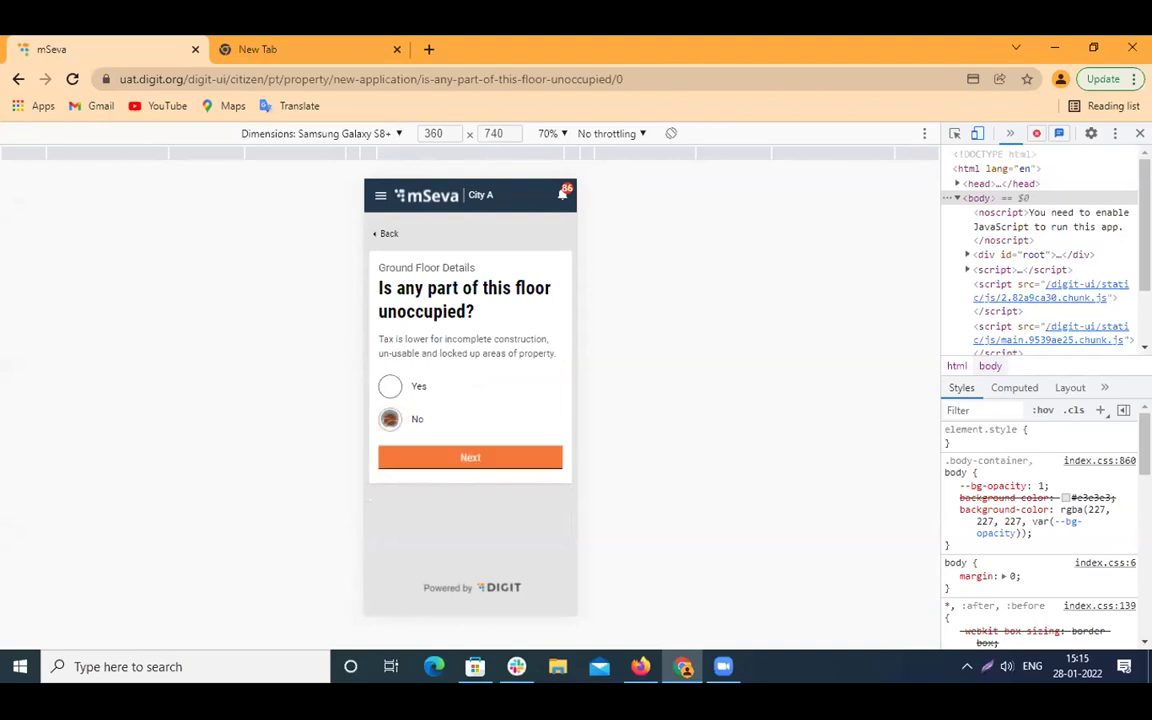
{"action": "left_click", "coordinate": [482, 458]}
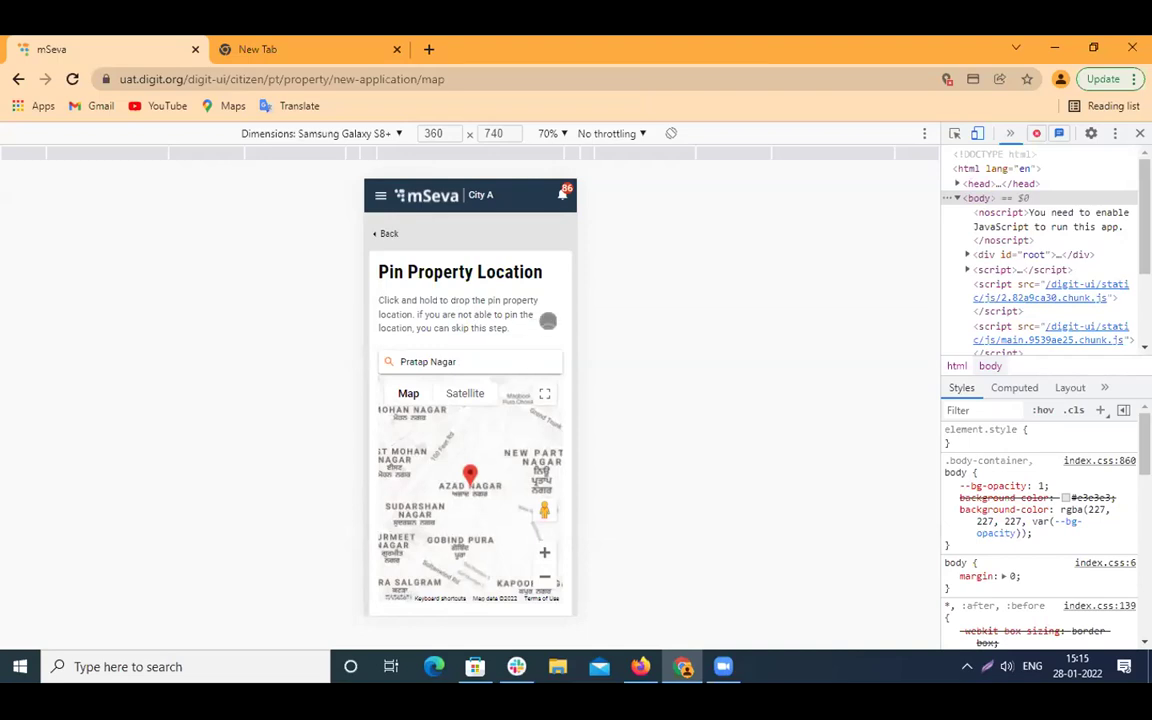
- Skip the map pin and pincode, and set the city to City A and locality to 120' Road
{"action": "scroll", "coordinate": [548, 320], "scroll_direction": "down", "scroll_amount": 2}
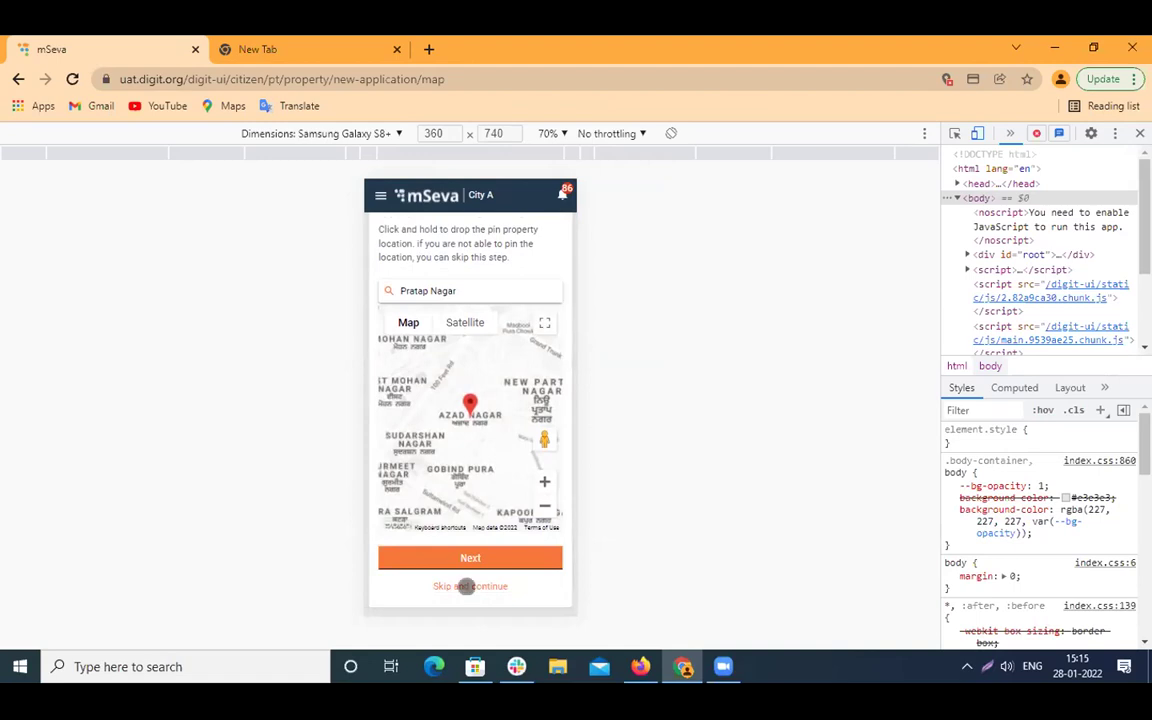
{"action": "left_click", "coordinate": [466, 587]}
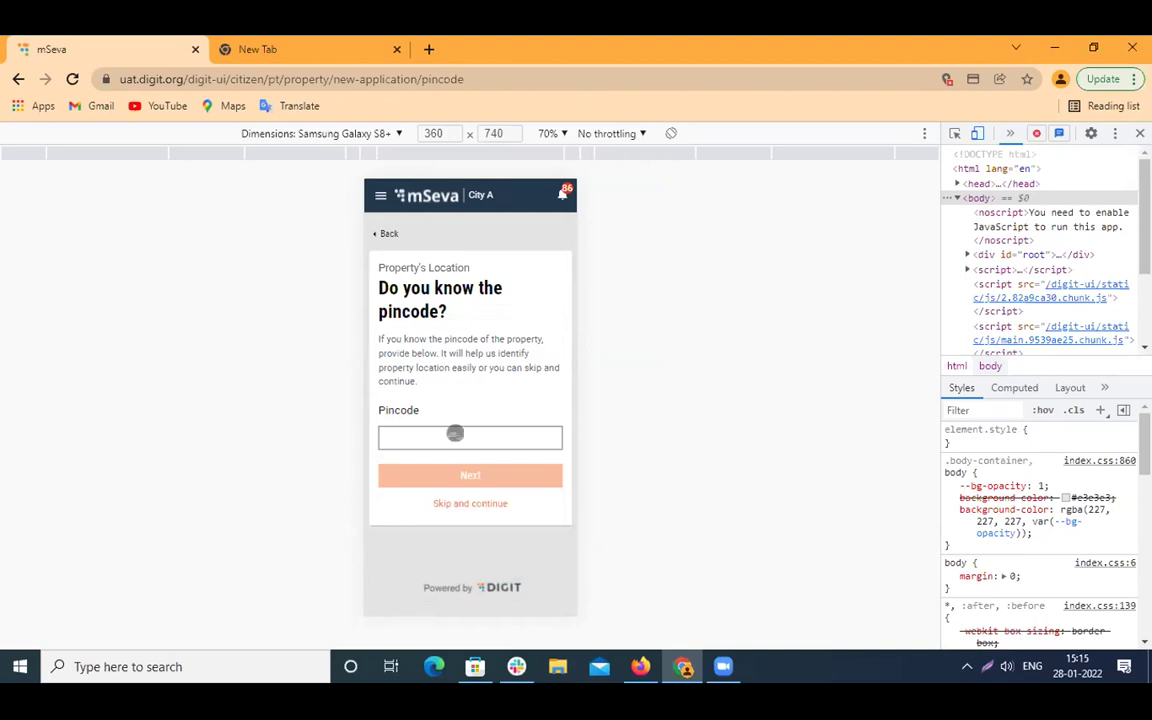
{"action": "left_click", "coordinate": [458, 503]}
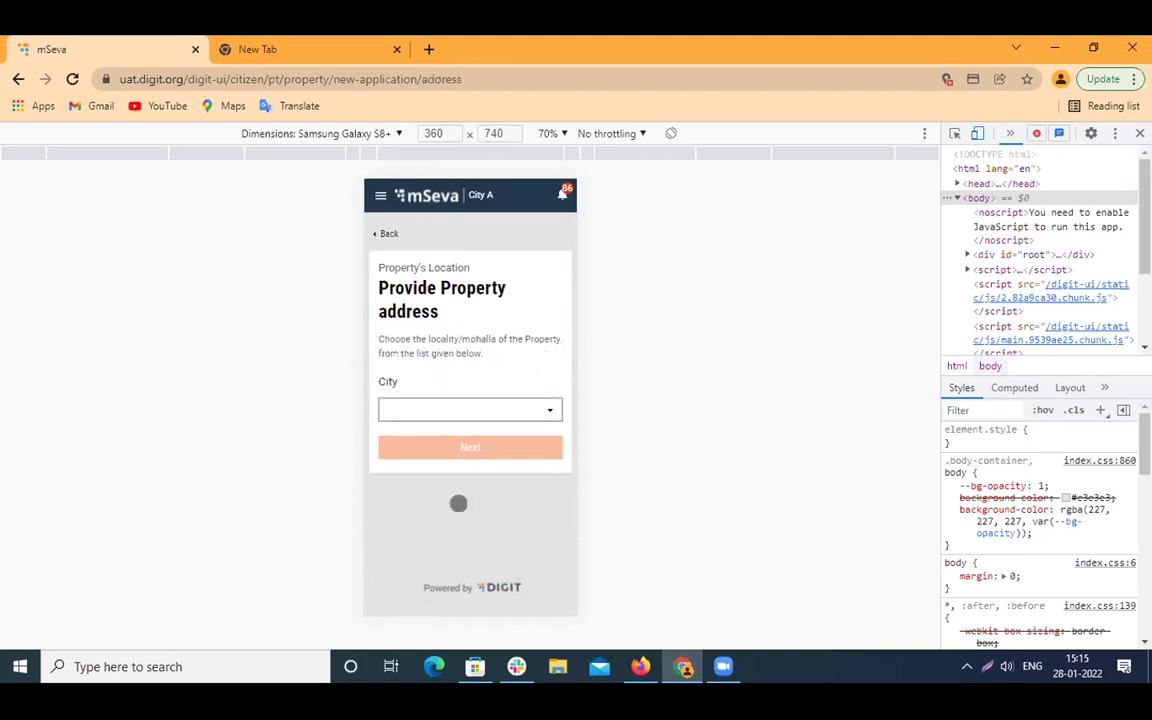
{"action": "left_click", "coordinate": [501, 406]}
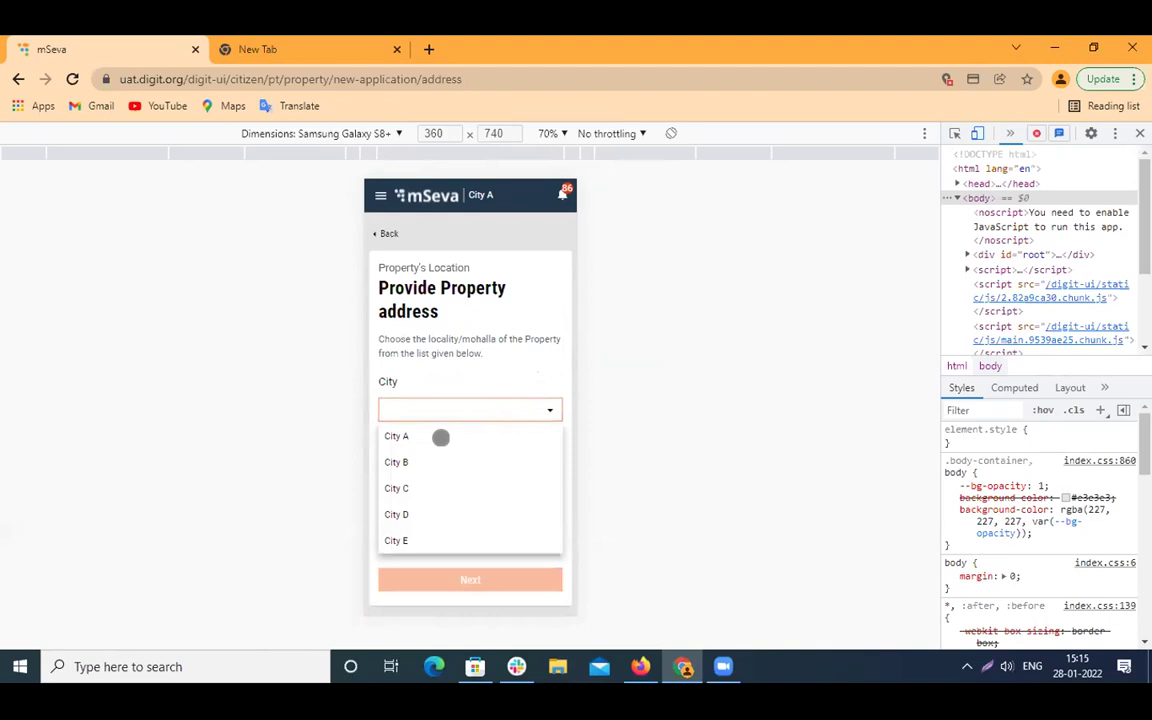
{"action": "left_click", "coordinate": [441, 437]}
{"action": "left_click", "coordinate": [459, 470]}
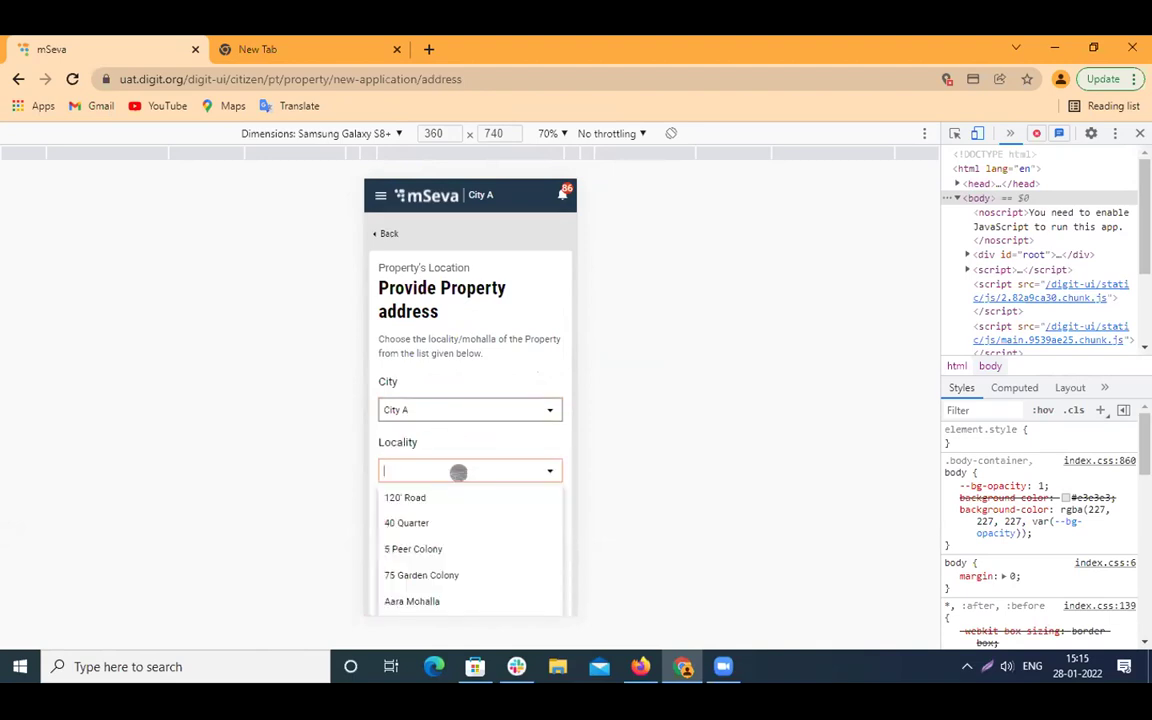
{"action": "type", "text": "120"}
{"action": "left_click", "coordinate": [391, 496]}
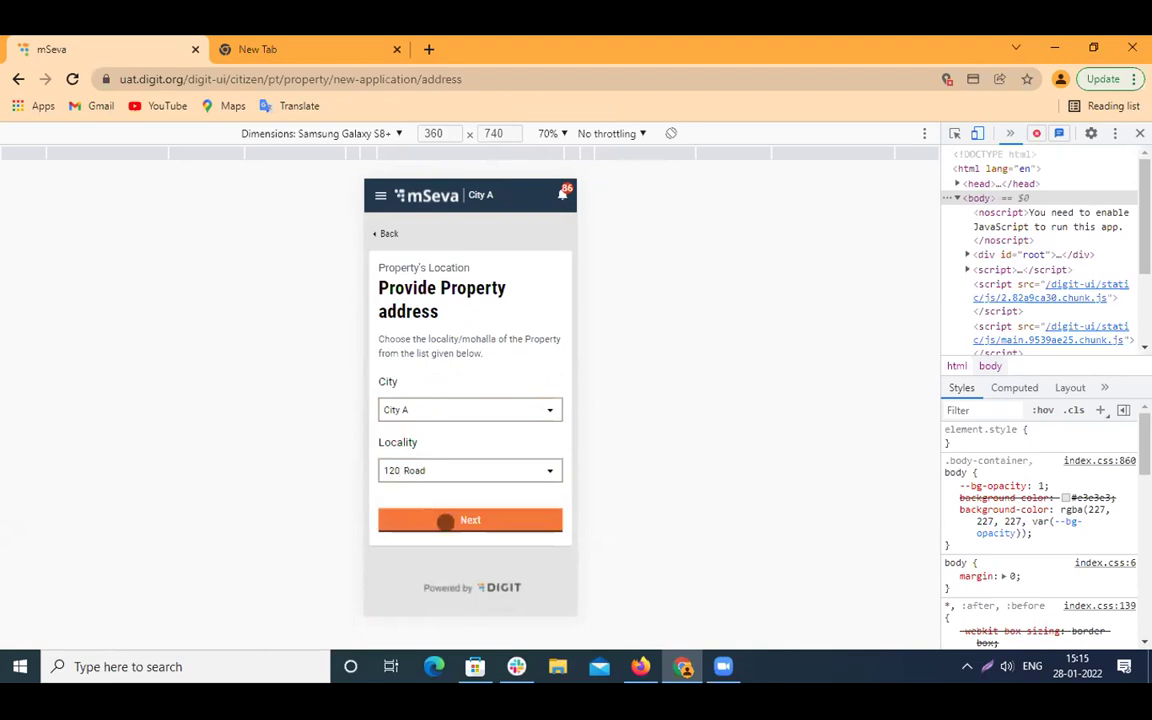
{"action": "left_click", "coordinate": [445, 521]}
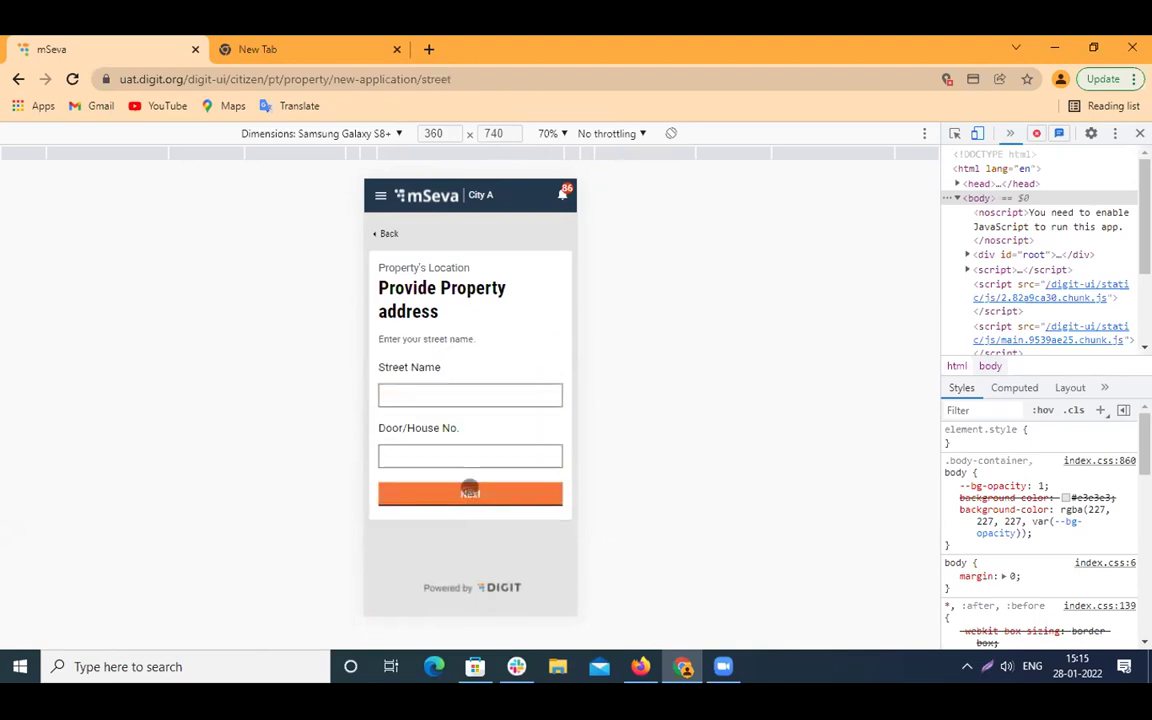
- Enter the street name and door number, then skip the landmark
{"action": "left_click", "coordinate": [481, 398]}
{"action": "type", "text": "myStreet"}
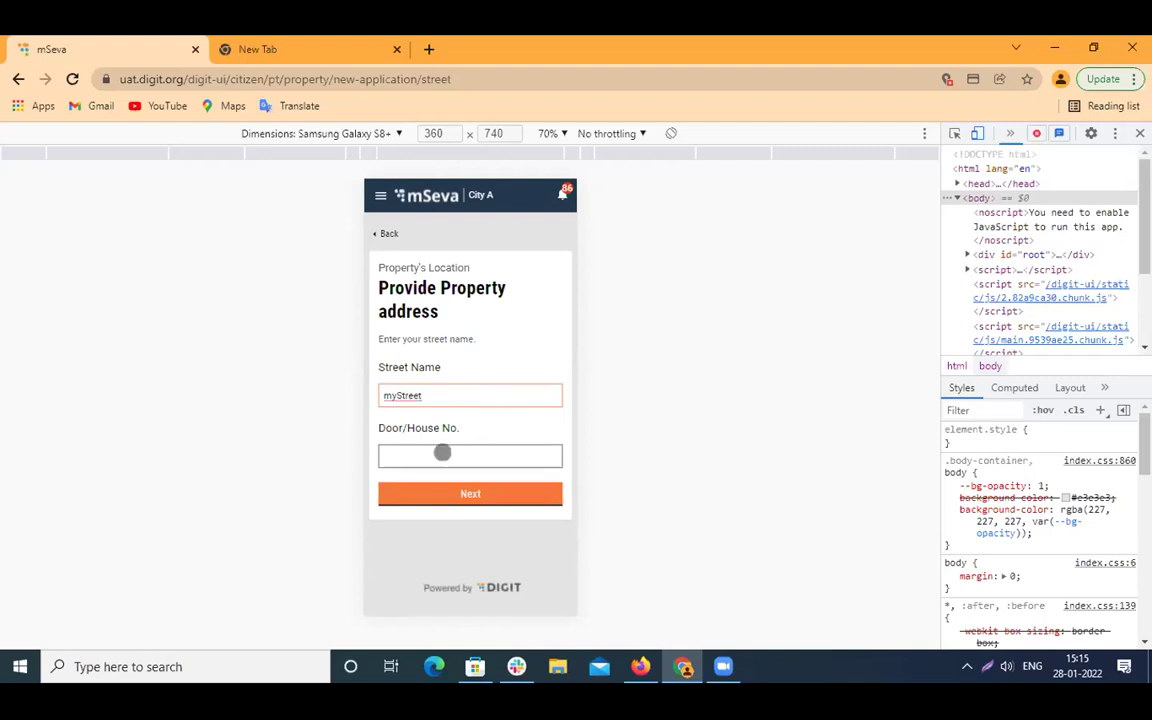
{"action": "left_click", "coordinate": [410, 456]}
{"action": "type", "text": "131/2"}
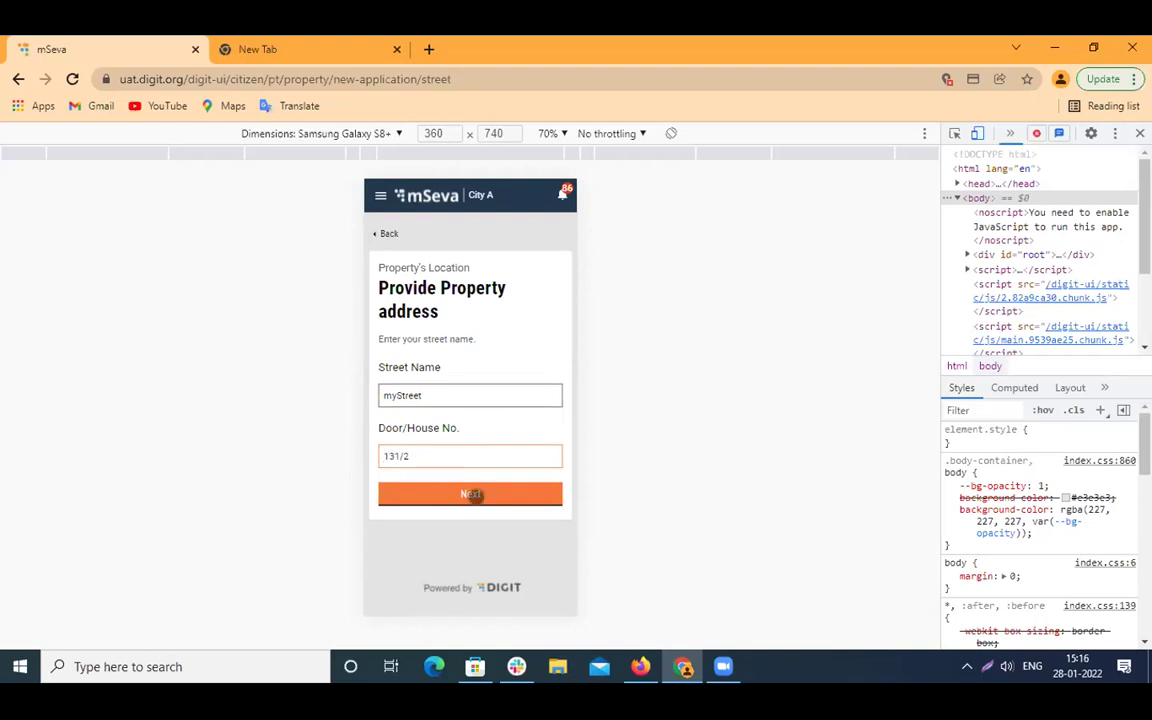
{"action": "left_click", "coordinate": [487, 496]}
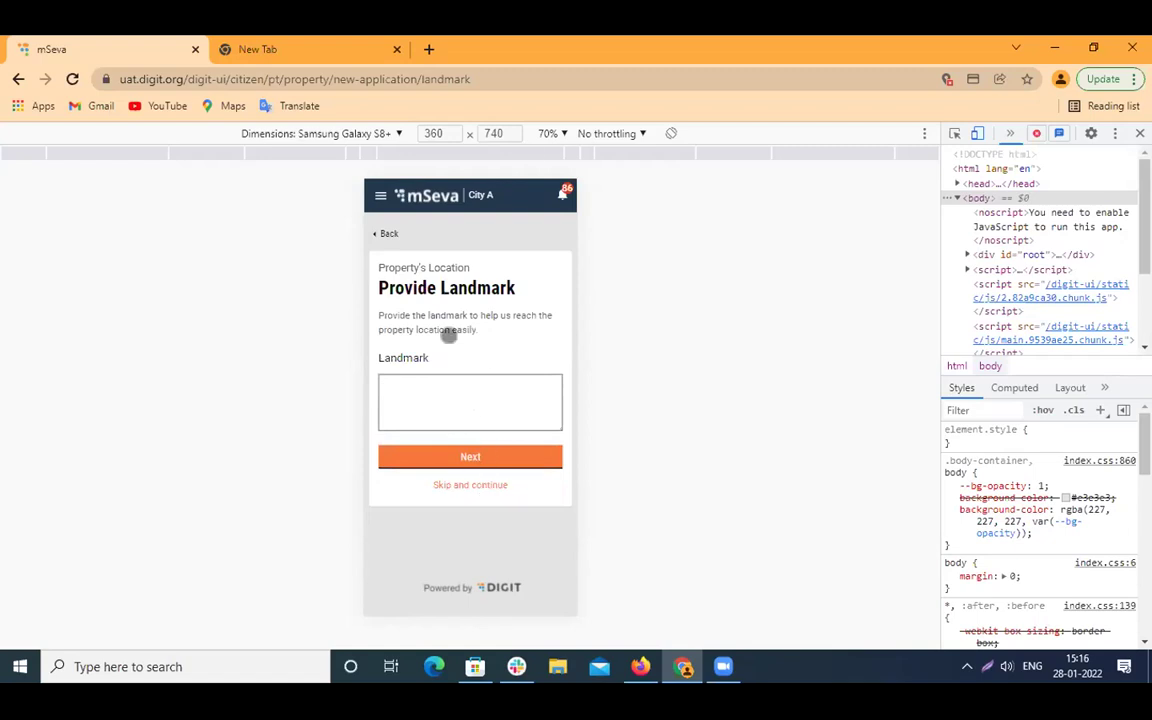
{"action": "left_click", "coordinate": [458, 484]}
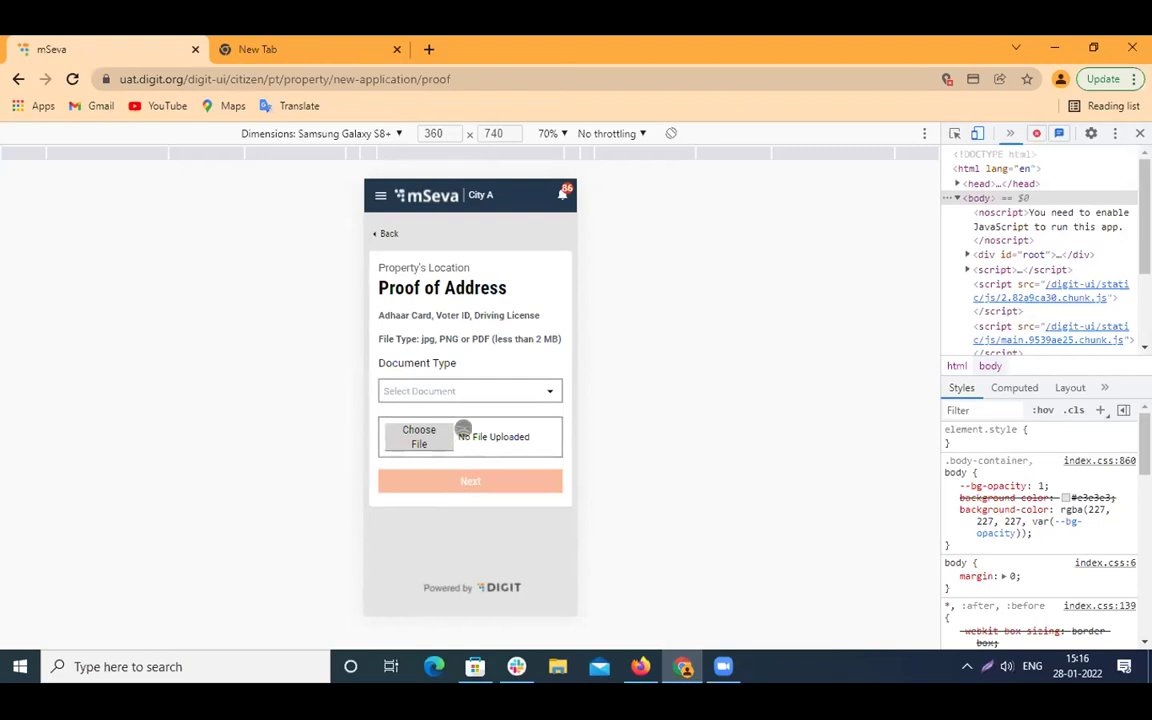
- Upload a file as Adhaar Card proof of address
{"action": "left_click", "coordinate": [471, 387]}
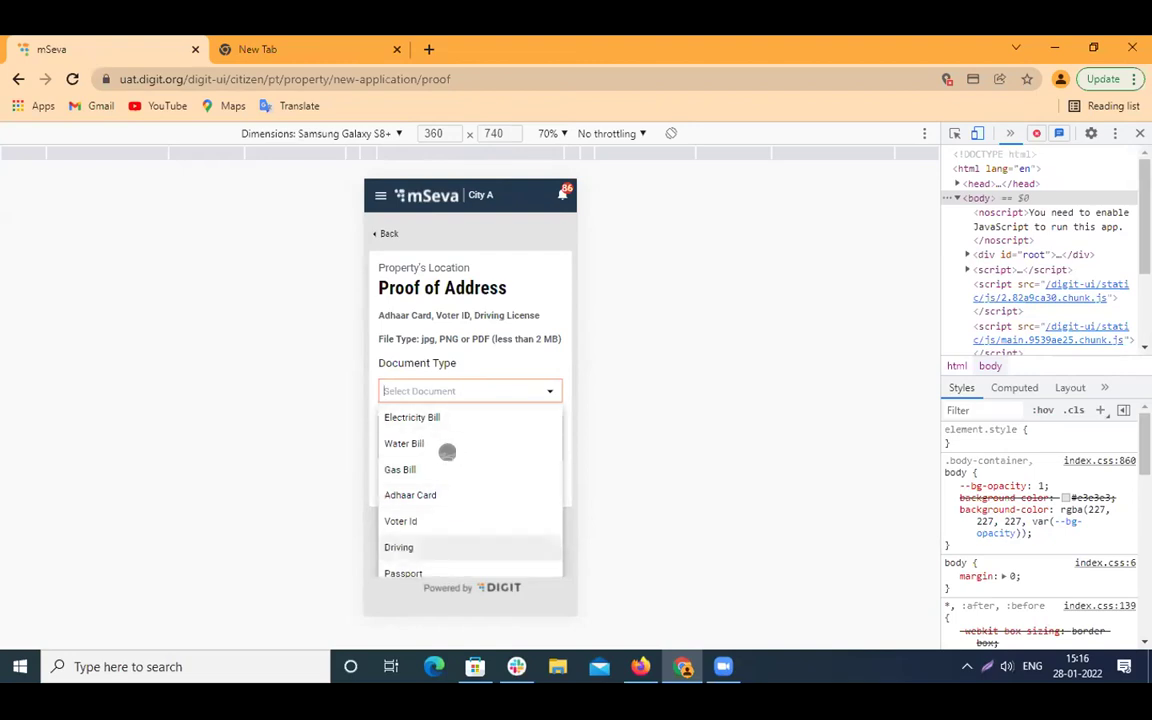
{"action": "left_click", "coordinate": [411, 494]}
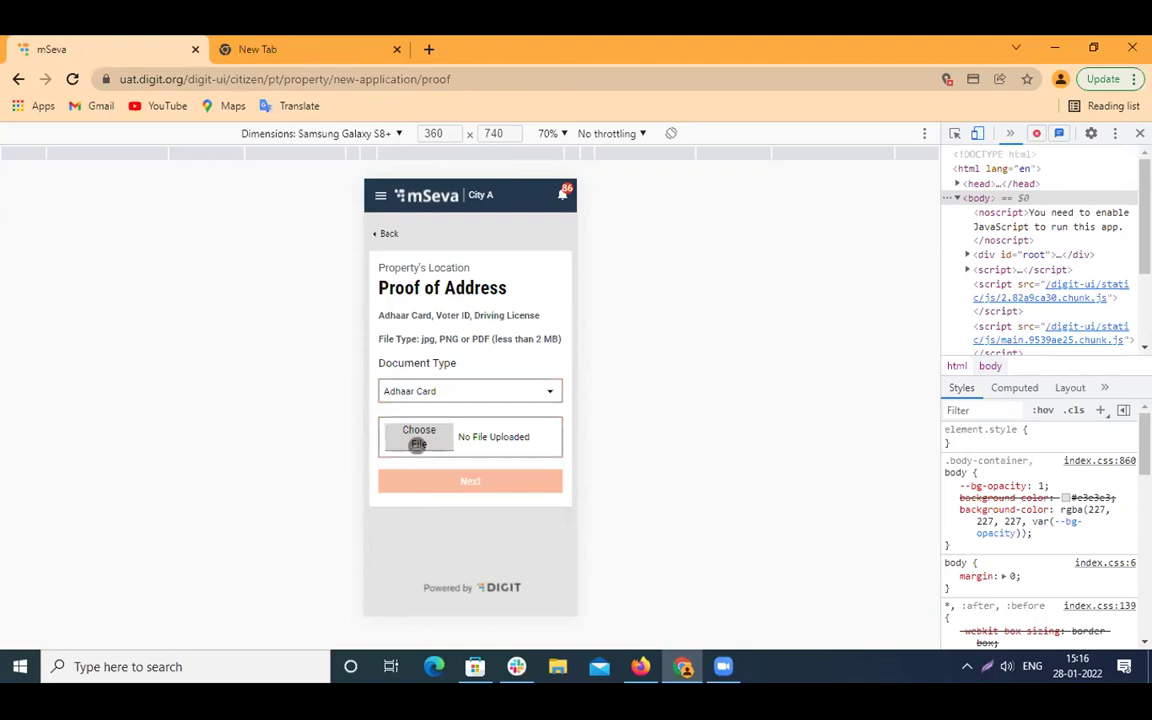
{"action": "left_click", "coordinate": [424, 445]}
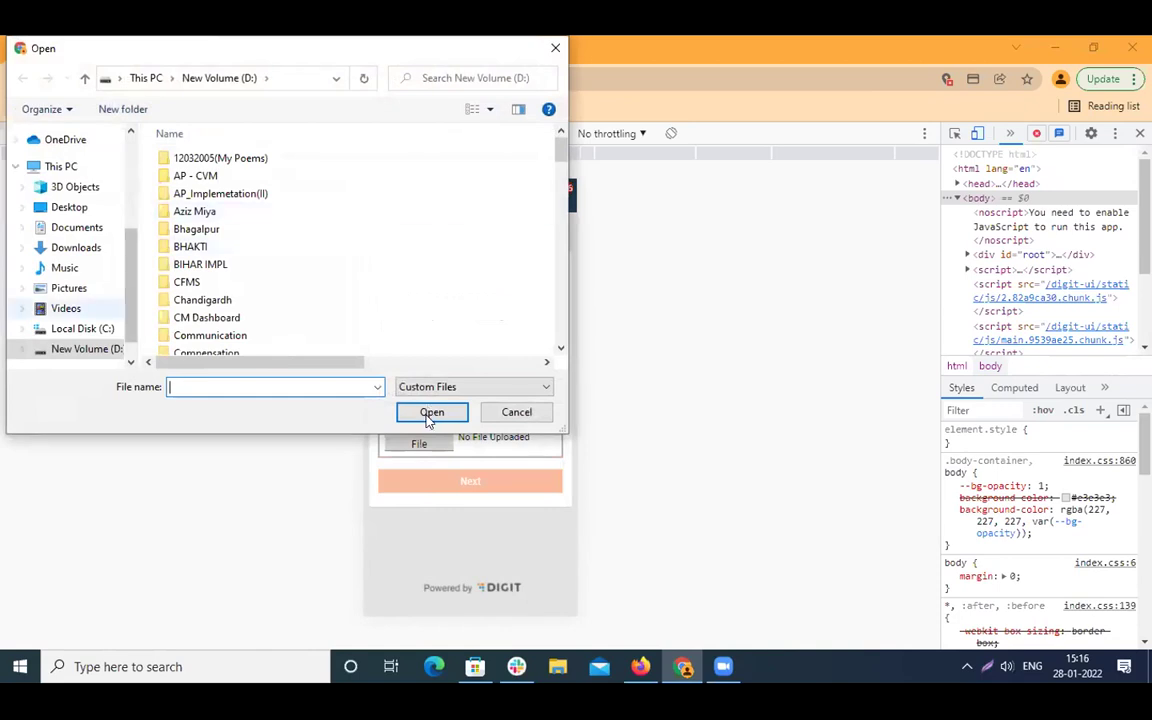
{"action": "scroll", "coordinate": [428, 418], "scroll_direction": "down", "scroll_amount": 15}
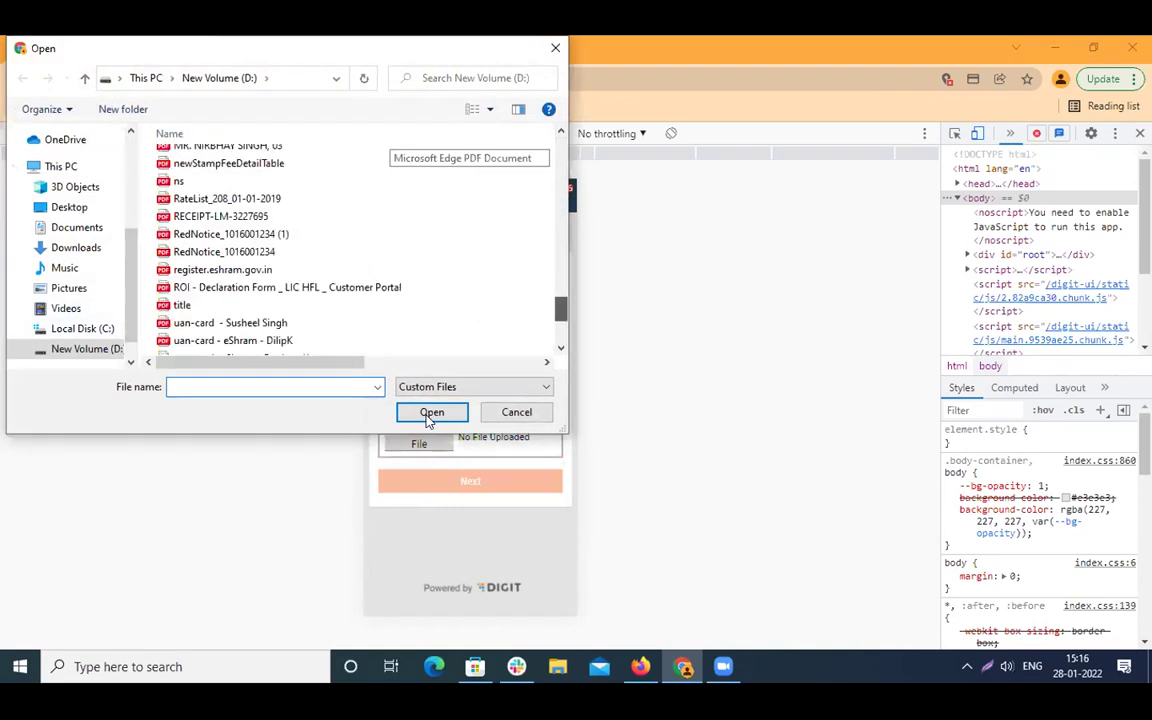
{"action": "key", "text": "End"}
{"action": "left_click", "coordinate": [430, 413]}
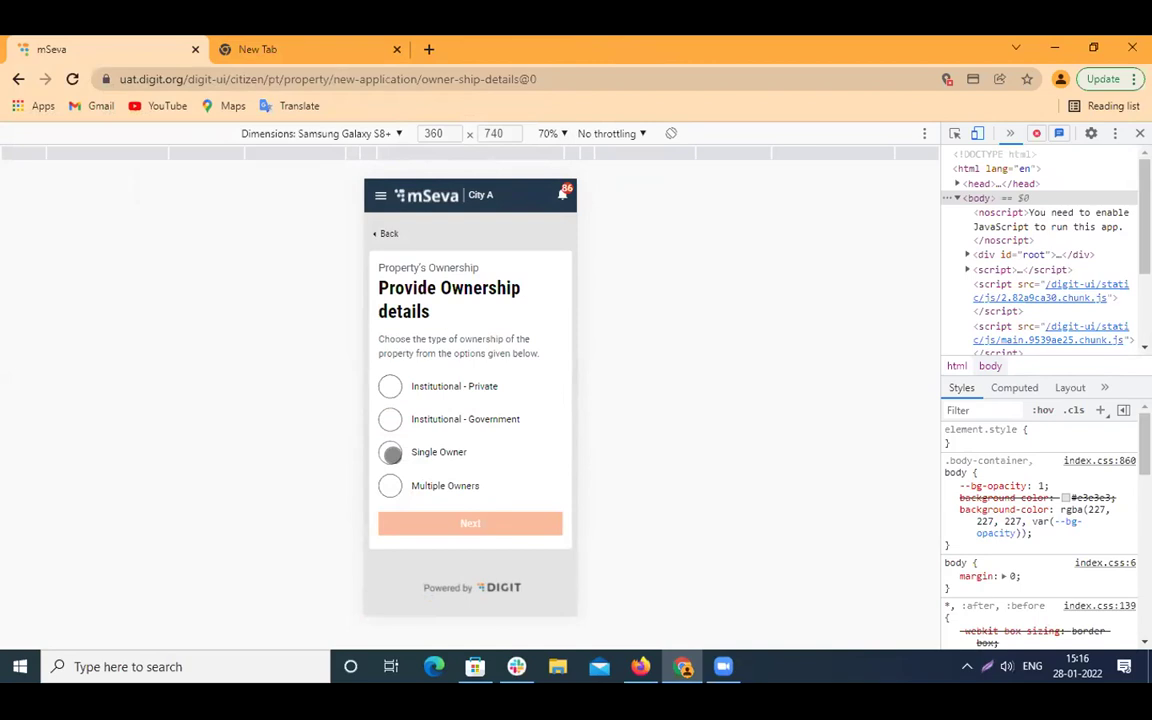
- Choose Single Owner, enter the owner's full name, and set gender to Male
{"action": "left_click", "coordinate": [391, 453]}
{"action": "left_click", "coordinate": [458, 524]}
{"action": "left_click", "coordinate": [469, 368]}
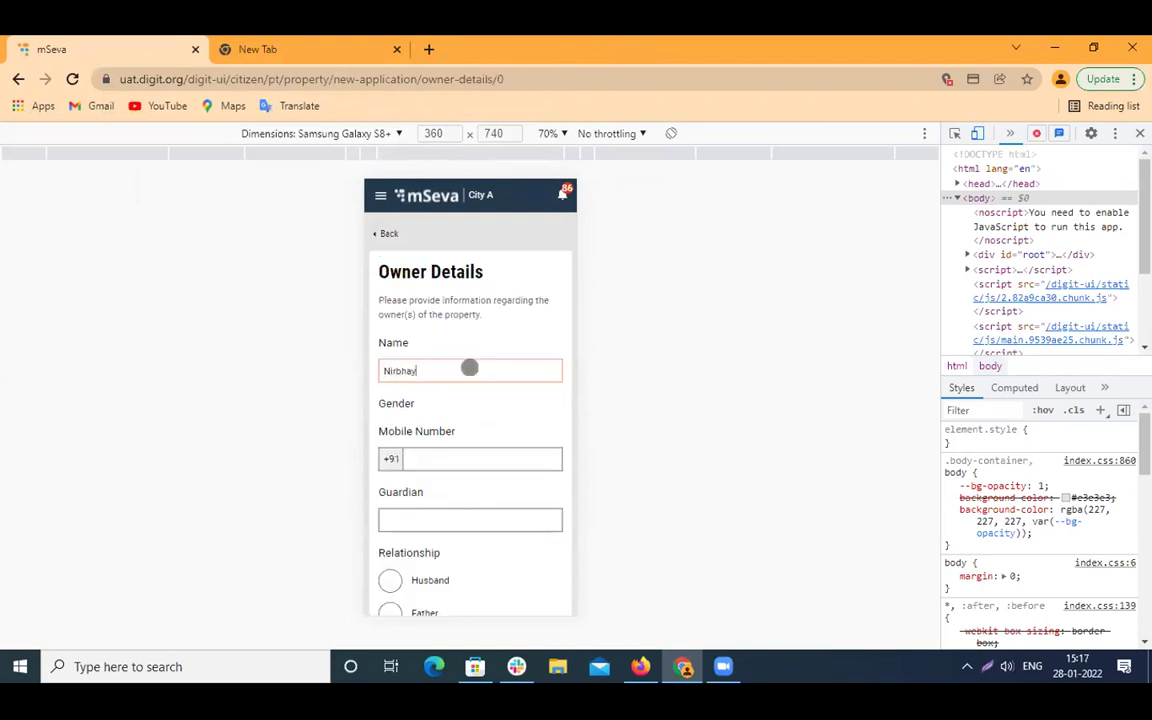
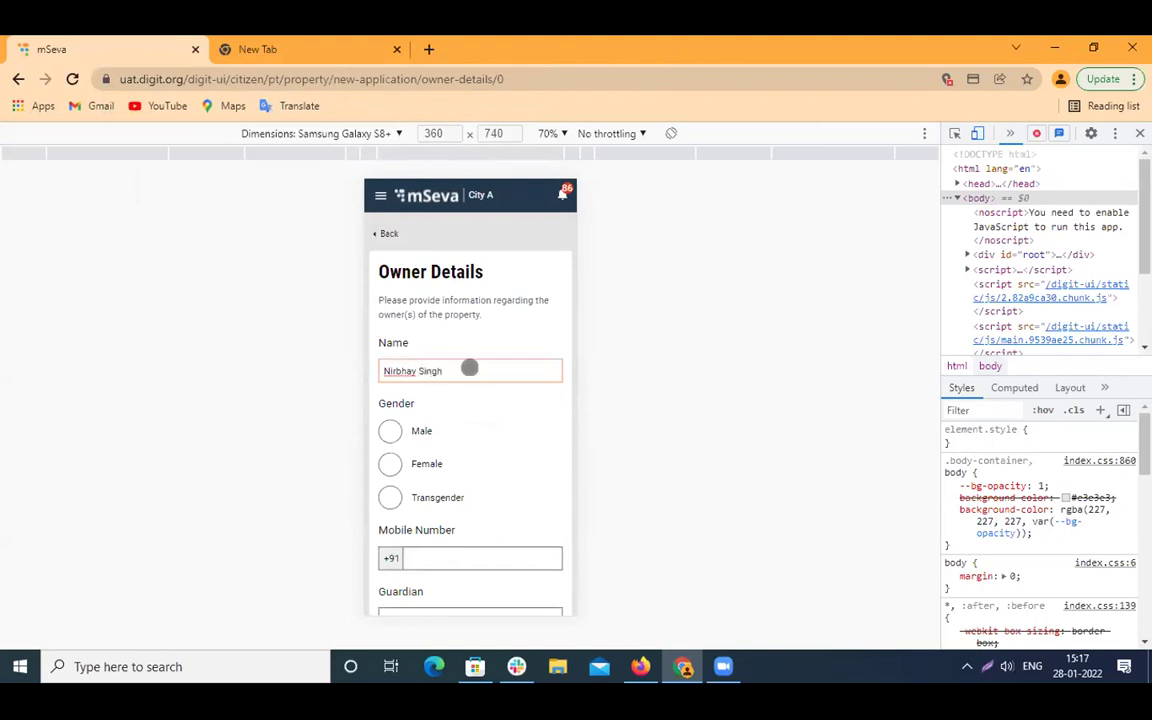
{"action": "left_click", "coordinate": [390, 431]}
- Enter the owner's mobile number and guardian name, with relationship Father
{"action": "left_click", "coordinate": [428, 555]}
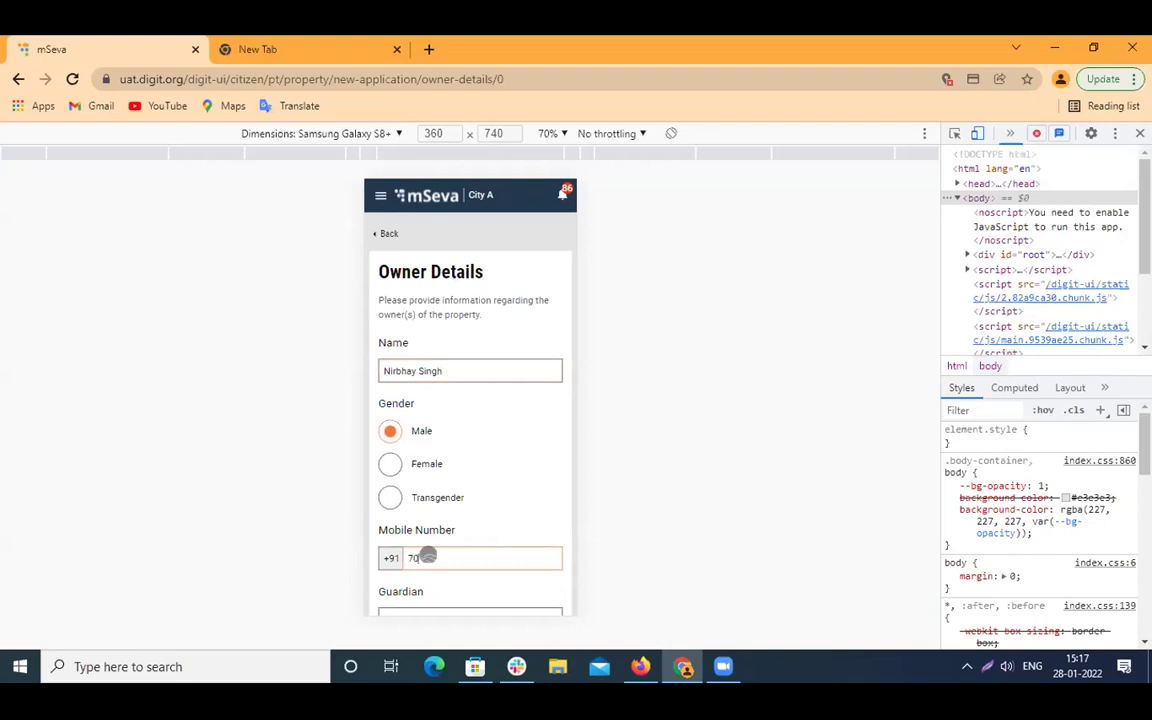
{"action": "key", "text": "Tab"}
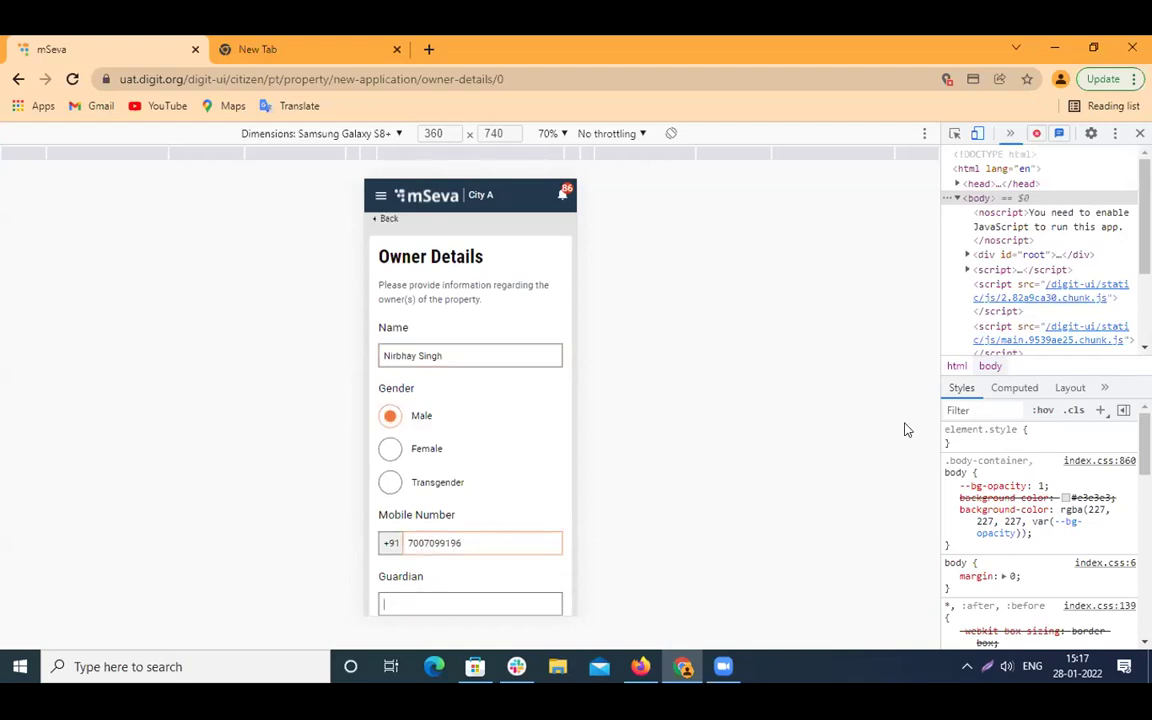
{"action": "type", "text": "KS"}
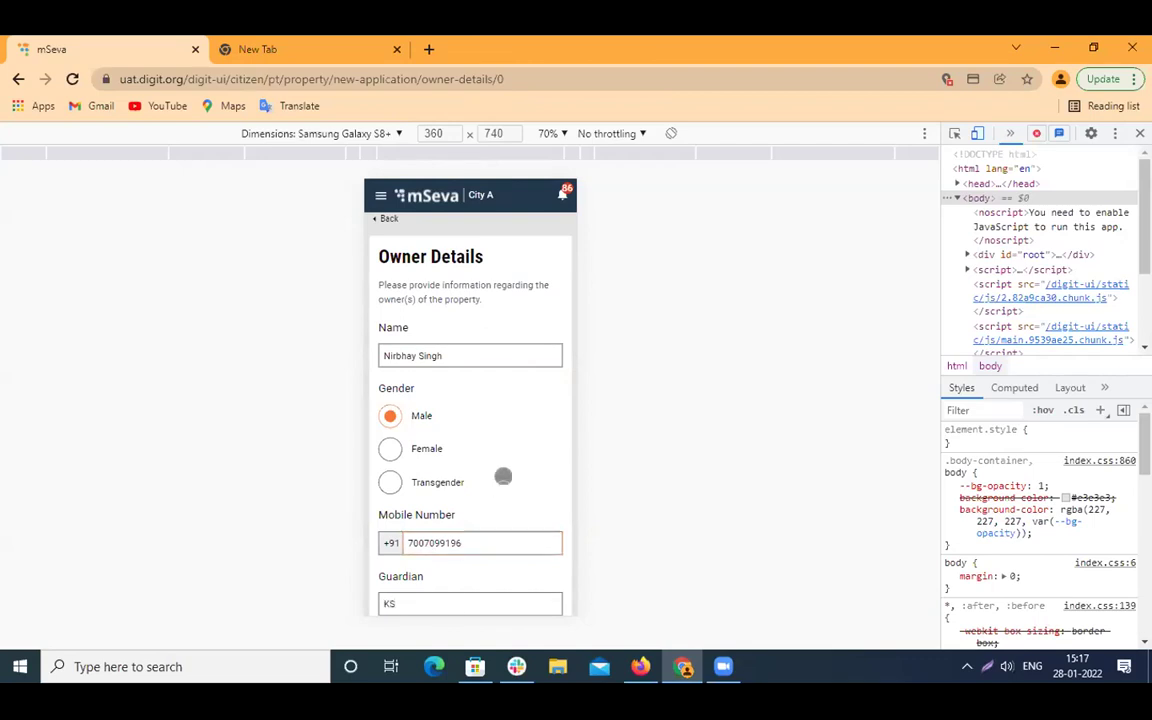
{"action": "scroll", "coordinate": [504, 477], "scroll_direction": "down", "scroll_amount": 1}
{"action": "scroll", "coordinate": [503, 476], "scroll_direction": "down", "scroll_amount": 3}
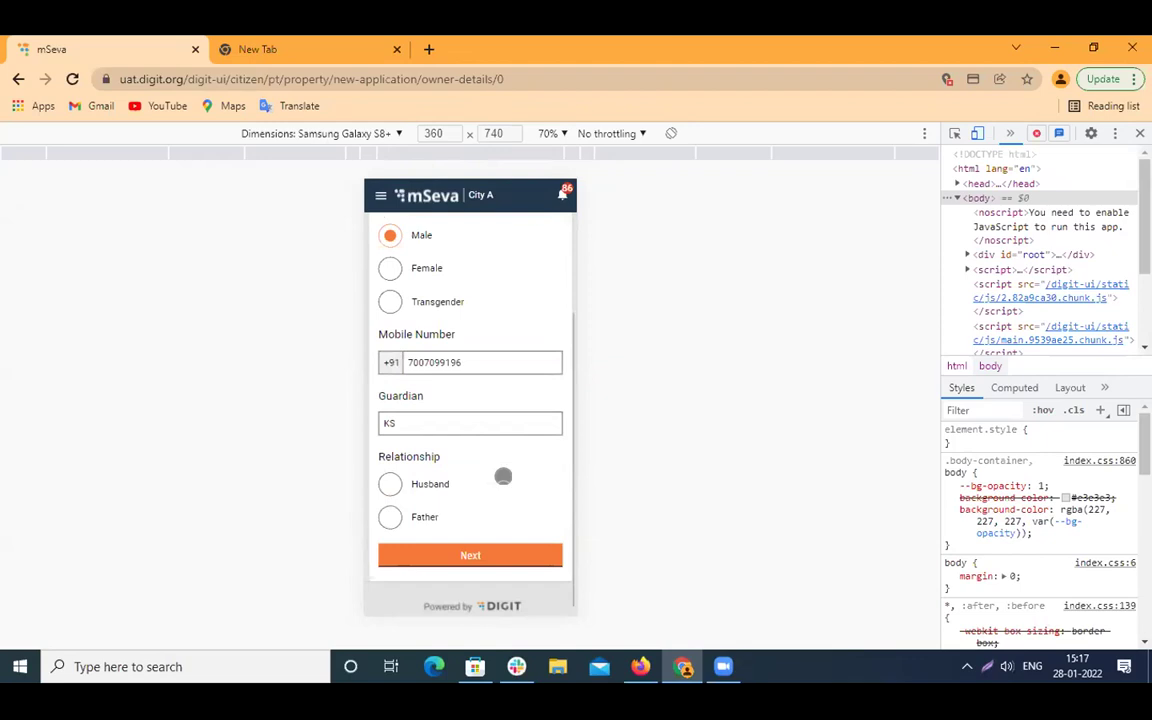
{"action": "left_click", "coordinate": [390, 513]}
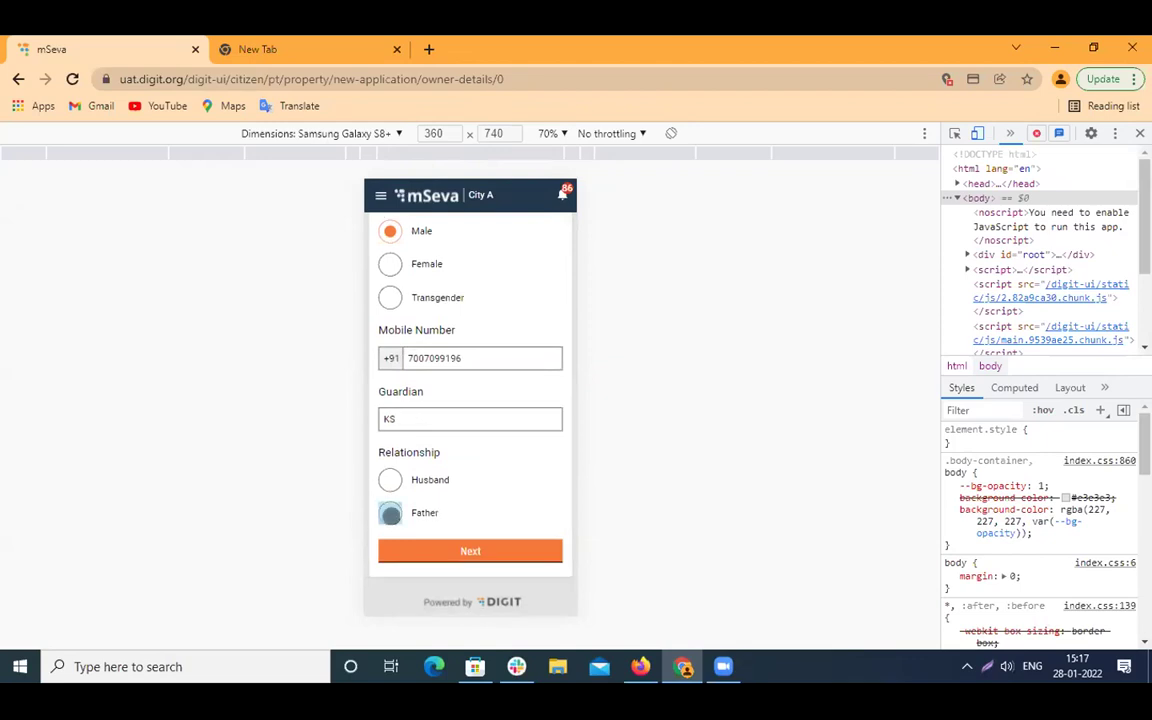
{"action": "left_click", "coordinate": [481, 550]}
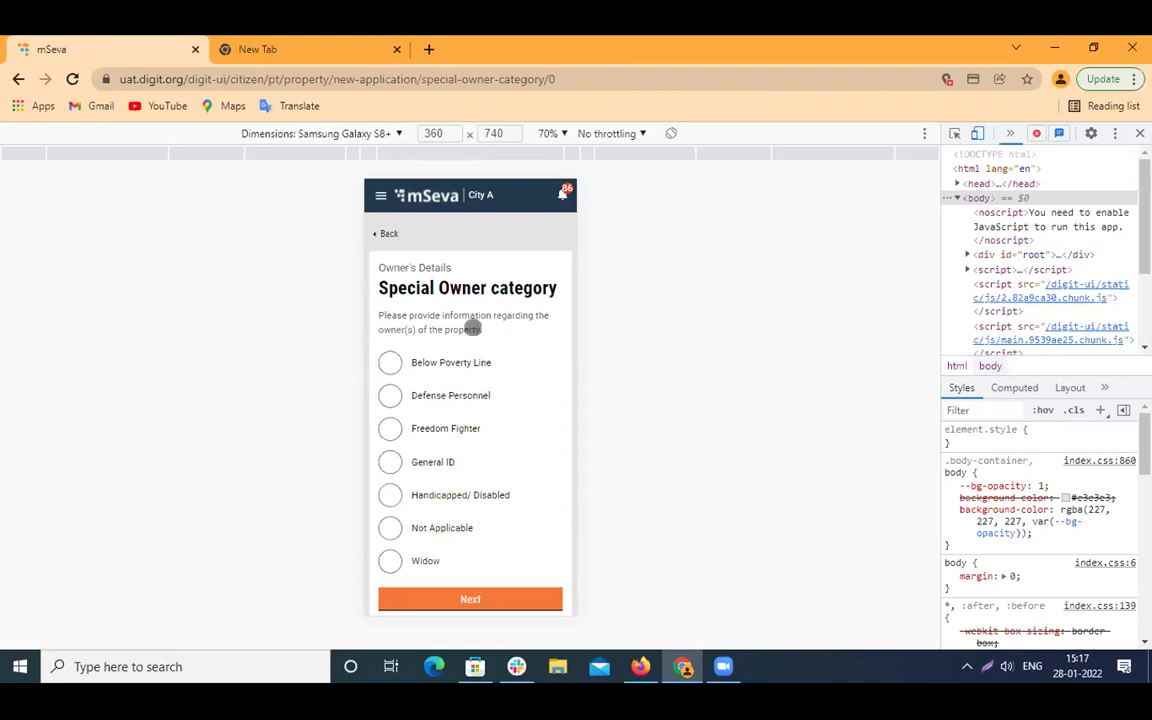
- Set the special owner category to Not Applicable and reuse the property address as owner's address
{"action": "left_click", "coordinate": [390, 528]}
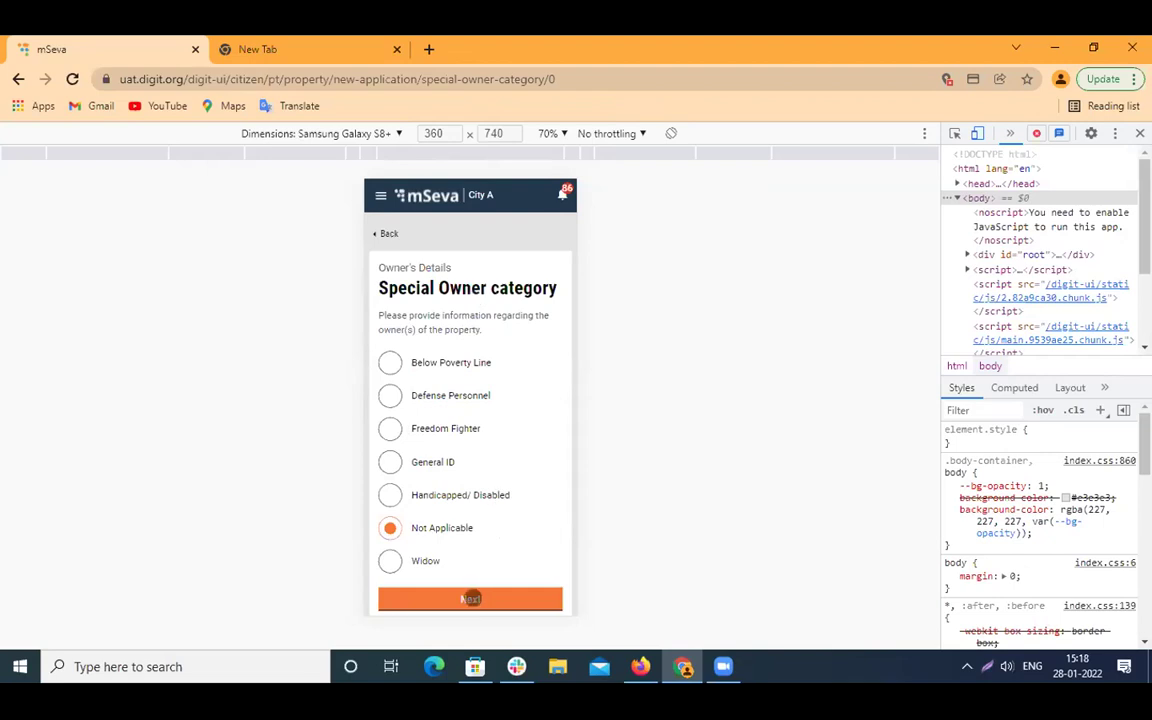
{"action": "left_click", "coordinate": [470, 598]}
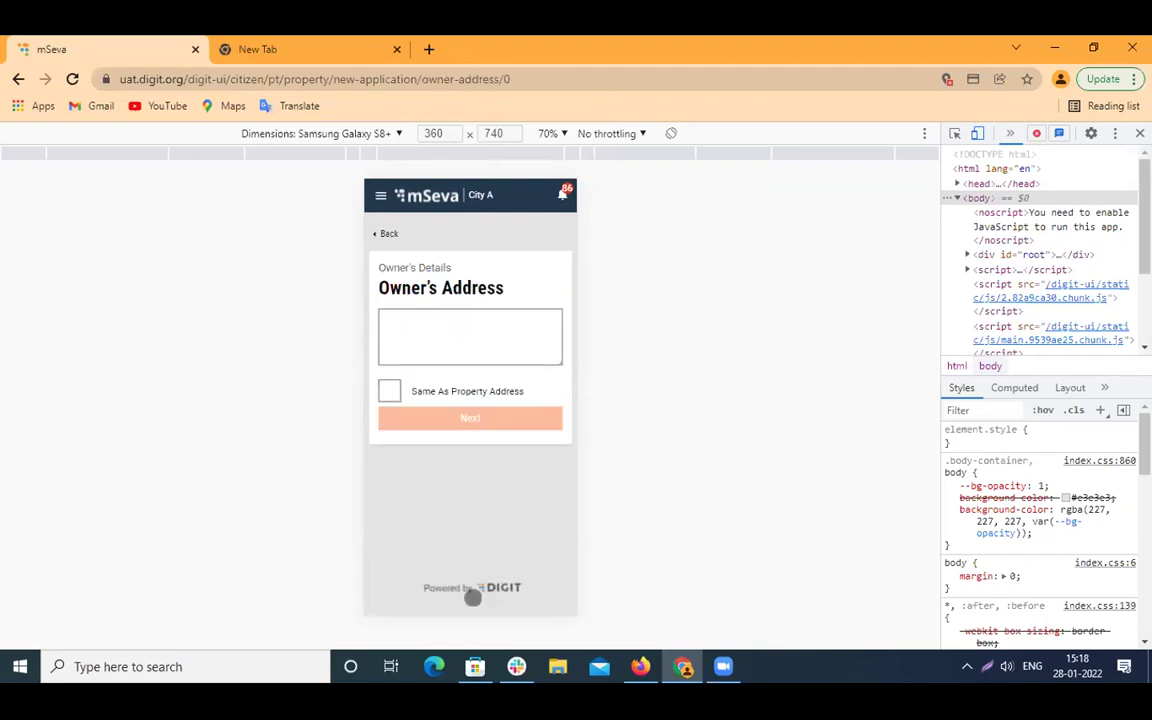
{"action": "left_click", "coordinate": [374, 234]}
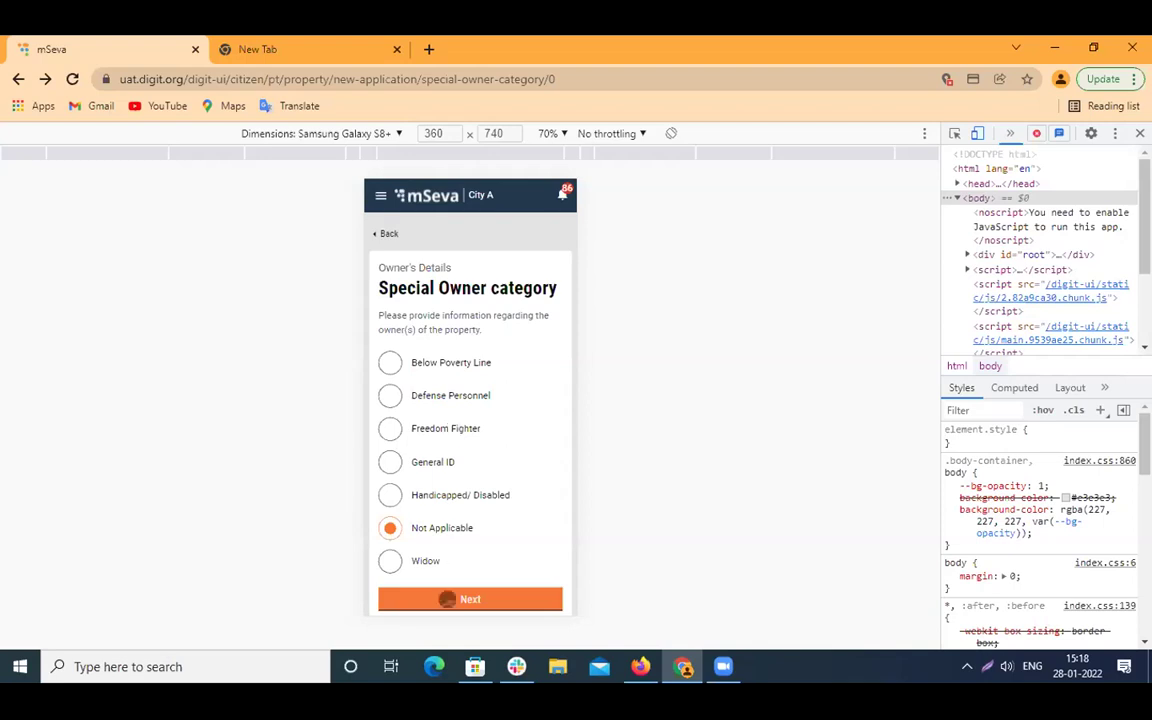
{"action": "left_click", "coordinate": [447, 599]}
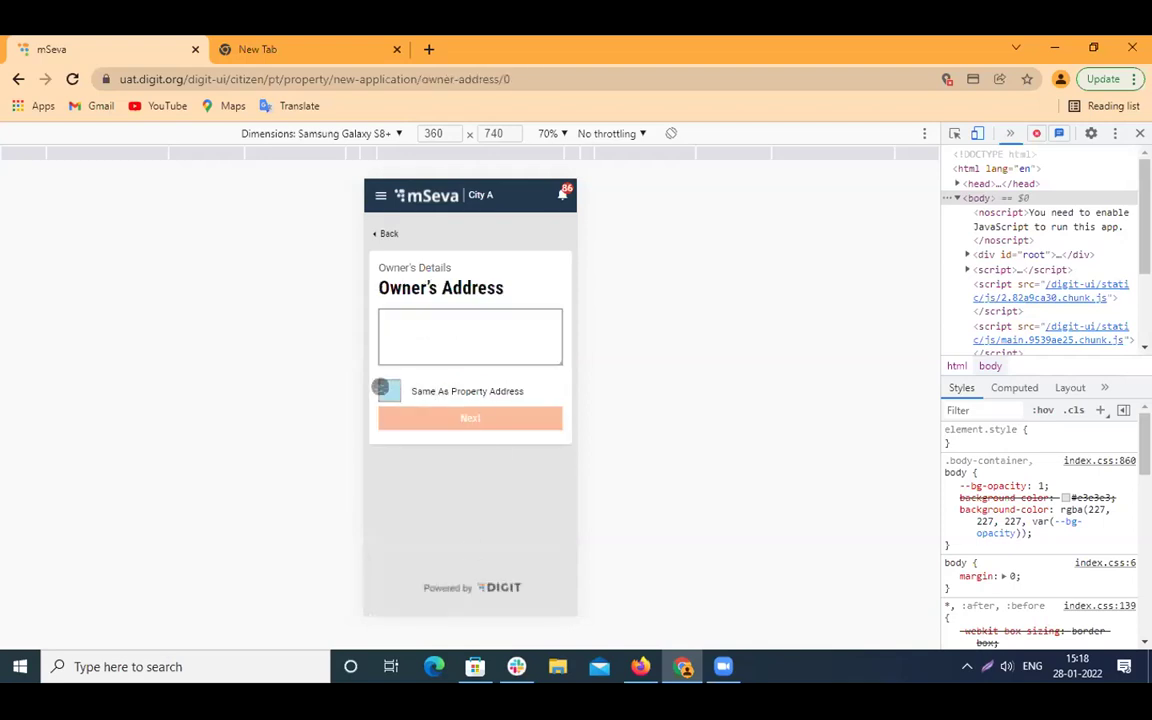
{"action": "left_click", "coordinate": [383, 388]}
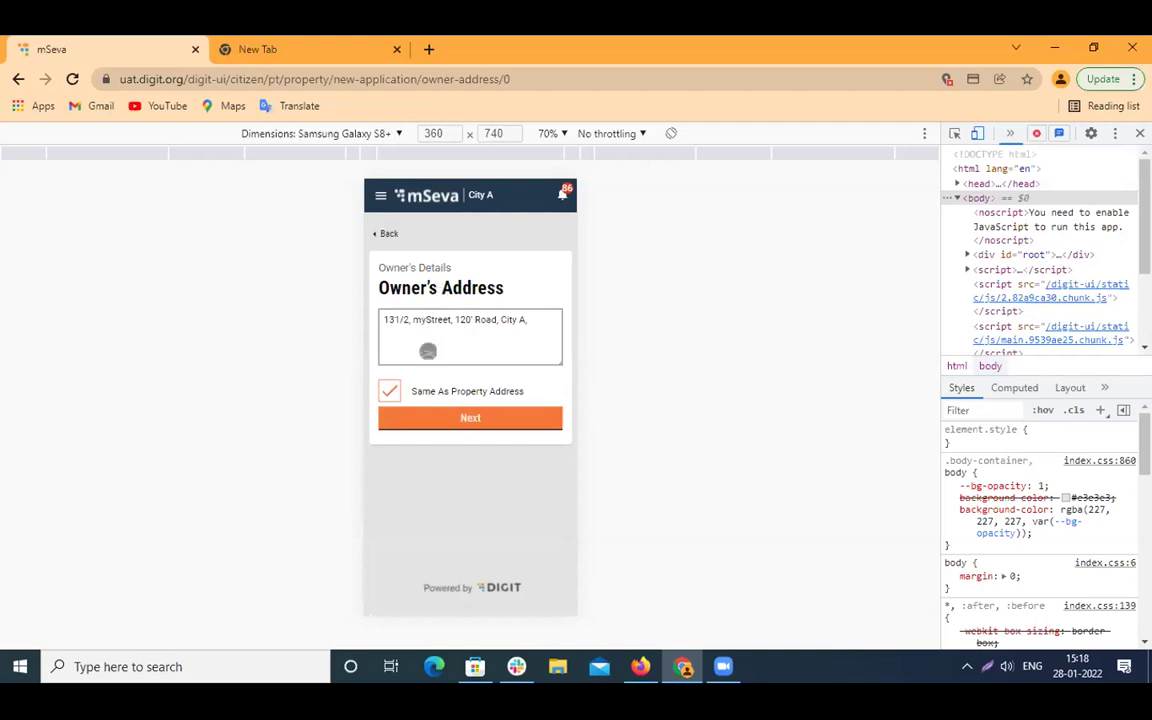
{"action": "left_click", "coordinate": [453, 417]}
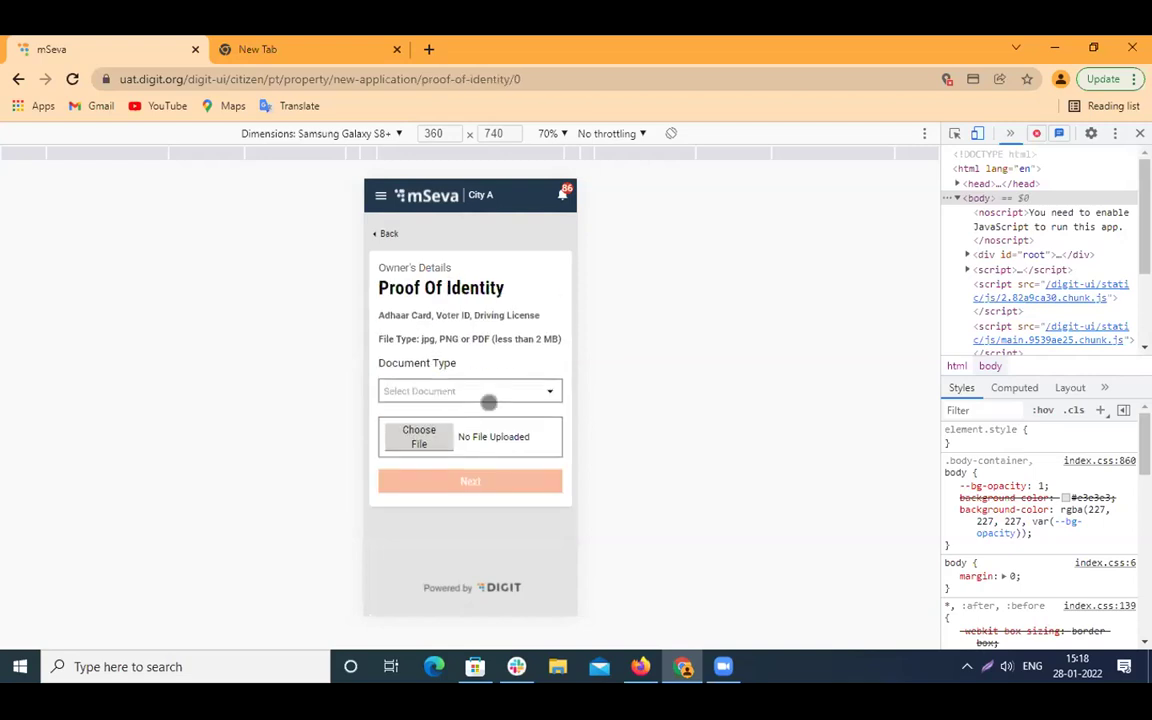
- Choose Aadhaar Card as the identity proof document, then close the file picker
{"action": "left_click", "coordinate": [506, 390]}
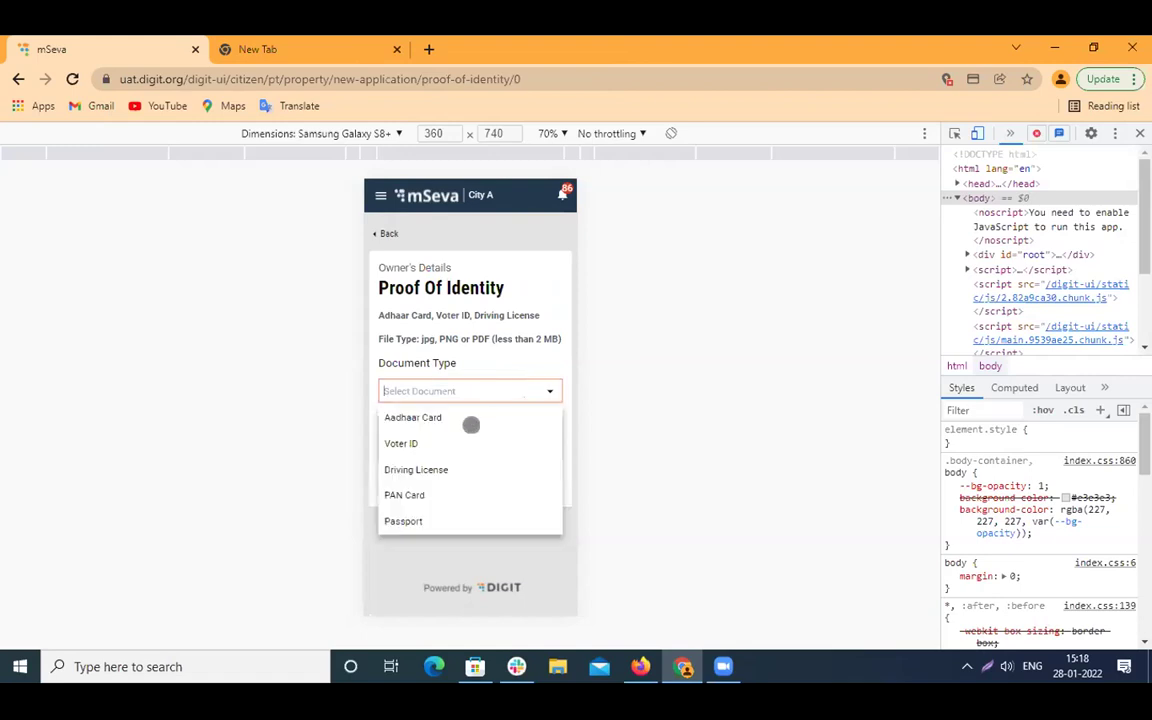
{"action": "left_click", "coordinate": [470, 419]}
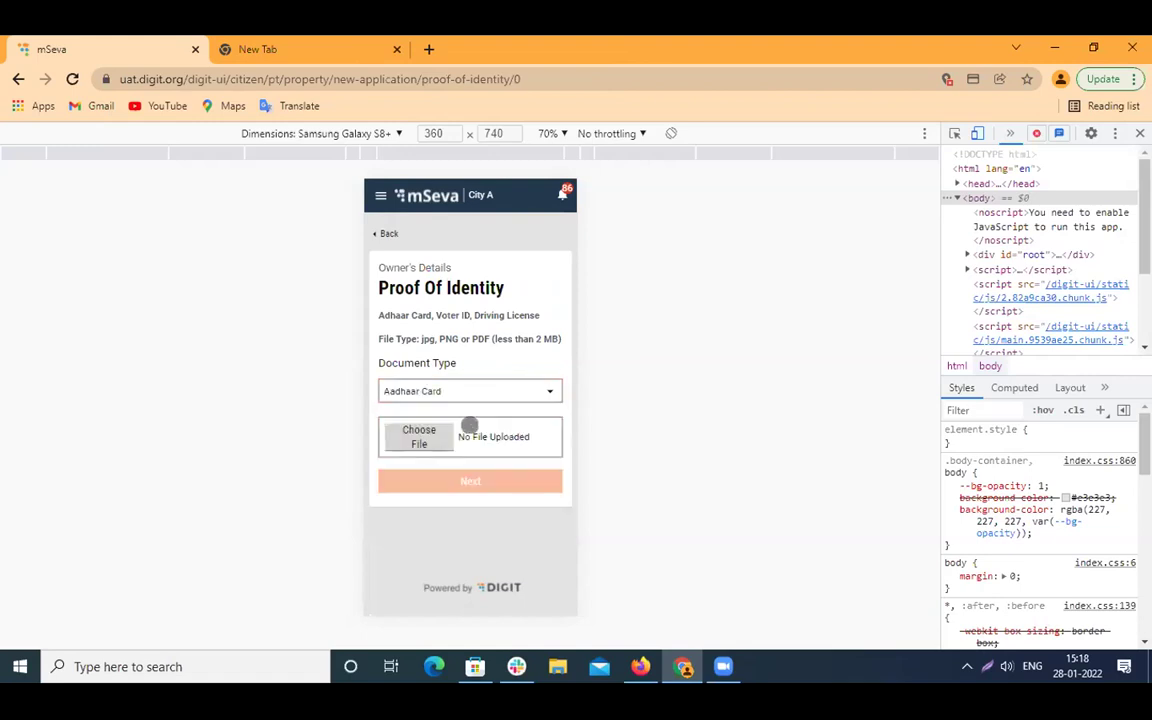
{"action": "left_click", "coordinate": [412, 440]}
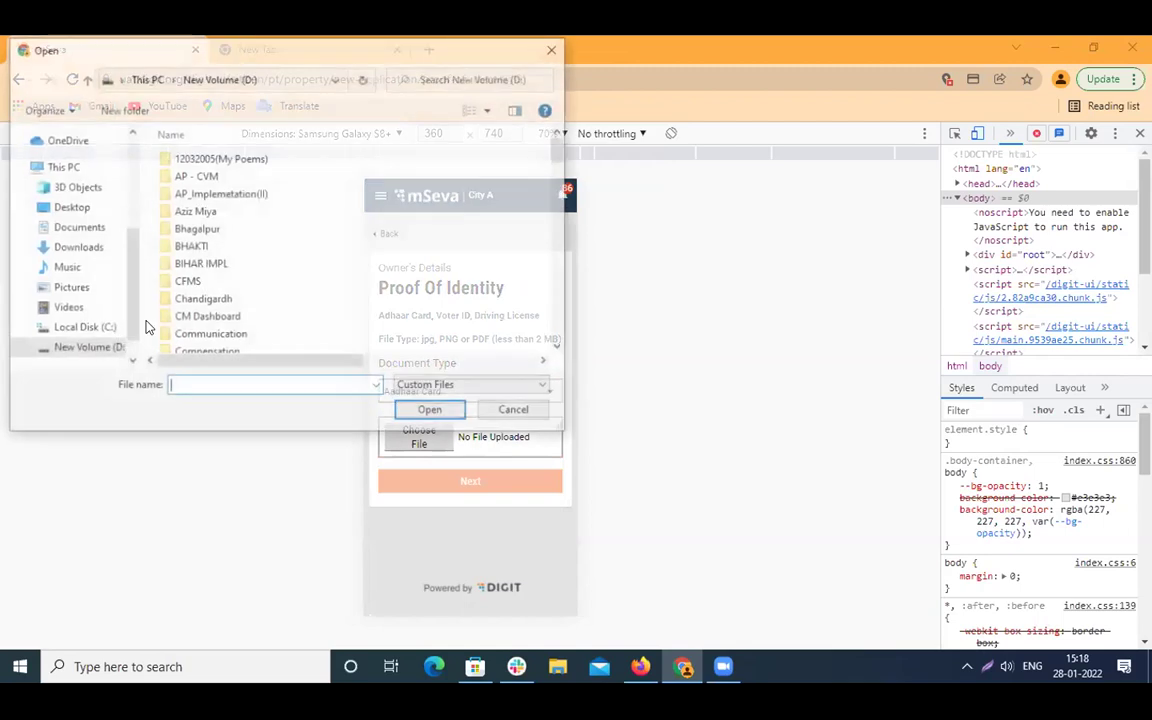
{"action": "left_click", "coordinate": [410, 408]}
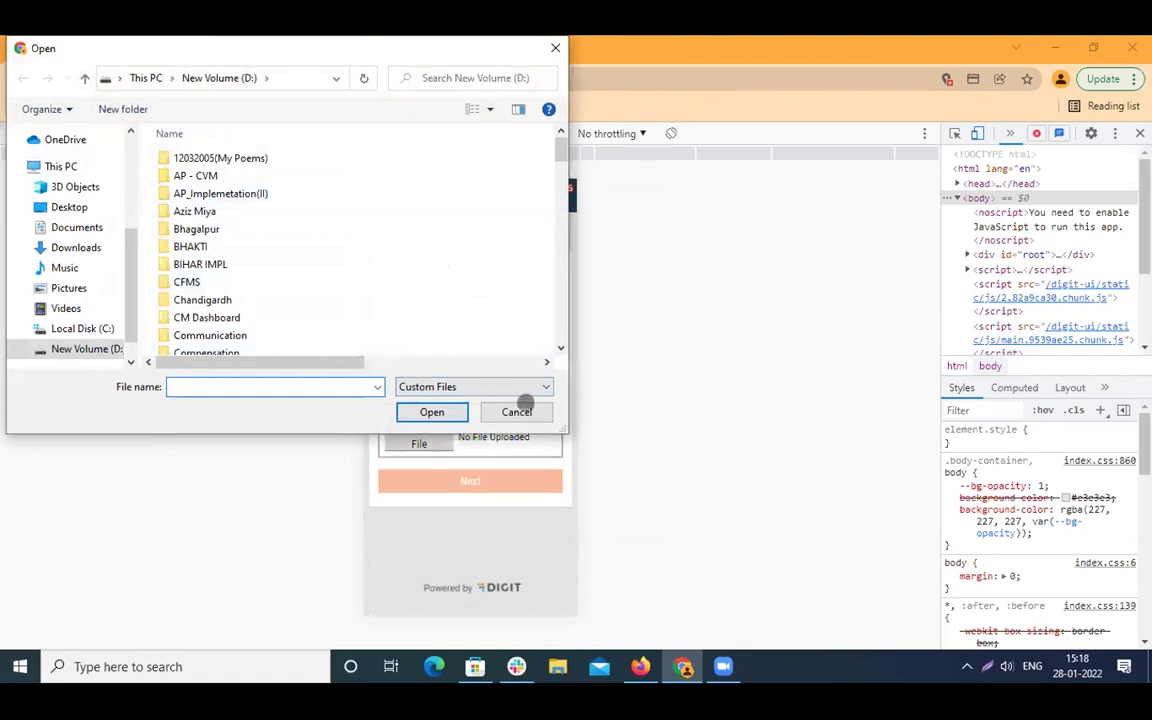
{"action": "left_click", "coordinate": [522, 410]}
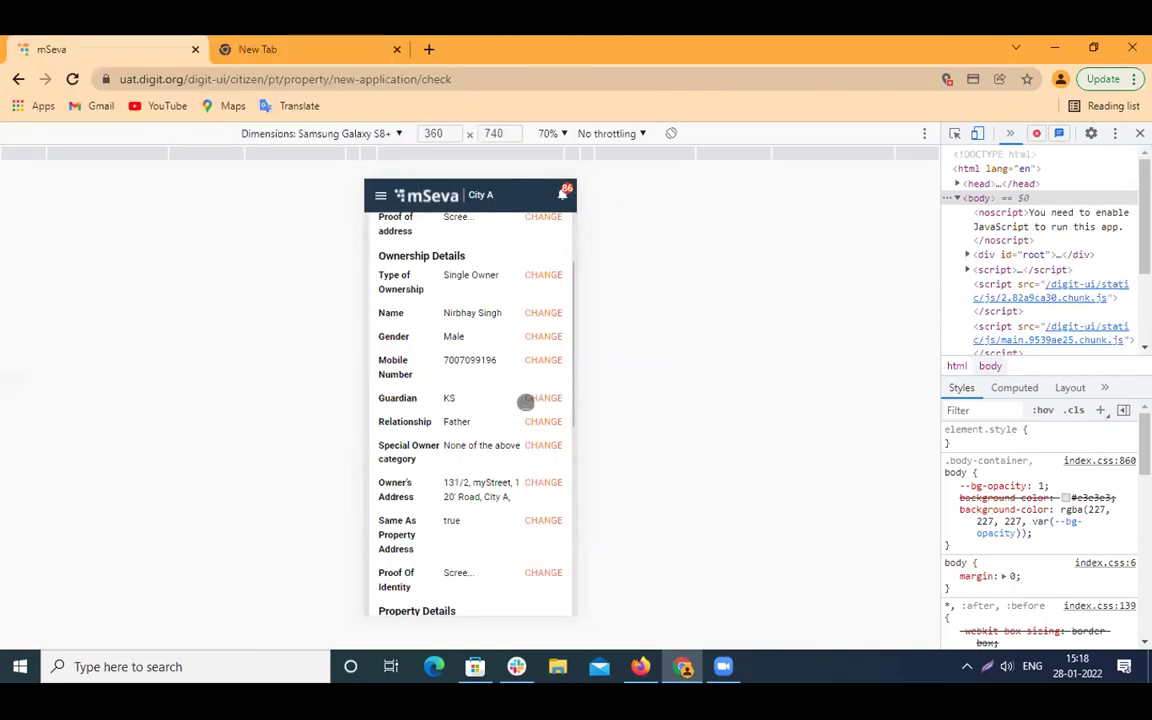
- Review the answers, tick the declaration that the details are true, and submit the property application
{"action": "scroll", "coordinate": [525, 402], "scroll_direction": "down", "scroll_amount": 6}
{"action": "scroll", "coordinate": [525, 402], "scroll_direction": "up", "scroll_amount": 2}
{"action": "scroll", "coordinate": [525, 402], "scroll_direction": "up", "scroll_amount": 4}
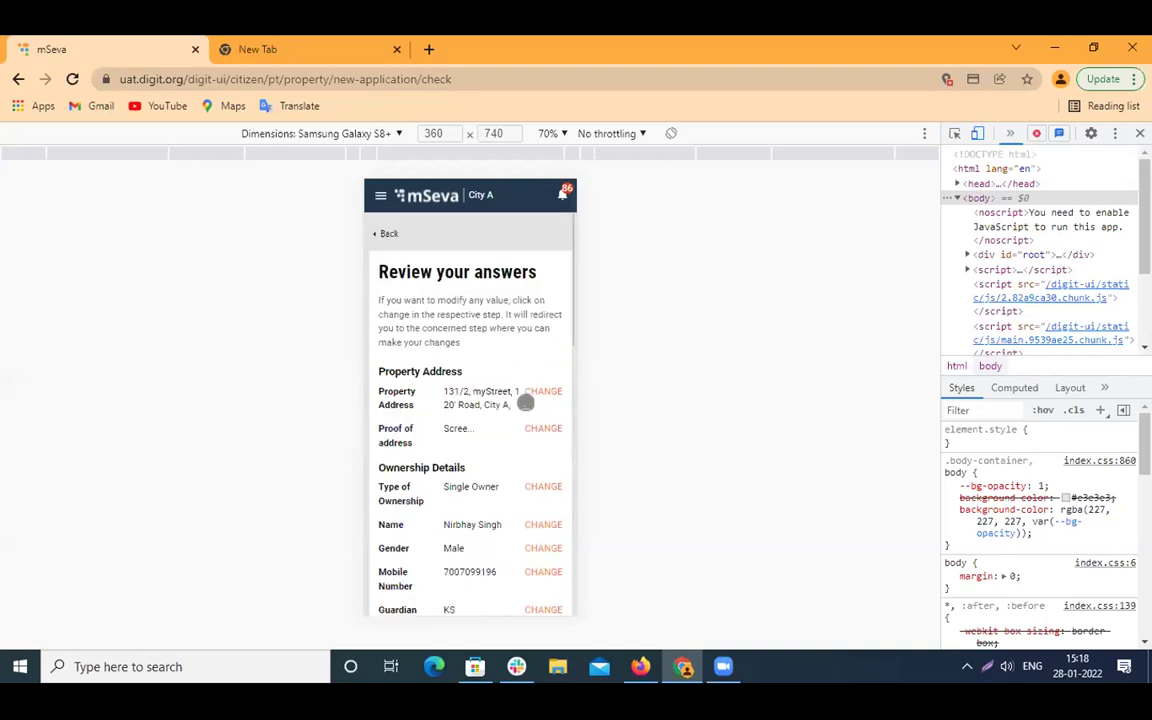
{"action": "scroll", "coordinate": [525, 402], "scroll_direction": "down", "scroll_amount": 1}
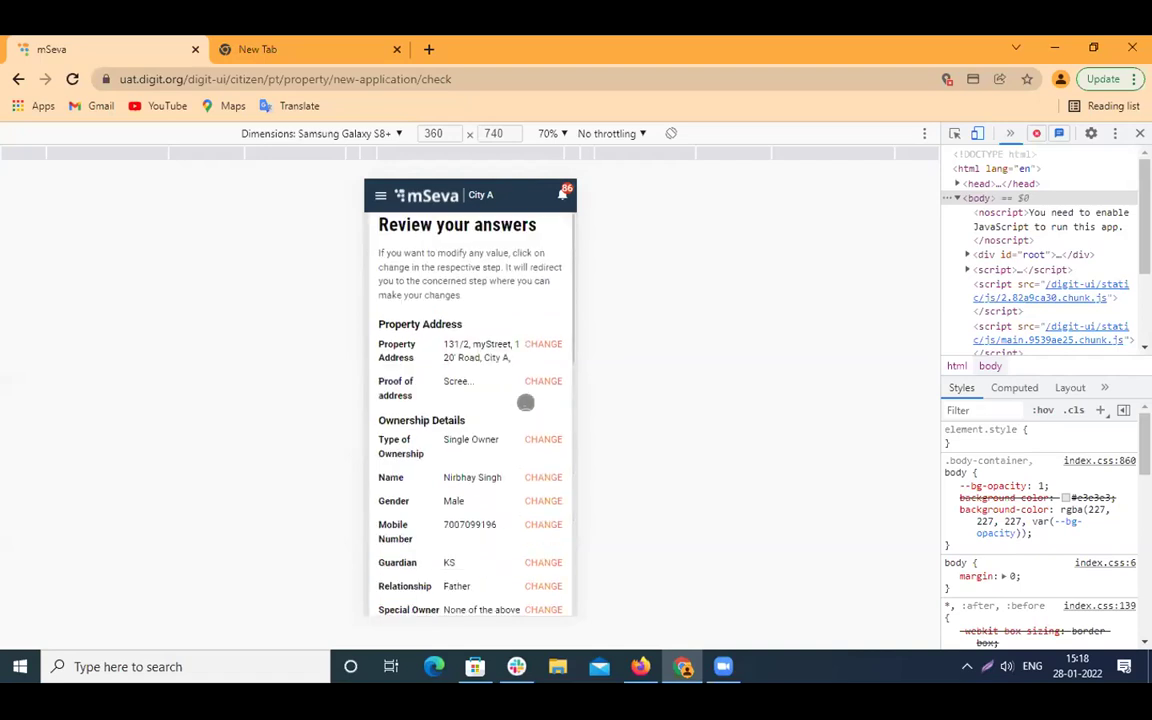
{"action": "scroll", "coordinate": [525, 402], "scroll_direction": "down", "scroll_amount": 5}
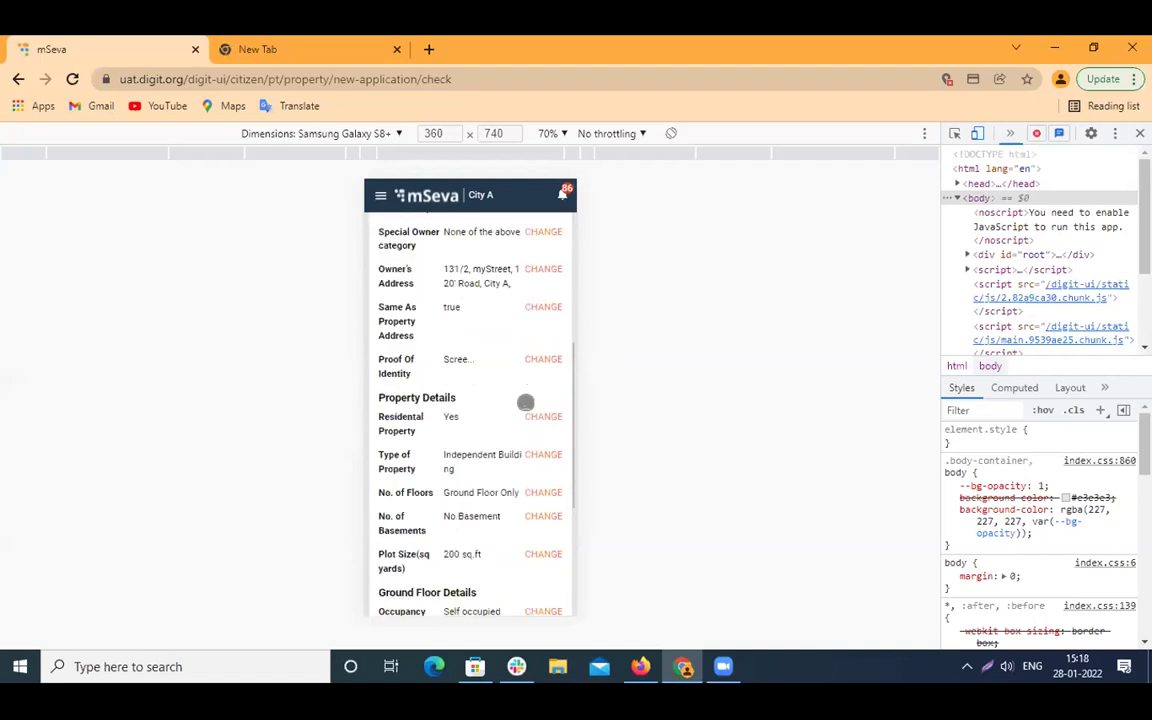
{"action": "scroll", "coordinate": [525, 402], "scroll_direction": "down", "scroll_amount": 2}
{"action": "scroll", "coordinate": [525, 402], "scroll_direction": "down", "scroll_amount": 2}
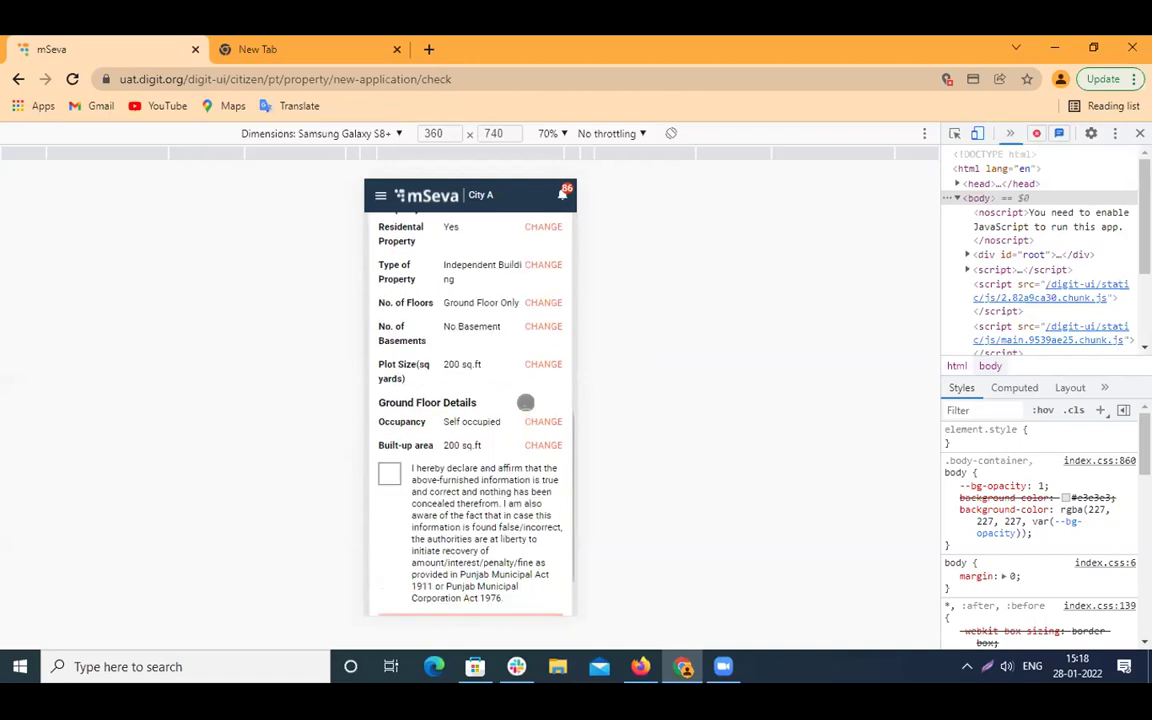
{"action": "scroll", "coordinate": [525, 402], "scroll_direction": "down", "scroll_amount": 2}
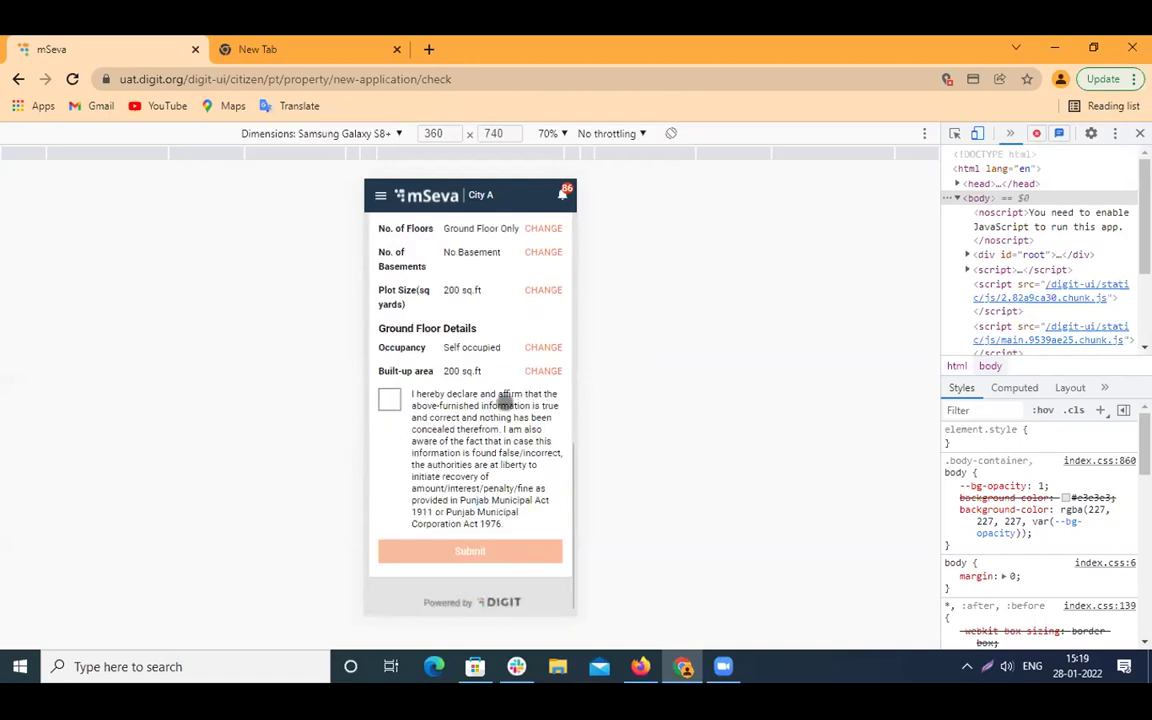
{"action": "left_click", "coordinate": [405, 399]}
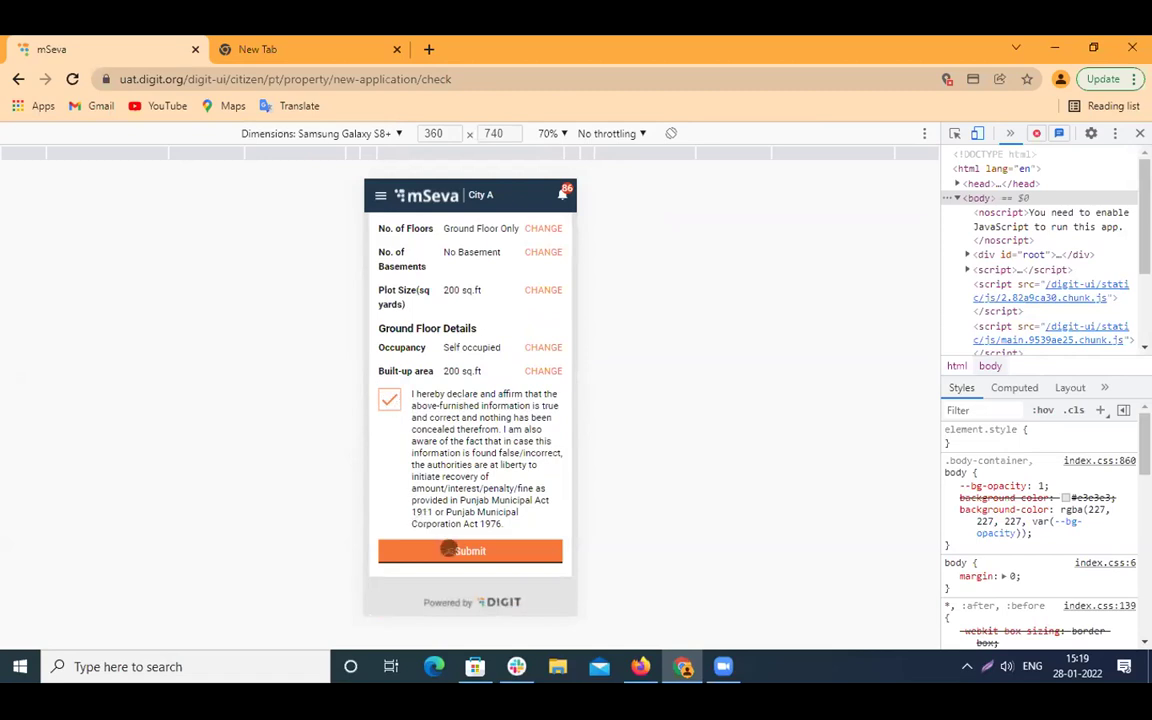
{"action": "left_click", "coordinate": [449, 550]}
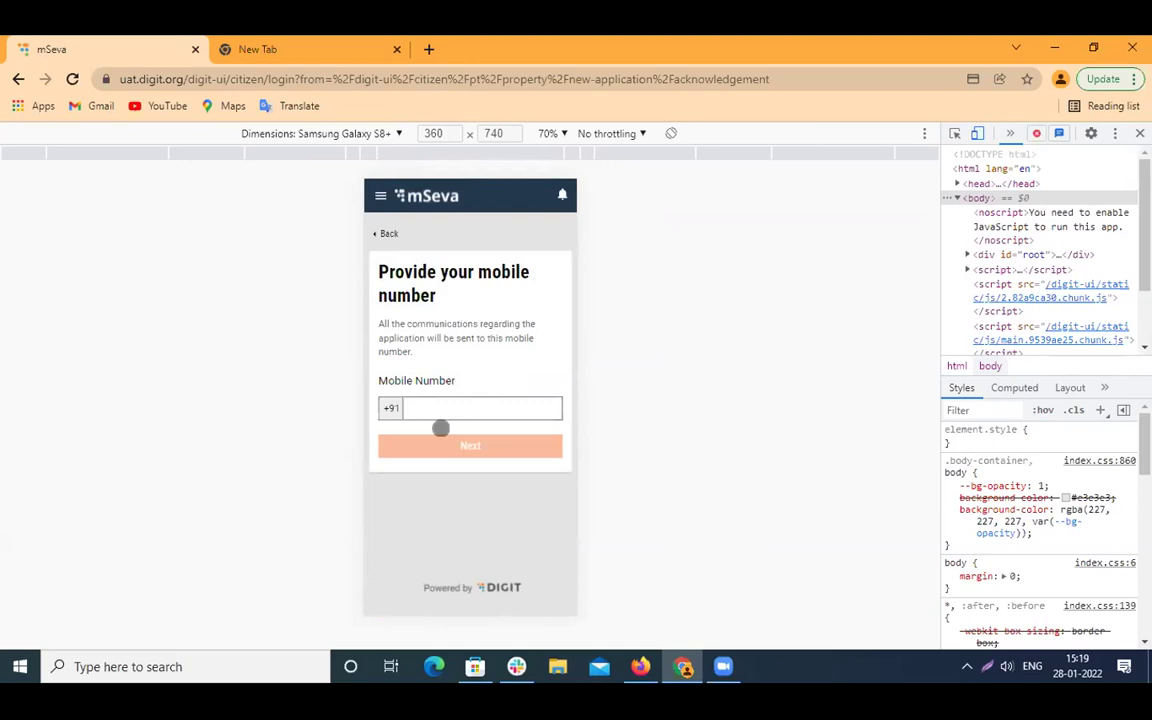
- Sign in with the owner's mobile number and verify the six-digit OTP
{"action": "left_click", "coordinate": [469, 414]}
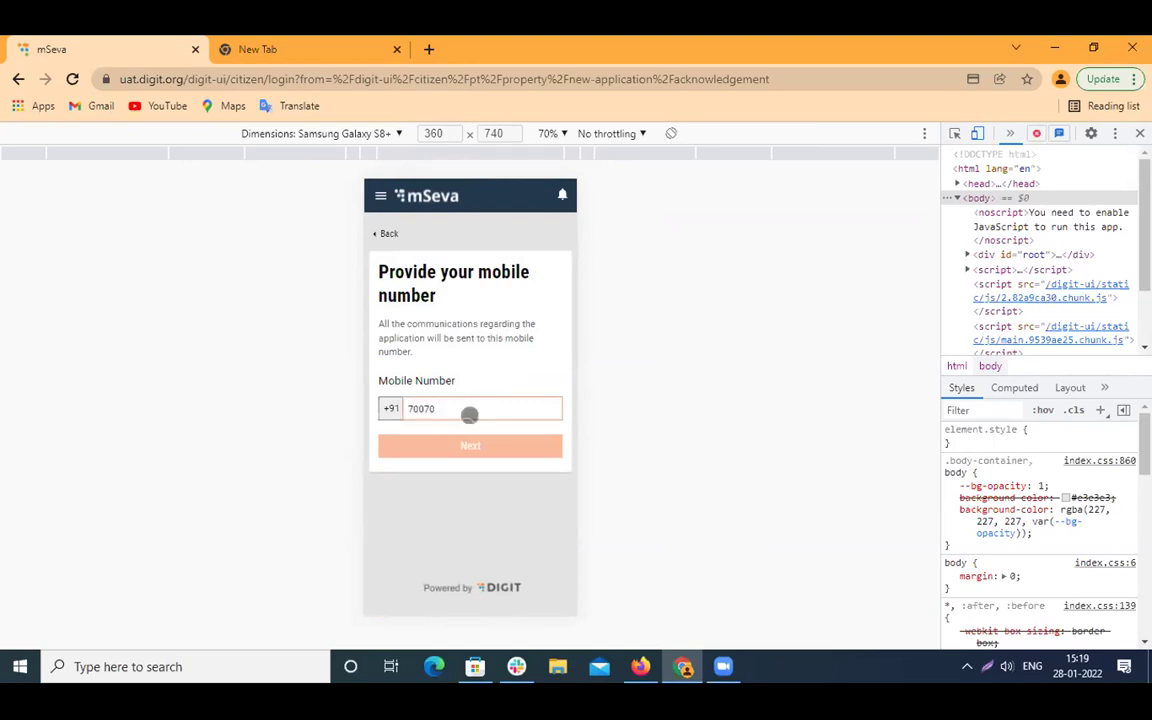
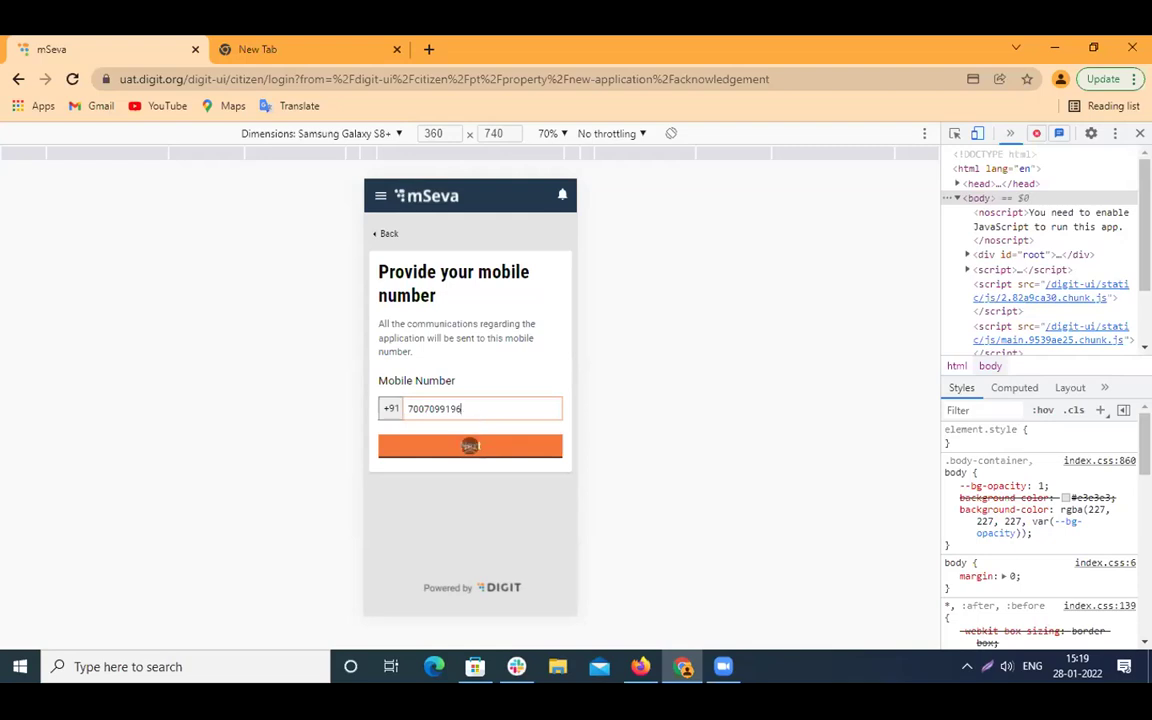
{"action": "left_click", "coordinate": [470, 446]}
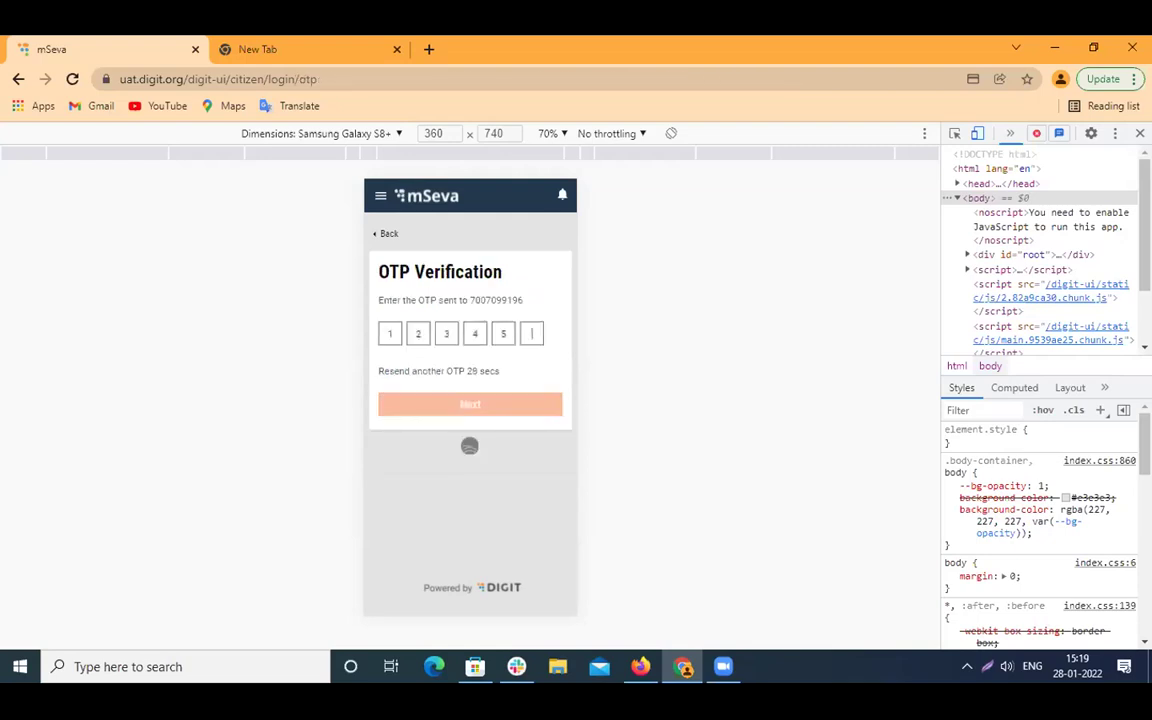
{"action": "left_click", "coordinate": [503, 406]}
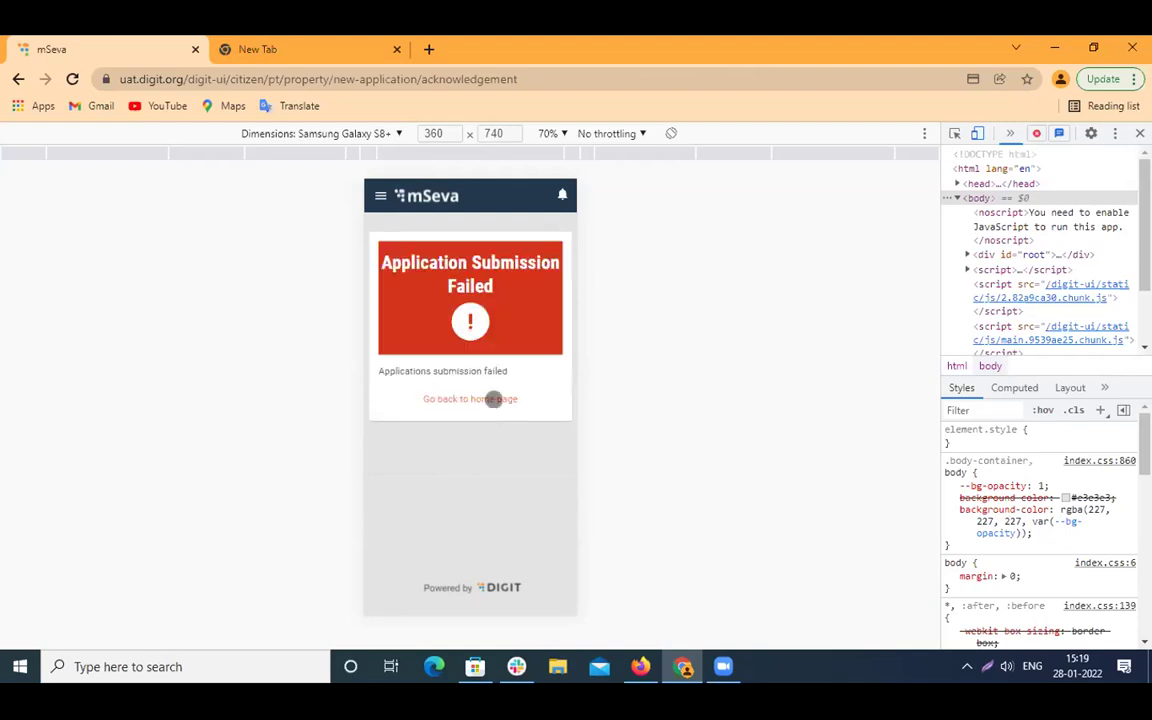
- Go back to the portal home page, then switch to the slide deck listing demo URLs
{"action": "left_click", "coordinate": [493, 399]}
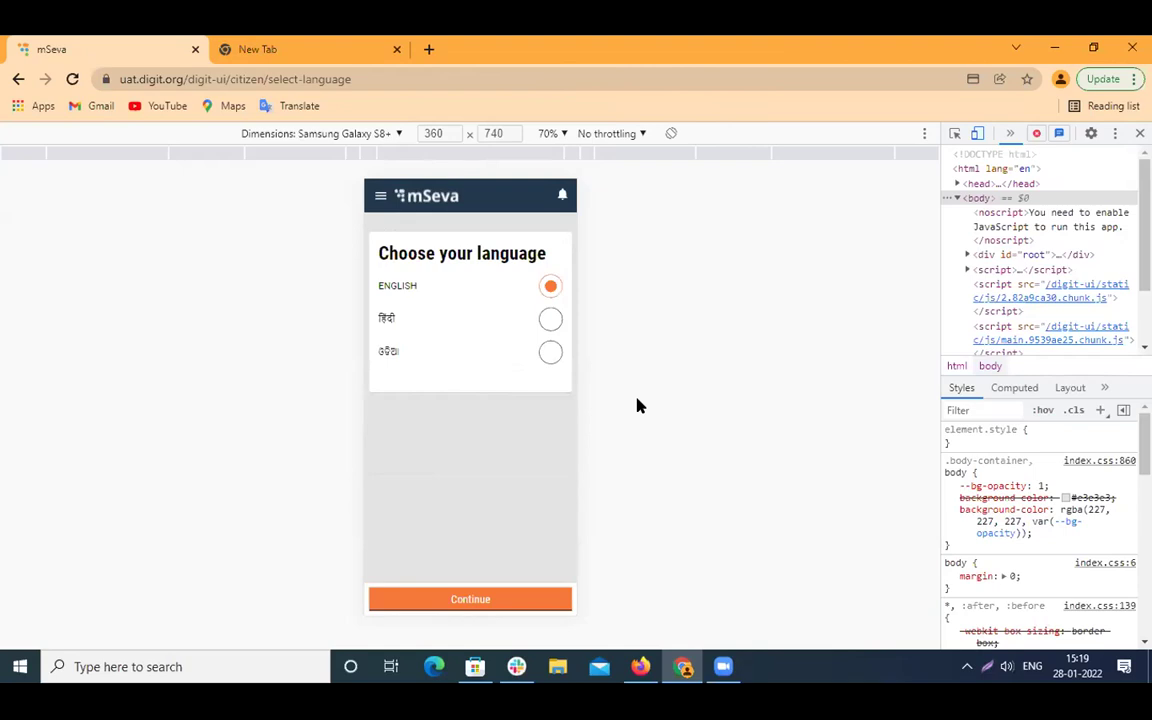
{"action": "left_click", "coordinate": [955, 135]}
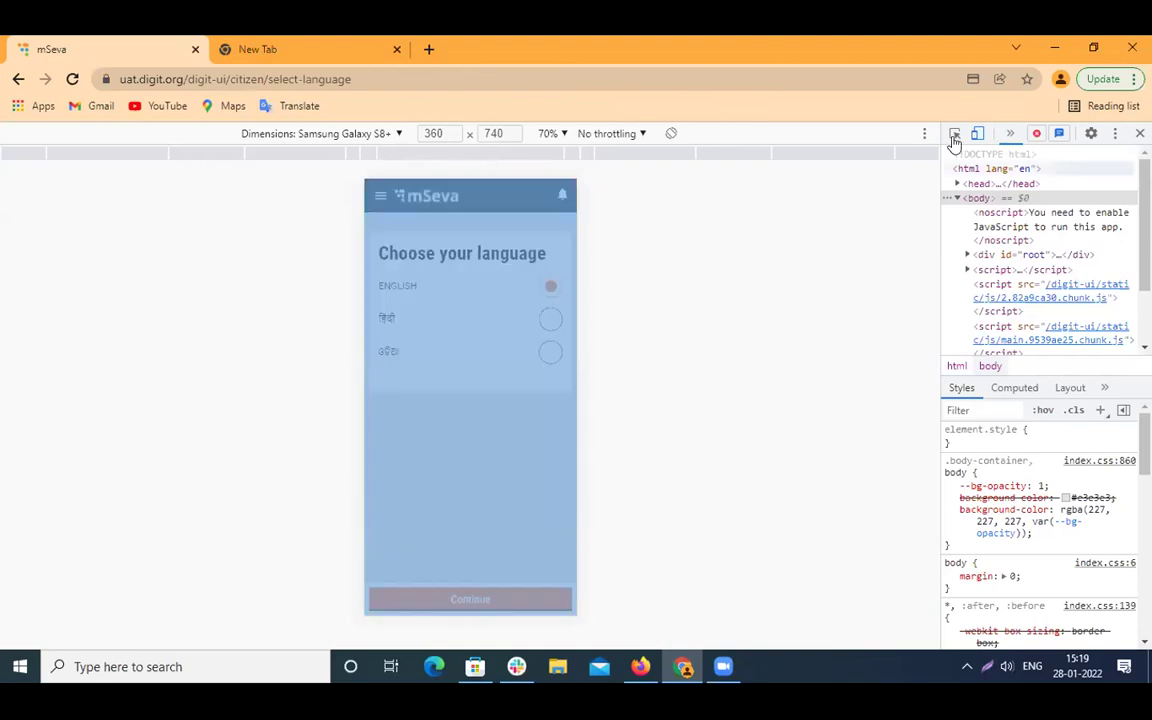
{"action": "left_click", "coordinate": [955, 135]}
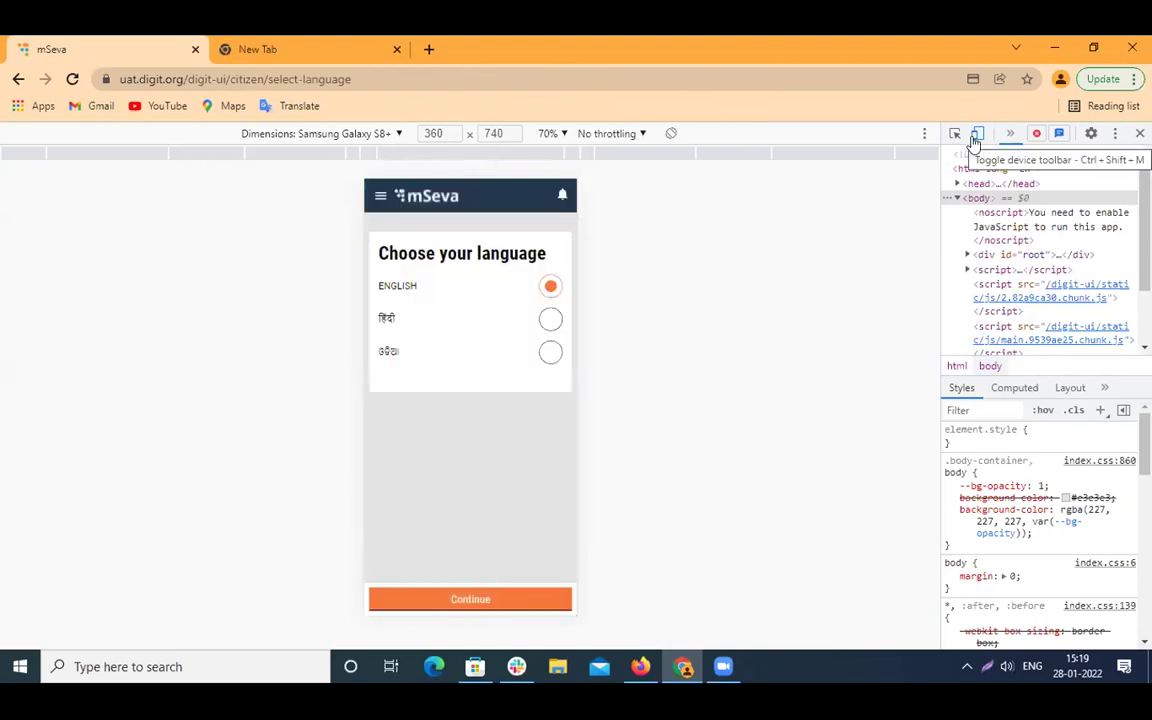
{"action": "left_click", "coordinate": [641, 665]}
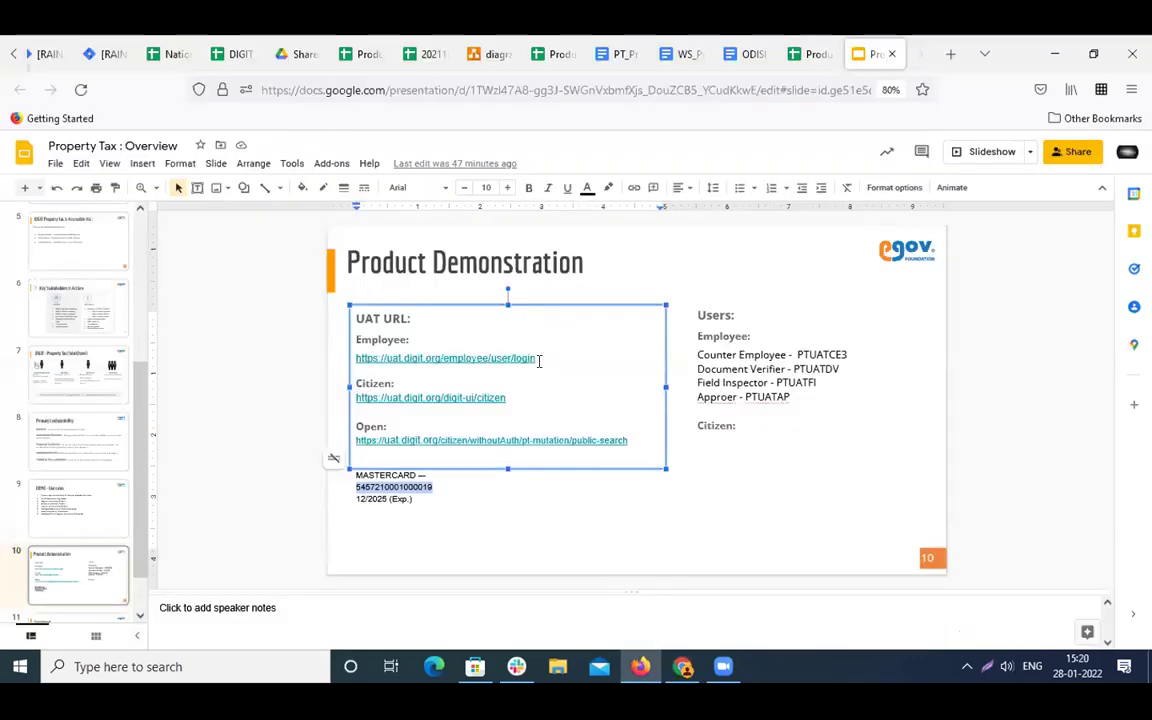
- Copy the Employee login URL from the Product Demonstration slide and return to the browser
{"action": "left_click_drag", "start_coordinate": [538, 361], "coordinate": [349, 358]}
{"action": "key", "text": "ctrl+c"}
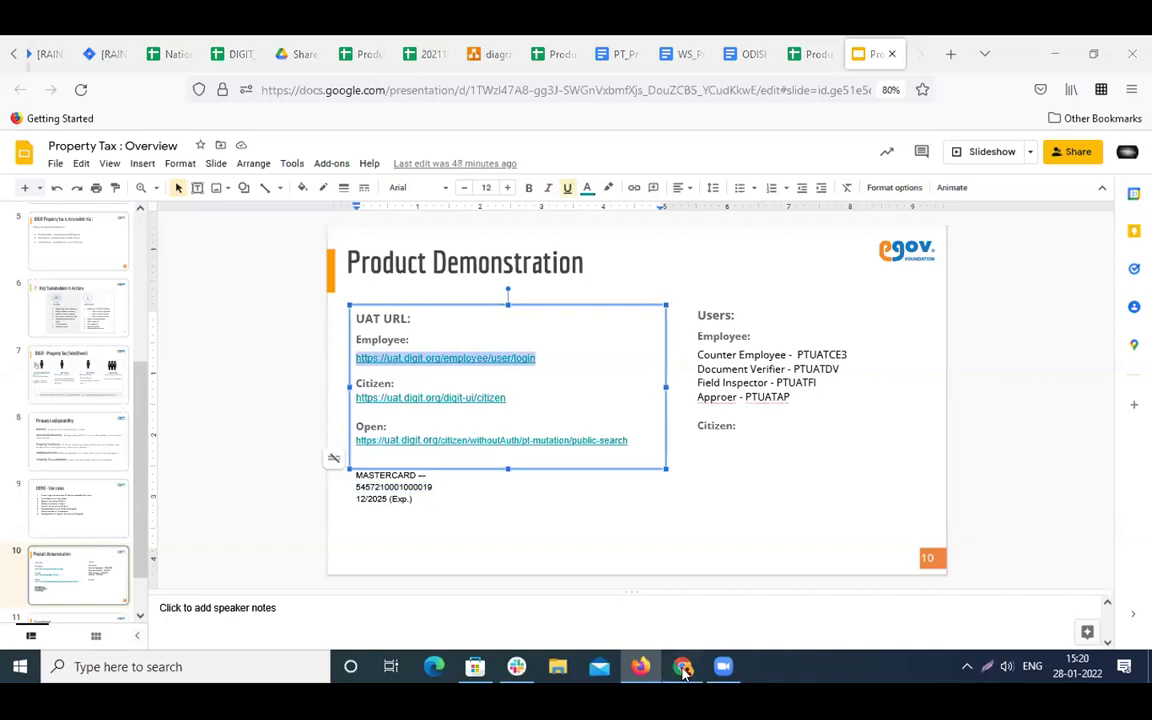
{"action": "key", "text": "alt+Tab"}
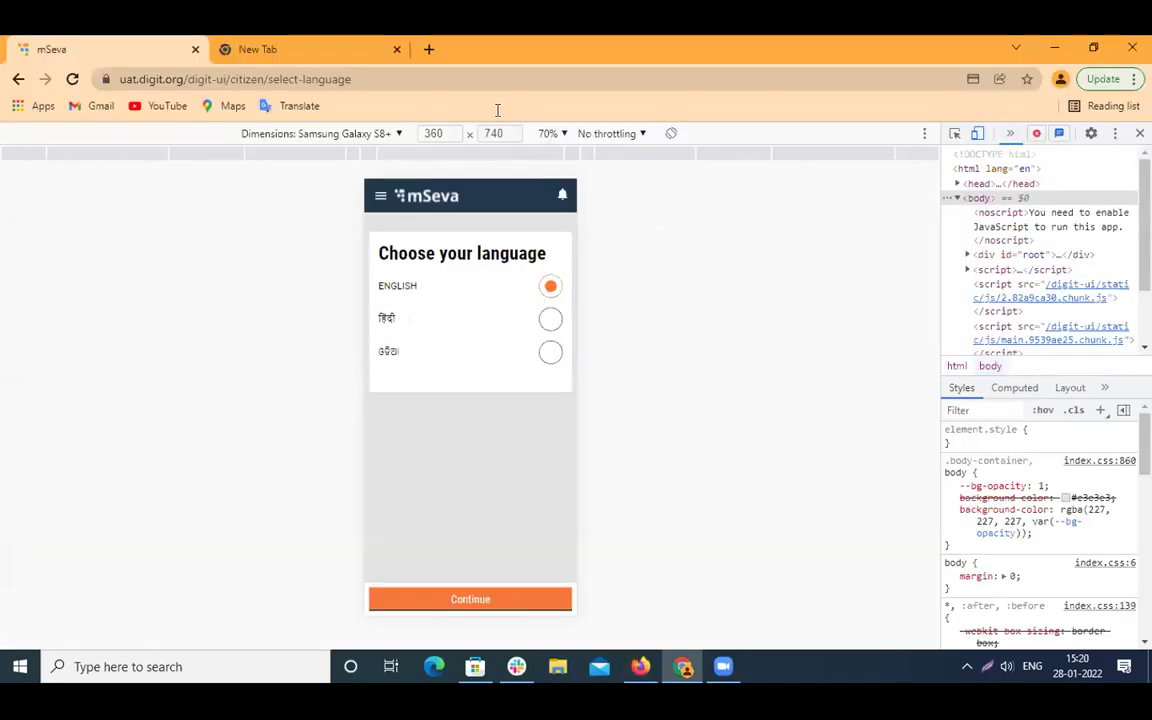
- Load the pasted employee portal URL and close developer tools
{"action": "left_click", "coordinate": [155, 80]}
{"action": "key", "text": "ctrl+v"}
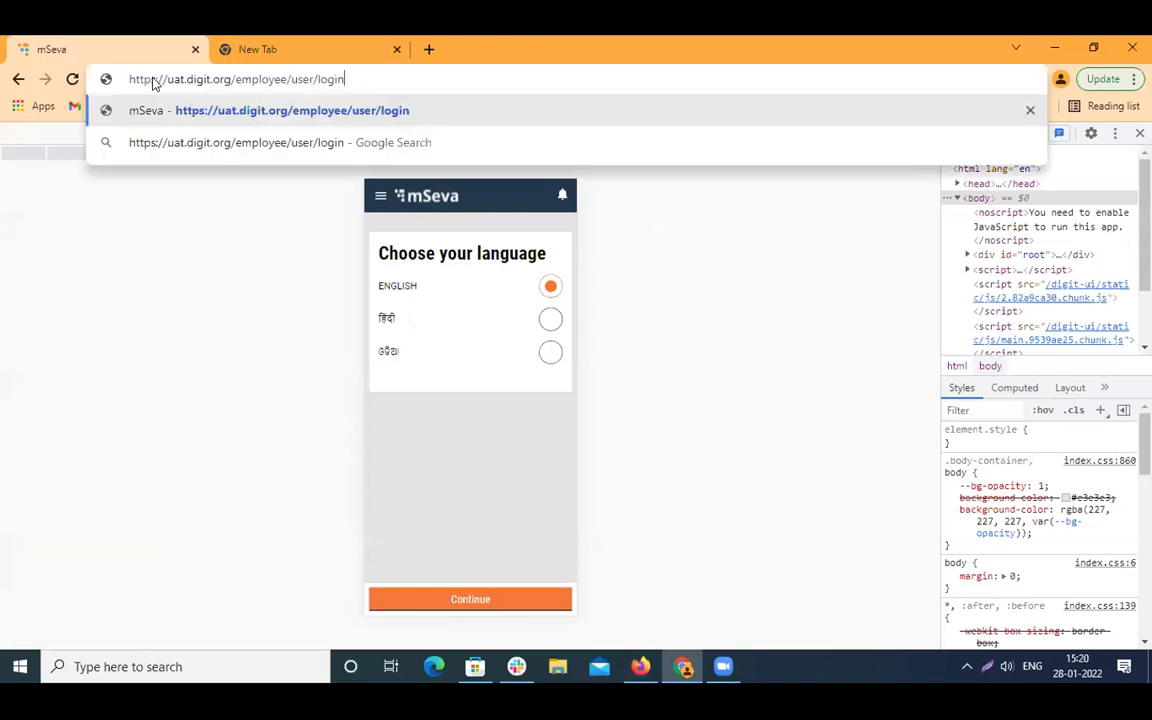
{"action": "key", "text": "Return"}
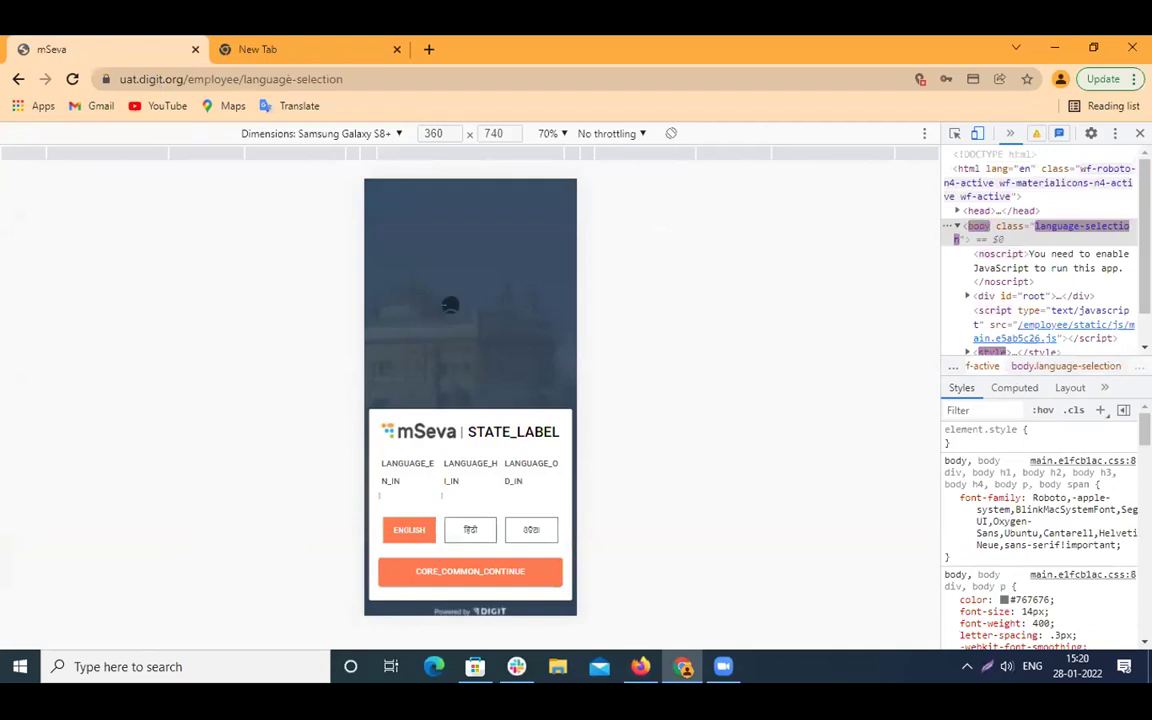
{"action": "left_click", "coordinate": [955, 134]}
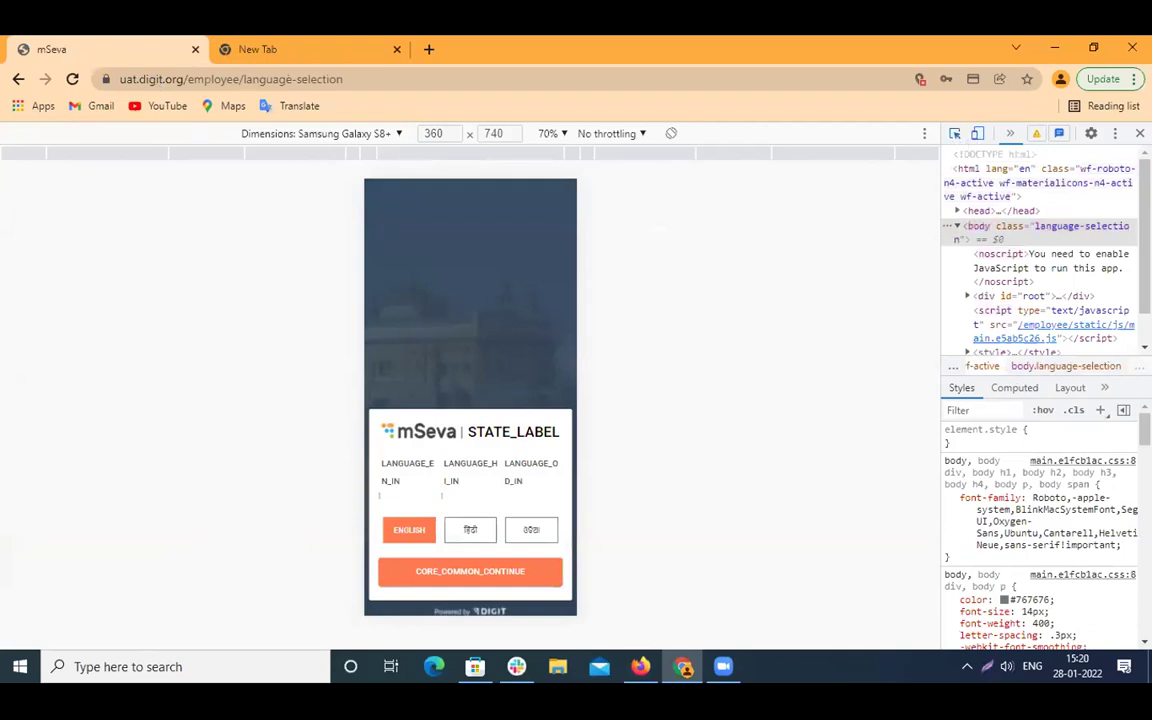
{"action": "left_click", "coordinate": [1140, 133]}
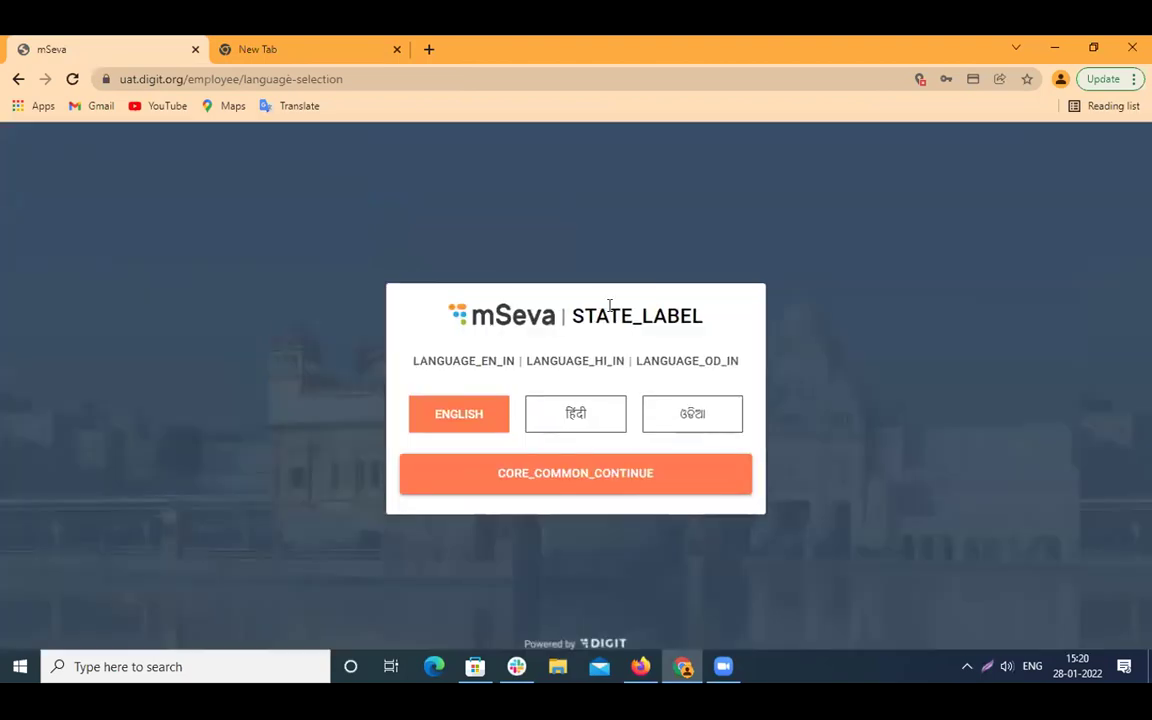
- Continue in English and log in as the counter employee for City A
{"action": "left_click", "coordinate": [493, 469]}
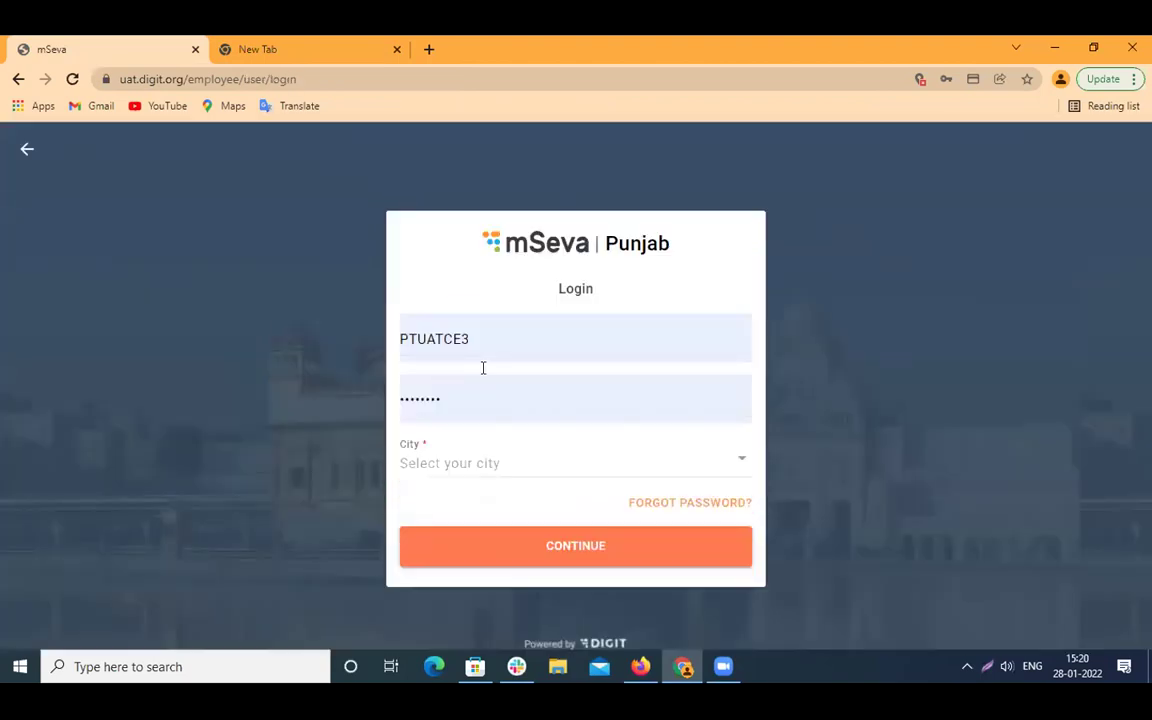
{"action": "left_click", "coordinate": [471, 465]}
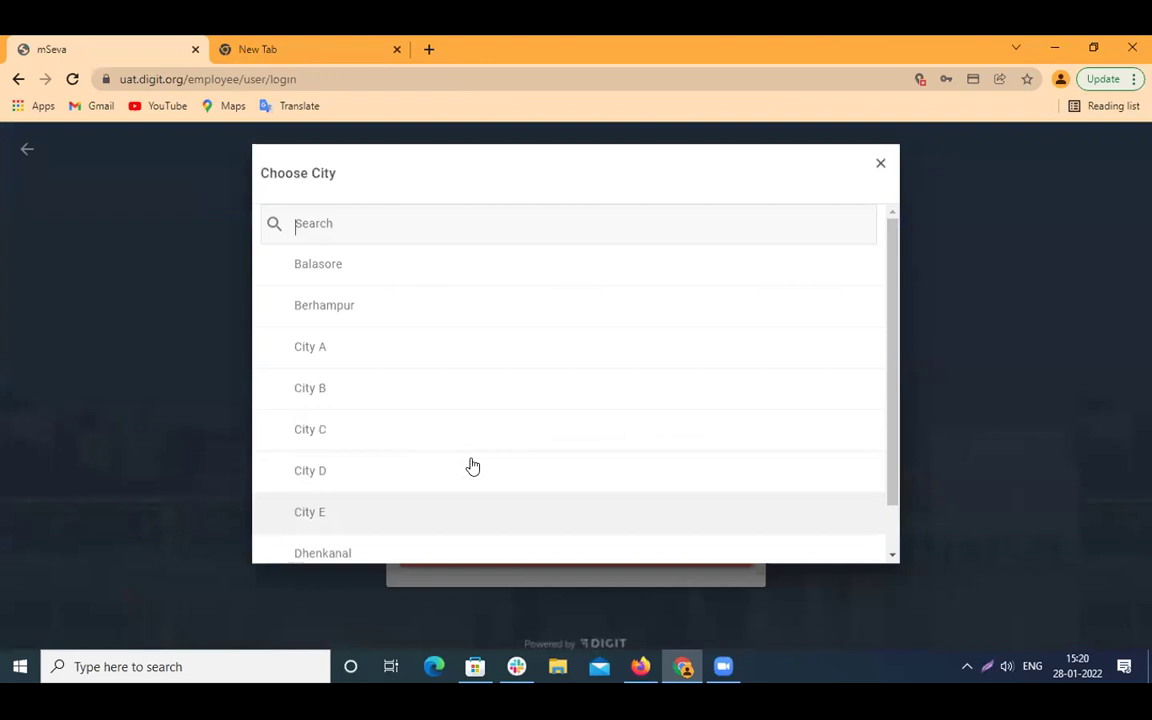
{"action": "left_click", "coordinate": [340, 362]}
{"action": "left_click", "coordinate": [489, 549]}
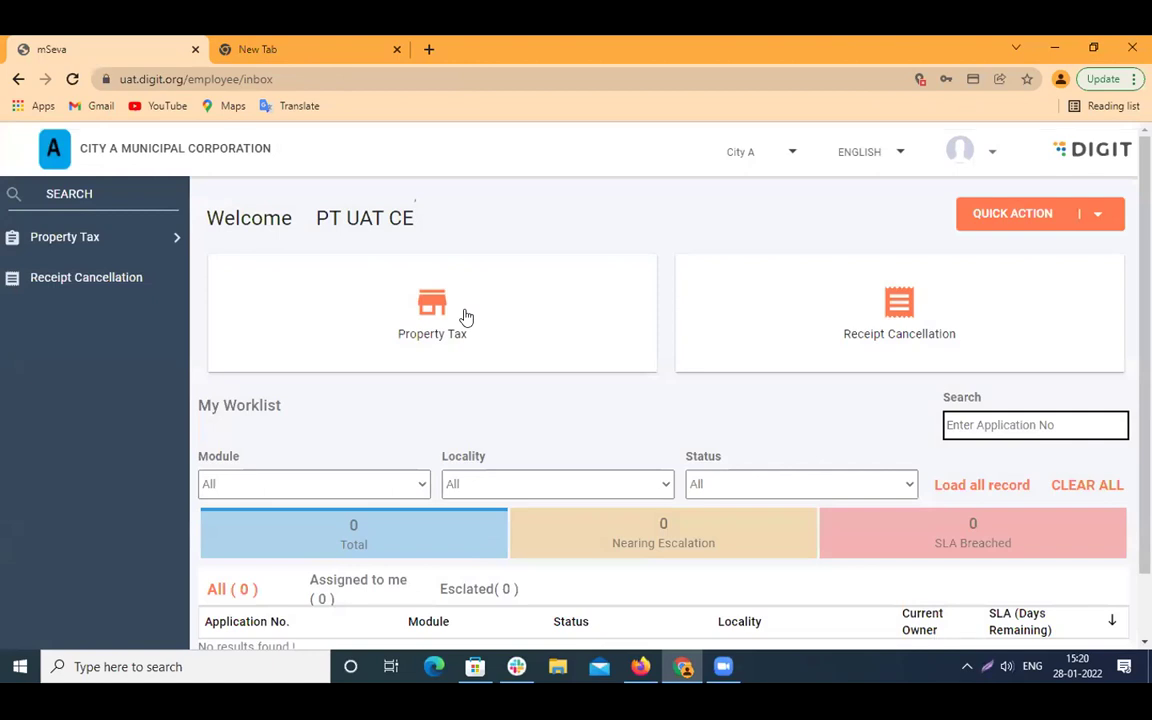
- Open the Property Tax inbox and browse the applications table
{"action": "left_click", "coordinate": [466, 317]}
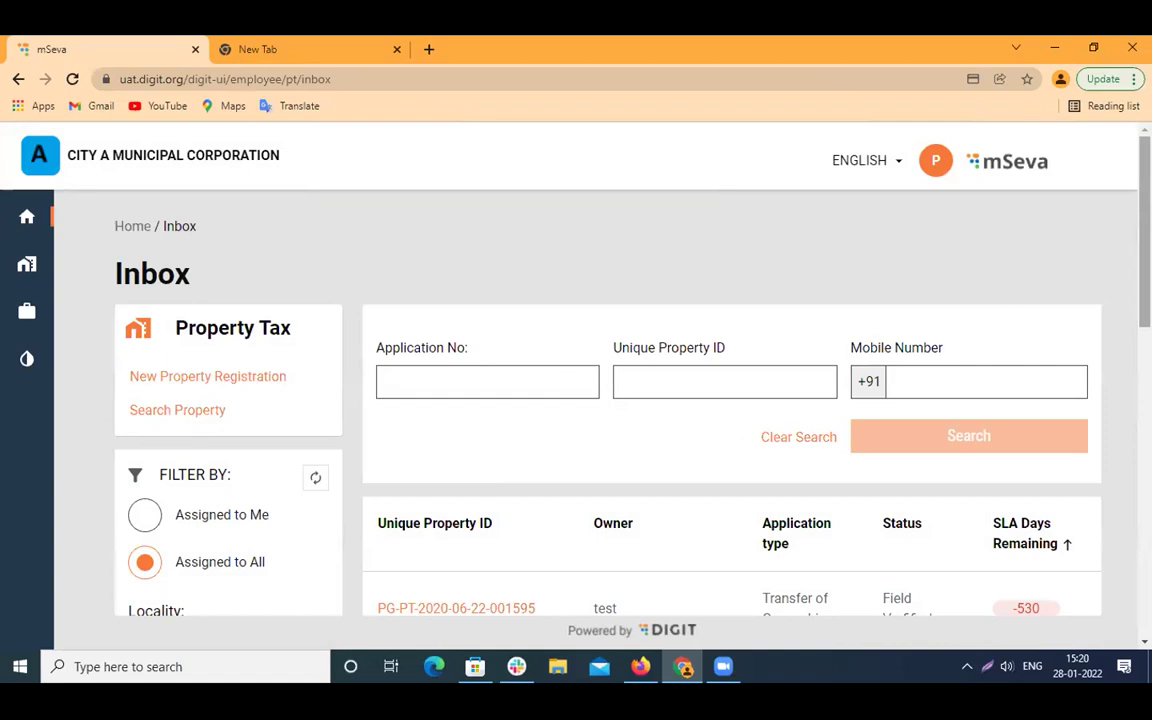
{"action": "scroll", "coordinate": [600, 400], "scroll_direction": "down", "scroll_amount": 2}
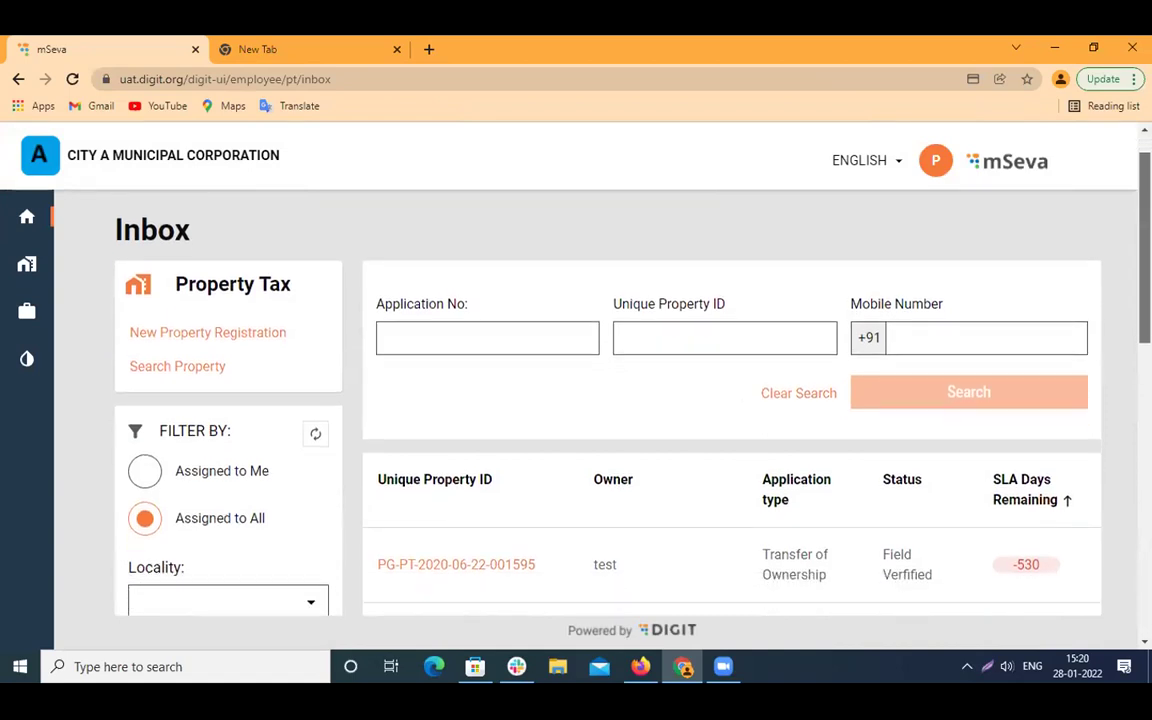
{"action": "scroll", "coordinate": [600, 400], "scroll_direction": "up", "scroll_amount": 1}
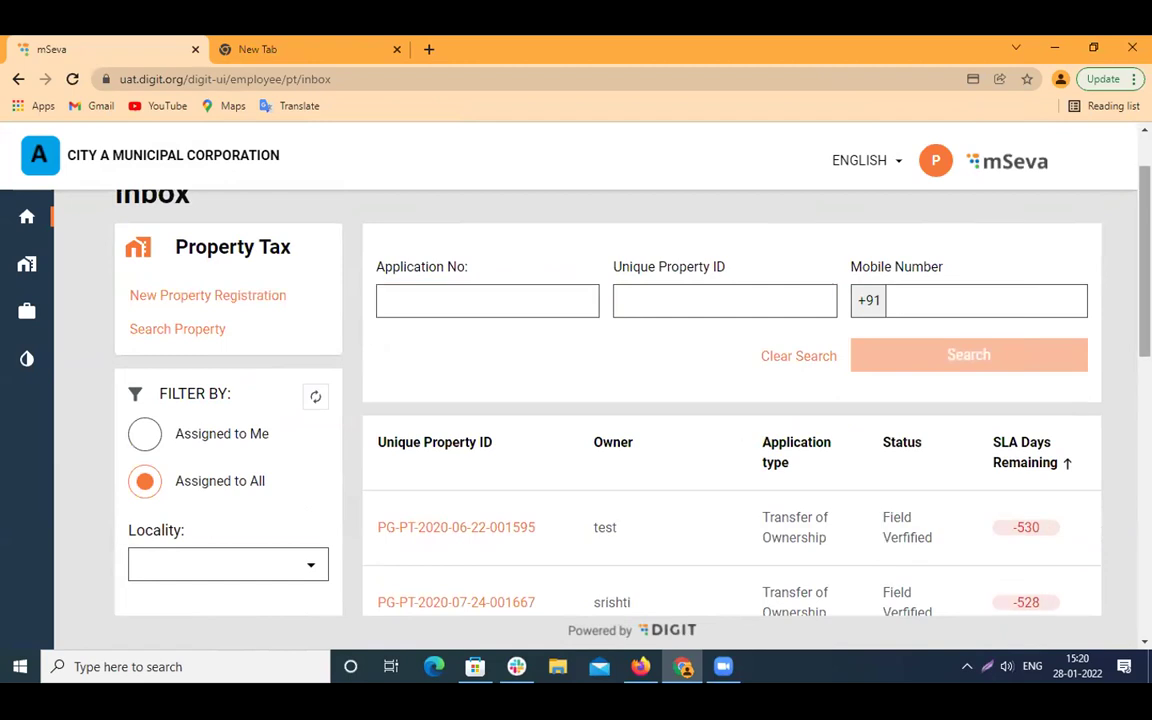
{"action": "scroll", "coordinate": [600, 400], "scroll_direction": "down", "scroll_amount": 6}
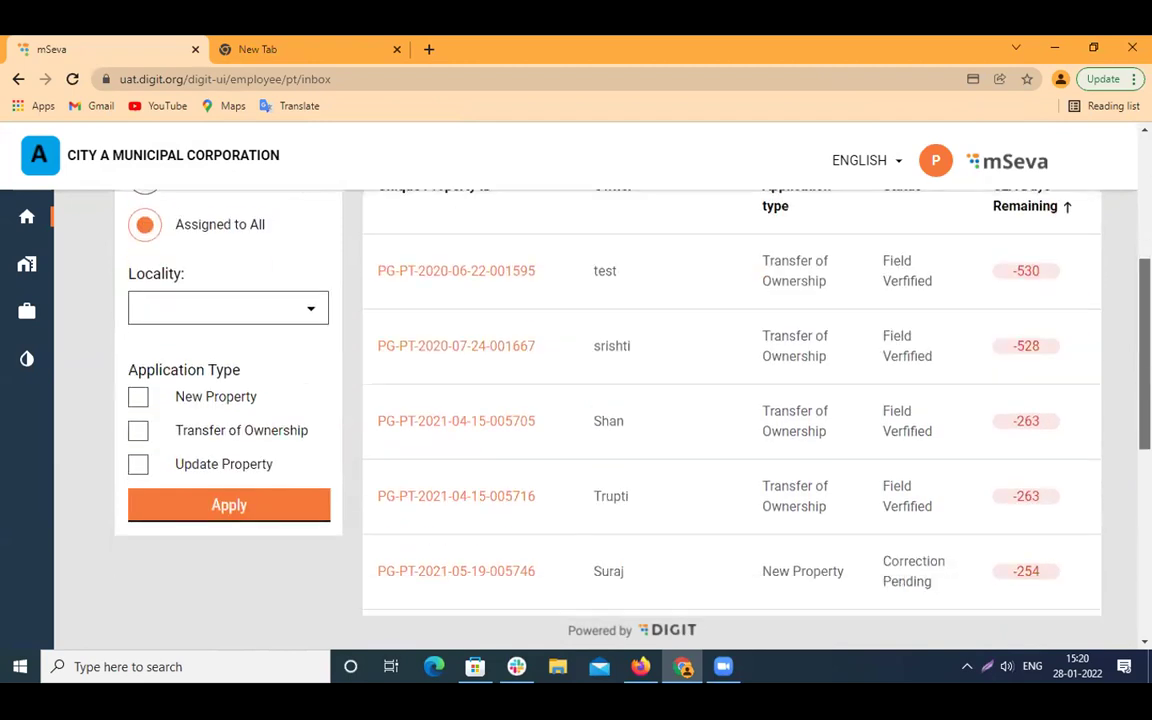
{"action": "scroll", "coordinate": [931, 388], "scroll_direction": "down", "scroll_amount": 3}
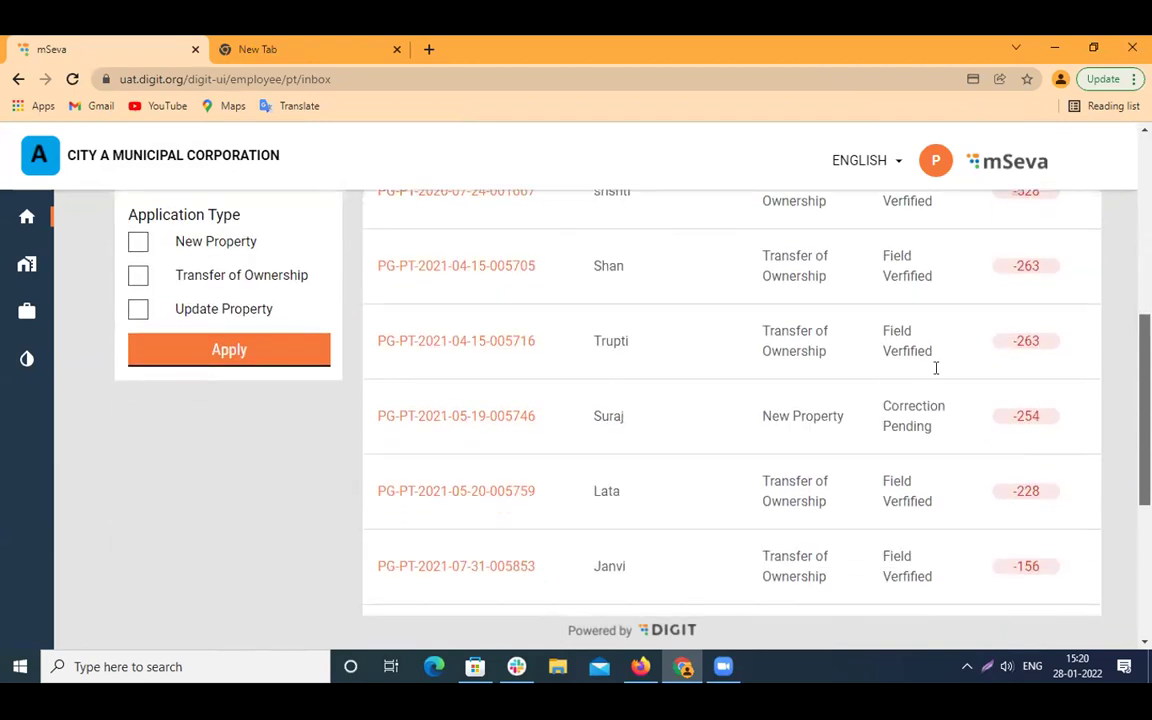
{"action": "scroll", "coordinate": [936, 368], "scroll_direction": "up", "scroll_amount": 9}
{"action": "left_click", "coordinate": [936, 361]}
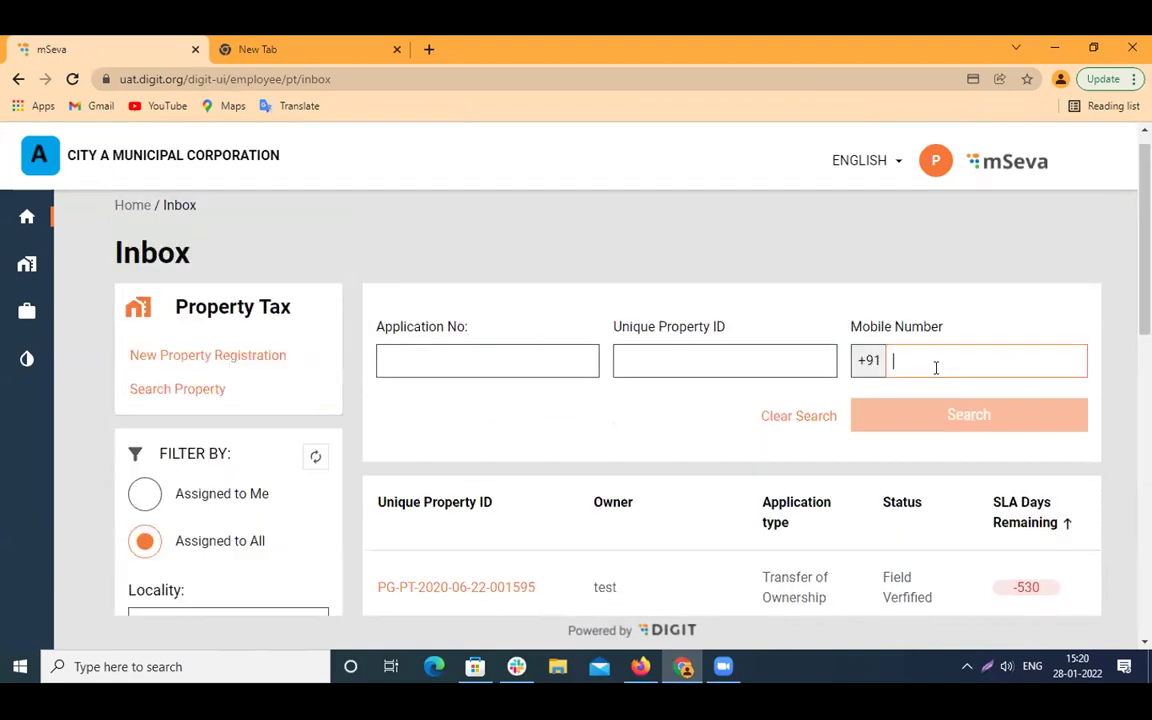
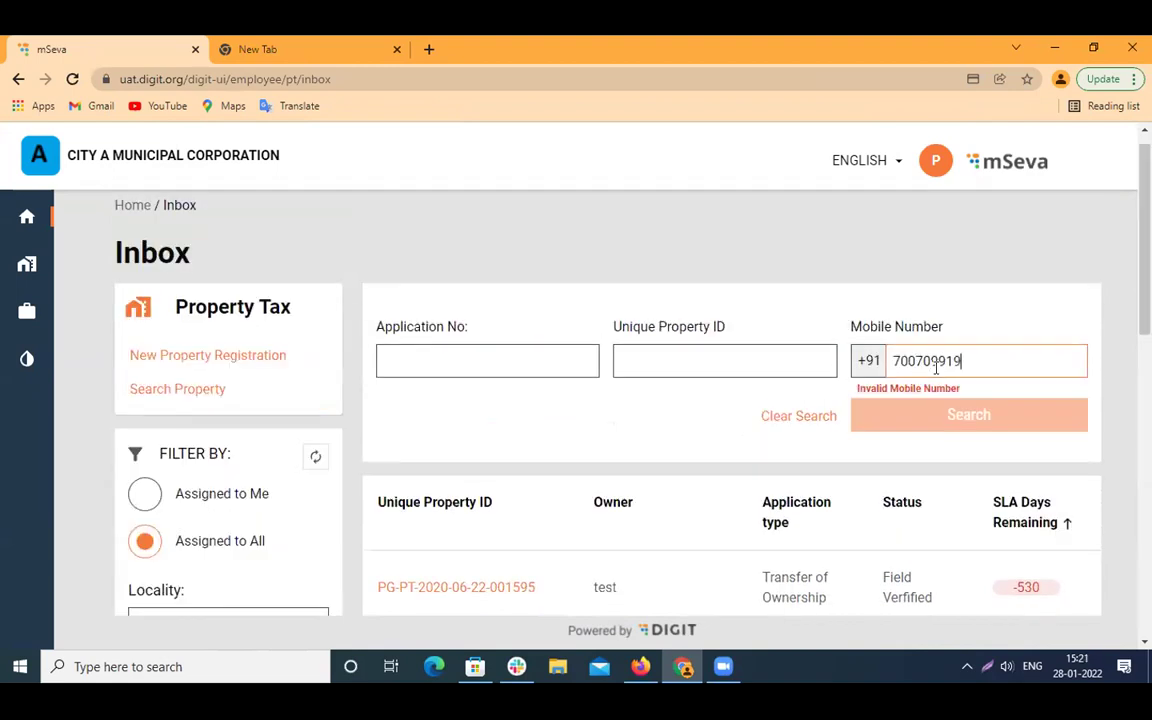
- Search the inbox by the owner's mobile number, which finds no applications
{"action": "left_click", "coordinate": [944, 412]}
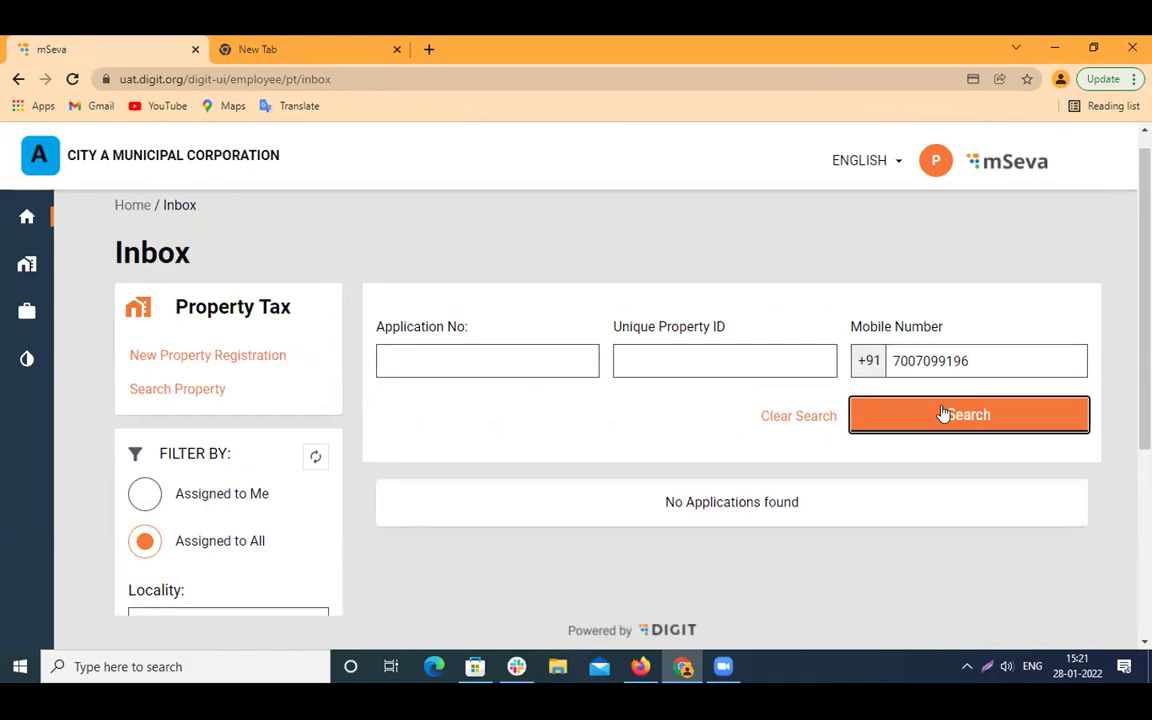
{"action": "left_click", "coordinate": [946, 361]}
{"action": "double_click", "coordinate": [903, 362]}
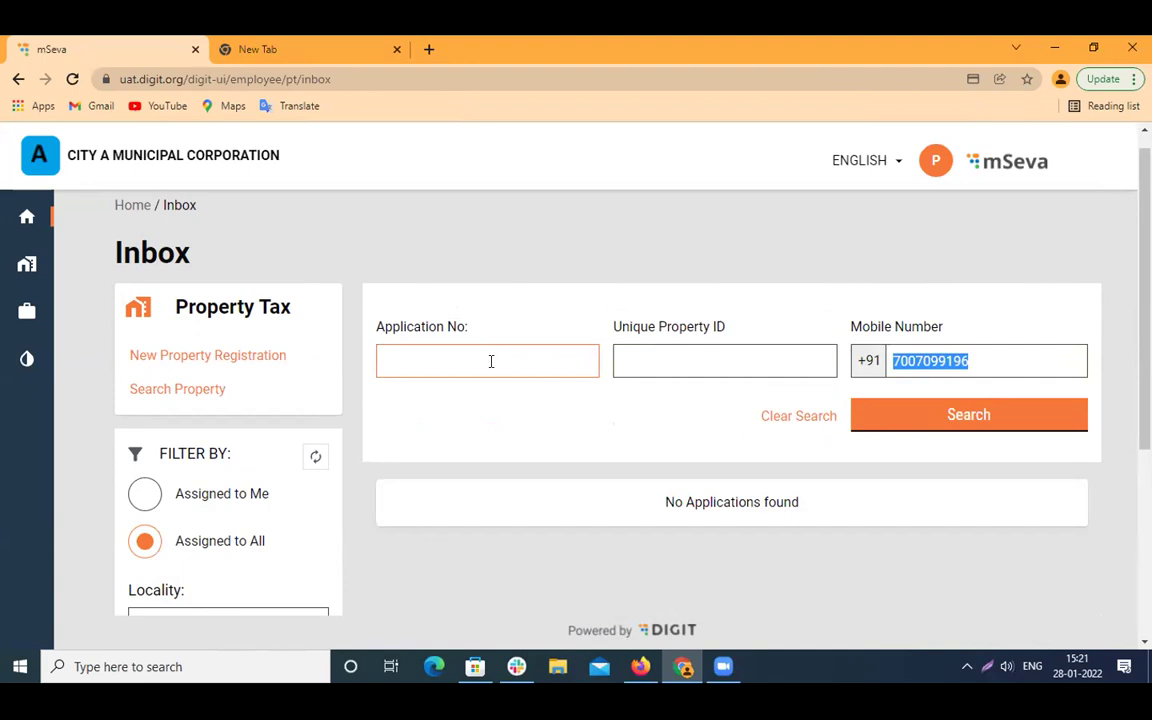
- Log out of the employee account and continue with English
{"action": "left_click", "coordinate": [940, 168]}
{"action": "left_click", "coordinate": [962, 196]}
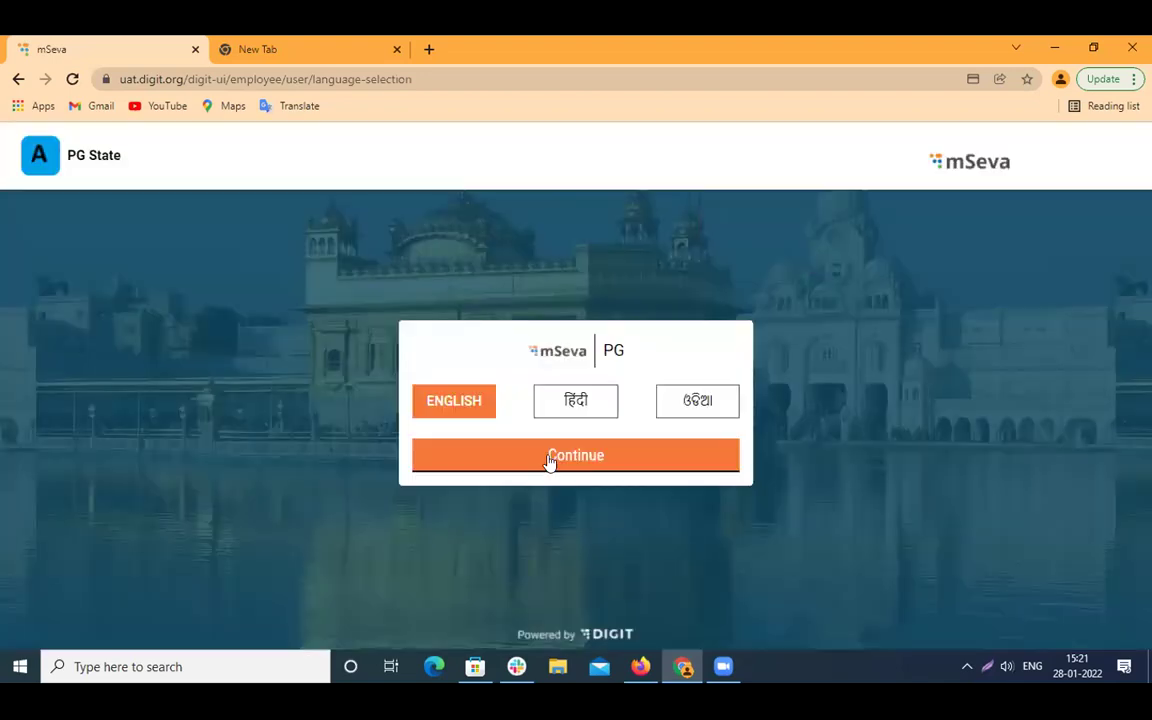
{"action": "left_click", "coordinate": [549, 457]}
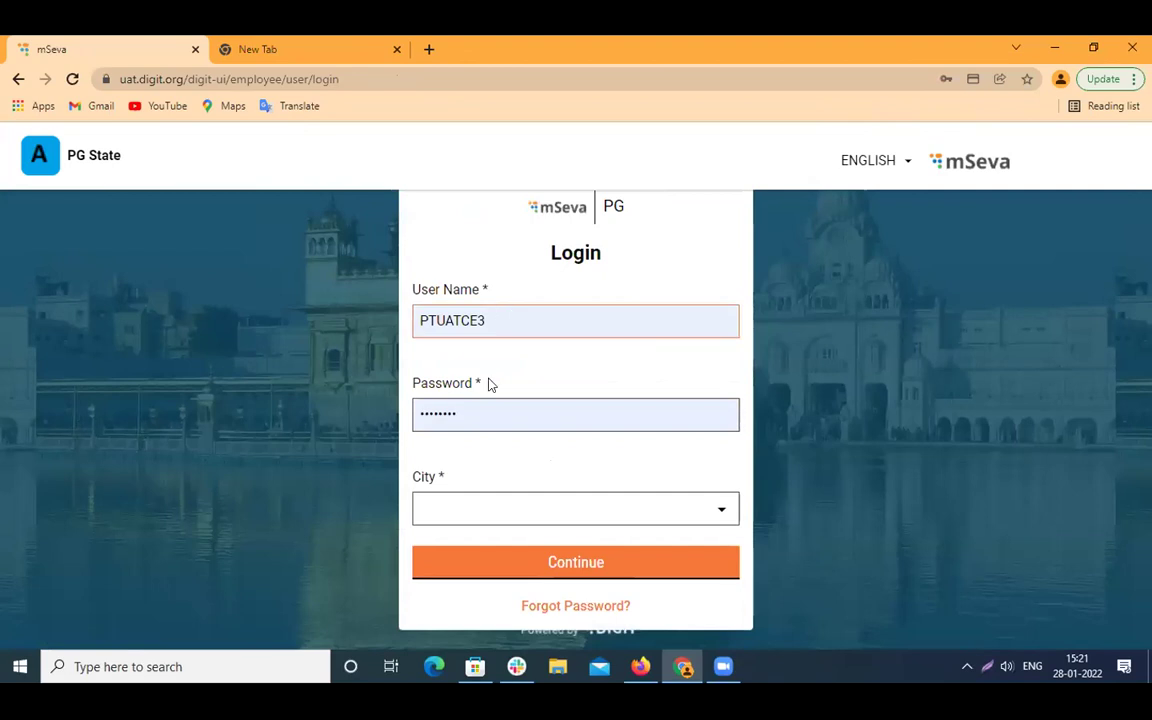
- Sign in with a different saved employee login for City A and open the Property Tax inbox
{"action": "left_click", "coordinate": [486, 411]}
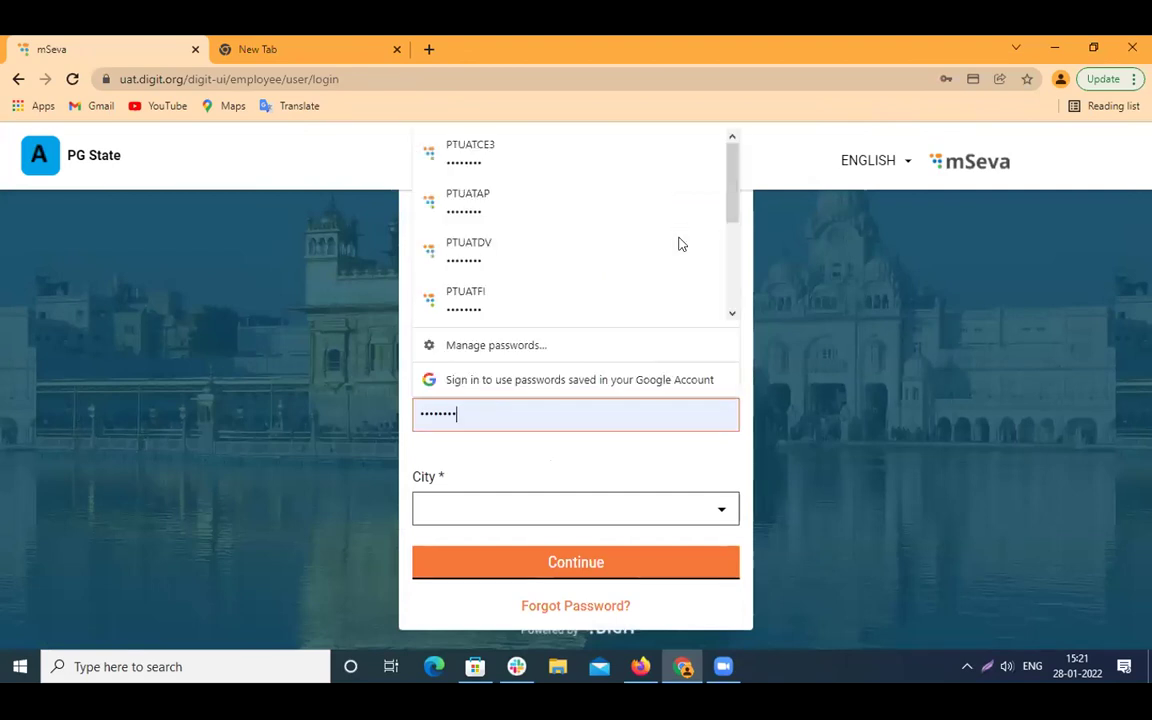
{"action": "key", "text": "Return"}
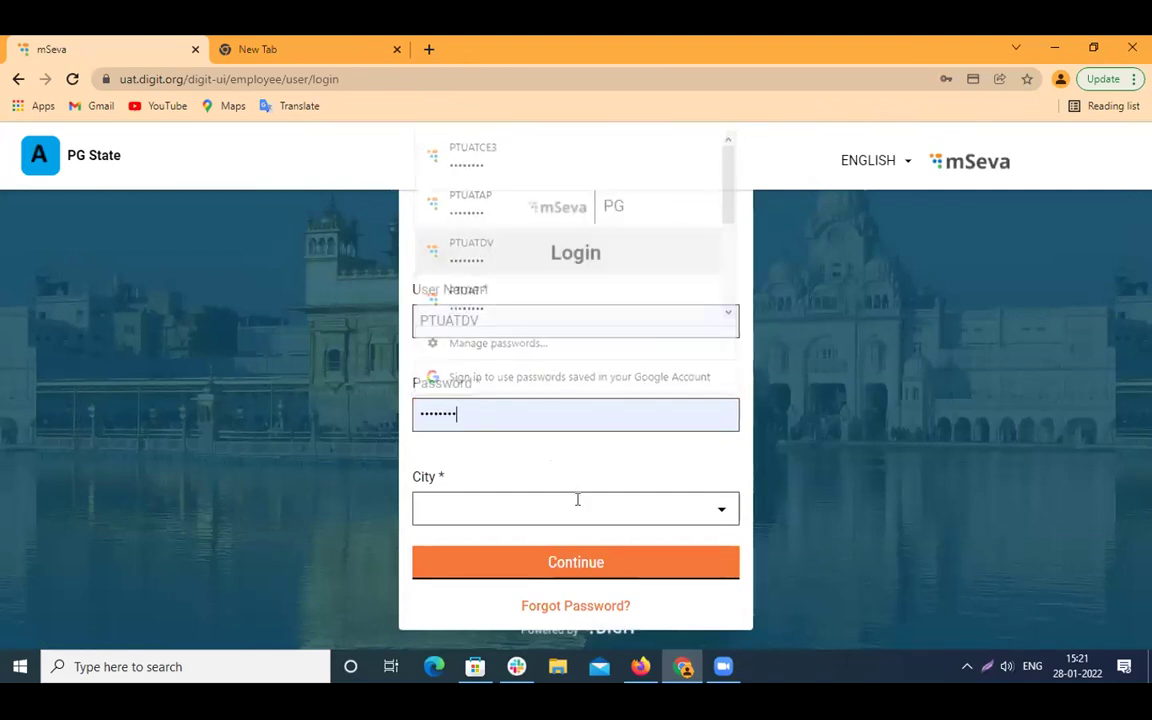
{"action": "left_click", "coordinate": [468, 512]}
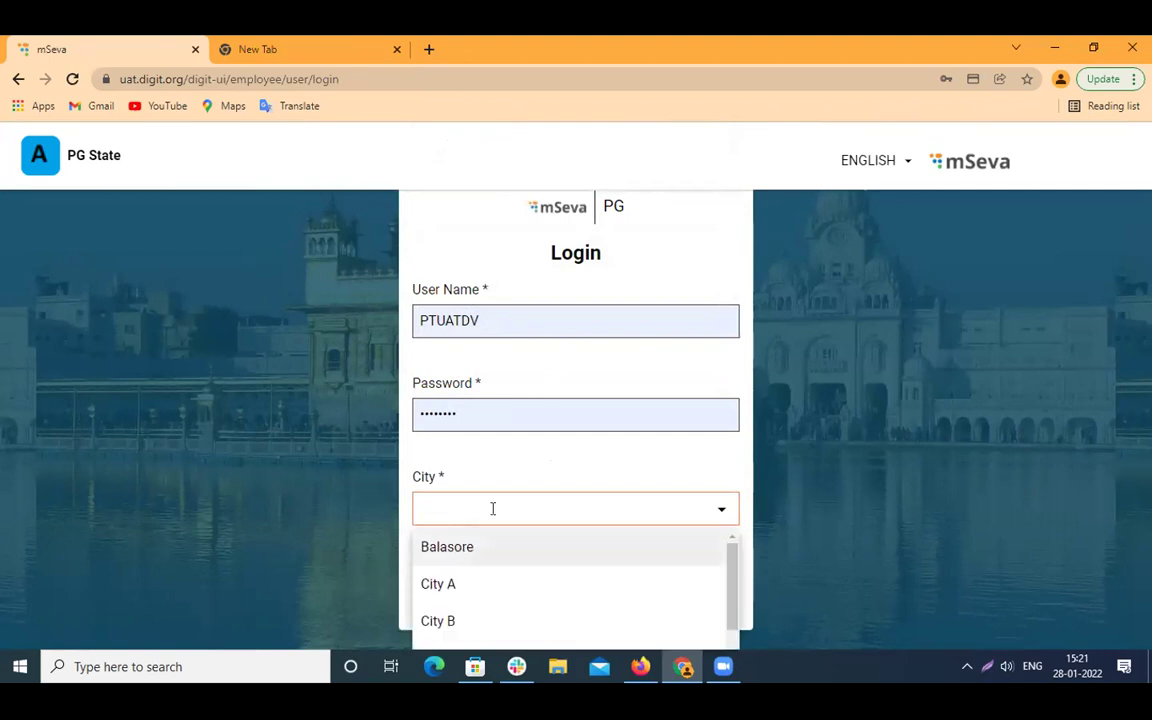
{"action": "left_click", "coordinate": [475, 532]}
{"action": "left_click", "coordinate": [491, 507]}
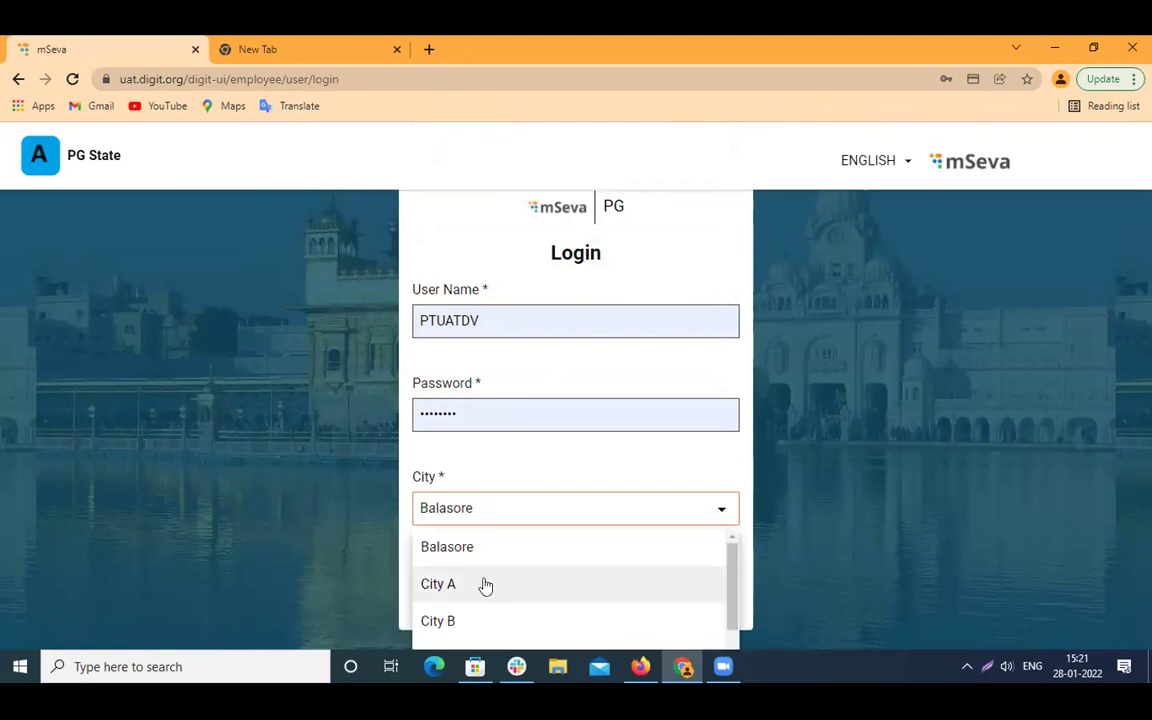
{"action": "left_click", "coordinate": [485, 585]}
{"action": "left_click", "coordinate": [522, 575]}
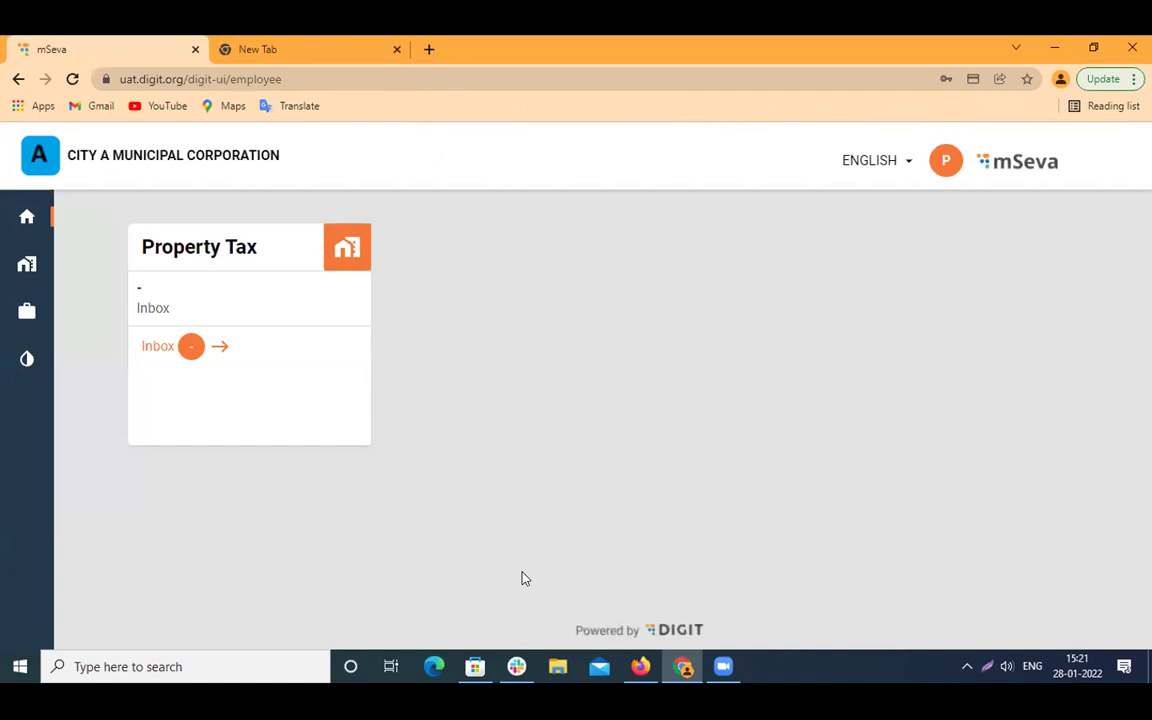
{"action": "left_click", "coordinate": [230, 352]}
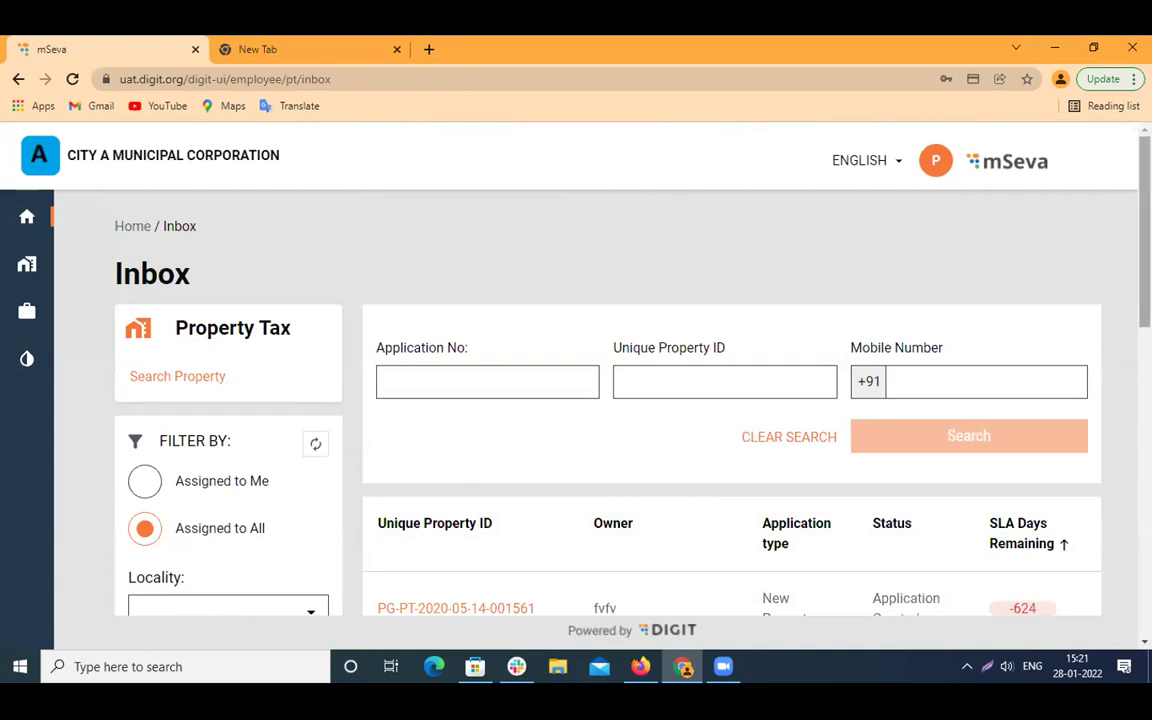
- Browse the inbox of 1795 applications and check the Locality filter without choosing one
{"action": "scroll", "coordinate": [600, 400], "scroll_direction": "down", "scroll_amount": 1}
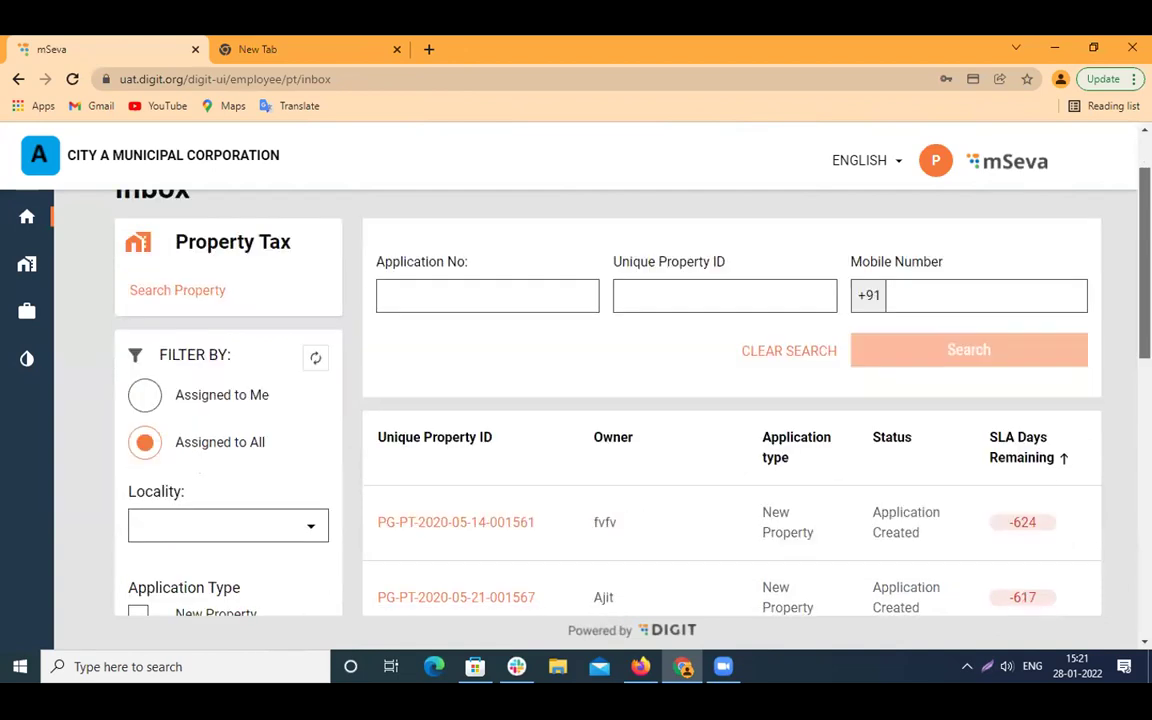
{"action": "scroll", "coordinate": [600, 400], "scroll_direction": "down", "scroll_amount": 2}
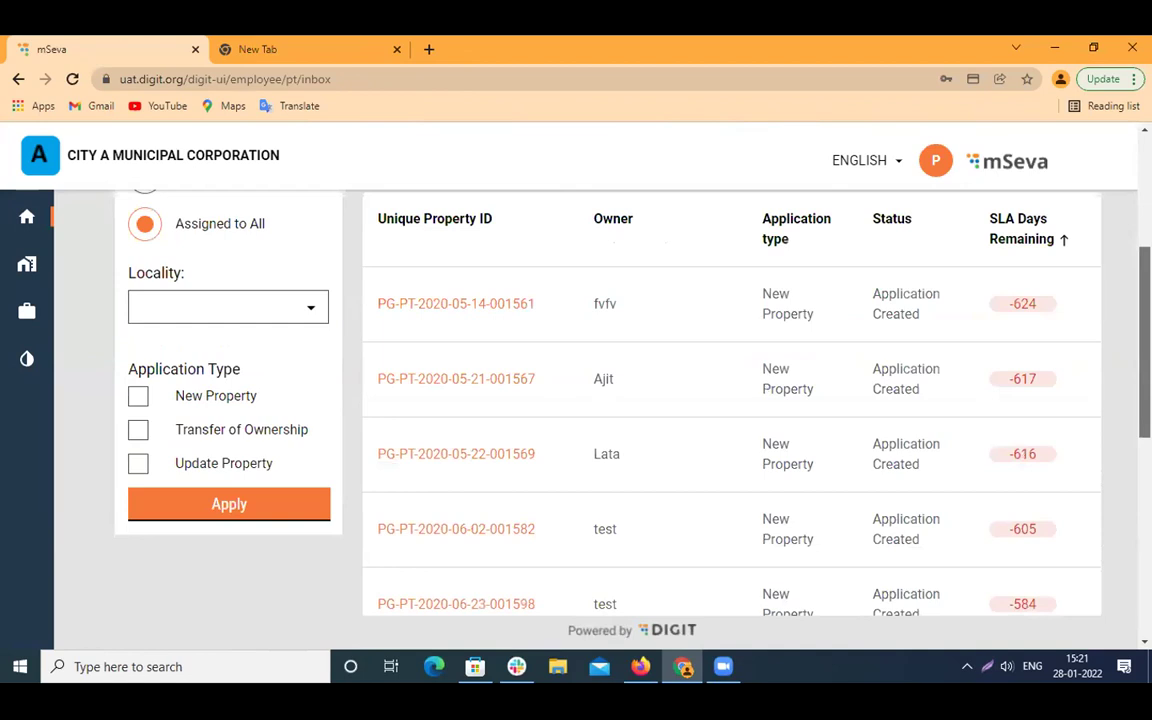
{"action": "scroll", "coordinate": [653, 309], "scroll_direction": "up", "scroll_amount": 2}
{"action": "scroll", "coordinate": [435, 291], "scroll_direction": "up", "scroll_amount": 1}
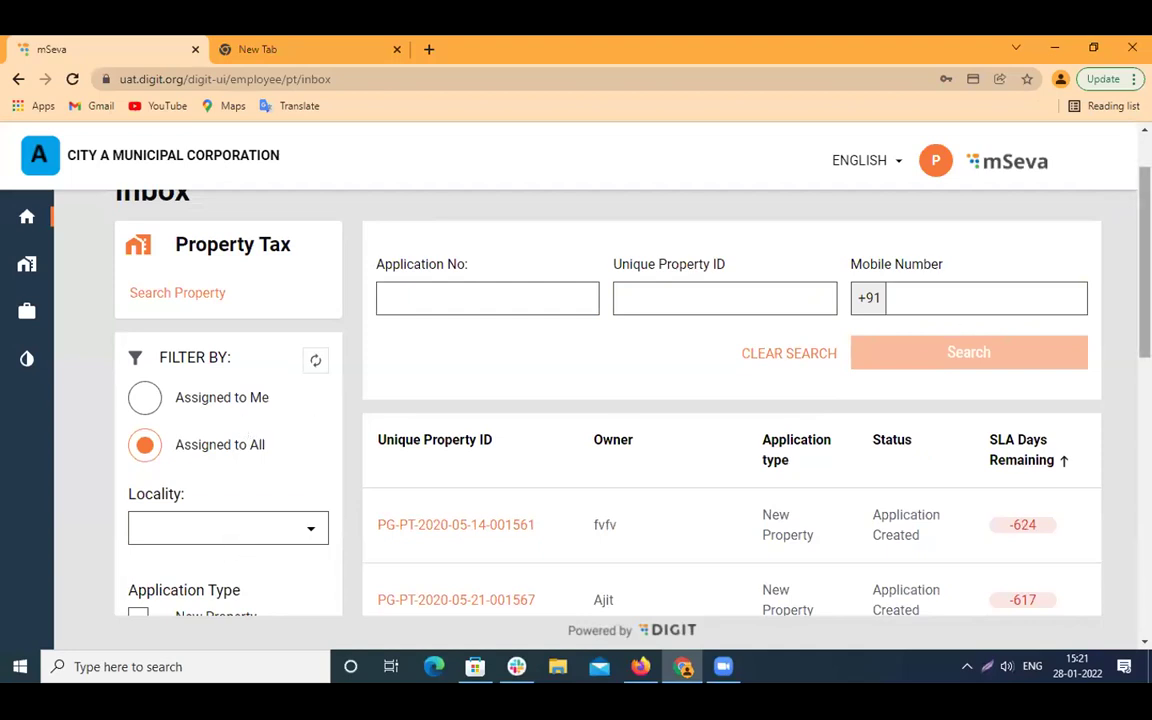
{"action": "scroll", "coordinate": [576, 400], "scroll_direction": "down", "scroll_amount": 2}
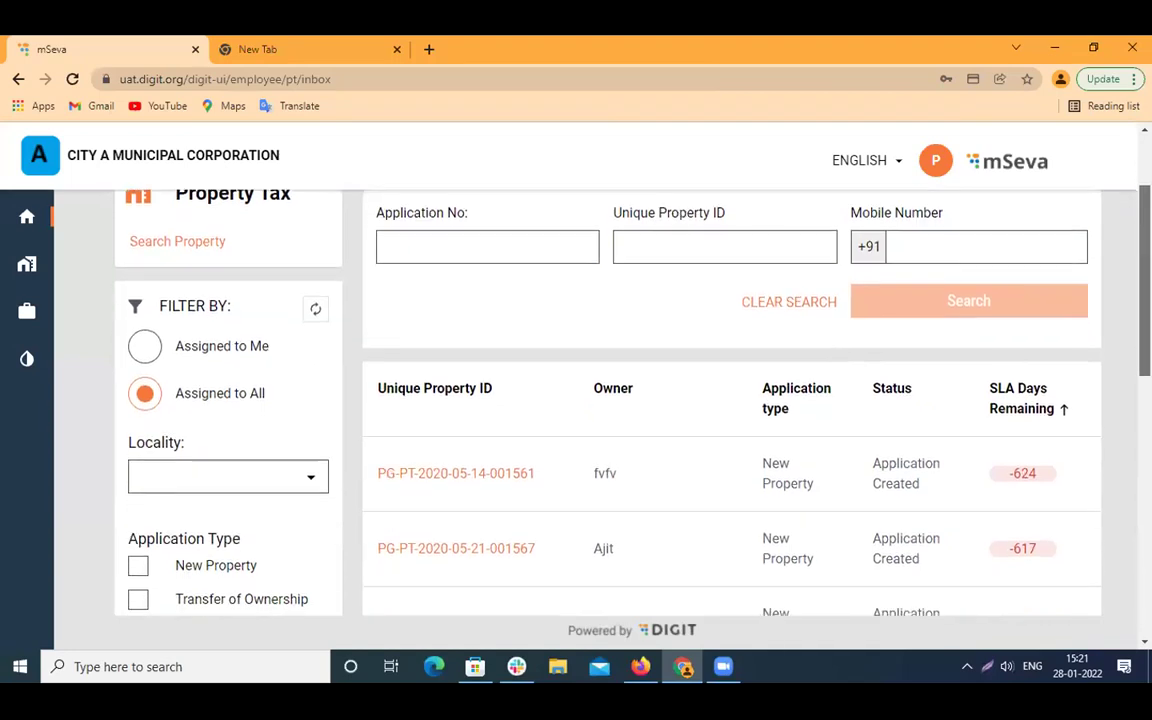
{"action": "scroll", "coordinate": [576, 400], "scroll_direction": "down", "scroll_amount": 1}
{"action": "scroll", "coordinate": [339, 260], "scroll_direction": "down", "scroll_amount": 1}
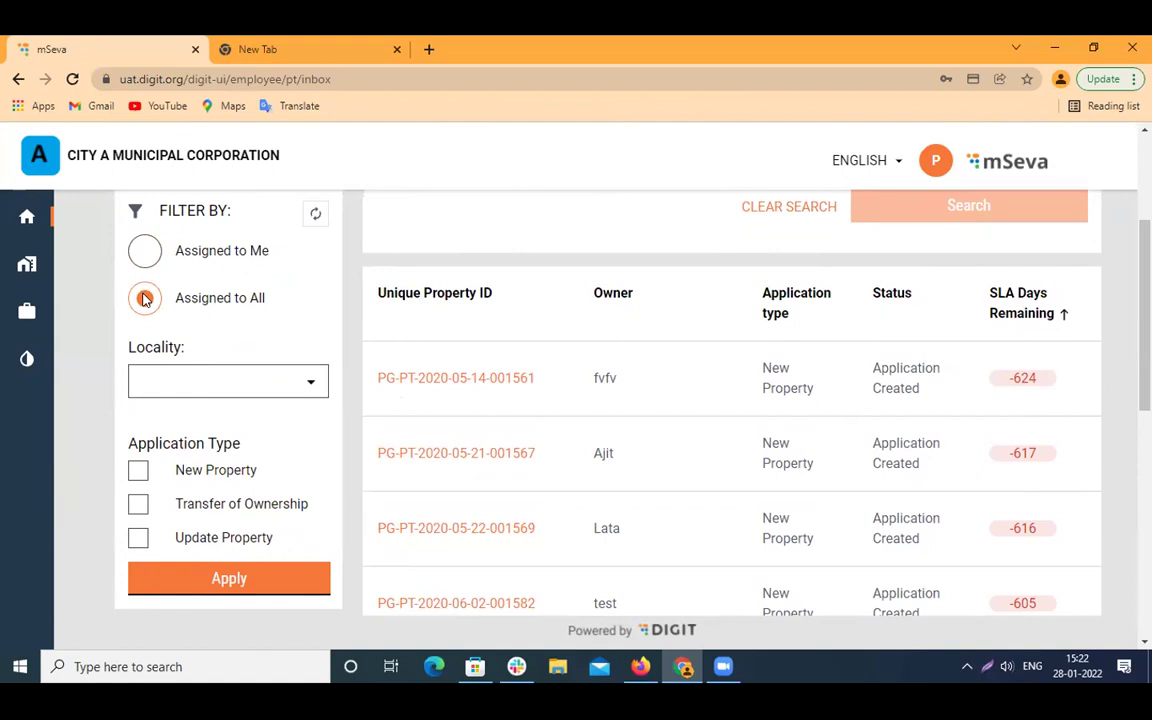
{"action": "left_click", "coordinate": [305, 389]}
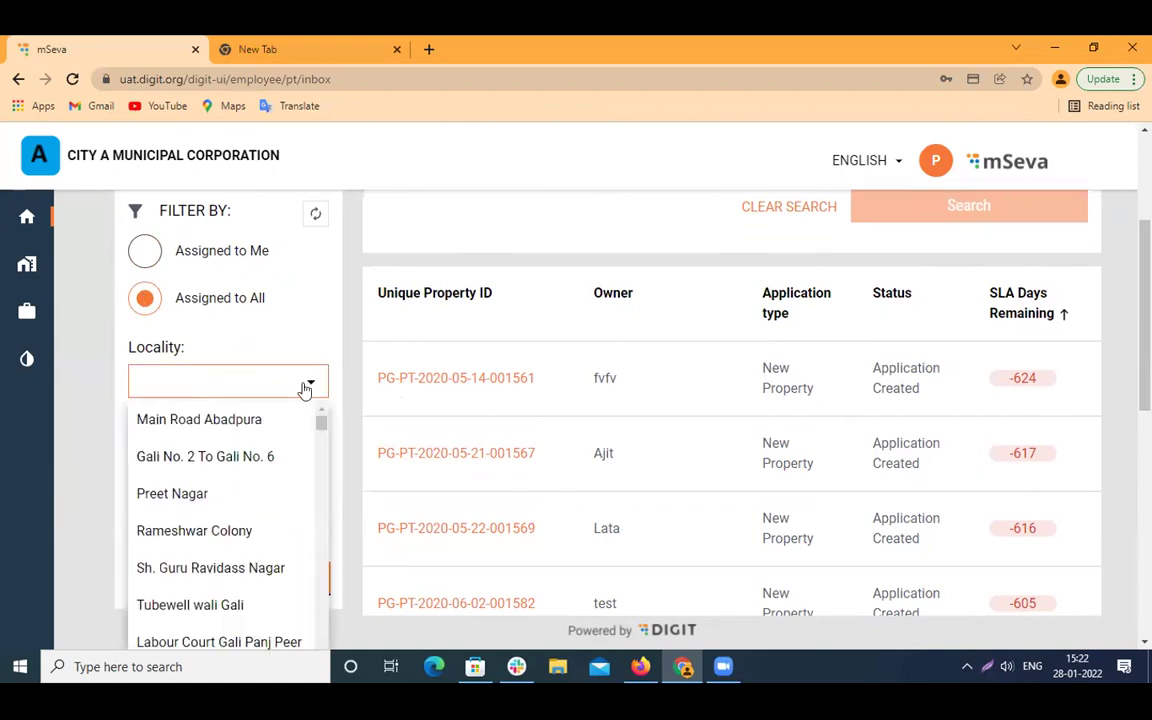
{"action": "left_click", "coordinate": [311, 334]}
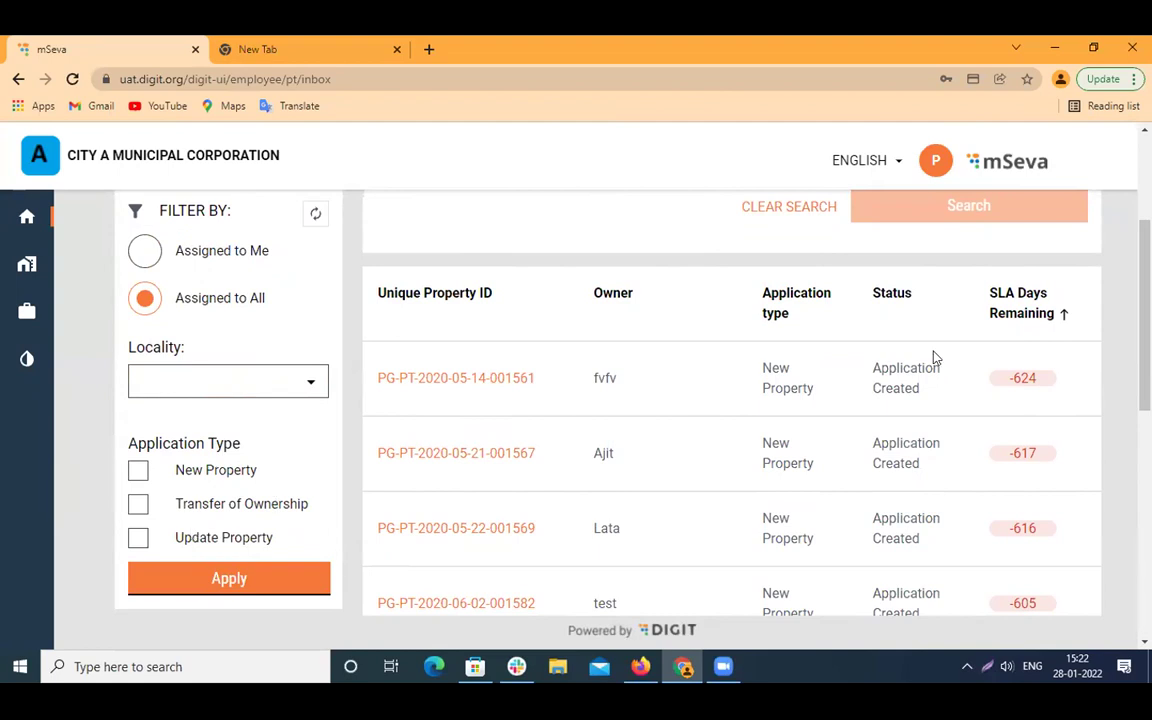
{"action": "scroll", "coordinate": [1034, 357], "scroll_direction": "up", "scroll_amount": 3}
{"action": "left_click", "coordinate": [975, 373]}
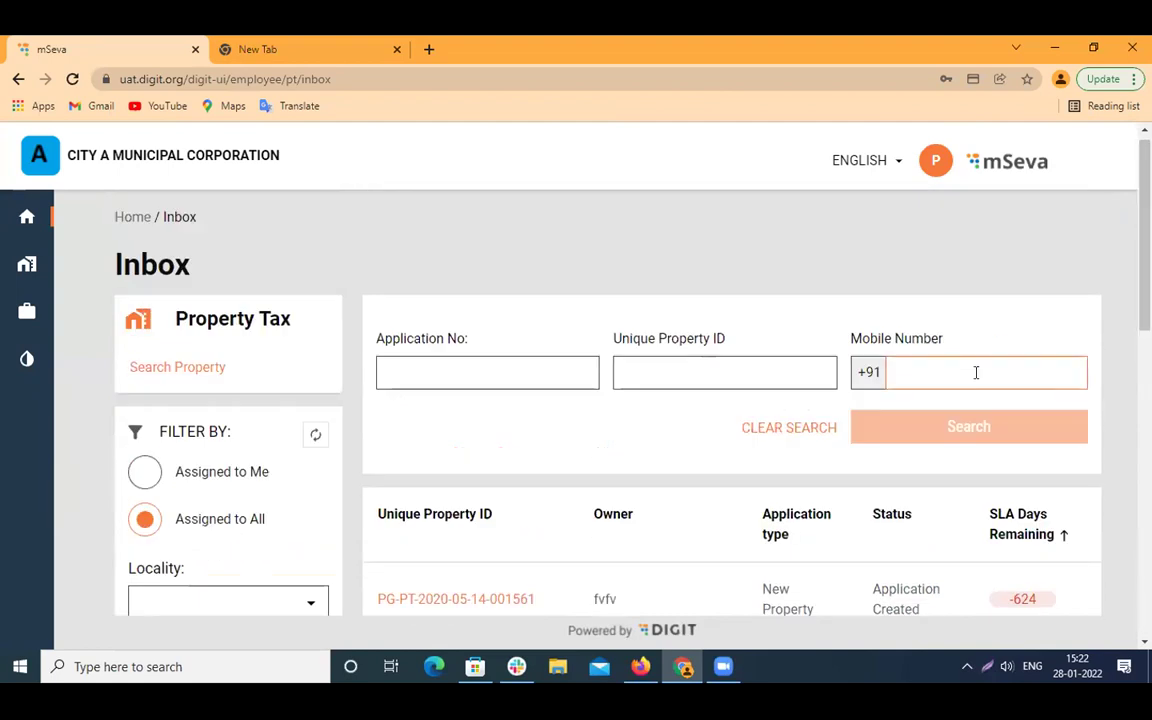
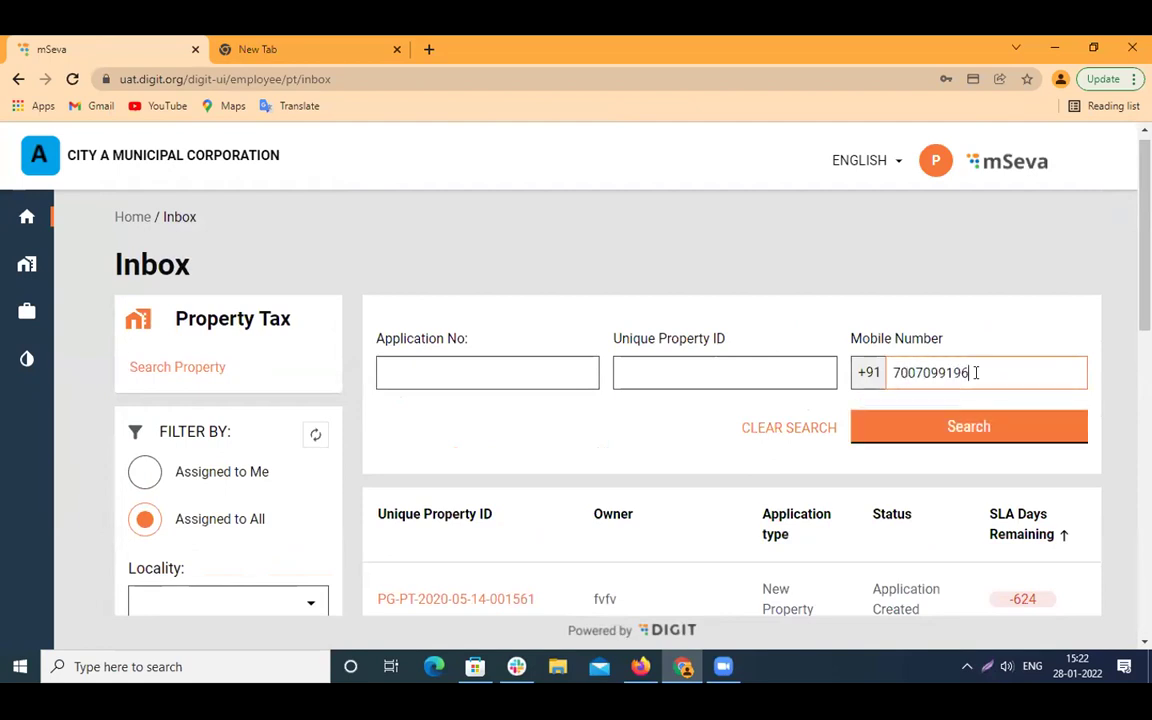
{"action": "left_click", "coordinate": [967, 427]}
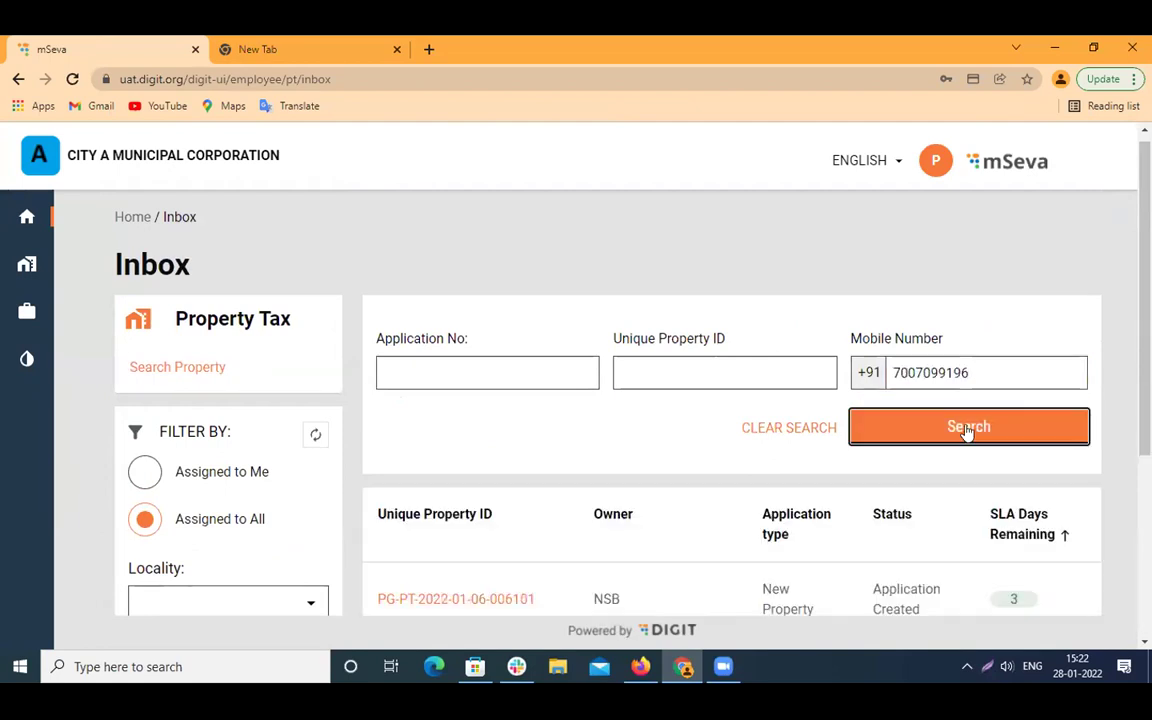
{"action": "scroll", "coordinate": [723, 465], "scroll_direction": "down", "scroll_amount": 2}
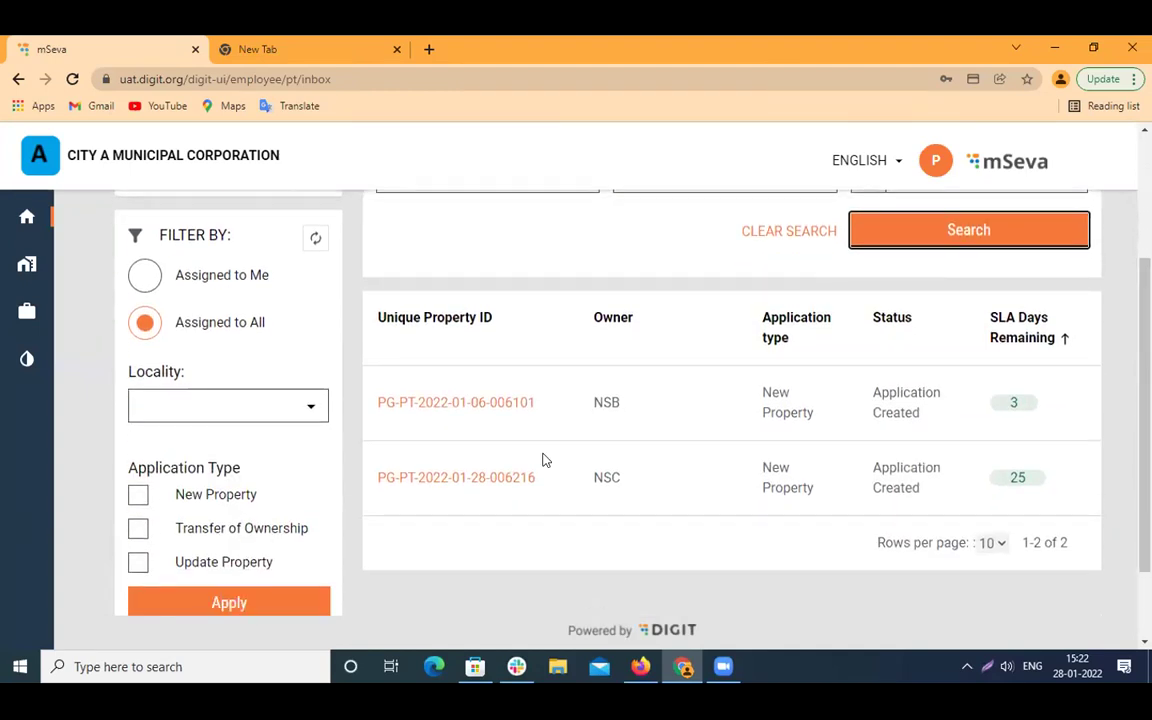
{"action": "left_click", "coordinate": [483, 404]}
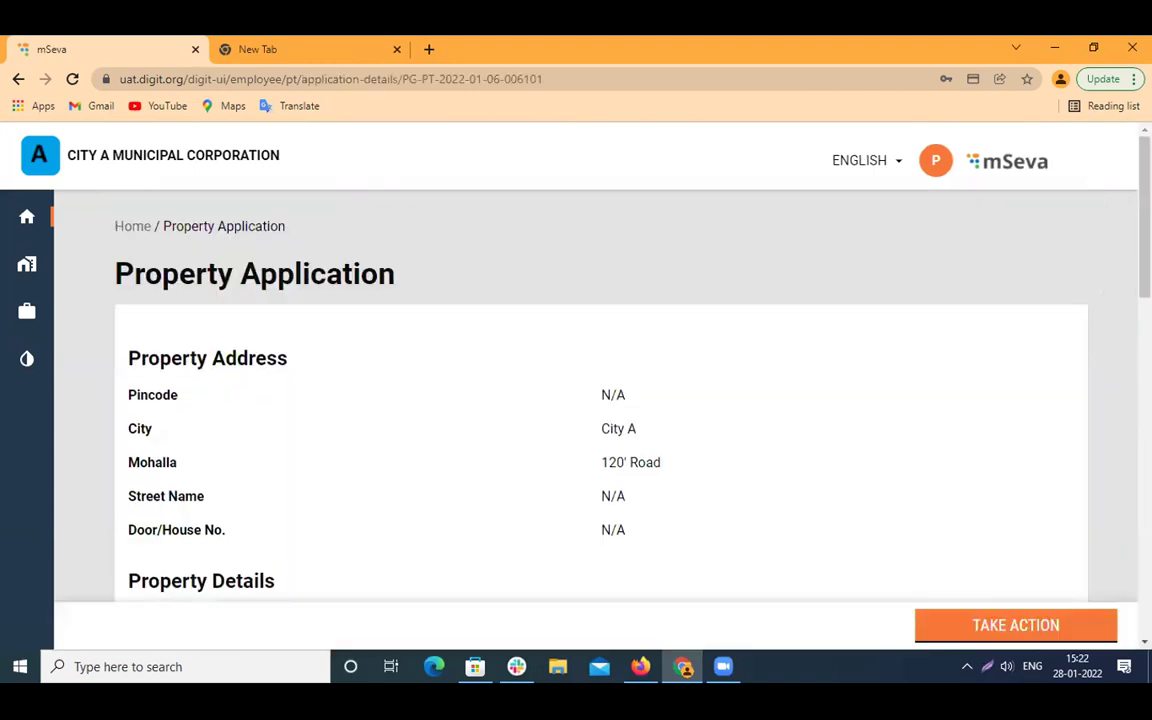
{"action": "scroll", "coordinate": [600, 400], "scroll_direction": "down", "scroll_amount": 3}
{"action": "scroll", "coordinate": [600, 400], "scroll_direction": "down", "scroll_amount": 4}
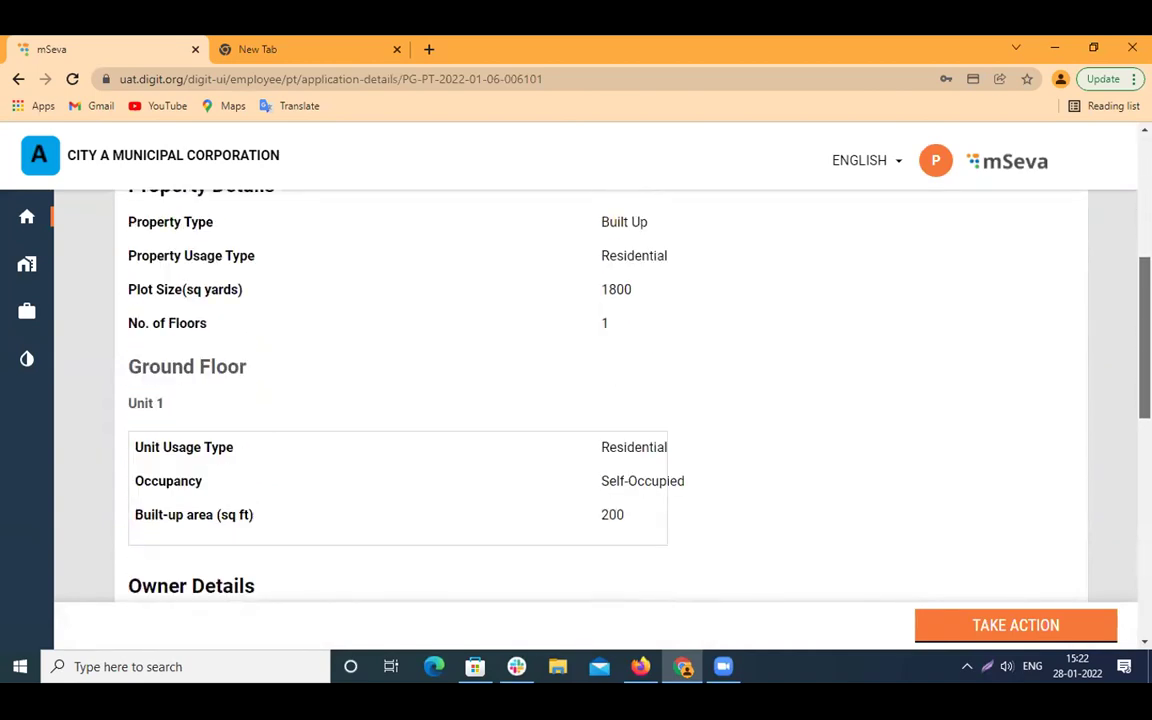
{"action": "scroll", "coordinate": [600, 400], "scroll_direction": "down", "scroll_amount": 5}
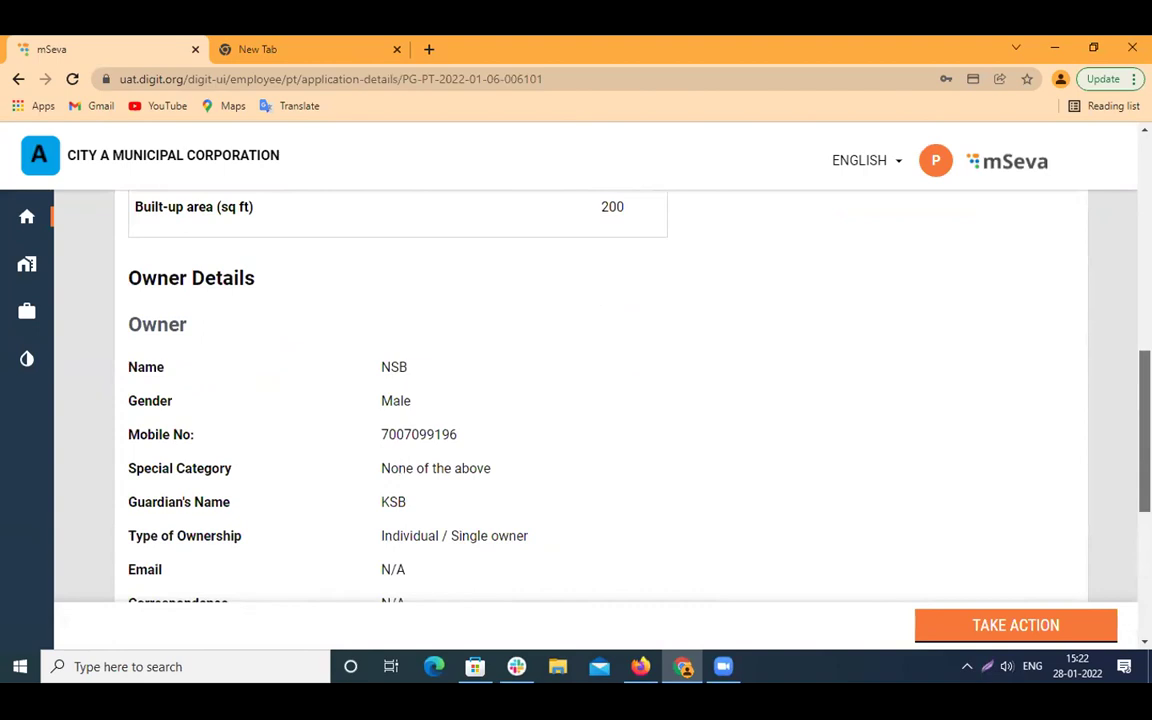
{"action": "scroll", "coordinate": [600, 400], "scroll_direction": "down", "scroll_amount": 2}
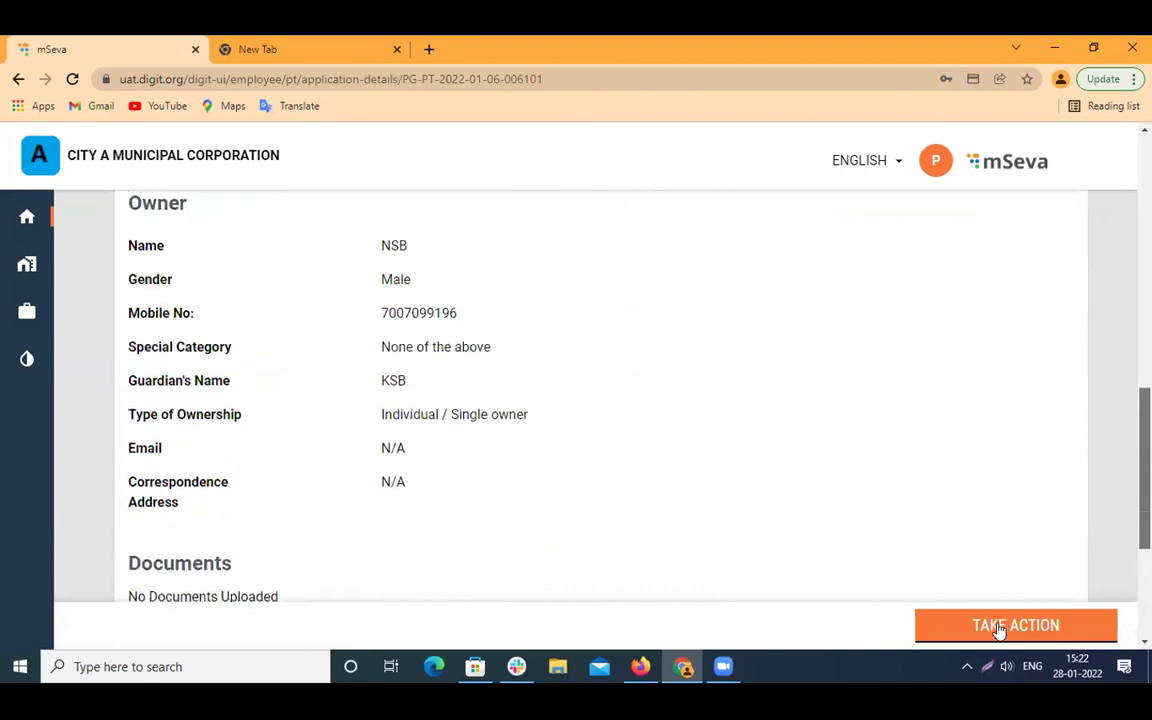
{"action": "left_click", "coordinate": [998, 628]}
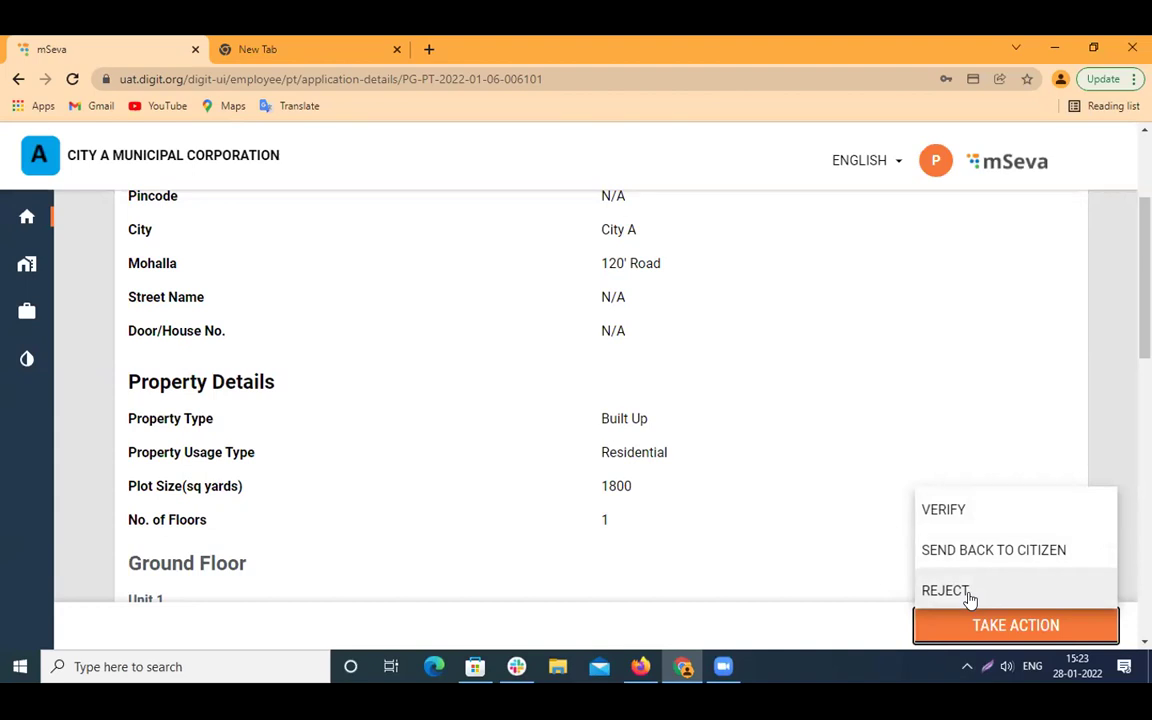
- Verify the property application without choosing a field inspector or adding a comment
{"action": "left_click", "coordinate": [993, 510]}
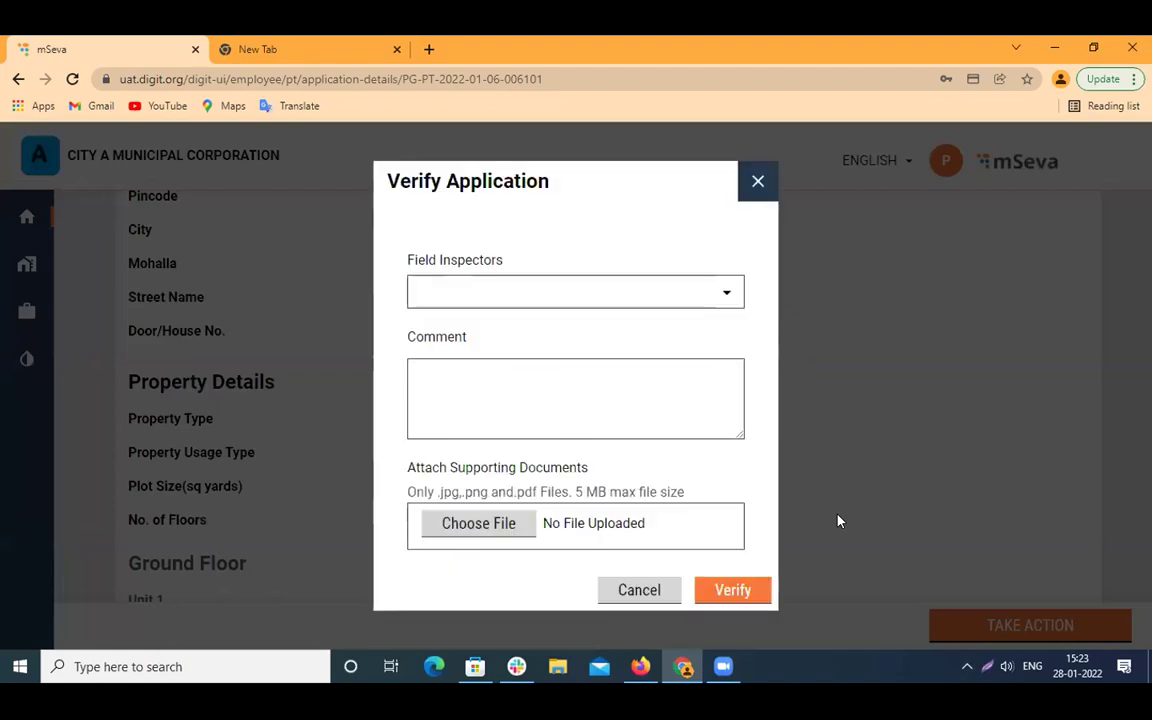
{"action": "left_click", "coordinate": [728, 298]}
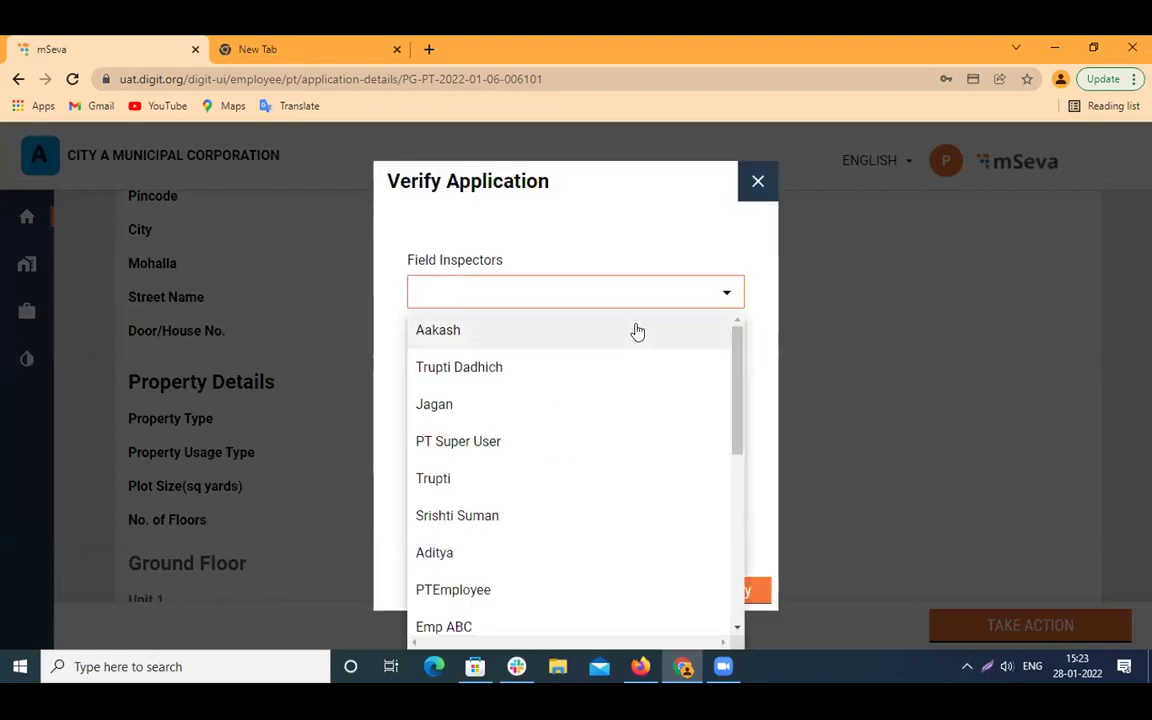
{"action": "left_click", "coordinate": [740, 298]}
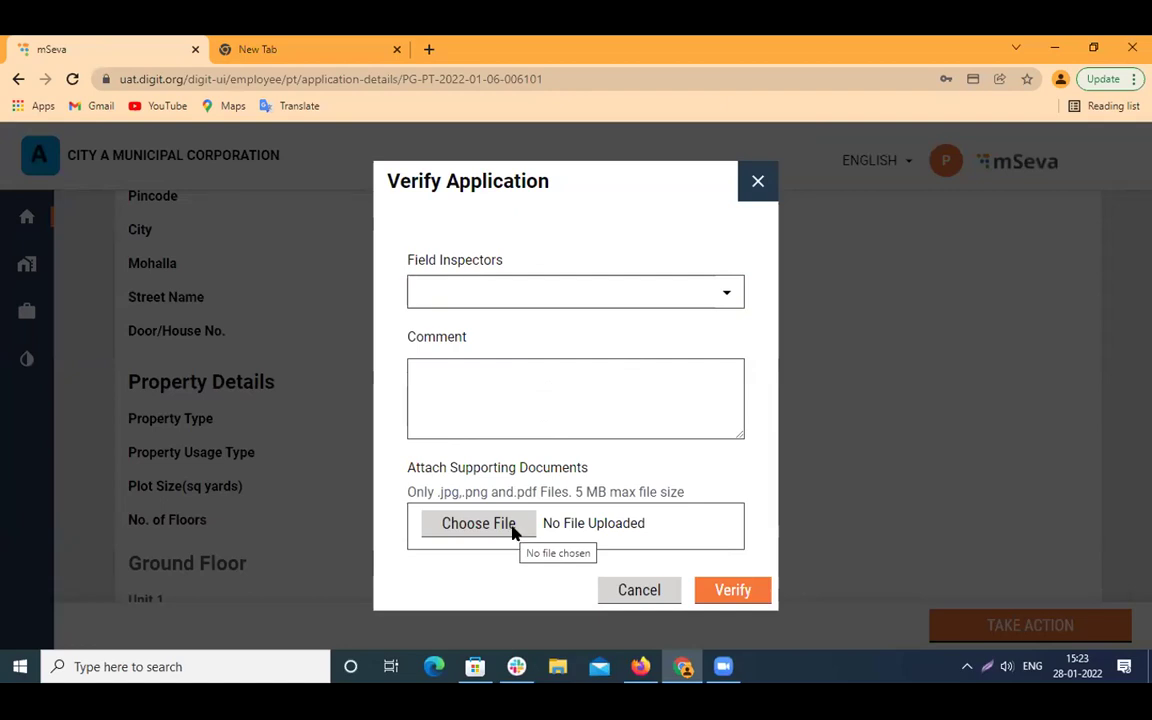
{"action": "left_click", "coordinate": [732, 591]}
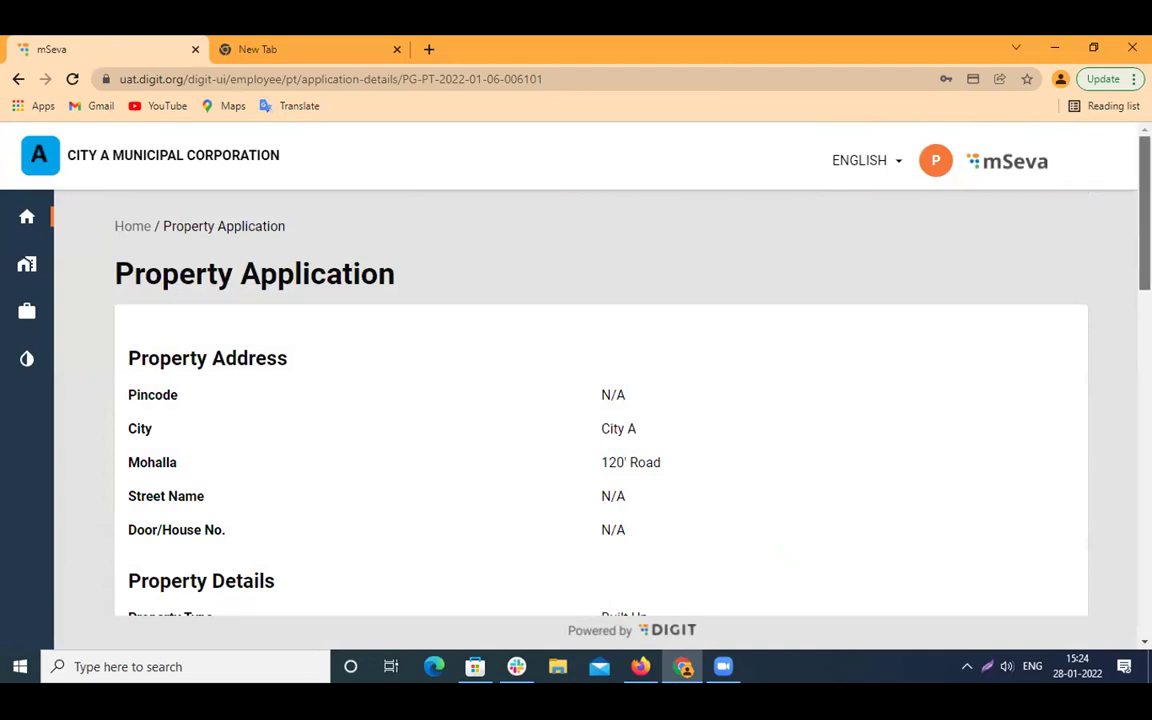
- Log out of the current employee account from the avatar menu
{"action": "scroll", "coordinate": [600, 400], "scroll_direction": "down", "scroll_amount": 1}
{"action": "scroll", "coordinate": [600, 400], "scroll_direction": "down", "scroll_amount": 7}
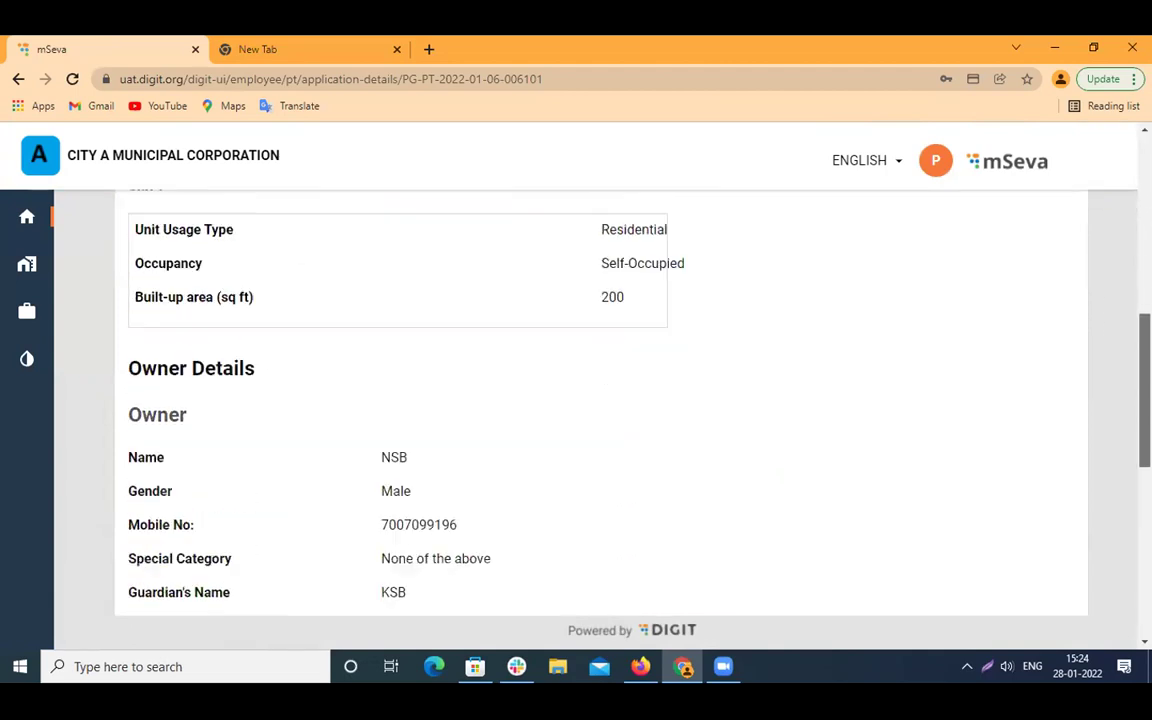
{"action": "scroll", "coordinate": [600, 400], "scroll_direction": "down", "scroll_amount": 1}
{"action": "scroll", "coordinate": [982, 185], "scroll_direction": "up", "scroll_amount": 10}
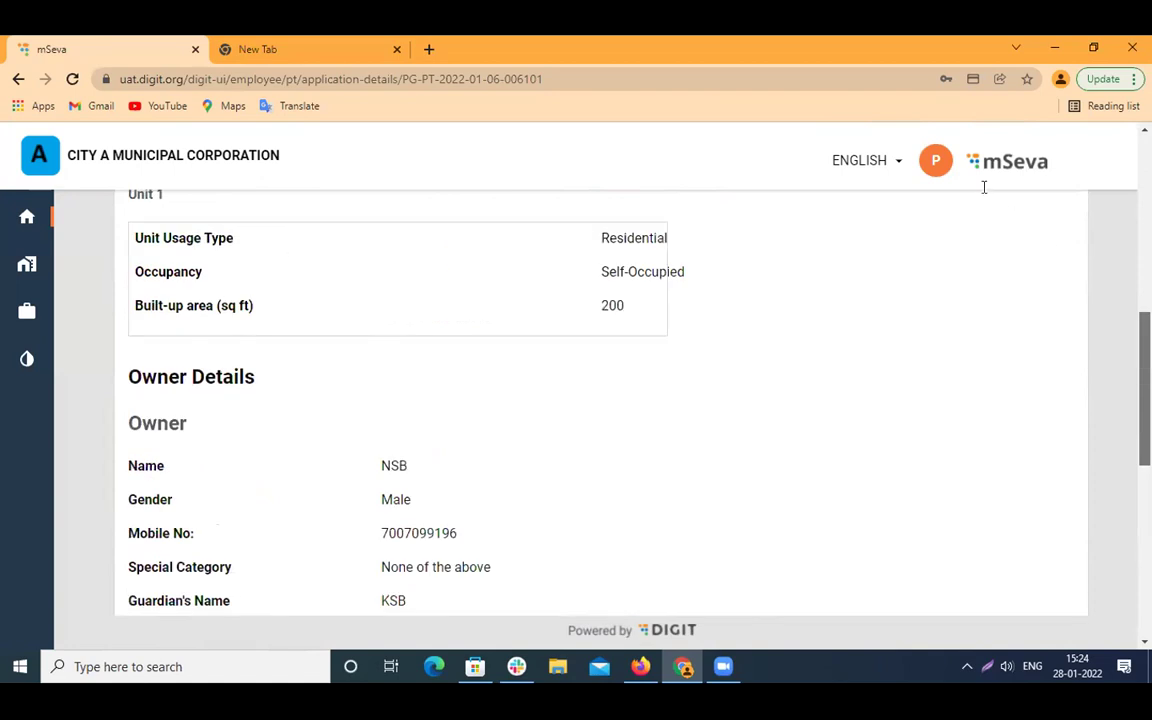
{"action": "left_click", "coordinate": [936, 170]}
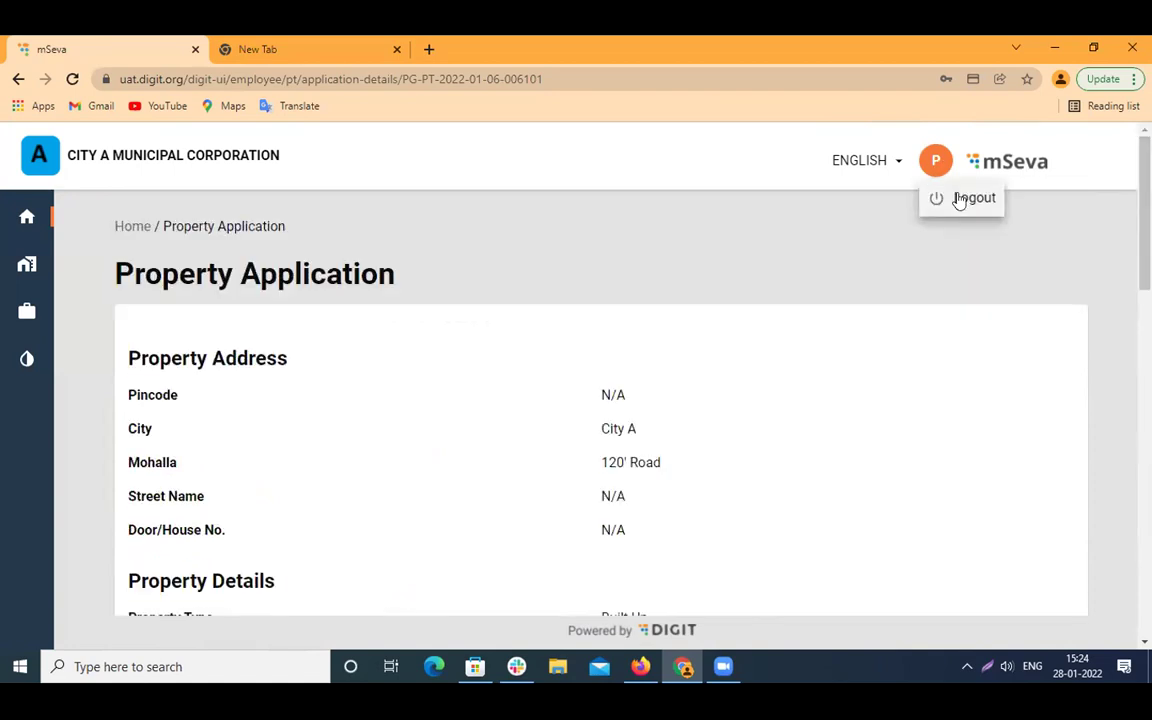
{"action": "left_click", "coordinate": [959, 198]}
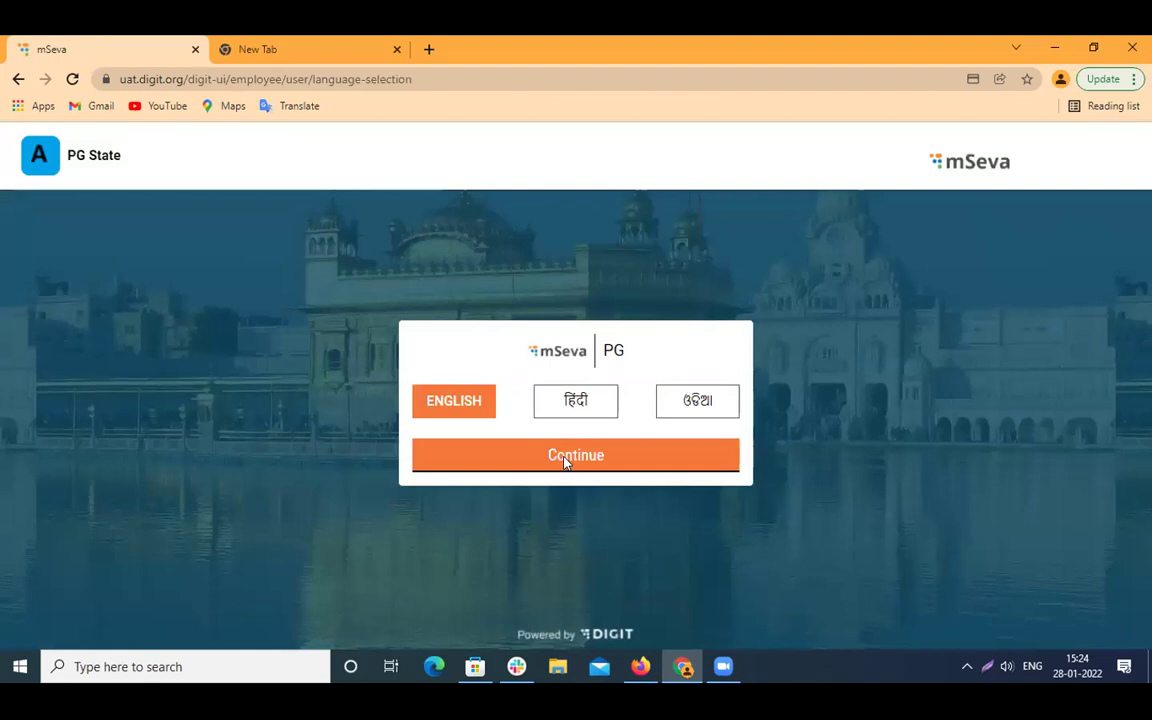
- Sign in with a saved employee login for City A, continuing in English
{"action": "left_click", "coordinate": [566, 458]}
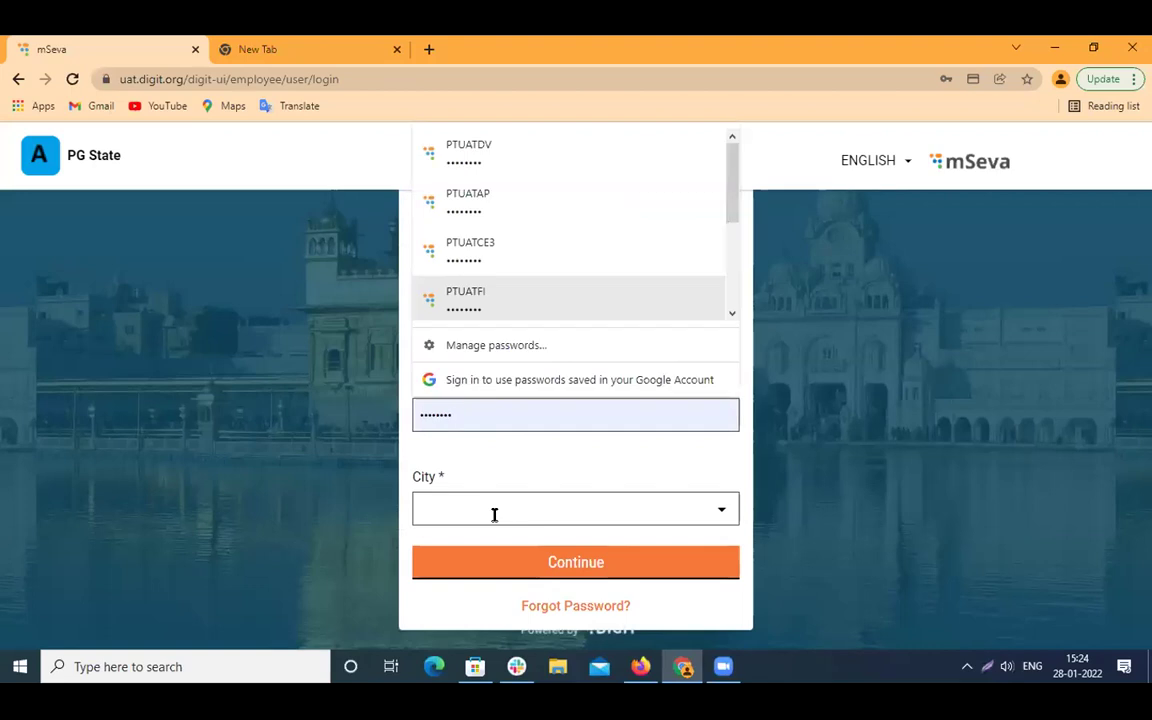
{"action": "key", "text": "Return"}
{"action": "key", "text": "Tab"}
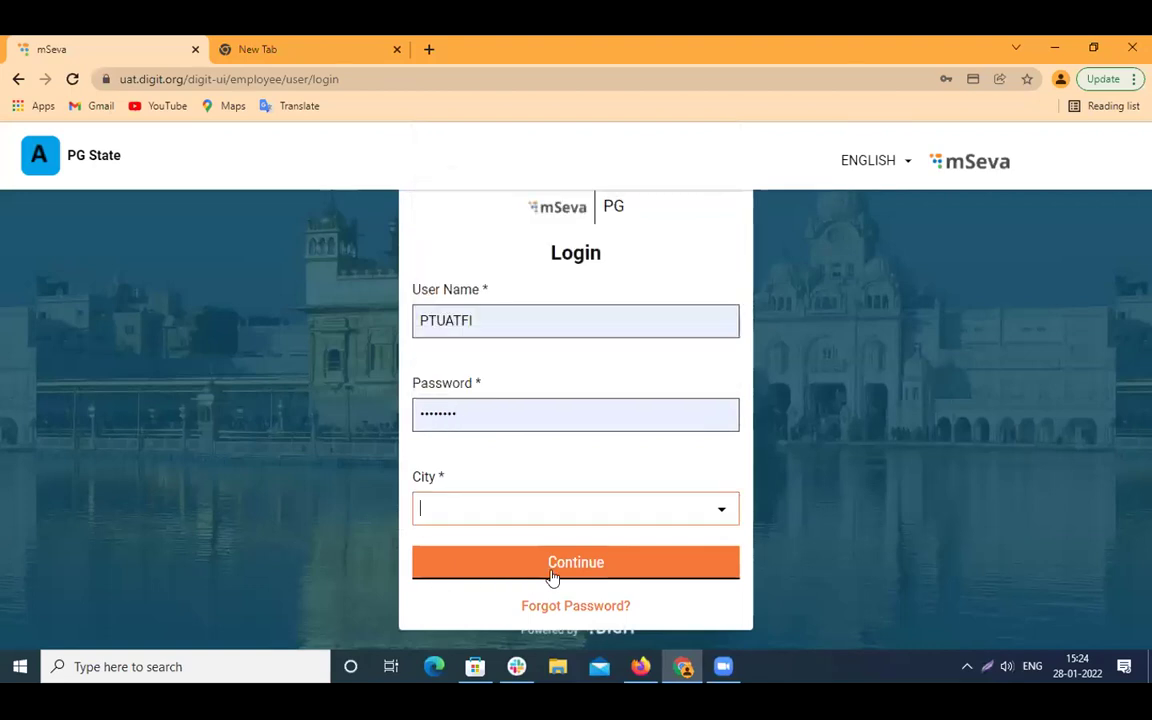
{"action": "left_click", "coordinate": [552, 577]}
{"action": "key", "text": "Tab"}
{"action": "key", "text": "Return"}
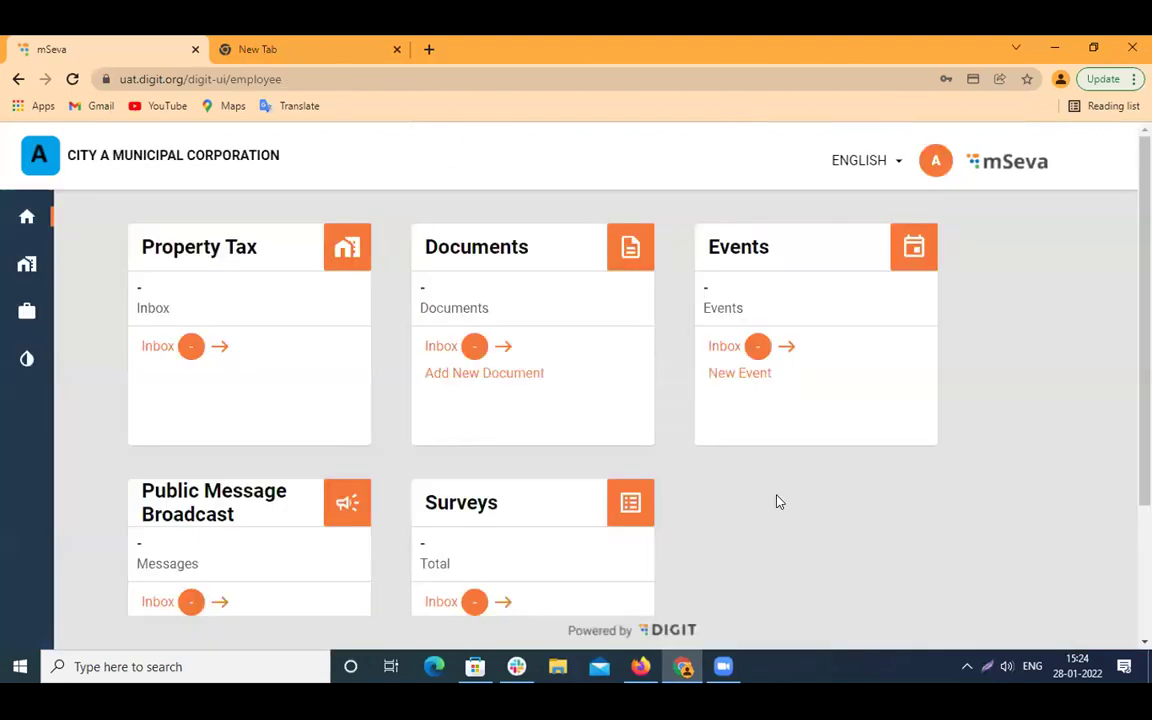
{"action": "left_click", "coordinate": [222, 347]}
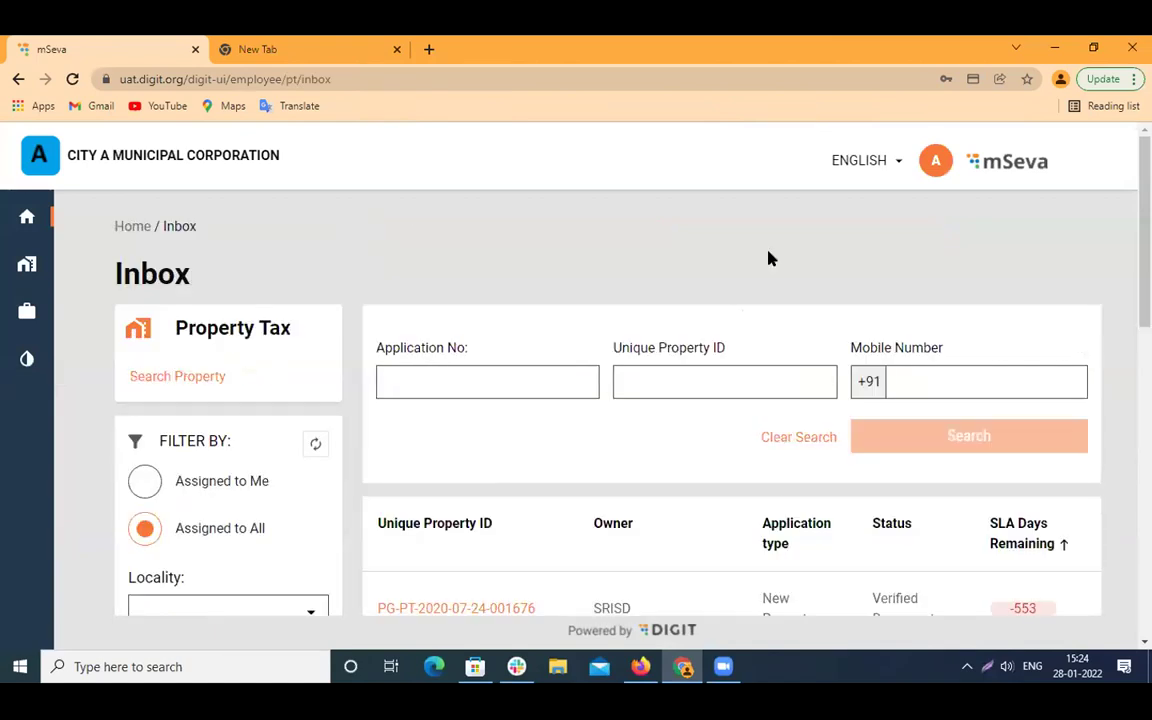
{"action": "left_click", "coordinate": [939, 381]}
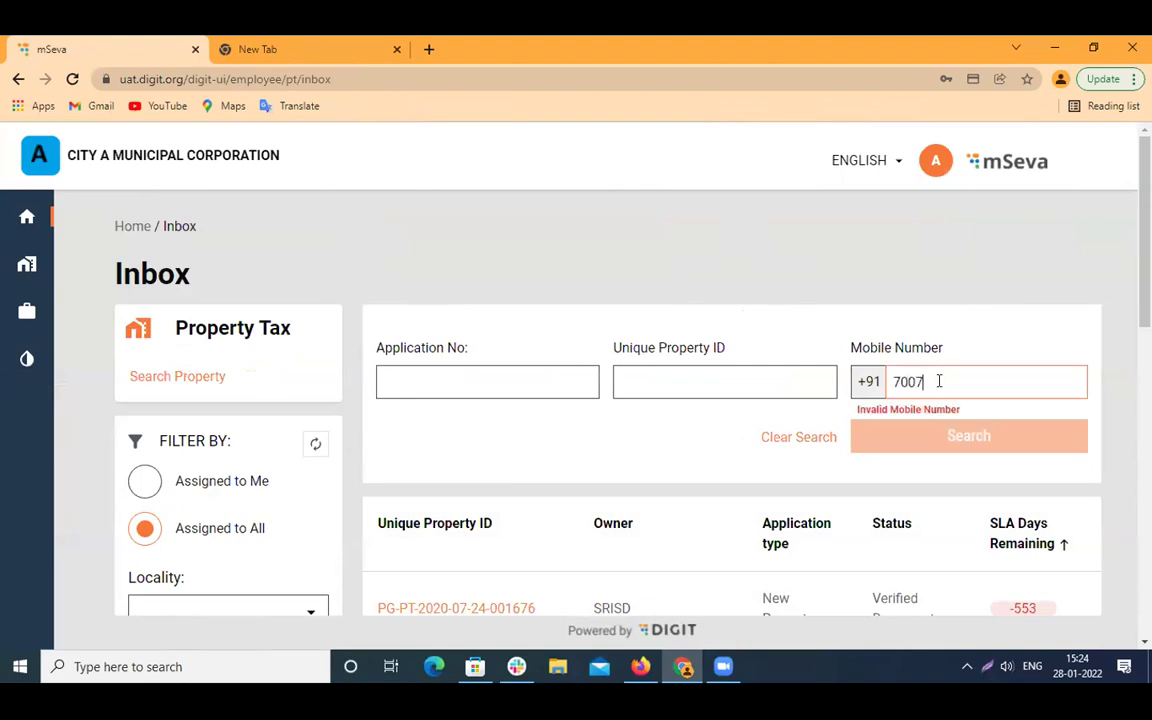
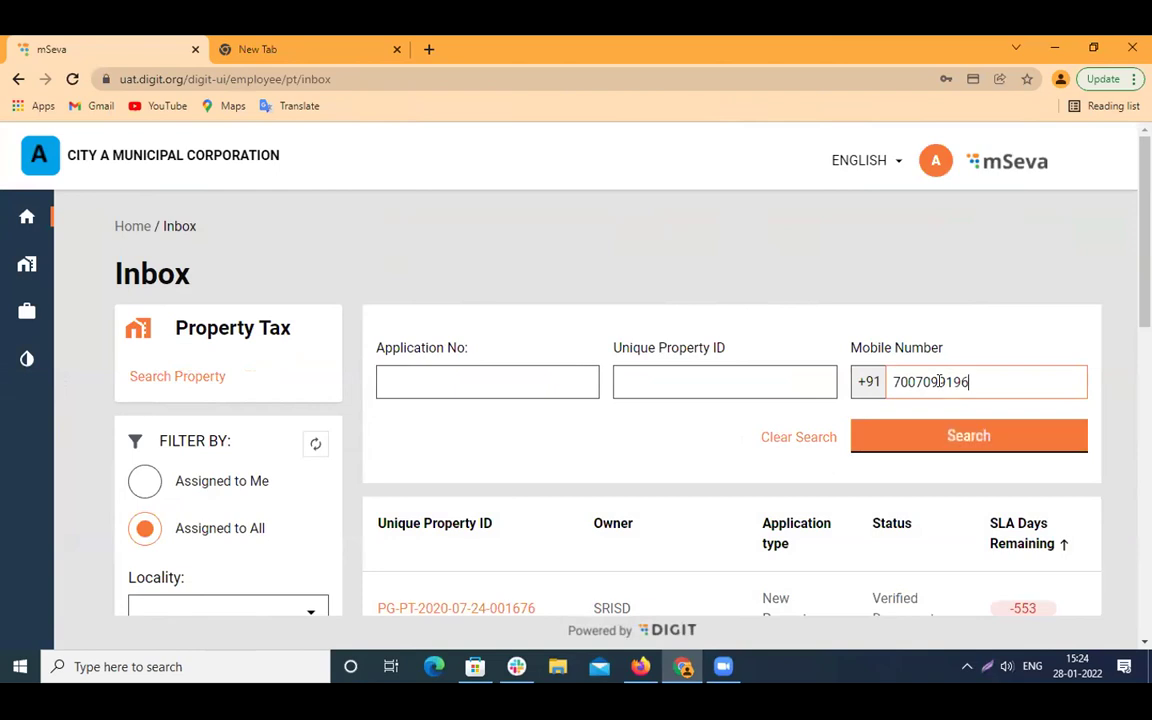
{"action": "left_click", "coordinate": [957, 438]}
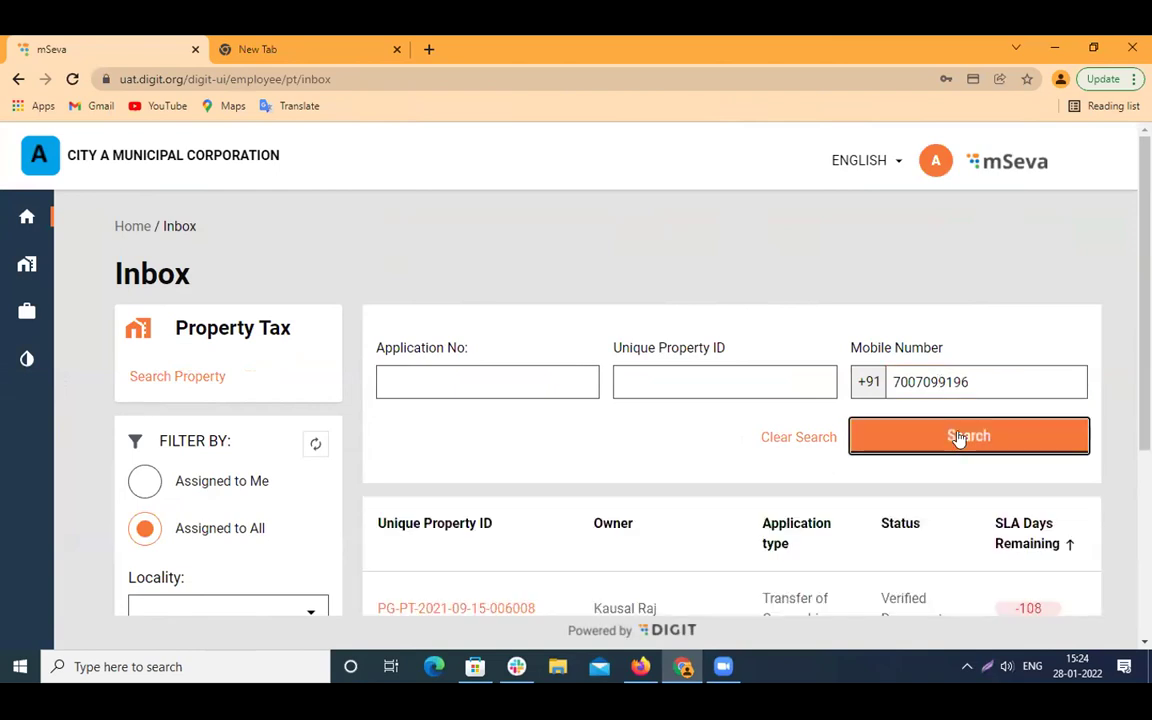
{"action": "scroll", "coordinate": [600, 400], "scroll_direction": "down", "scroll_amount": 3}
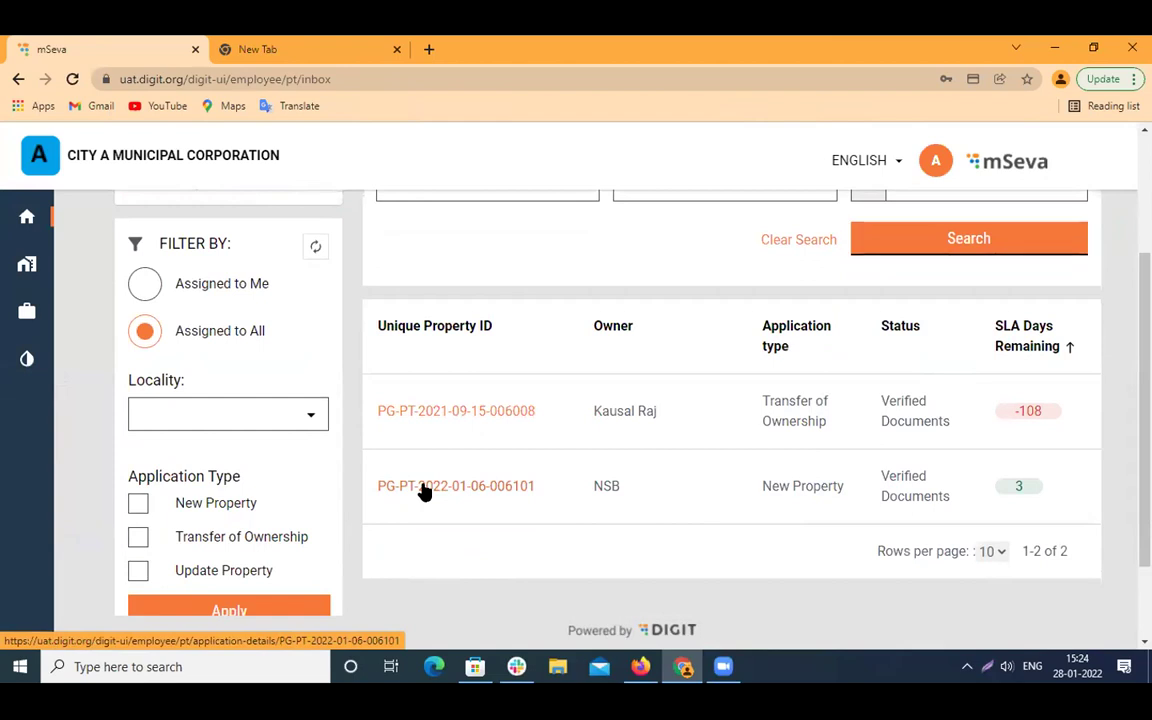
{"action": "left_click", "coordinate": [424, 490]}
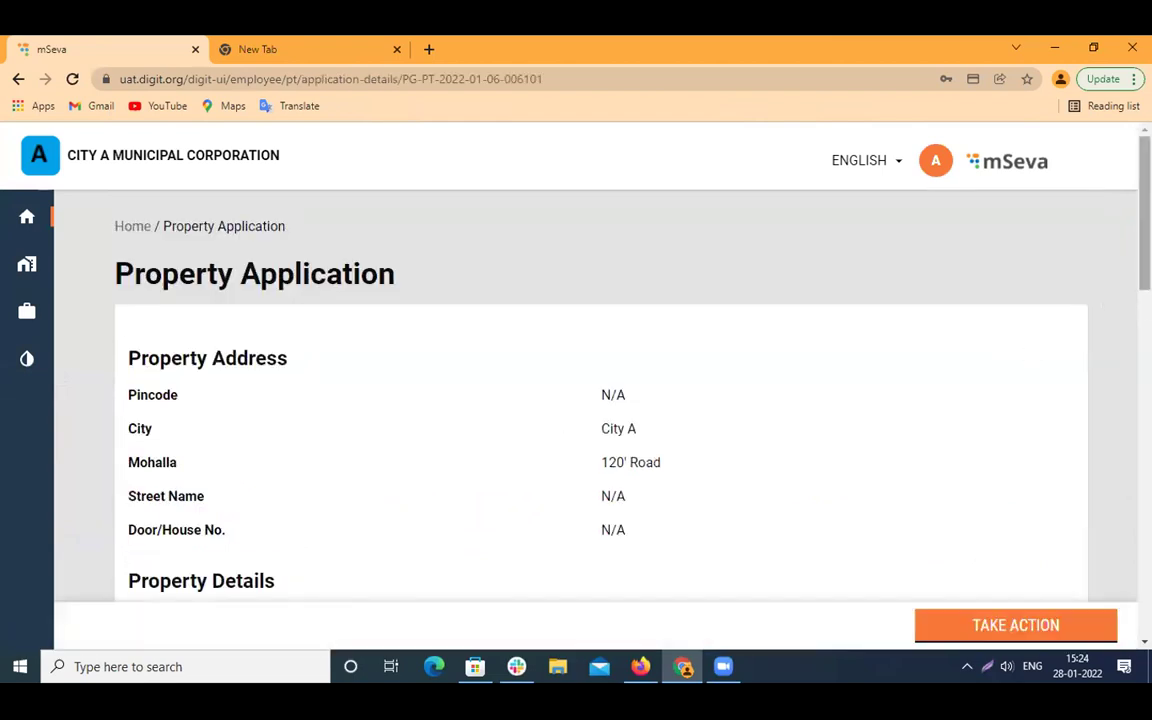
- Review the Application Created and Verified Documents entries in the application timeline
{"action": "scroll", "coordinate": [390, 580], "scroll_direction": "down", "scroll_amount": 5}
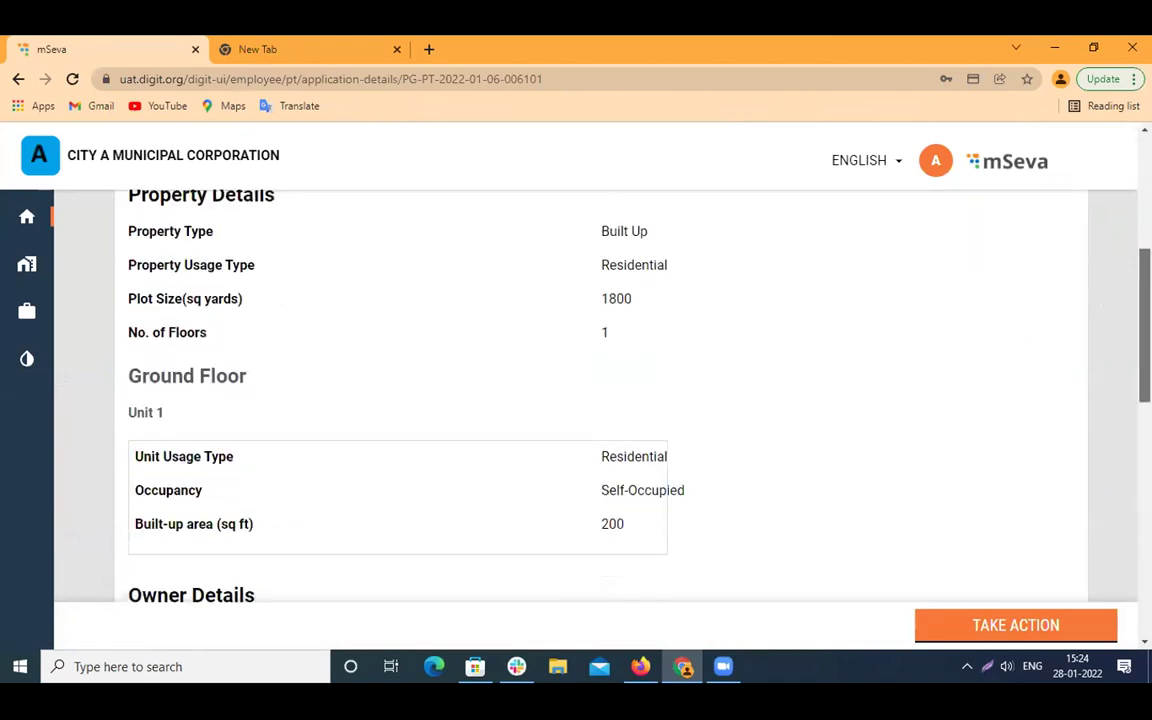
{"action": "scroll", "coordinate": [390, 580], "scroll_direction": "down", "scroll_amount": 10}
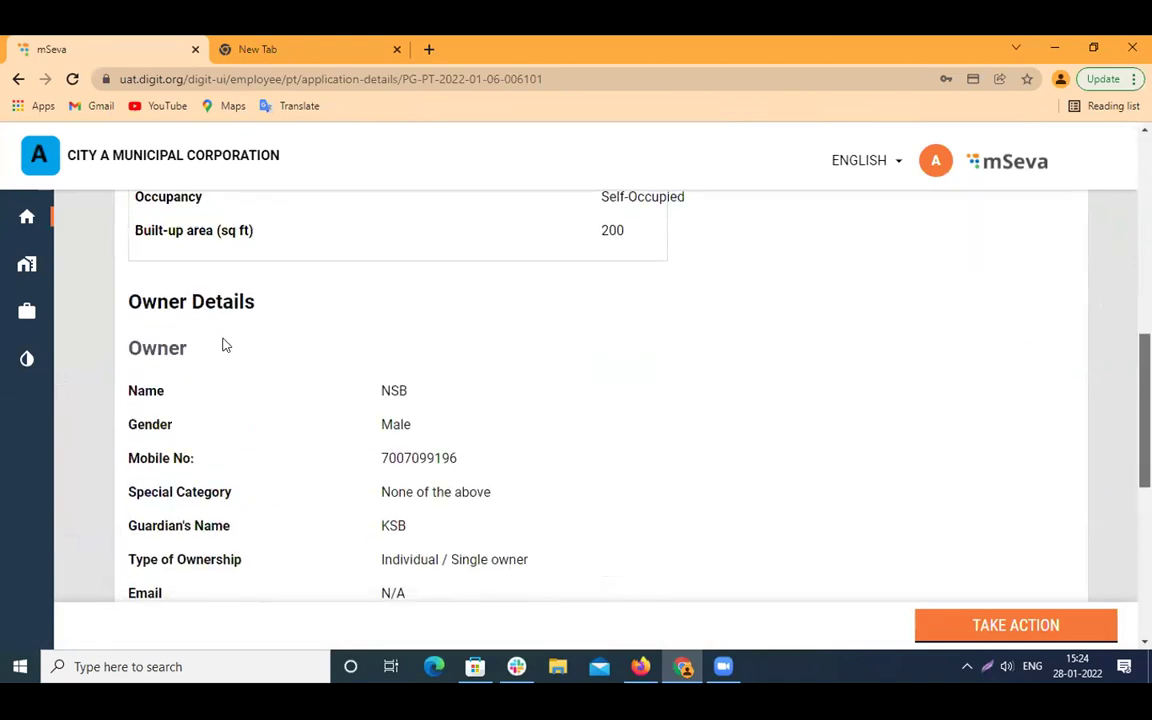
{"action": "left_click_drag", "start_coordinate": [160, 443], "coordinate": [281, 444]}
{"action": "left_click_drag", "start_coordinate": [161, 362], "coordinate": [285, 369]}
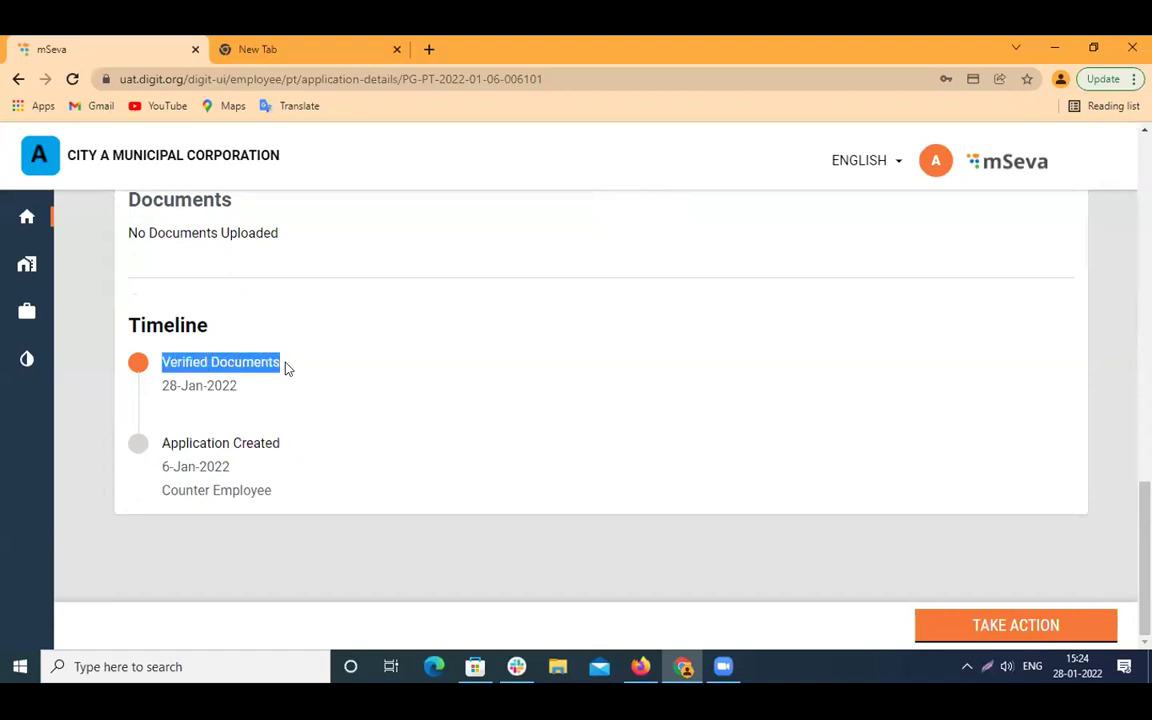
- Forward the application without selecting an approver or entering a comment
{"action": "left_click", "coordinate": [990, 628]}
{"action": "left_click", "coordinate": [970, 598]}
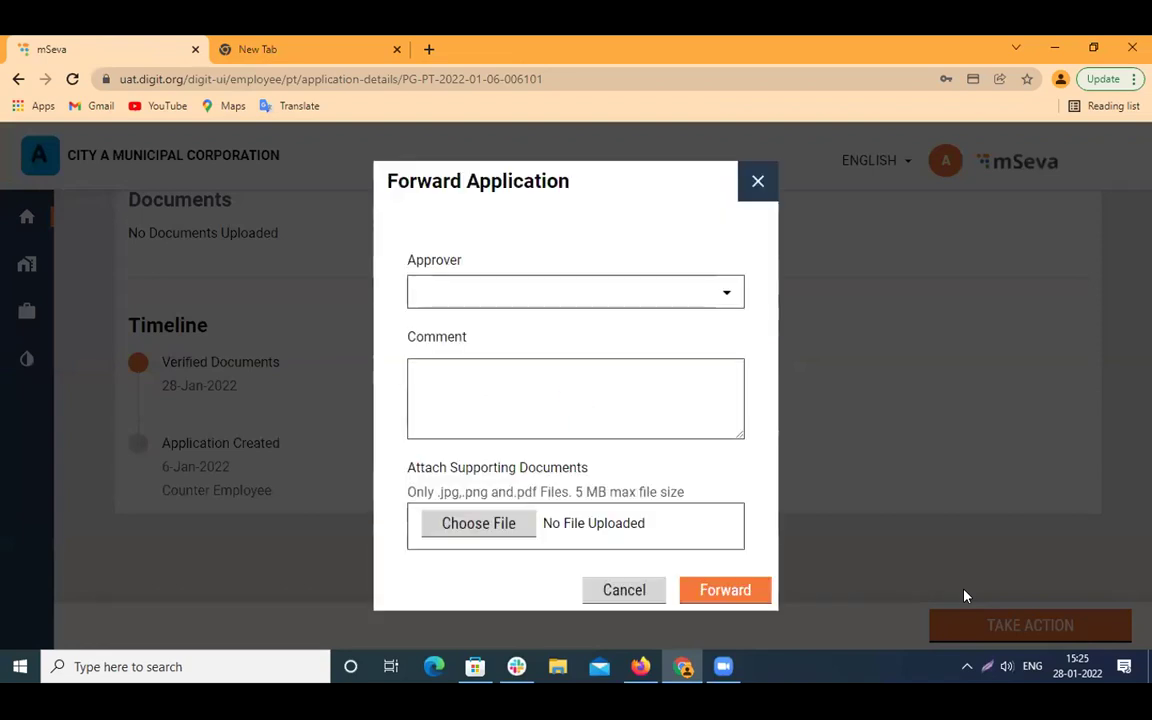
{"action": "left_click", "coordinate": [726, 304]}
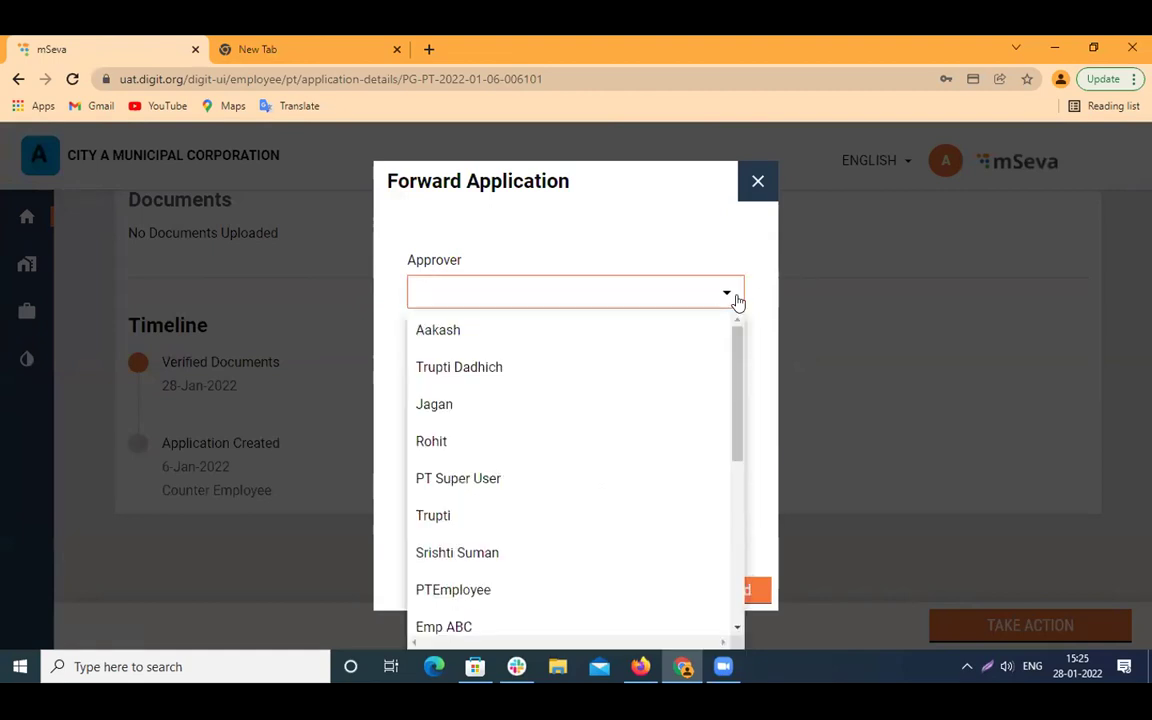
{"action": "left_click", "coordinate": [760, 294]}
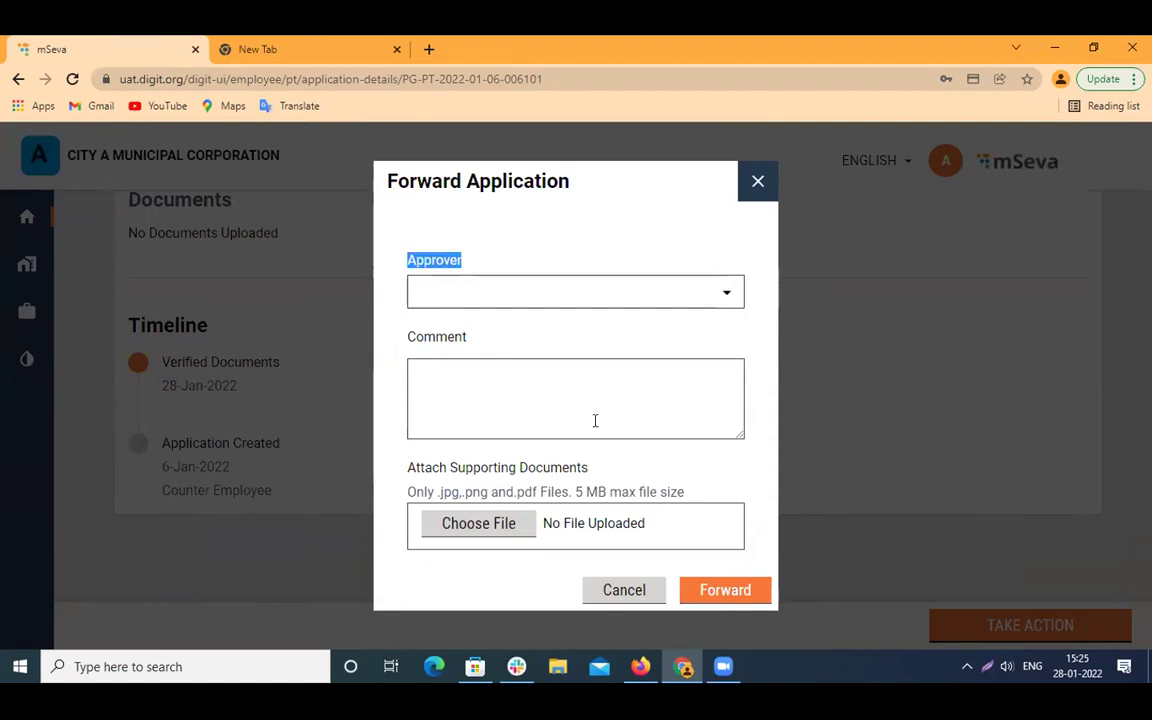
{"action": "left_click", "coordinate": [533, 400]}
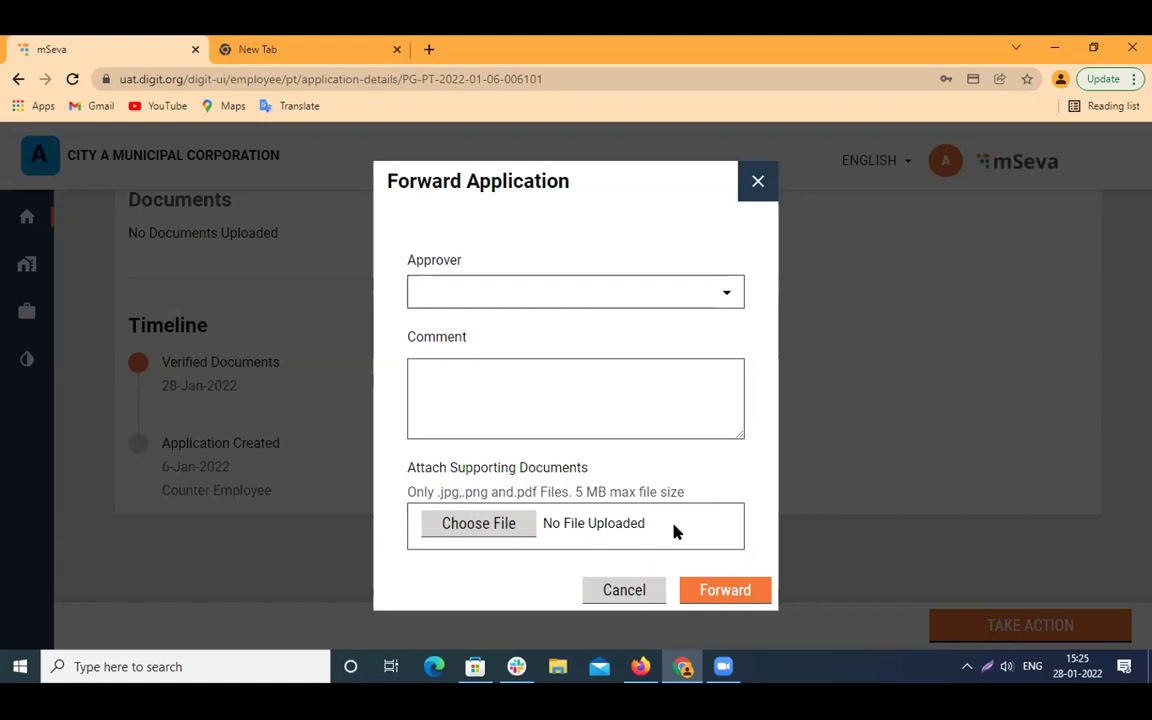
{"action": "left_click", "coordinate": [723, 592]}
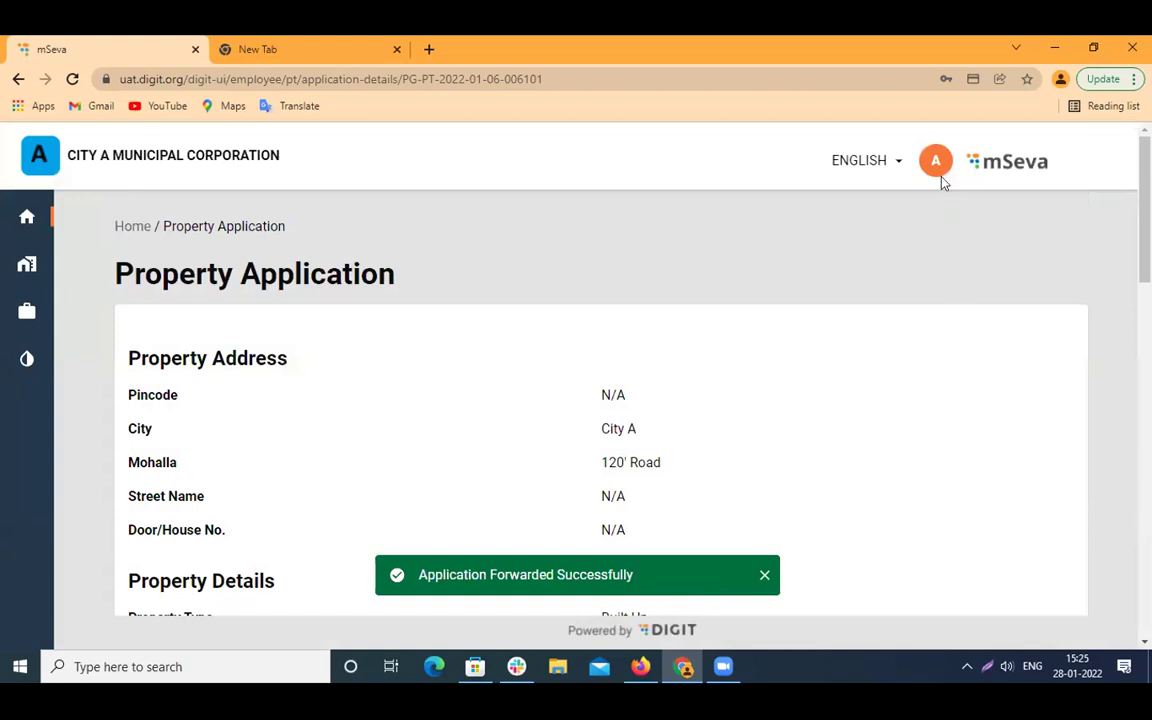
- Log out and sign in with a different saved employee login for City A
{"action": "left_click", "coordinate": [940, 170]}
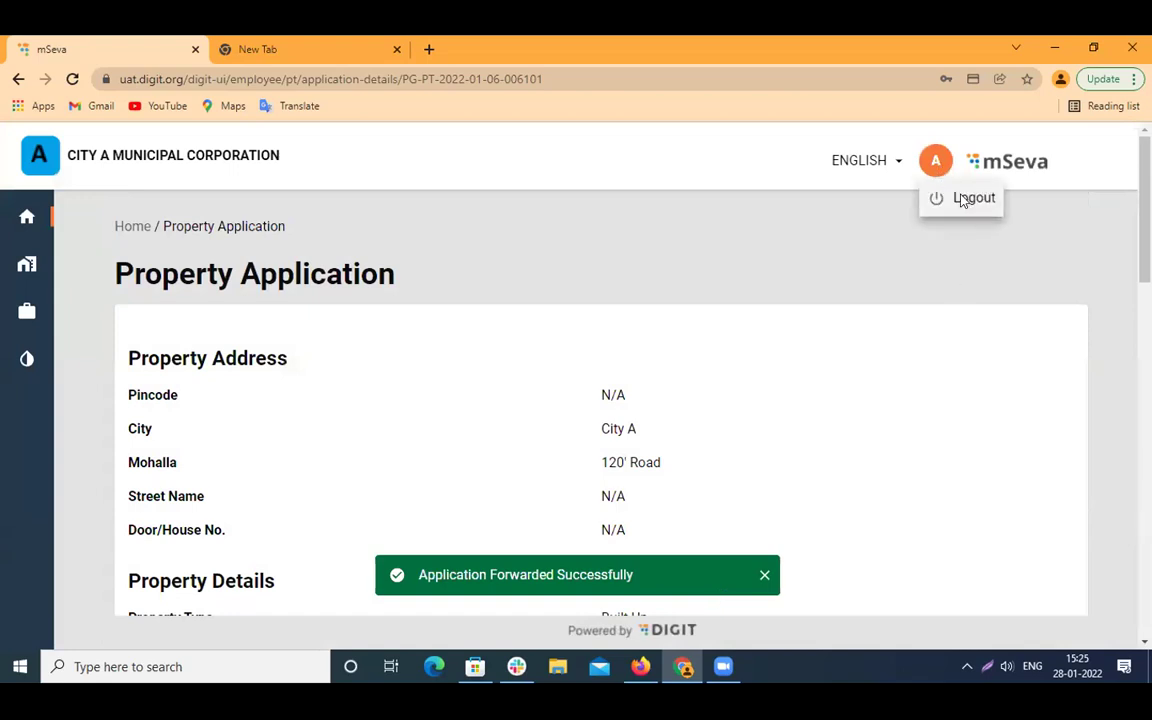
{"action": "left_click", "coordinate": [963, 198]}
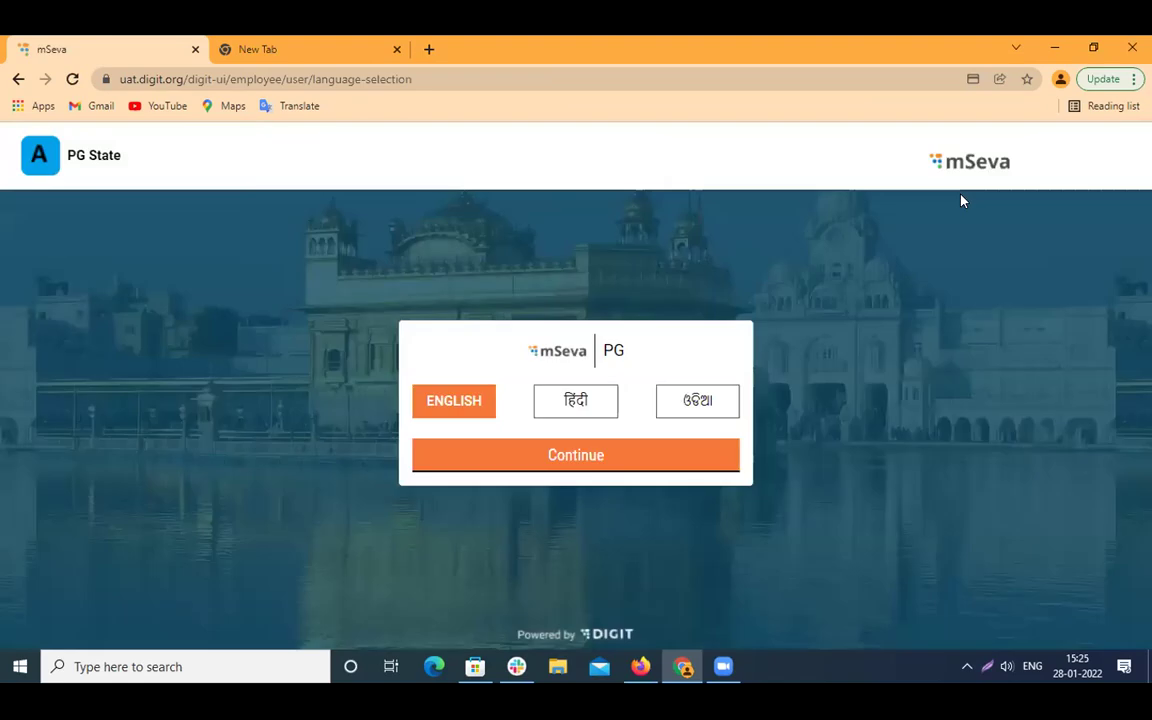
{"action": "left_click", "coordinate": [567, 457]}
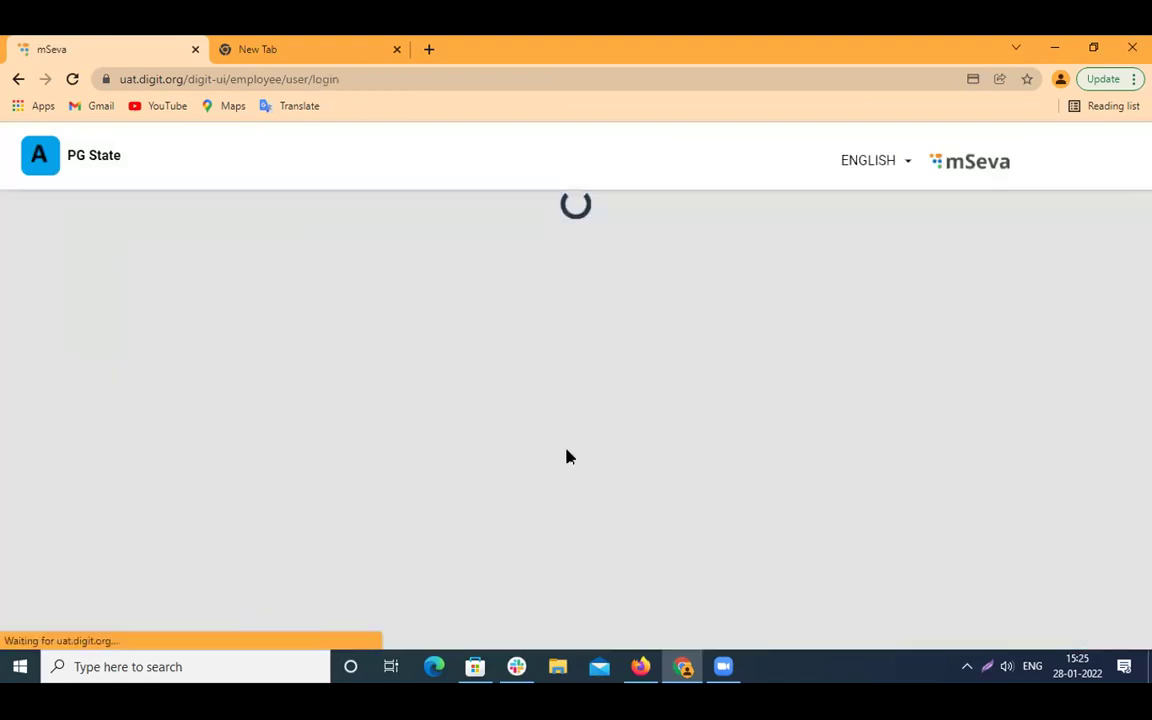
{"action": "left_click", "coordinate": [533, 413]}
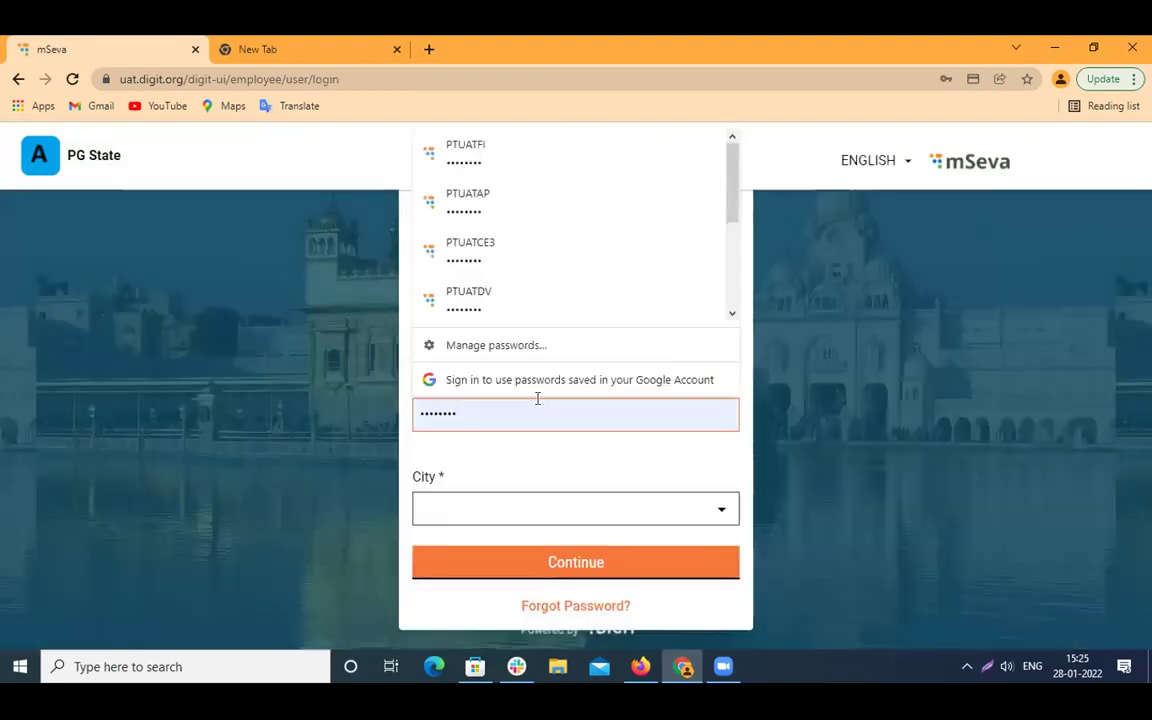
{"action": "left_click", "coordinate": [513, 195]}
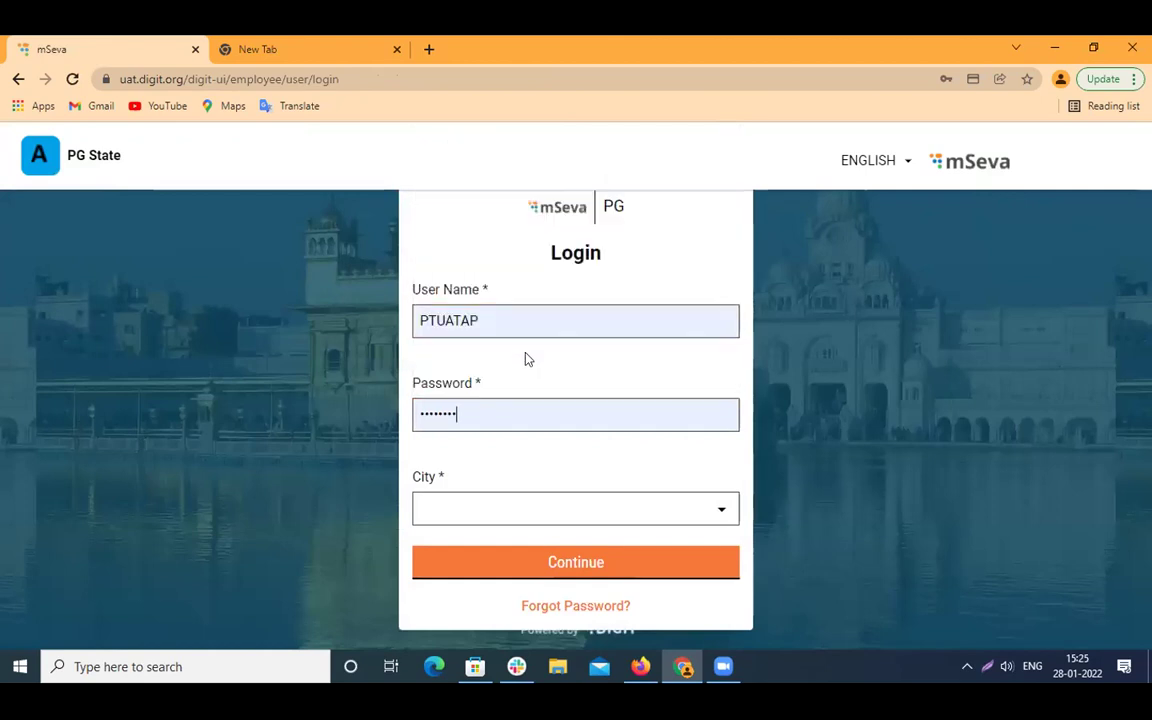
{"action": "left_click", "coordinate": [476, 500]}
{"action": "left_click", "coordinate": [440, 587]}
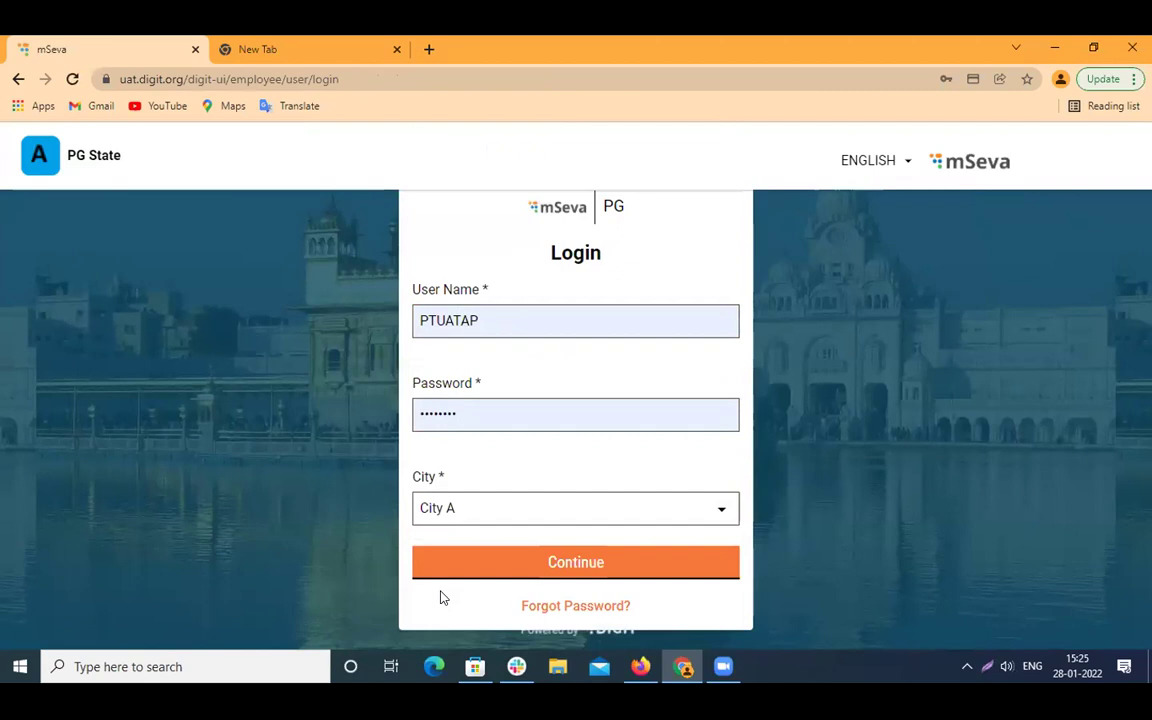
{"action": "left_click", "coordinate": [583, 563]}
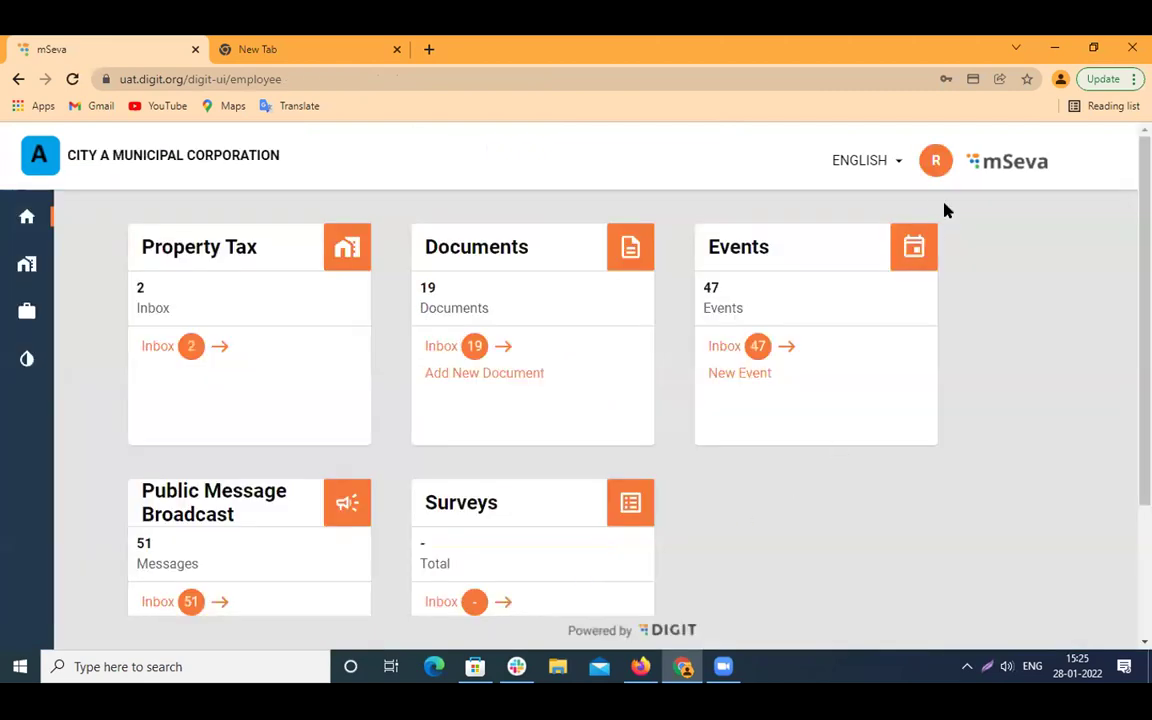
- Search the Property Tax inbox by the owner's mobile number and open the Field Verified application
{"action": "left_click", "coordinate": [222, 347]}
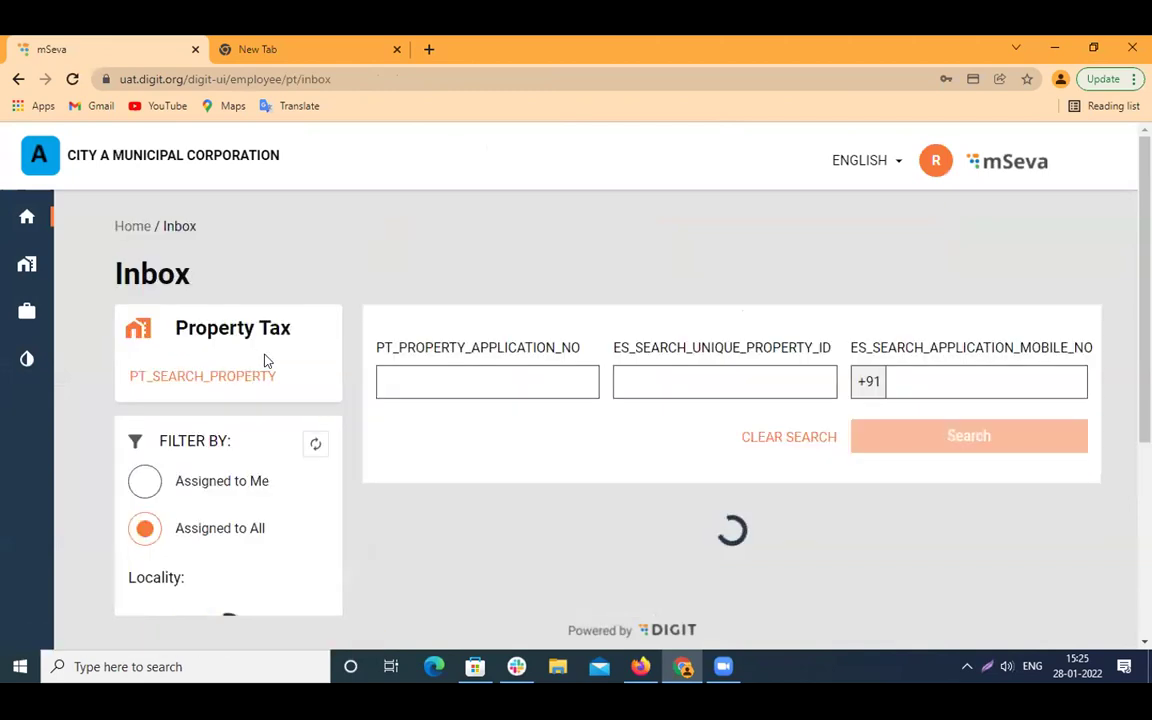
{"action": "left_click", "coordinate": [921, 388]}
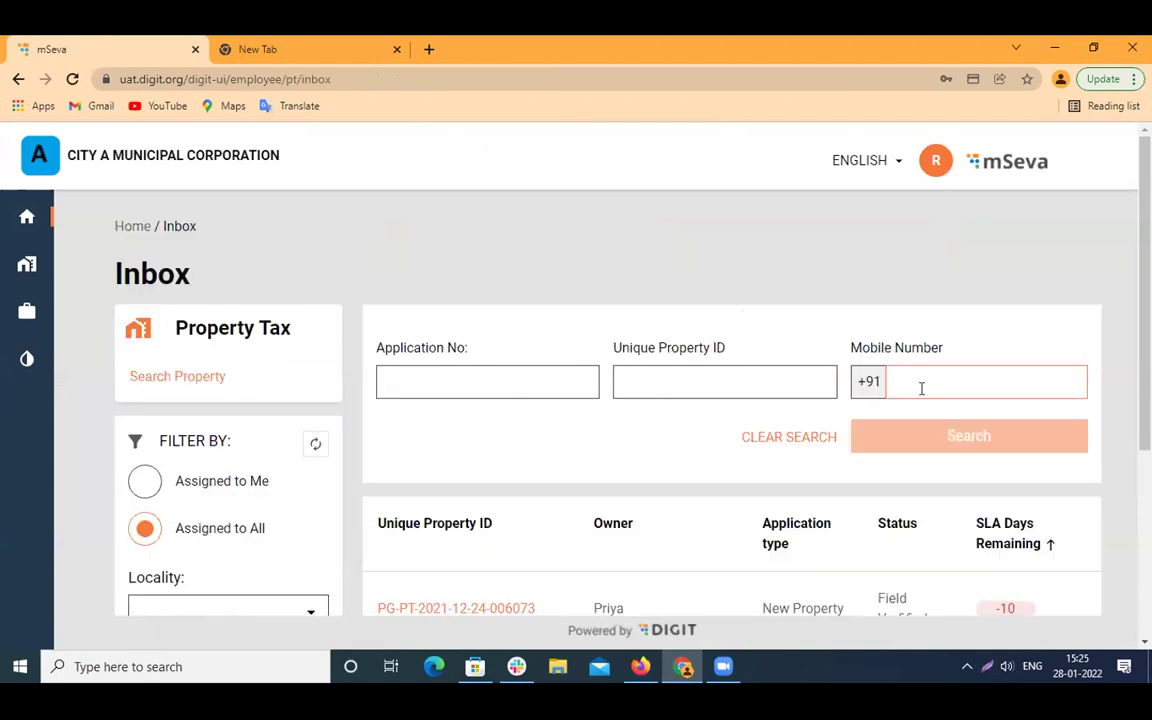
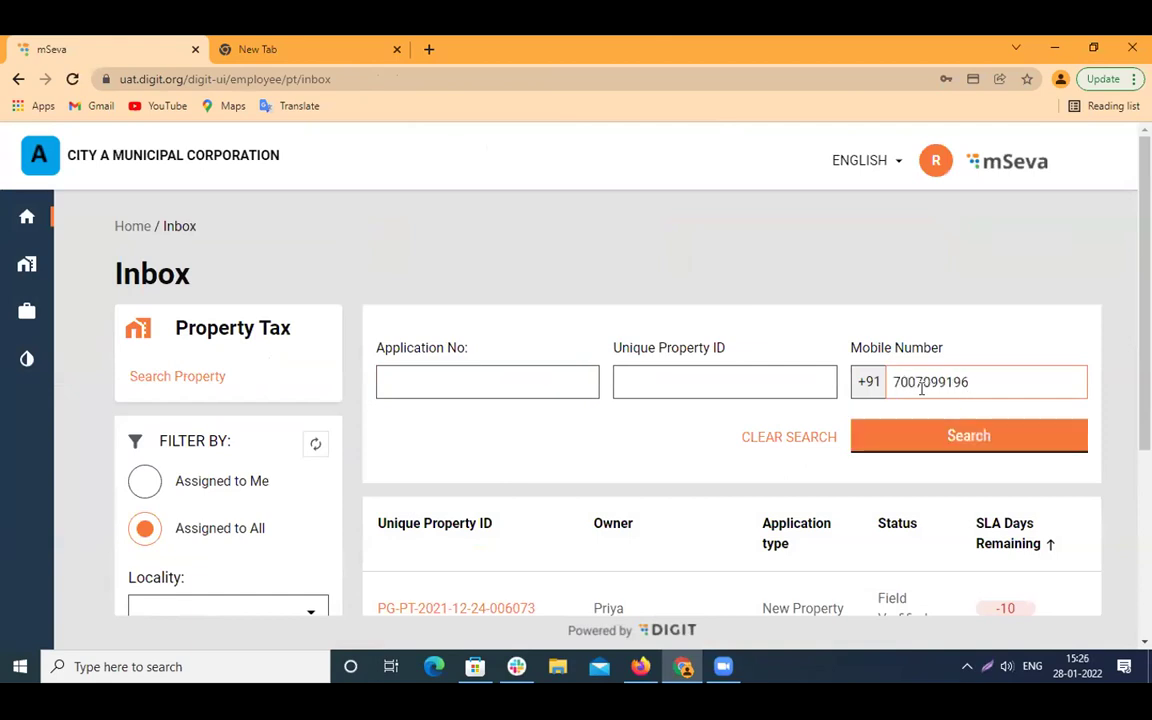
{"action": "left_click", "coordinate": [985, 436]}
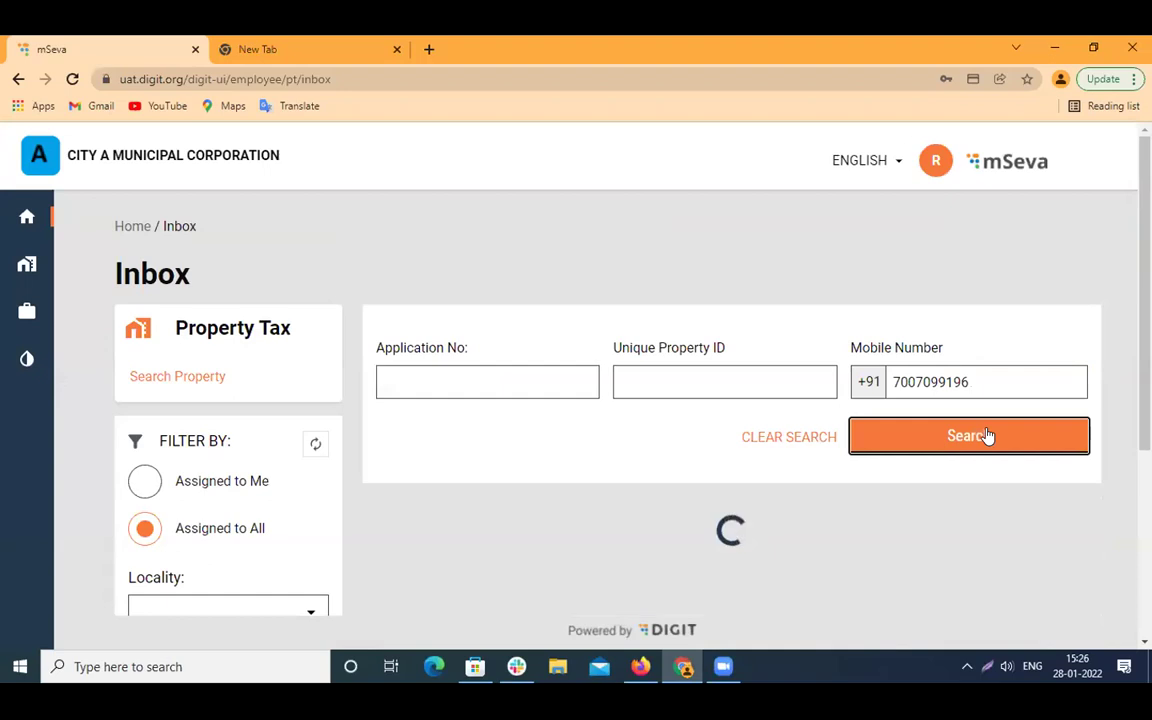
{"action": "scroll", "coordinate": [920, 497], "scroll_direction": "down", "scroll_amount": 3}
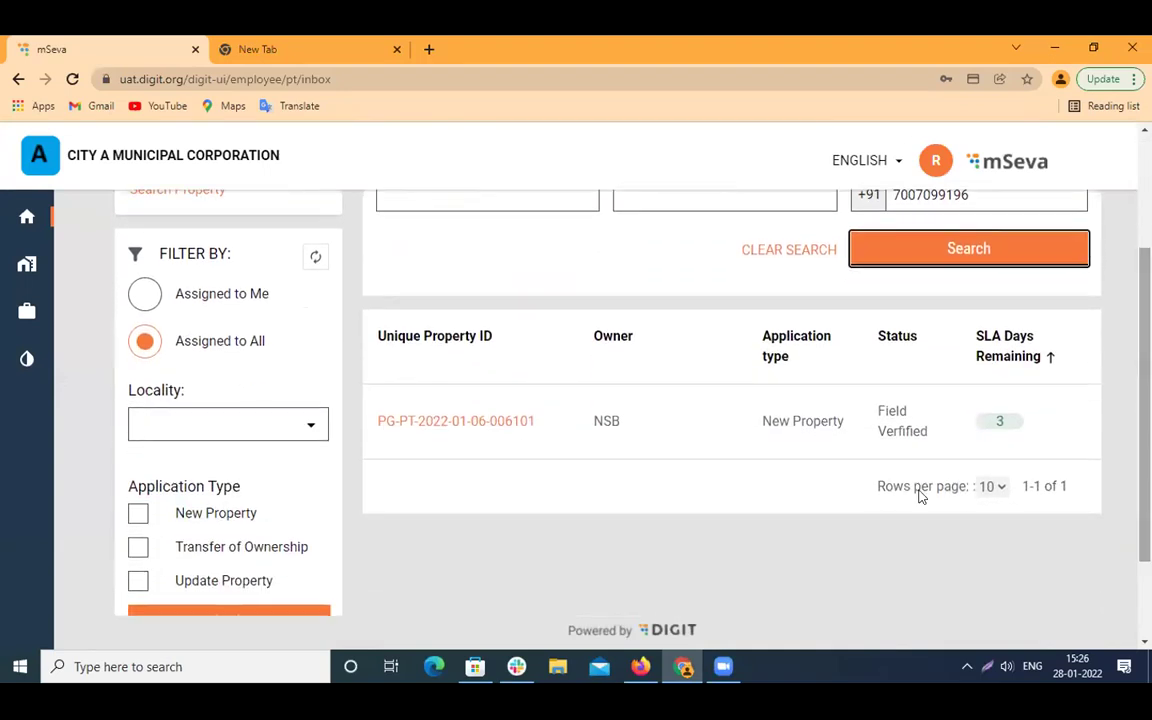
{"action": "left_click", "coordinate": [437, 428]}
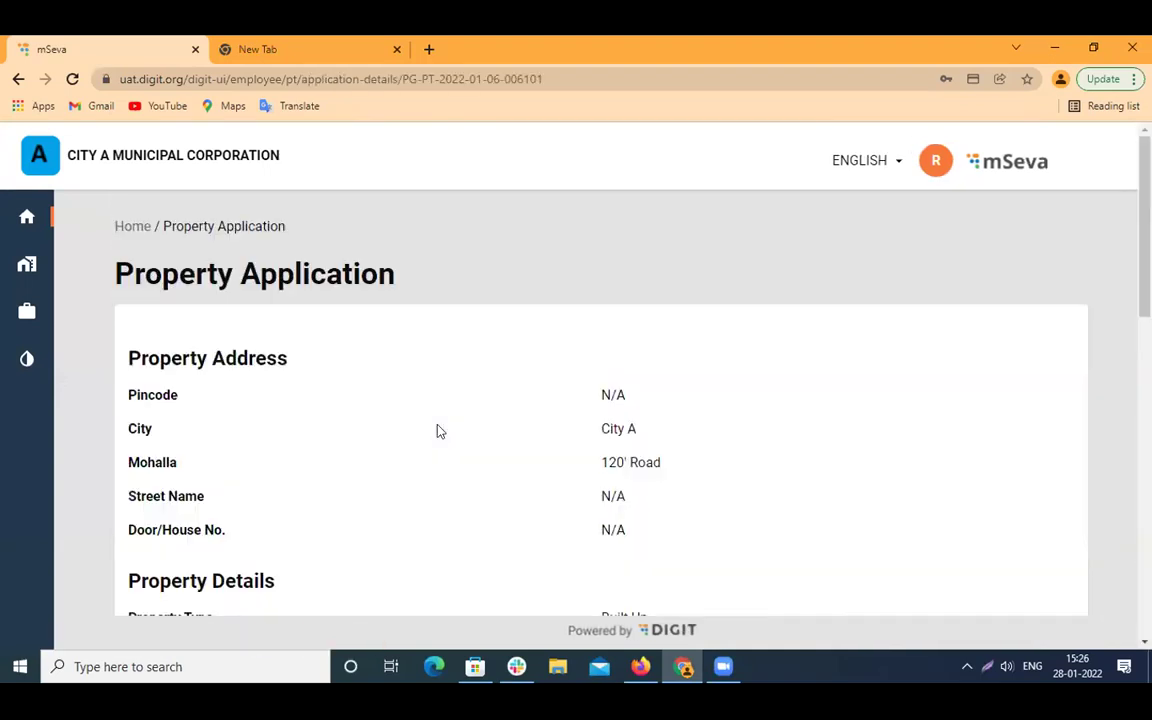
{"action": "left_click", "coordinate": [985, 628]}
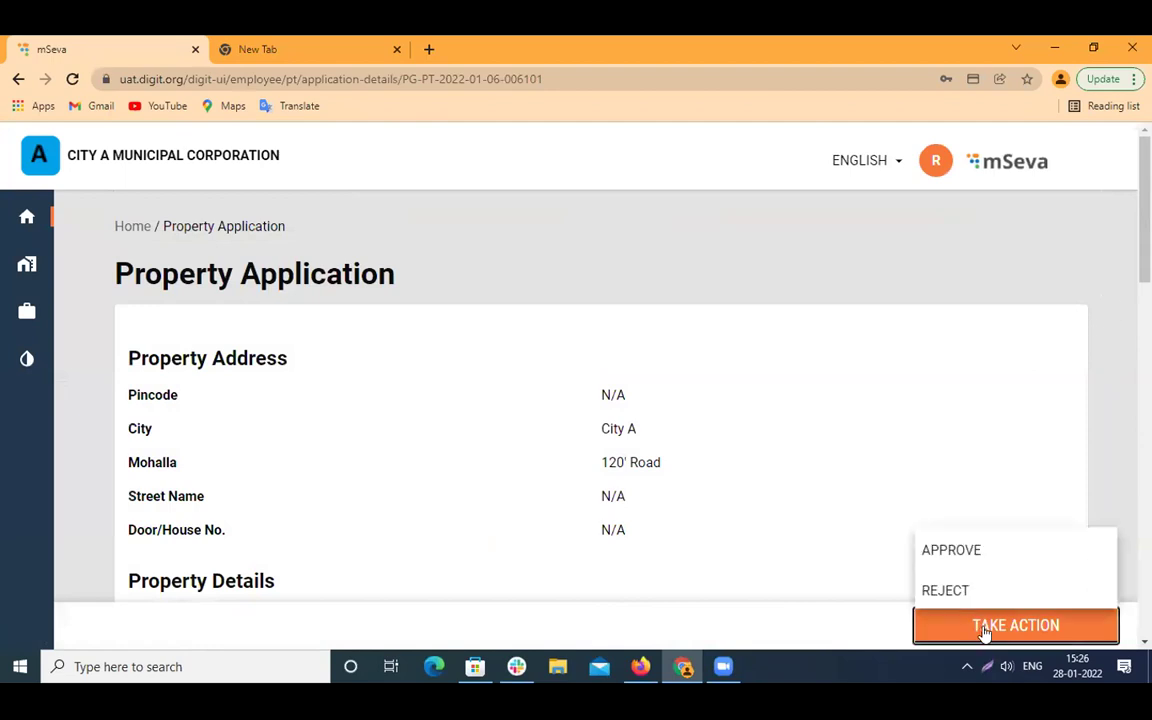
{"action": "left_click", "coordinate": [980, 553]}
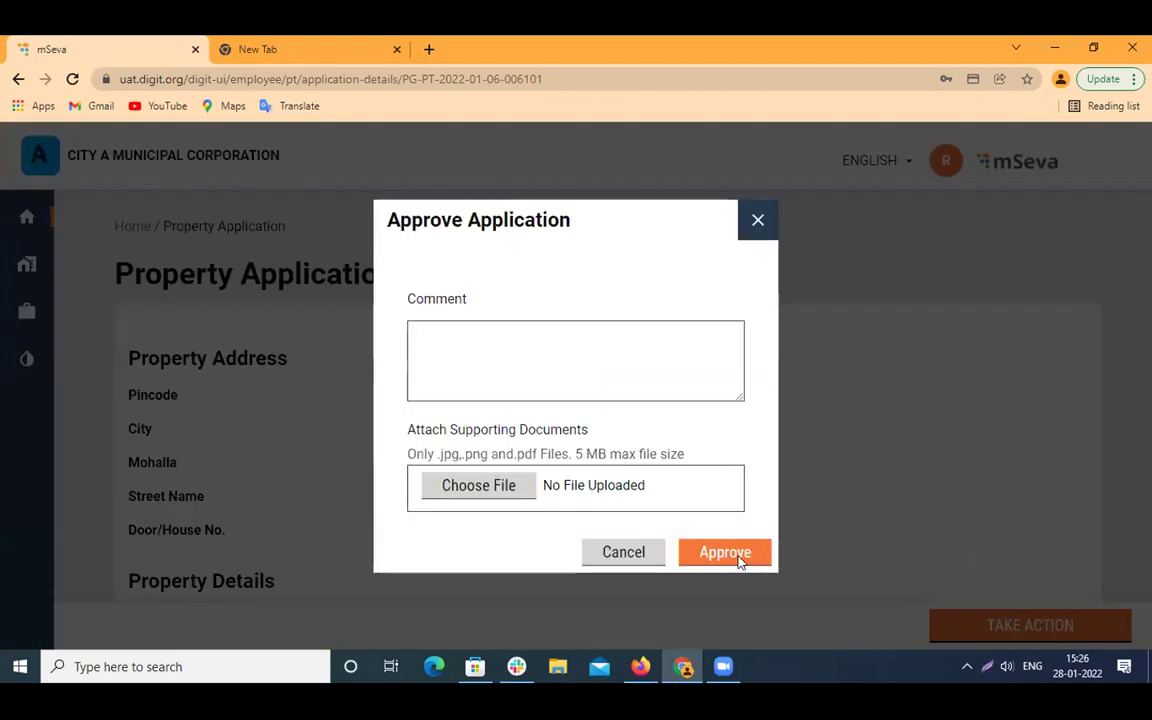
{"action": "left_click", "coordinate": [740, 560]}
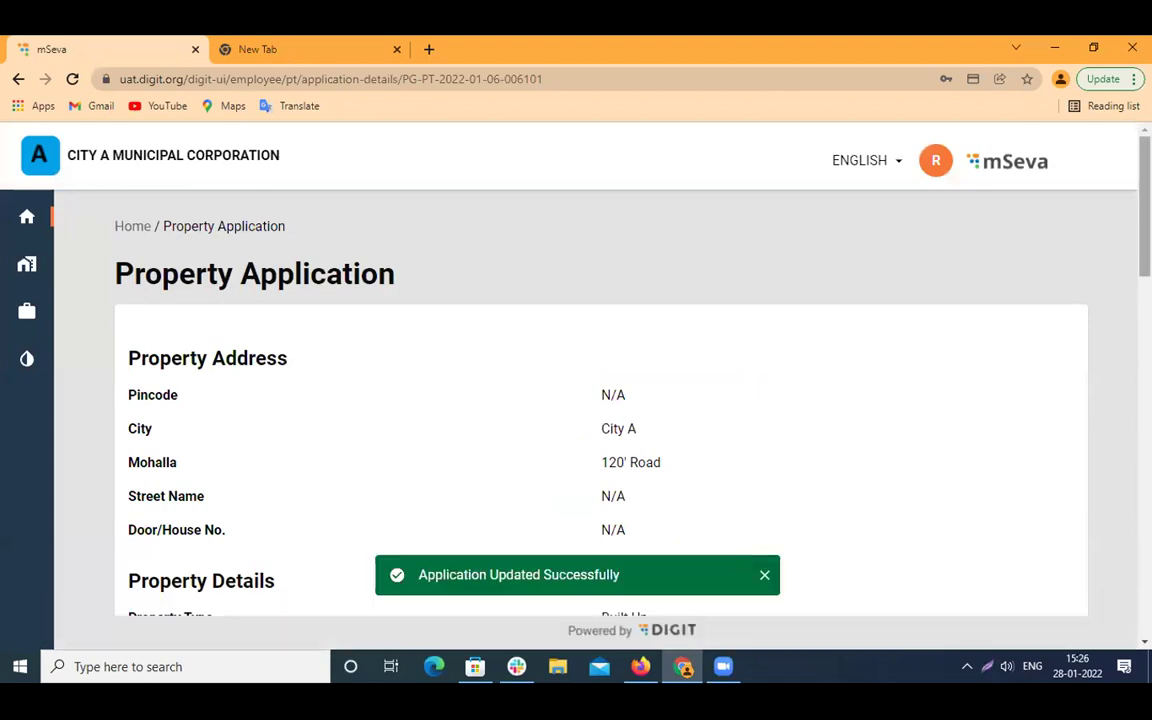
{"action": "scroll", "coordinate": [600, 400], "scroll_direction": "down", "scroll_amount": 3}
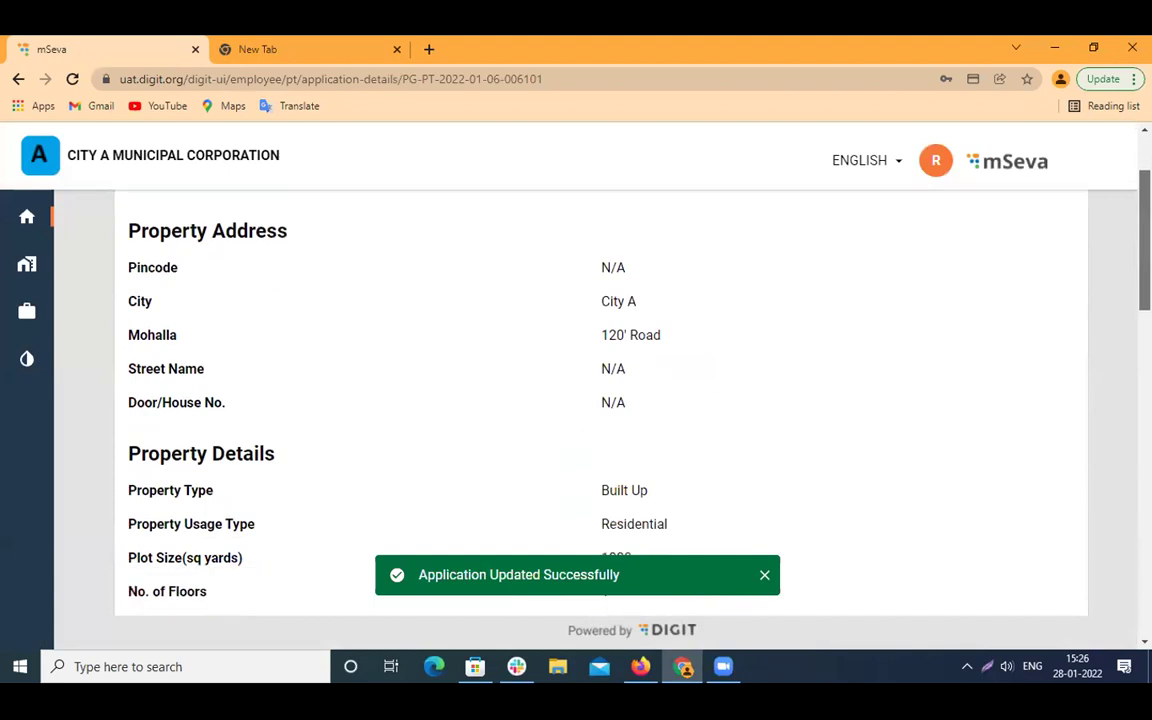
{"action": "scroll", "coordinate": [600, 400], "scroll_direction": "down", "scroll_amount": 5}
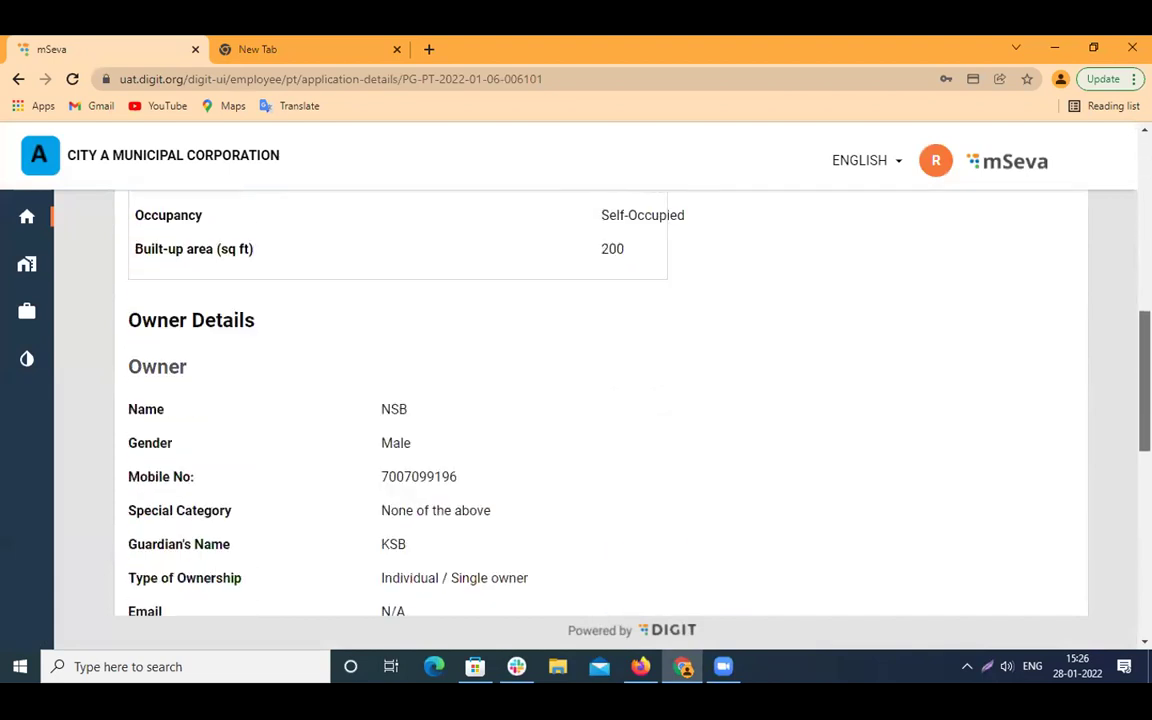
{"action": "scroll", "coordinate": [600, 400], "scroll_direction": "down", "scroll_amount": 5}
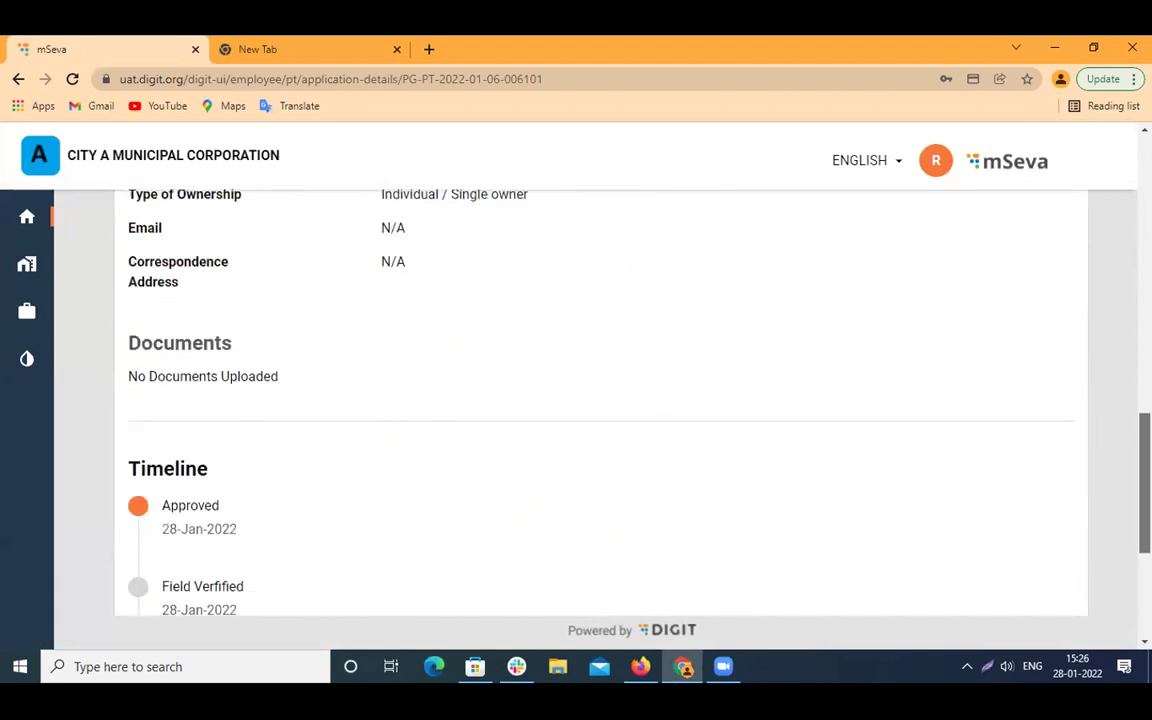
{"action": "scroll", "coordinate": [600, 400], "scroll_direction": "down", "scroll_amount": 1}
{"action": "scroll", "coordinate": [793, 194], "scroll_direction": "up", "scroll_amount": 6}
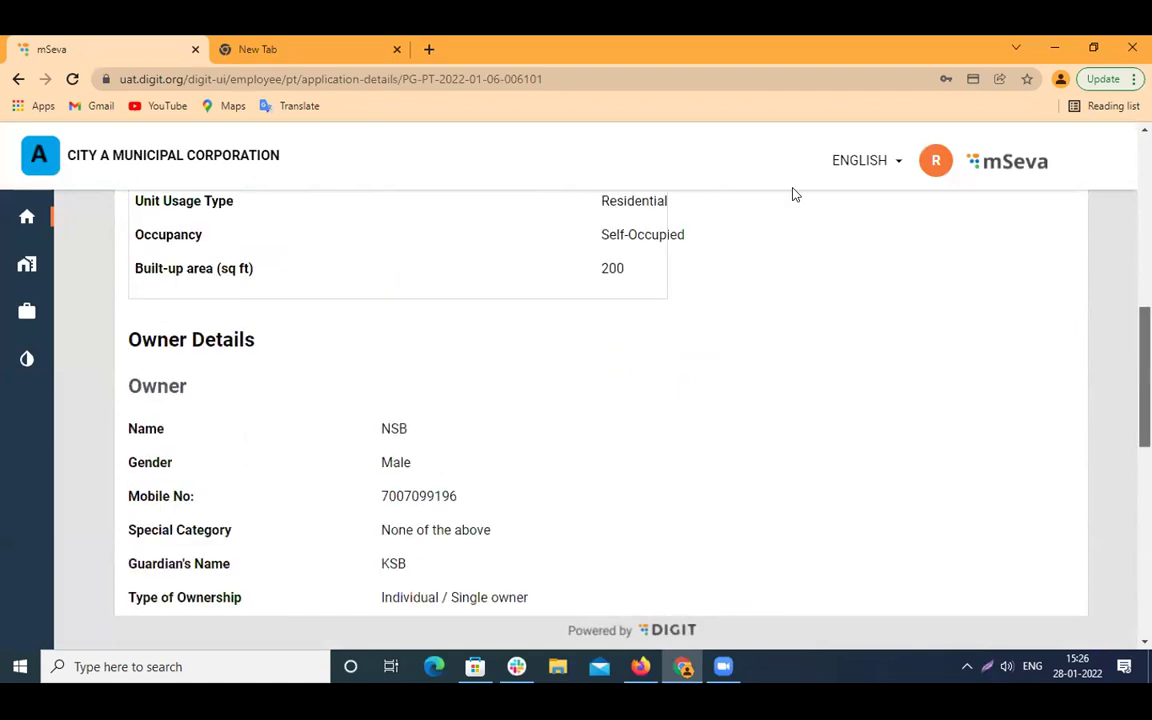
{"action": "scroll", "coordinate": [793, 194], "scroll_direction": "up", "scroll_amount": 5}
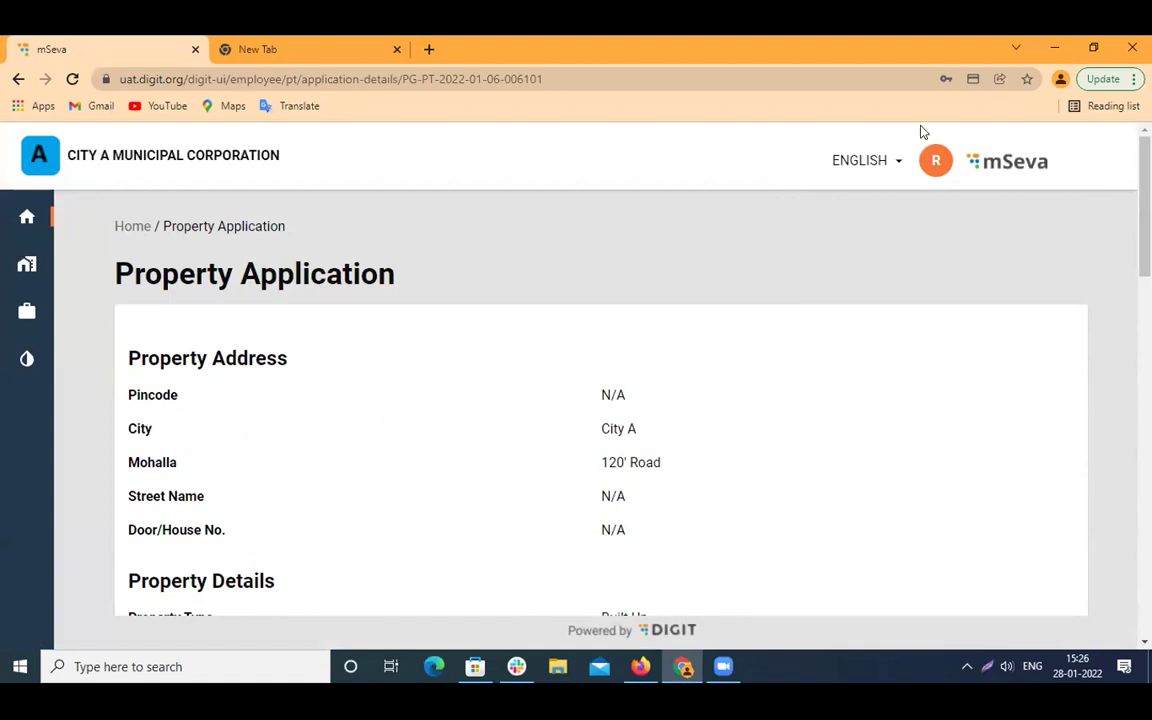
- Log out and sign in as another saved employee for City A
{"action": "left_click", "coordinate": [936, 165]}
{"action": "left_click", "coordinate": [945, 202]}
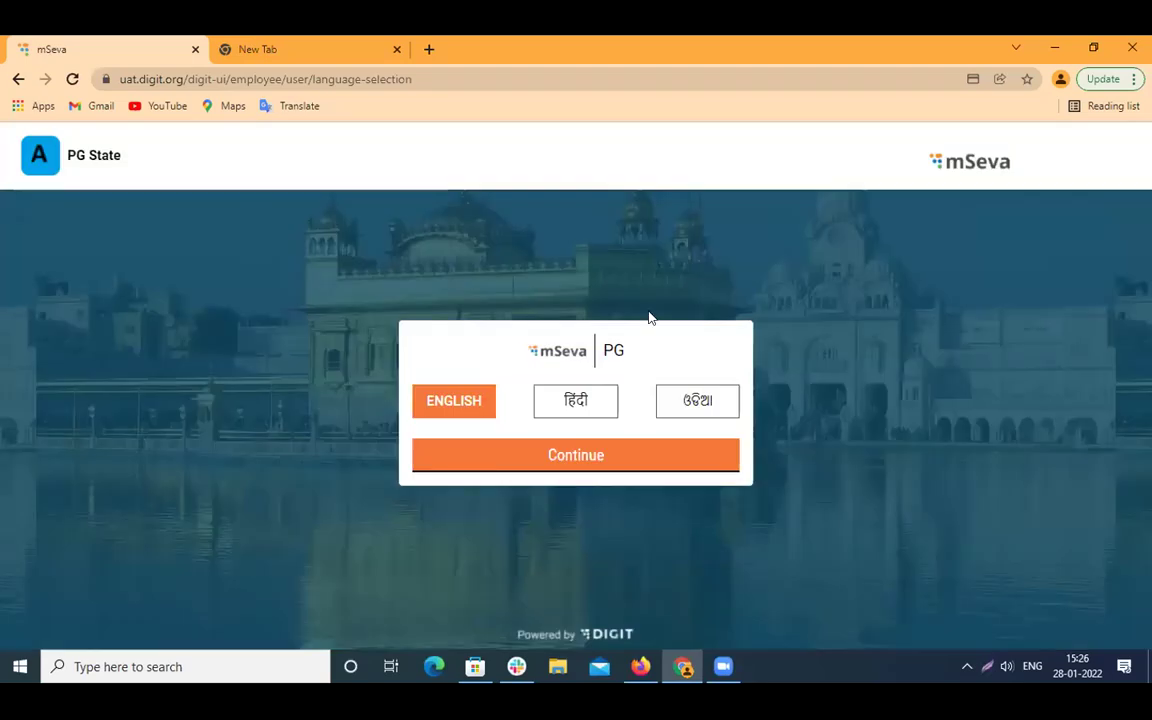
{"action": "left_click", "coordinate": [540, 457]}
{"action": "left_click", "coordinate": [547, 421]}
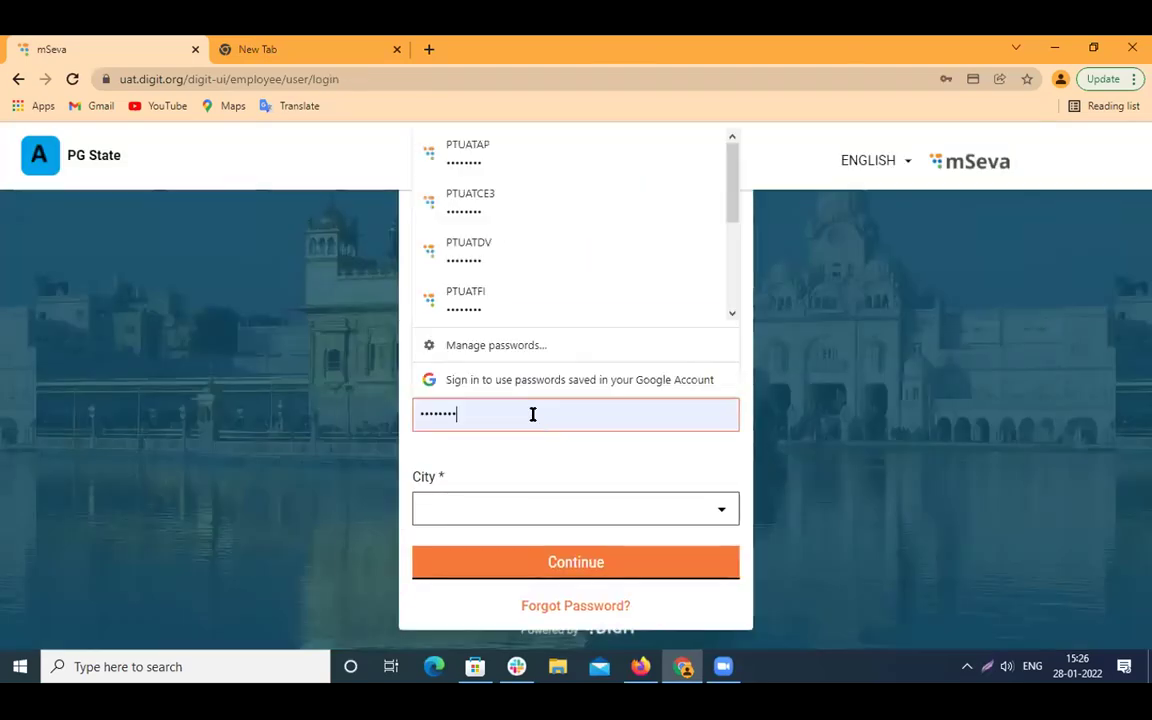
{"action": "left_click", "coordinate": [540, 205]}
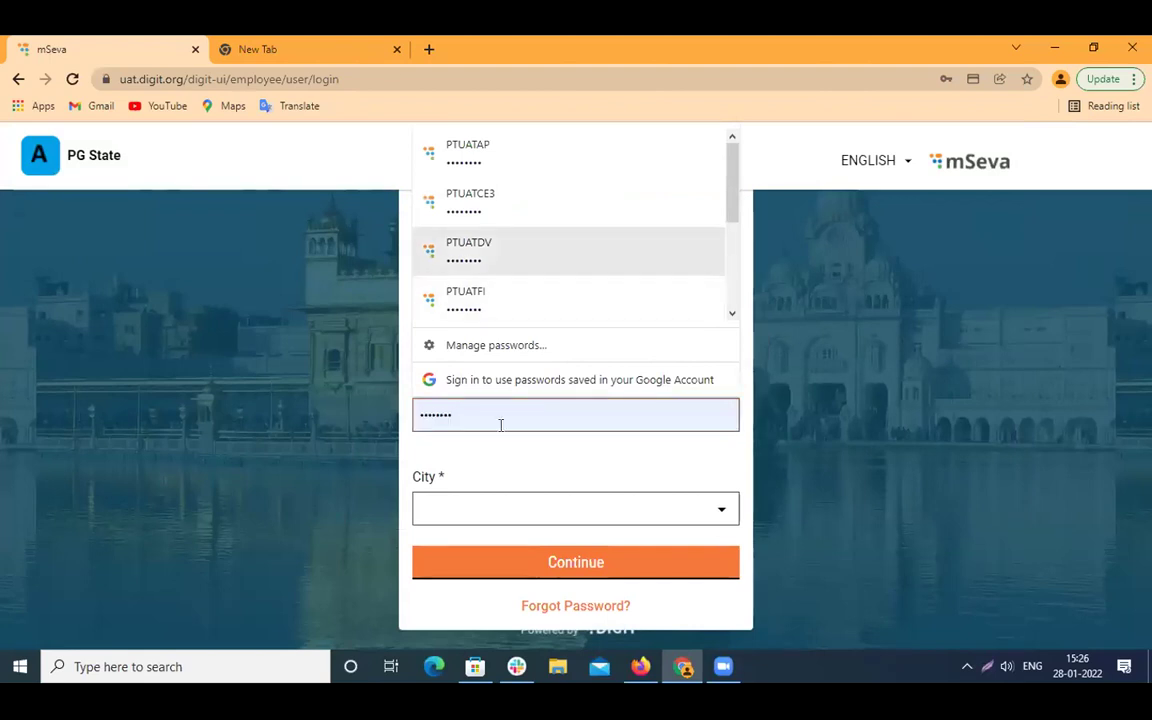
{"action": "left_click", "coordinate": [505, 505]}
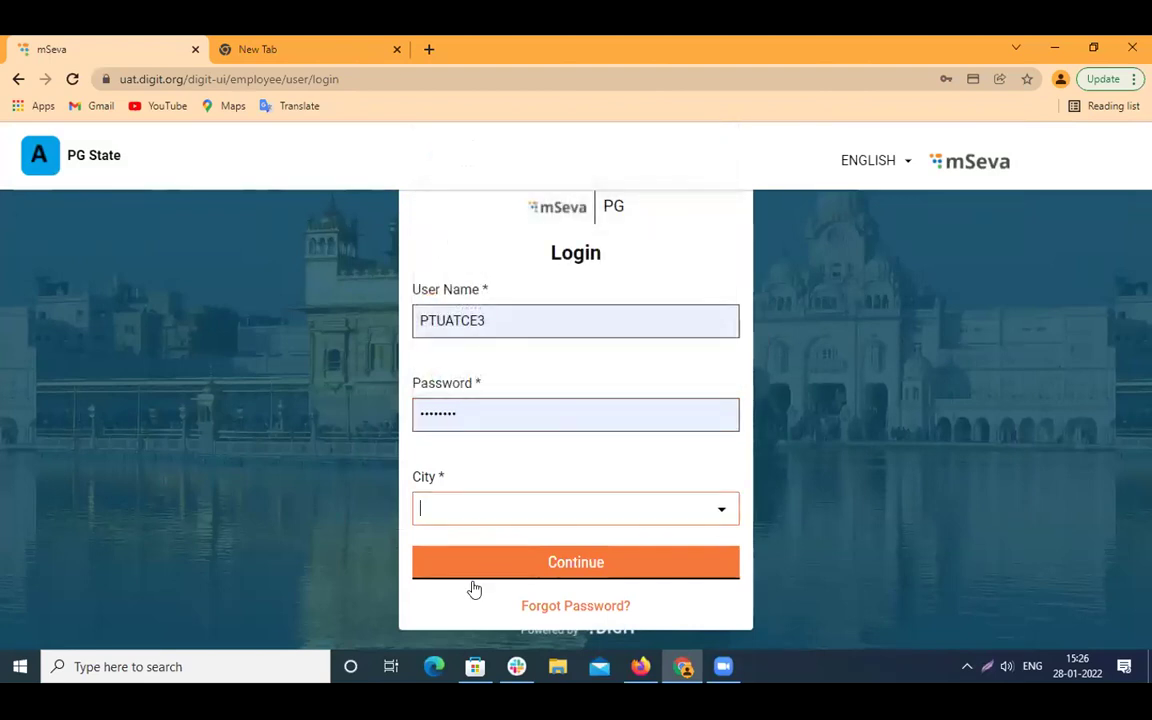
{"action": "left_click", "coordinate": [554, 580]}
{"action": "left_click", "coordinate": [554, 572]}
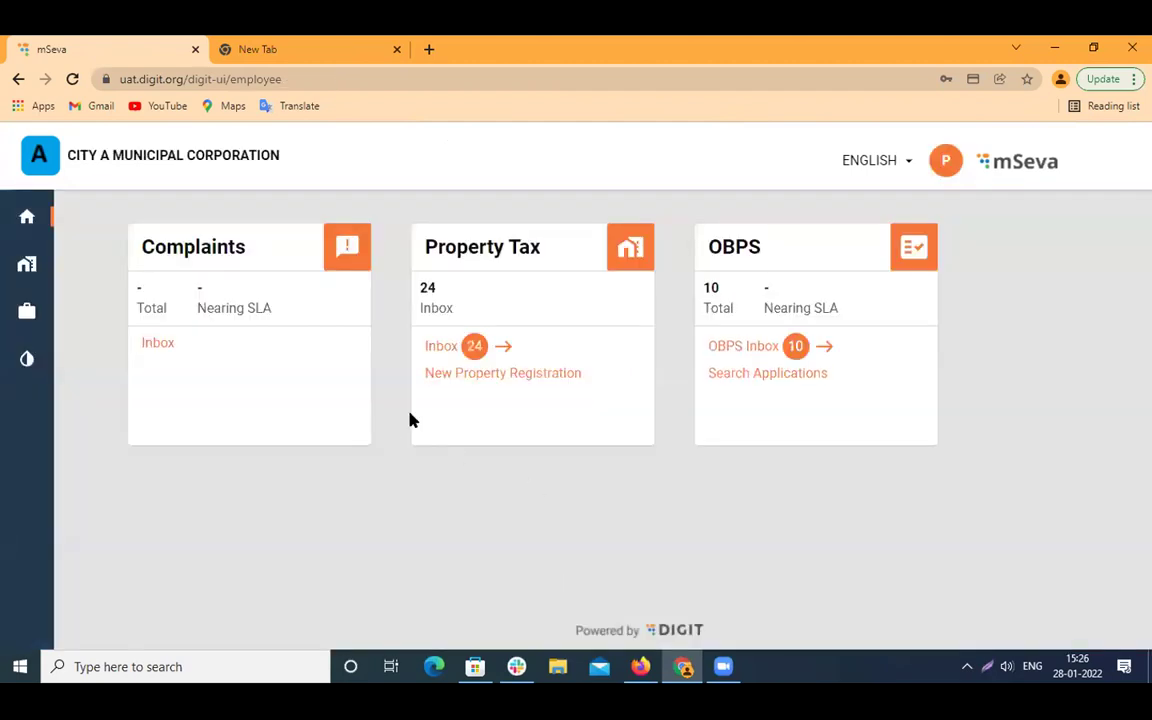
- Open Property Tax Search Property and enter the owner's mobile number
{"action": "left_click", "coordinate": [500, 347]}
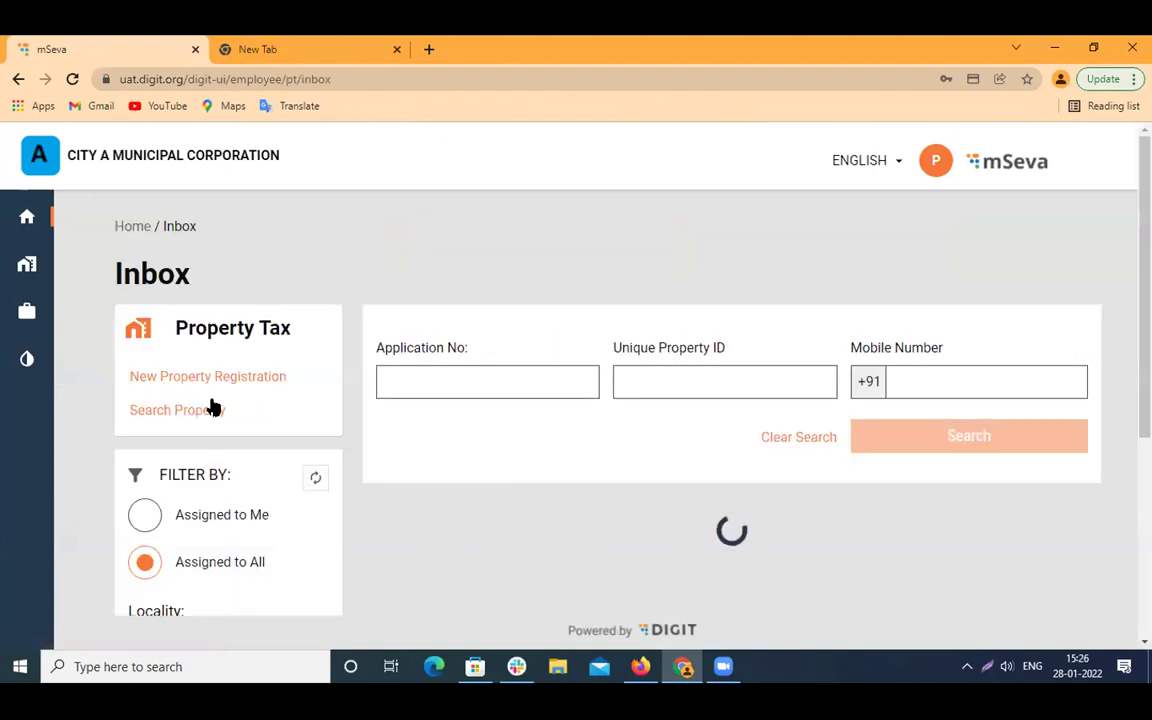
{"action": "left_click", "coordinate": [212, 407]}
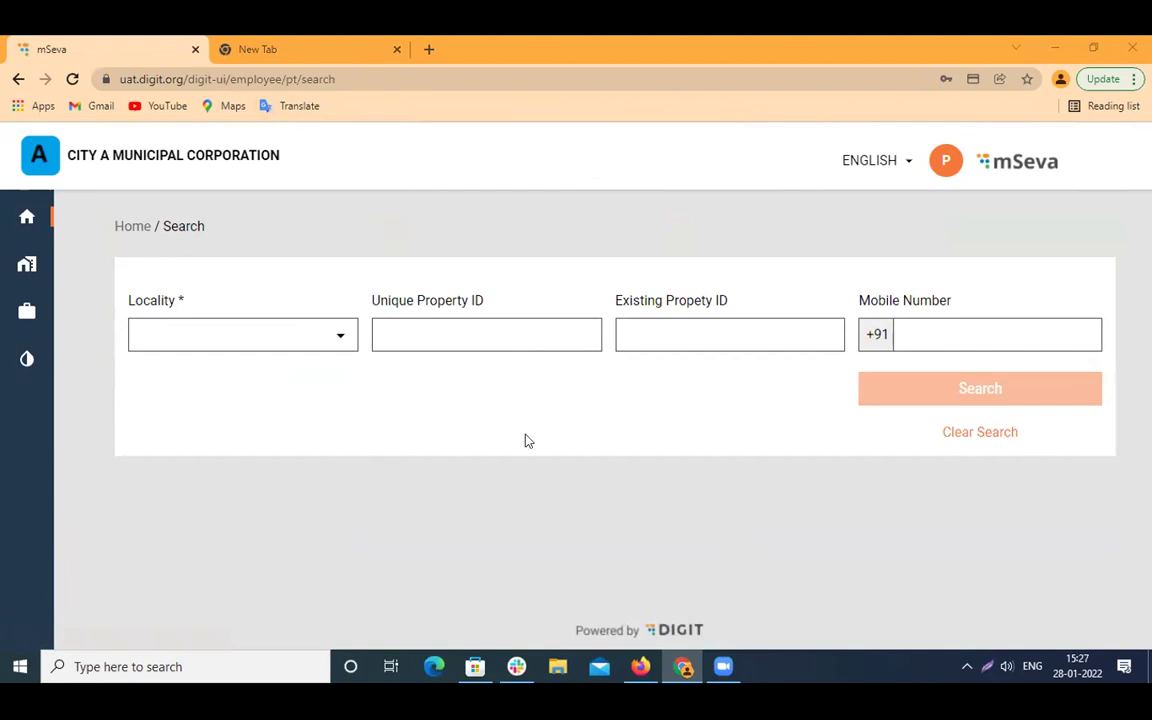
{"action": "left_click", "coordinate": [960, 328]}
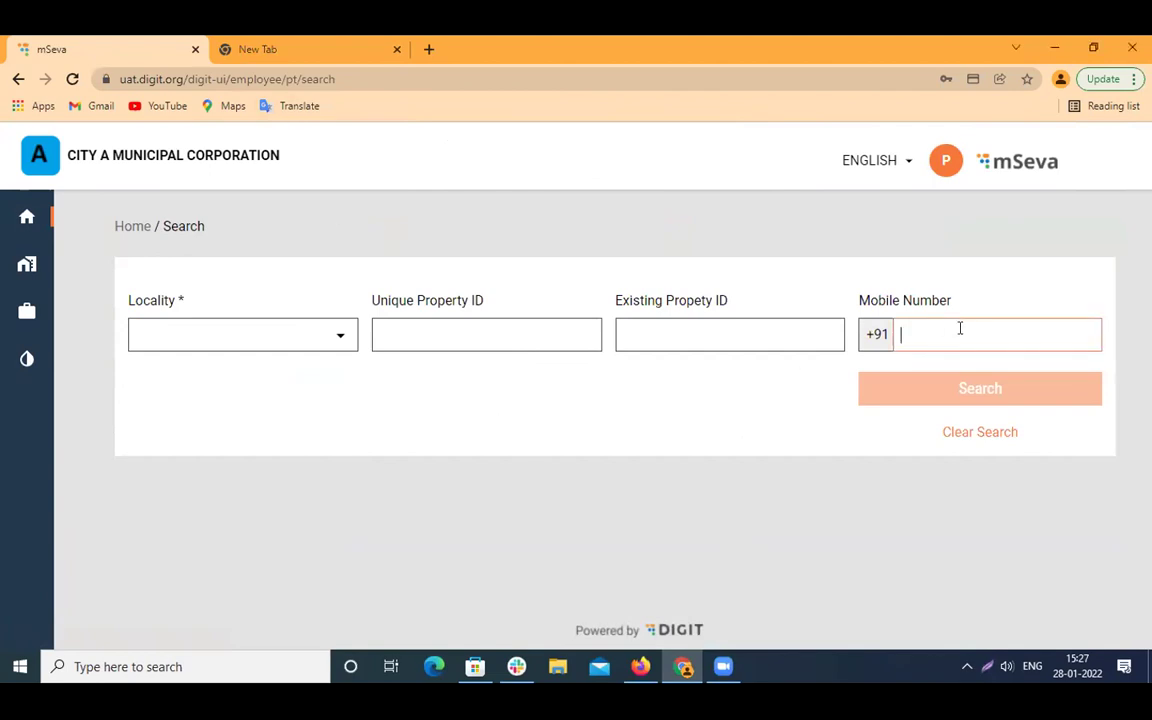
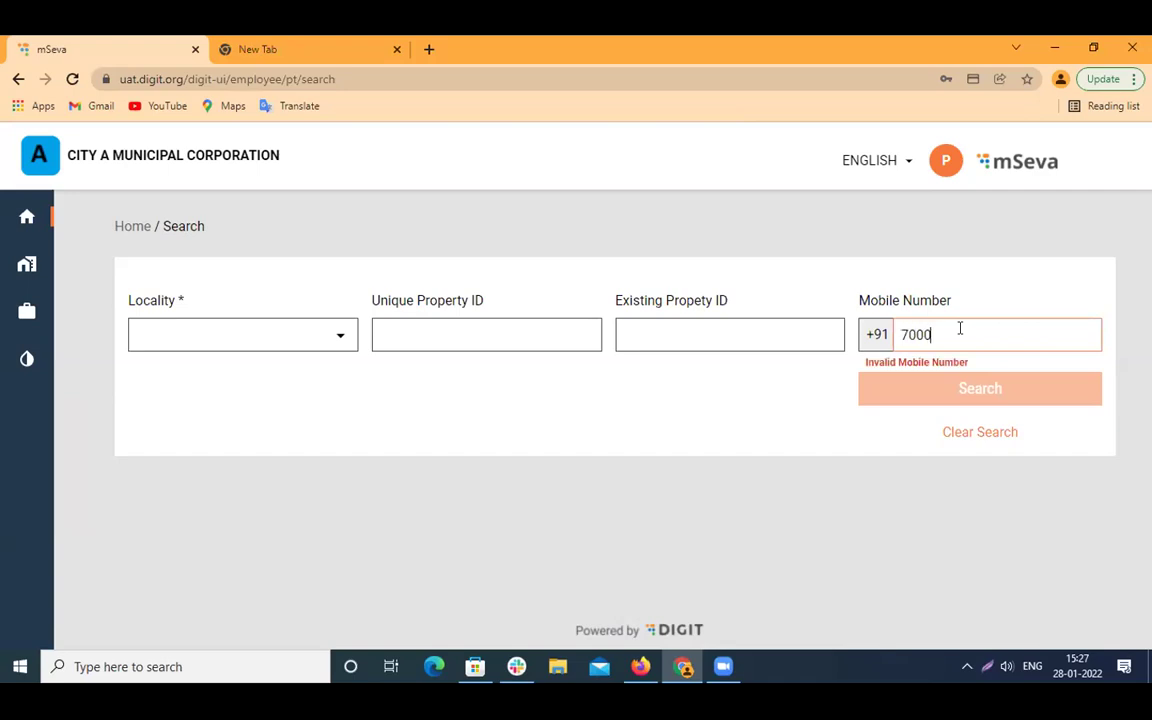
{"action": "left_click", "coordinate": [982, 392]}
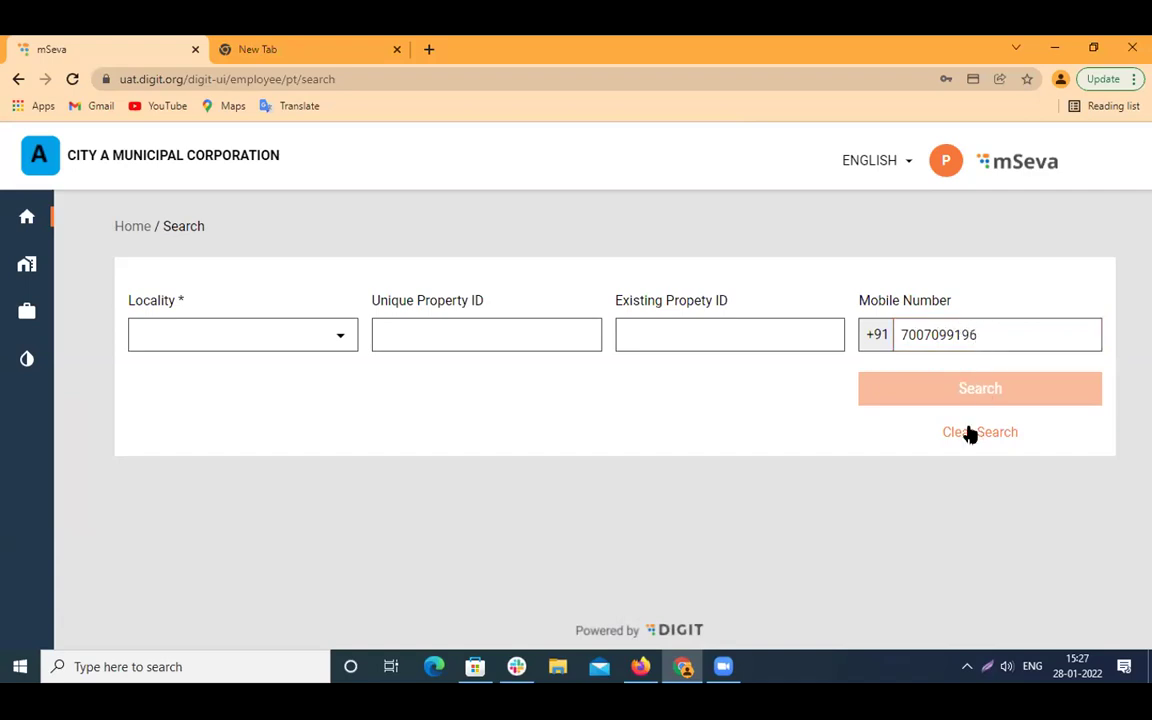
{"action": "left_click", "coordinate": [334, 336]}
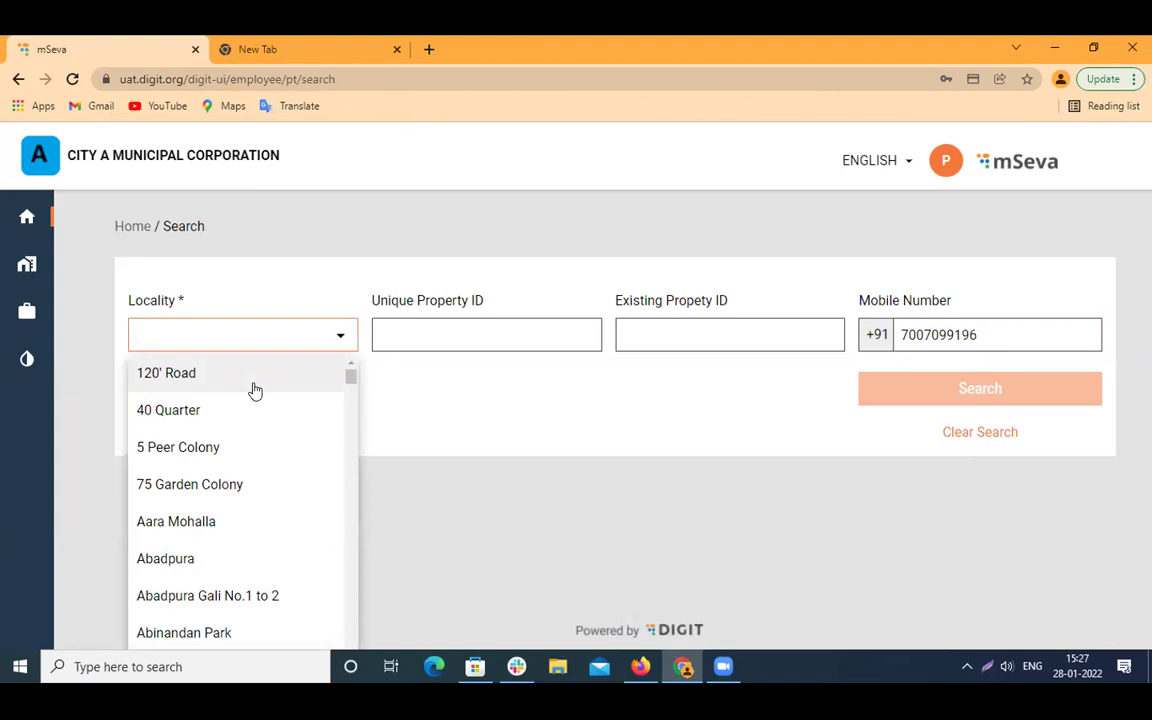
{"action": "left_click", "coordinate": [255, 390]}
{"action": "left_click", "coordinate": [941, 386]}
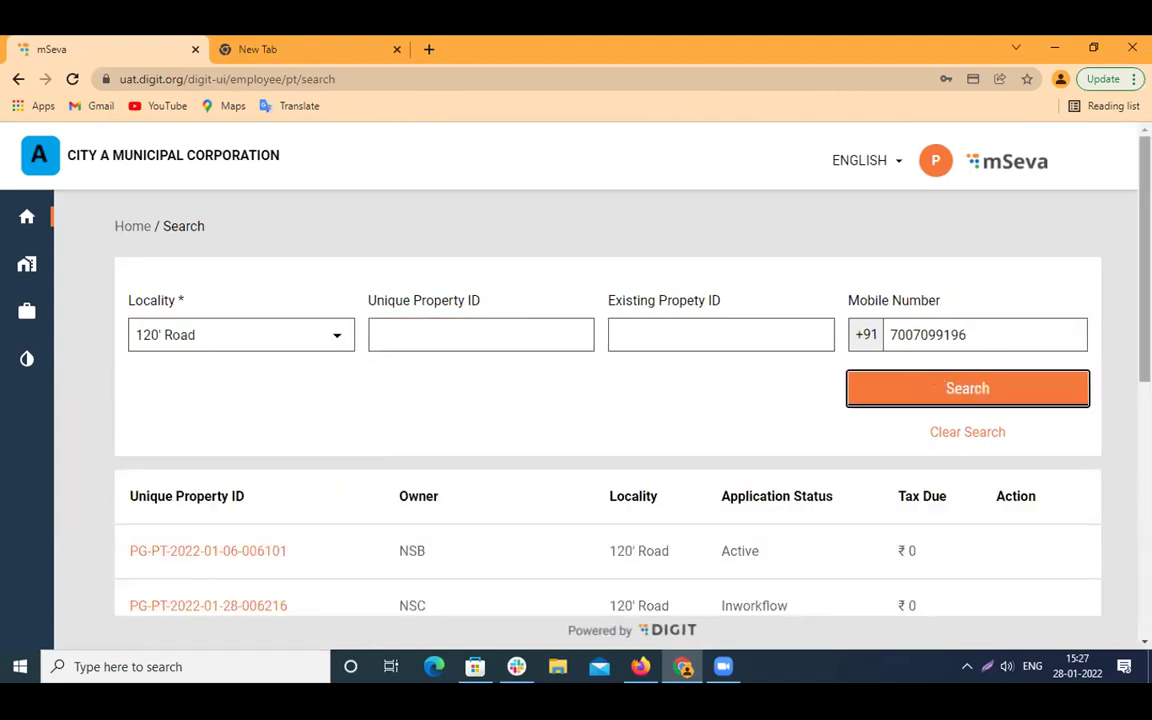
{"action": "scroll", "coordinate": [941, 380], "scroll_direction": "down", "scroll_amount": 1}
{"action": "scroll", "coordinate": [586, 437], "scroll_direction": "down", "scroll_amount": 1}
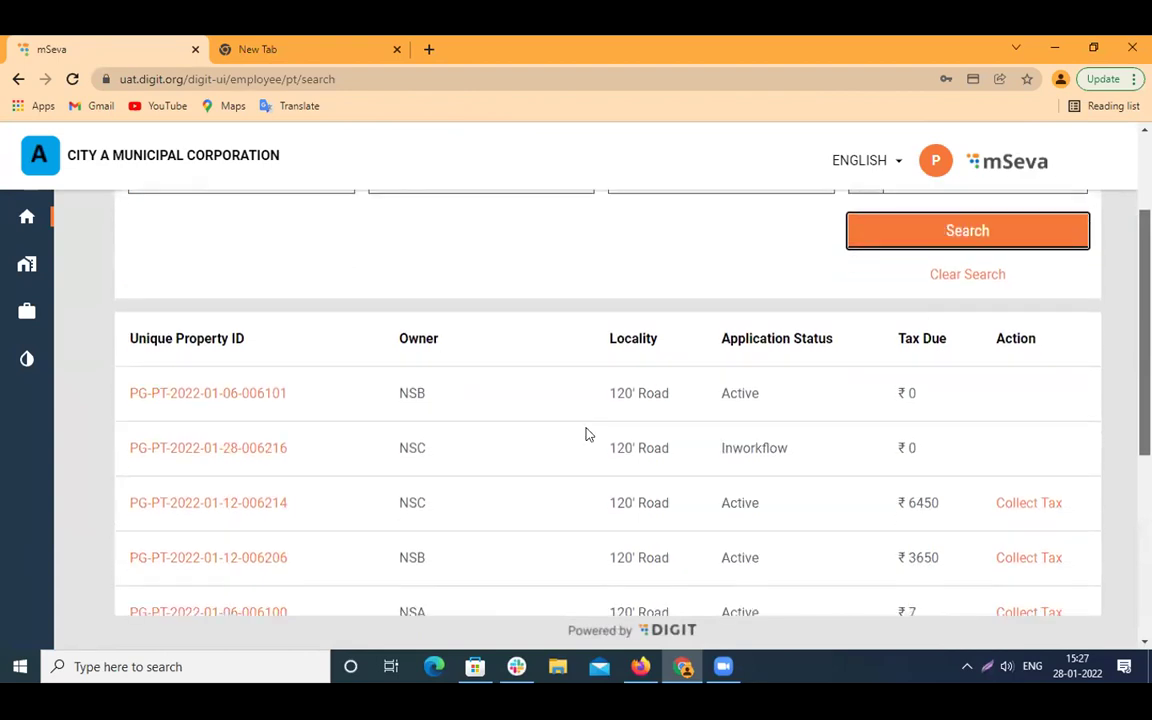
{"action": "left_click", "coordinate": [221, 401]}
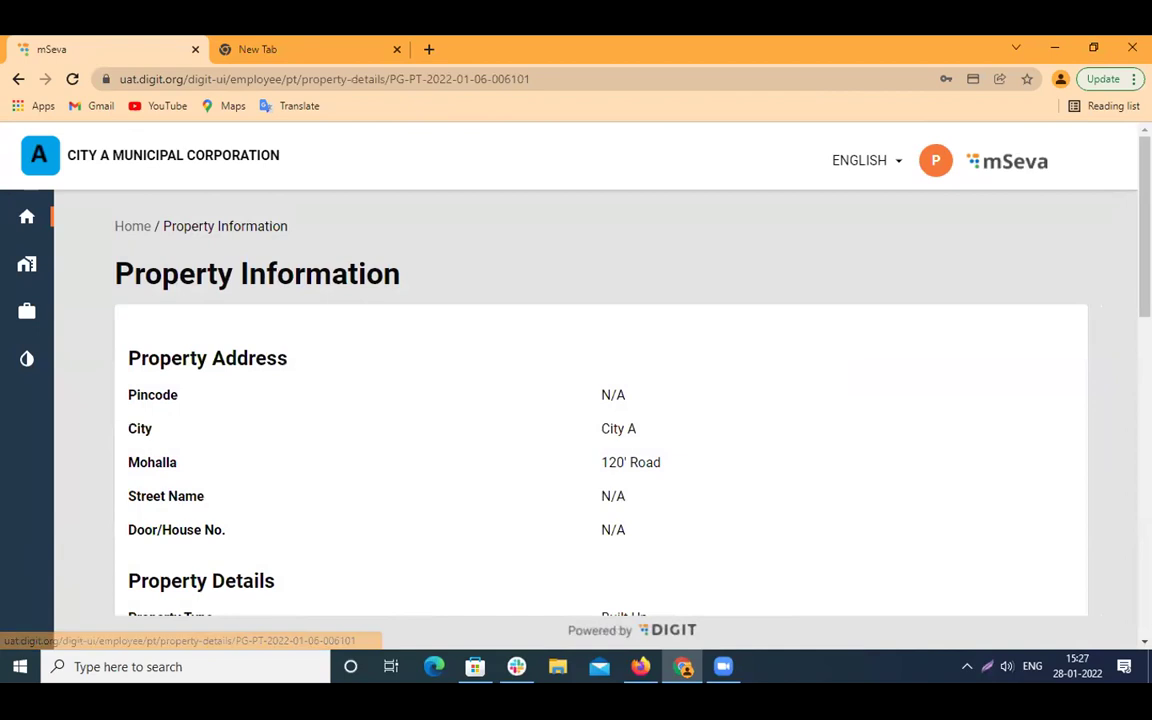
{"action": "scroll", "coordinate": [1004, 626], "scroll_direction": "down", "scroll_amount": 6}
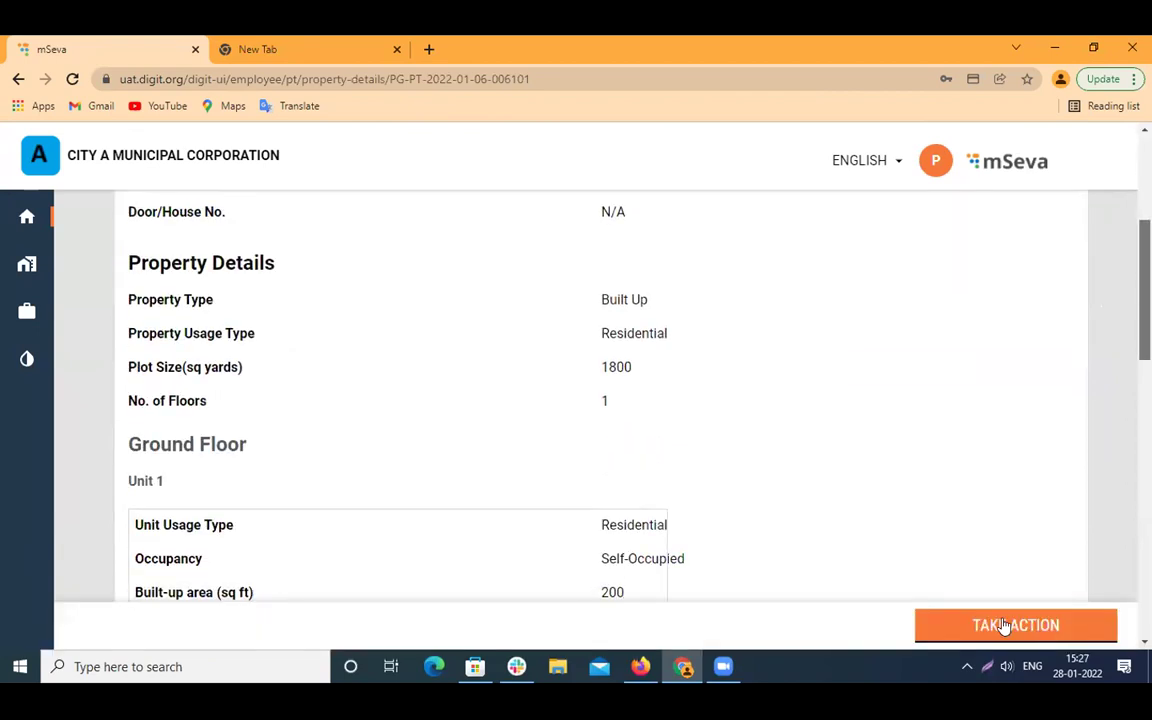
{"action": "scroll", "coordinate": [1004, 626], "scroll_direction": "down", "scroll_amount": 5}
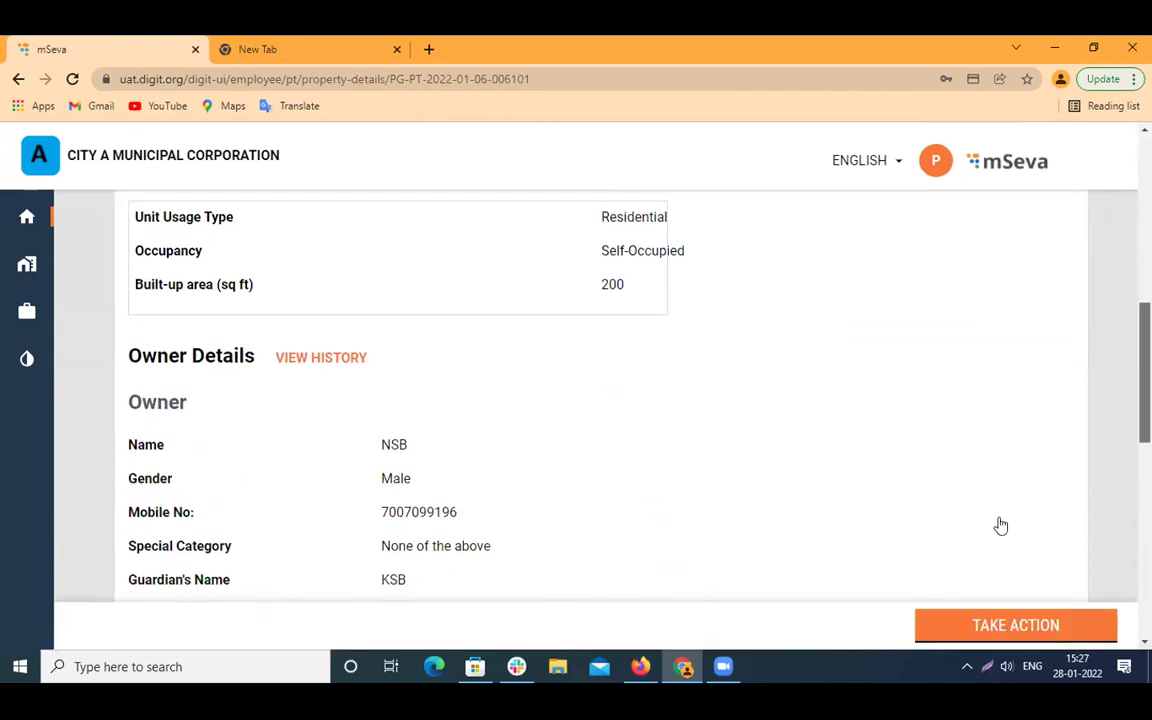
{"action": "scroll", "coordinate": [998, 527], "scroll_direction": "down", "scroll_amount": 8}
{"action": "left_click", "coordinate": [1015, 625]}
{"action": "left_click", "coordinate": [1001, 522]}
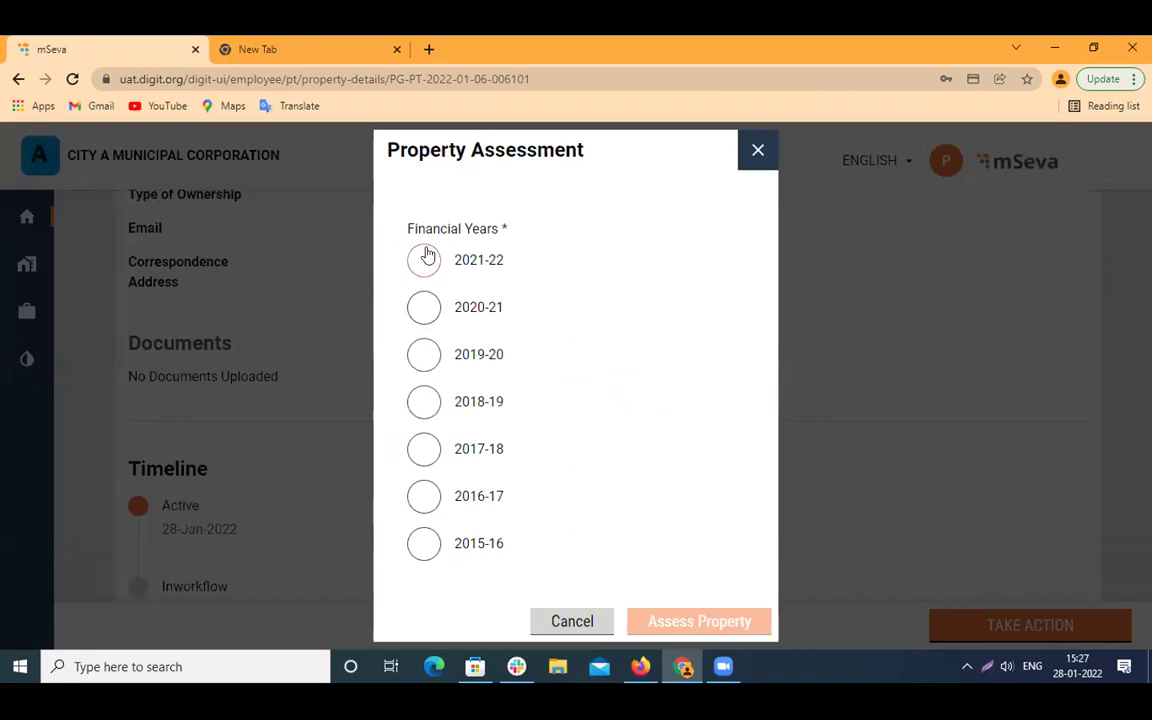
{"action": "left_click", "coordinate": [425, 260]}
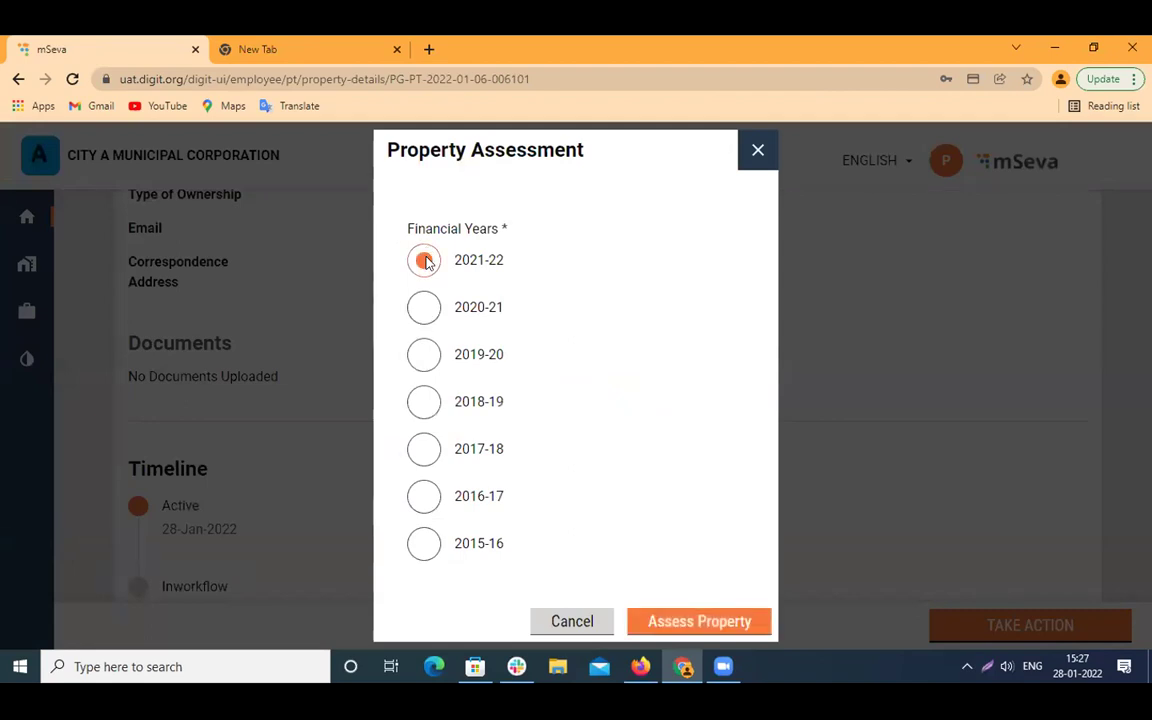
{"action": "left_click", "coordinate": [680, 625]}
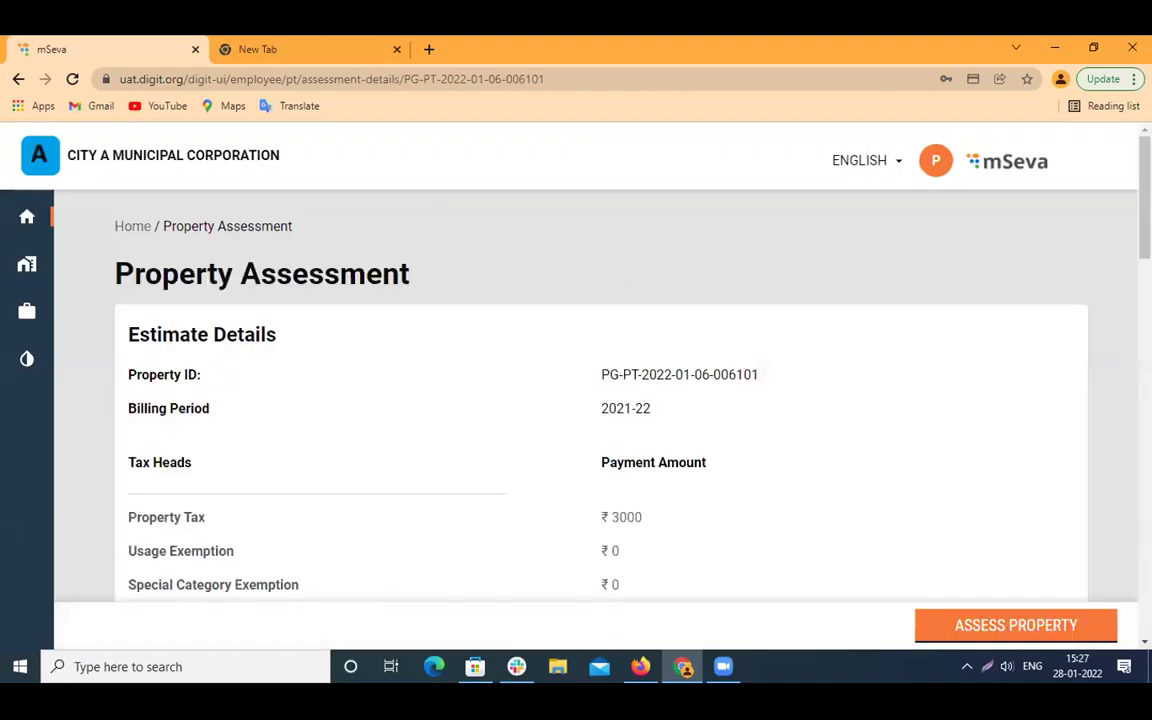
- Check the ₹3000 property tax, ₹150 cancer cess and ₹600 penalty, then submit the assessment
{"action": "scroll", "coordinate": [600, 400], "scroll_direction": "down", "scroll_amount": 5}
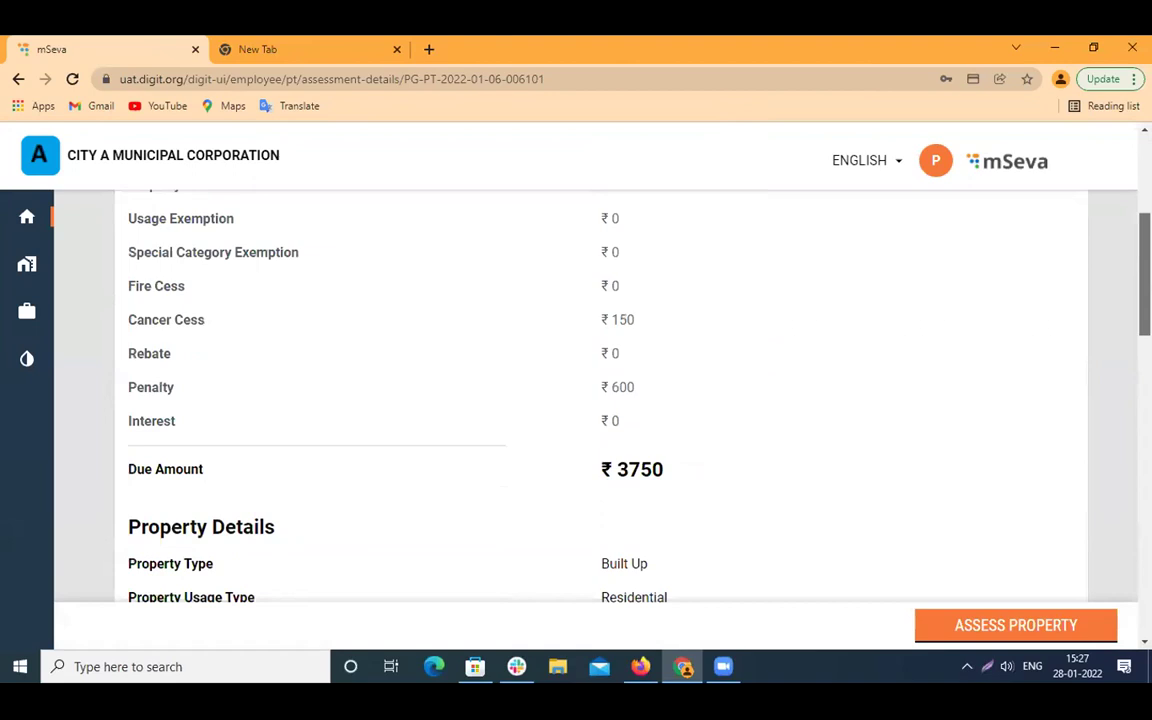
{"action": "scroll", "coordinate": [614, 275], "scroll_direction": "up", "scroll_amount": 2}
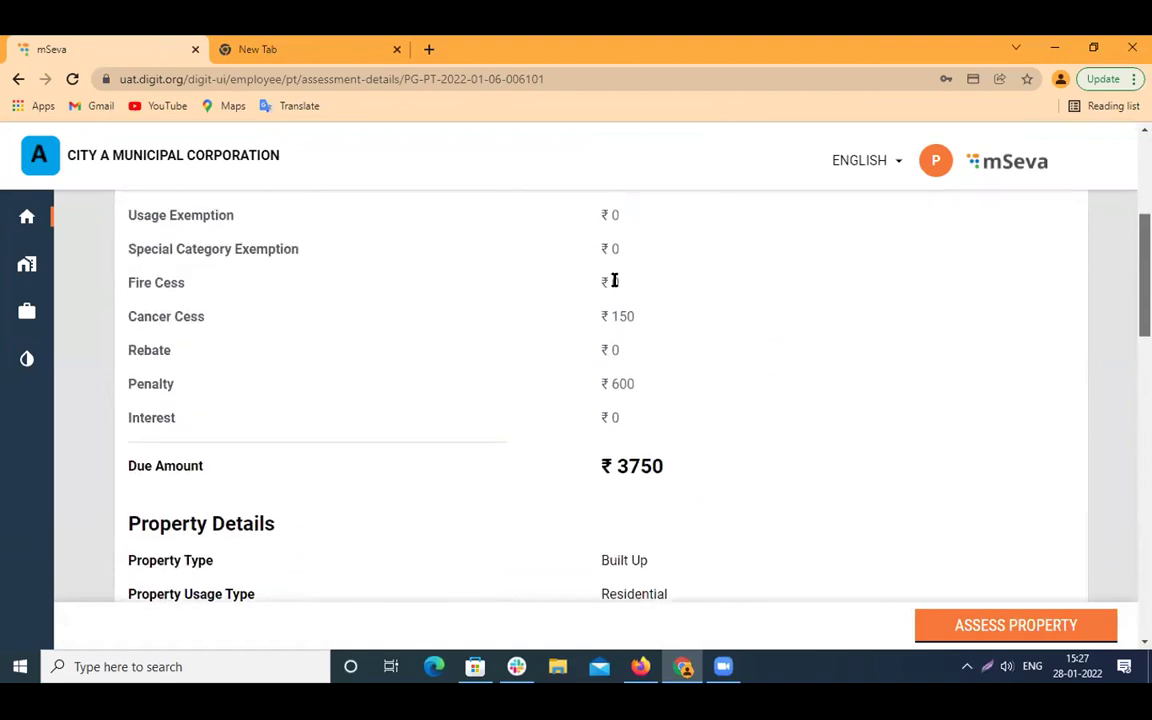
{"action": "scroll", "coordinate": [630, 285], "scroll_direction": "up", "scroll_amount": 1}
{"action": "double_click", "coordinate": [626, 280]}
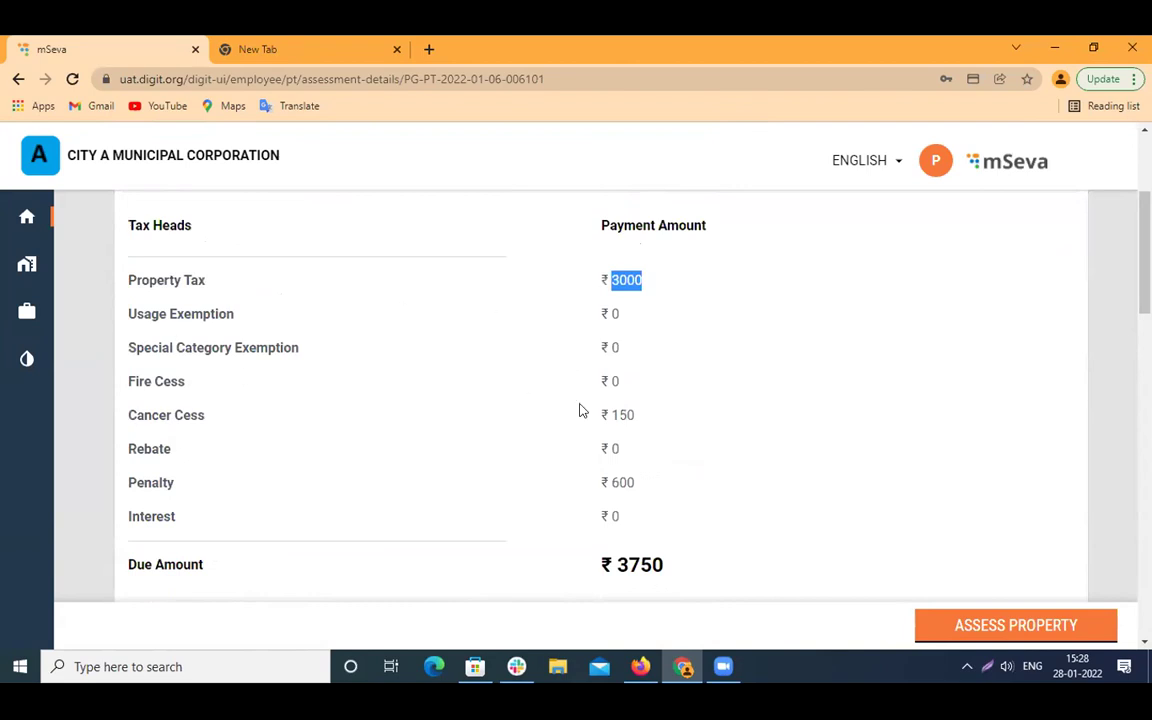
{"action": "double_click", "coordinate": [622, 414]}
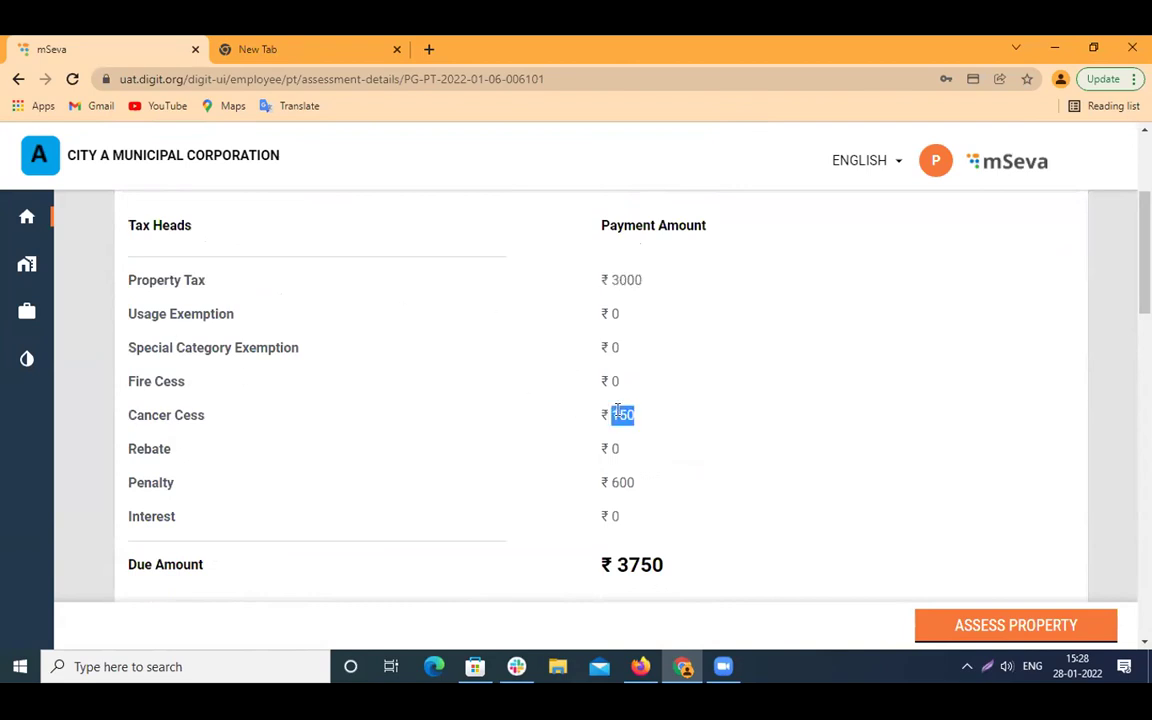
{"action": "double_click", "coordinate": [612, 483]}
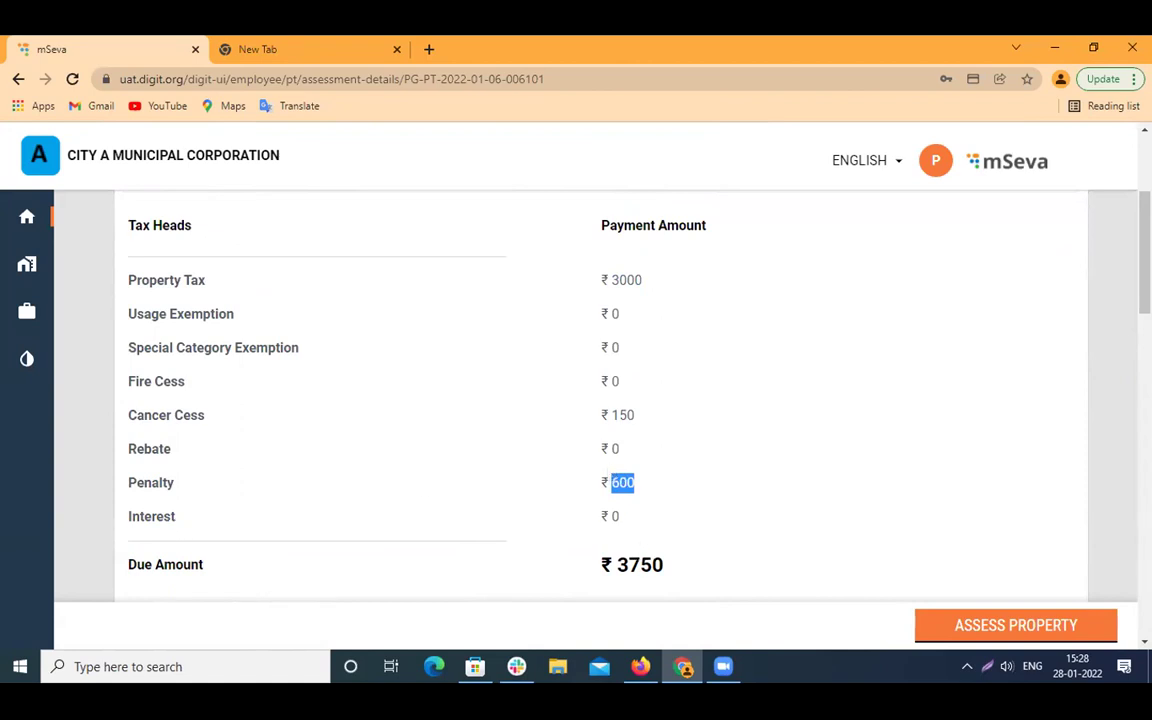
{"action": "scroll", "coordinate": [611, 317], "scroll_direction": "down", "scroll_amount": 2}
{"action": "scroll", "coordinate": [611, 317], "scroll_direction": "down", "scroll_amount": 1}
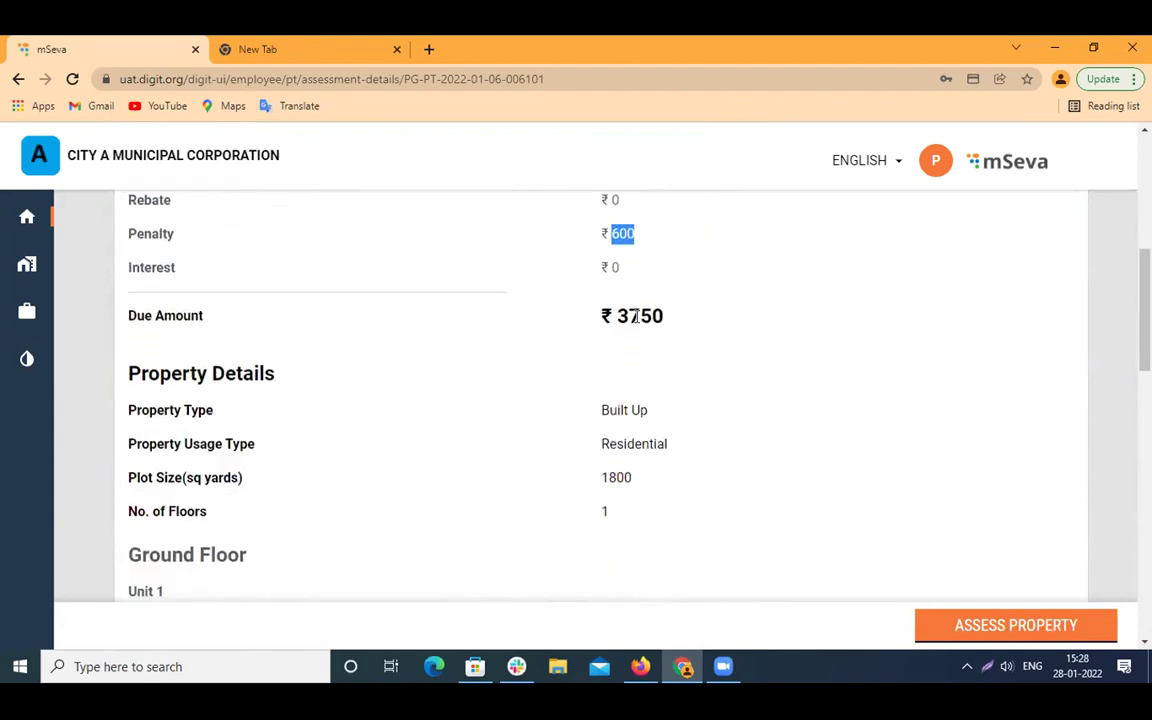
{"action": "left_click", "coordinate": [990, 629]}
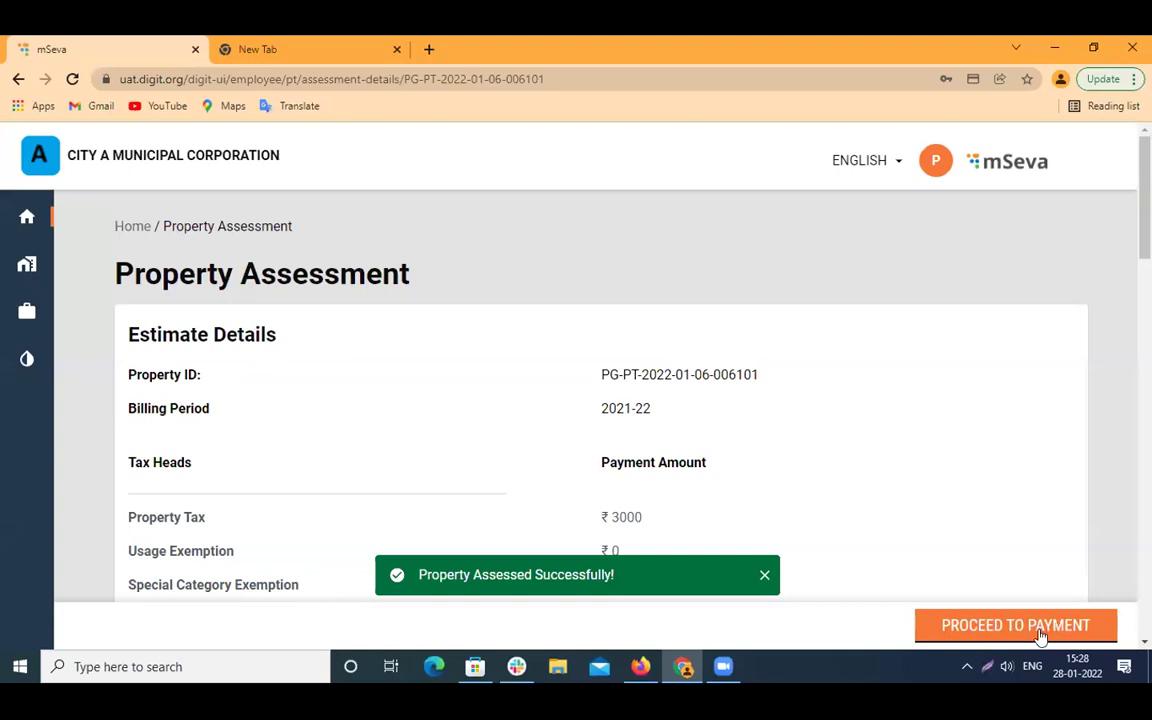
- Proceed to payment and review the property ID and payment details
{"action": "left_click", "coordinate": [1040, 635]}
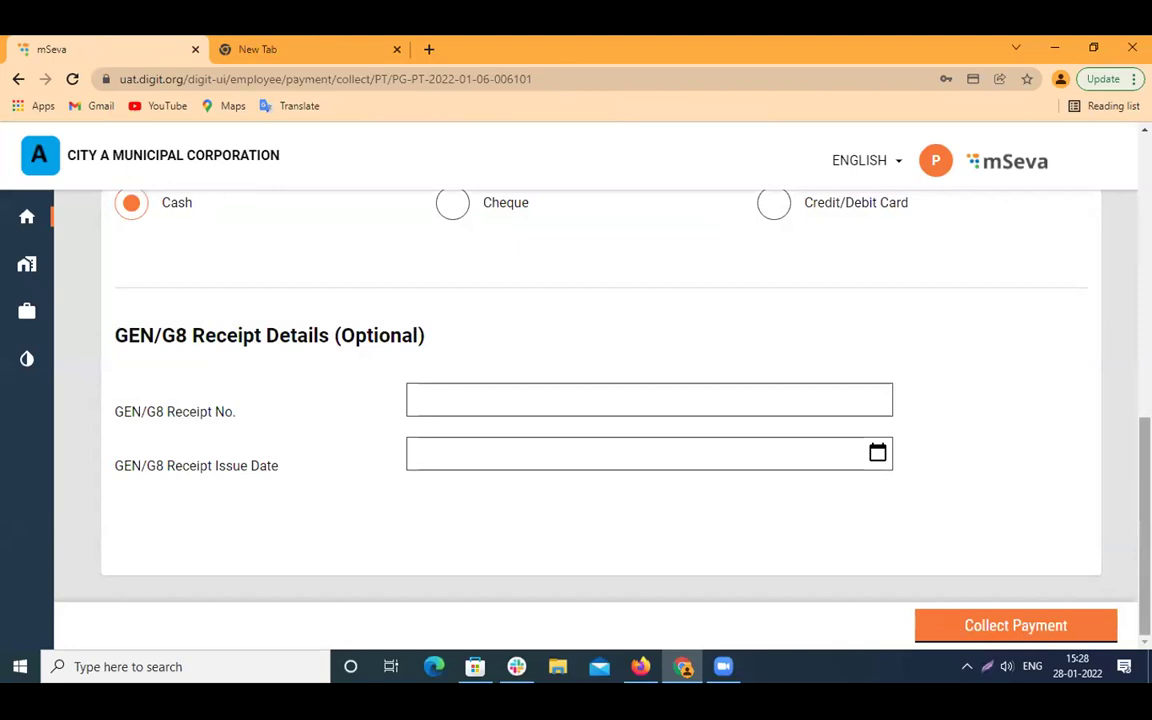
{"action": "scroll", "coordinate": [1118, 450], "scroll_direction": "up", "scroll_amount": 4}
{"action": "scroll", "coordinate": [1118, 450], "scroll_direction": "up", "scroll_amount": 7}
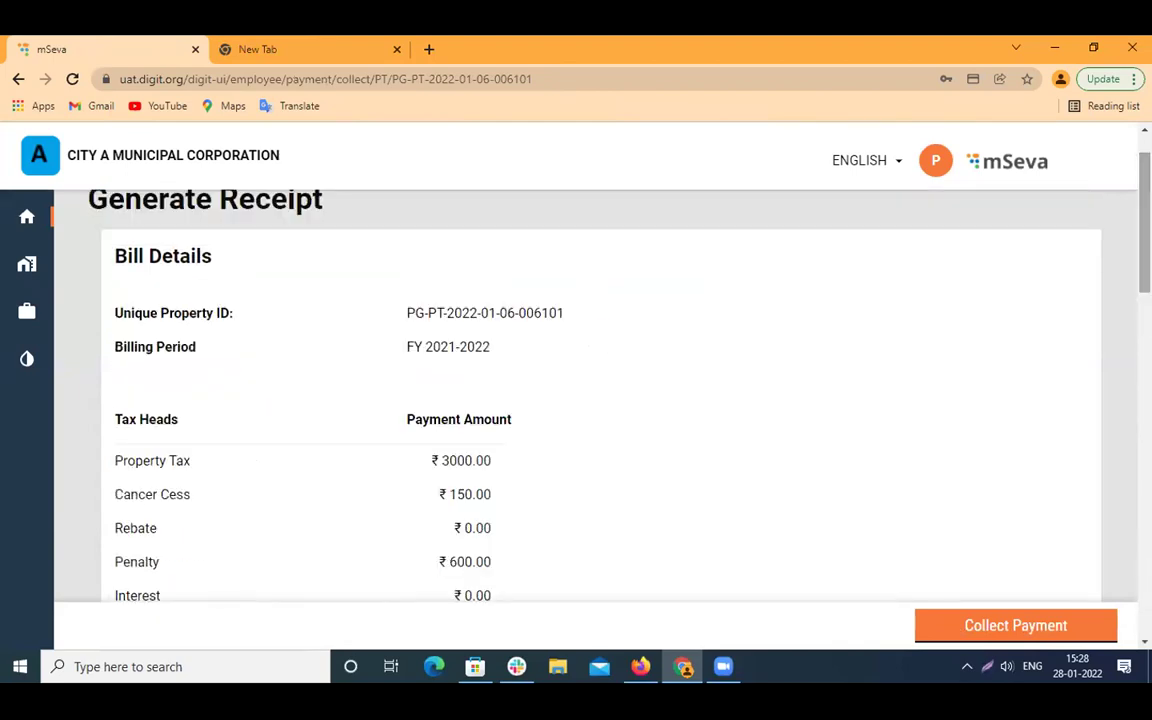
{"action": "scroll", "coordinate": [595, 395], "scroll_direction": "down", "scroll_amount": 4}
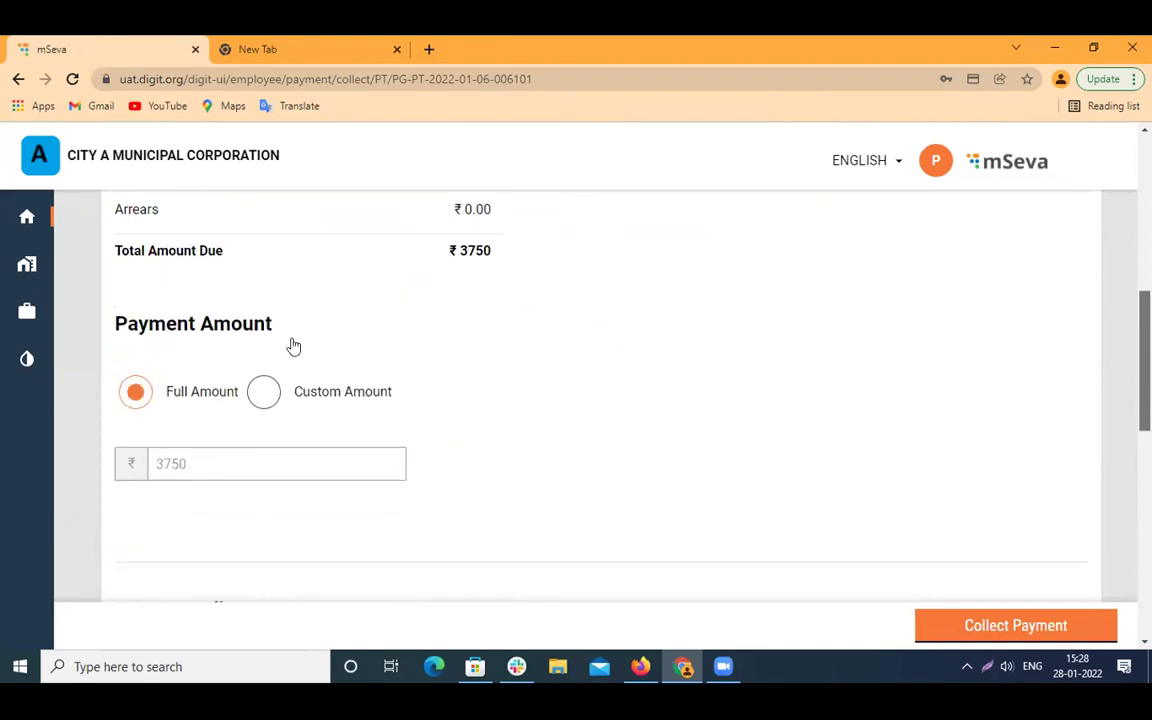
{"action": "scroll", "coordinate": [291, 345], "scroll_direction": "down", "scroll_amount": 1}
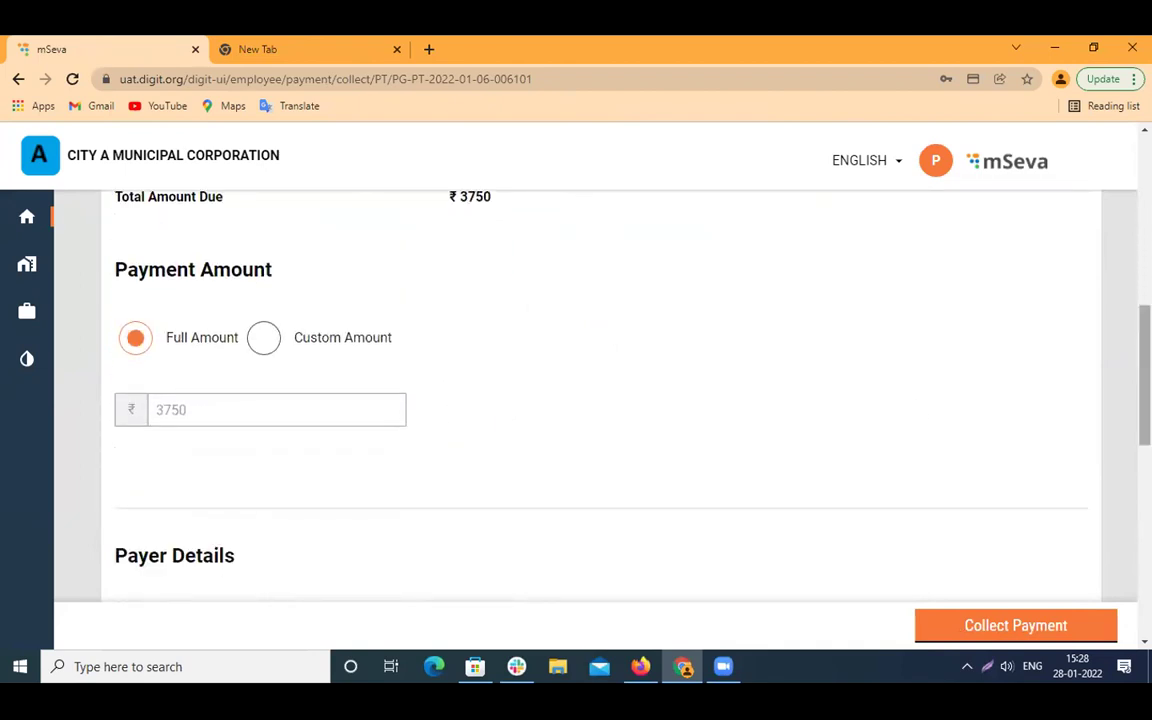
{"action": "scroll", "coordinate": [993, 420], "scroll_direction": "down", "scroll_amount": 3}
{"action": "scroll", "coordinate": [993, 420], "scroll_direction": "up", "scroll_amount": 2}
{"action": "scroll", "coordinate": [391, 360], "scroll_direction": "up", "scroll_amount": 10}
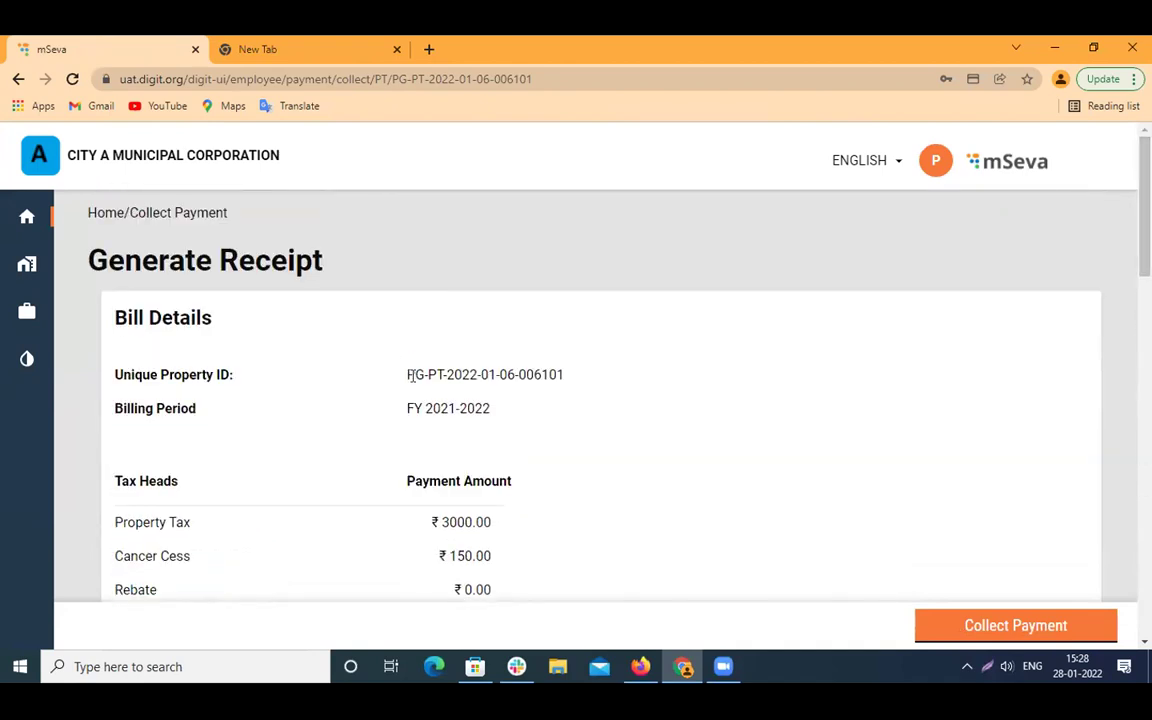
{"action": "triple_click", "coordinate": [575, 375]}
{"action": "key", "text": "ctrl+c"}
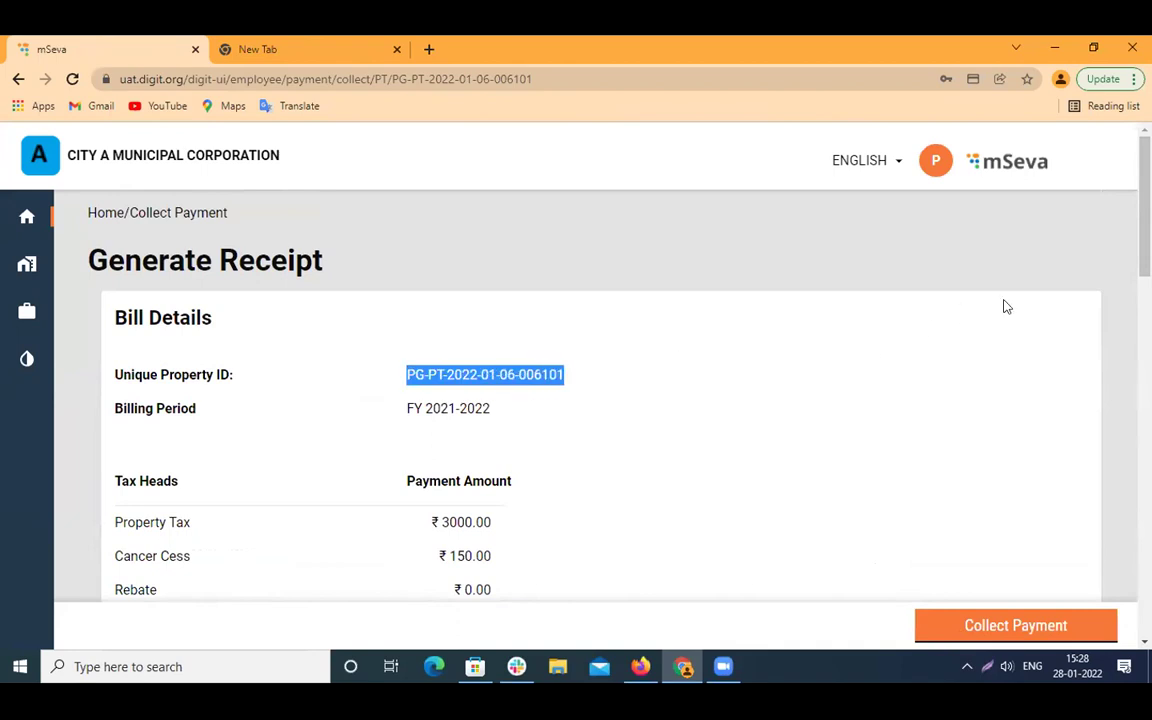
{"action": "left_click", "coordinate": [1005, 303]}
- Collect the full ₹3750 in cash and generate the payment receipt
{"action": "scroll", "coordinate": [590, 400], "scroll_direction": "down", "scroll_amount": 8}
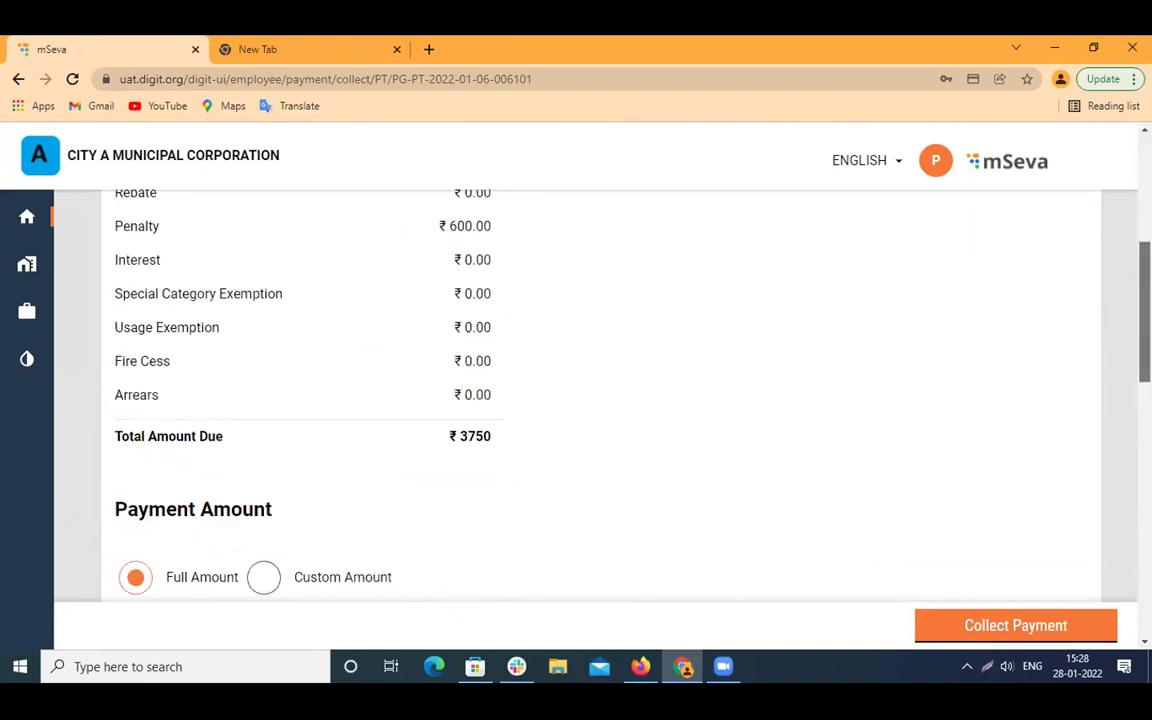
{"action": "scroll", "coordinate": [590, 400], "scroll_direction": "down", "scroll_amount": 4}
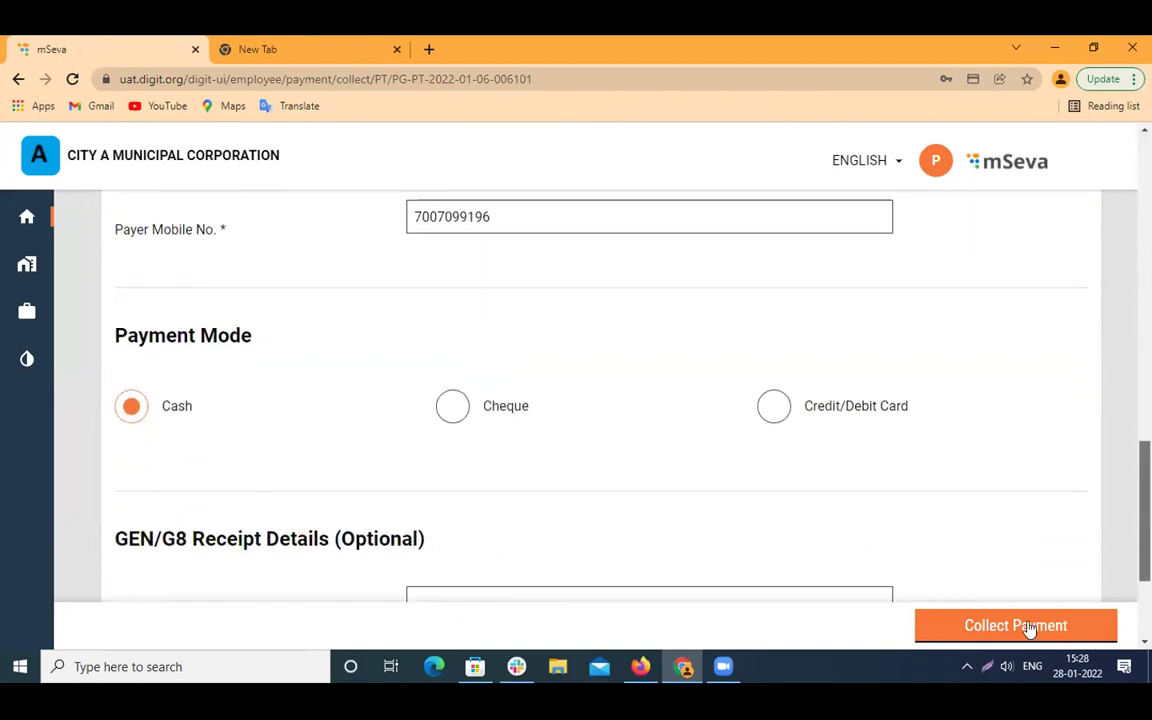
{"action": "scroll", "coordinate": [1027, 600], "scroll_direction": "down", "scroll_amount": 2}
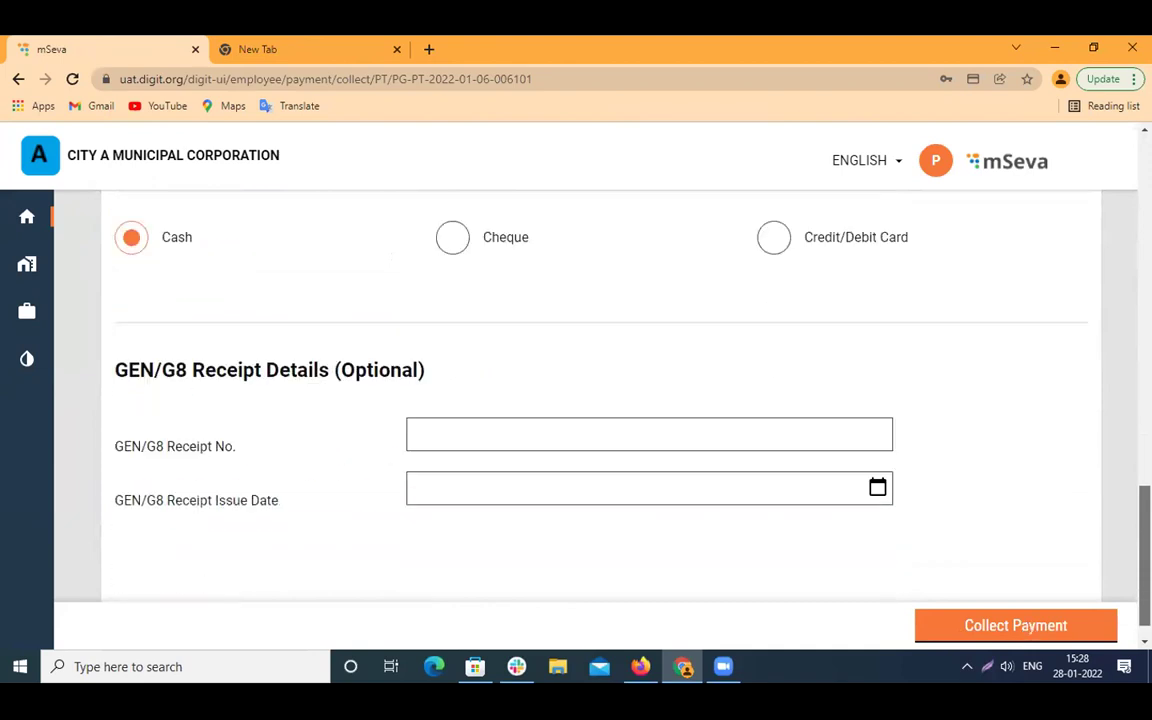
{"action": "scroll", "coordinate": [157, 453], "scroll_direction": "up", "scroll_amount": 2}
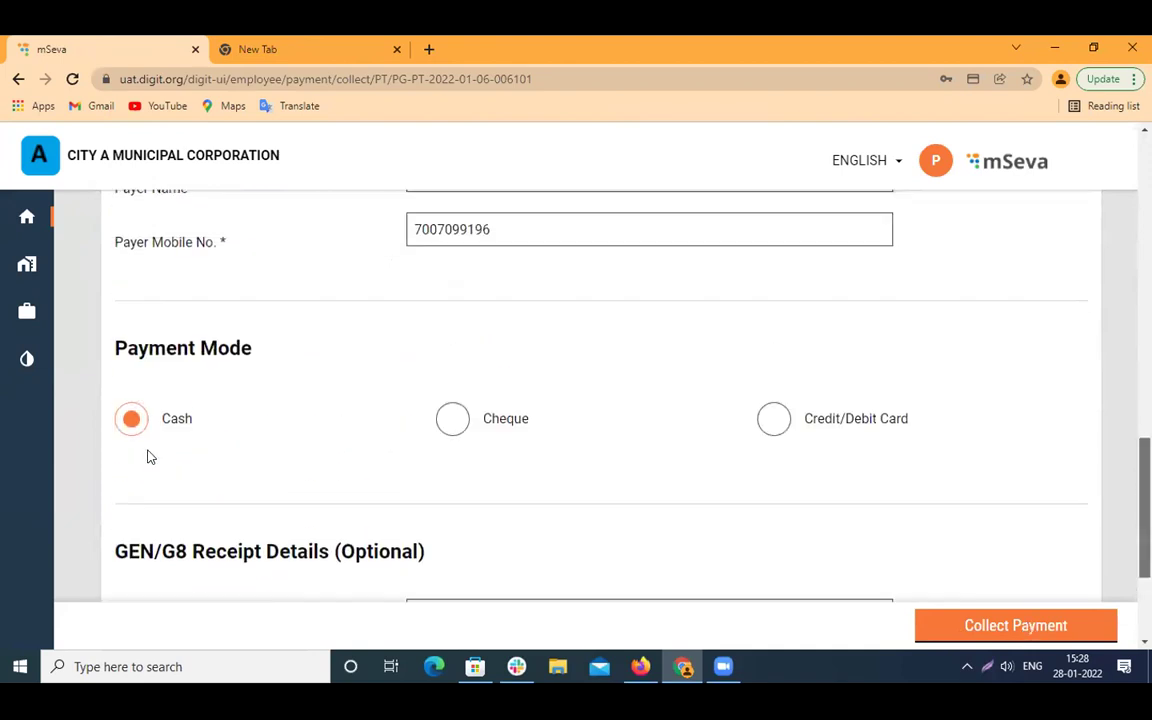
{"action": "scroll", "coordinate": [150, 457], "scroll_direction": "up", "scroll_amount": 1}
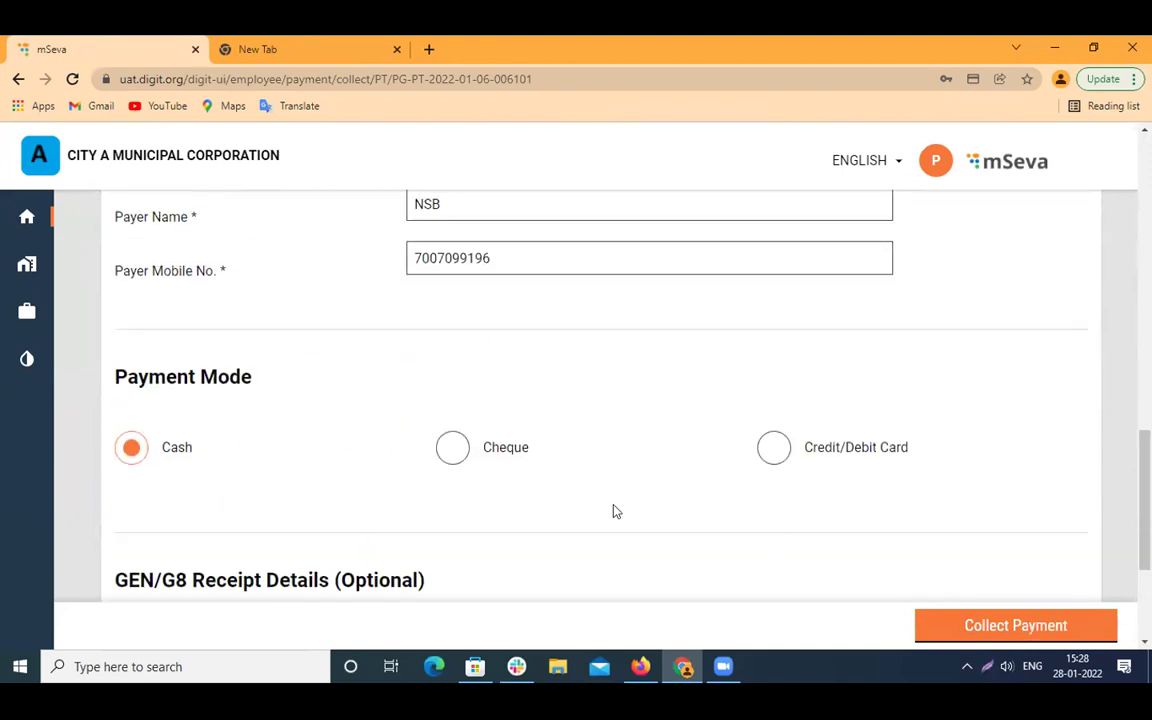
{"action": "left_click", "coordinate": [1001, 630]}
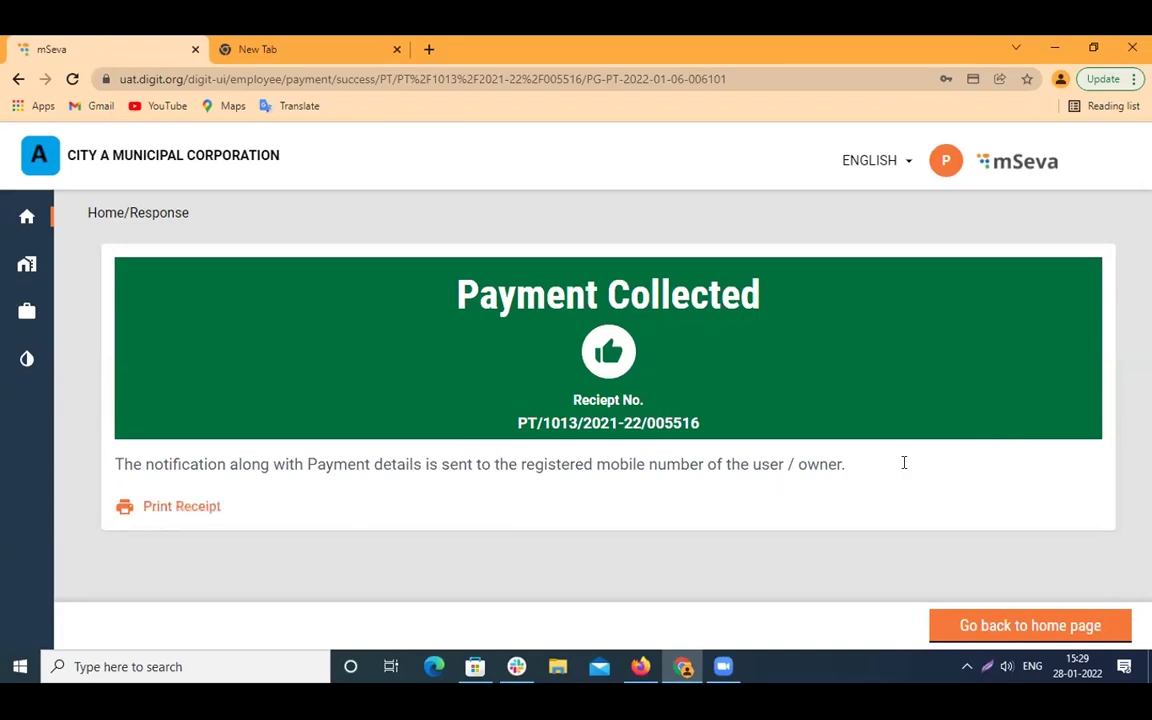
- From the home dashboard, open the Property Tax inbox search with locality 120' Road
{"action": "left_click", "coordinate": [1030, 625]}
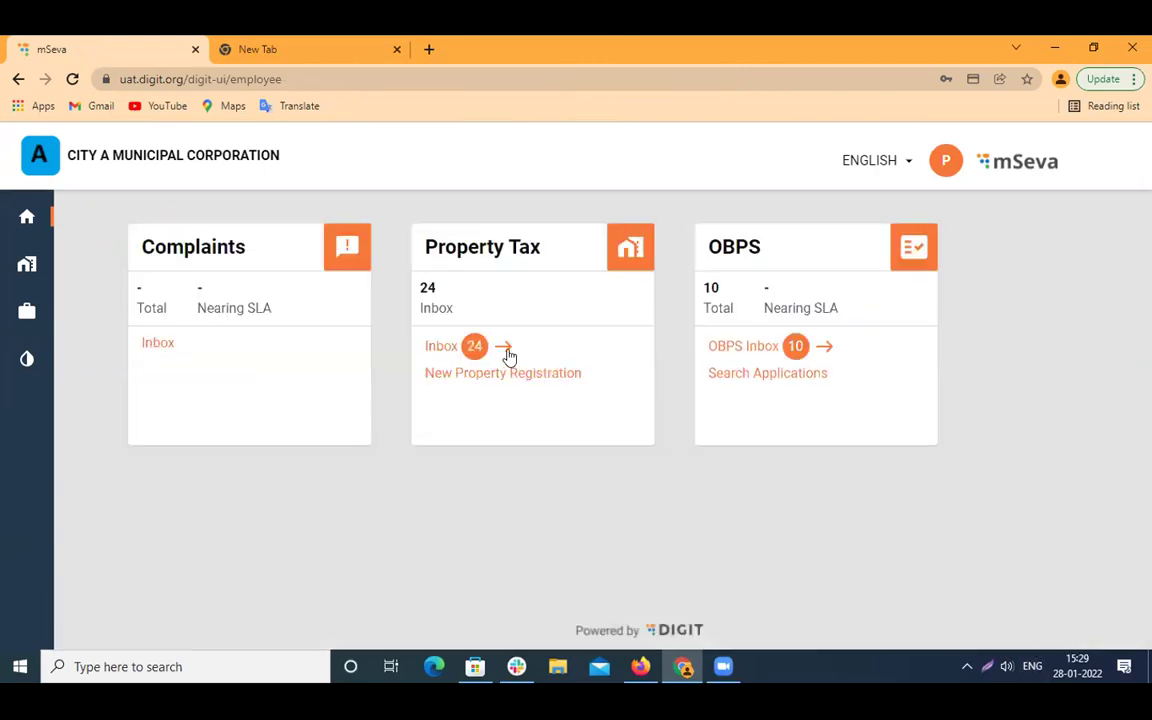
{"action": "left_click", "coordinate": [506, 352]}
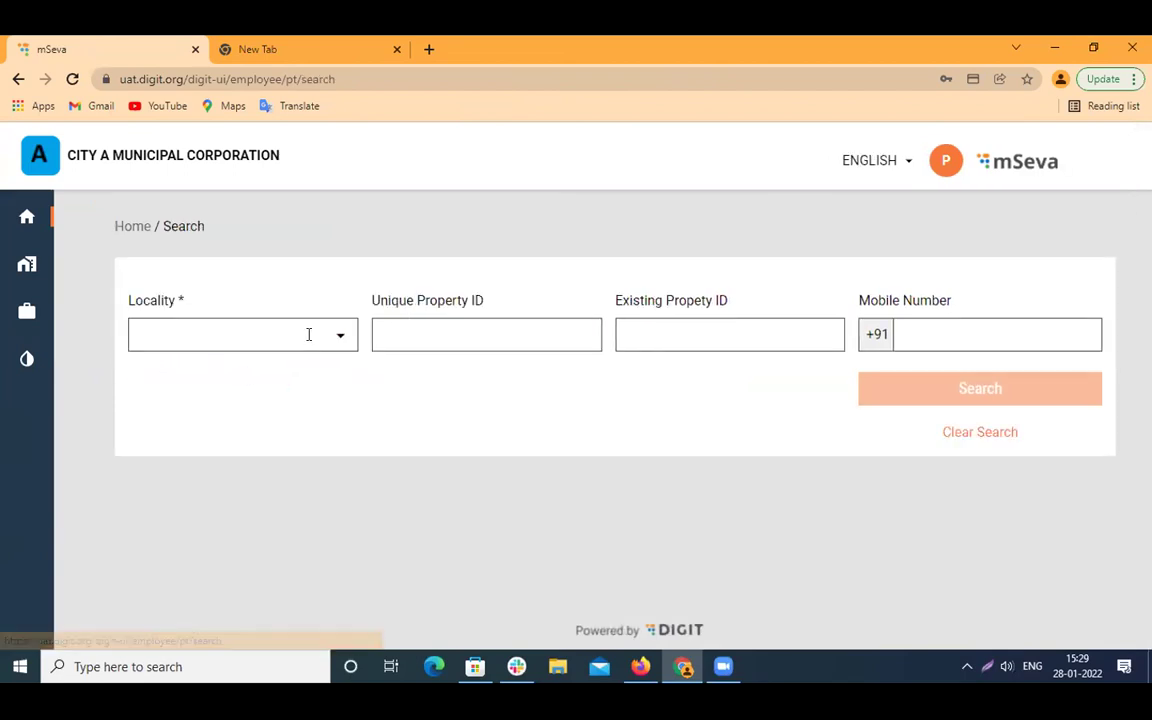
{"action": "left_click", "coordinate": [309, 334]}
{"action": "type", "text": "120"}
{"action": "left_click", "coordinate": [255, 370]}
{"action": "left_click", "coordinate": [1005, 337]}
{"action": "left_click", "coordinate": [535, 334]}
{"action": "left_click", "coordinate": [643, 332]}
{"action": "left_click", "coordinate": [540, 322]}
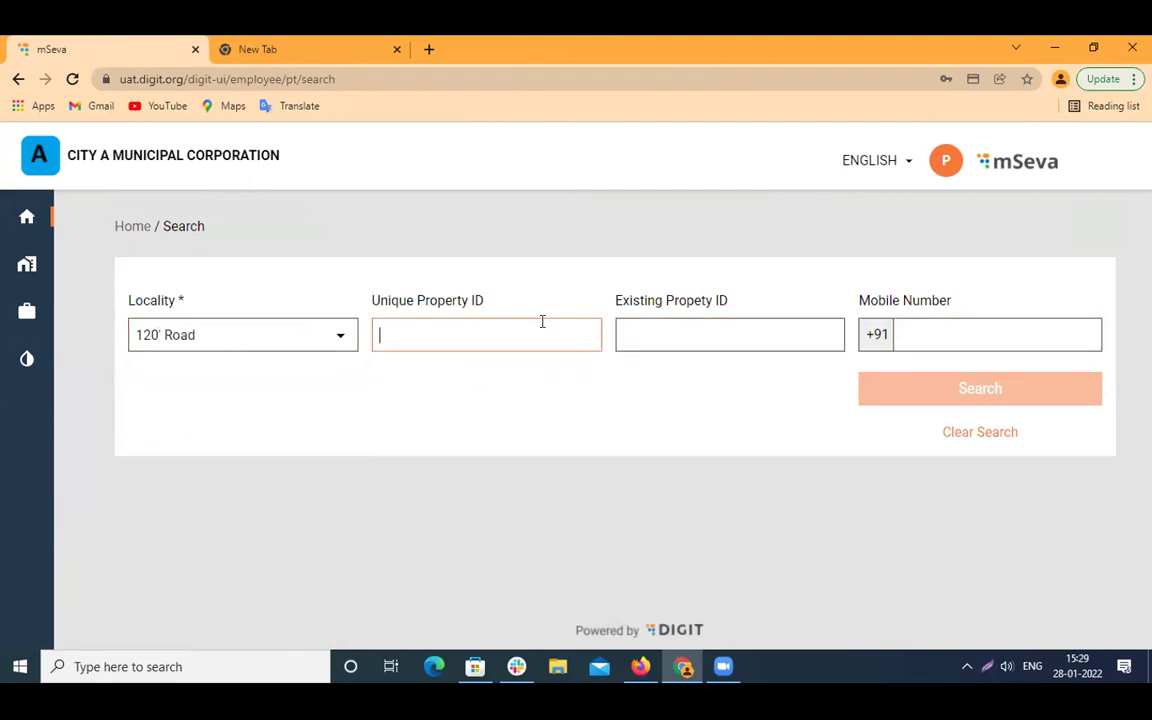
{"action": "key", "text": "ctrl+v"}
{"action": "left_click", "coordinate": [997, 398]}
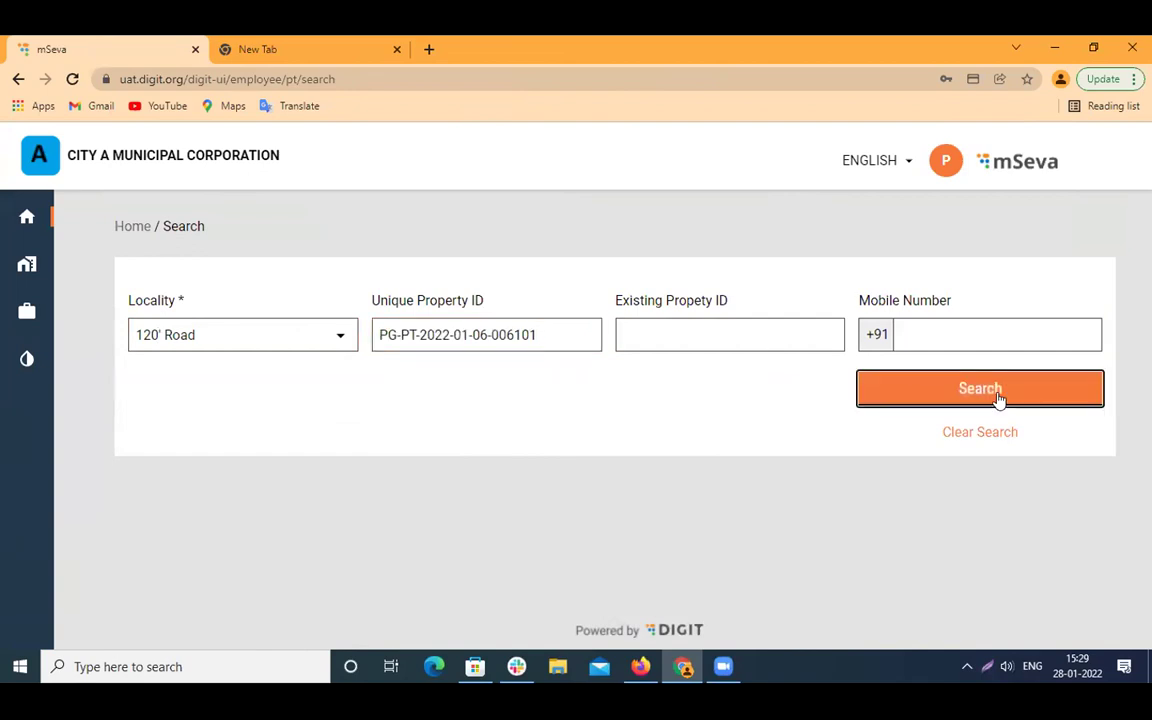
{"action": "scroll", "coordinate": [998, 398], "scroll_direction": "down", "scroll_amount": 1}
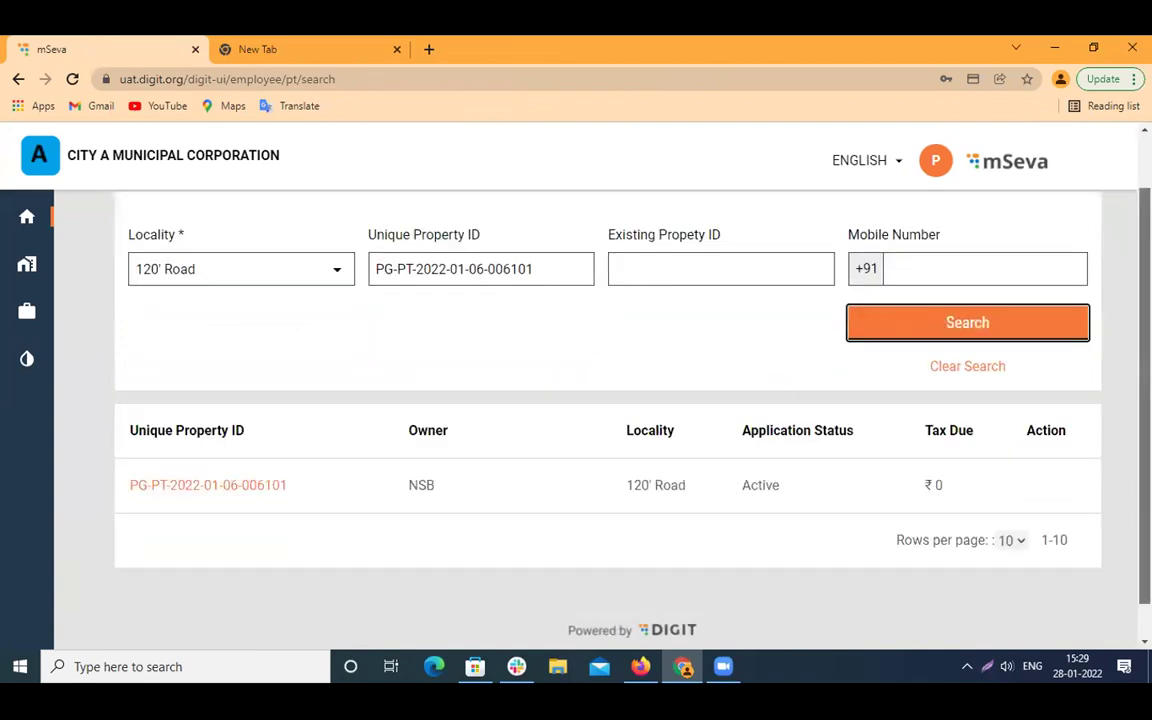
{"action": "scroll", "coordinate": [930, 468], "scroll_direction": "down", "scroll_amount": 1}
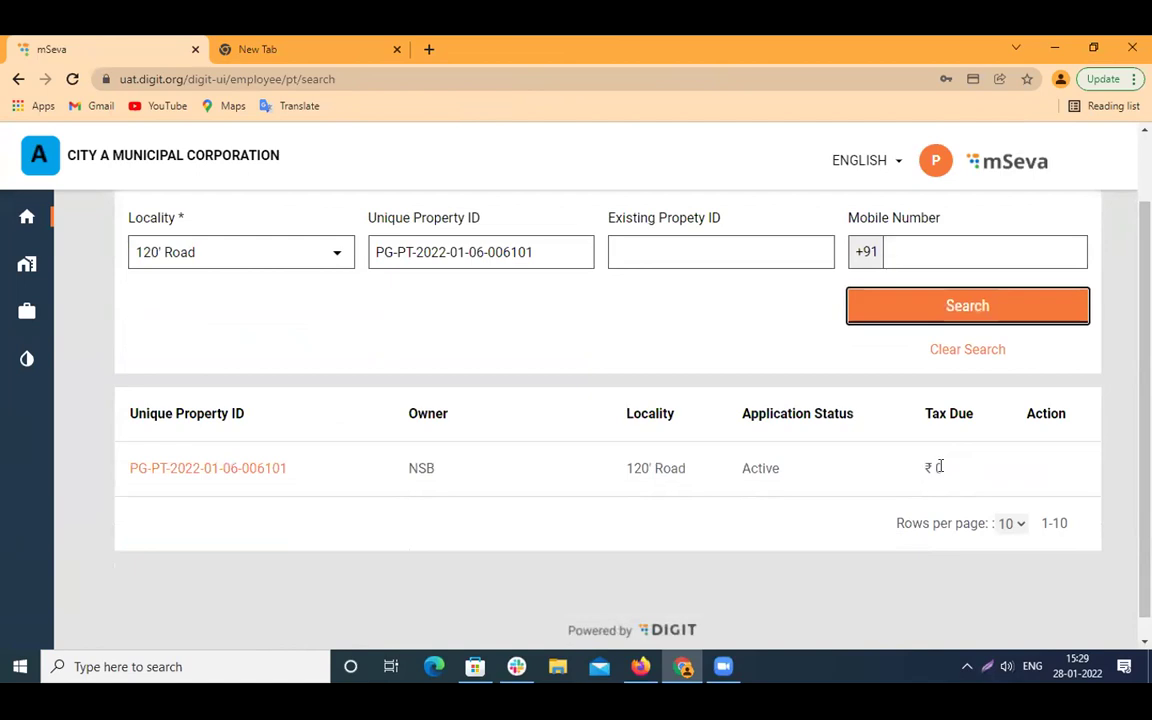
- Open the found property's information page and show its available actions
{"action": "left_click", "coordinate": [224, 476]}
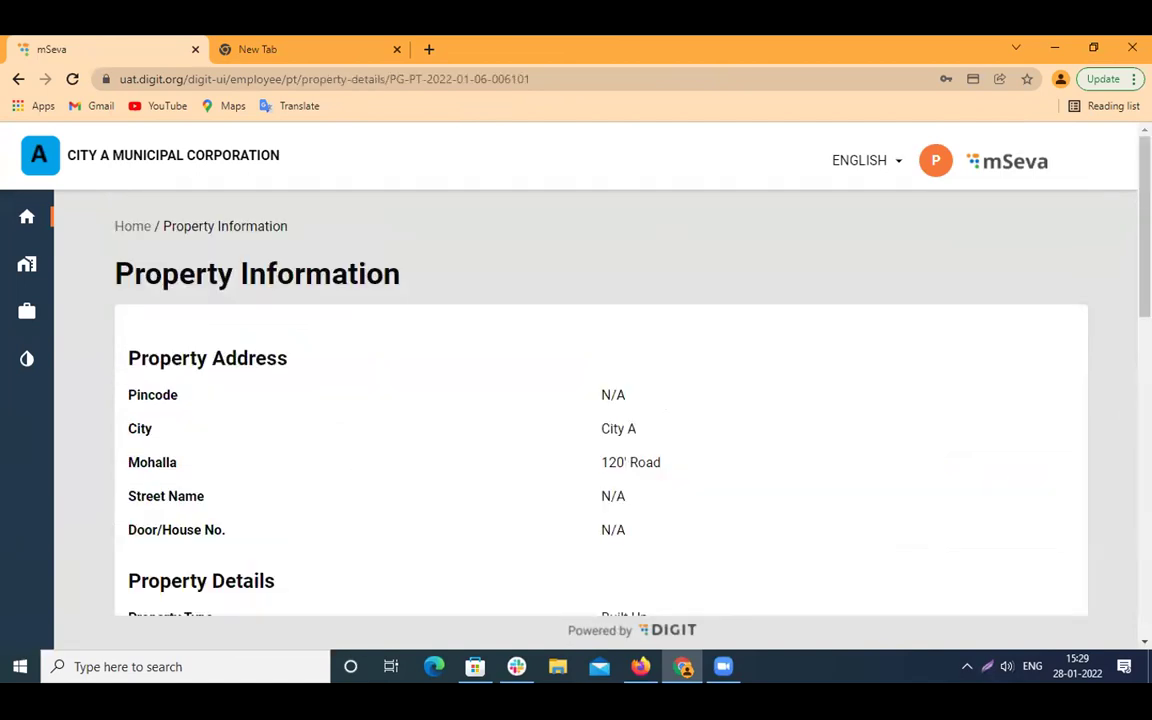
{"action": "scroll", "coordinate": [600, 400], "scroll_direction": "down", "scroll_amount": 3}
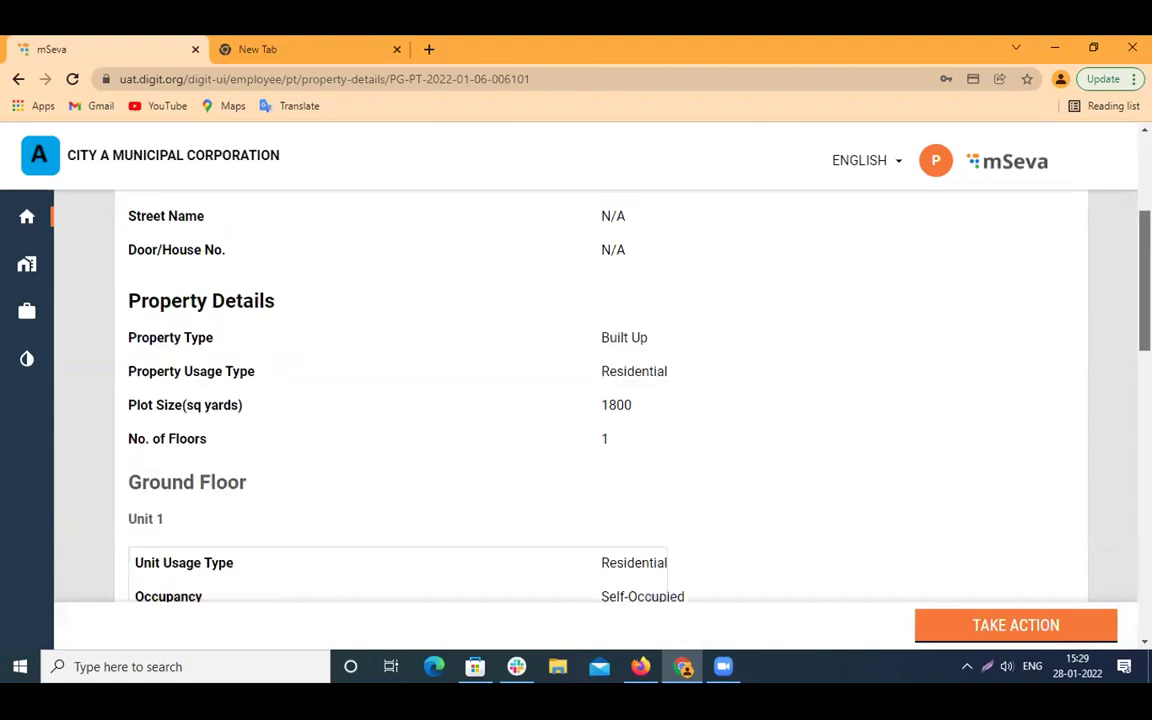
{"action": "scroll", "coordinate": [600, 400], "scroll_direction": "down", "scroll_amount": 2}
{"action": "scroll", "coordinate": [600, 400], "scroll_direction": "down", "scroll_amount": 1}
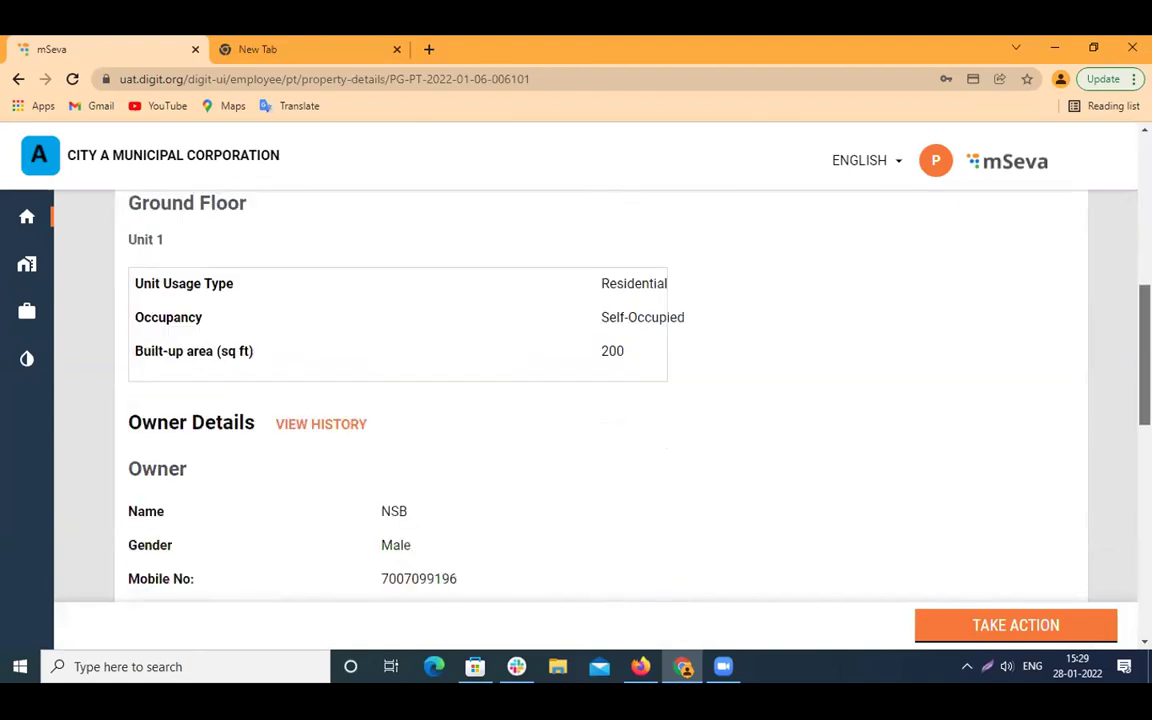
{"action": "scroll", "coordinate": [1021, 584], "scroll_direction": "down", "scroll_amount": 8}
{"action": "scroll", "coordinate": [1005, 638], "scroll_direction": "up", "scroll_amount": 3}
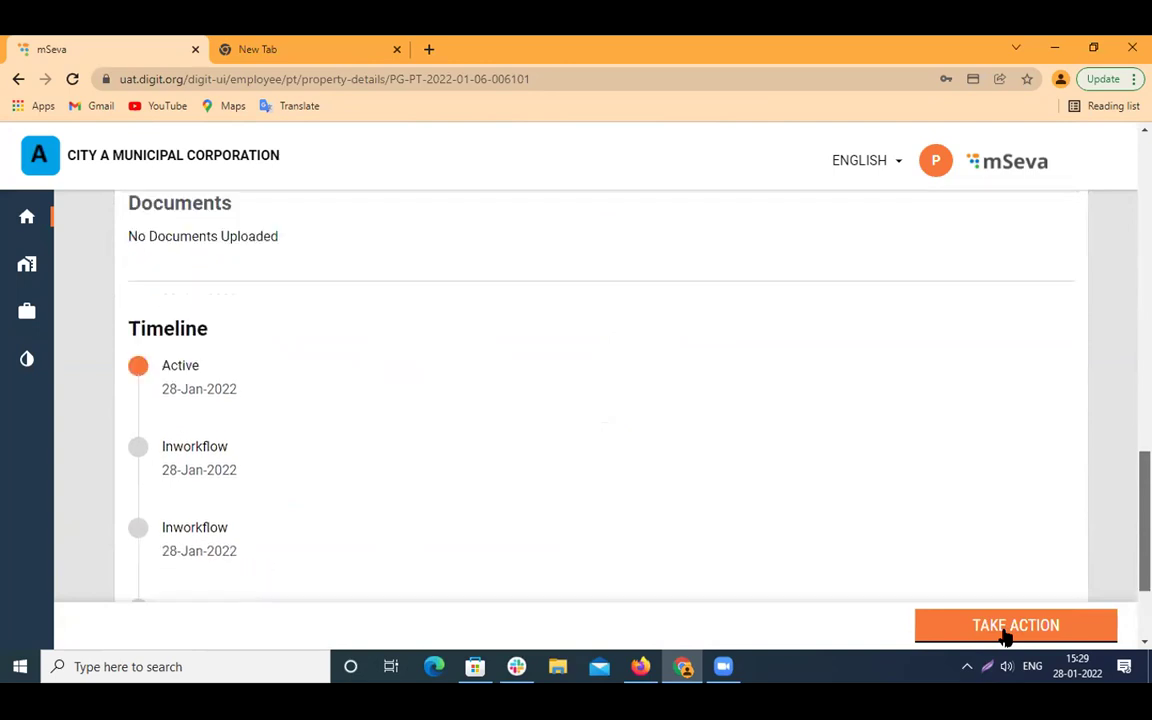
{"action": "left_click", "coordinate": [1005, 630]}
{"action": "scroll", "coordinate": [1000, 540], "scroll_direction": "up", "scroll_amount": 5}
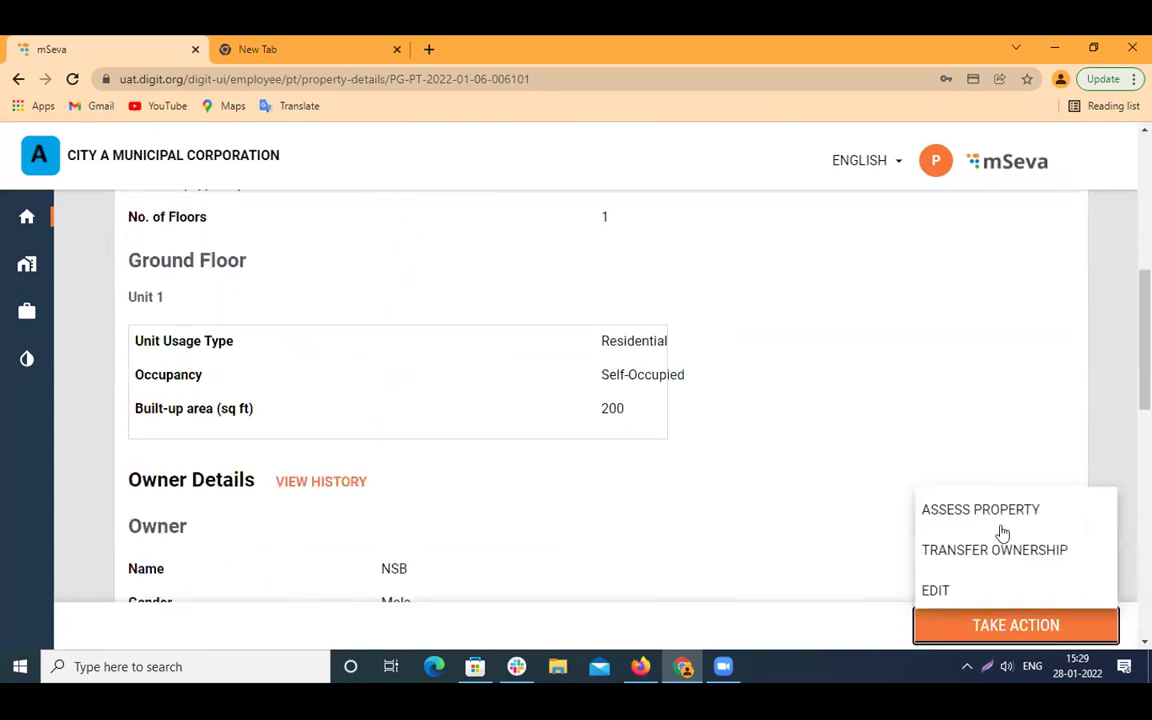
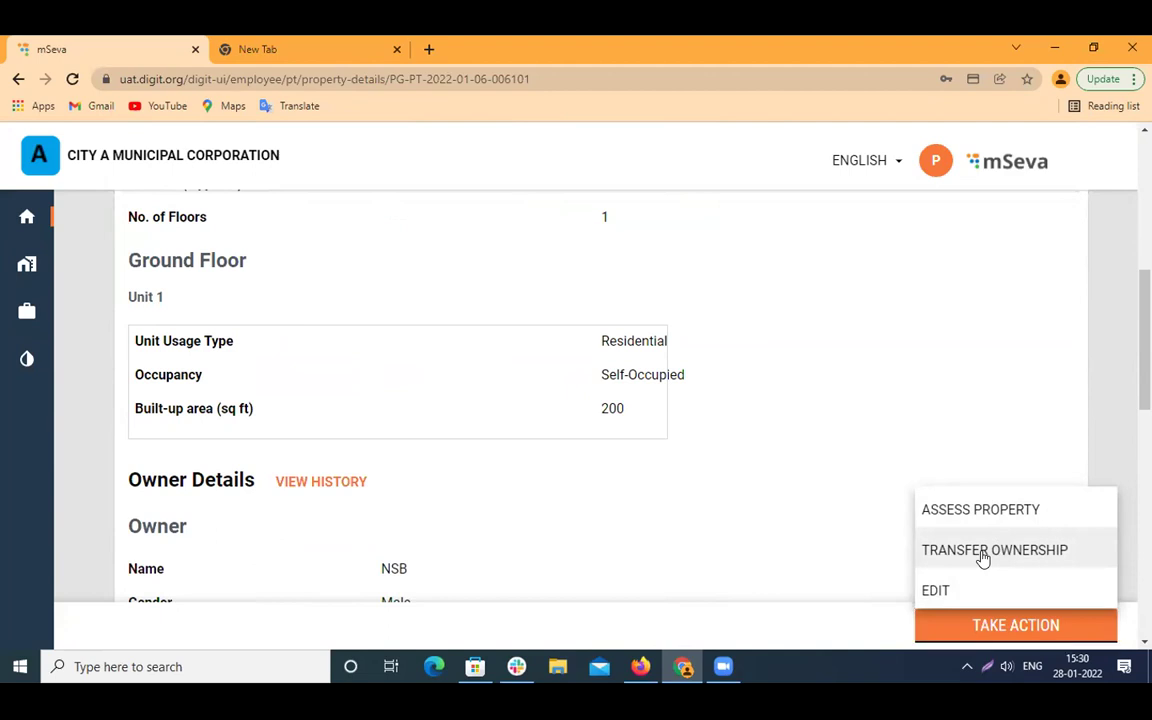
- Choose Transfer Ownership, scroll through the required documents list, and proceed to the transfer form
{"action": "left_click", "coordinate": [983, 552]}
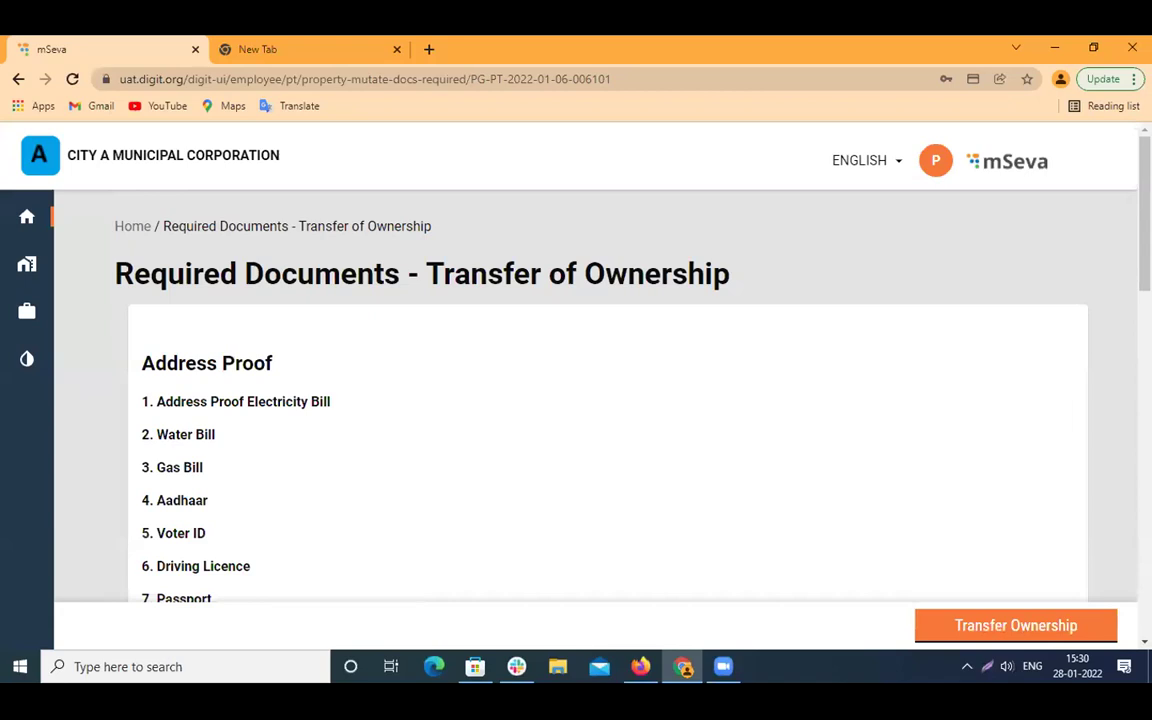
{"action": "scroll", "coordinate": [596, 420], "scroll_direction": "down", "scroll_amount": 2}
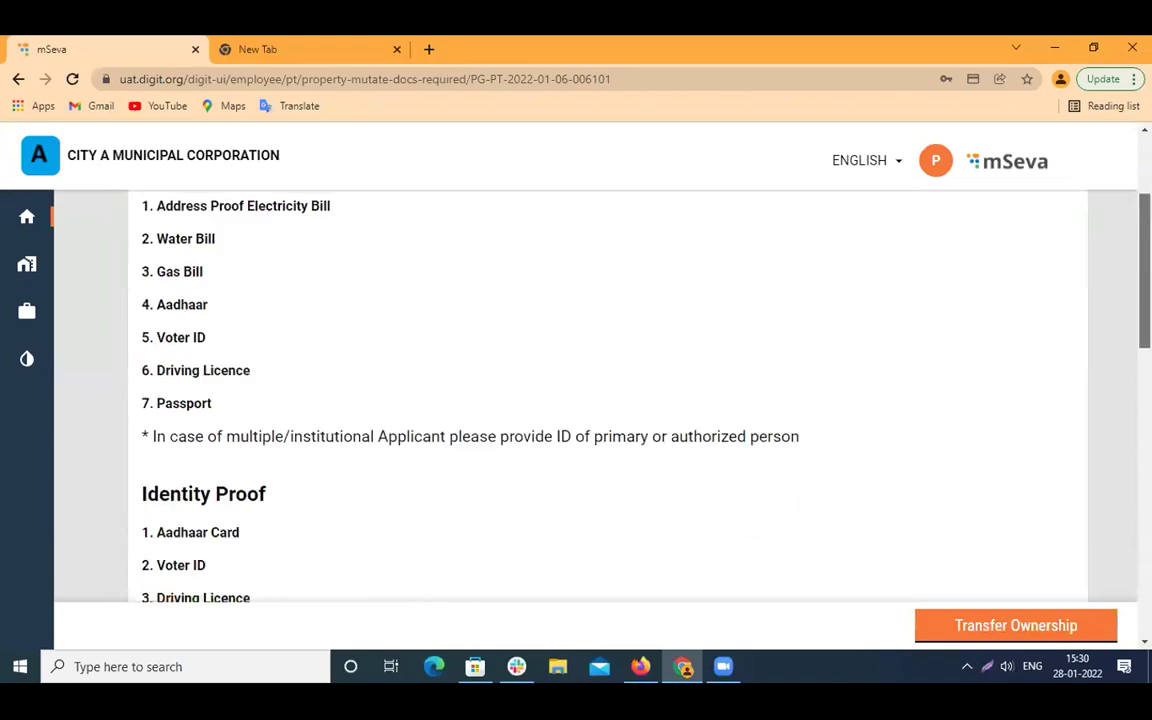
{"action": "scroll", "coordinate": [1029, 625], "scroll_direction": "down", "scroll_amount": 2}
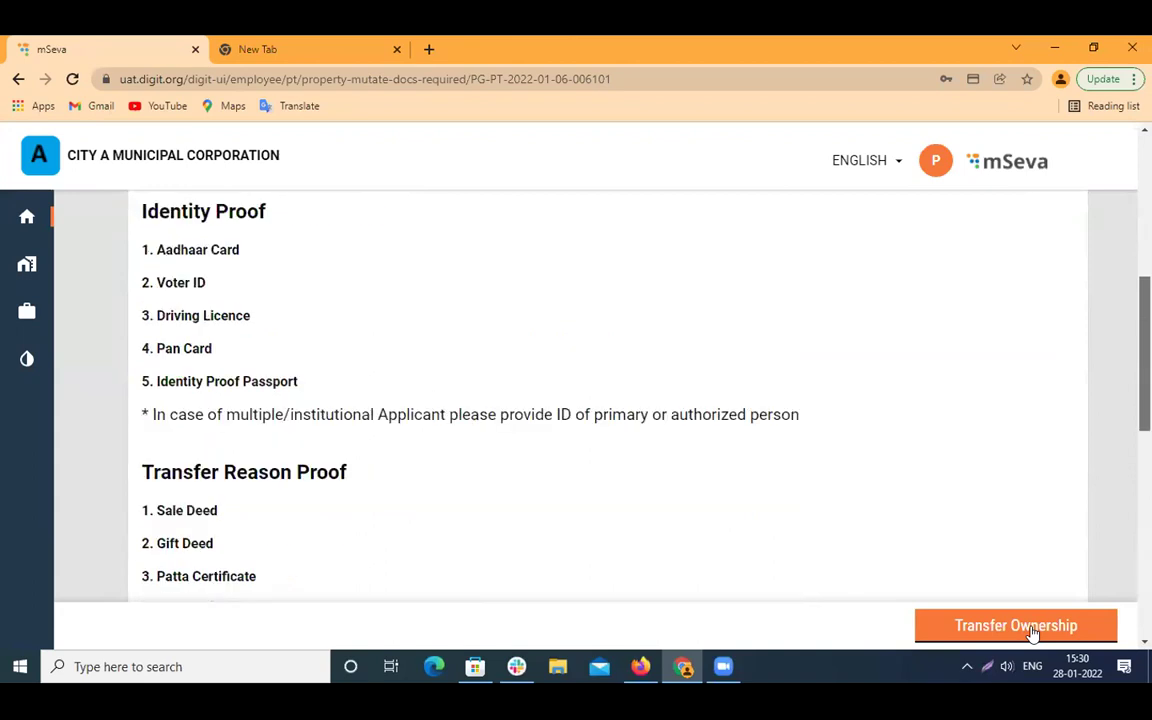
{"action": "scroll", "coordinate": [1031, 632], "scroll_direction": "down", "scroll_amount": 5}
{"action": "left_click", "coordinate": [1016, 625]}
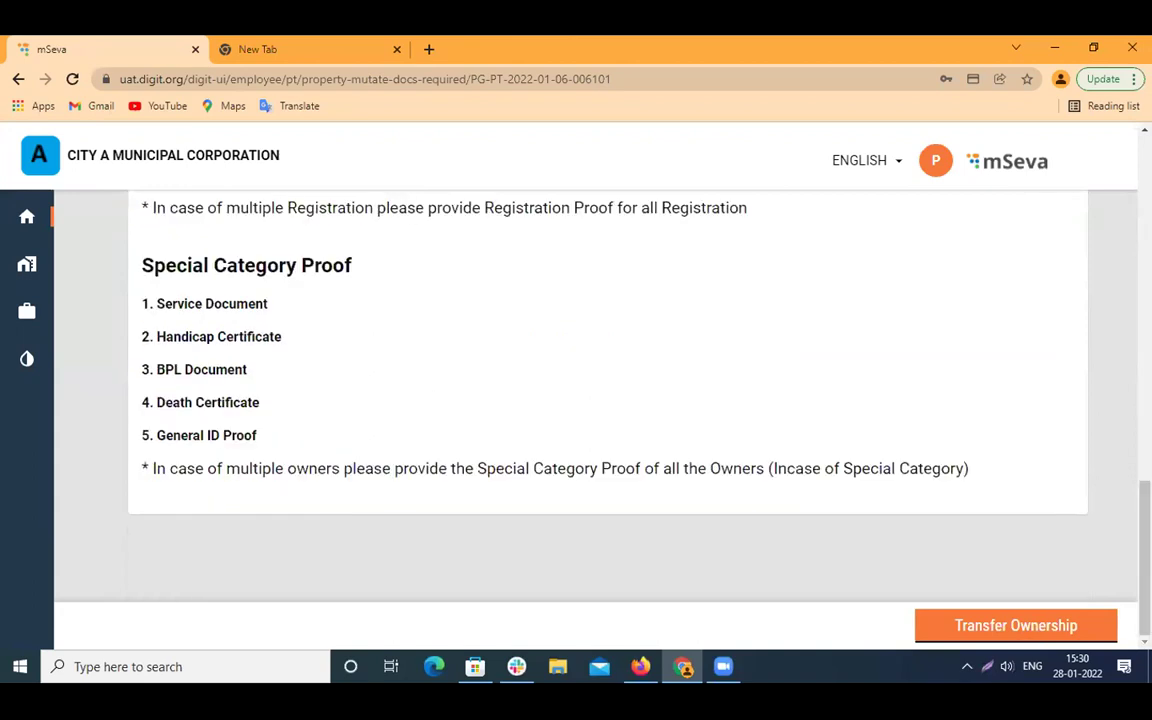
{"action": "scroll", "coordinate": [325, 285], "scroll_direction": "up", "scroll_amount": 15}
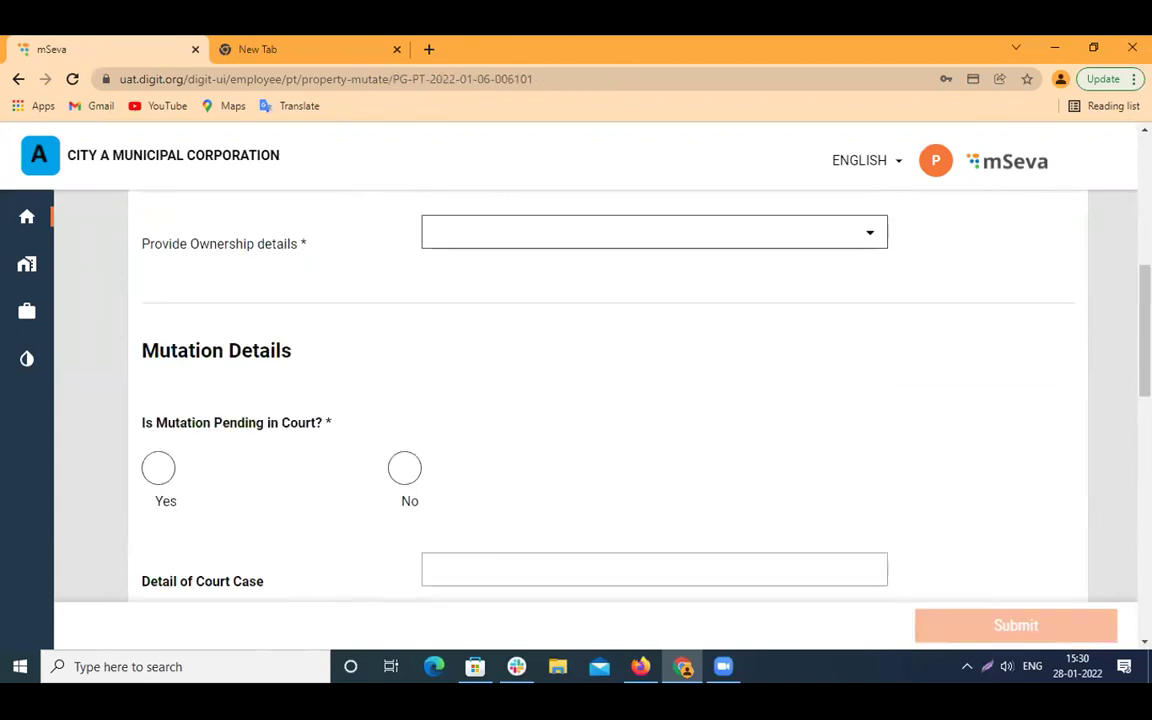
- Review the transferor details and set the transferee ownership type to Individual / Single owner
{"action": "scroll", "coordinate": [325, 287], "scroll_direction": "down", "scroll_amount": 1}
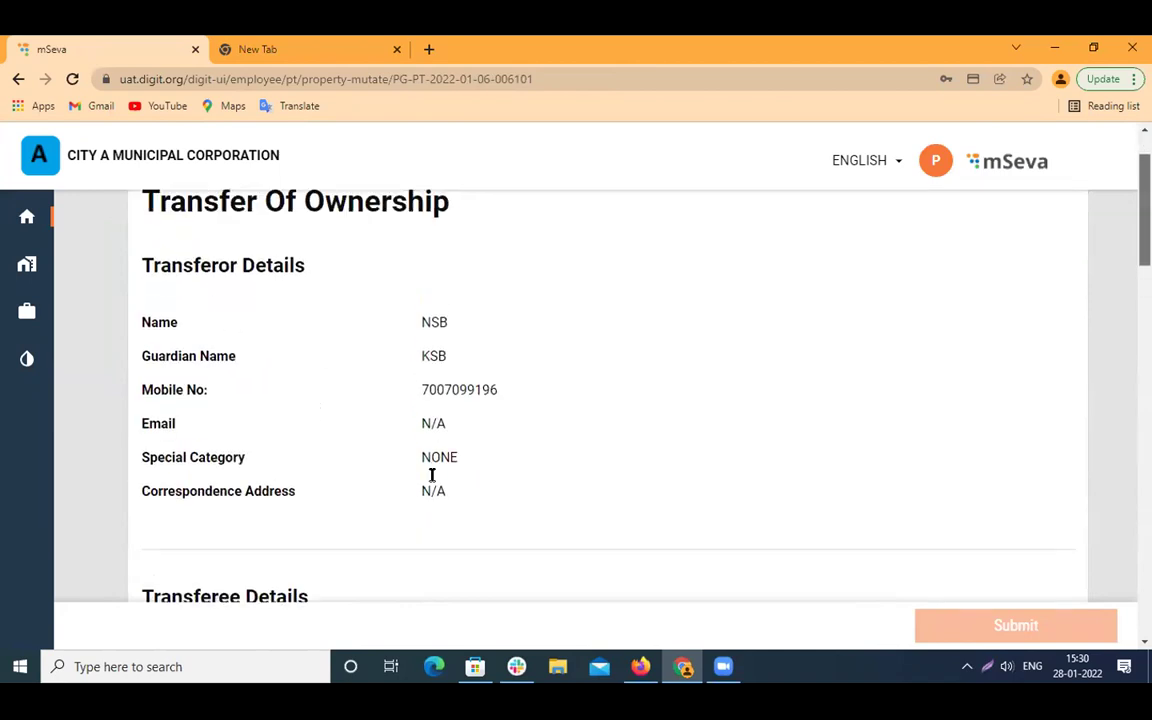
{"action": "scroll", "coordinate": [252, 432], "scroll_direction": "up", "scroll_amount": 1}
{"action": "left_click_drag", "start_coordinate": [149, 334], "coordinate": [448, 505]}
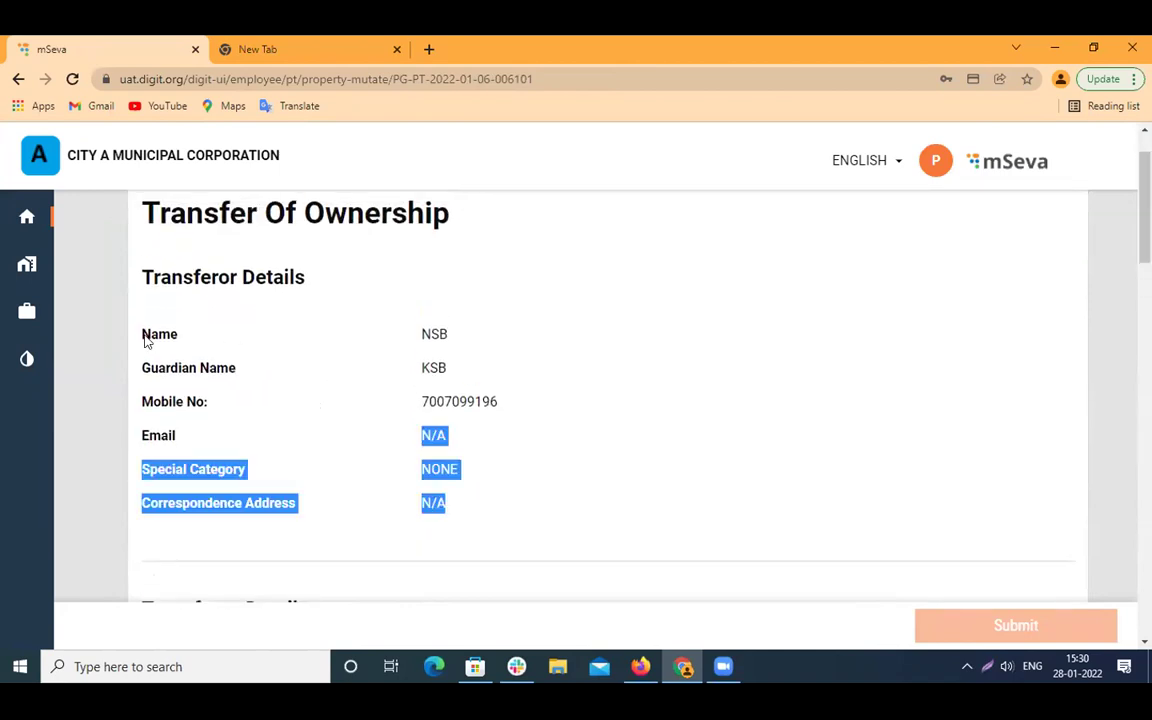
{"action": "left_click_drag", "start_coordinate": [149, 334], "coordinate": [131, 301]}
{"action": "scroll", "coordinate": [877, 335], "scroll_direction": "down", "scroll_amount": 4}
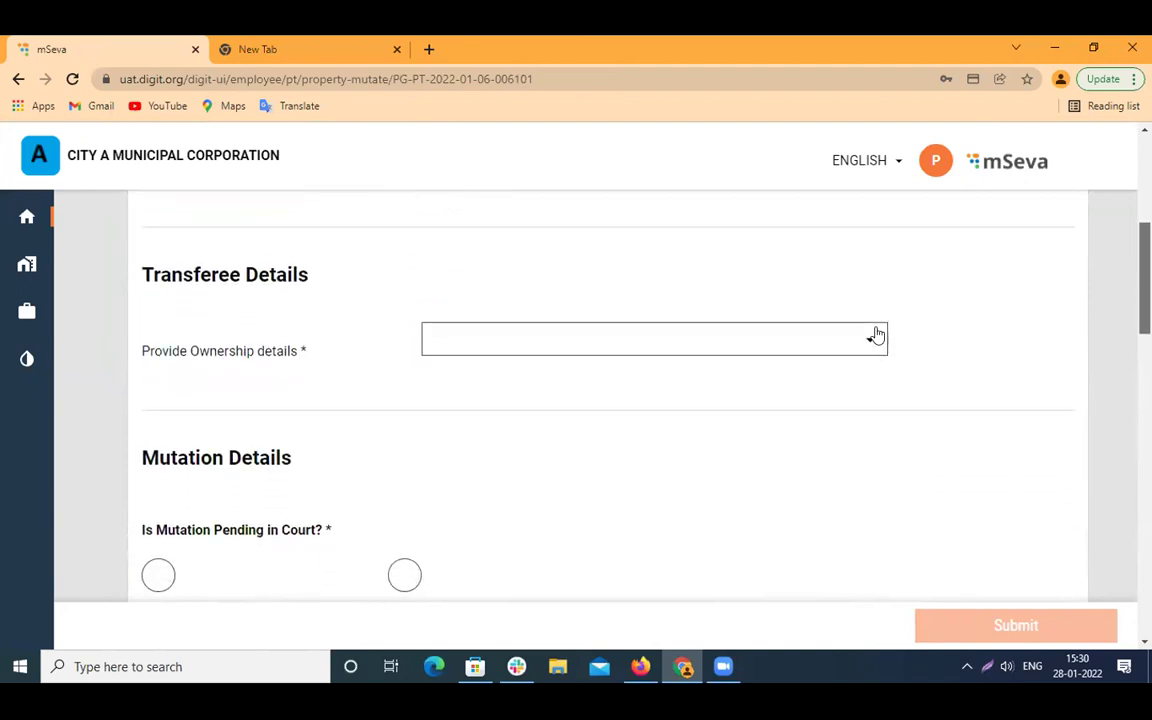
{"action": "left_click", "coordinate": [874, 333]}
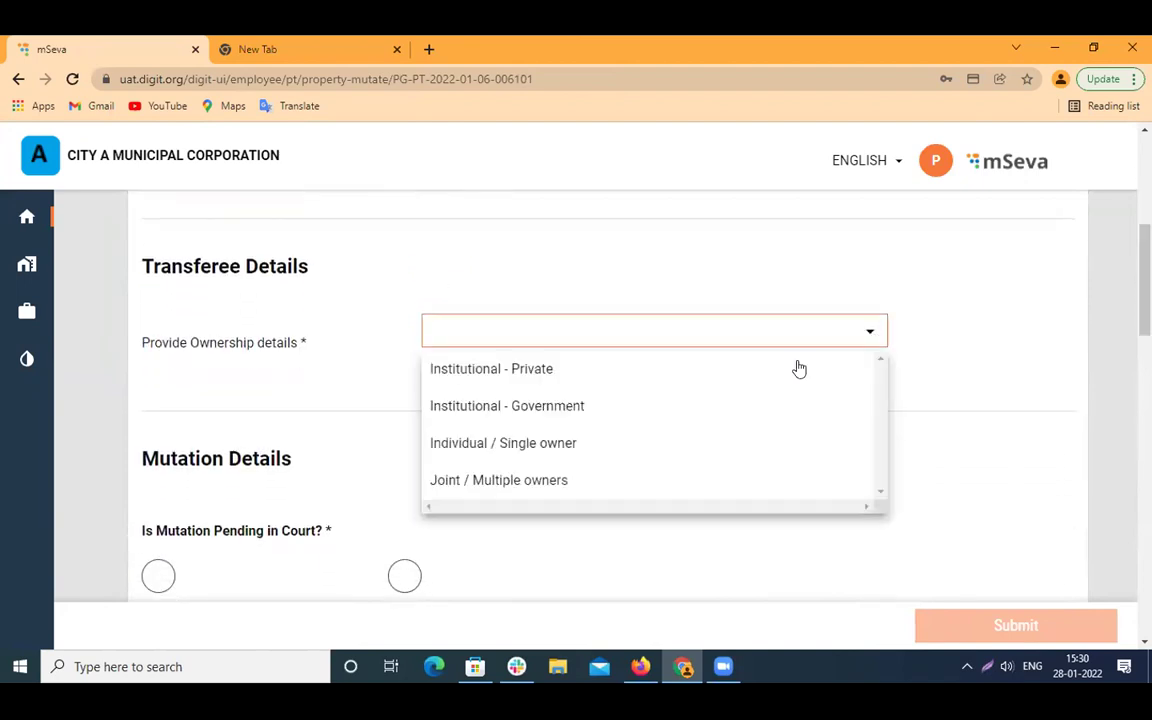
{"action": "left_click", "coordinate": [783, 443]}
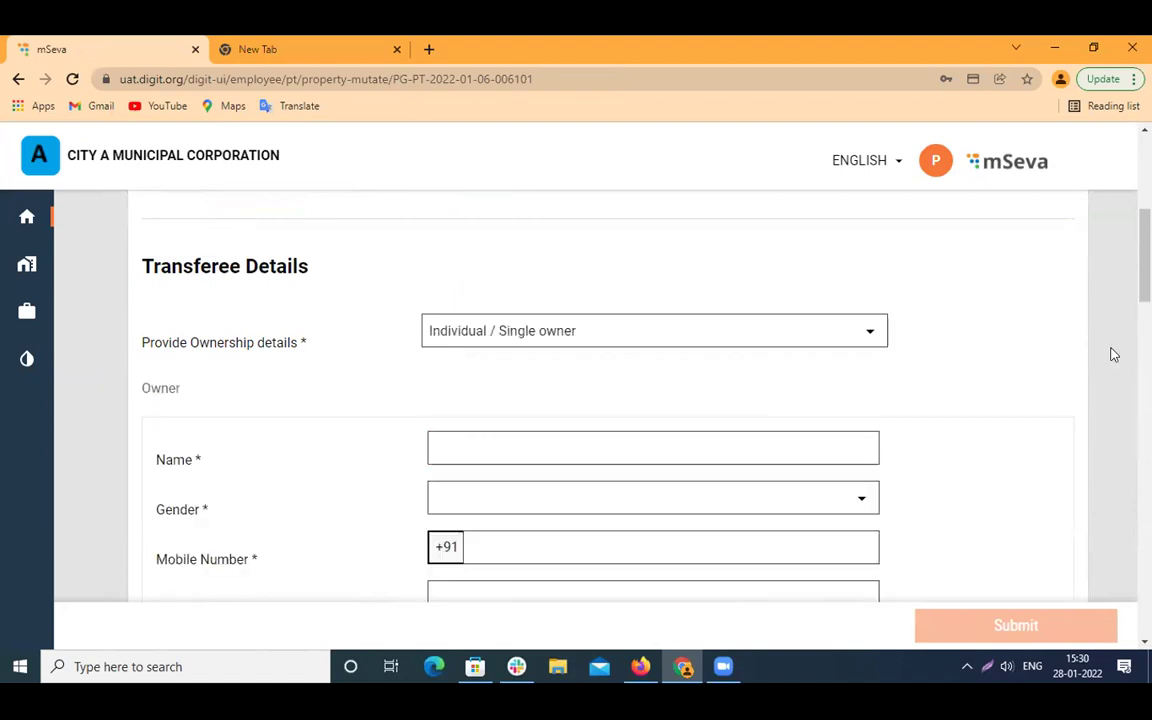
- Enter the new owner's full name, Male gender, mobile number and guardian's name
{"action": "scroll", "coordinate": [765, 300], "scroll_direction": "down", "scroll_amount": 3}
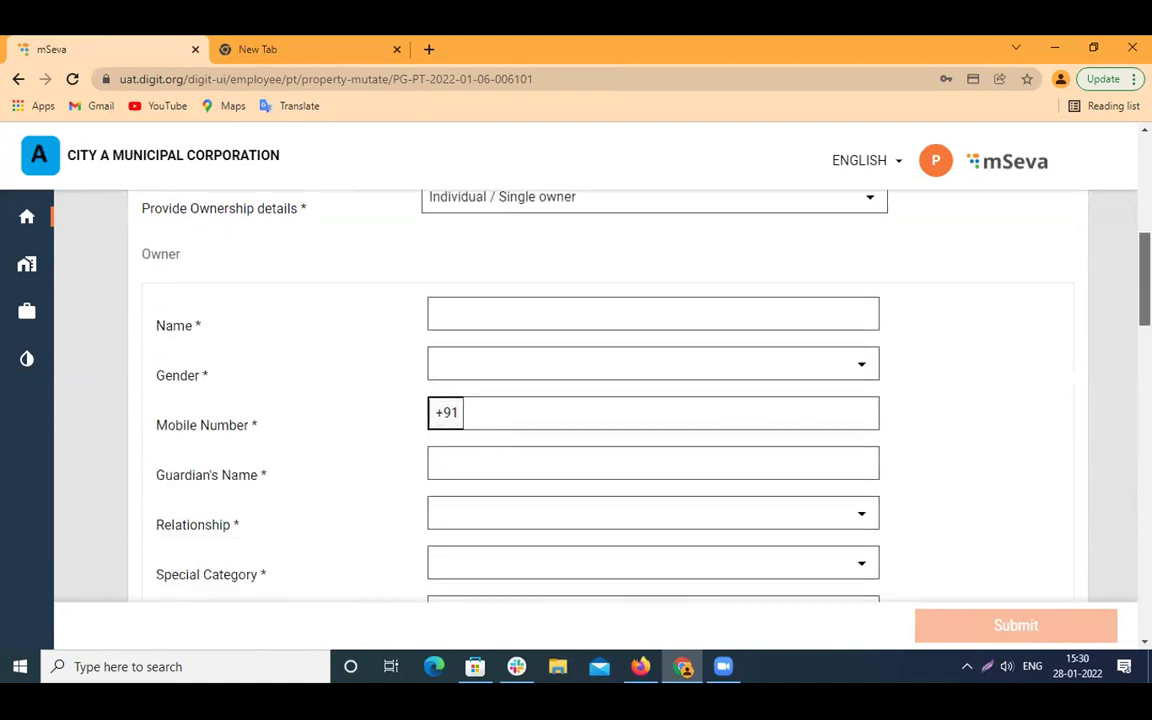
{"action": "left_click", "coordinate": [764, 270]}
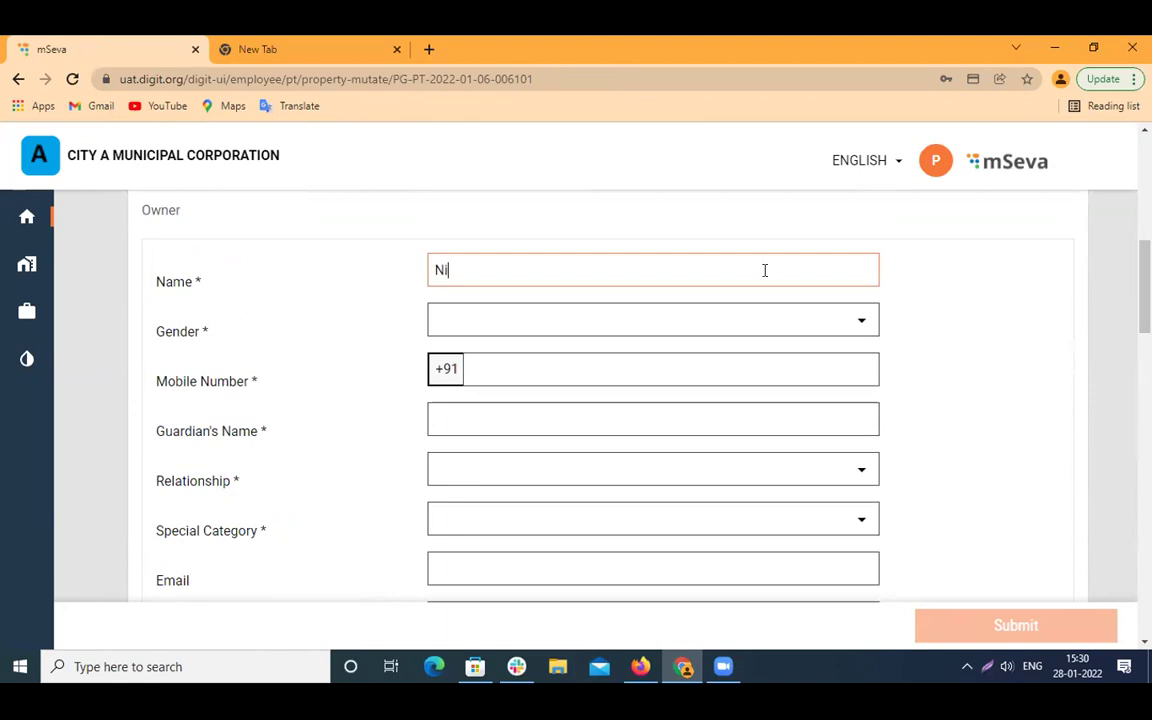
{"action": "left_click", "coordinate": [679, 319]}
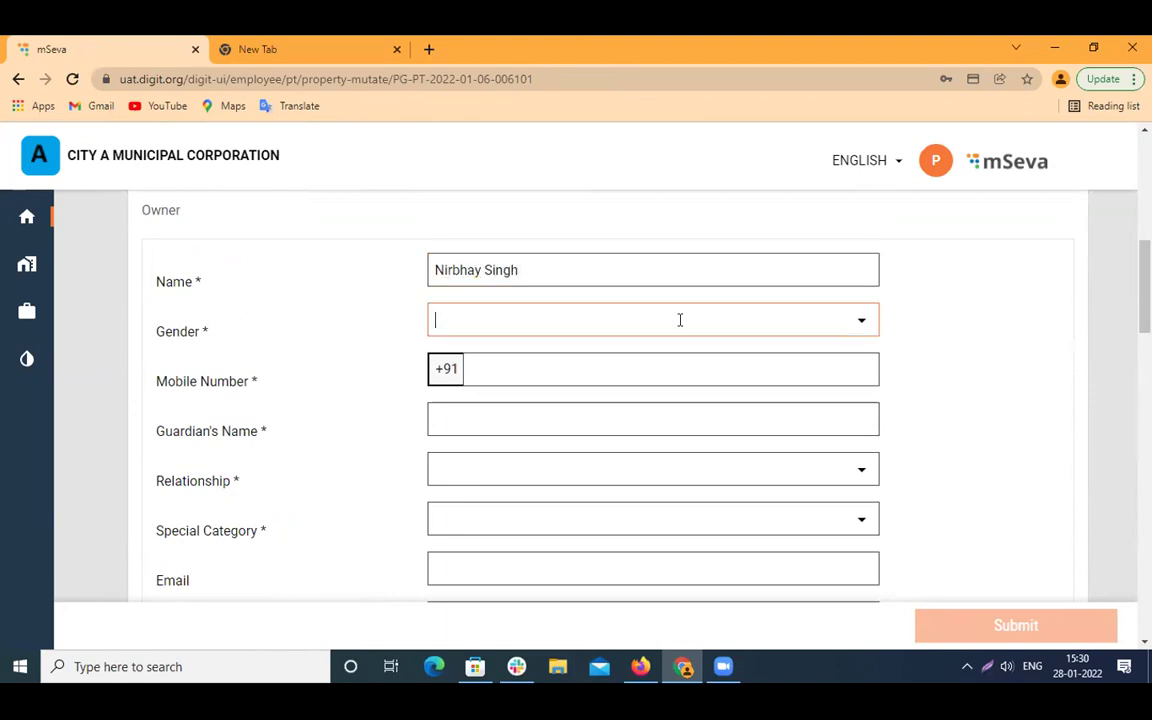
{"action": "left_click", "coordinate": [735, 319]}
{"action": "left_click", "coordinate": [694, 370]}
{"action": "left_click", "coordinate": [681, 375]}
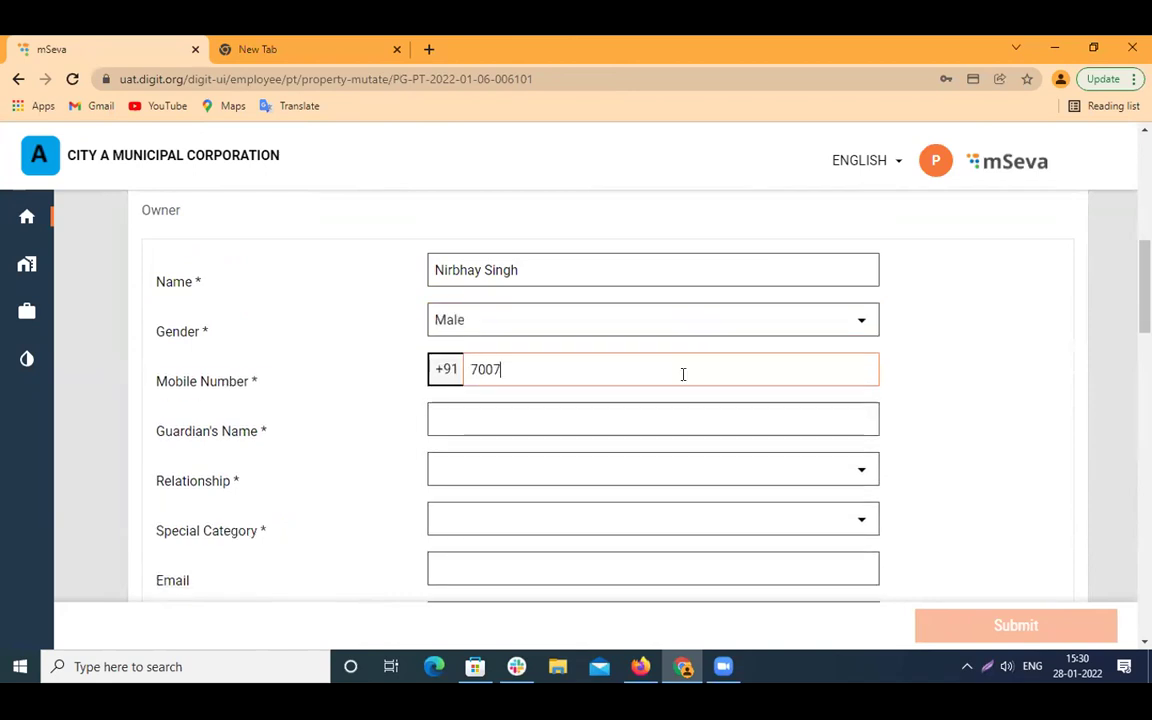
{"action": "left_click", "coordinate": [662, 409]}
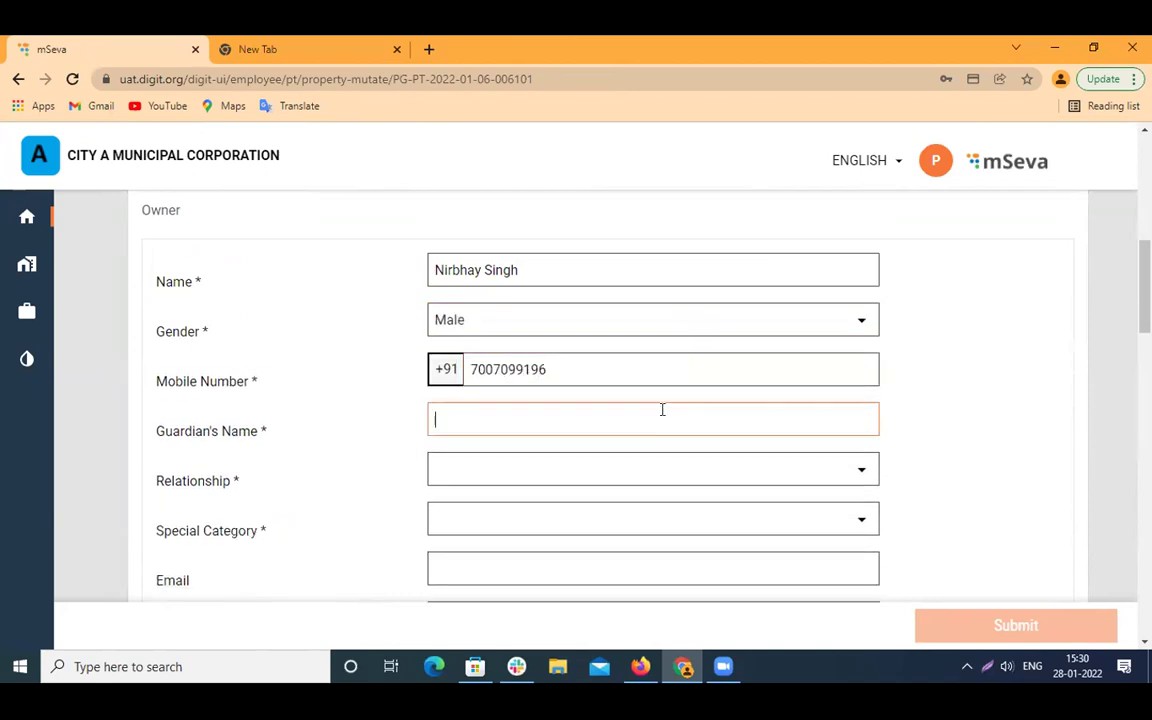
{"action": "type", "text": "KS"}
- Set guardian relationship to Father and special category to None of the above, leaving email and address blank
{"action": "left_click", "coordinate": [710, 465]}
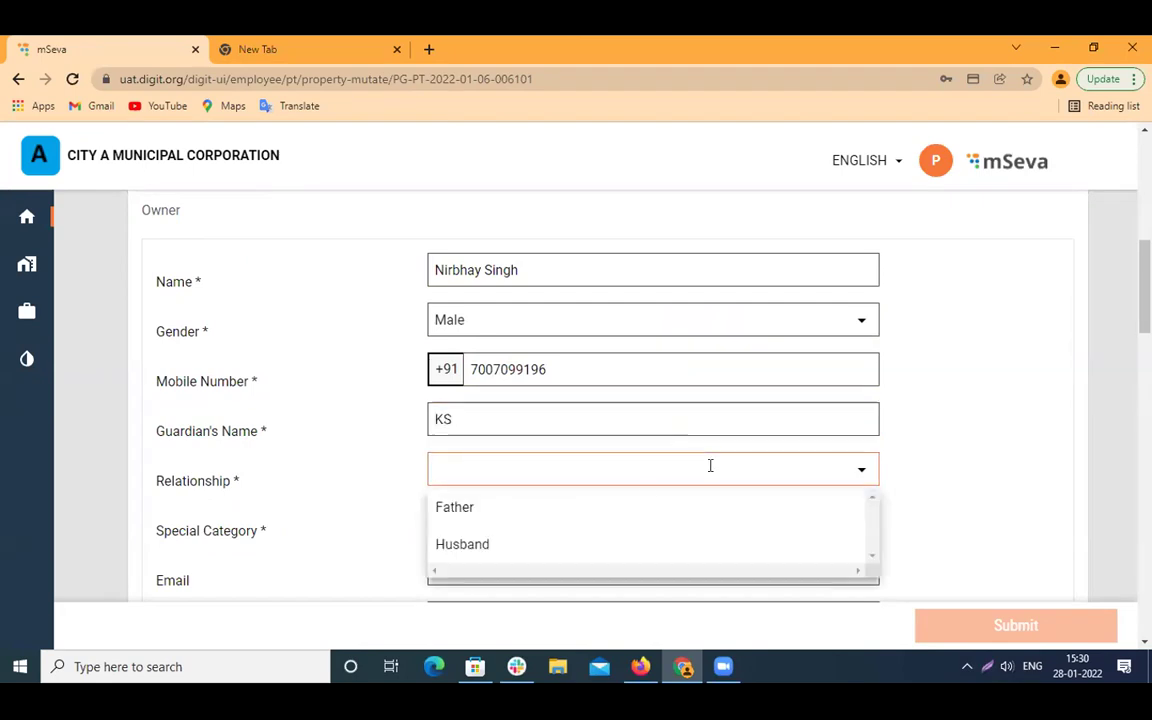
{"action": "left_click", "coordinate": [595, 507]}
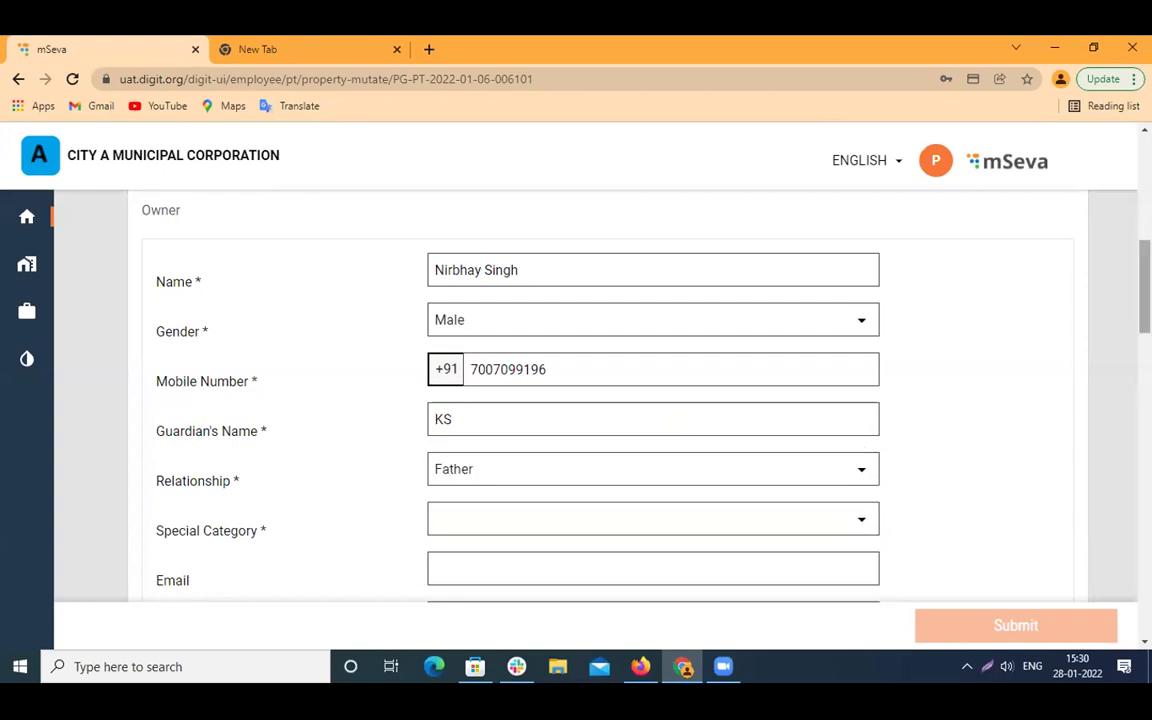
{"action": "scroll", "coordinate": [912, 329], "scroll_direction": "down", "scroll_amount": 3}
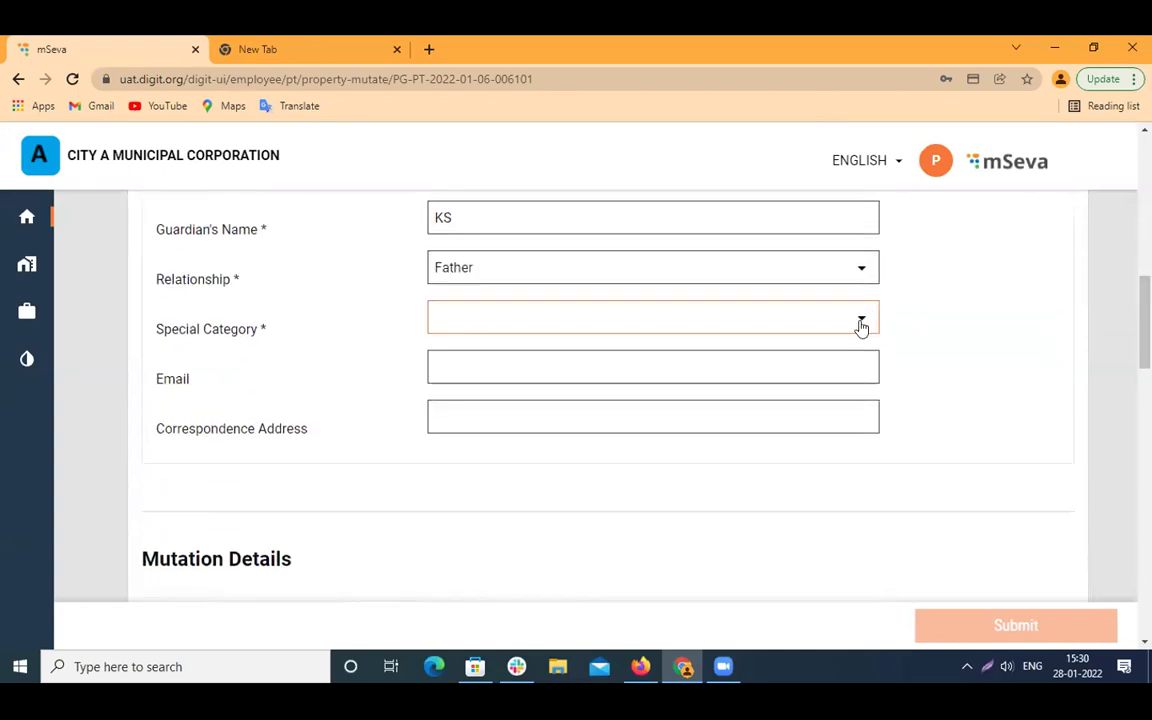
{"action": "left_click", "coordinate": [861, 325]}
{"action": "left_click", "coordinate": [537, 578]}
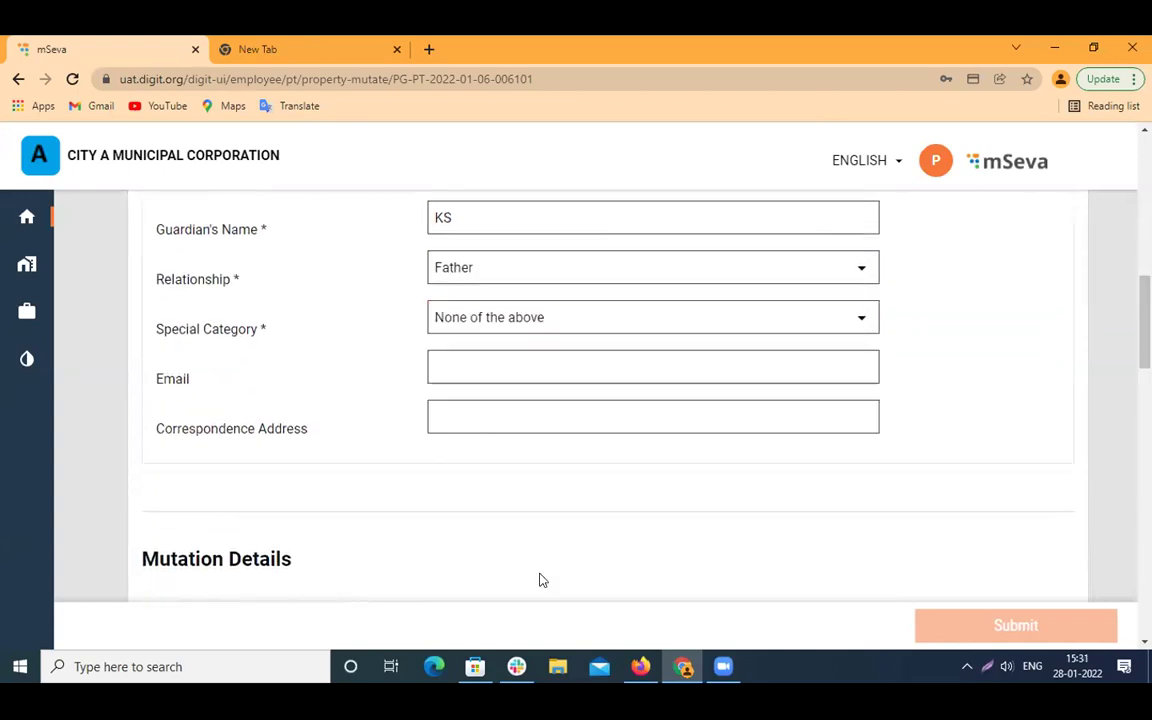
{"action": "left_click", "coordinate": [537, 372]}
{"action": "left_click", "coordinate": [519, 408]}
{"action": "left_click", "coordinate": [519, 365]}
{"action": "left_click", "coordinate": [528, 416]}
{"action": "left_click", "coordinate": [997, 325]}
{"action": "scroll", "coordinate": [997, 325], "scroll_direction": "down", "scroll_amount": 1}
{"action": "scroll", "coordinate": [705, 337], "scroll_direction": "down", "scroll_amount": 1}
{"action": "left_click", "coordinate": [705, 337]}
{"action": "left_click", "coordinate": [571, 442]}
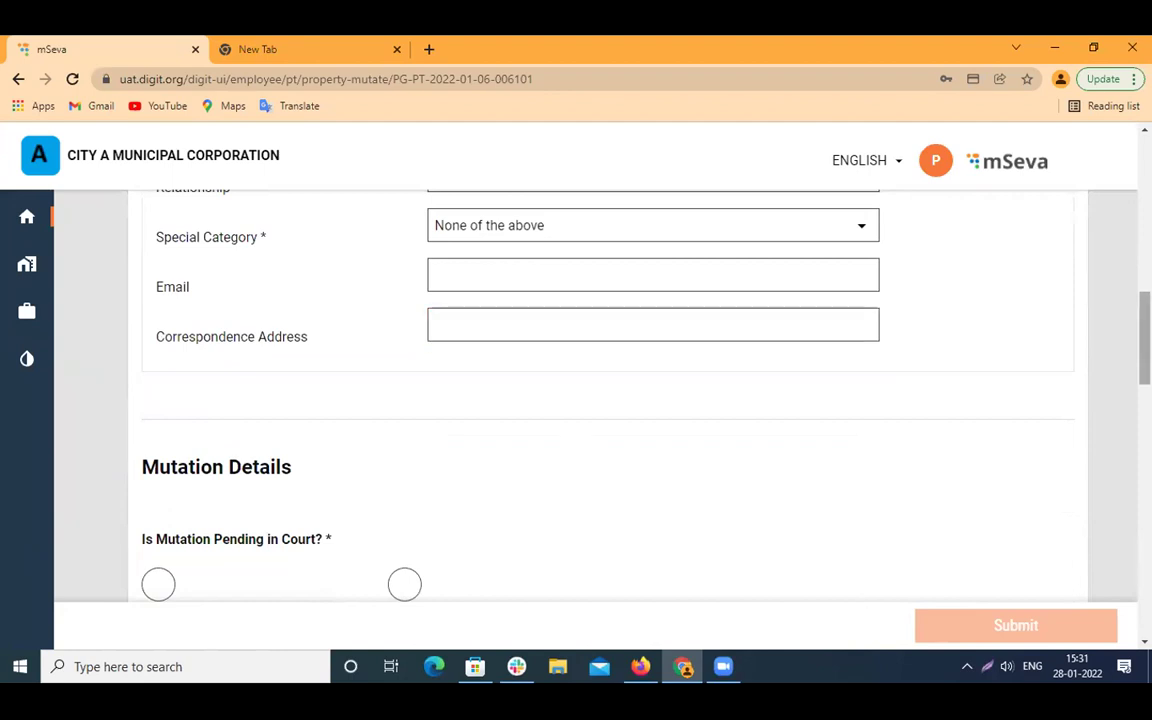
- Under Mutation Details, mark No for pending in court and No for government acquisition
{"action": "scroll", "coordinate": [560, 313], "scroll_direction": "down", "scroll_amount": 3}
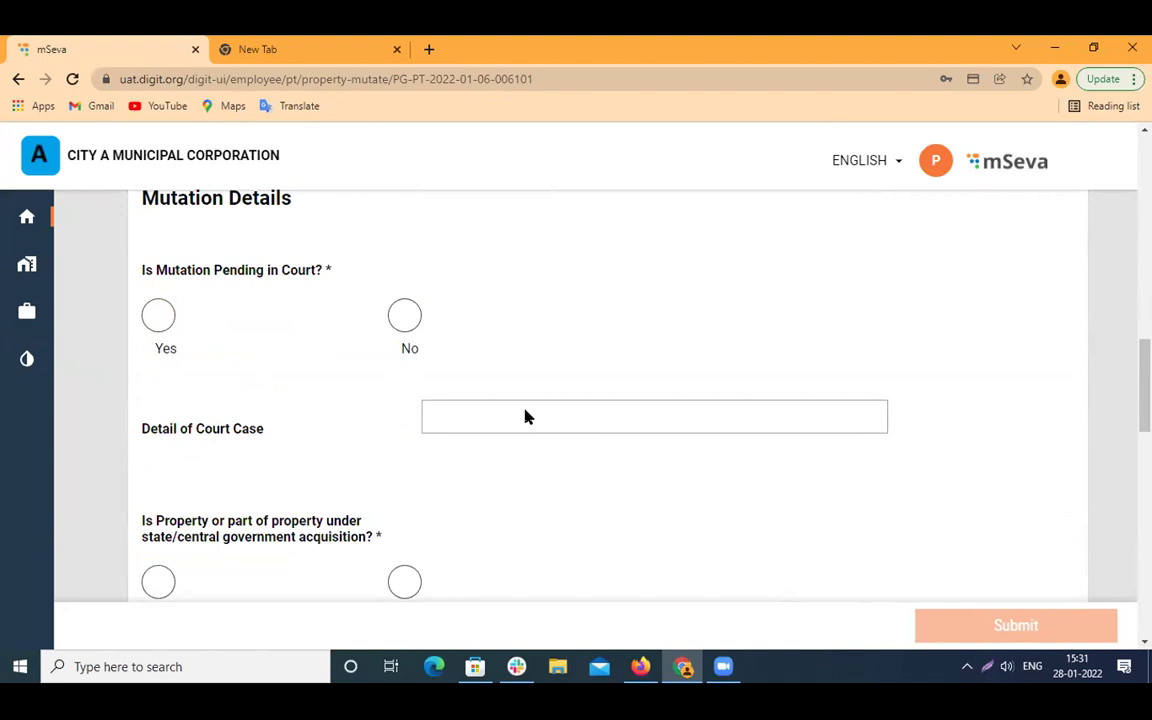
{"action": "left_click", "coordinate": [406, 322]}
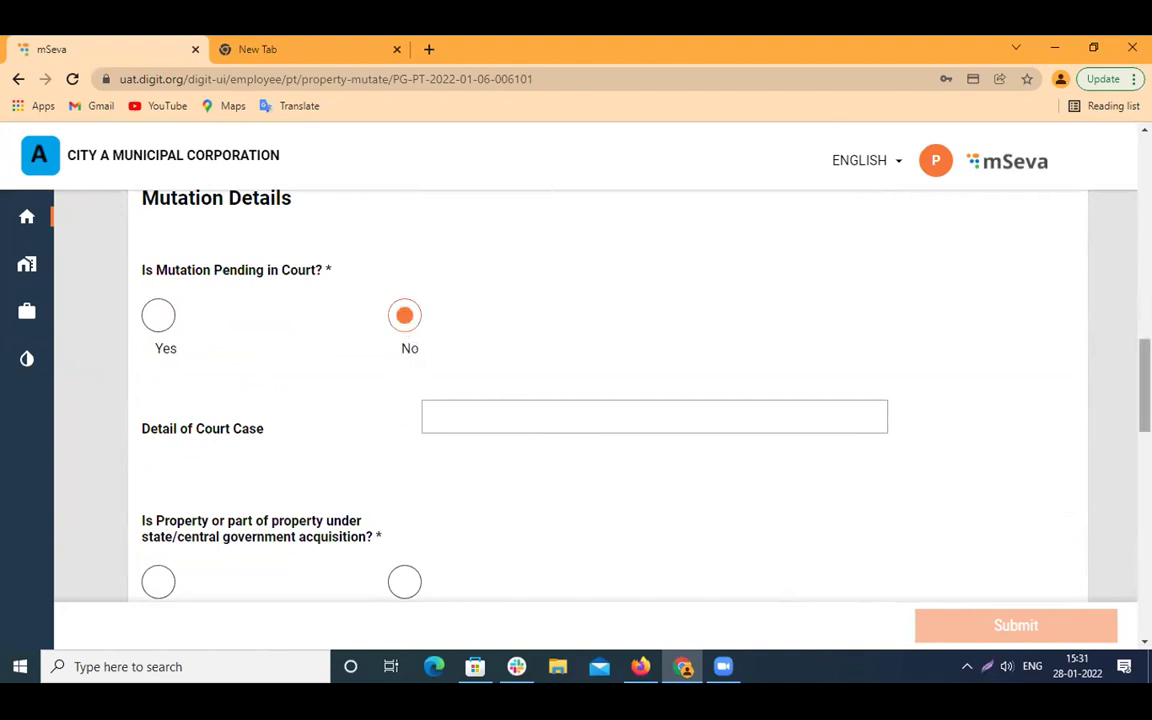
{"action": "scroll", "coordinate": [600, 400], "scroll_direction": "down", "scroll_amount": 2}
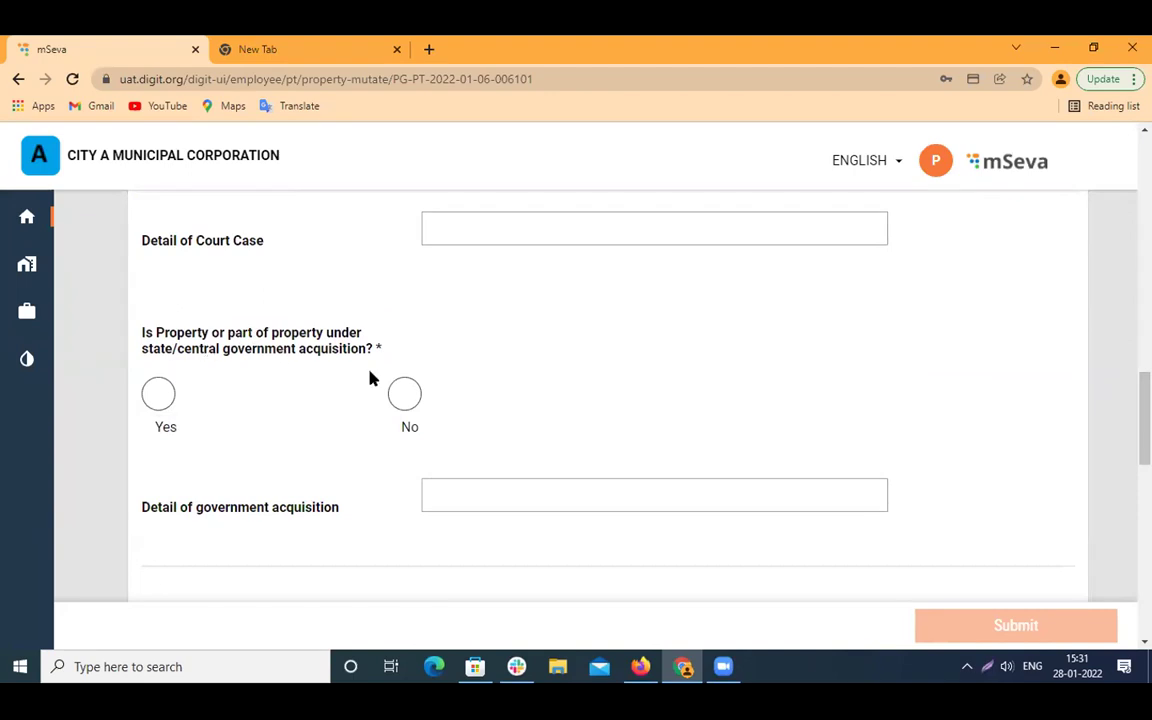
{"action": "left_click", "coordinate": [402, 395]}
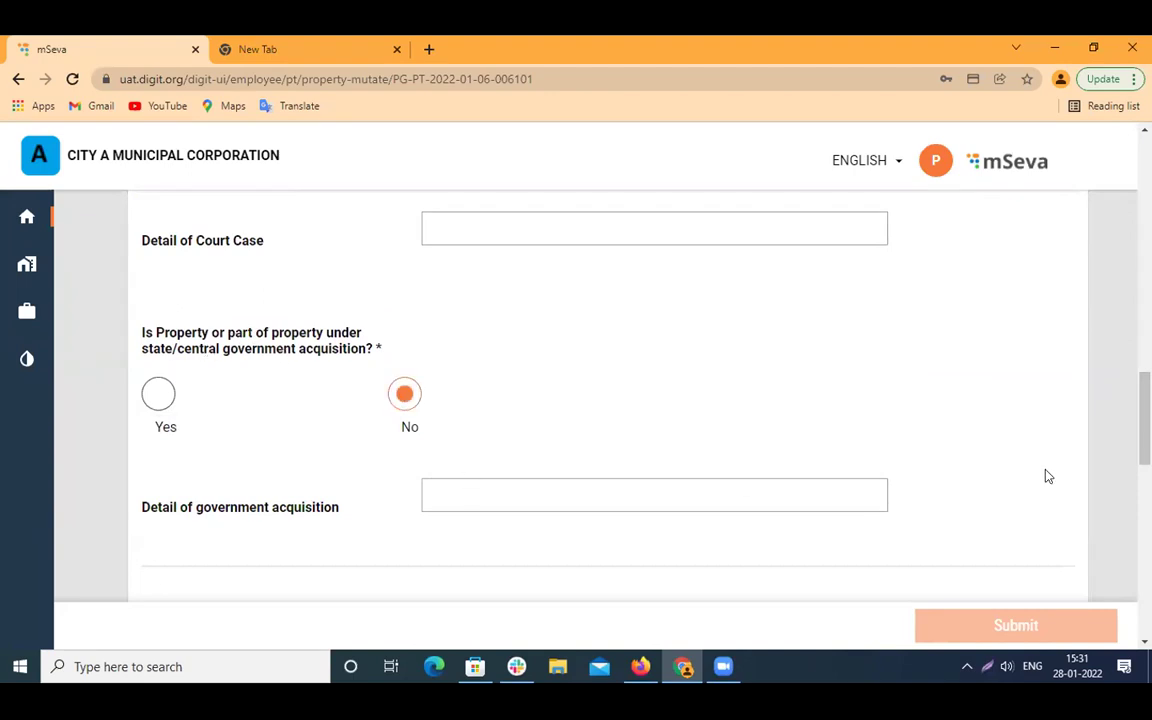
{"action": "scroll", "coordinate": [397, 345], "scroll_direction": "down", "scroll_amount": 4}
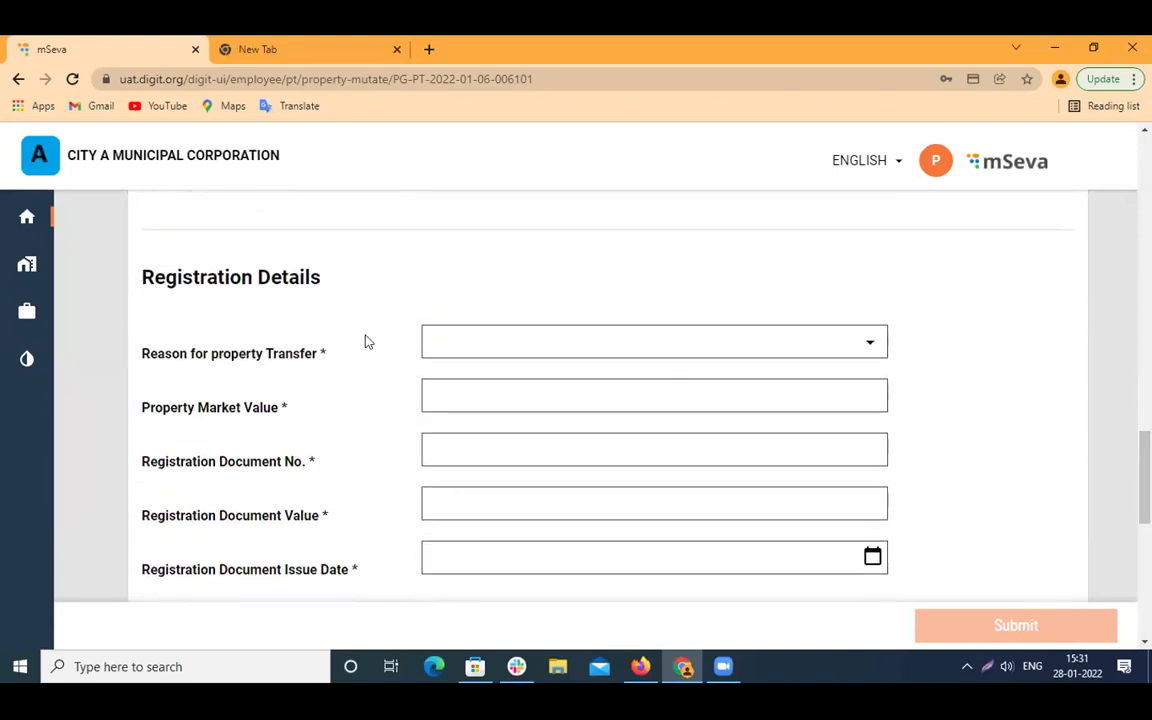
- Choose Sale Deed as the reason for property transfer
{"action": "left_click", "coordinate": [870, 347]}
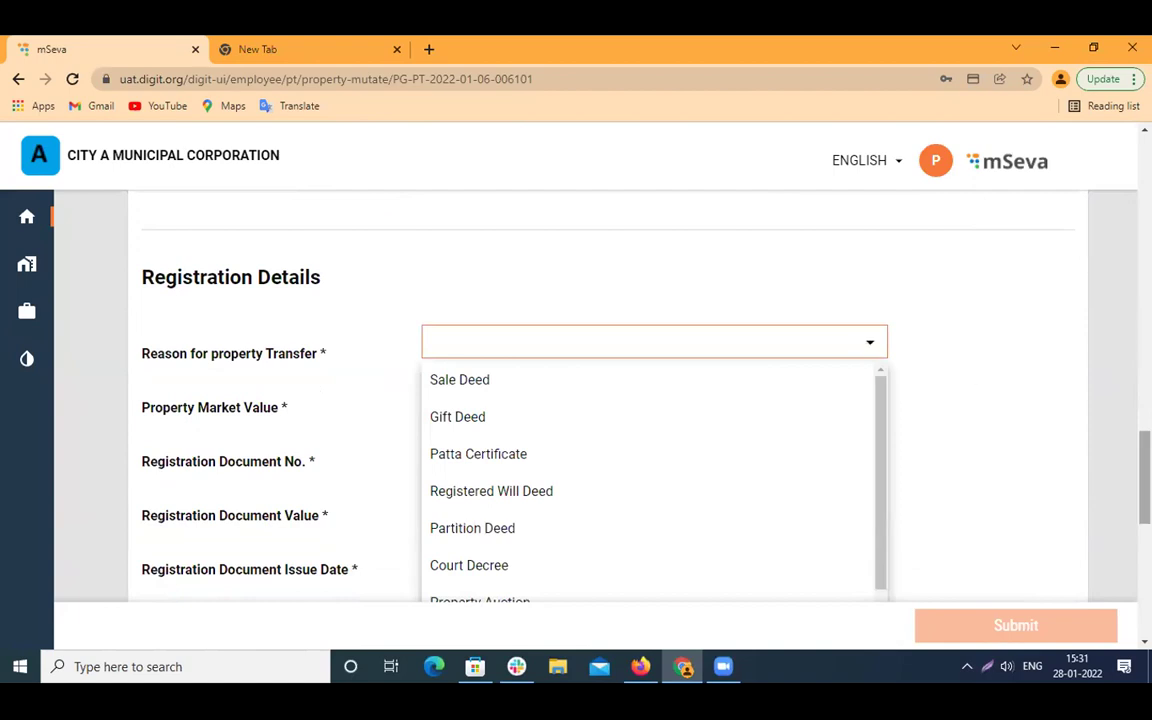
{"action": "scroll", "coordinate": [600, 420], "scroll_direction": "down", "scroll_amount": 1}
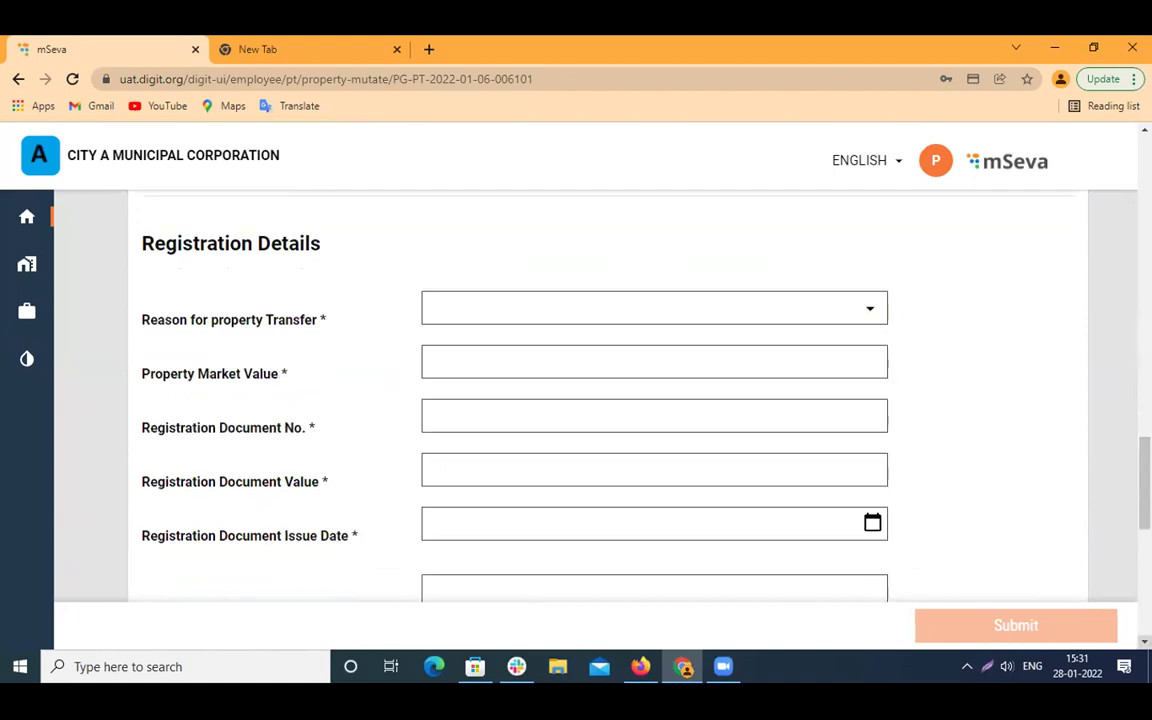
{"action": "scroll", "coordinate": [600, 400], "scroll_direction": "down", "scroll_amount": 1}
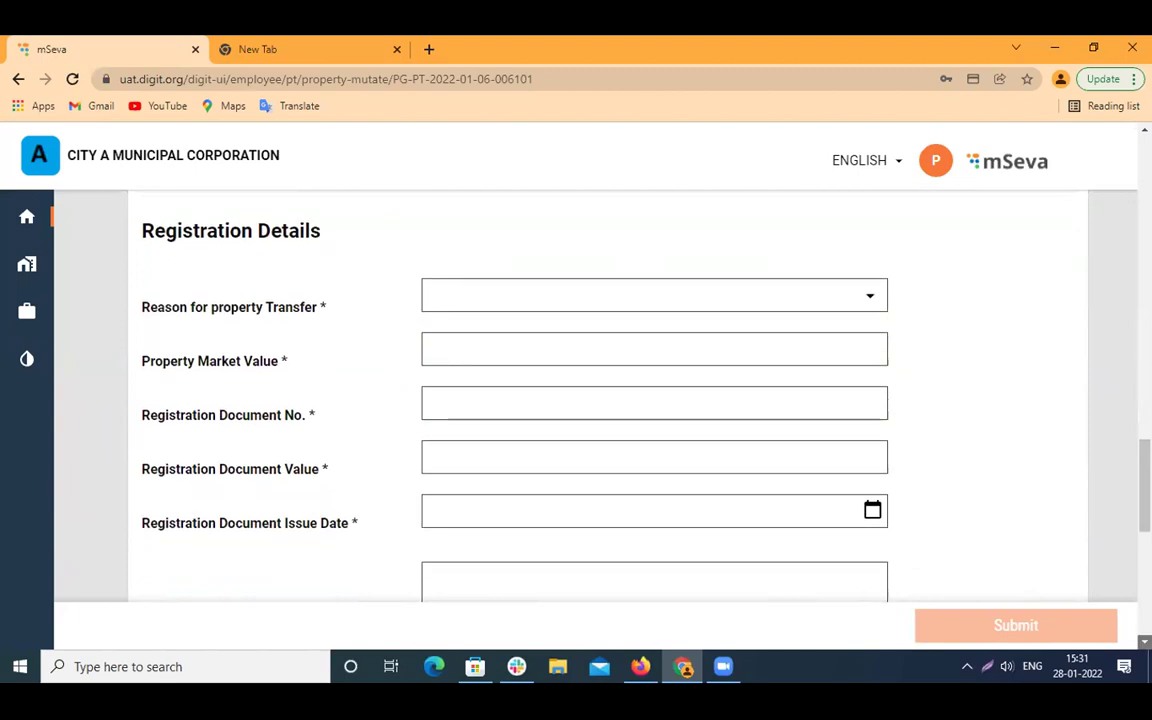
{"action": "scroll", "coordinate": [866, 278], "scroll_direction": "down", "scroll_amount": 1}
{"action": "left_click", "coordinate": [868, 278]}
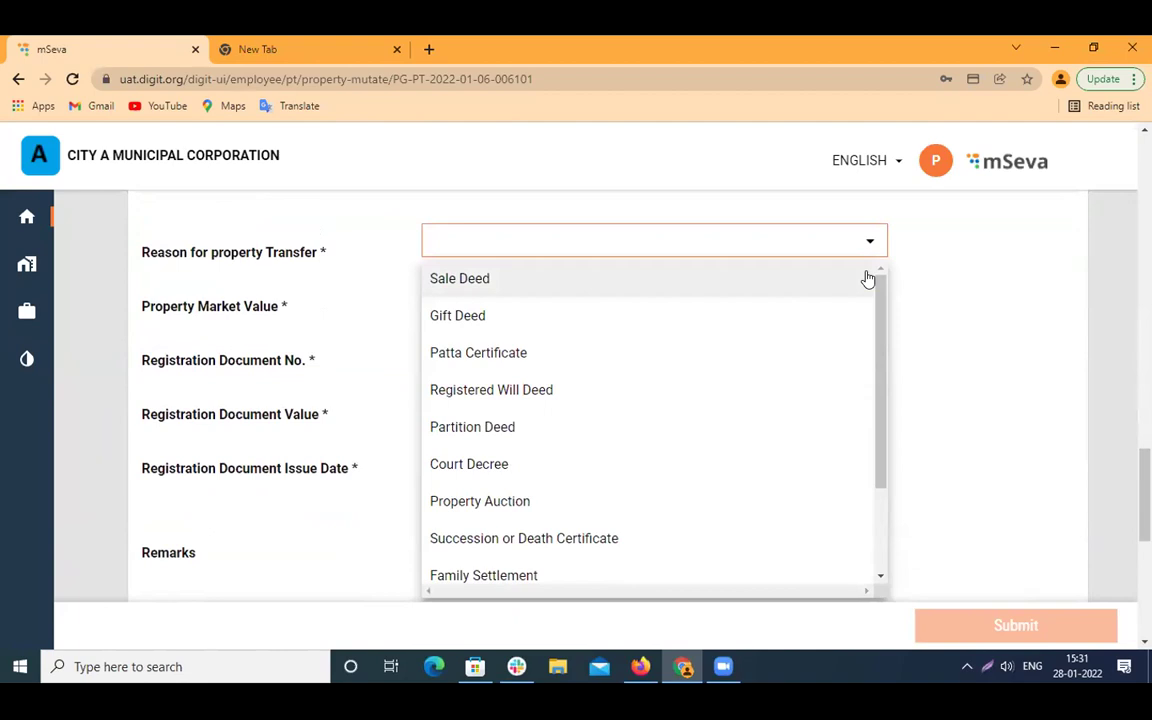
{"action": "left_click_drag", "start_coordinate": [880, 358], "coordinate": [876, 483]}
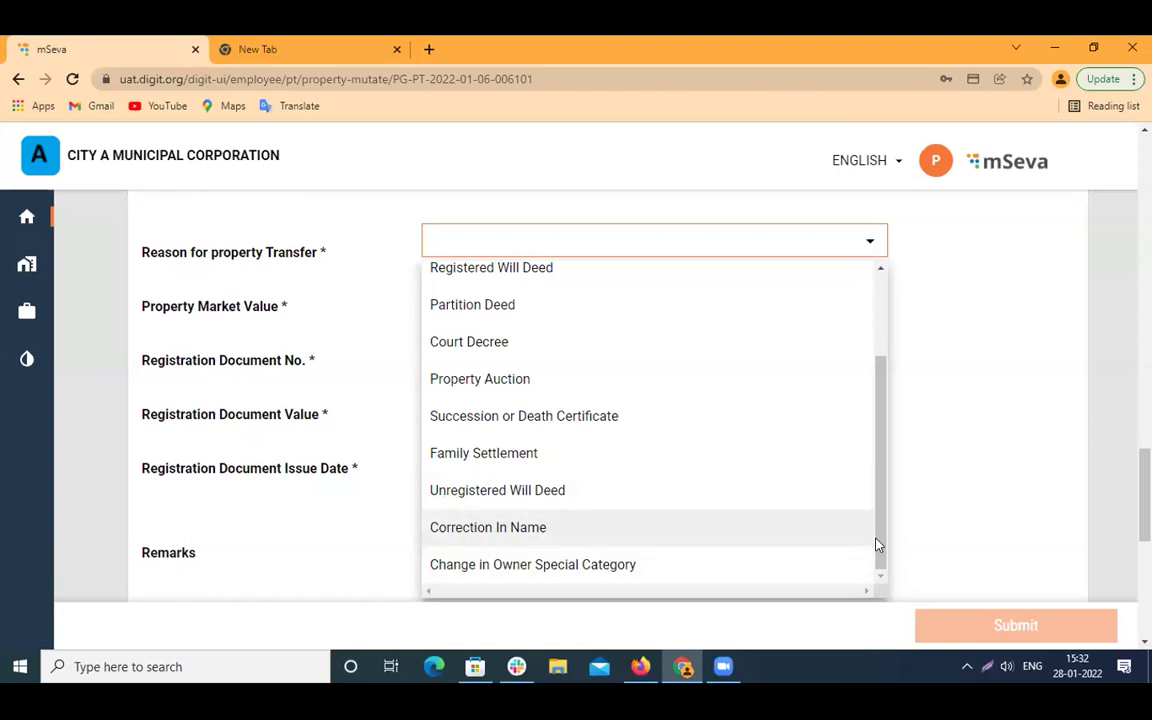
{"action": "scroll", "coordinate": [674, 303], "scroll_direction": "up", "scroll_amount": 5}
{"action": "left_click", "coordinate": [581, 276]}
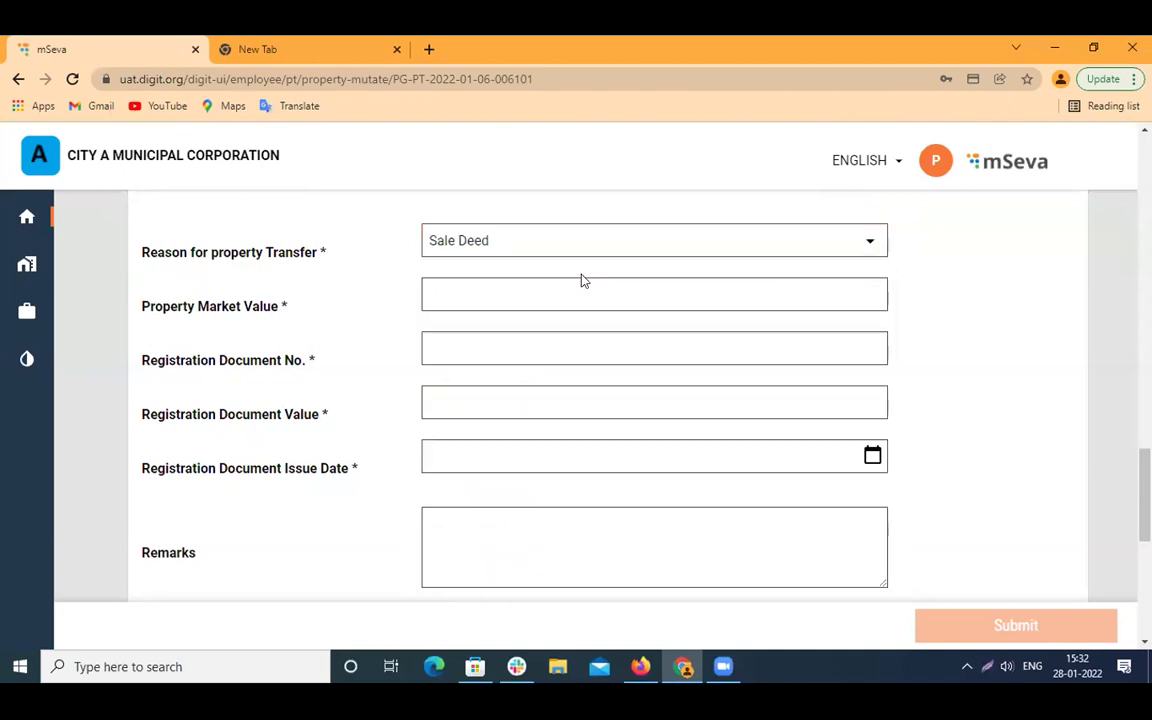
- Enter market value 1000000, document no. 121, document value 1000000, and issue date 1/1/2022
{"action": "left_click", "coordinate": [534, 296]}
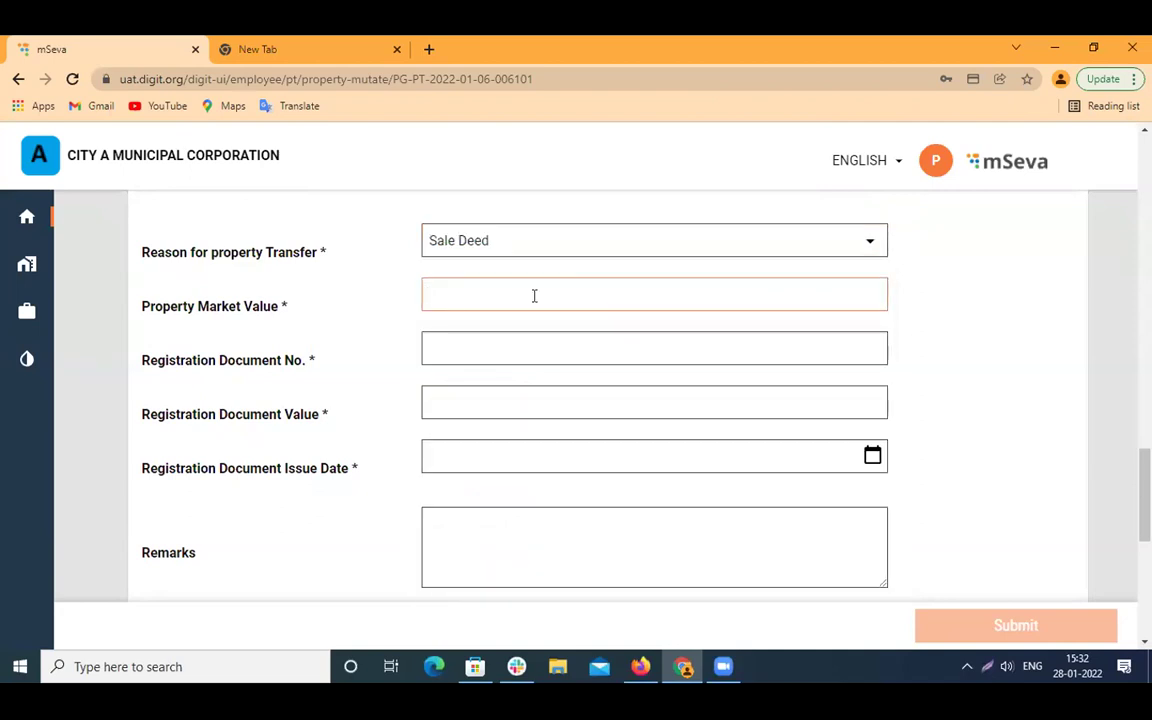
{"action": "type", "text": "1000000"}
{"action": "left_click", "coordinate": [499, 357]}
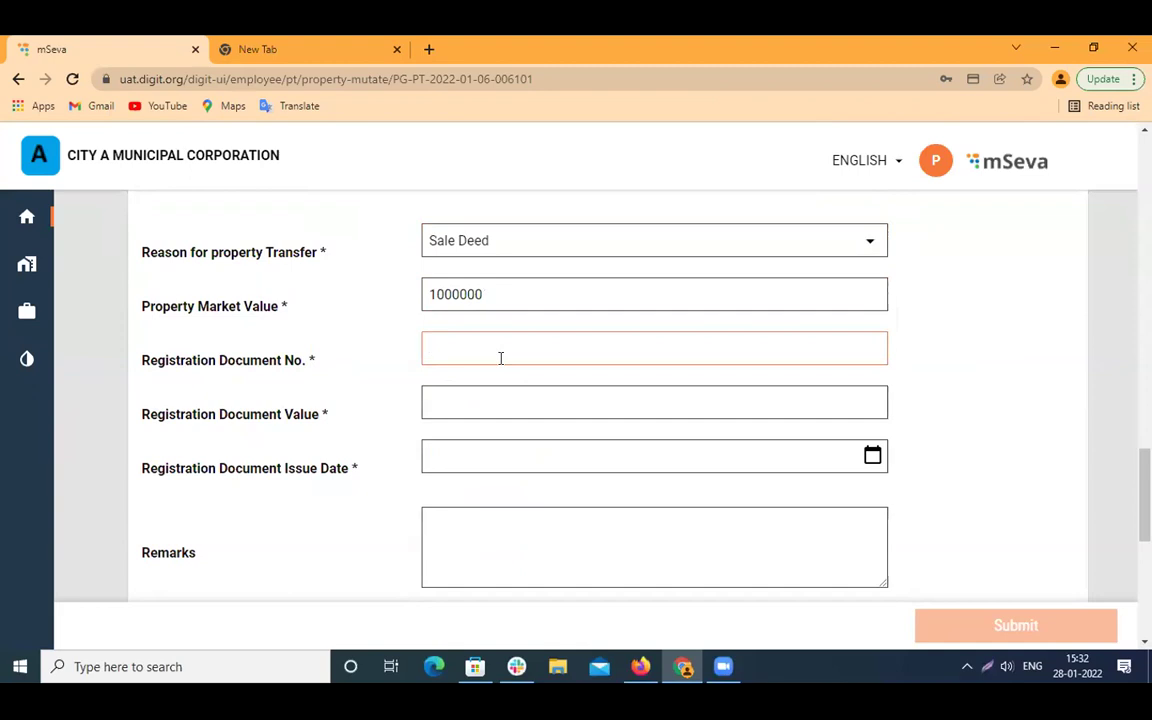
{"action": "type", "text": "121"}
{"action": "left_click", "coordinate": [468, 404]}
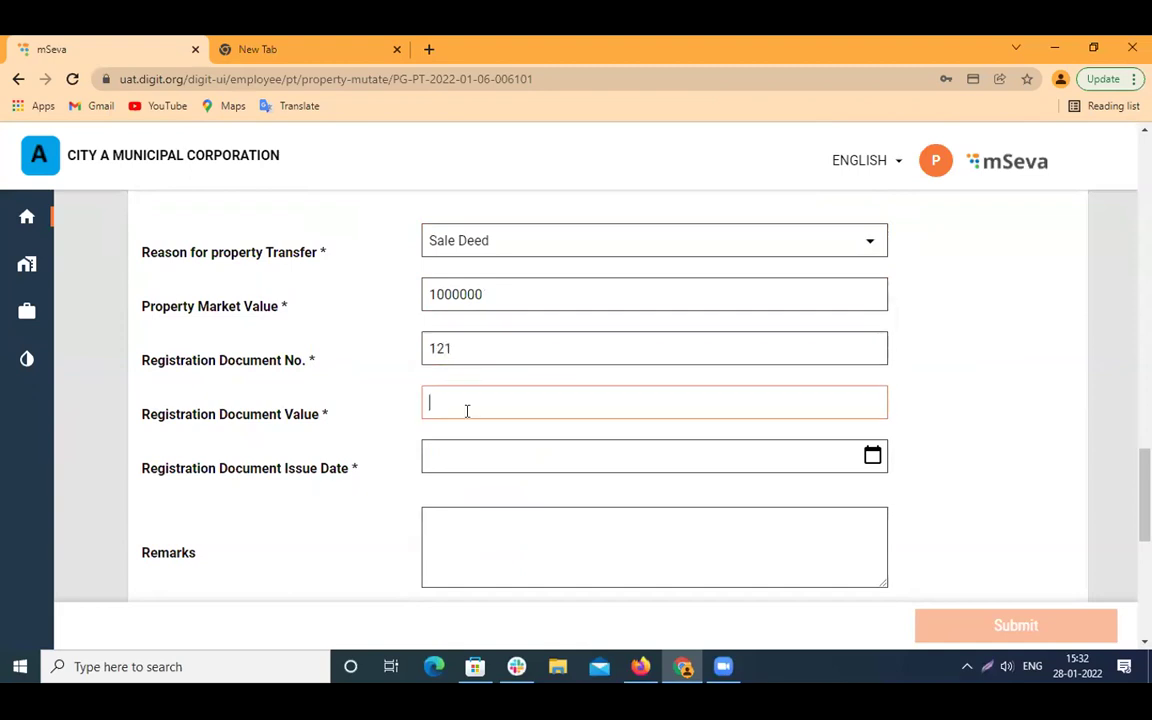
{"action": "type", "text": "1000000"}
{"action": "left_click", "coordinate": [483, 432]}
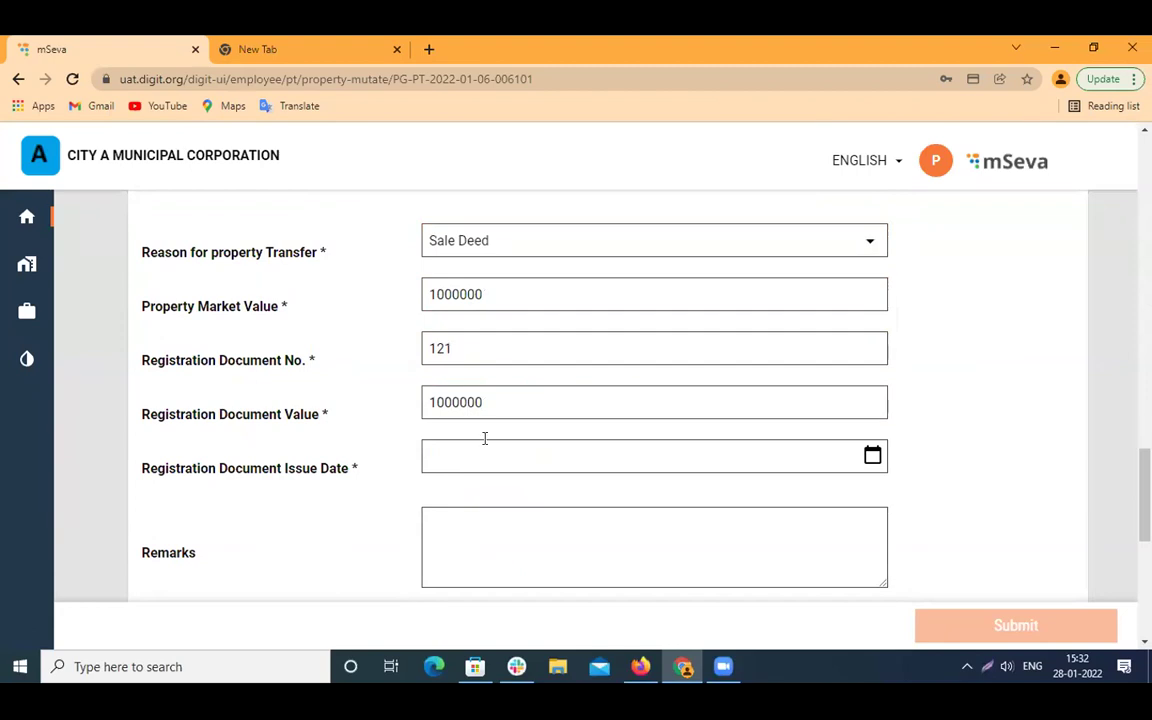
{"action": "left_click", "coordinate": [872, 456]}
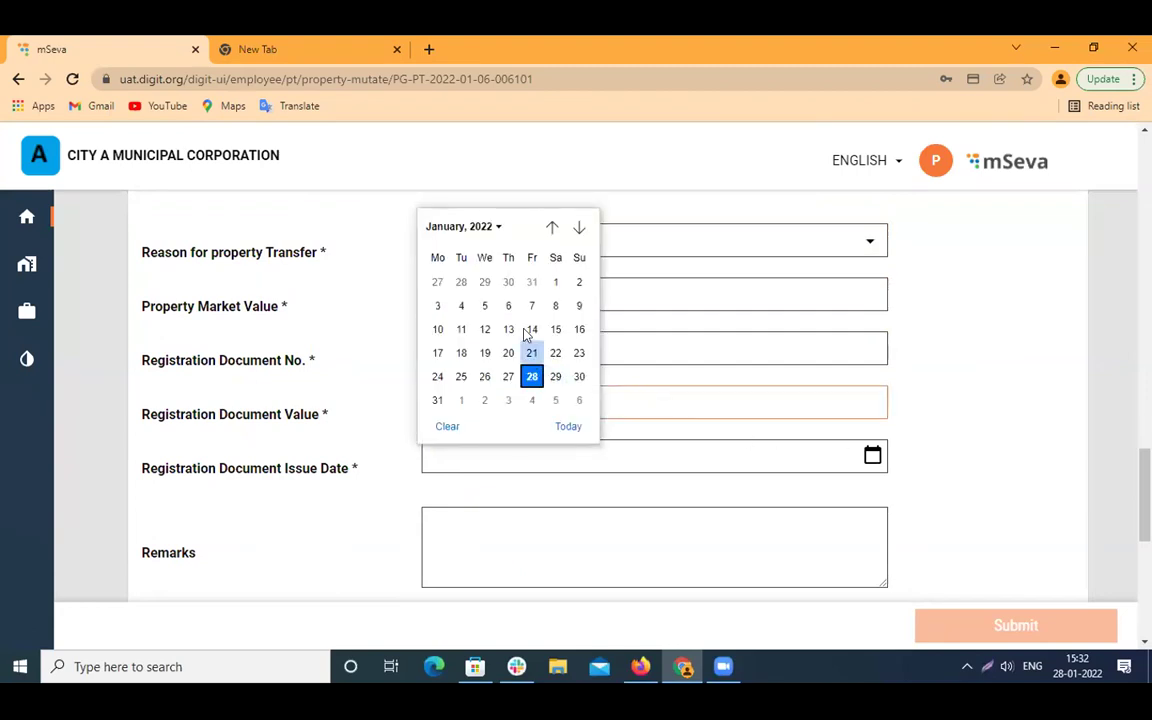
{"action": "left_click", "coordinate": [557, 282]}
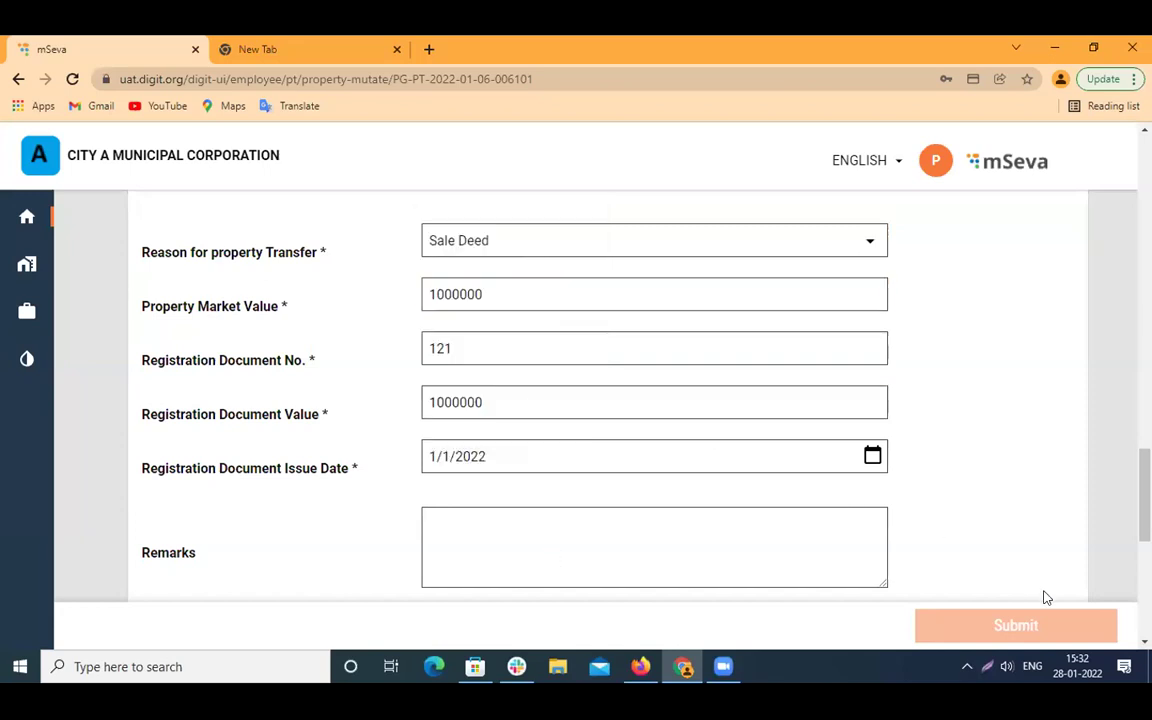
{"action": "scroll", "coordinate": [873, 497], "scroll_direction": "down", "scroll_amount": 4}
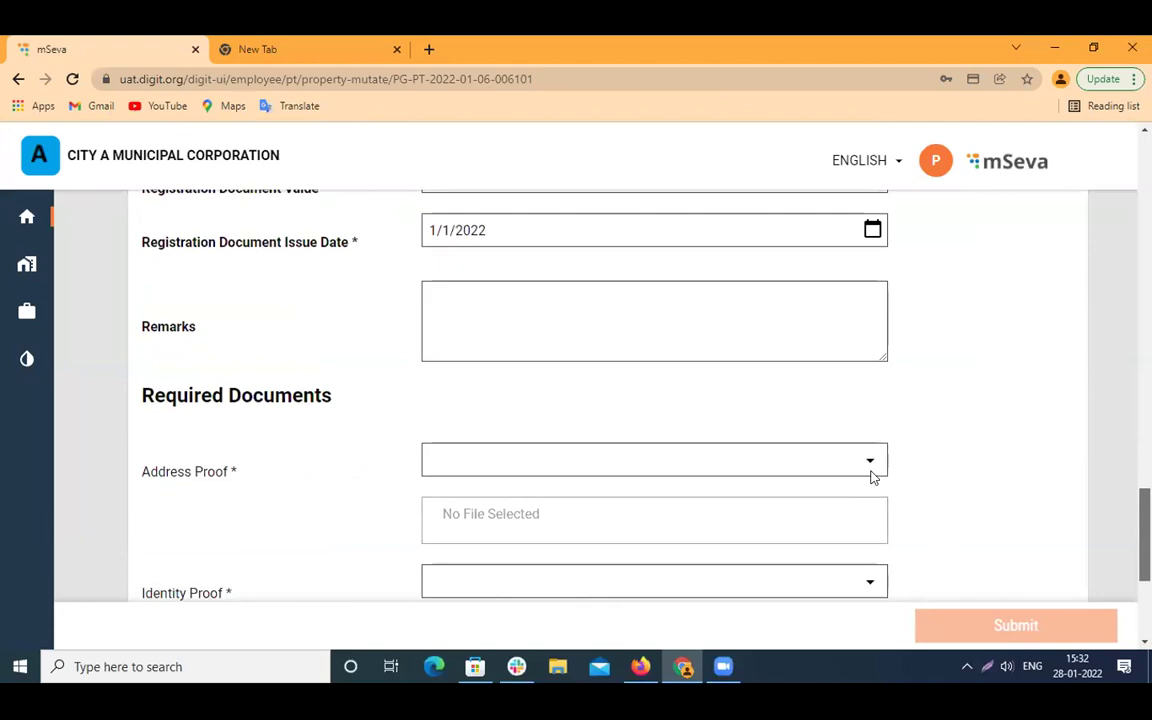
- Set Electricity Bill as the address proof and attach Screenshot_1.png
{"action": "left_click", "coordinate": [704, 470]}
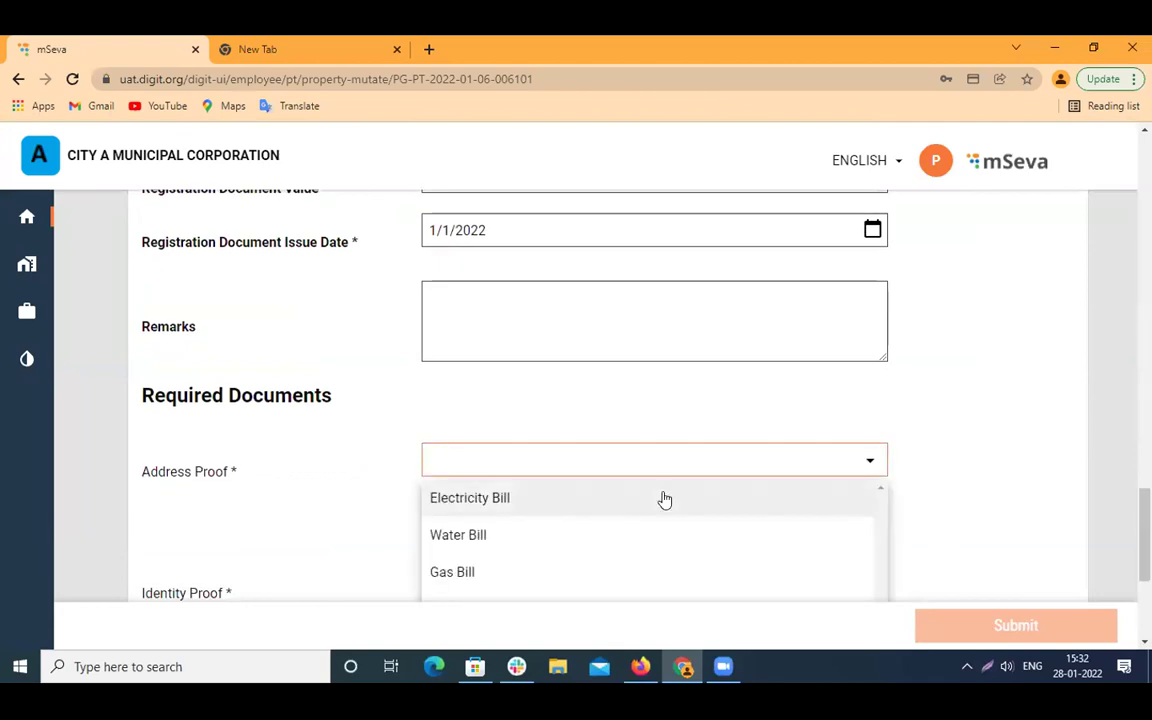
{"action": "left_click", "coordinate": [664, 499]}
{"action": "left_click", "coordinate": [517, 520]}
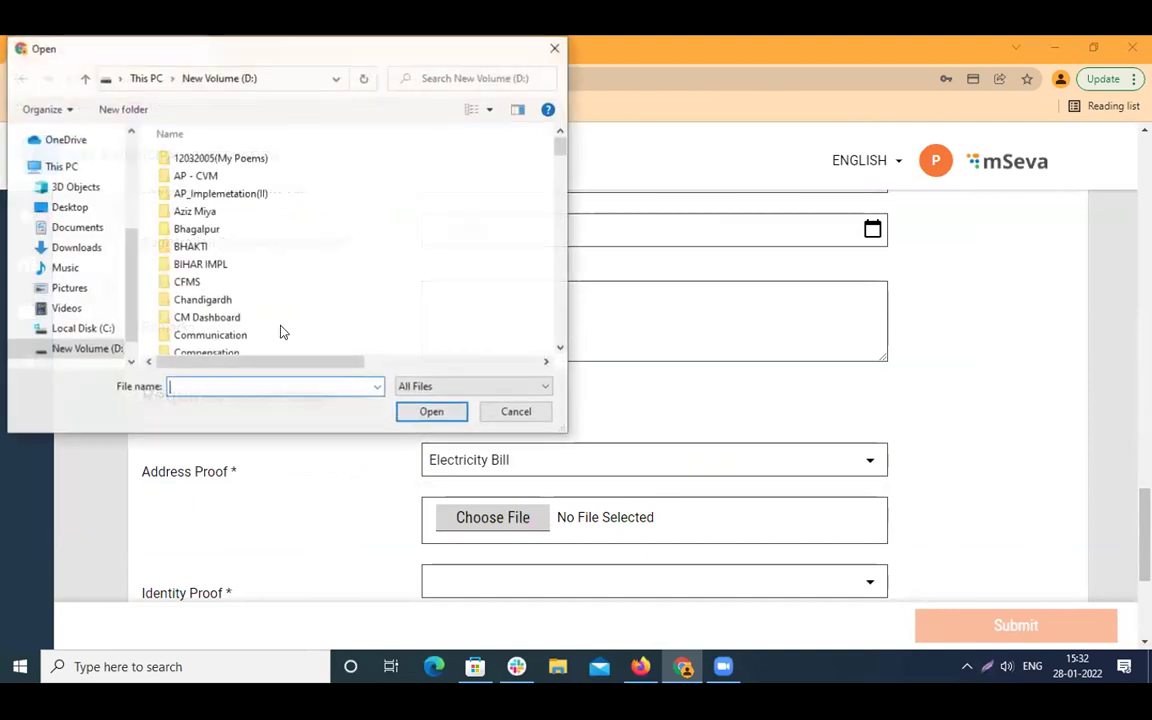
{"action": "scroll", "coordinate": [400, 250], "scroll_direction": "down", "scroll_amount": 10}
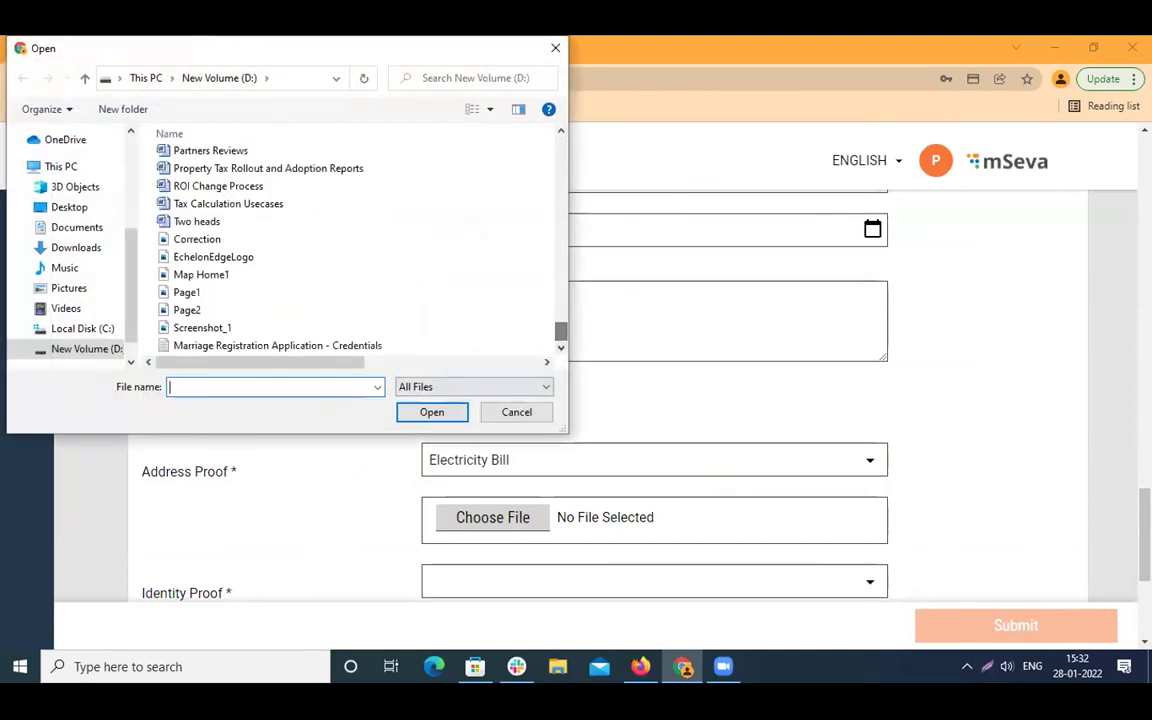
{"action": "left_click", "coordinate": [505, 327]}
{"action": "key", "text": "Return"}
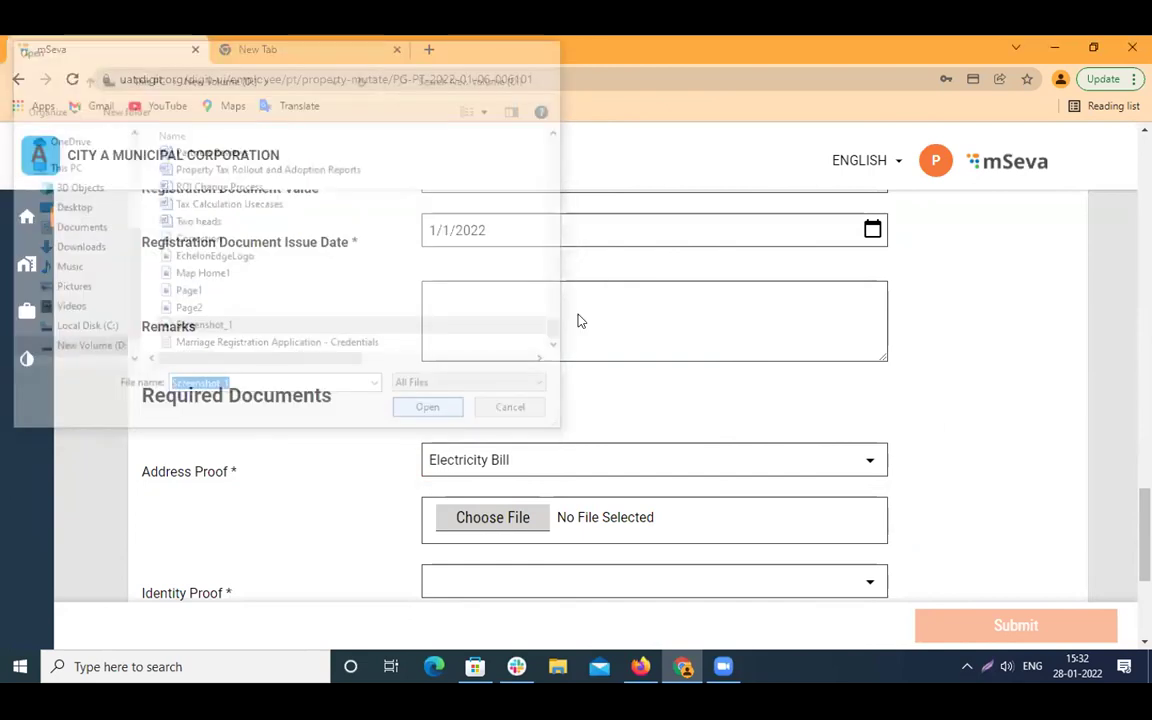
{"action": "scroll", "coordinate": [543, 363], "scroll_direction": "down", "scroll_amount": 3}
- Set Aadhaar Card as identity proof with a file attached, and Sale Deed as registration proof
{"action": "left_click", "coordinate": [526, 360]}
{"action": "left_click", "coordinate": [470, 399]}
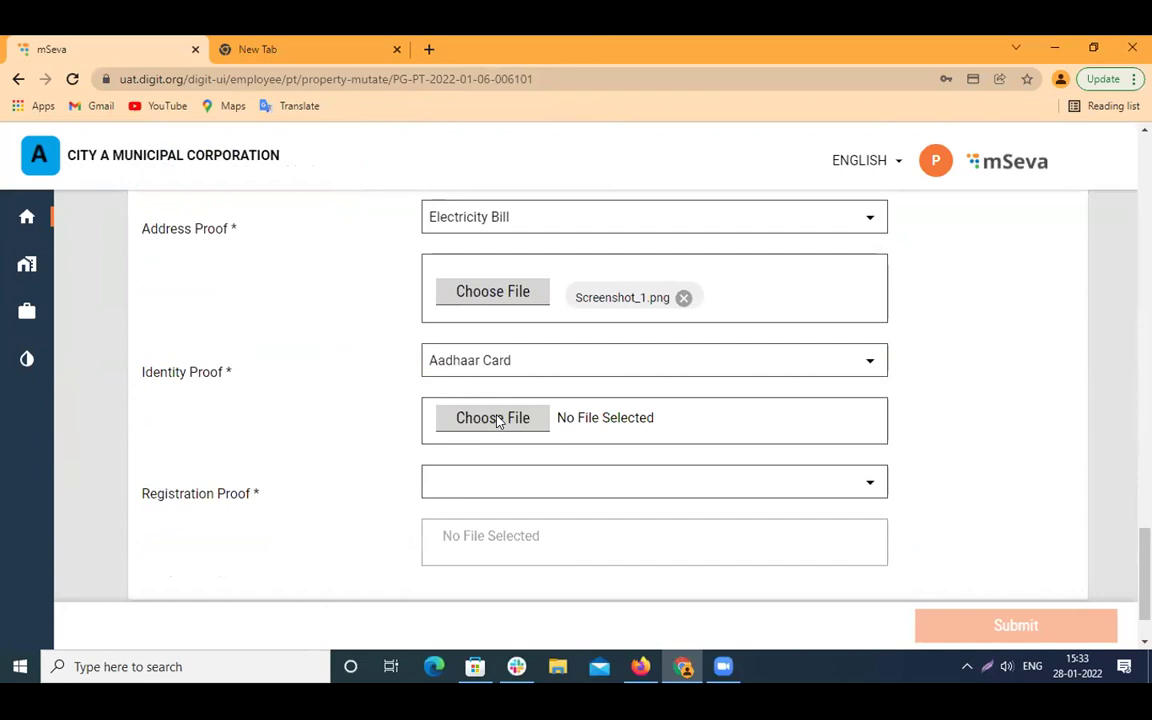
{"action": "left_click", "coordinate": [497, 420]}
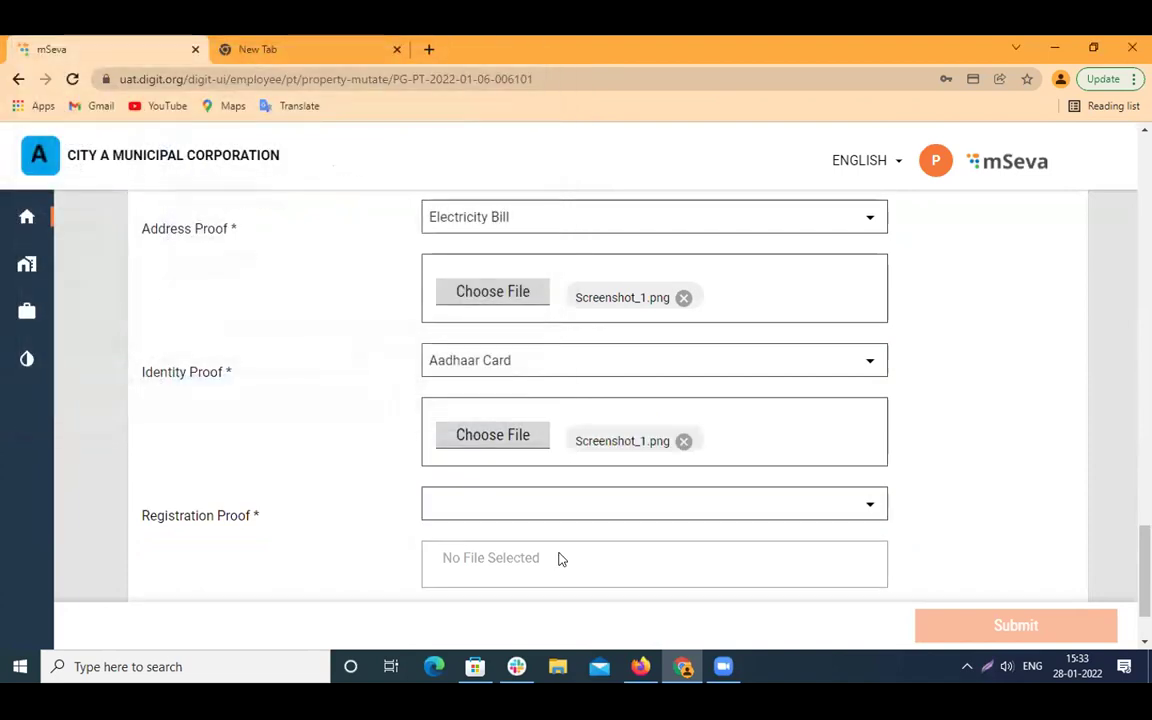
{"action": "left_click", "coordinate": [494, 566]}
{"action": "left_click", "coordinate": [494, 566]}
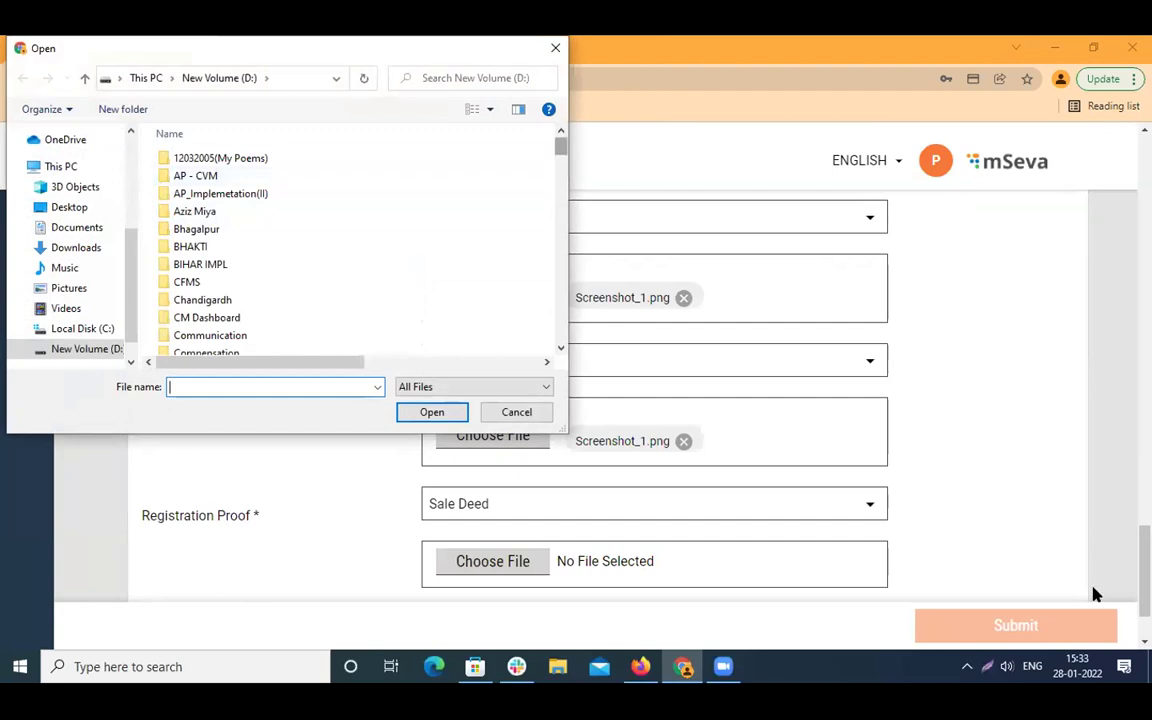
{"action": "scroll", "coordinate": [350, 250], "scroll_direction": "down", "scroll_amount": 10}
{"action": "scroll", "coordinate": [350, 250], "scroll_direction": "down", "scroll_amount": 3}
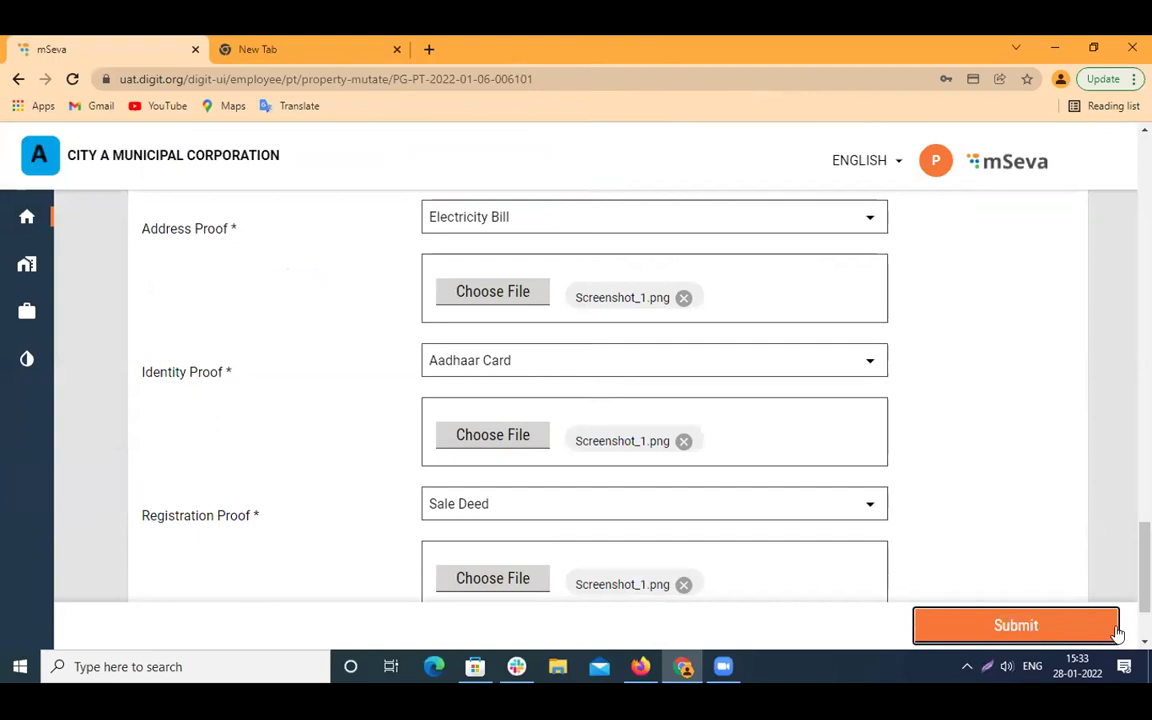
{"action": "scroll", "coordinate": [620, 400], "scroll_direction": "down", "scroll_amount": 1}
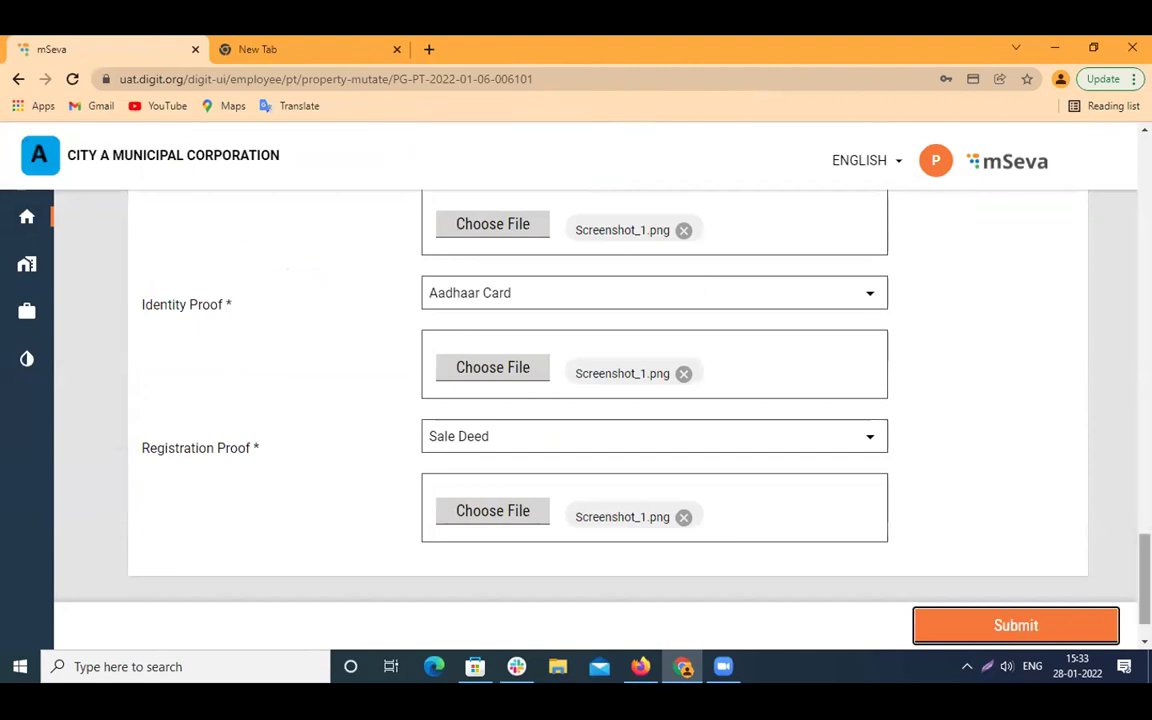
{"action": "scroll", "coordinate": [620, 400], "scroll_direction": "up", "scroll_amount": 3}
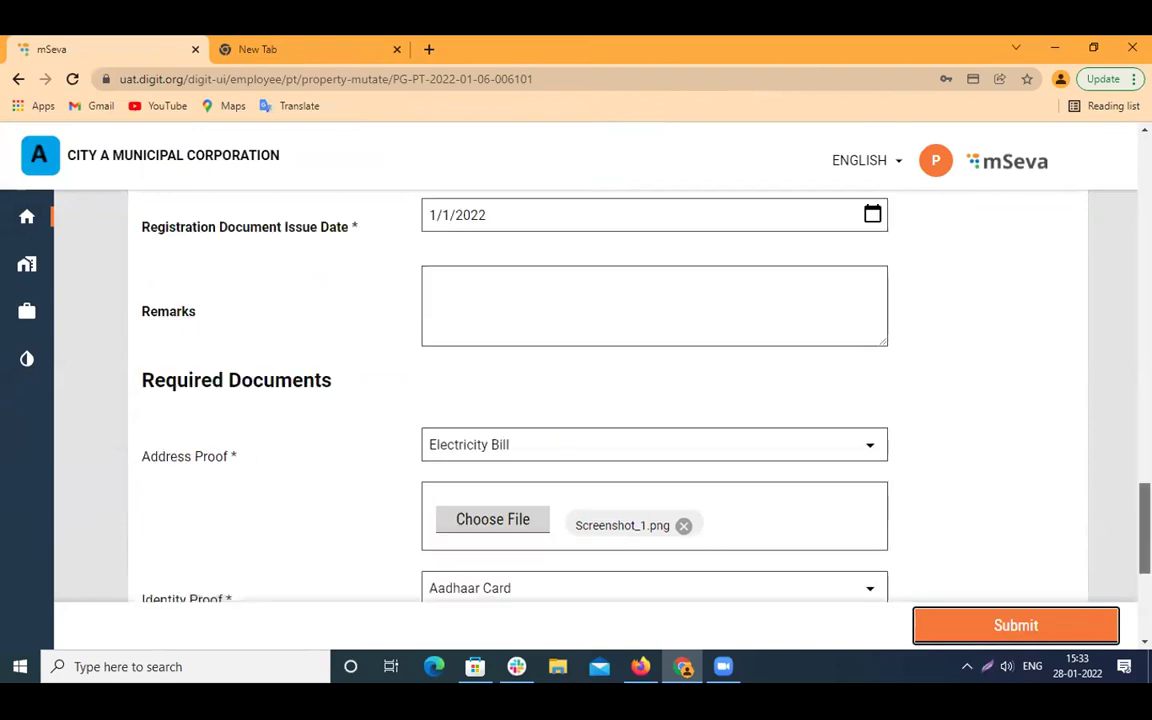
{"action": "scroll", "coordinate": [620, 400], "scroll_direction": "up", "scroll_amount": 5}
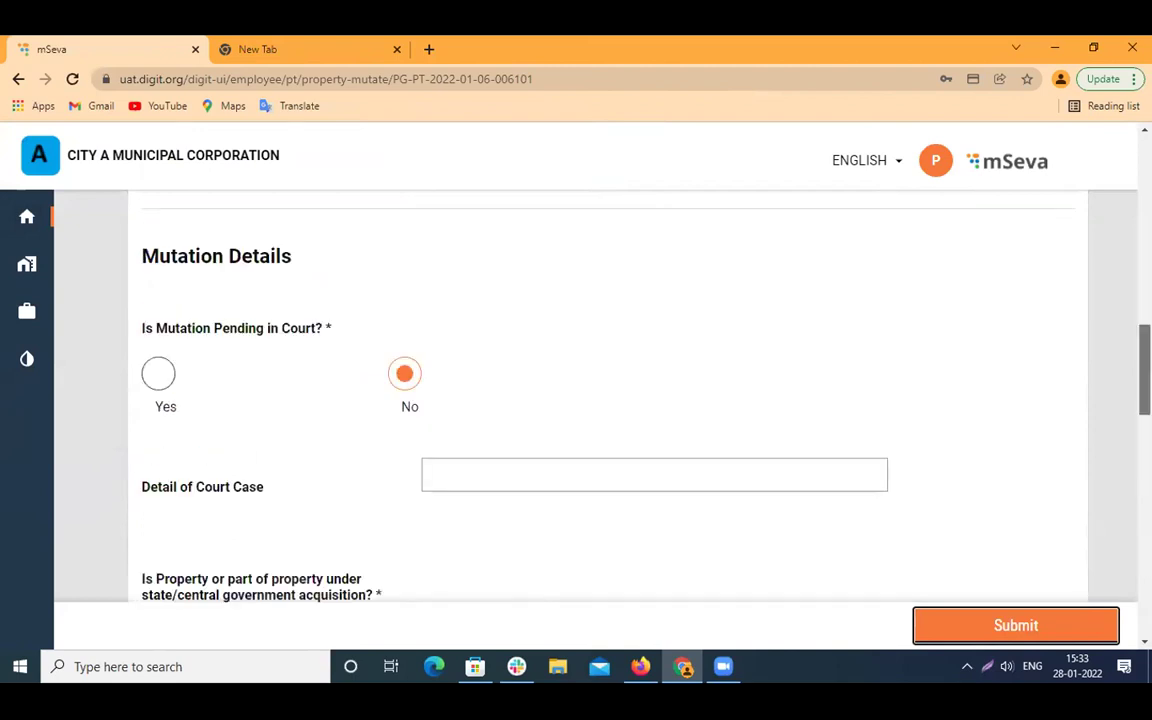
{"action": "scroll", "coordinate": [620, 400], "scroll_direction": "up", "scroll_amount": 5}
{"action": "scroll", "coordinate": [620, 400], "scroll_direction": "up", "scroll_amount": 5}
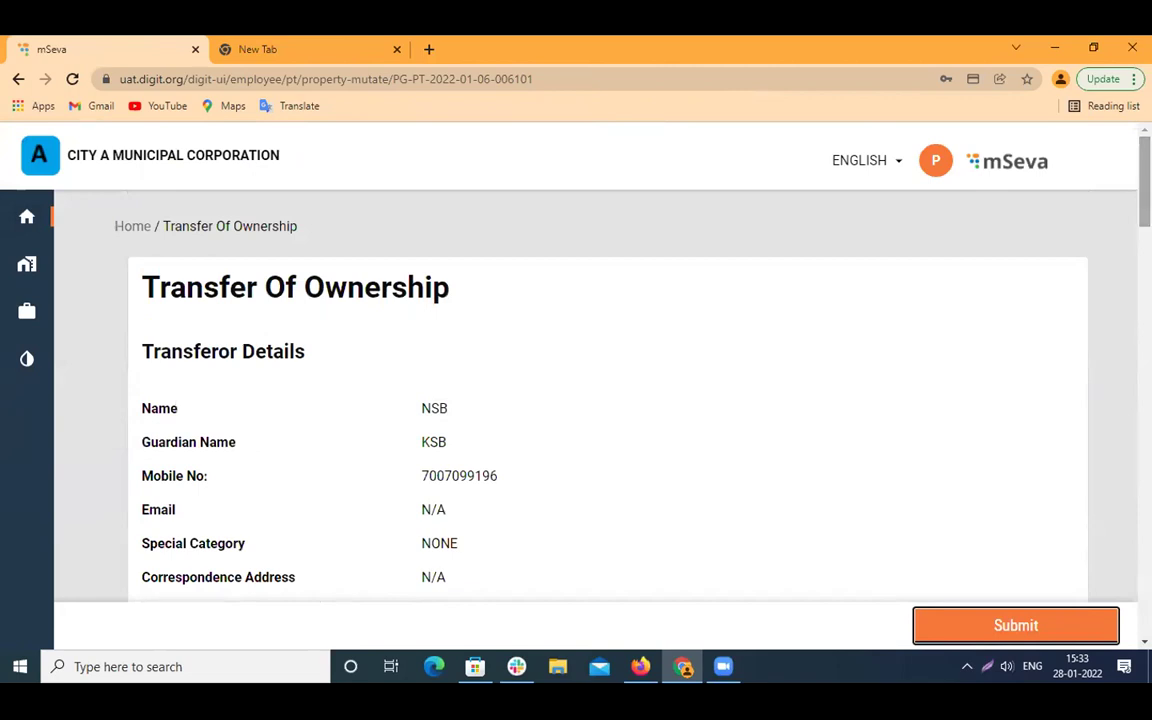
{"action": "scroll", "coordinate": [620, 400], "scroll_direction": "down", "scroll_amount": 15}
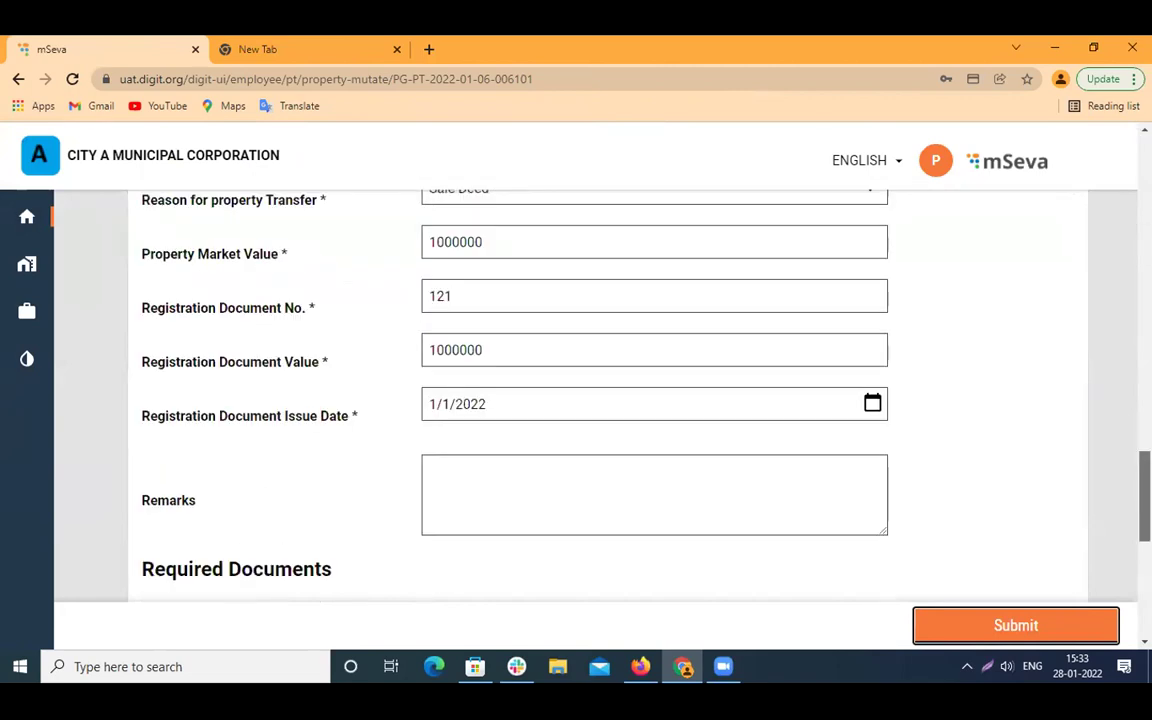
{"action": "scroll", "coordinate": [1030, 637], "scroll_direction": "down", "scroll_amount": 5}
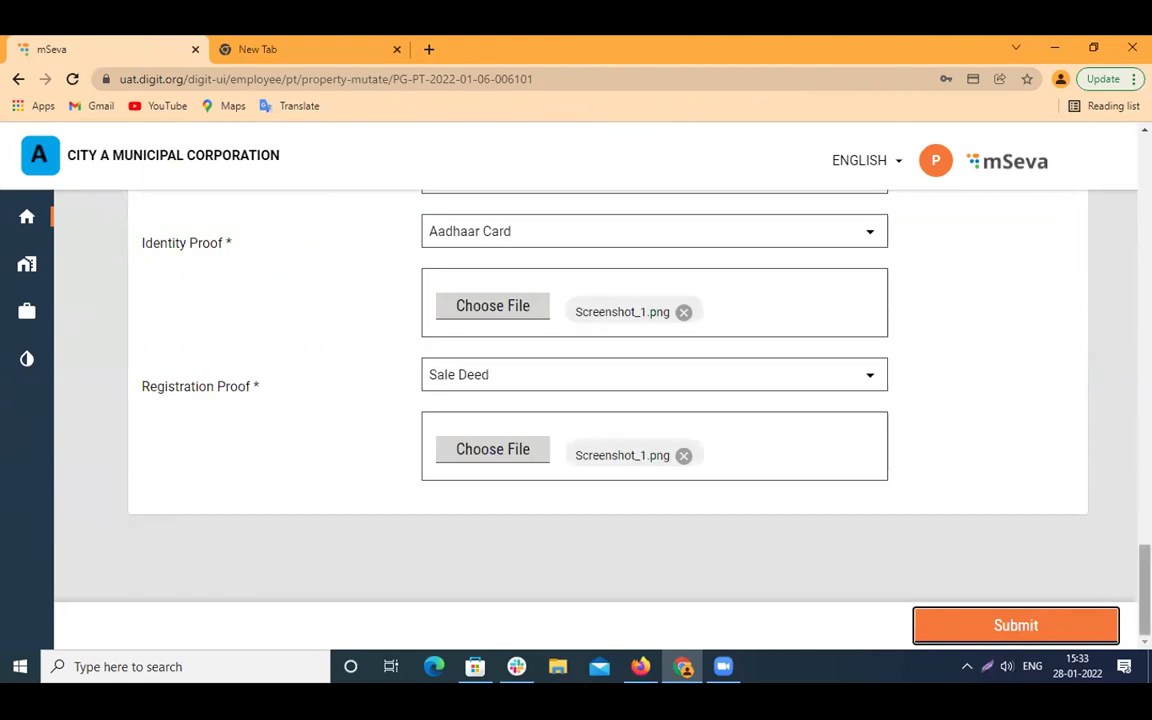
{"action": "scroll", "coordinate": [620, 400], "scroll_direction": "up", "scroll_amount": 10}
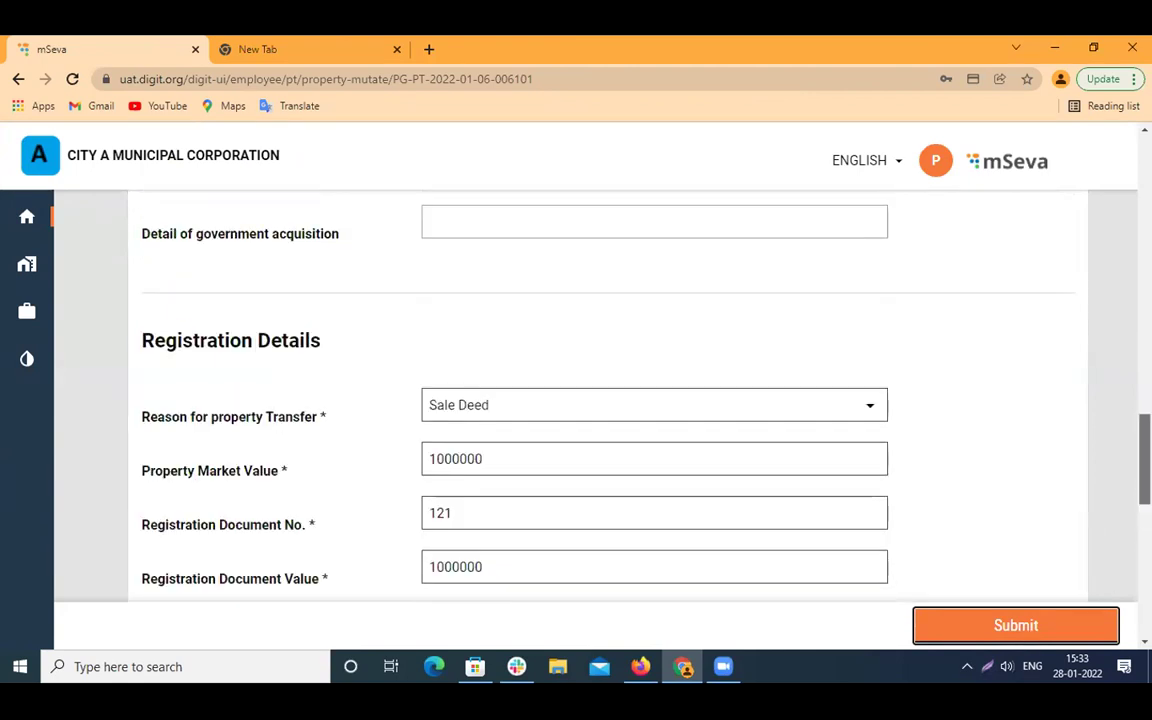
{"action": "scroll", "coordinate": [600, 400], "scroll_direction": "up", "scroll_amount": 6}
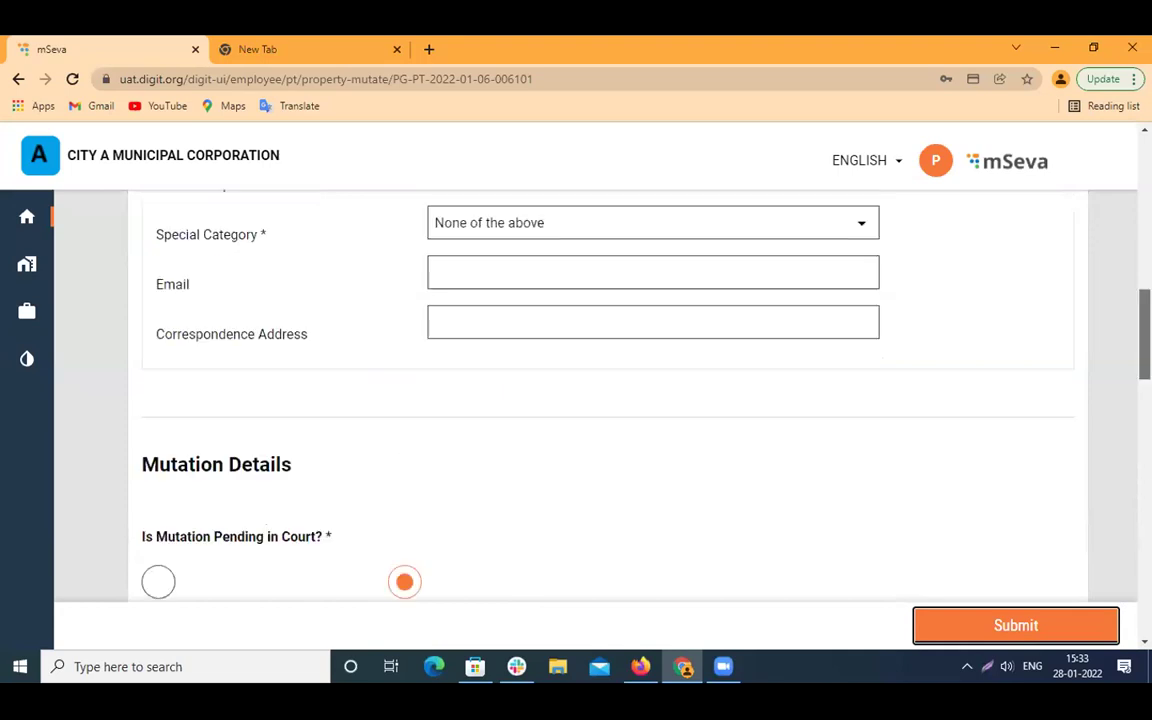
{"action": "scroll", "coordinate": [600, 400], "scroll_direction": "up", "scroll_amount": 3}
{"action": "scroll", "coordinate": [600, 400], "scroll_direction": "up", "scroll_amount": 2}
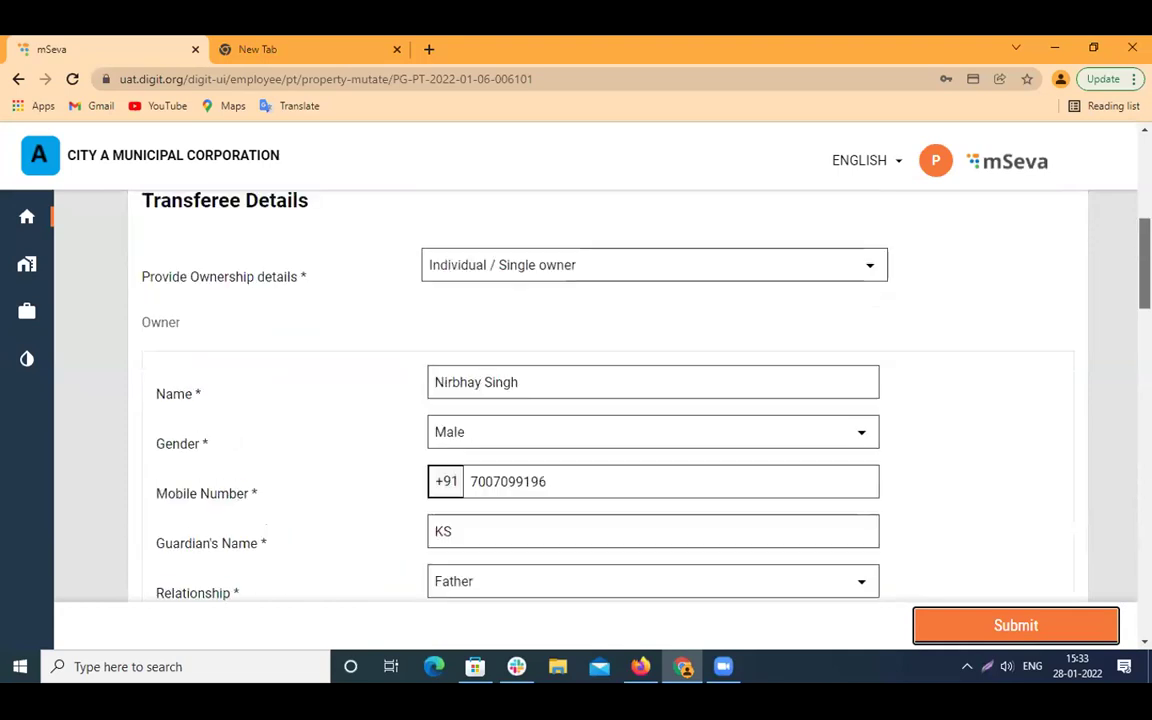
{"action": "scroll", "coordinate": [600, 400], "scroll_direction": "down", "scroll_amount": 6}
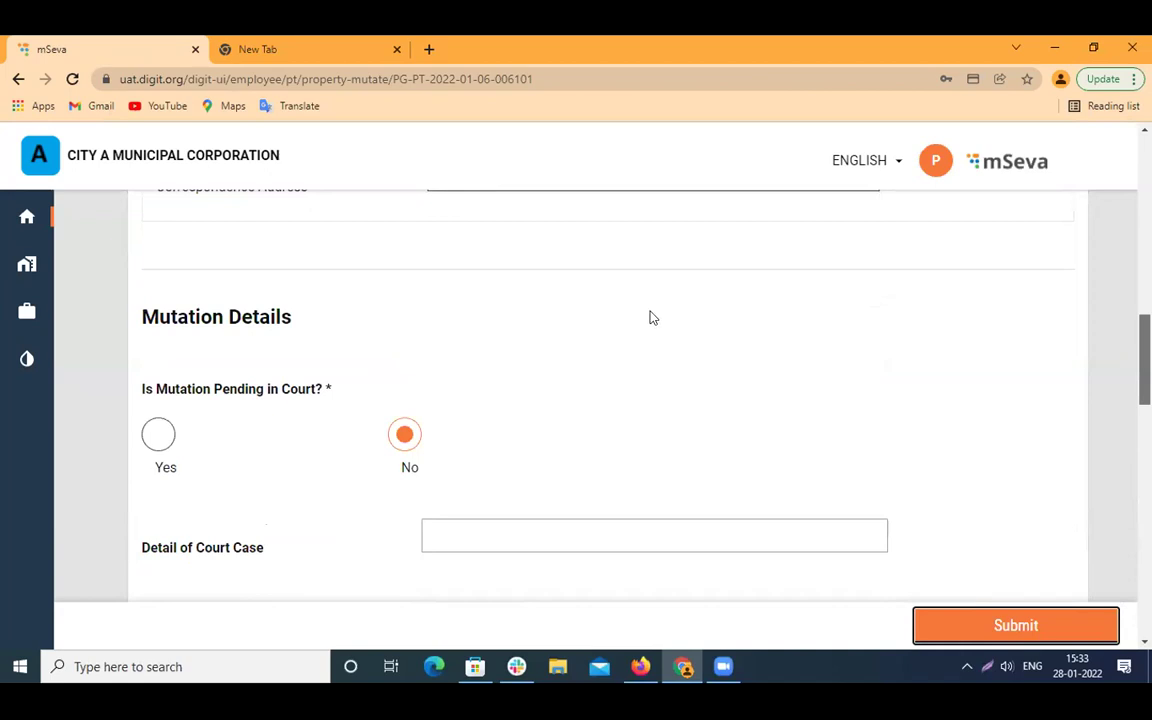
{"action": "scroll", "coordinate": [640, 300], "scroll_direction": "up", "scroll_amount": 1}
- Enter 'none' as the transferee's correspondence address
{"action": "left_click", "coordinate": [633, 283]}
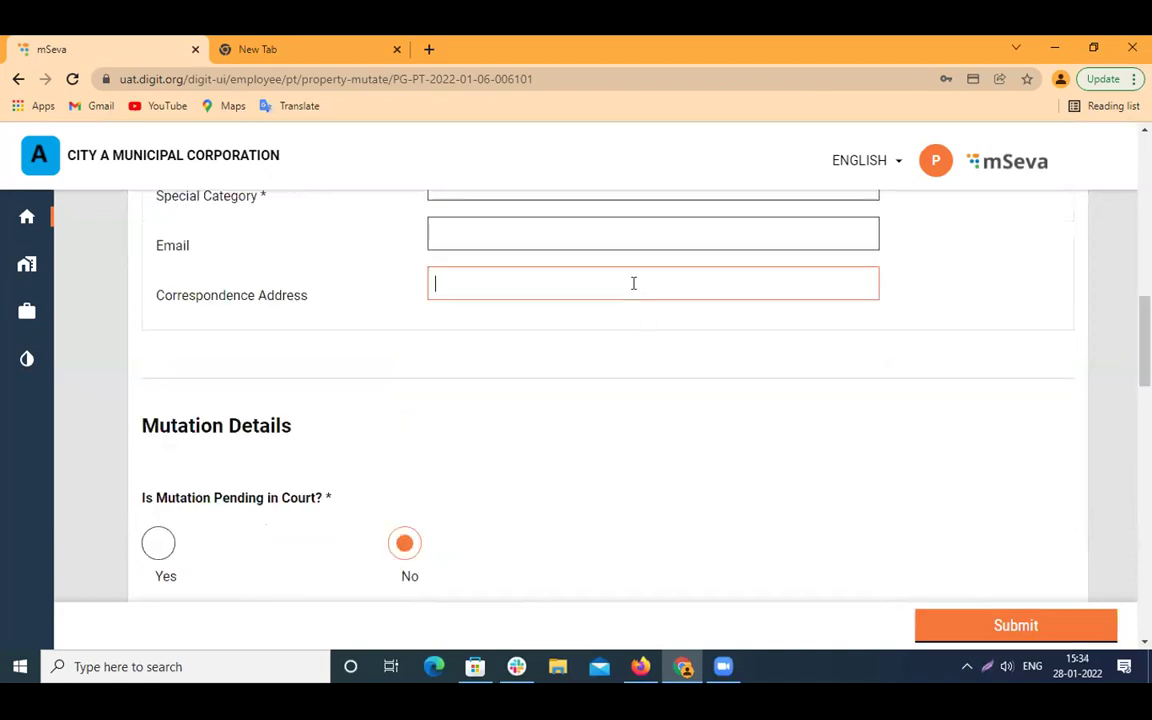
{"action": "type", "text": "none"}
{"action": "left_click", "coordinate": [792, 262]}
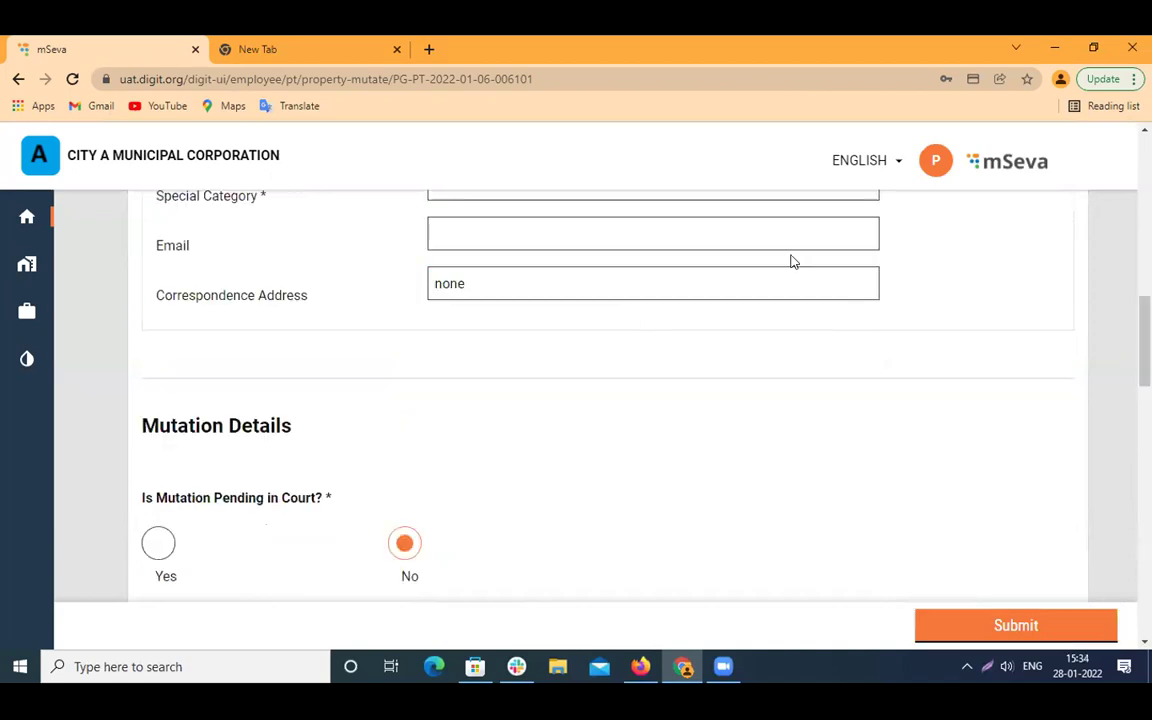
- Attempt to submit the transfer of ownership form, then scroll back up through it
{"action": "left_click", "coordinate": [1016, 626]}
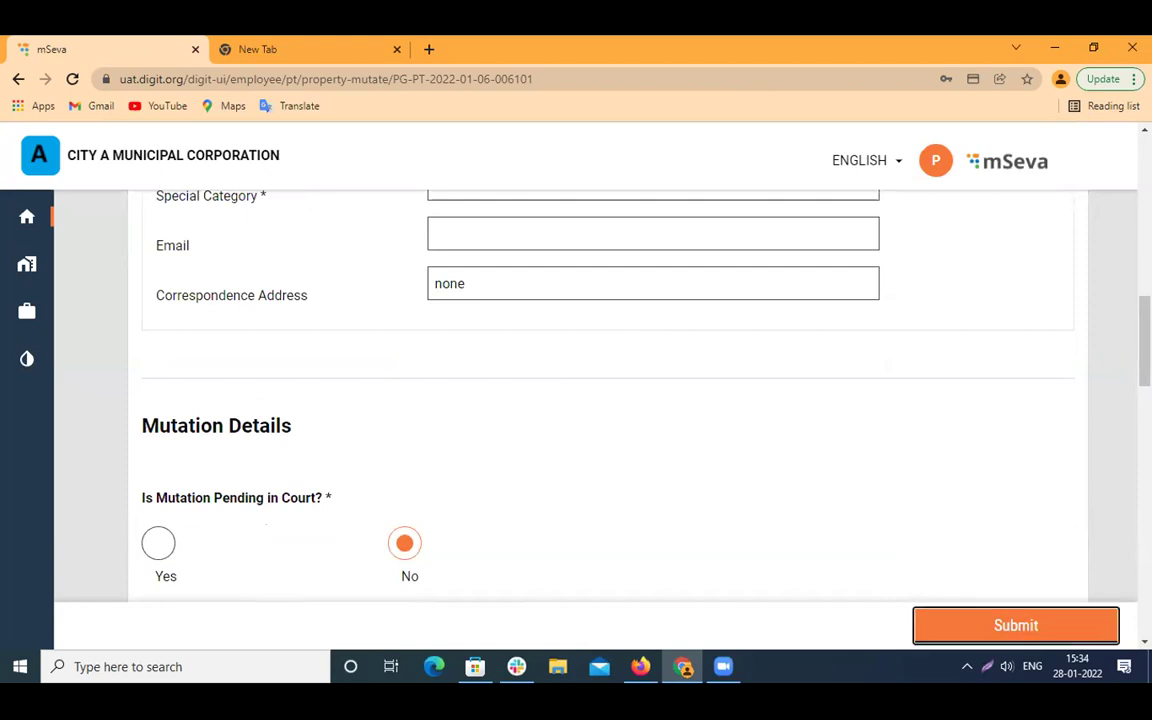
{"action": "scroll", "coordinate": [596, 395], "scroll_direction": "down", "scroll_amount": 3}
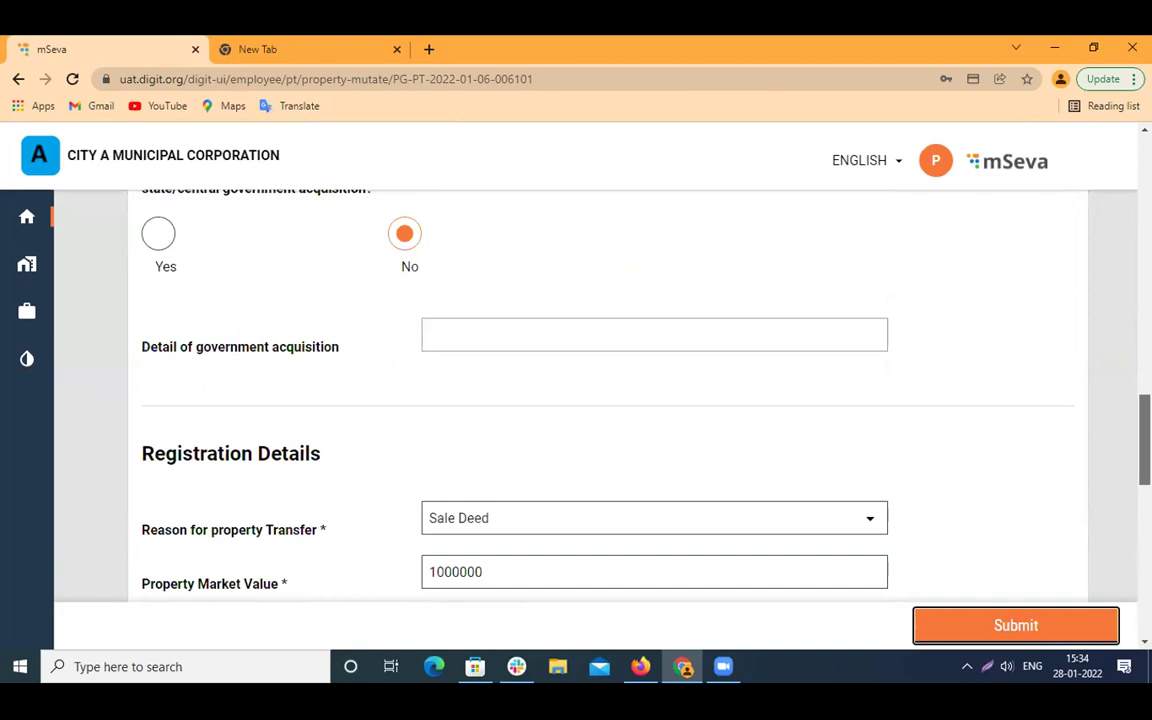
{"action": "scroll", "coordinate": [596, 395], "scroll_direction": "down", "scroll_amount": 8}
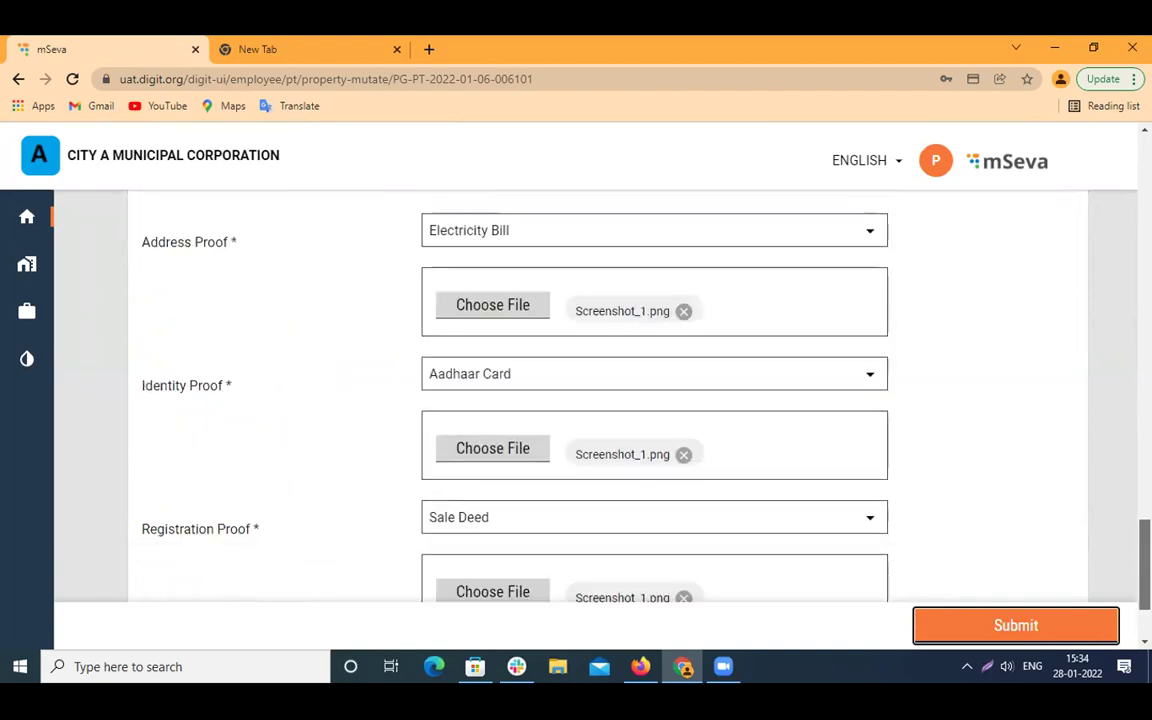
{"action": "scroll", "coordinate": [596, 395], "scroll_direction": "down", "scroll_amount": 2}
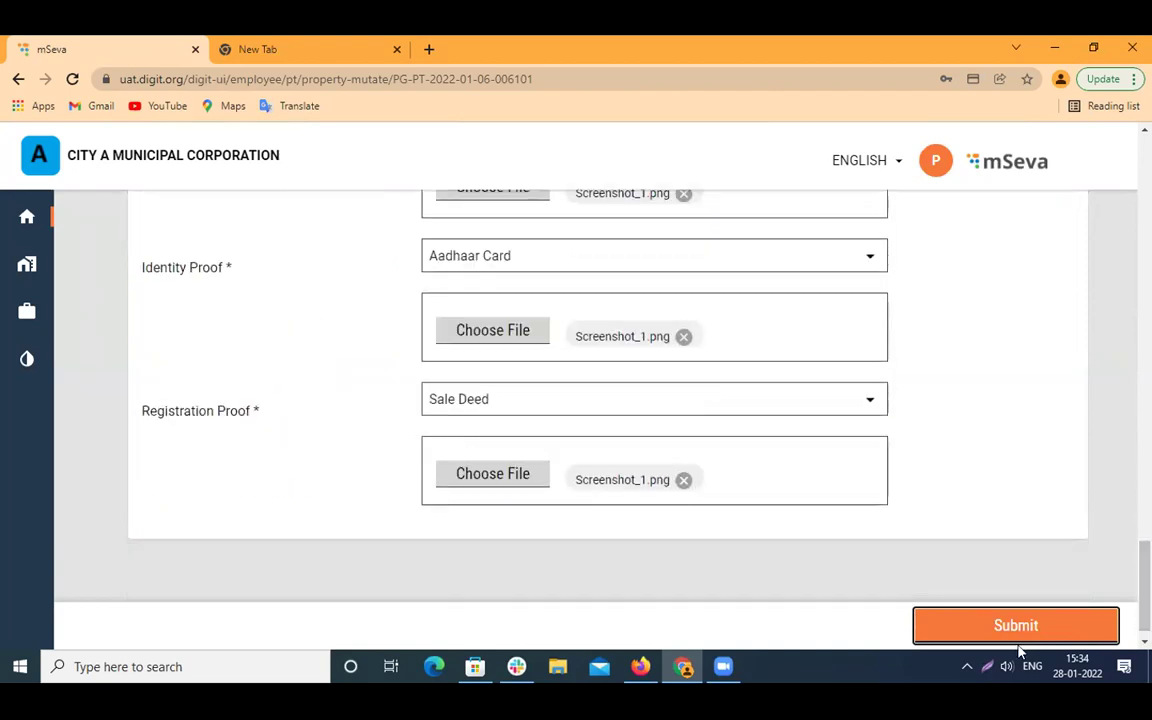
{"action": "left_click", "coordinate": [964, 668]}
{"action": "left_click", "coordinate": [964, 668]}
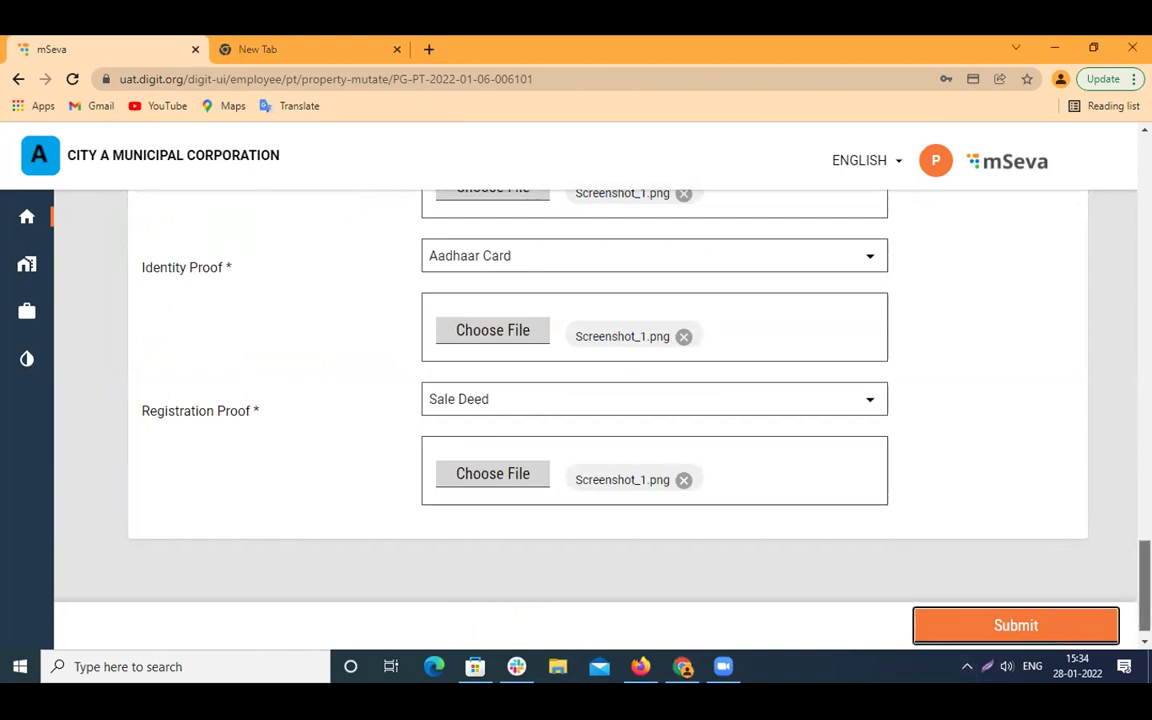
{"action": "scroll", "coordinate": [596, 395], "scroll_direction": "up", "scroll_amount": 5}
{"action": "scroll", "coordinate": [596, 395], "scroll_direction": "up", "scroll_amount": 10}
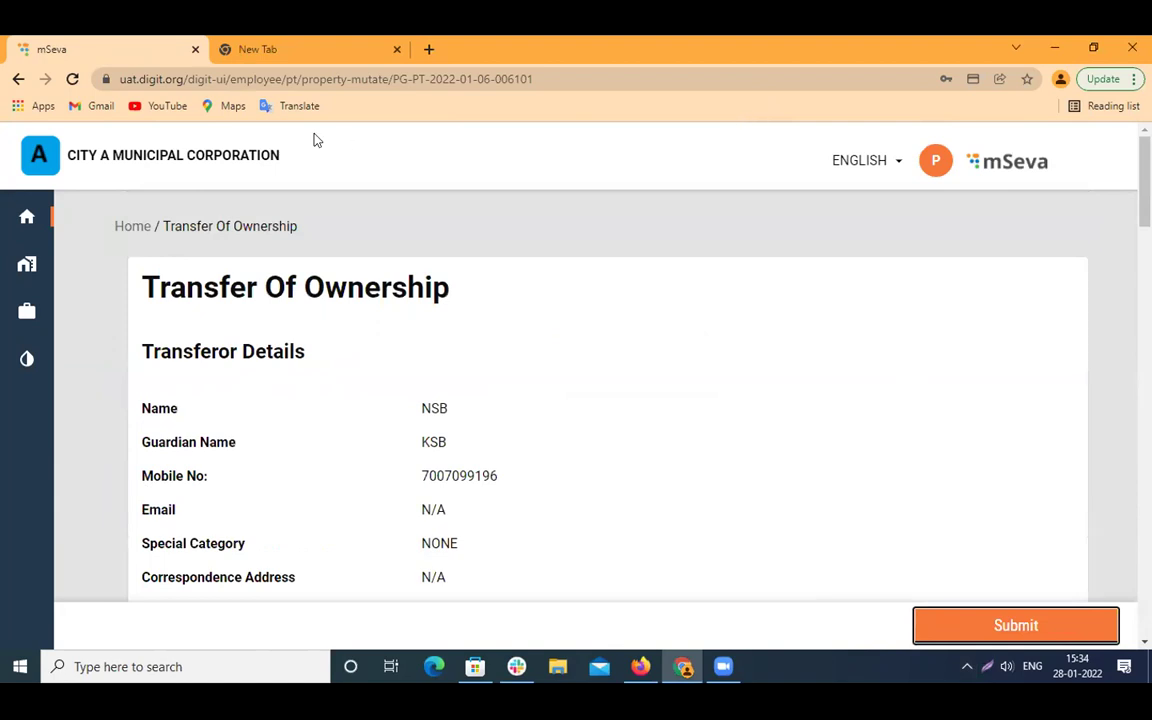
- Reload the Transfer of Ownership page in the browser
{"action": "left_click", "coordinate": [73, 80]}
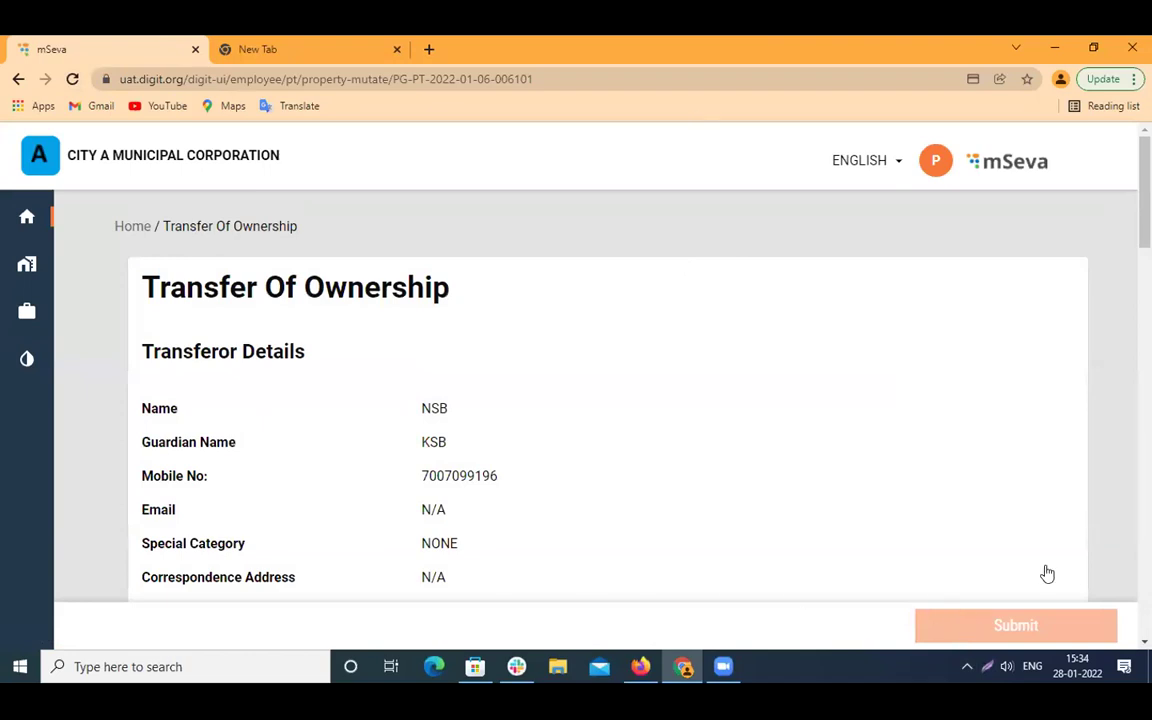
{"action": "scroll", "coordinate": [1091, 545], "scroll_direction": "down", "scroll_amount": 5}
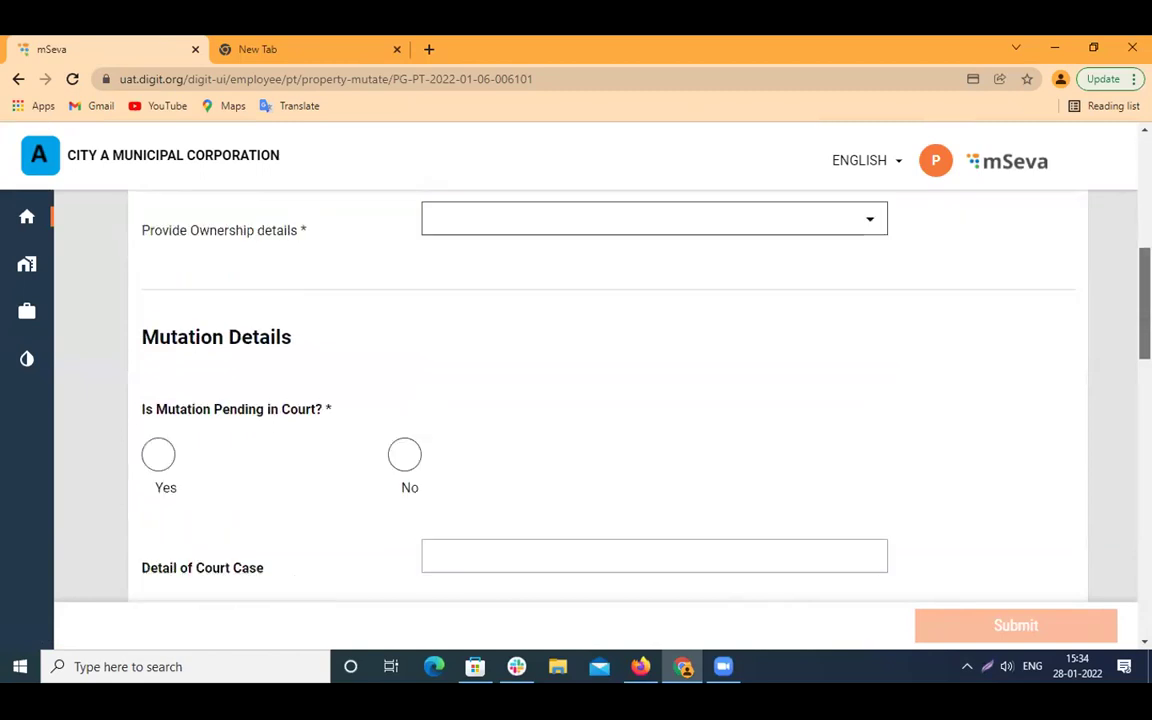
{"action": "scroll", "coordinate": [600, 400], "scroll_direction": "up", "scroll_amount": 2}
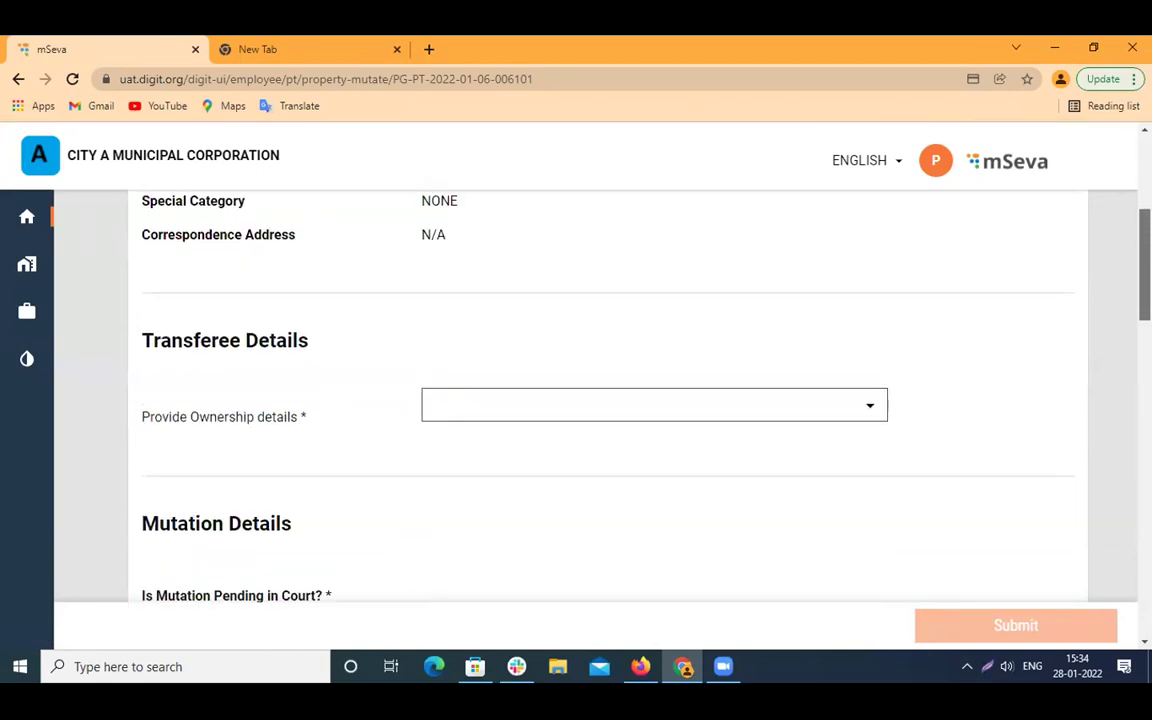
{"action": "scroll", "coordinate": [859, 507], "scroll_direction": "up", "scroll_amount": 1}
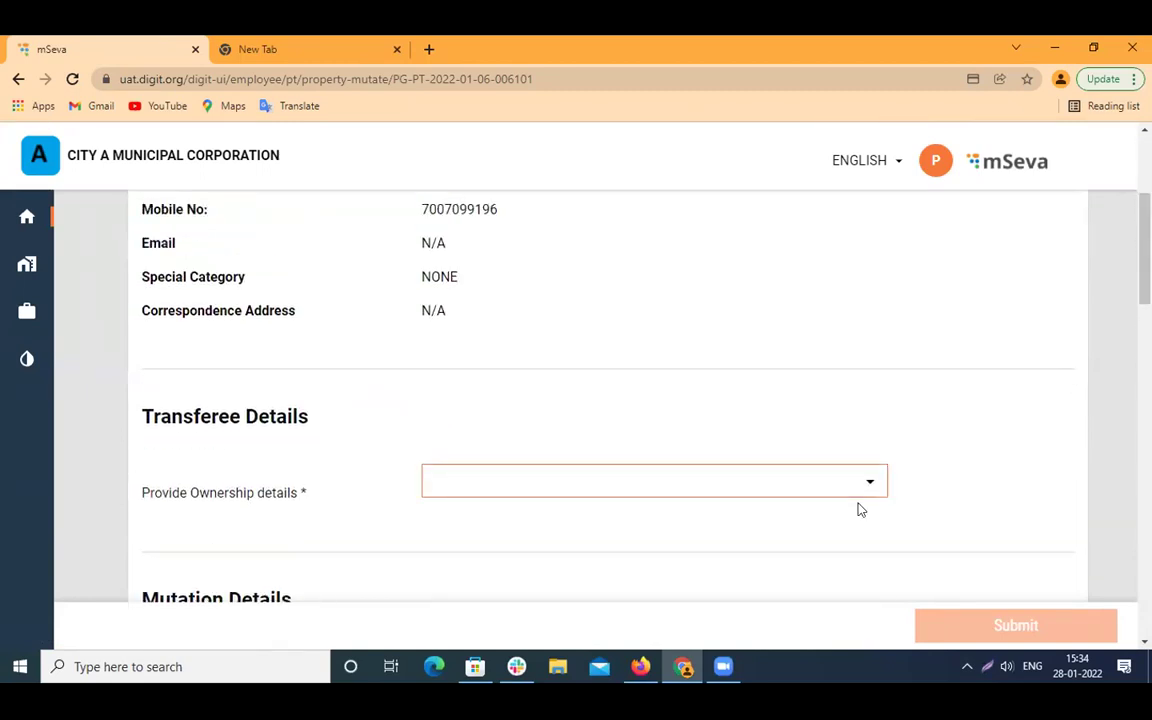
- Open the transferee ownership type dropdown, close it without choosing, and scroll the blank form
{"action": "left_click", "coordinate": [872, 486]}
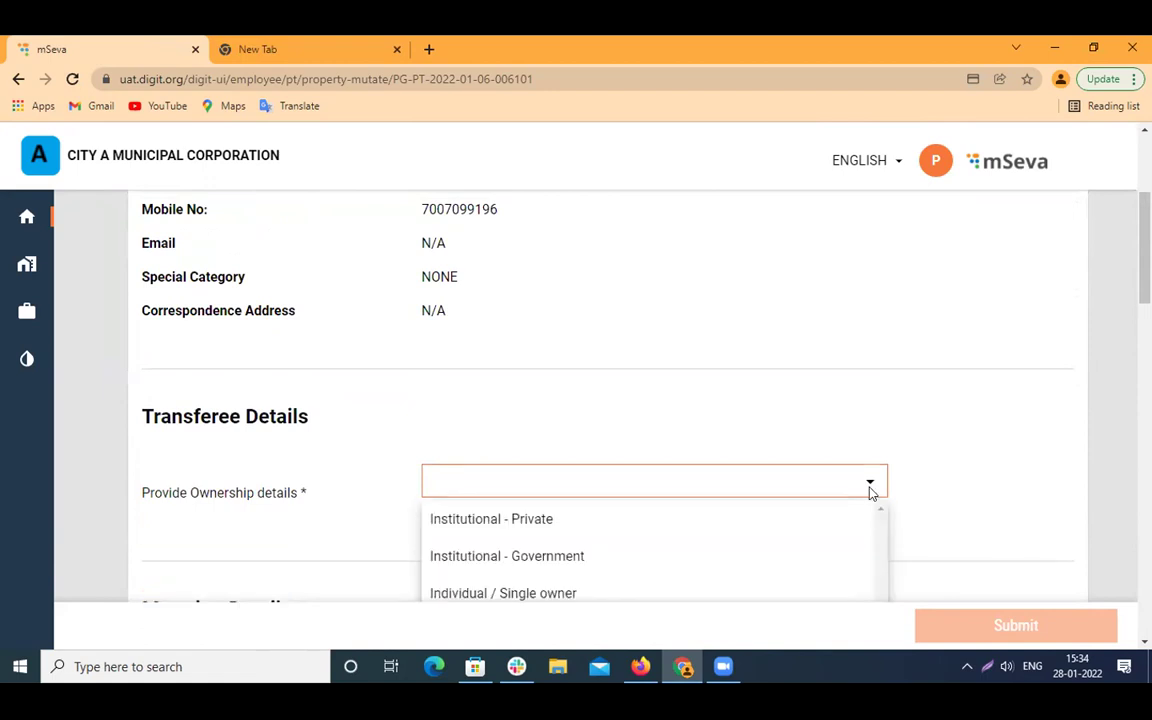
{"action": "left_click", "coordinate": [1005, 475]}
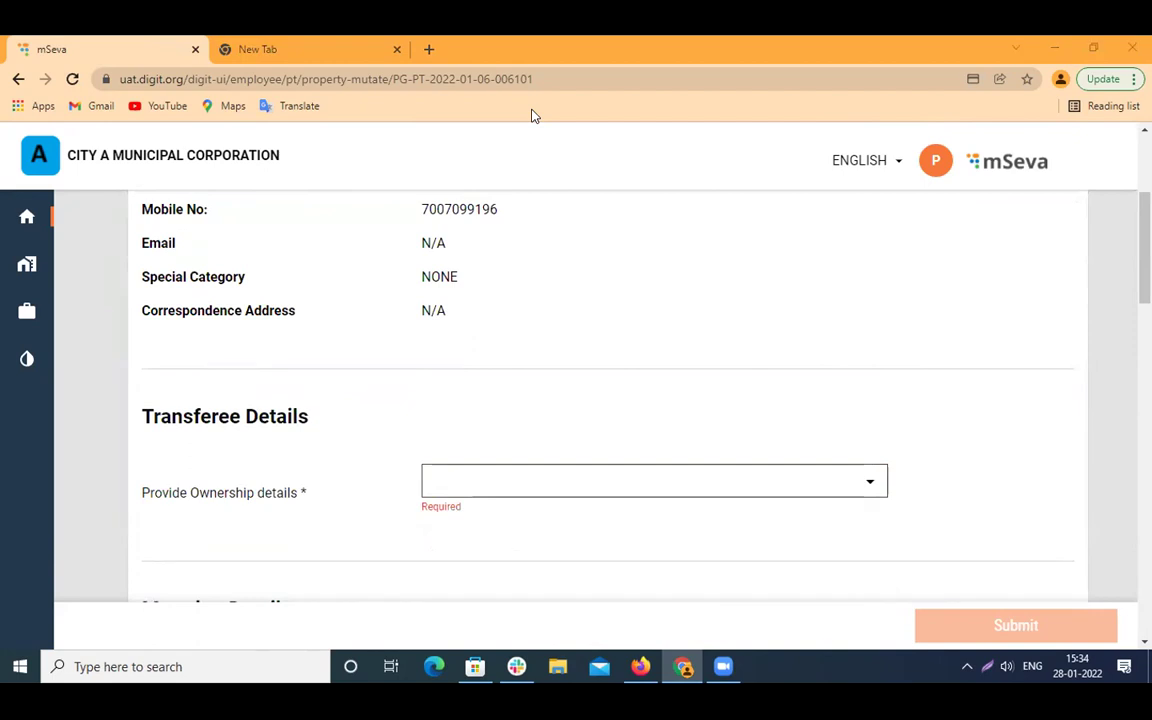
{"action": "left_click", "coordinate": [932, 459]}
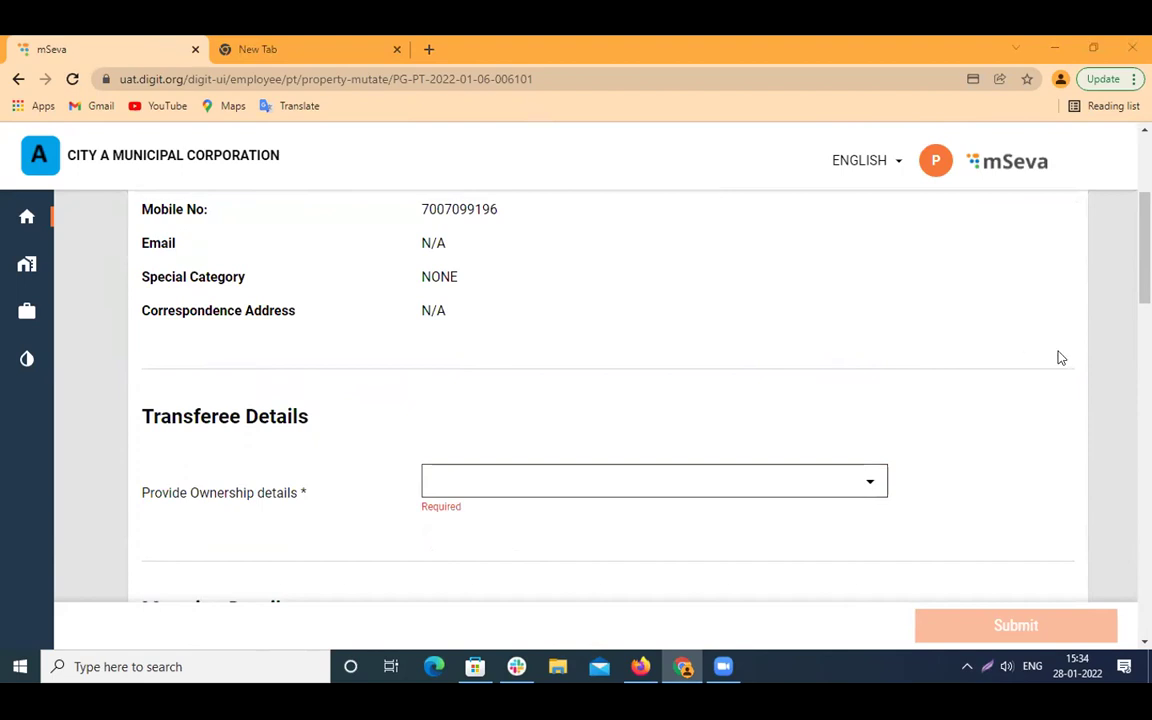
{"action": "scroll", "coordinate": [580, 400], "scroll_direction": "down", "scroll_amount": 5}
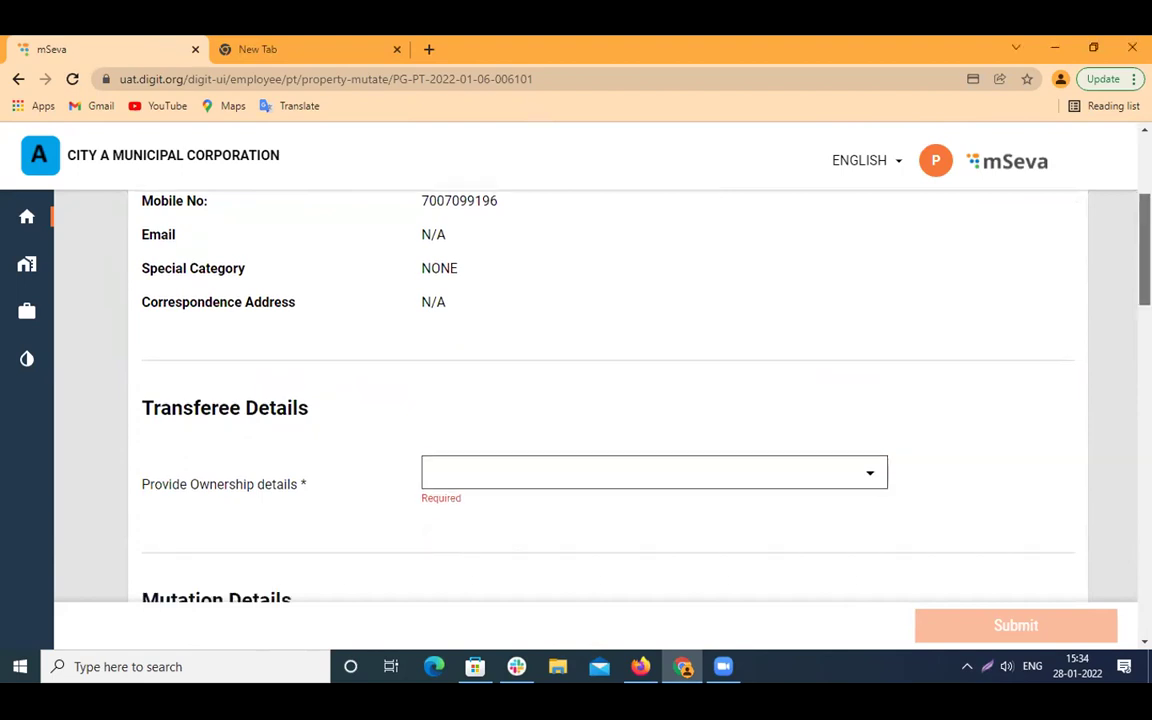
{"action": "scroll", "coordinate": [580, 400], "scroll_direction": "down", "scroll_amount": 1}
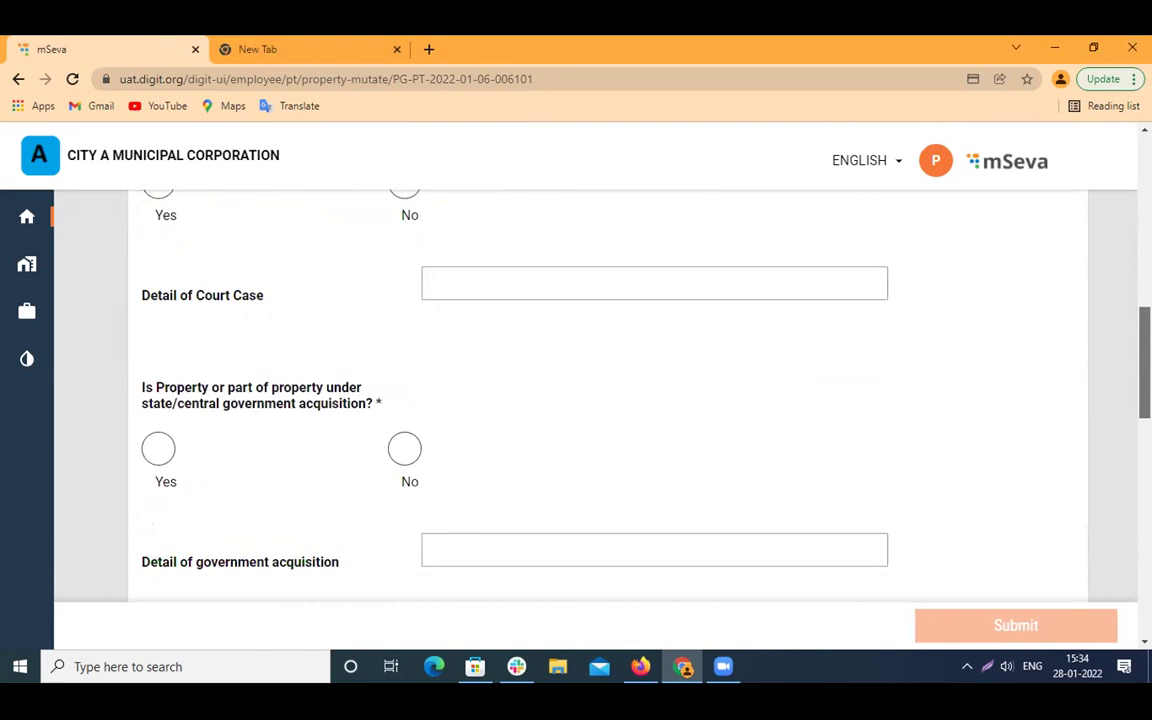
{"action": "scroll", "coordinate": [580, 400], "scroll_direction": "down", "scroll_amount": 6}
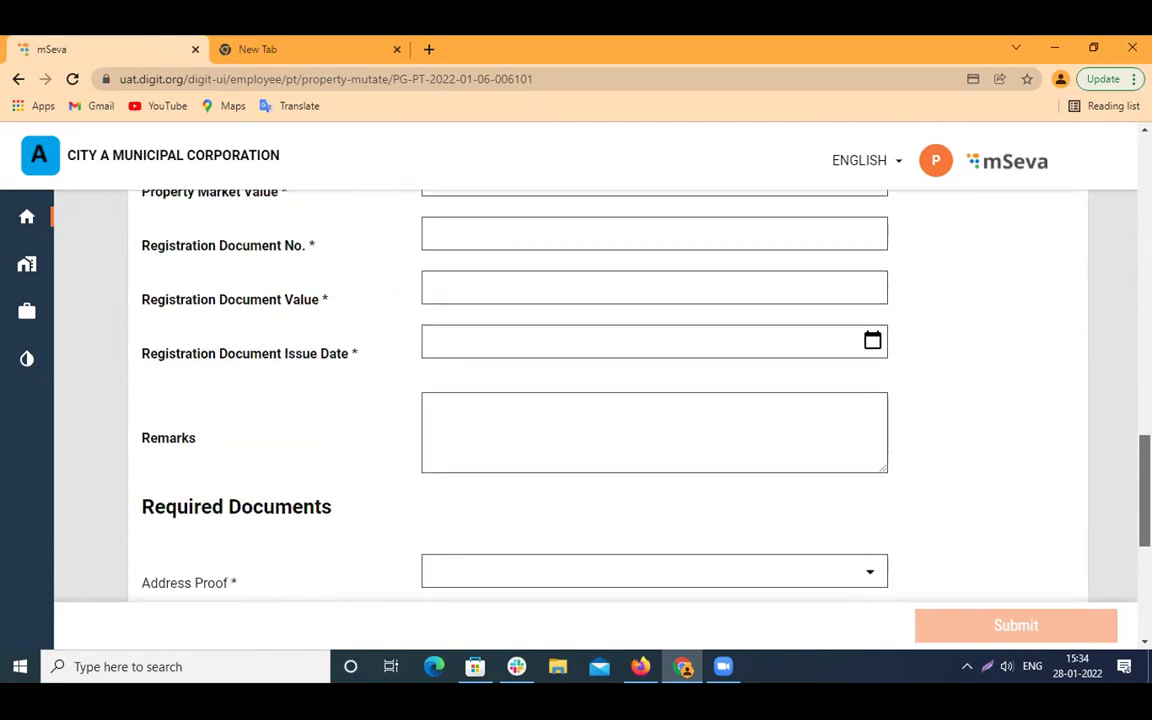
{"action": "scroll", "coordinate": [580, 400], "scroll_direction": "down", "scroll_amount": 3}
{"action": "scroll", "coordinate": [580, 400], "scroll_direction": "up", "scroll_amount": 10}
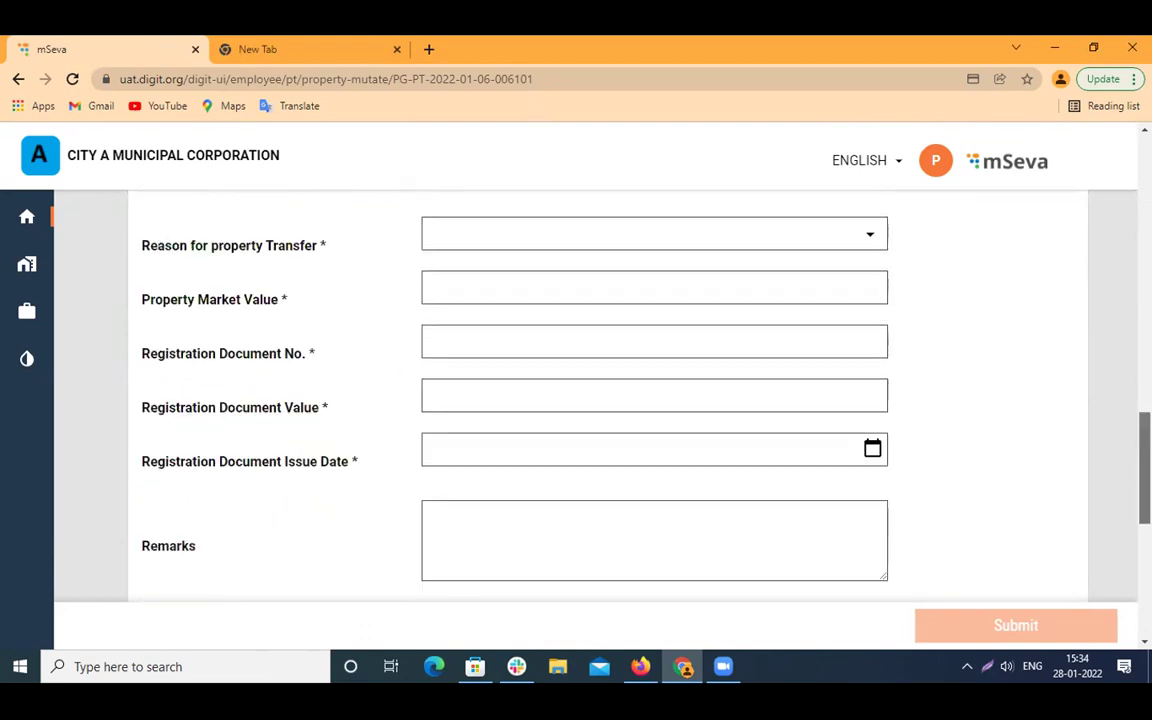
- Choose Individual / Single owner as ownership type and re-enter the owner's full name
{"action": "scroll", "coordinate": [869, 504], "scroll_direction": "up", "scroll_amount": 3}
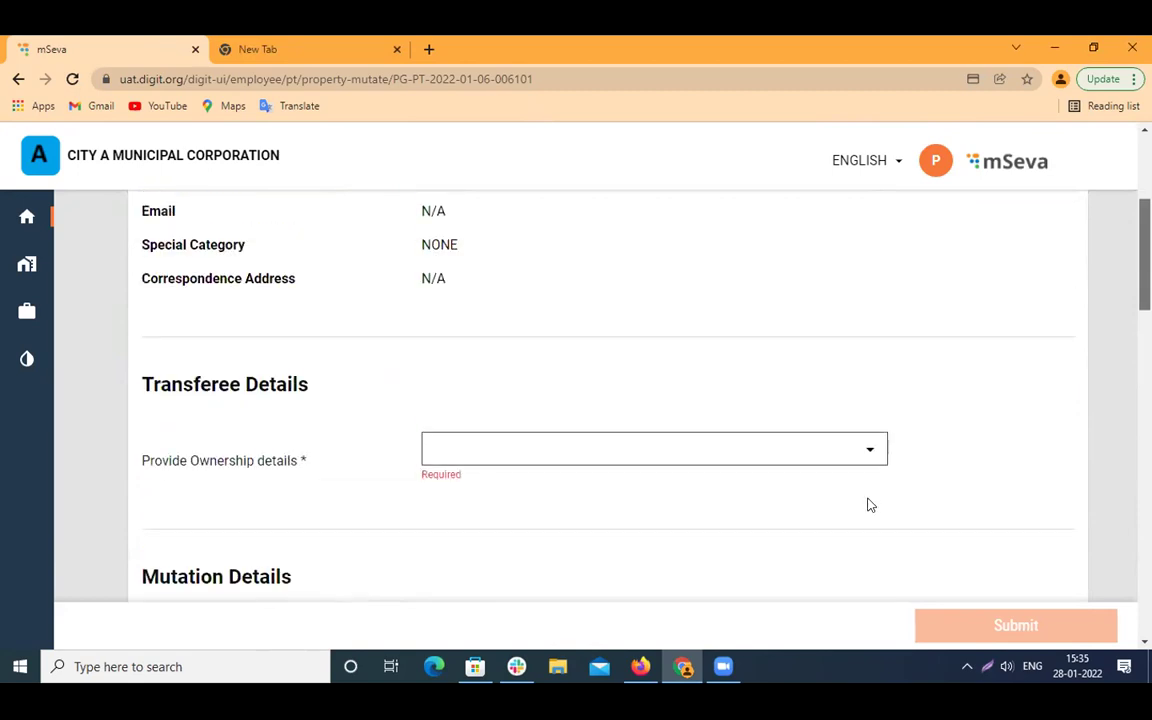
{"action": "left_click", "coordinate": [869, 497]}
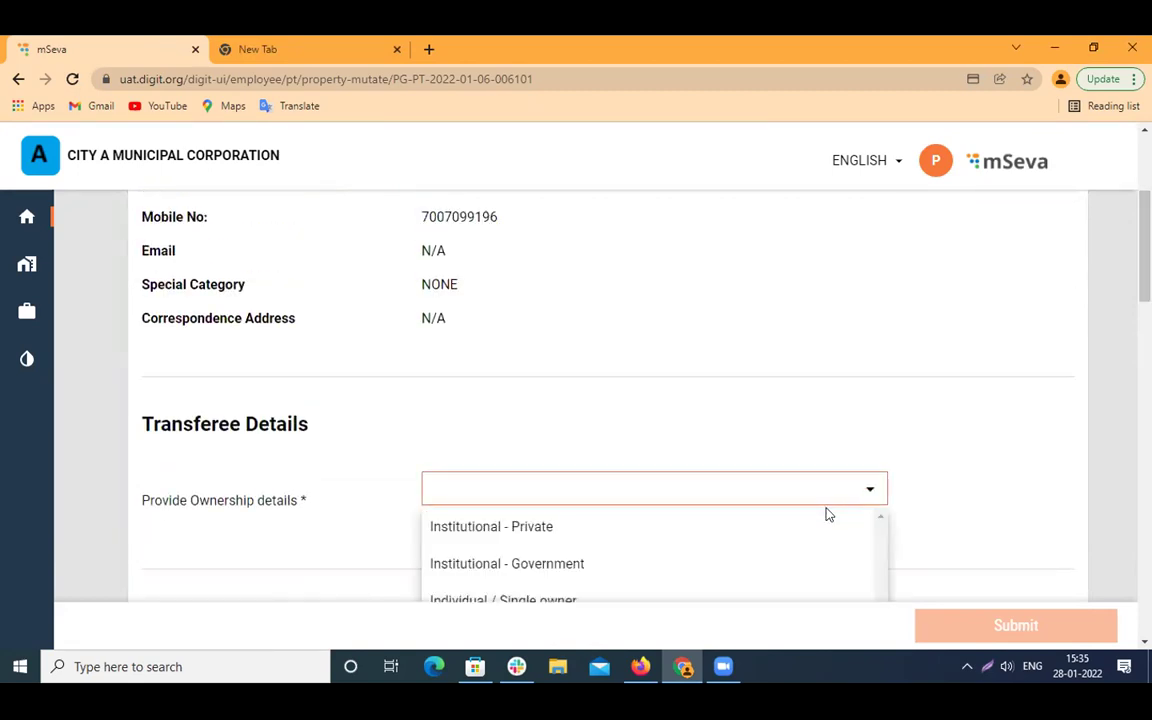
{"action": "left_click", "coordinate": [872, 288]}
{"action": "scroll", "coordinate": [872, 288], "scroll_direction": "down", "scroll_amount": 2}
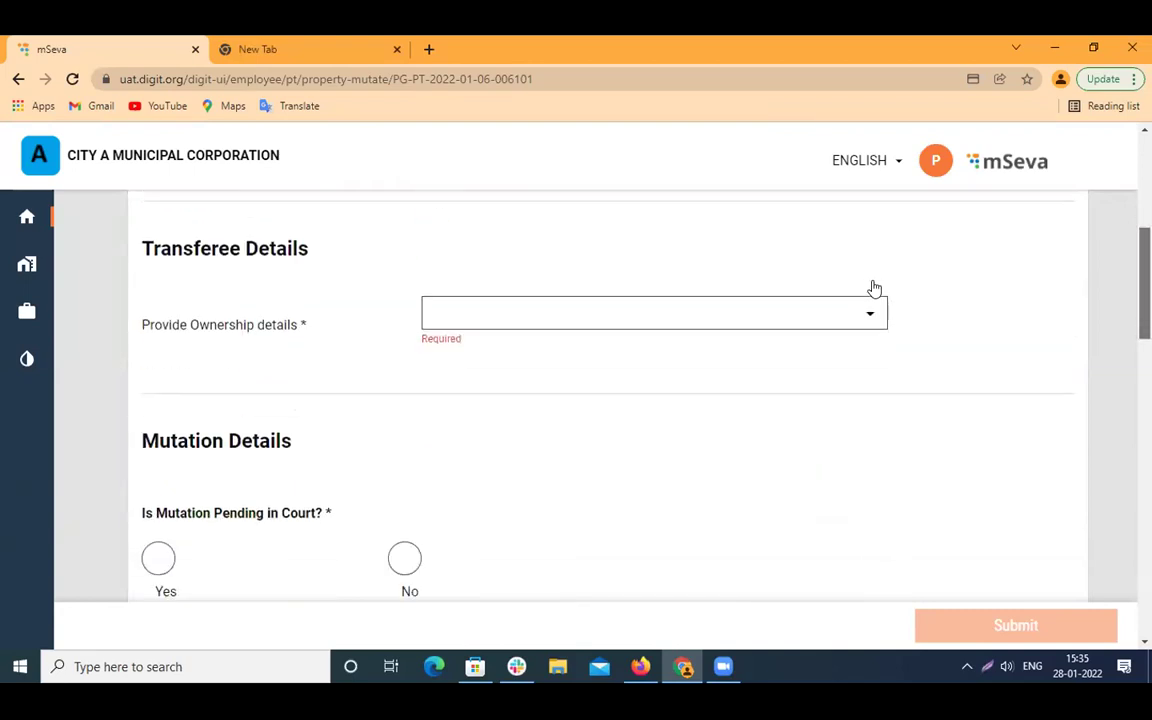
{"action": "left_click", "coordinate": [646, 283]}
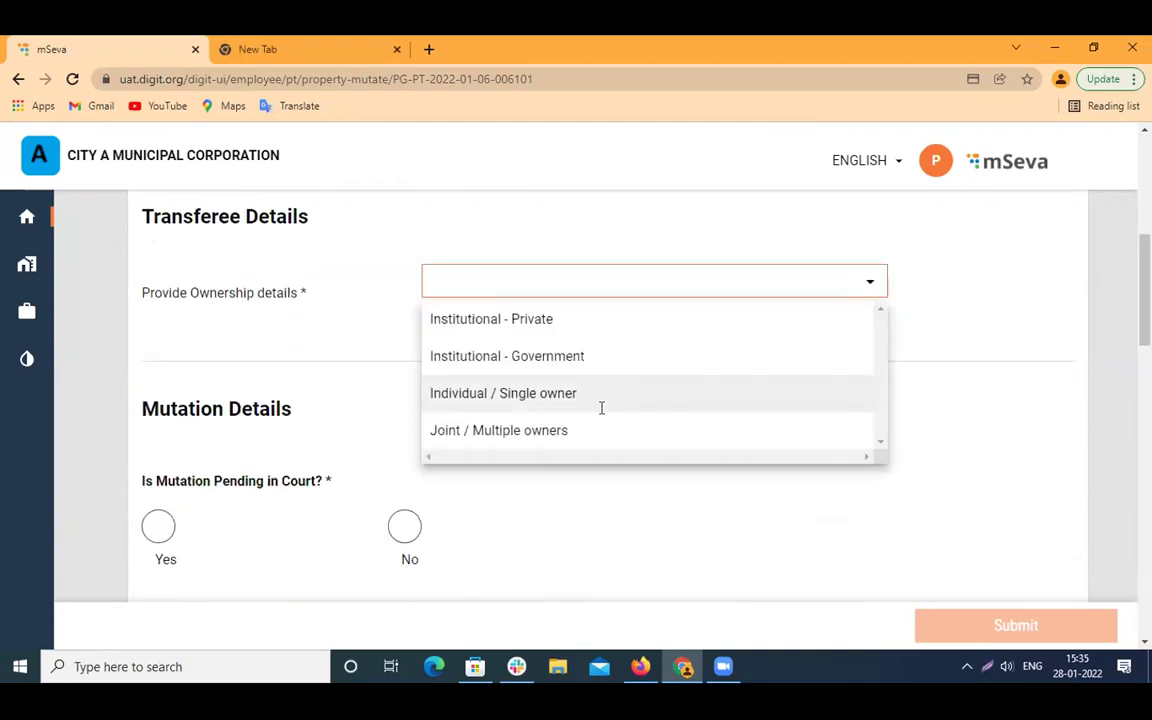
{"action": "left_click", "coordinate": [599, 400]}
{"action": "left_click", "coordinate": [604, 401]}
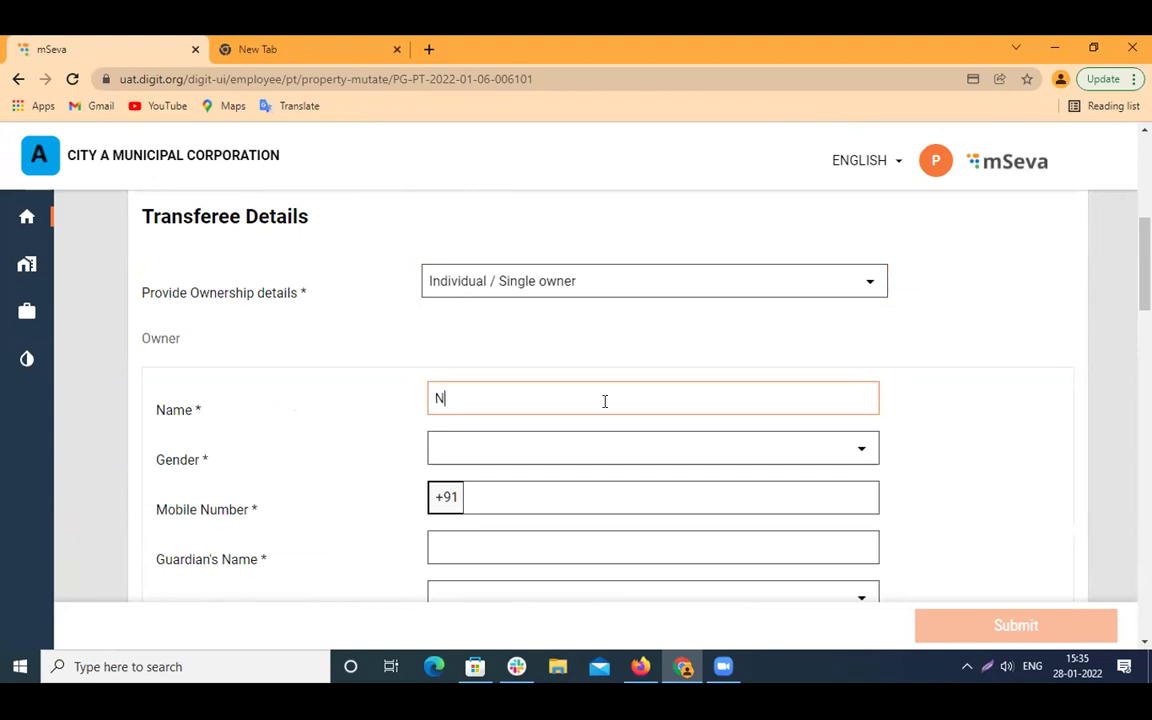
{"action": "left_click", "coordinate": [922, 457]}
- Set gender to Male, enter the mobile number and guardian's name, and pick Father relationship
{"action": "scroll", "coordinate": [922, 457], "scroll_direction": "down", "scroll_amount": 2}
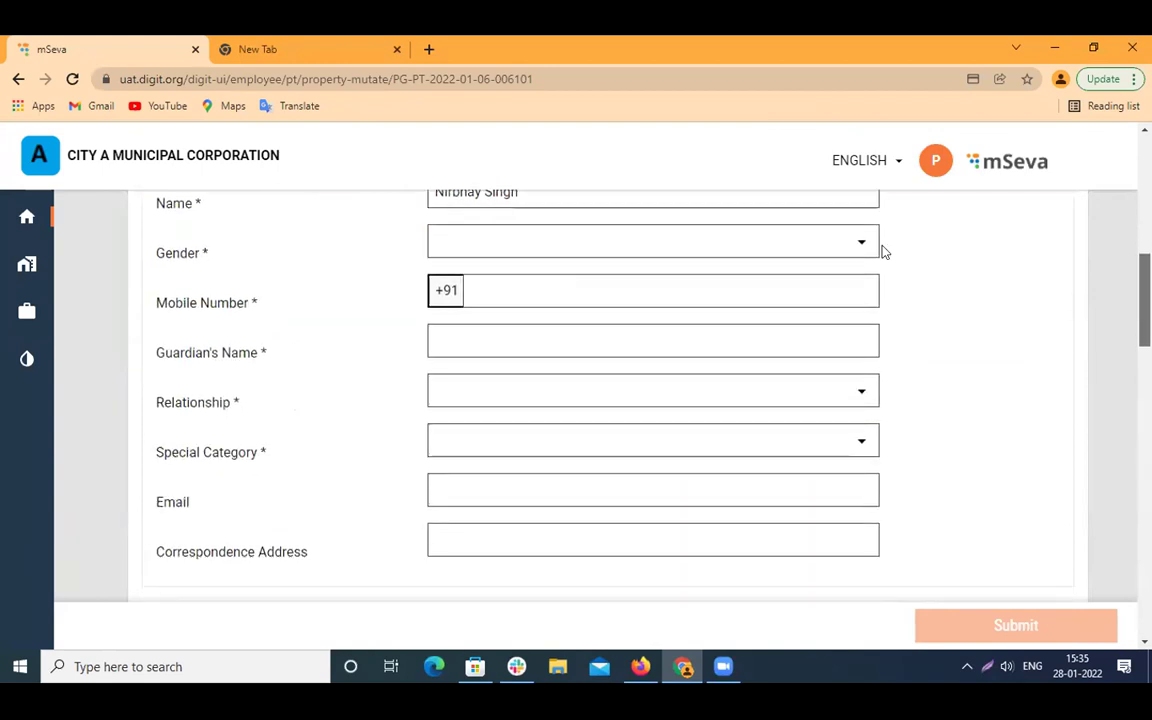
{"action": "left_click", "coordinate": [859, 242]}
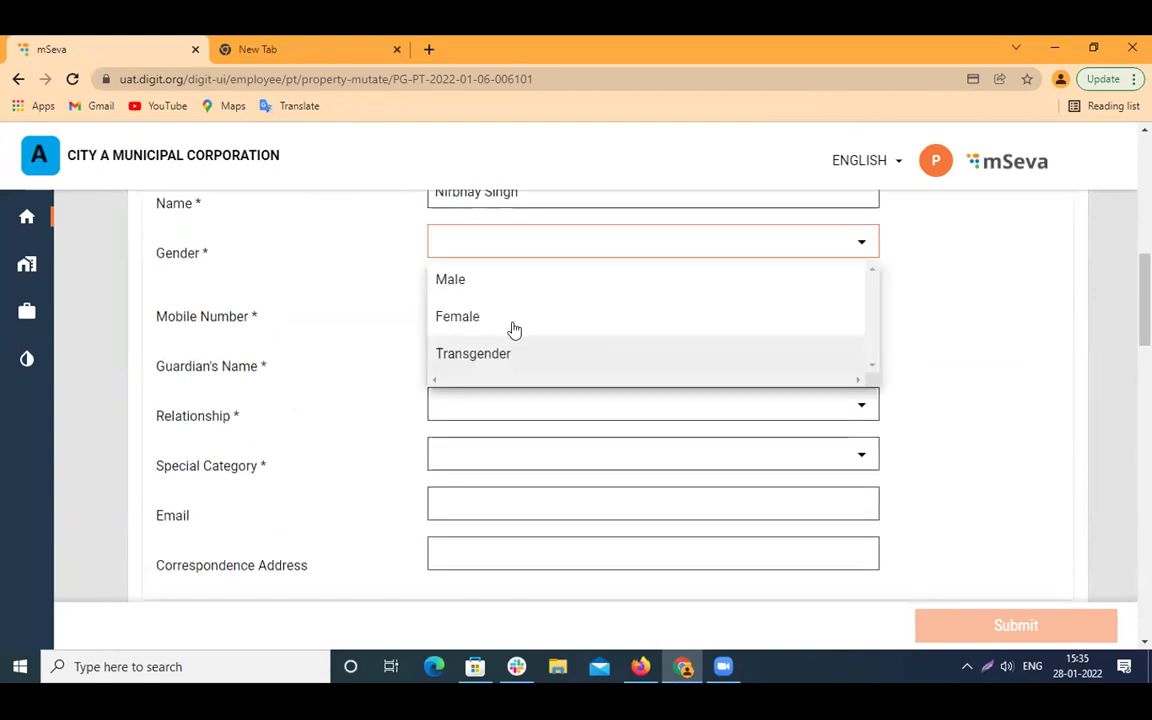
{"action": "left_click", "coordinate": [500, 280]}
{"action": "left_click", "coordinate": [522, 291]}
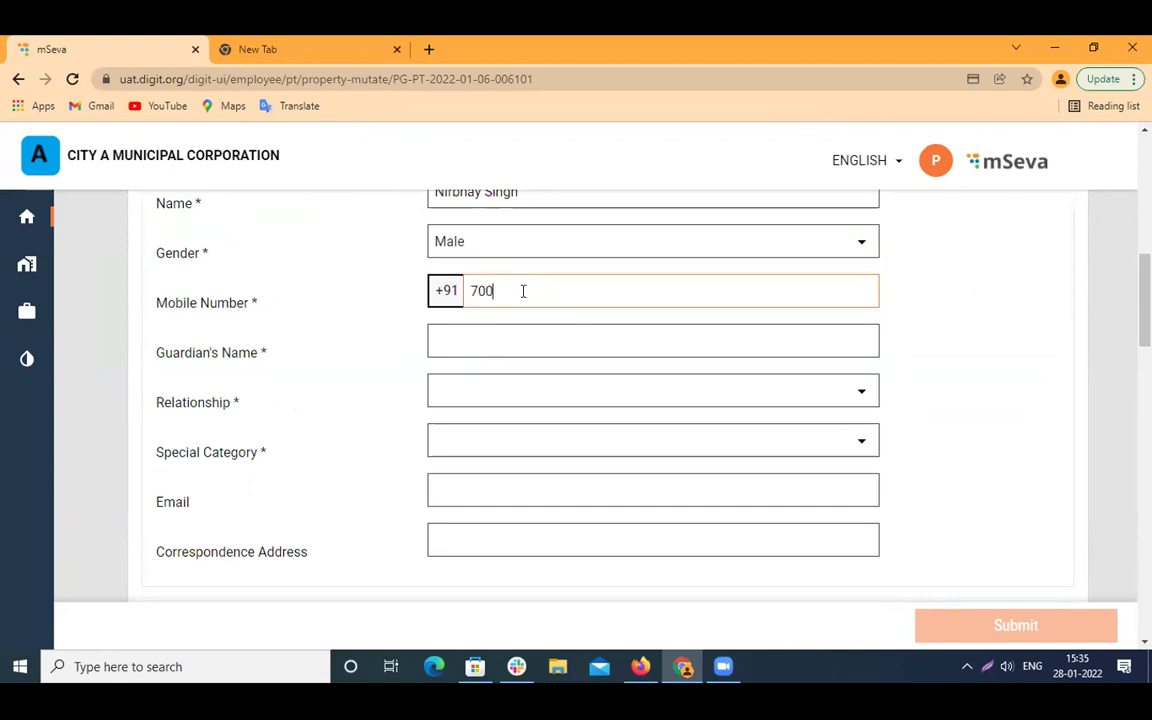
{"action": "left_click", "coordinate": [514, 336]}
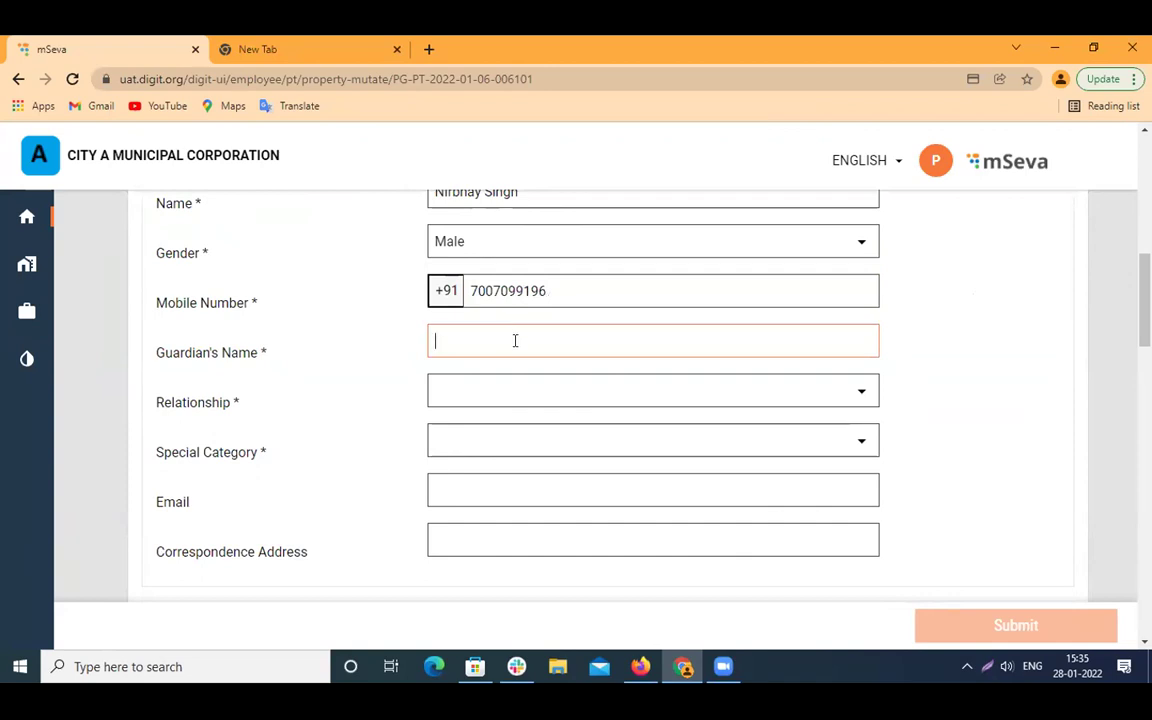
{"action": "type", "text": "KS"}
{"action": "left_click", "coordinate": [530, 385]}
{"action": "left_click", "coordinate": [530, 385]}
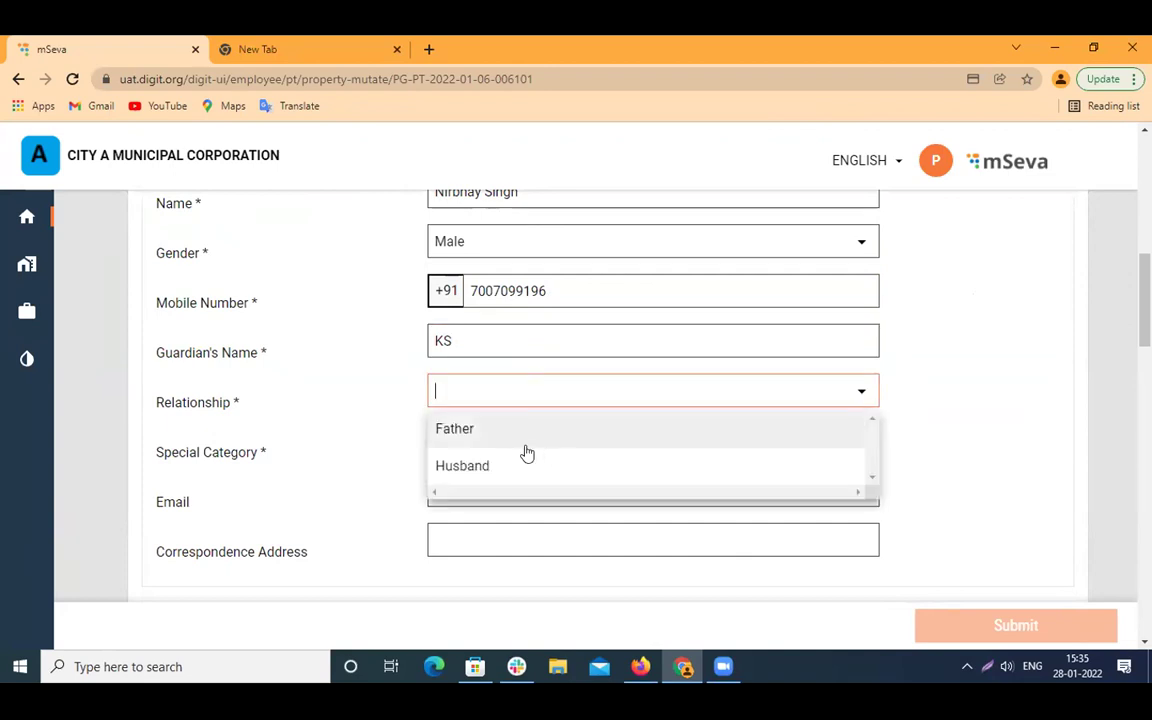
{"action": "left_click", "coordinate": [526, 444]}
{"action": "left_click", "coordinate": [543, 442]}
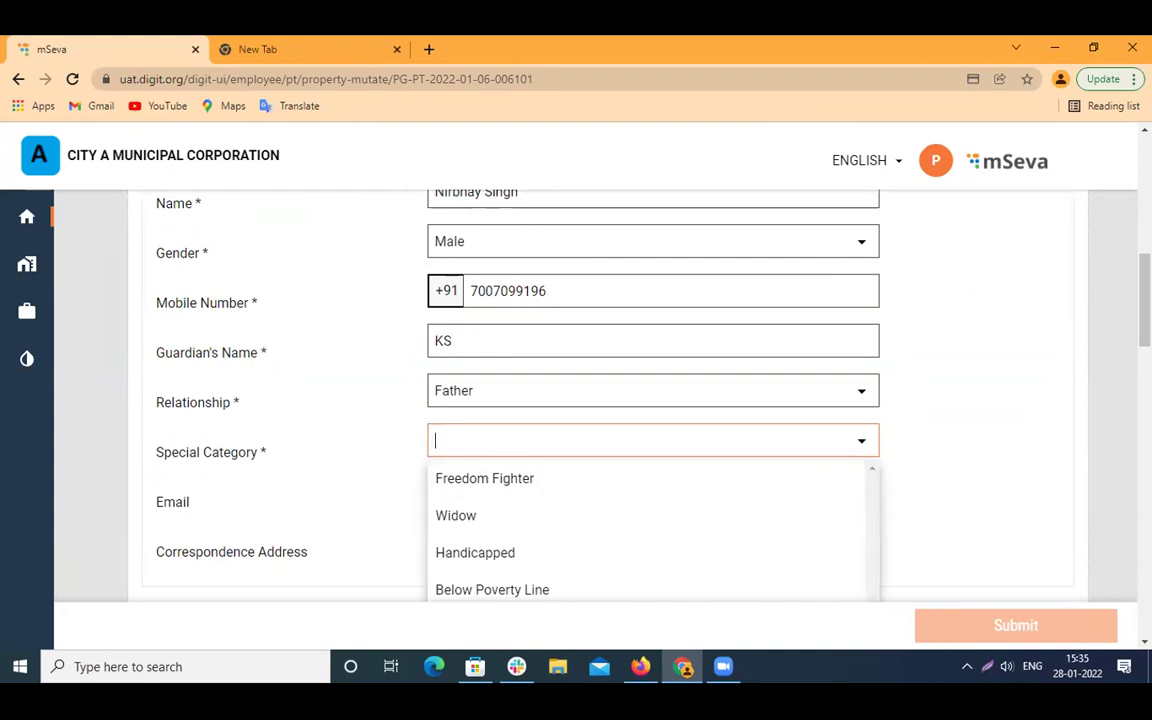
{"action": "scroll", "coordinate": [650, 400], "scroll_direction": "down", "scroll_amount": 2}
- Answer No to both mutation pending in court and government acquisition
{"action": "scroll", "coordinate": [653, 272], "scroll_direction": "down", "scroll_amount": 3}
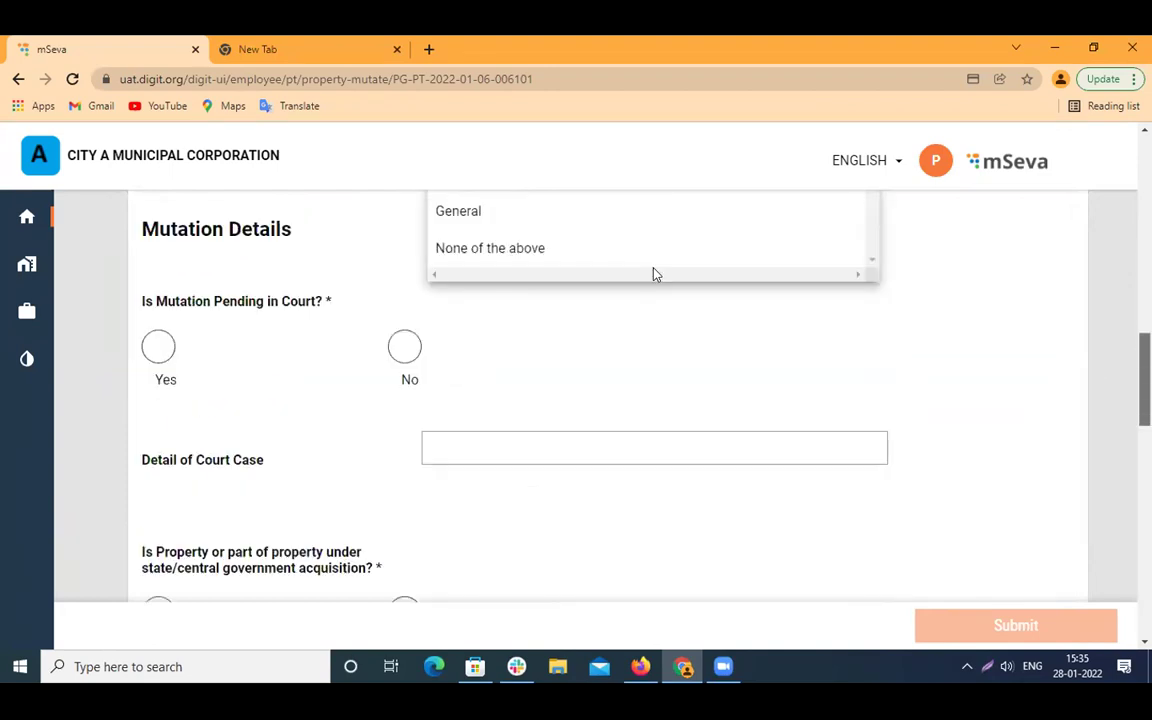
{"action": "left_click", "coordinate": [532, 278]}
{"action": "left_click", "coordinate": [406, 339]}
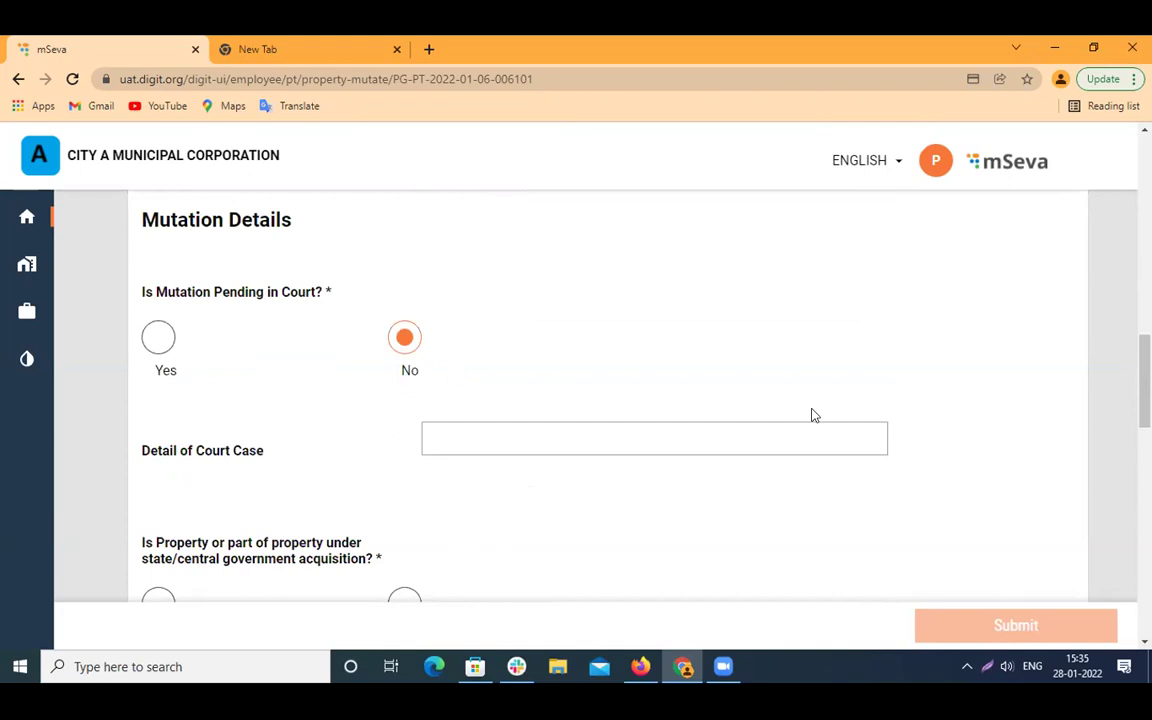
{"action": "scroll", "coordinate": [600, 400], "scroll_direction": "up", "scroll_amount": 1}
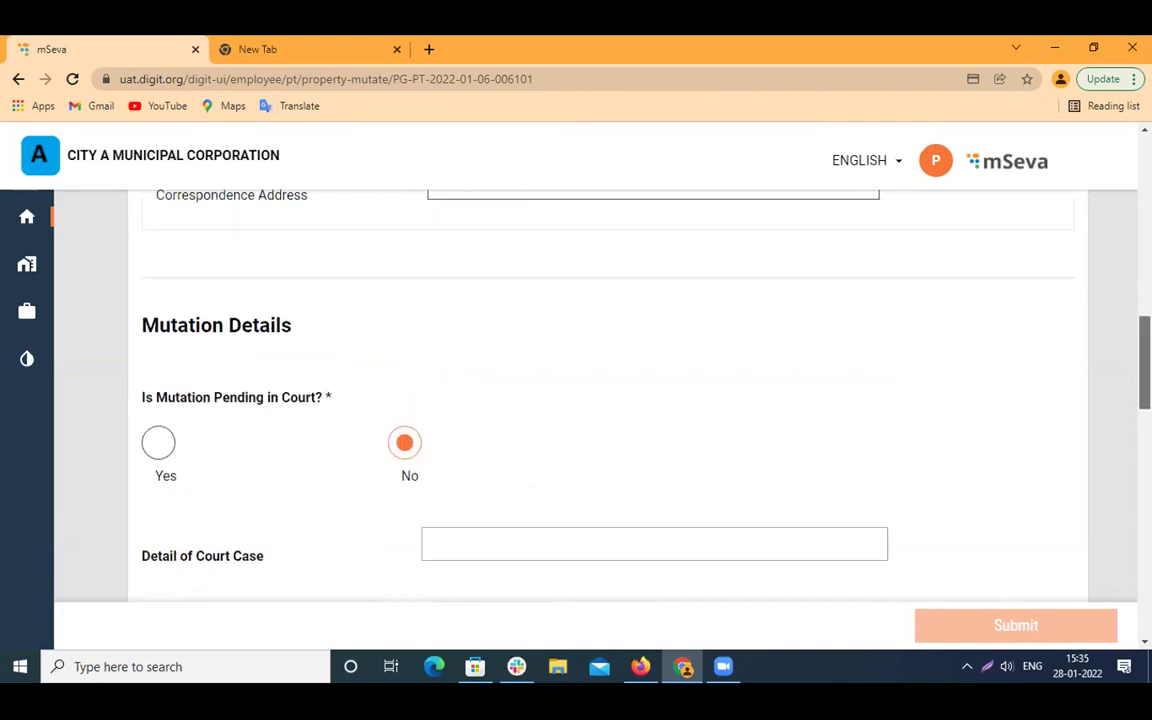
{"action": "scroll", "coordinate": [406, 346], "scroll_direction": "up", "scroll_amount": 1}
{"action": "scroll", "coordinate": [406, 346], "scroll_direction": "down", "scroll_amount": 2}
{"action": "scroll", "coordinate": [1078, 519], "scroll_direction": "down", "scroll_amount": 1}
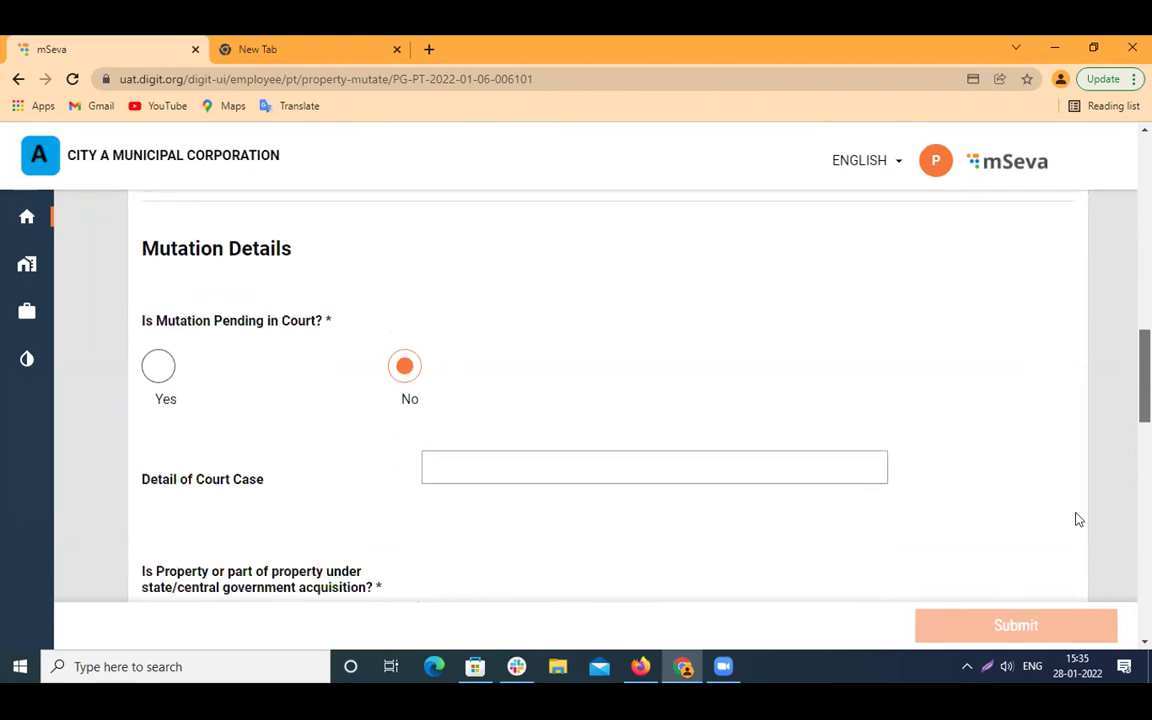
{"action": "scroll", "coordinate": [1078, 519], "scroll_direction": "down", "scroll_amount": 3}
{"action": "left_click", "coordinate": [404, 342]}
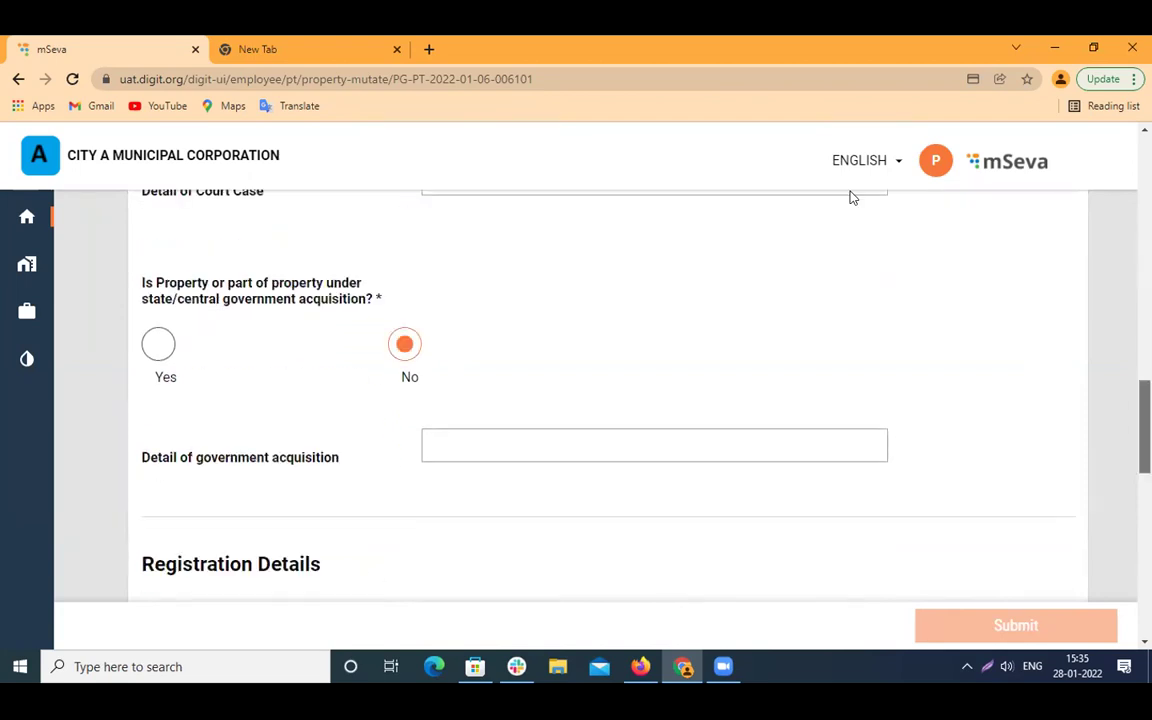
{"action": "scroll", "coordinate": [851, 195], "scroll_direction": "down", "scroll_amount": 2}
{"action": "scroll", "coordinate": [860, 207], "scroll_direction": "down", "scroll_amount": 2}
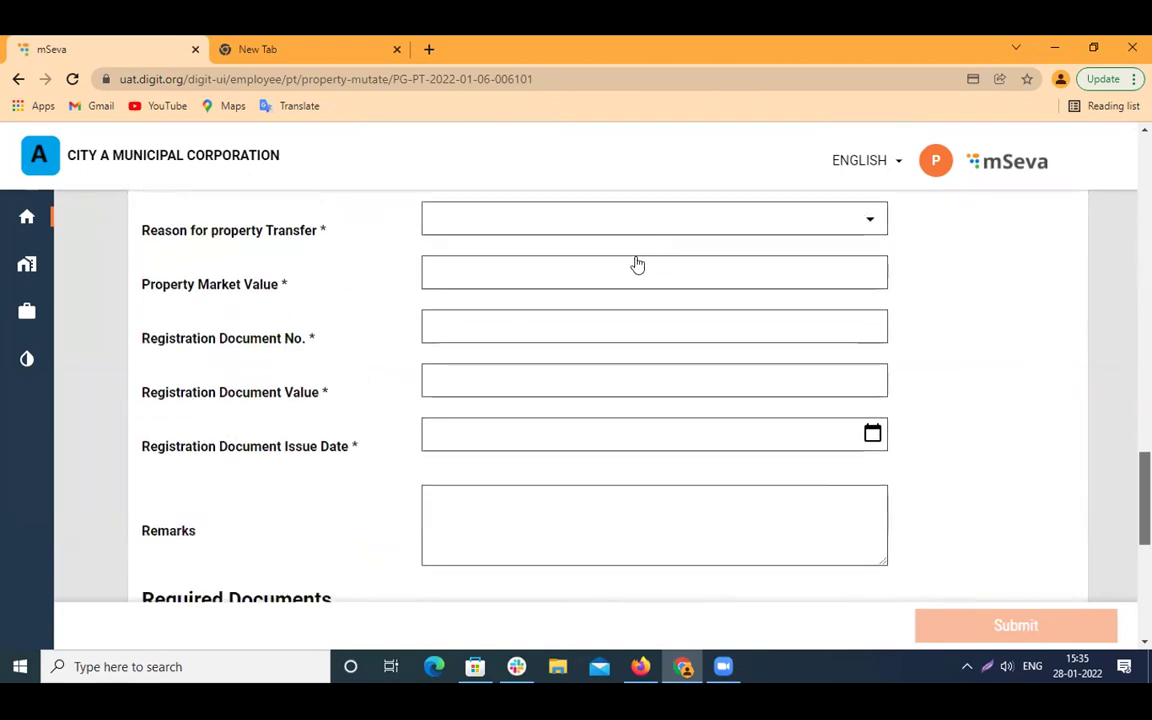
- Fill registration details: Sale Deed, market value 100000, document no. 121, value 100000, issue date 1/1/2022
{"action": "left_click", "coordinate": [600, 219]}
{"action": "left_click", "coordinate": [563, 257]}
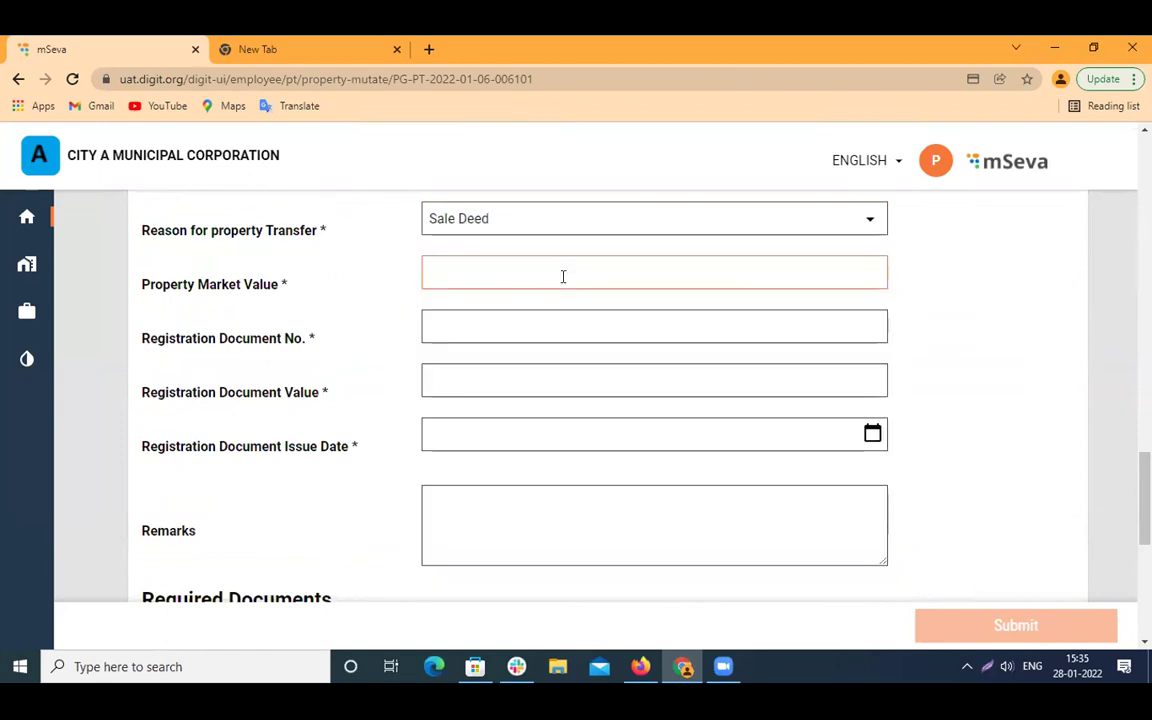
{"action": "type", "text": "100000"}
{"action": "left_click", "coordinate": [517, 329]}
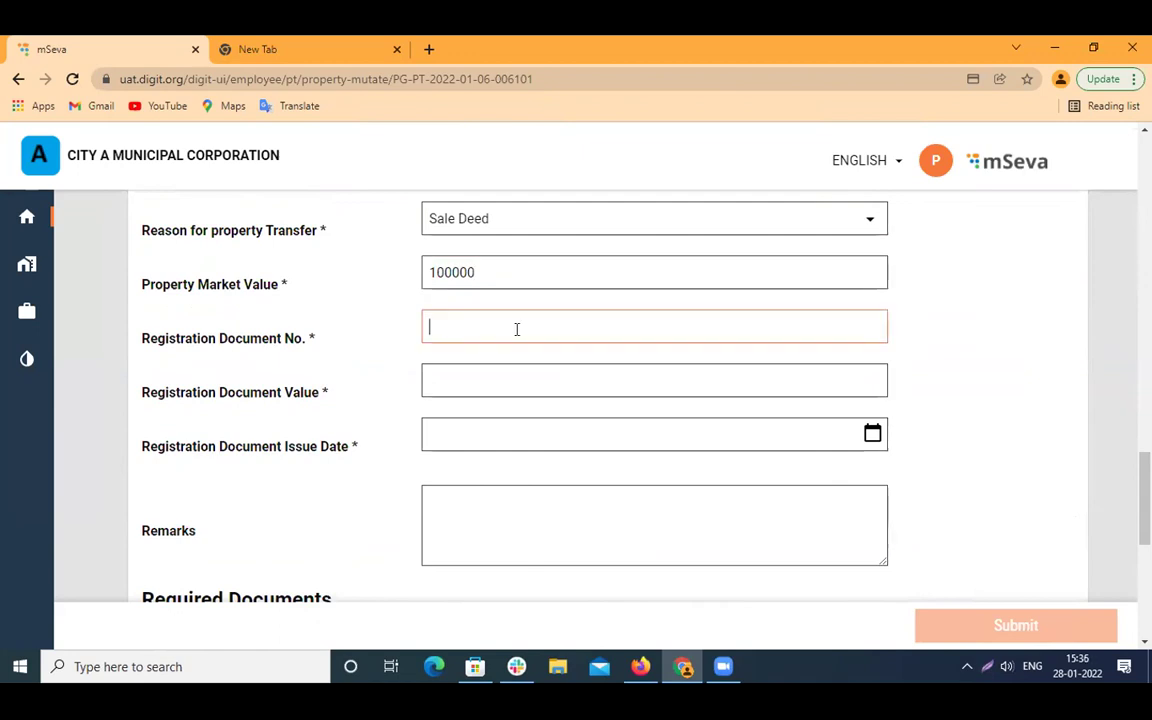
{"action": "type", "text": "121"}
{"action": "left_click", "coordinate": [500, 370]}
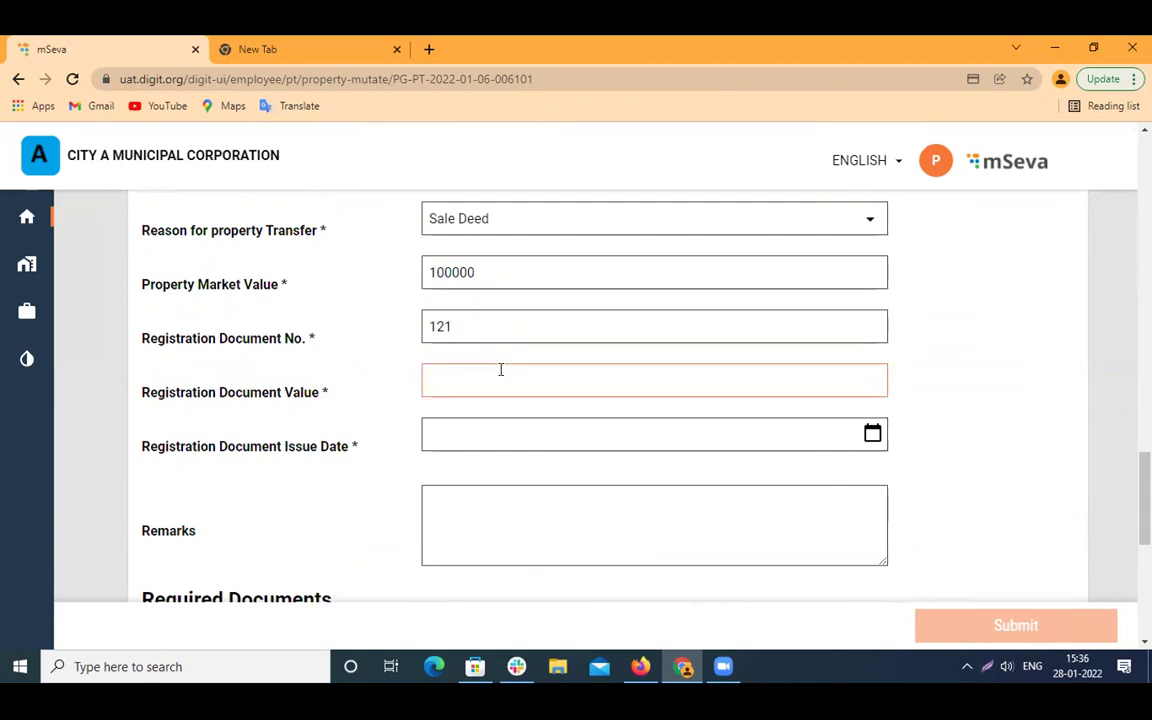
{"action": "type", "text": "100000"}
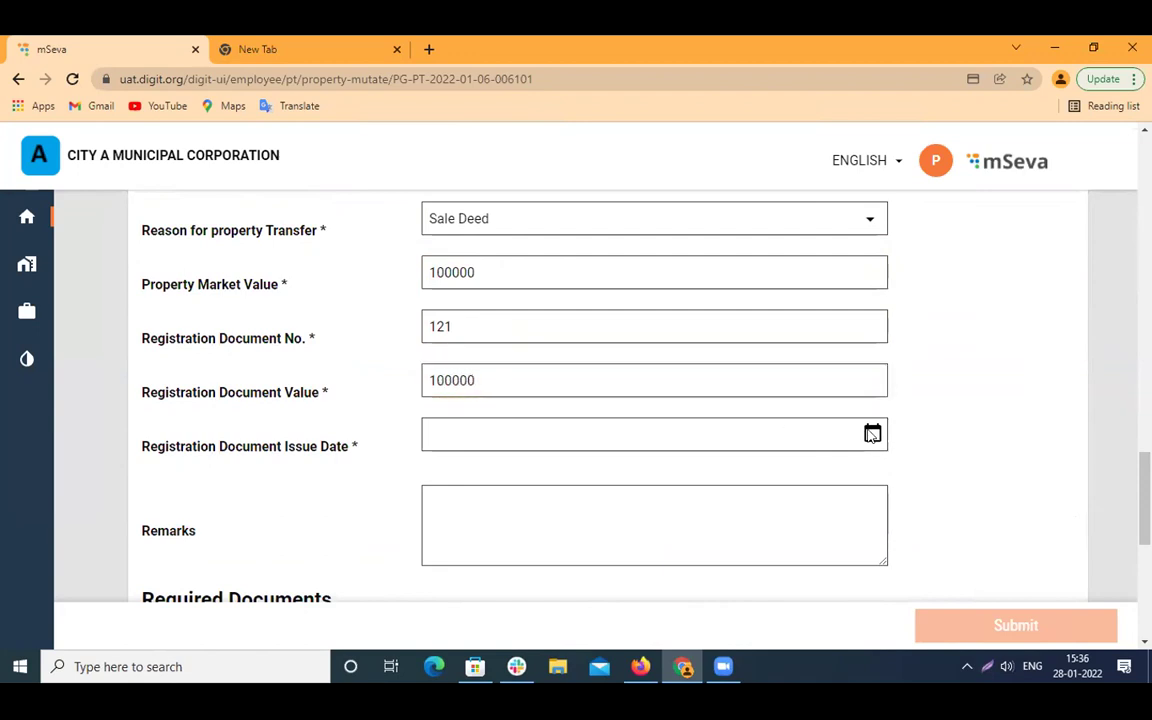
{"action": "left_click", "coordinate": [785, 428]}
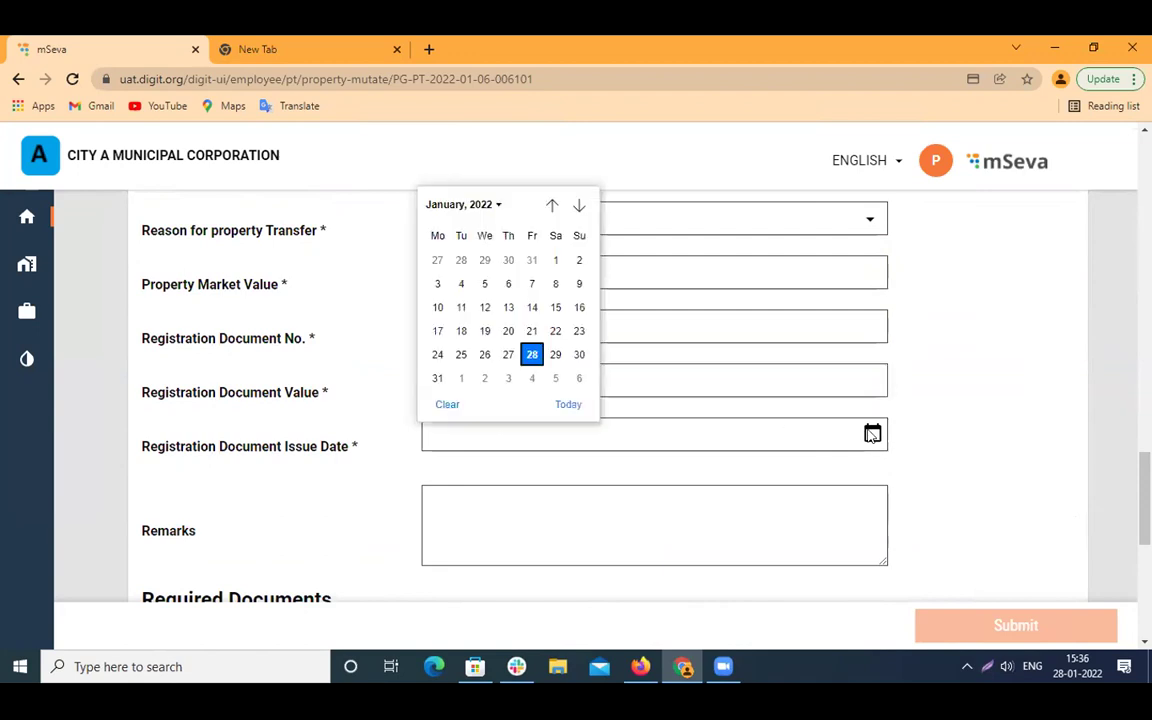
{"action": "left_click", "coordinate": [555, 260]}
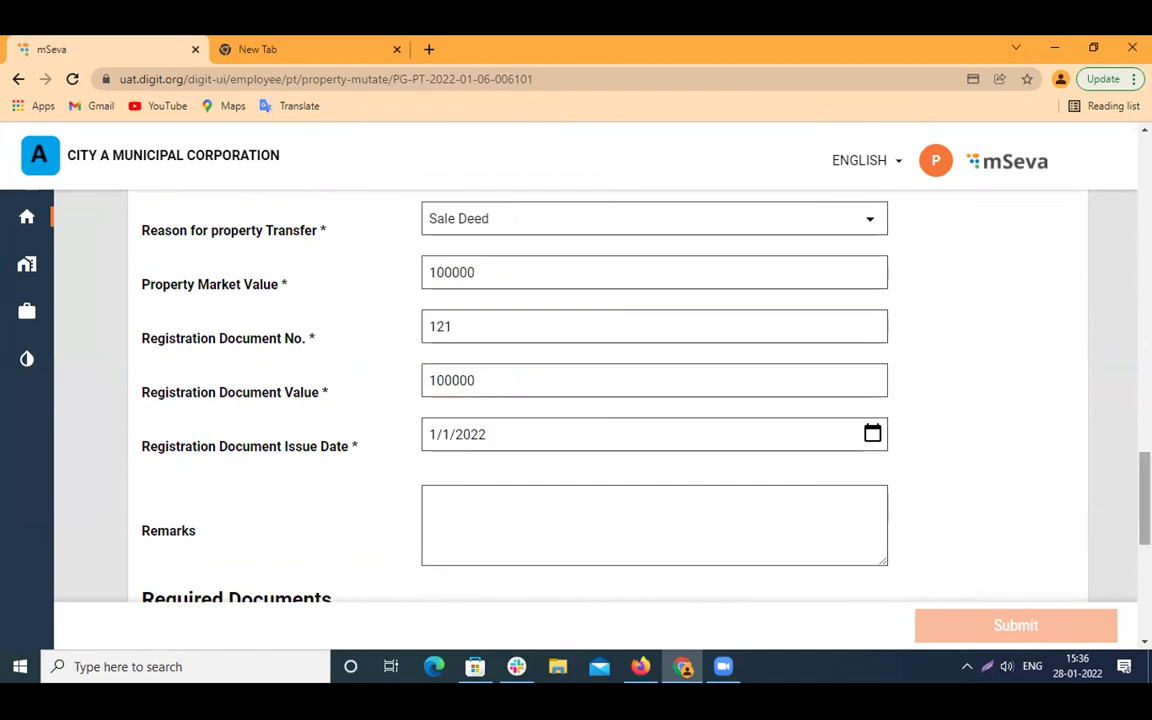
{"action": "scroll", "coordinate": [689, 470], "scroll_direction": "down", "scroll_amount": 10}
- Select Electricity Bill as address proof and Aadhaar Card as identity proof
{"action": "scroll", "coordinate": [689, 400], "scroll_direction": "up", "scroll_amount": 4}
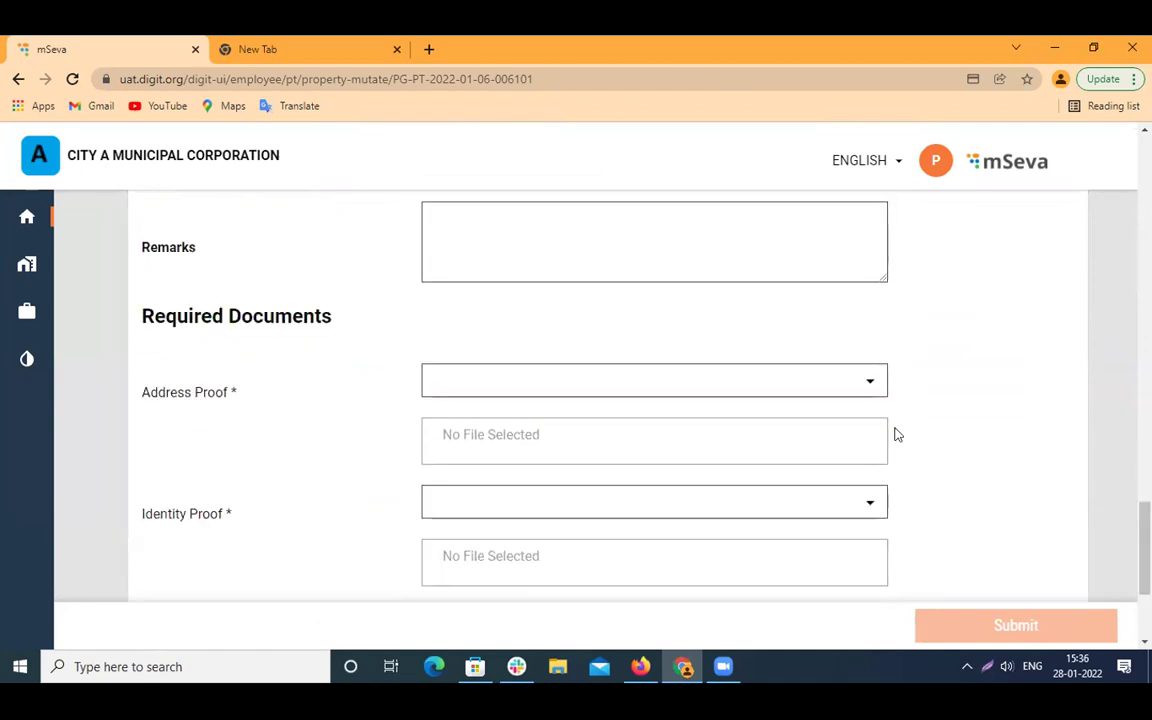
{"action": "left_click", "coordinate": [868, 387]}
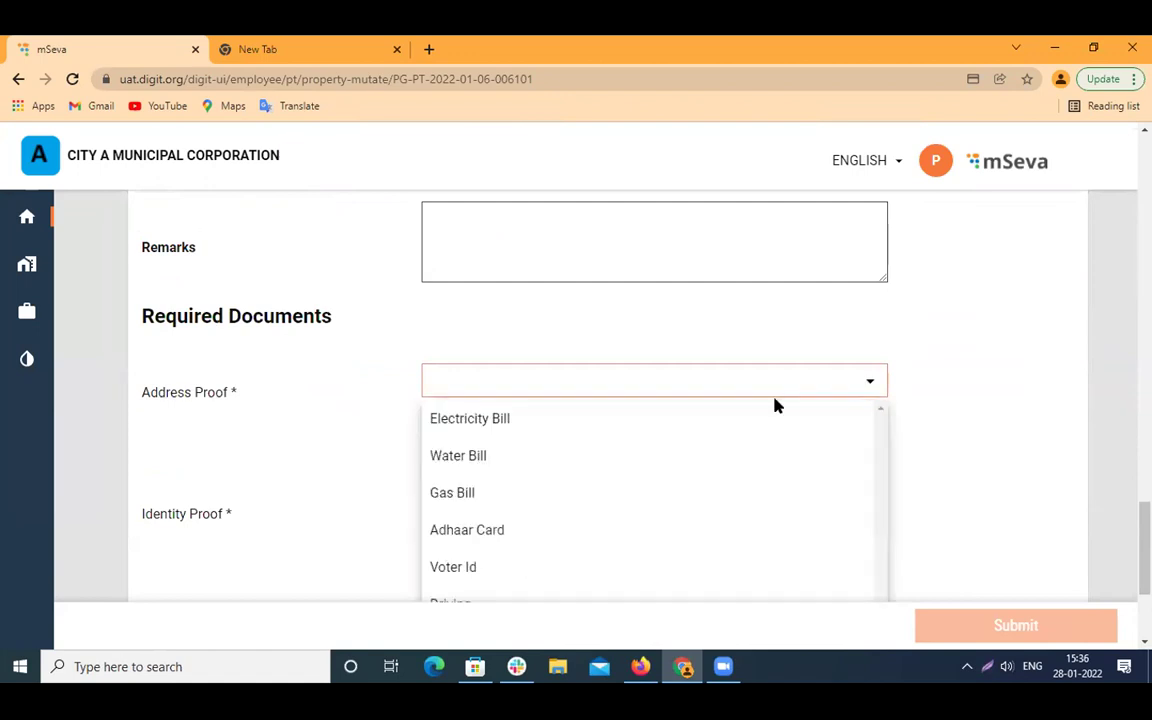
{"action": "left_click", "coordinate": [714, 418]}
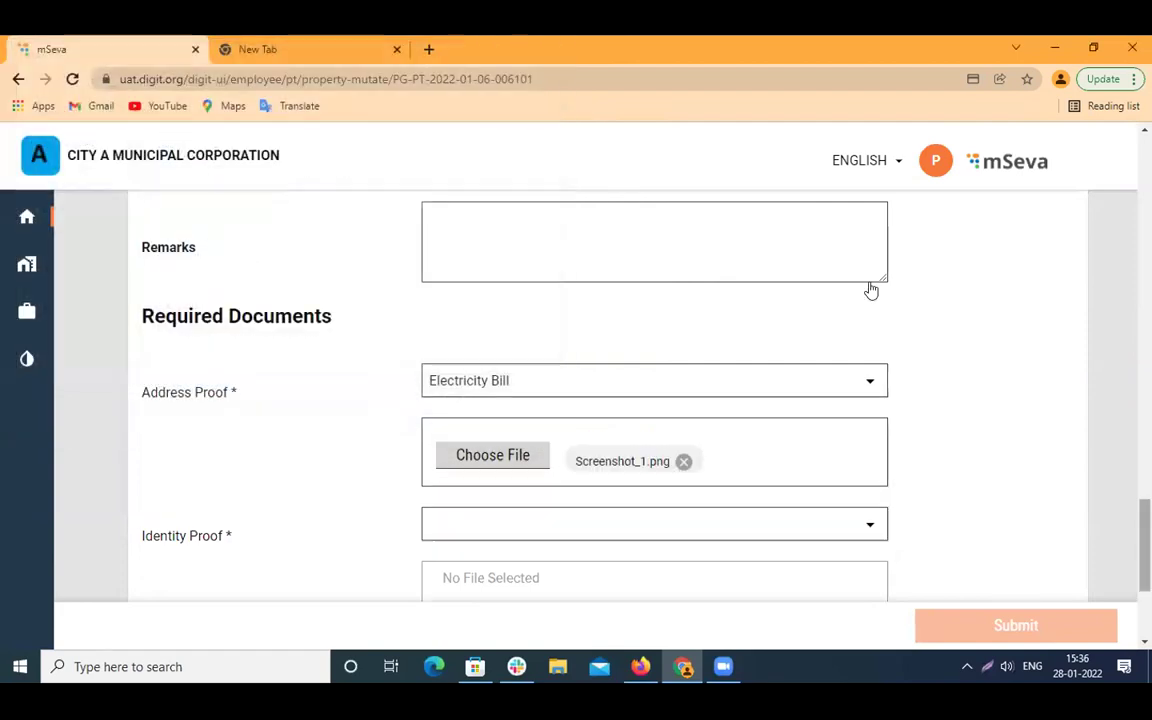
{"action": "scroll", "coordinate": [656, 311], "scroll_direction": "down", "scroll_amount": 3}
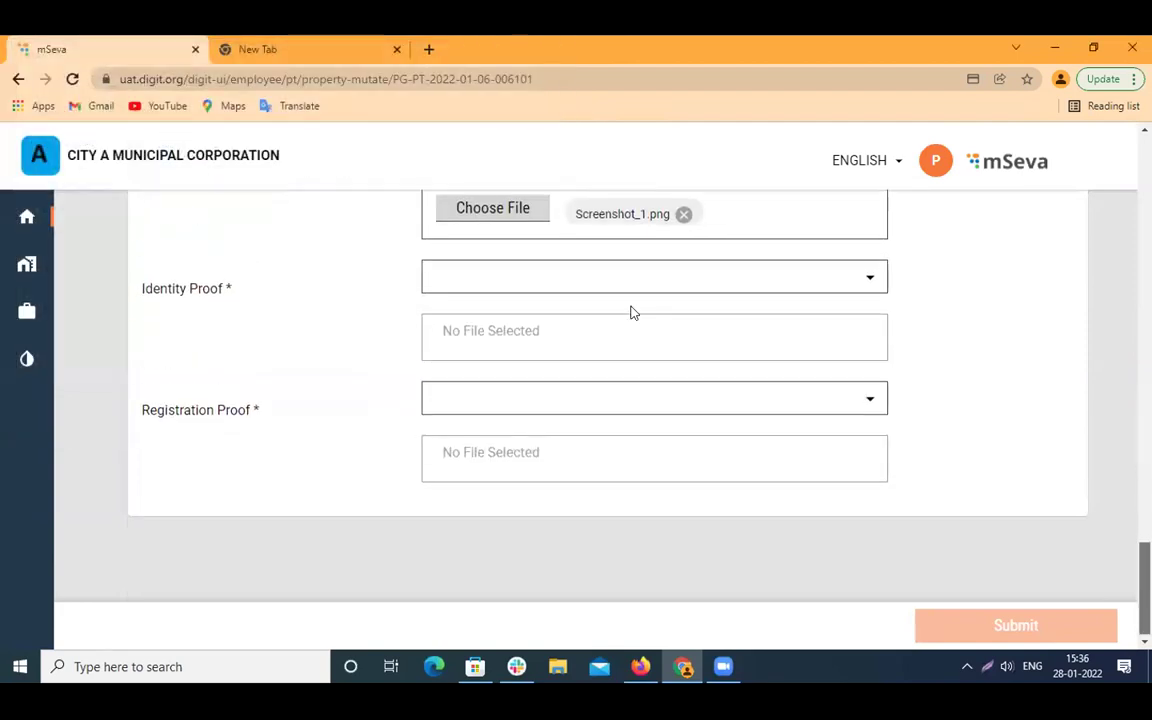
{"action": "left_click", "coordinate": [522, 268]}
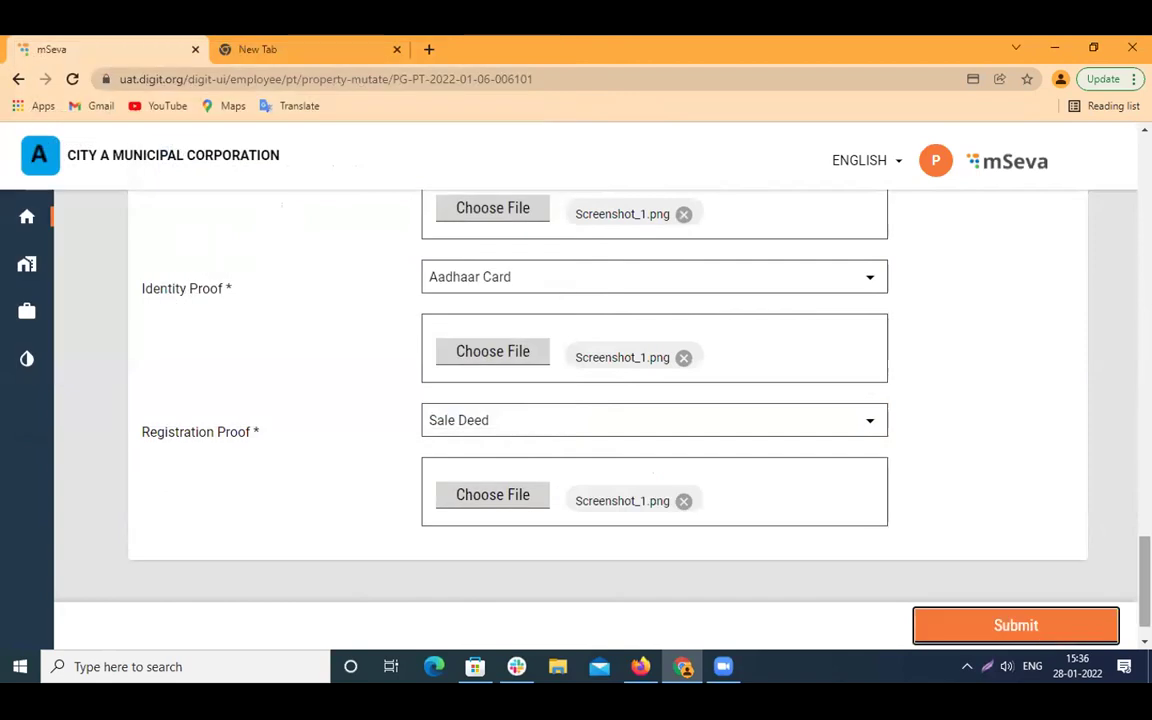
{"action": "scroll", "coordinate": [620, 400], "scroll_direction": "up", "scroll_amount": 3}
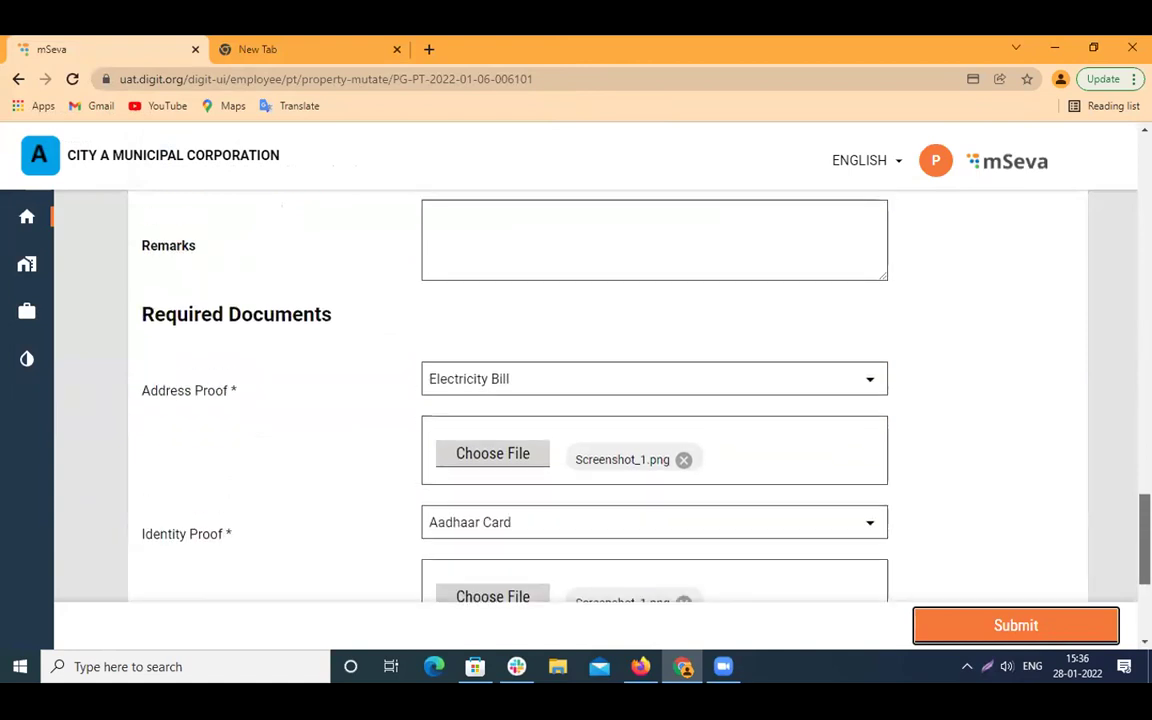
{"action": "scroll", "coordinate": [620, 400], "scroll_direction": "down", "scroll_amount": 4}
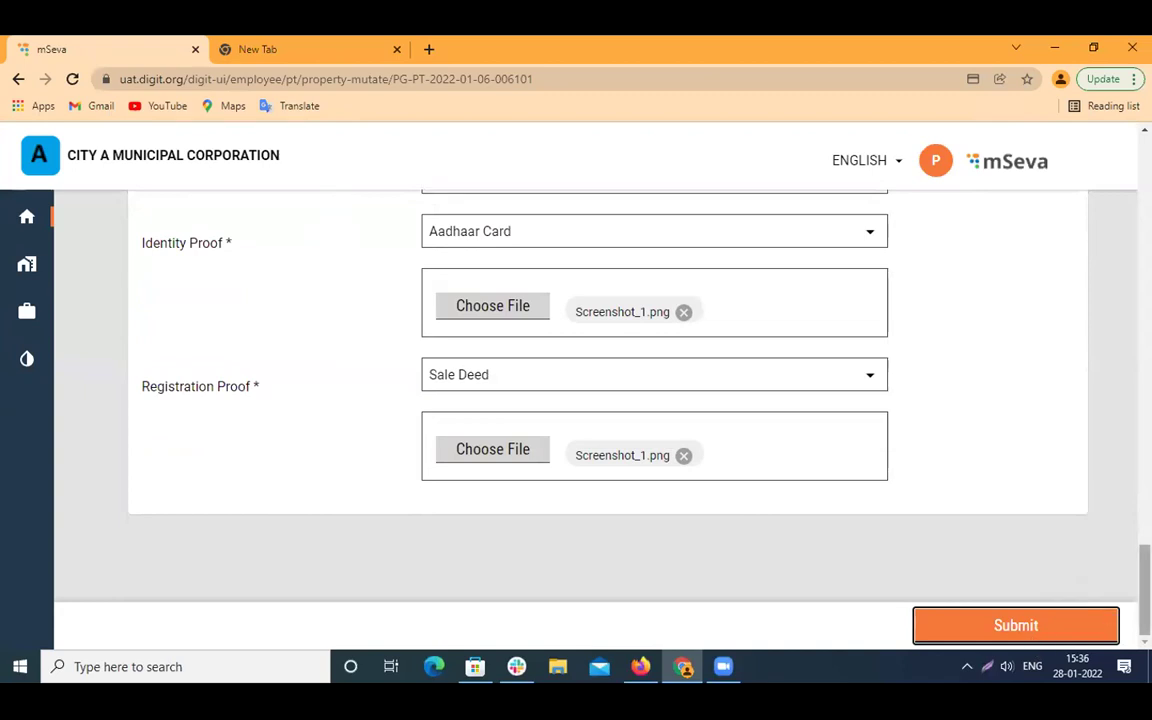
{"action": "scroll", "coordinate": [620, 400], "scroll_direction": "up", "scroll_amount": 10}
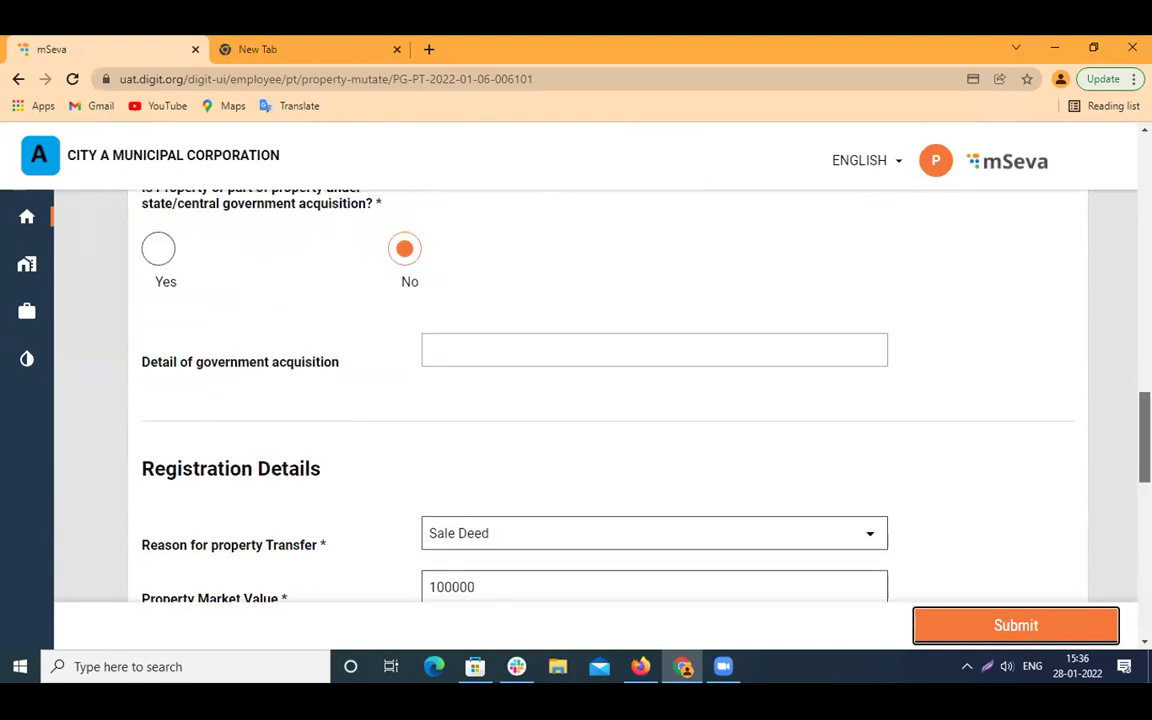
- Log out, then log back in as the employee in English with City A selected
{"action": "scroll", "coordinate": [945, 160], "scroll_direction": "up", "scroll_amount": 10}
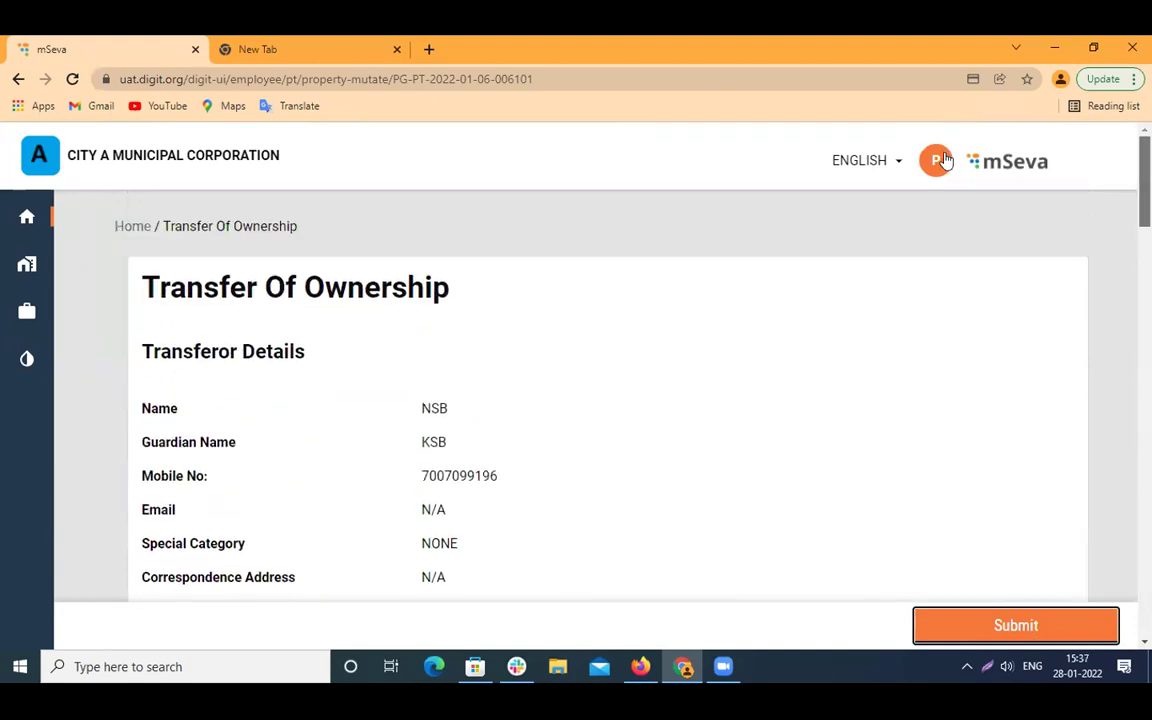
{"action": "left_click", "coordinate": [936, 160]}
{"action": "left_click", "coordinate": [971, 198]}
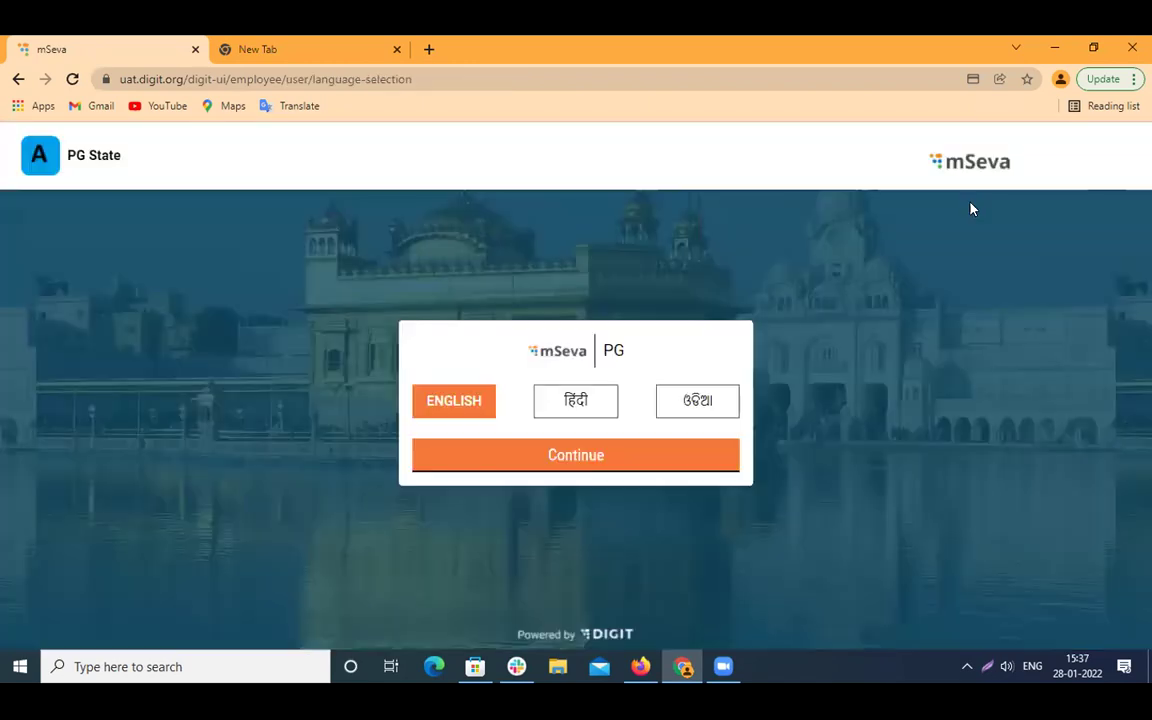
{"action": "left_click", "coordinate": [575, 456]}
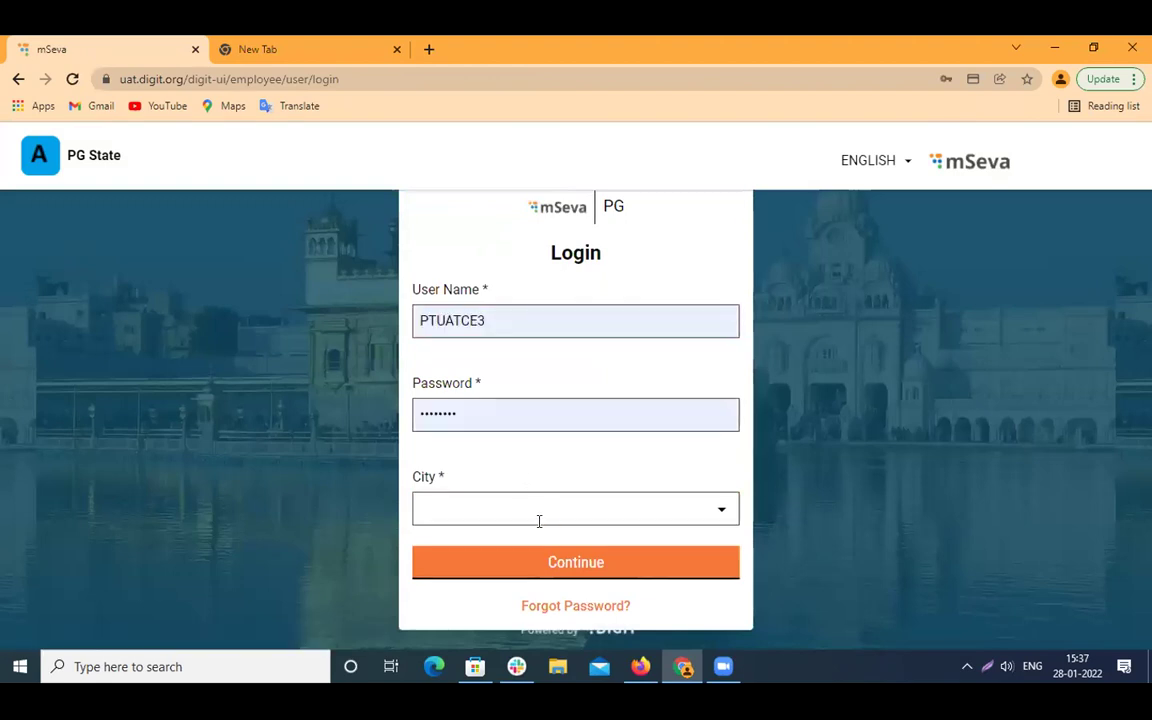
{"action": "left_click", "coordinate": [537, 516]}
{"action": "left_click", "coordinate": [462, 583]}
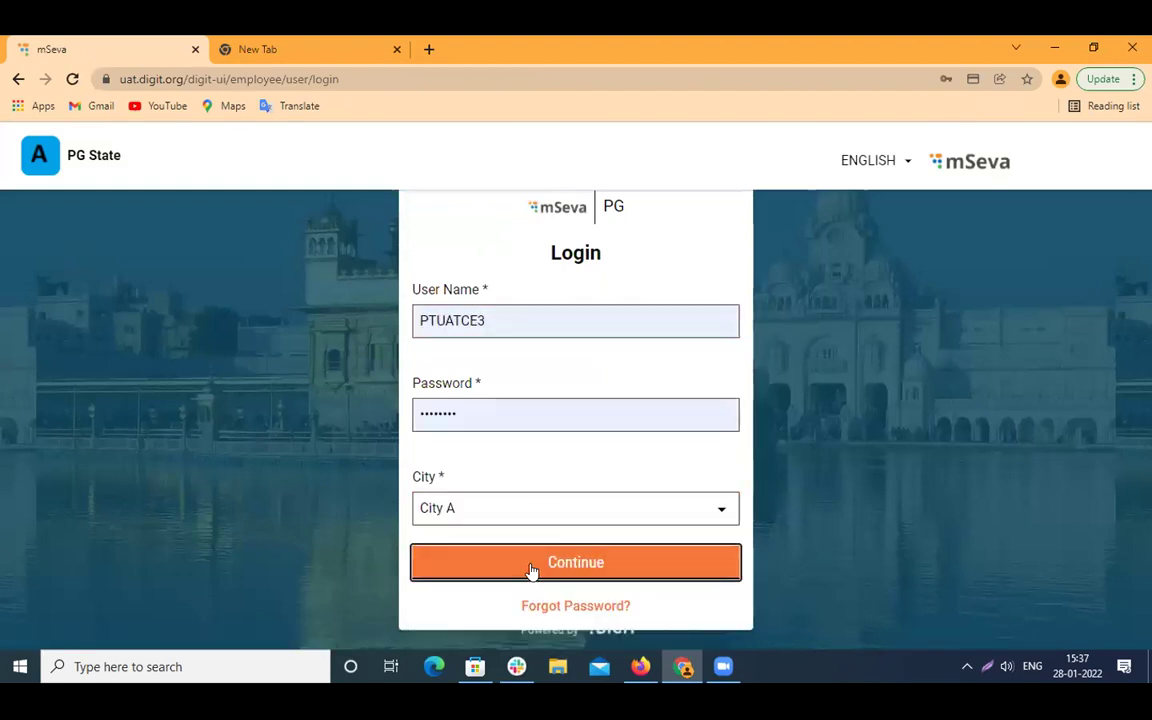
{"action": "left_click", "coordinate": [532, 569]}
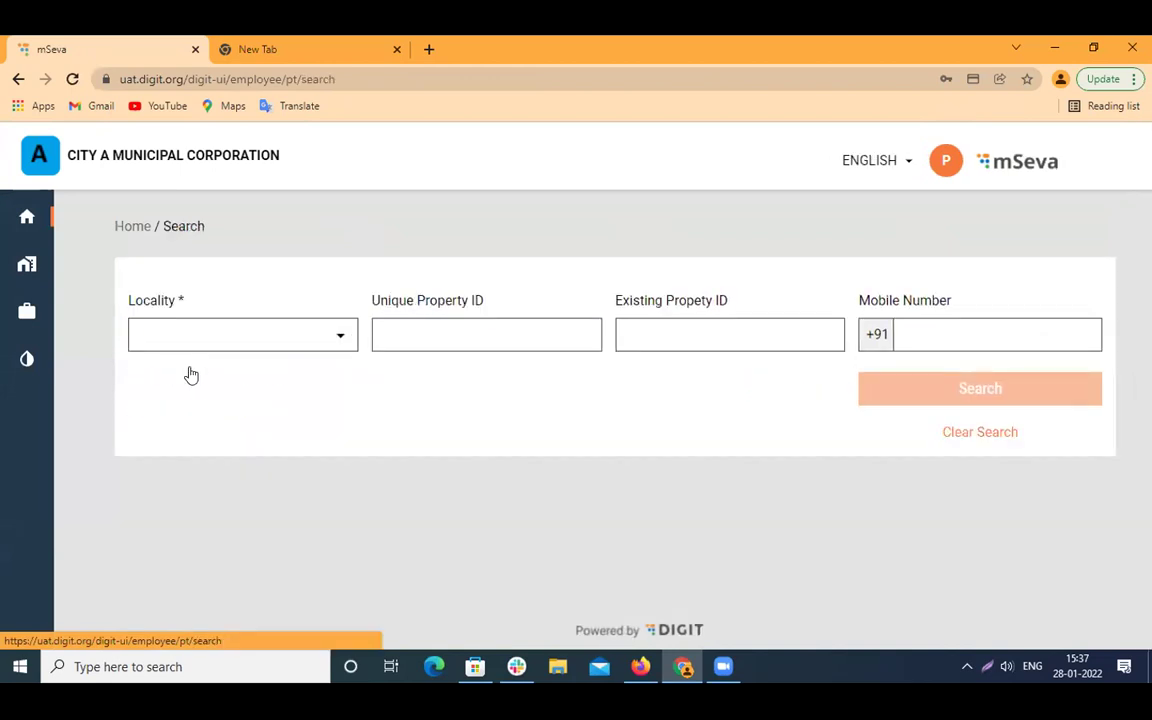
- Search properties in locality 120' Road by the owner's mobile number
{"action": "type", "text": "120"}
{"action": "left_click", "coordinate": [193, 374]}
{"action": "left_click", "coordinate": [967, 322]}
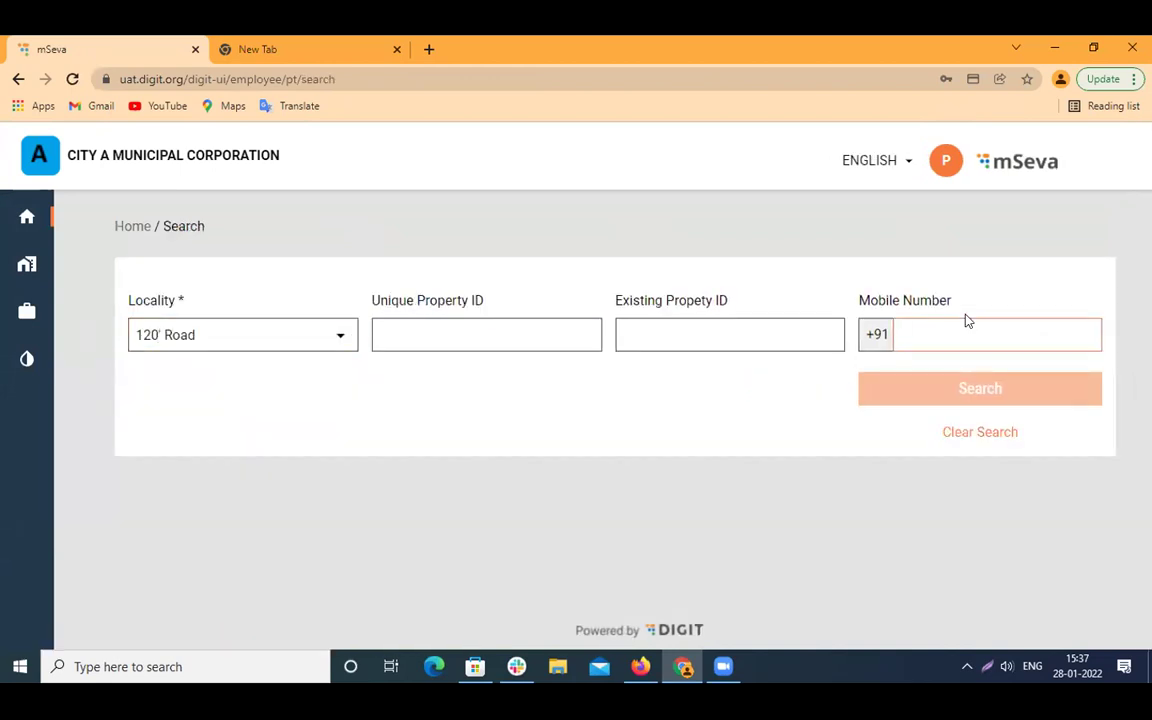
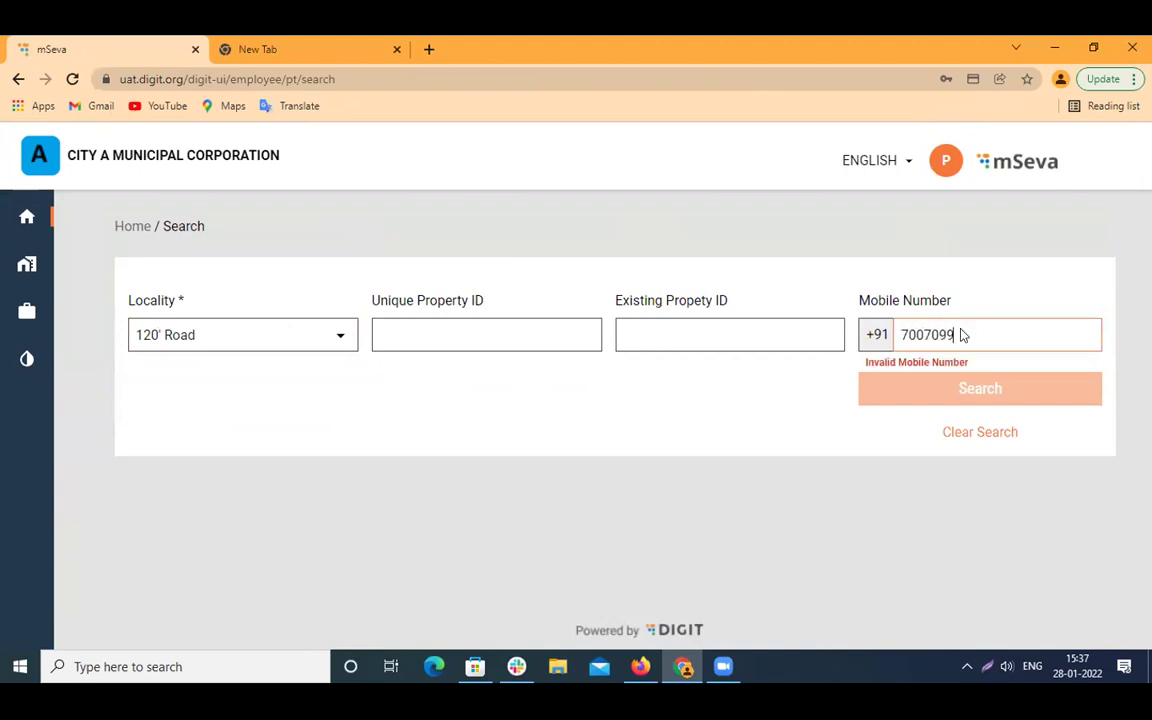
{"action": "left_click", "coordinate": [967, 400]}
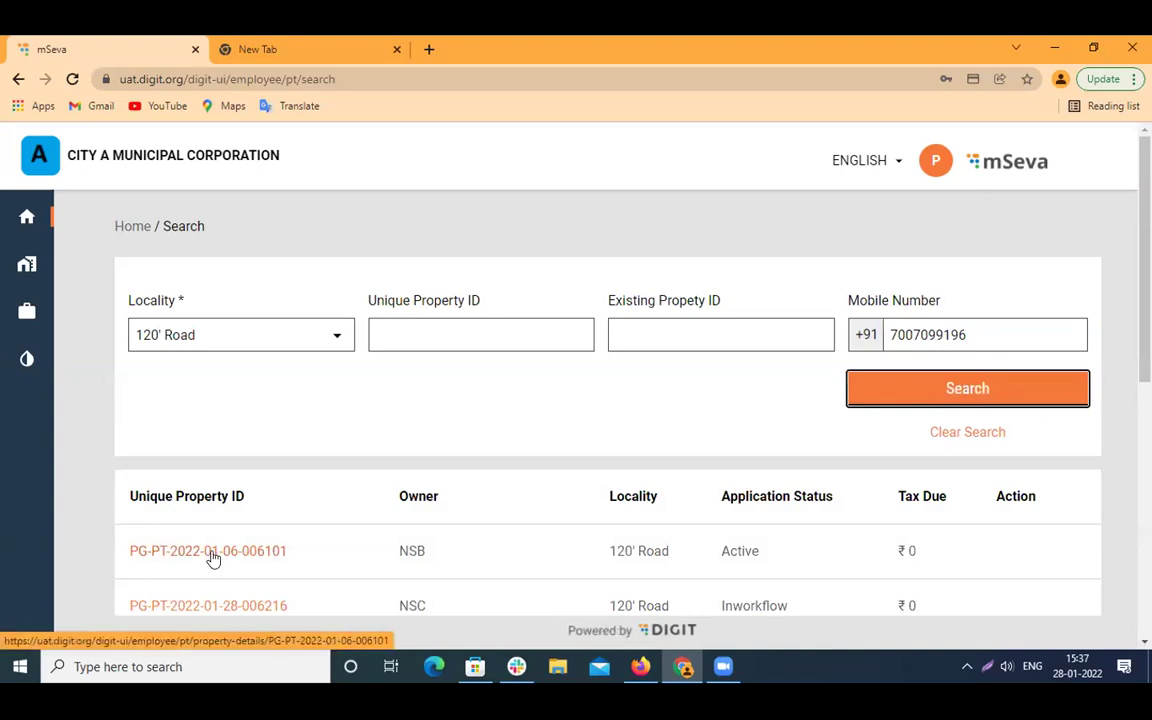
{"action": "left_click", "coordinate": [212, 553]}
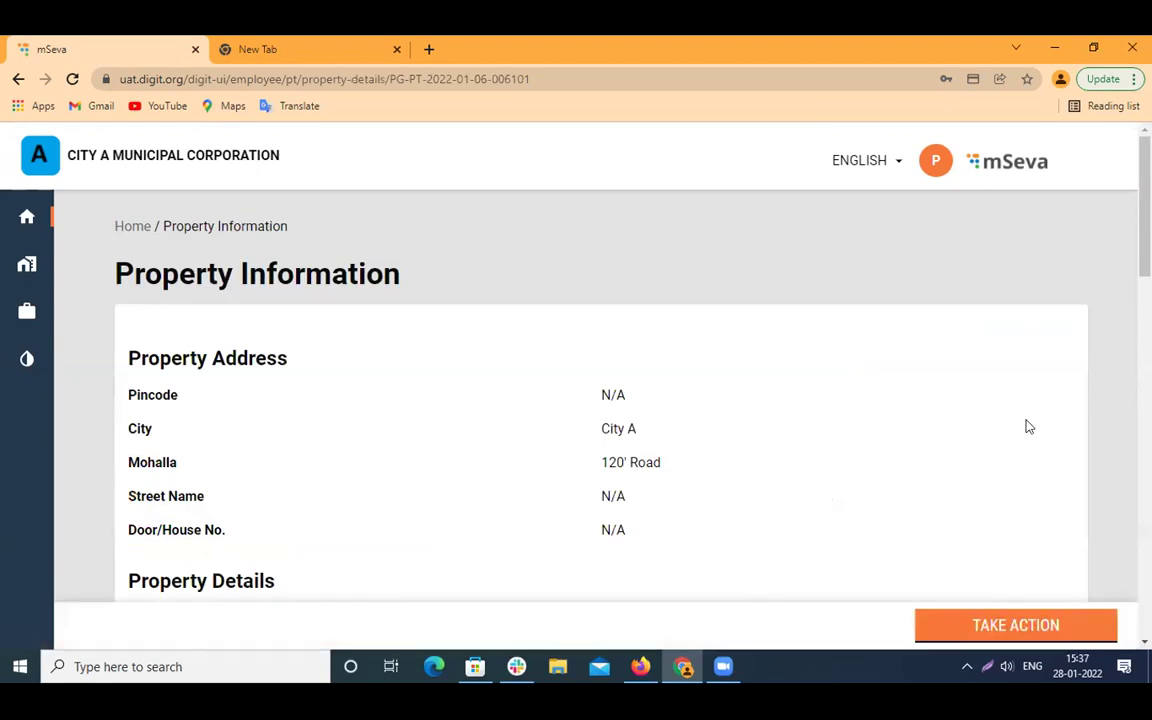
{"action": "left_click", "coordinate": [1052, 625]}
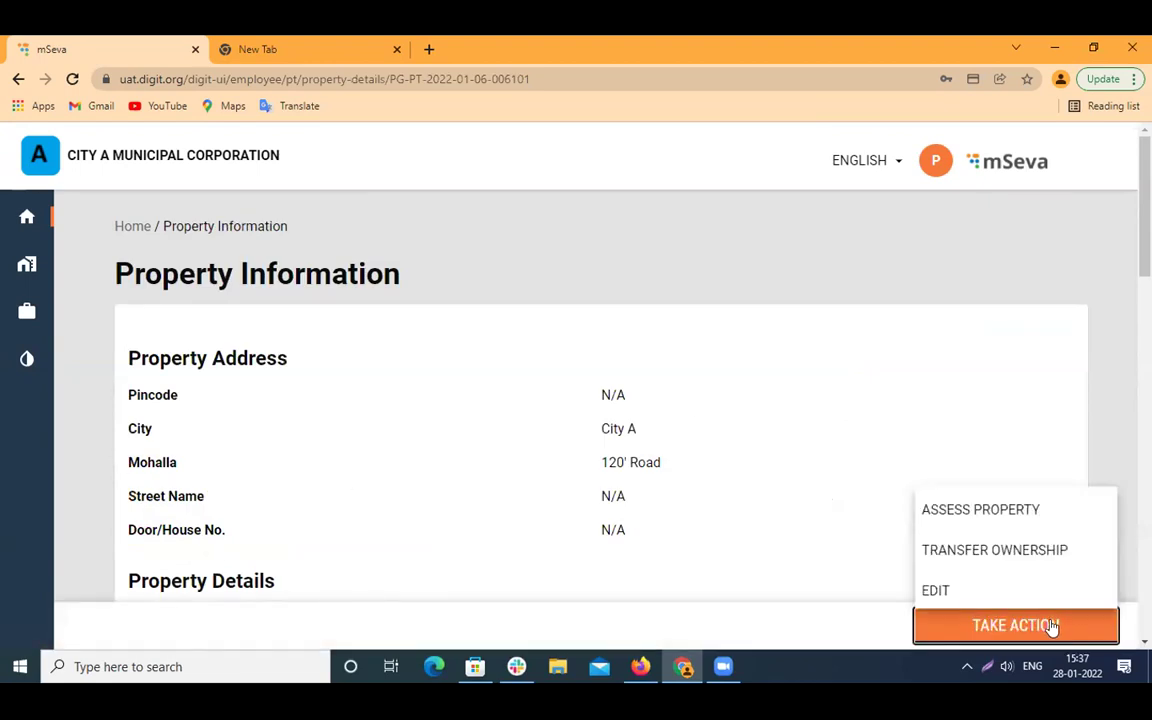
{"action": "left_click", "coordinate": [957, 595]}
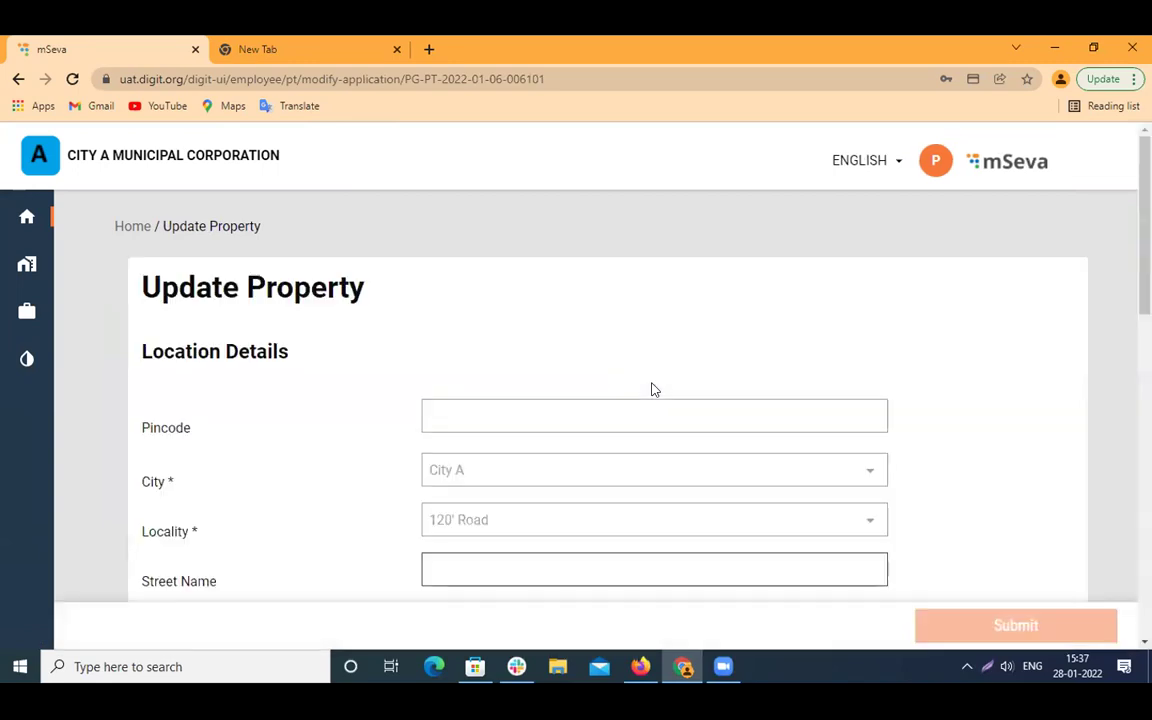
- Enter street name 'myStreet' and door/house number '131/3'
{"action": "scroll", "coordinate": [651, 389], "scroll_direction": "down", "scroll_amount": 2}
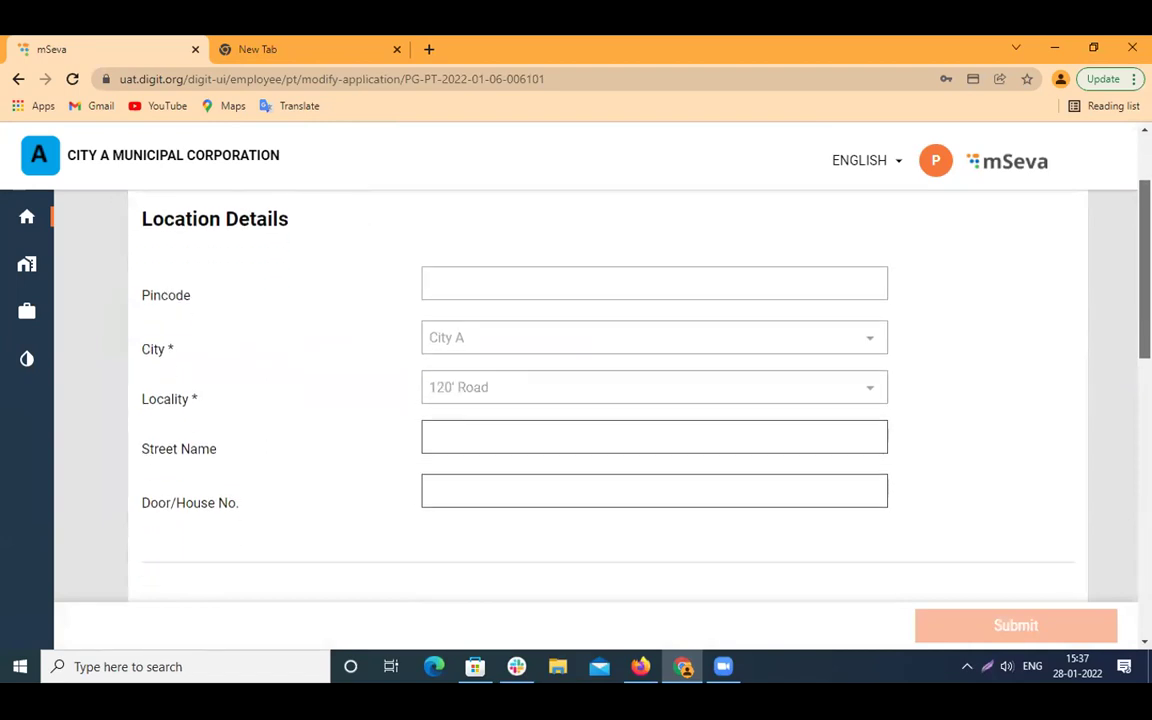
{"action": "scroll", "coordinate": [651, 389], "scroll_direction": "down", "scroll_amount": 1}
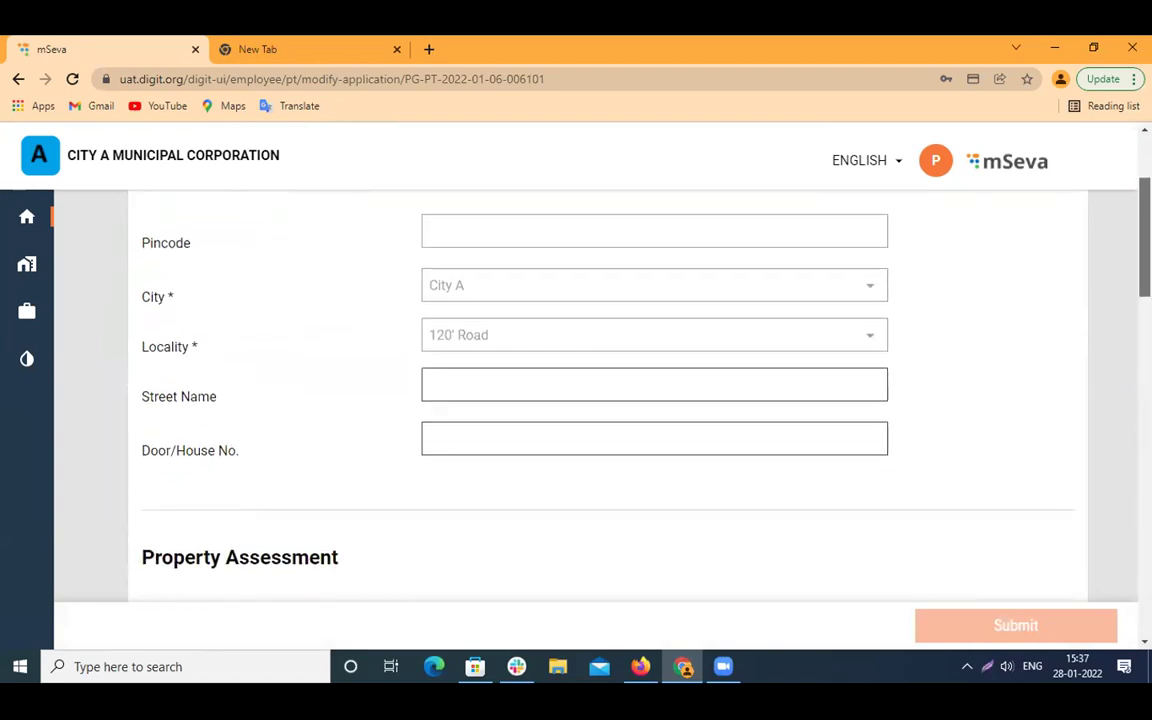
{"action": "left_click", "coordinate": [685, 384]}
{"action": "type", "text": "my"}
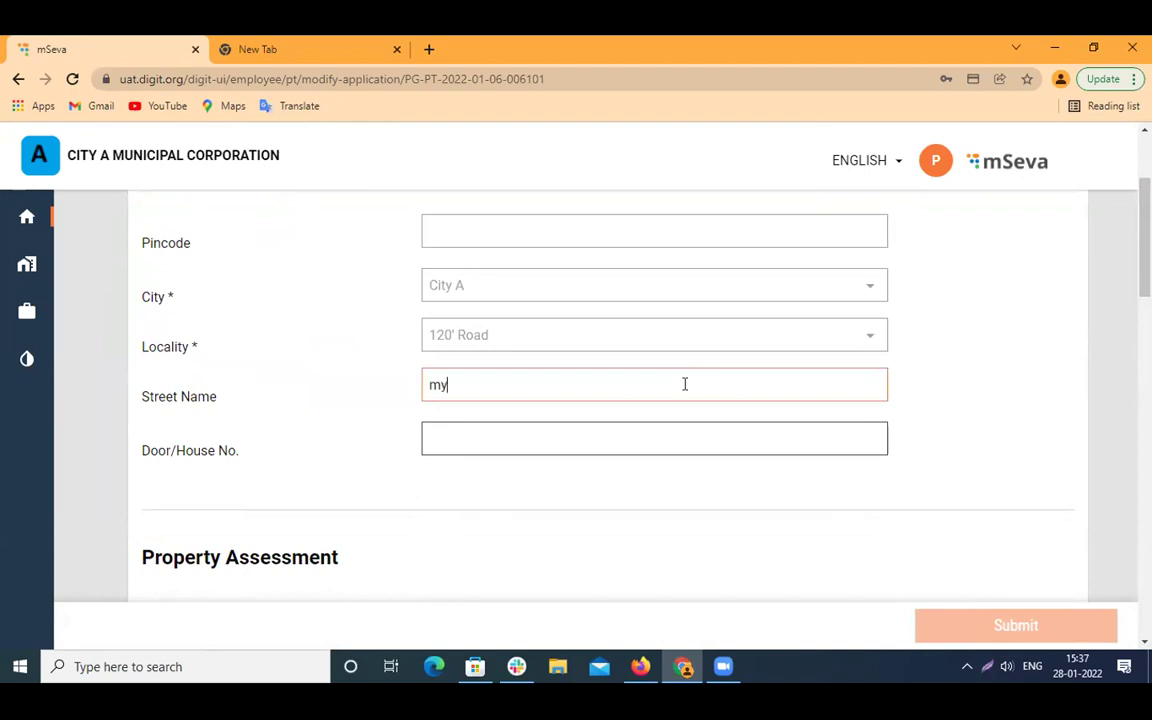
{"action": "type", "text": "Street"}
{"action": "left_click", "coordinate": [579, 436]}
{"action": "type", "text": "131"}
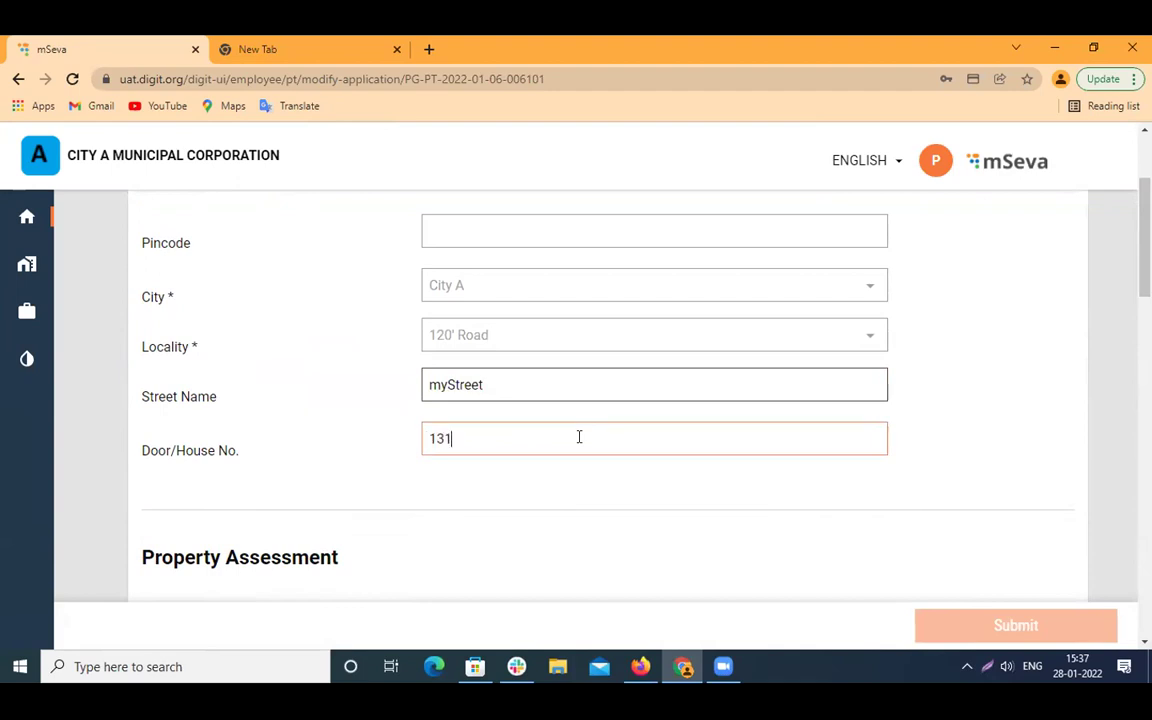
{"action": "type", "text": "/3"}
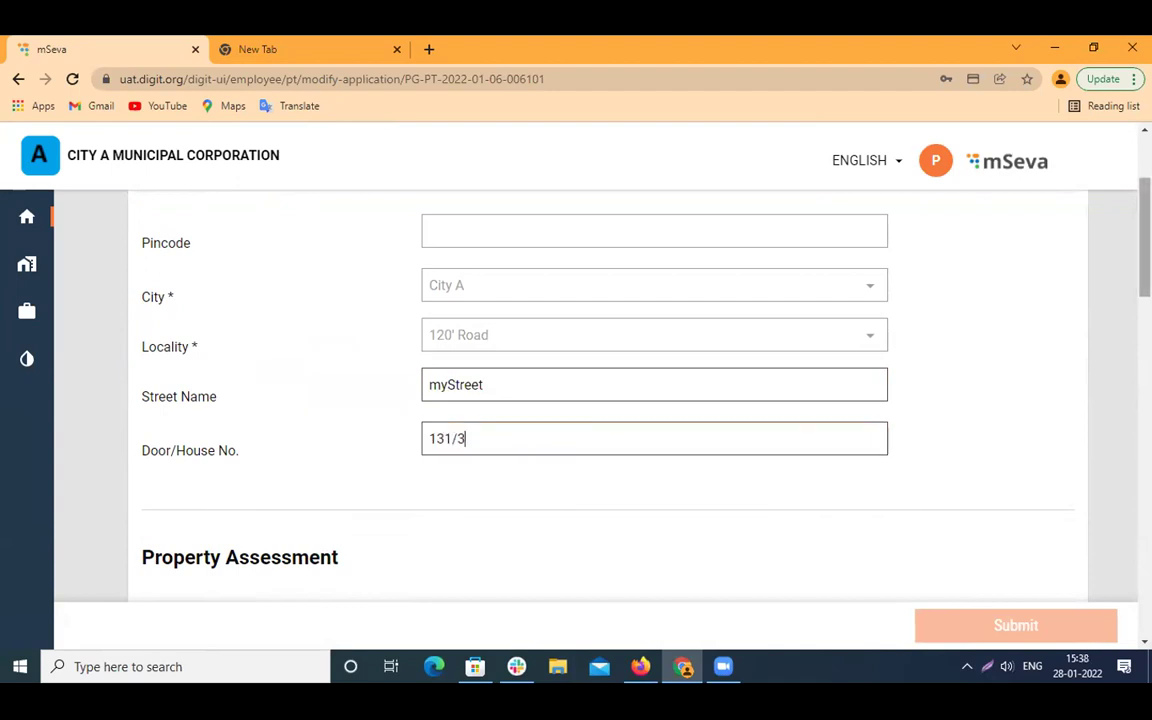
{"action": "scroll", "coordinate": [845, 312], "scroll_direction": "down", "scroll_amount": 4}
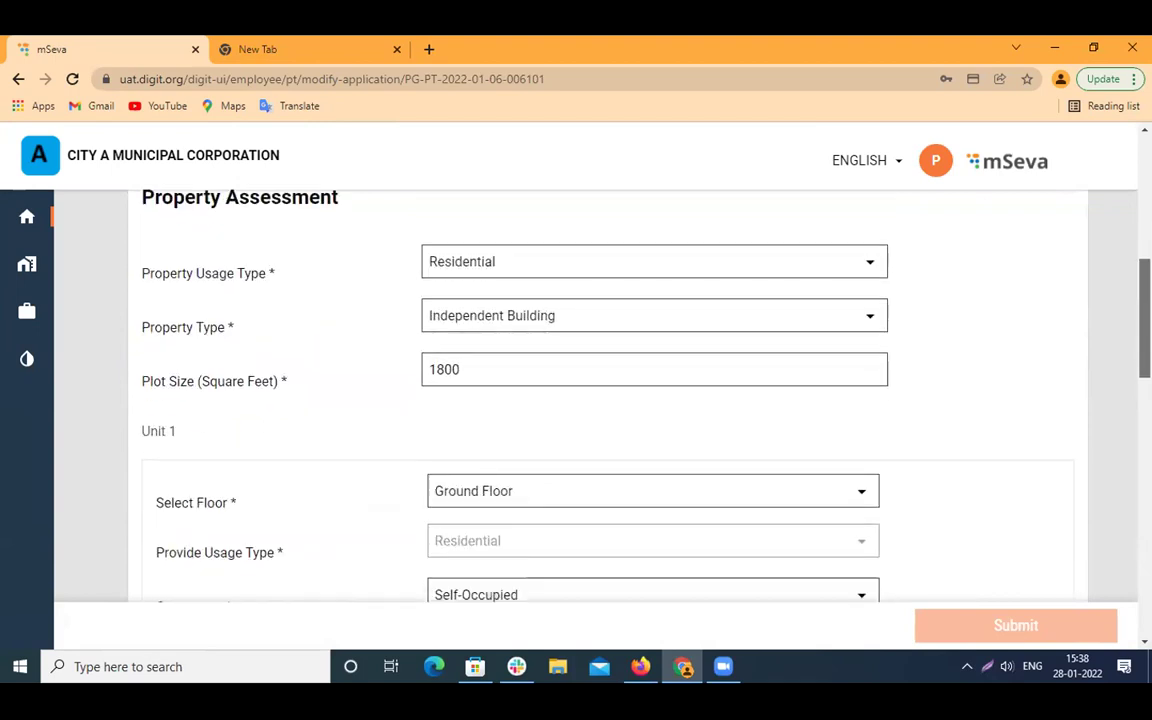
- Change the property usage type to Commercial
{"action": "scroll", "coordinate": [845, 312], "scroll_direction": "up", "scroll_amount": 2}
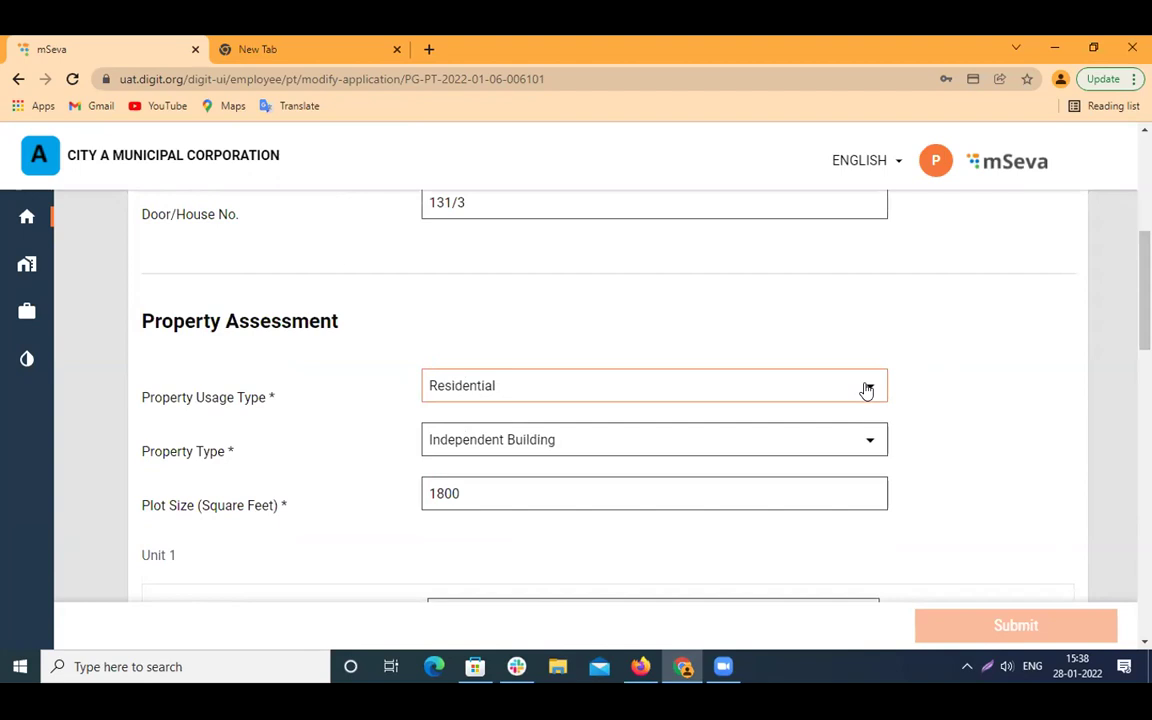
{"action": "left_click", "coordinate": [867, 390]}
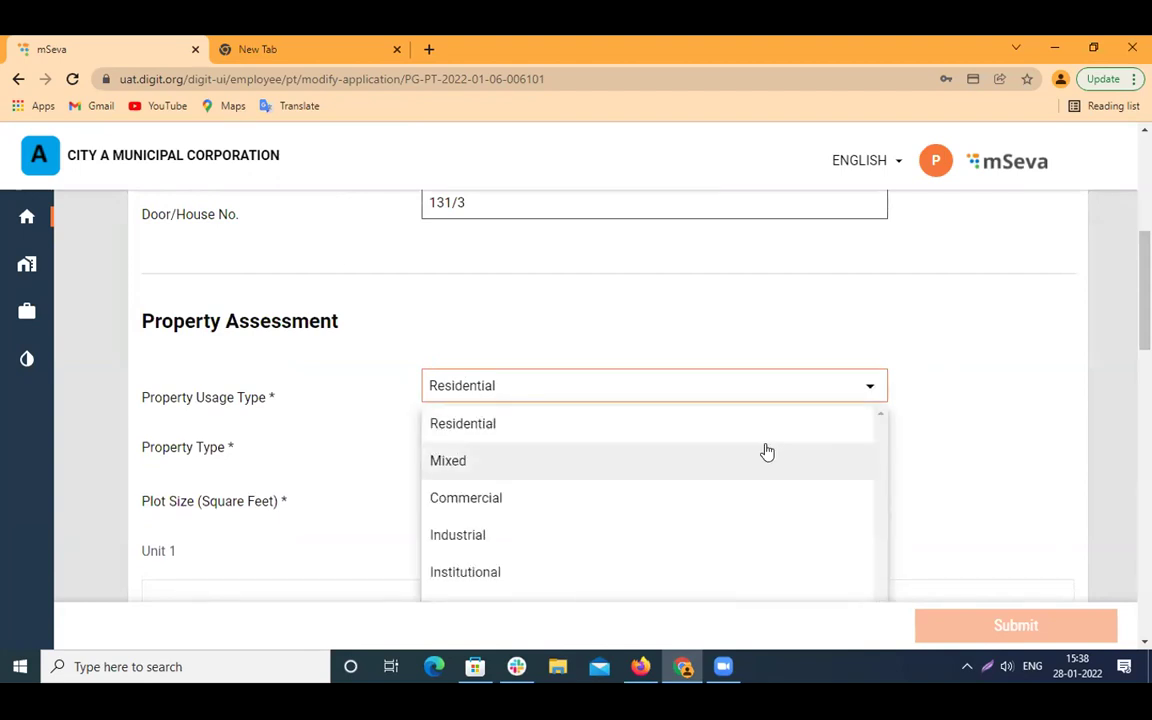
{"action": "left_click", "coordinate": [627, 502]}
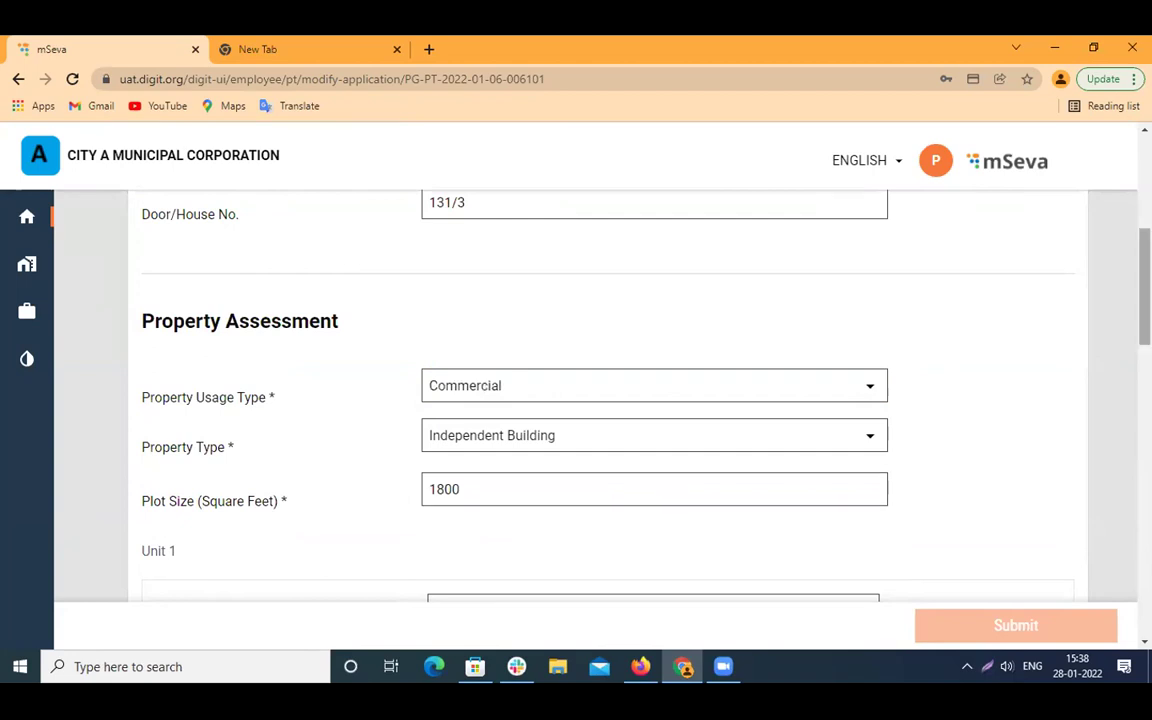
- Set Unit 1's unit usage type to Malls
{"action": "scroll", "coordinate": [697, 296], "scroll_direction": "down", "scroll_amount": 3}
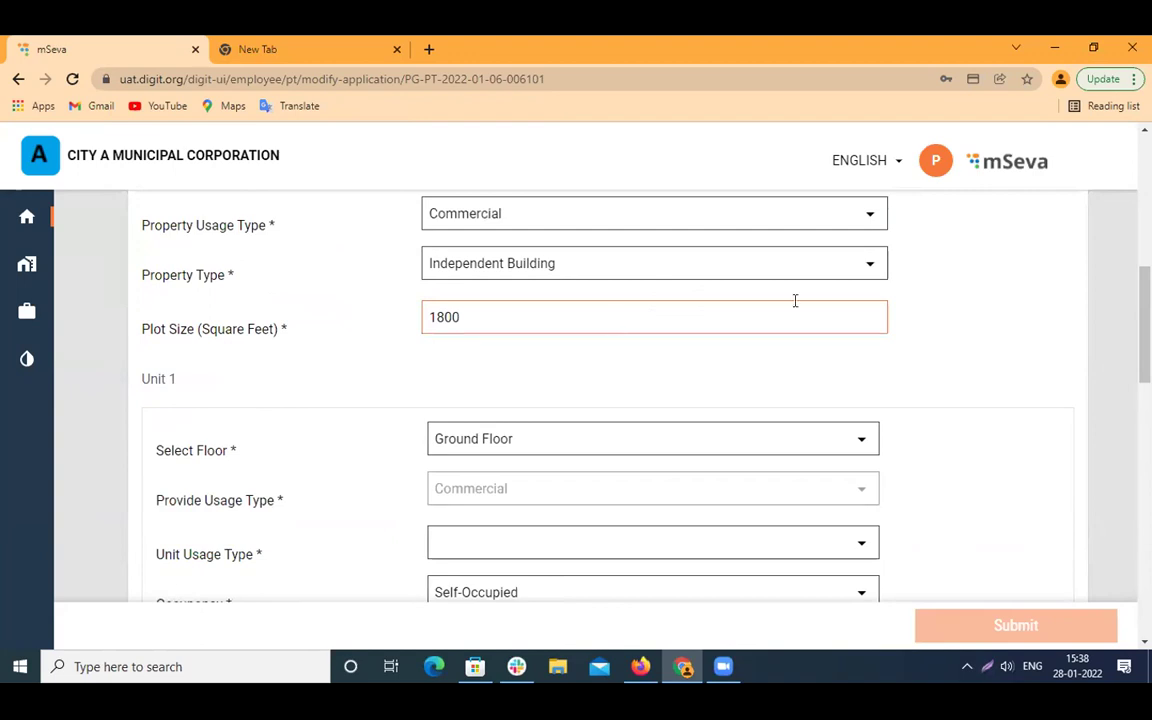
{"action": "scroll", "coordinate": [780, 300], "scroll_direction": "down", "scroll_amount": 3}
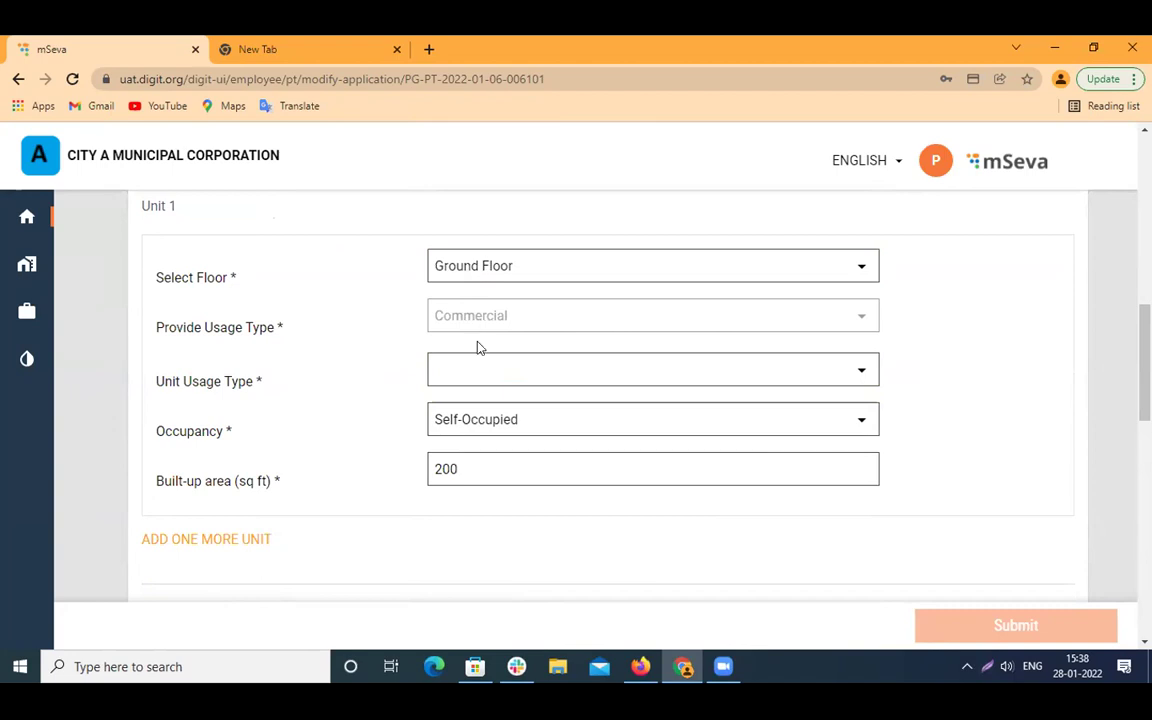
{"action": "left_click", "coordinate": [632, 370]}
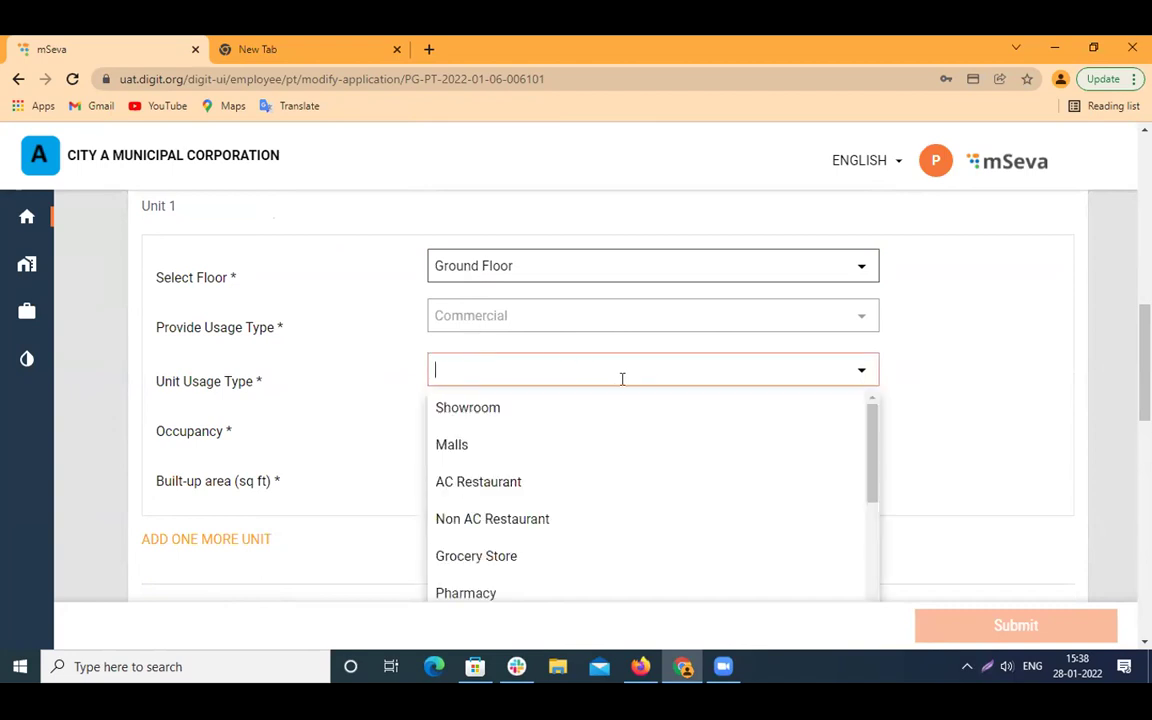
{"action": "left_click", "coordinate": [909, 405]}
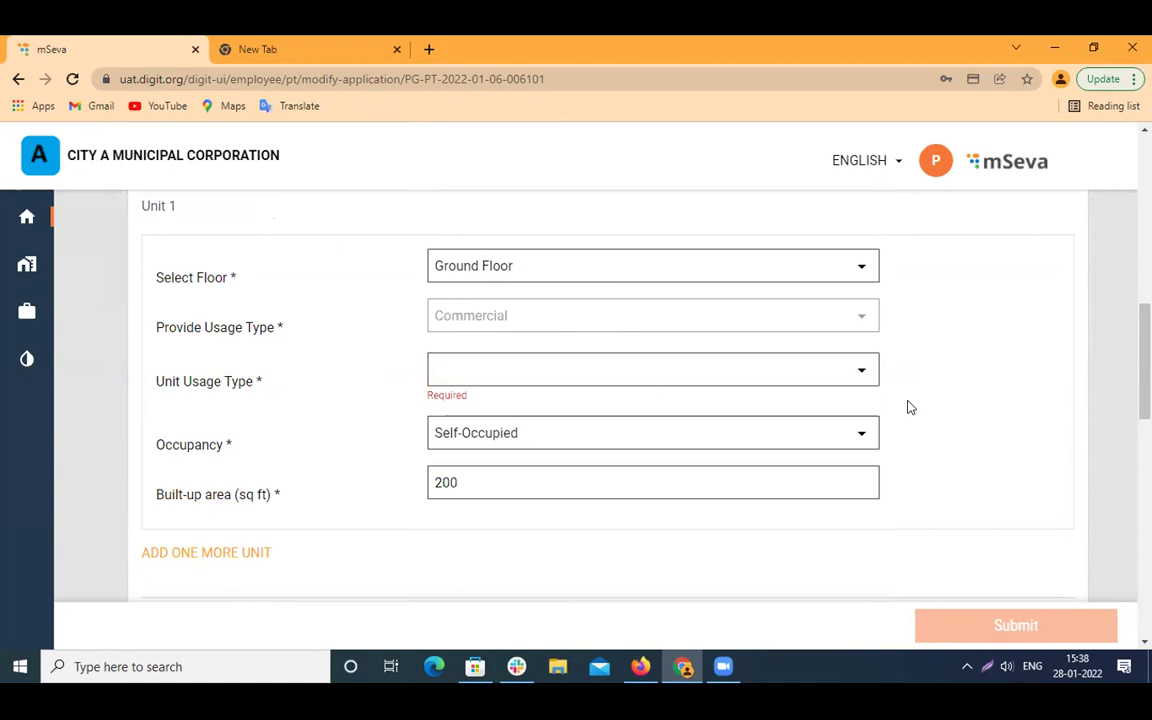
{"action": "left_click", "coordinate": [864, 375]}
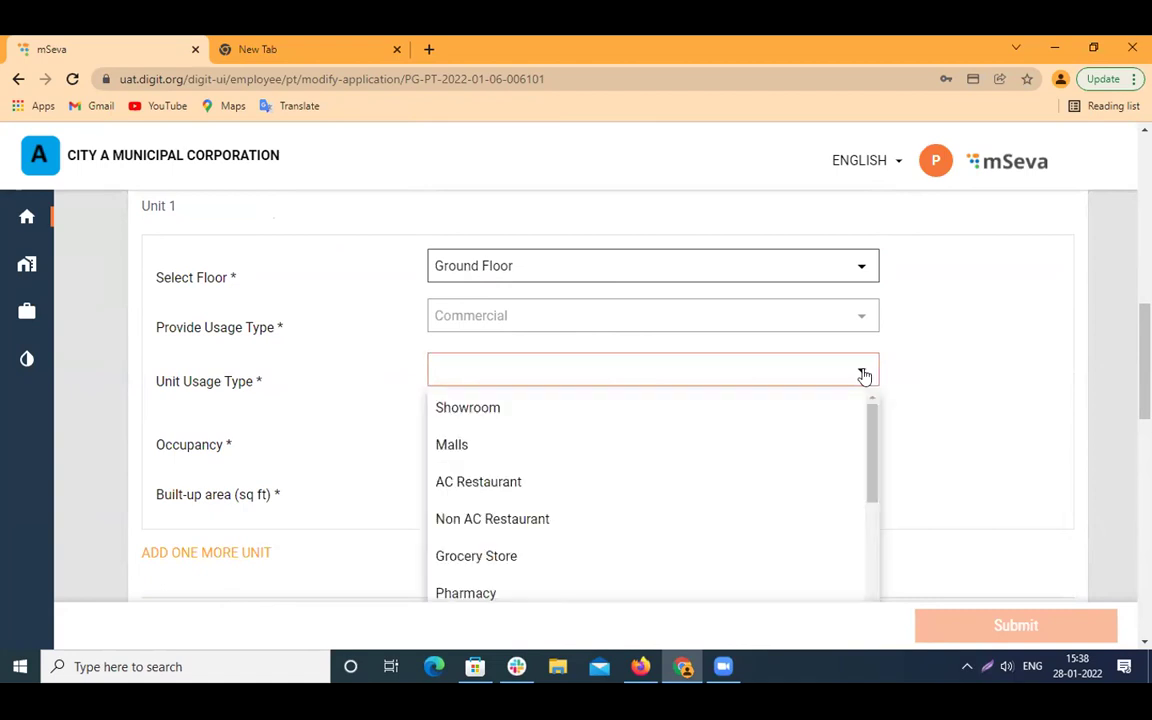
{"action": "left_click", "coordinate": [719, 446]}
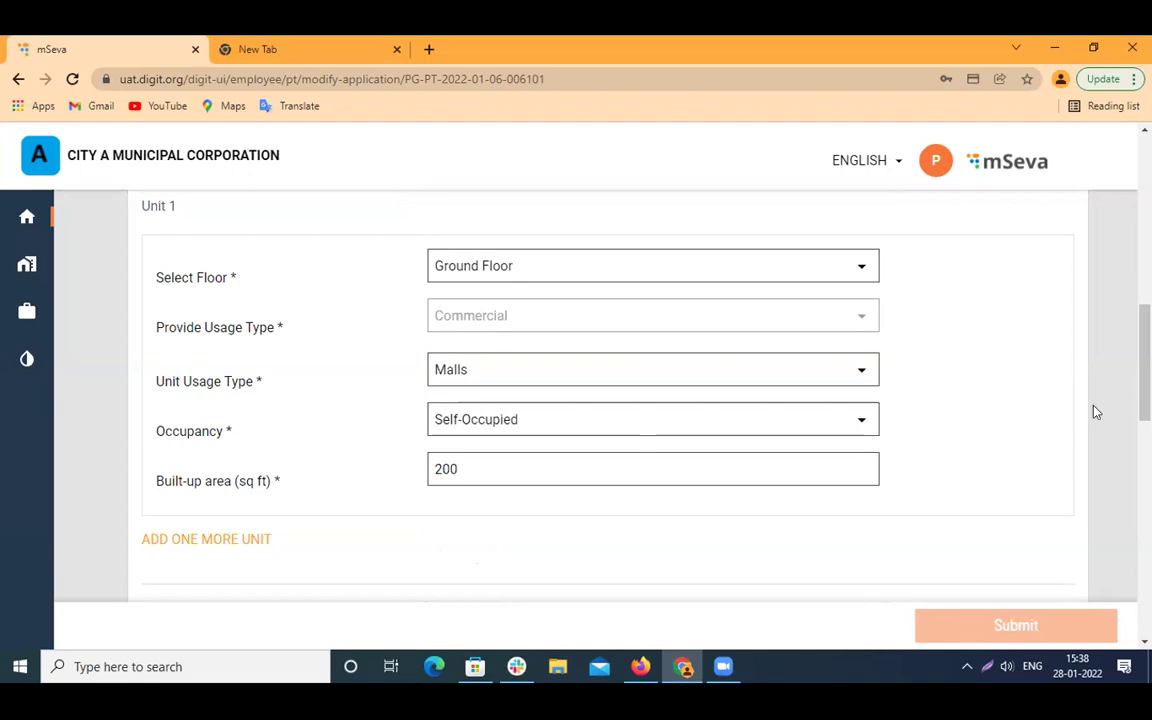
{"action": "scroll", "coordinate": [600, 400], "scroll_direction": "down", "scroll_amount": 1}
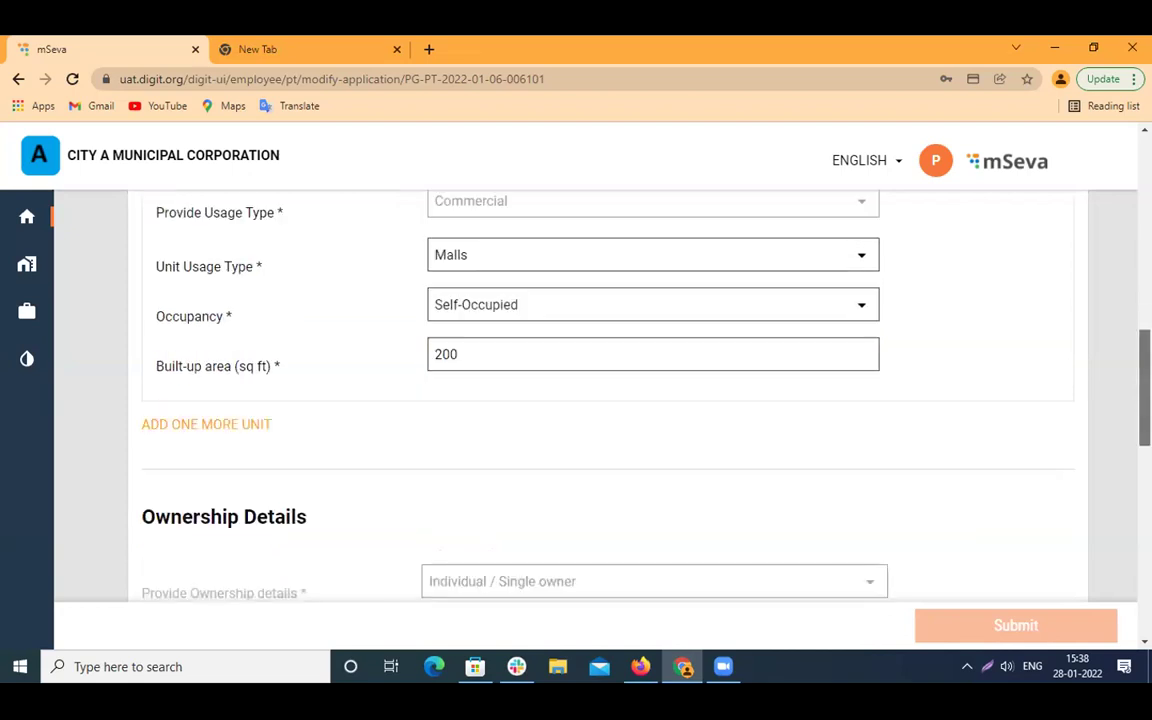
{"action": "scroll", "coordinate": [306, 501], "scroll_direction": "down", "scroll_amount": 1}
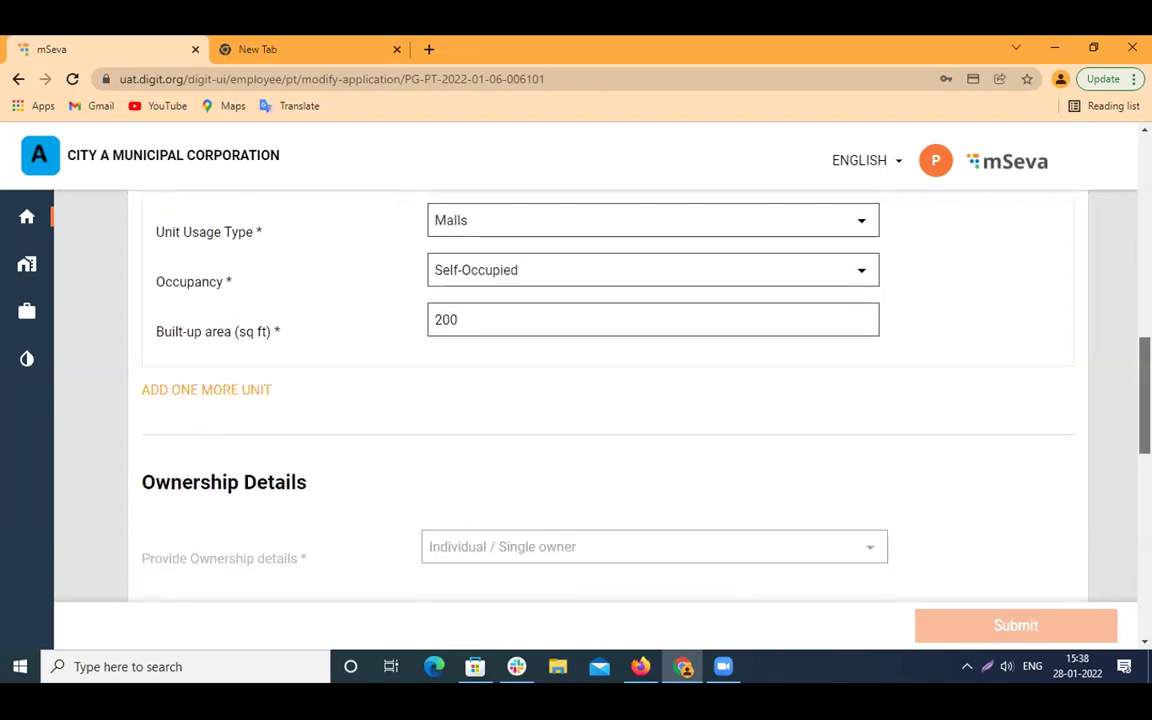
{"action": "scroll", "coordinate": [600, 400], "scroll_direction": "down", "scroll_amount": 5}
{"action": "scroll", "coordinate": [522, 329], "scroll_direction": "down", "scroll_amount": 1}
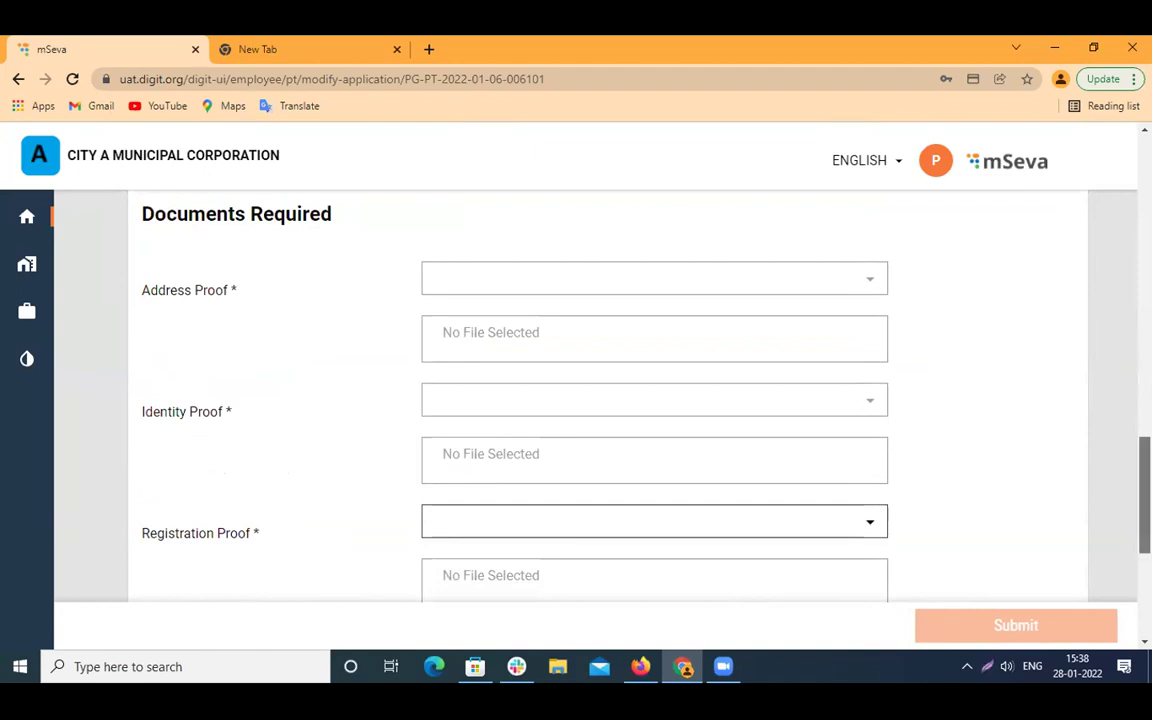
{"action": "scroll", "coordinate": [600, 400], "scroll_direction": "up", "scroll_amount": 2}
{"action": "scroll", "coordinate": [600, 400], "scroll_direction": "up", "scroll_amount": 2}
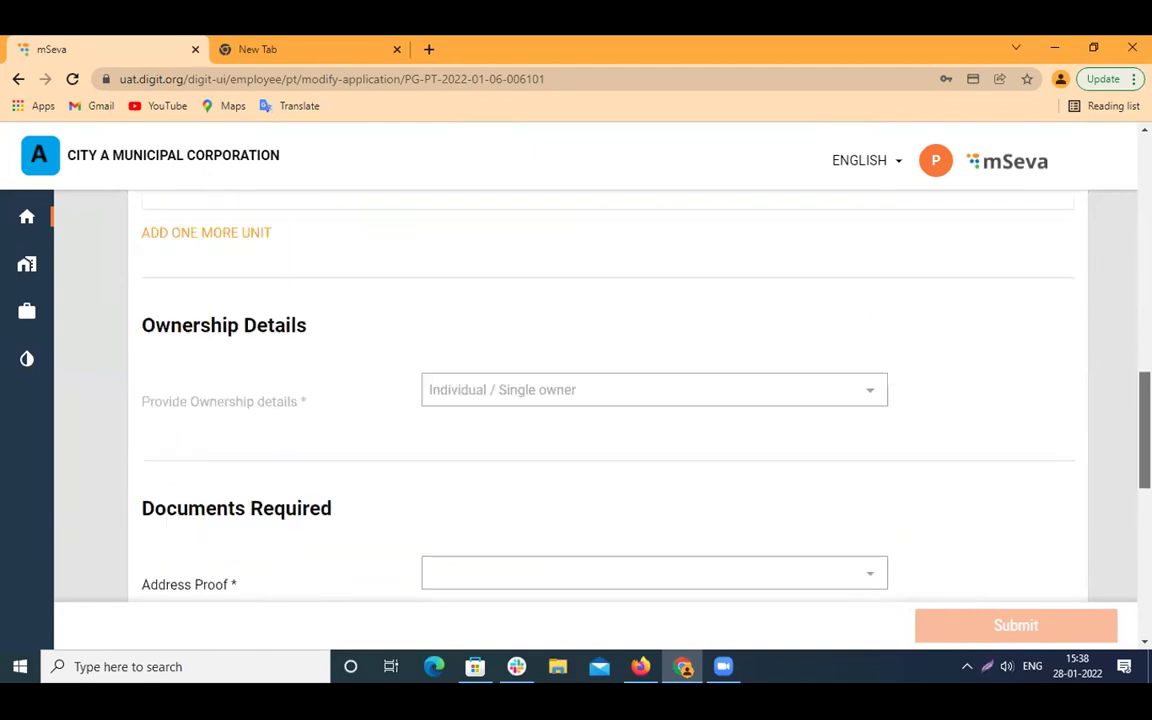
{"action": "scroll", "coordinate": [600, 400], "scroll_direction": "down", "scroll_amount": 2}
{"action": "scroll", "coordinate": [600, 400], "scroll_direction": "down", "scroll_amount": 2}
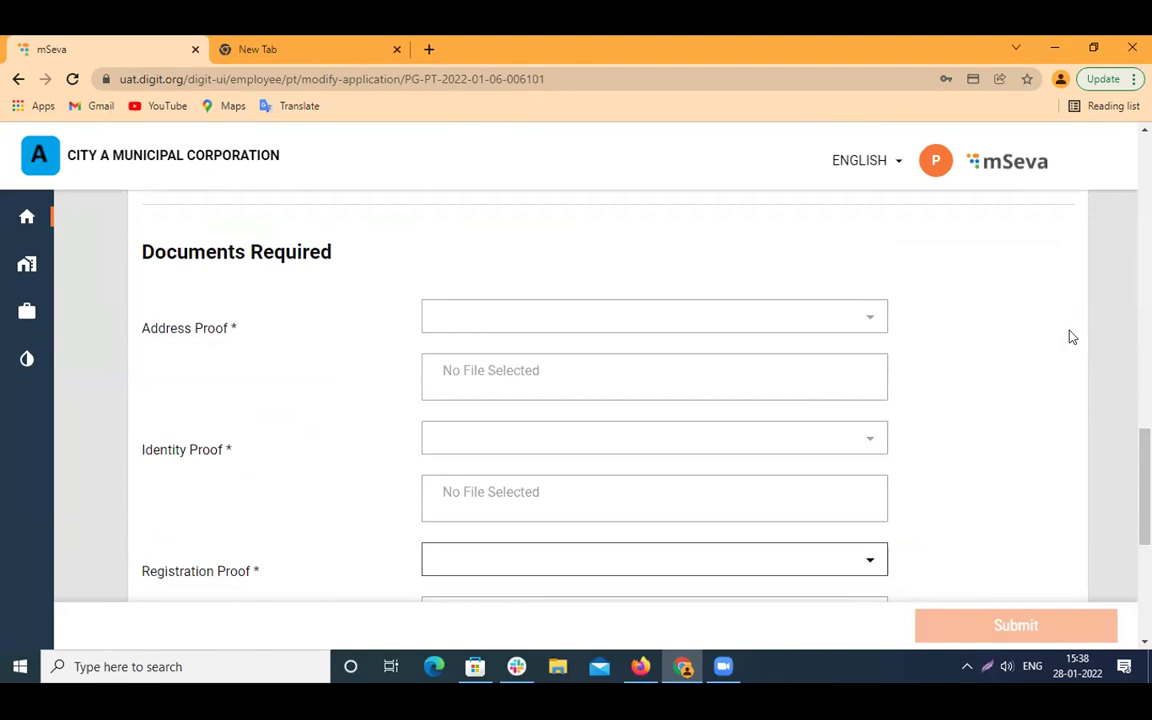
{"action": "scroll", "coordinate": [859, 375], "scroll_direction": "down", "scroll_amount": 3}
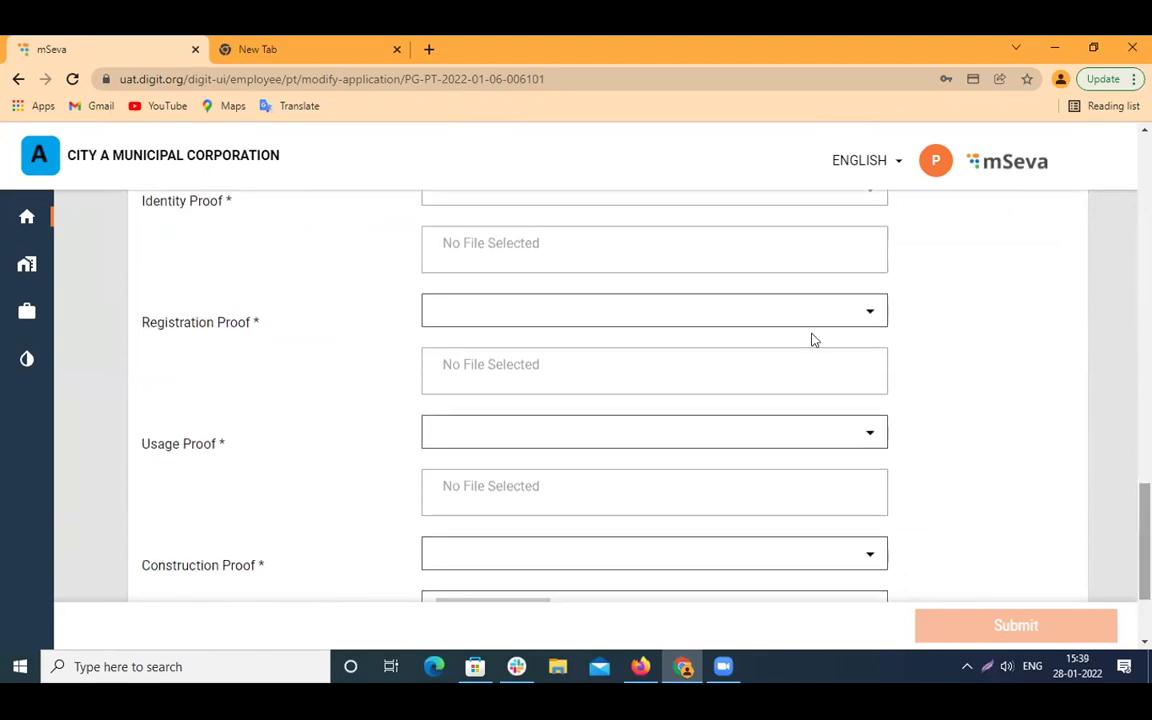
- Select Sale Deed as registration proof and start attaching its file
{"action": "left_click", "coordinate": [871, 317]}
{"action": "left_click", "coordinate": [707, 350]}
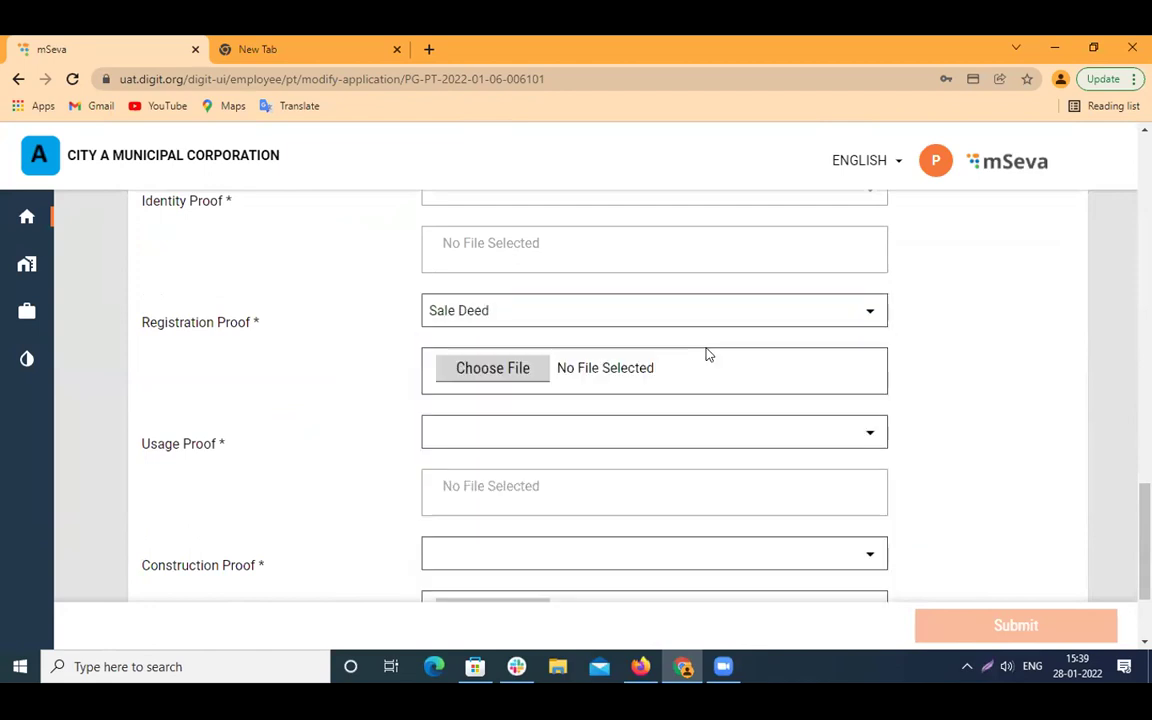
{"action": "left_click", "coordinate": [527, 368]}
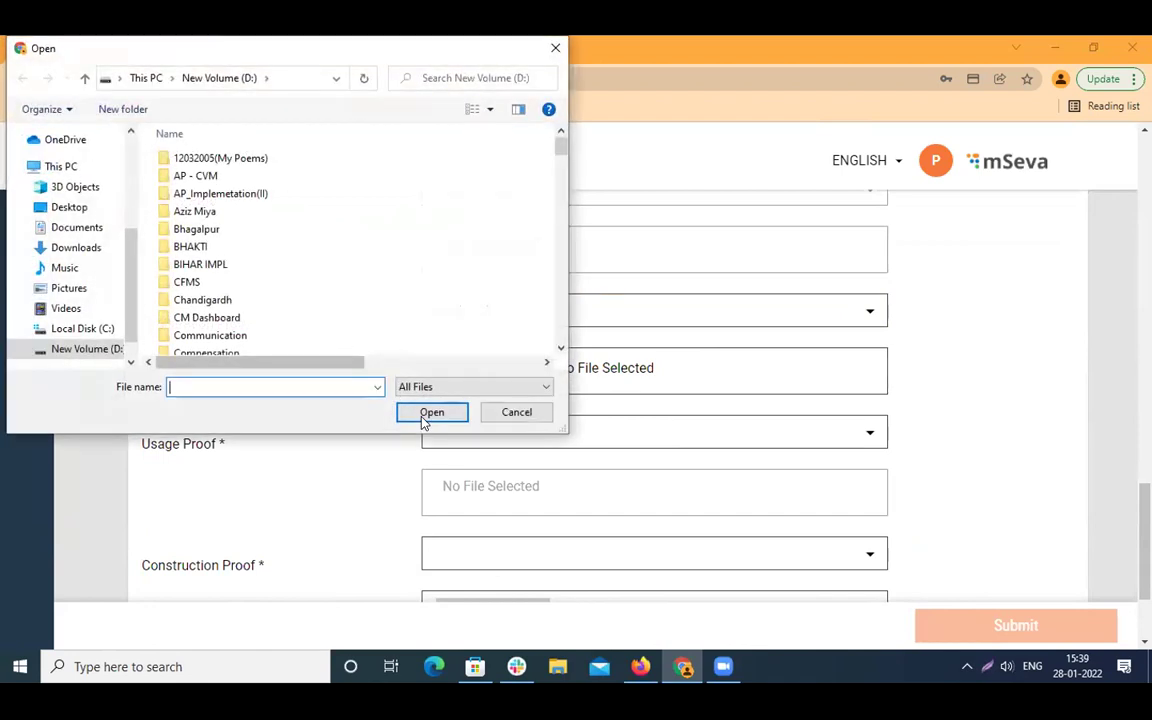
- Select Electricity Bill as usage proof and attach Screenshot_1.png
{"action": "left_click", "coordinate": [643, 434]}
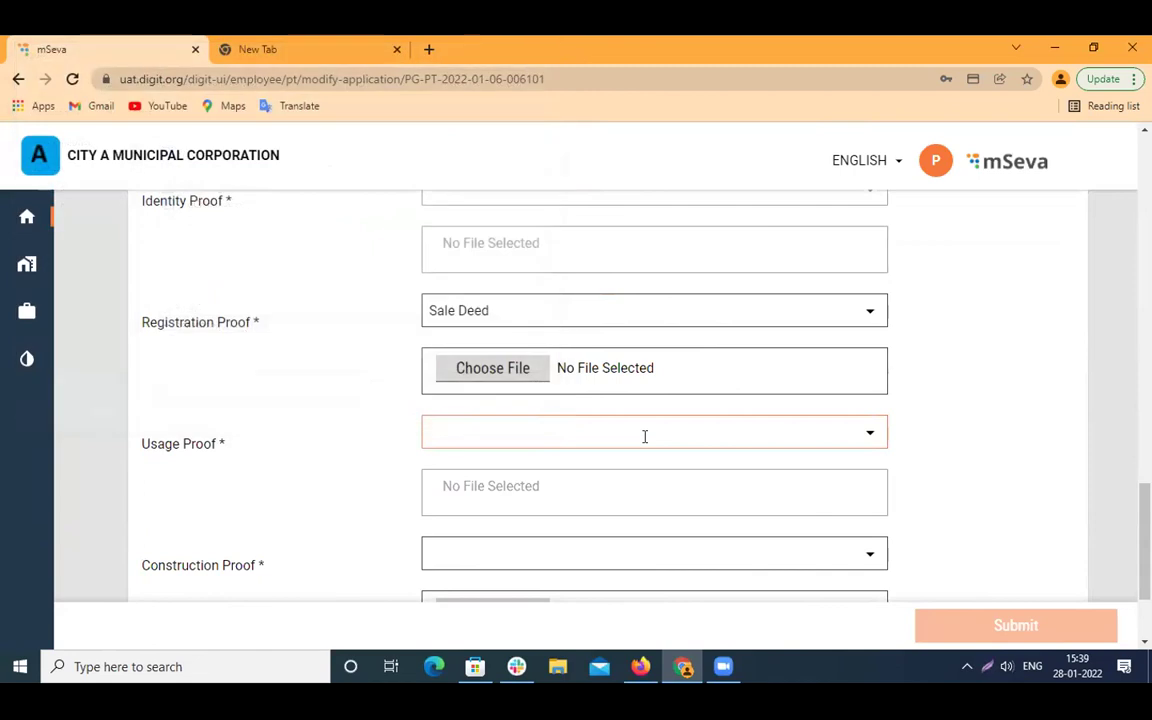
{"action": "left_click", "coordinate": [865, 458]}
{"action": "left_click", "coordinate": [565, 493]}
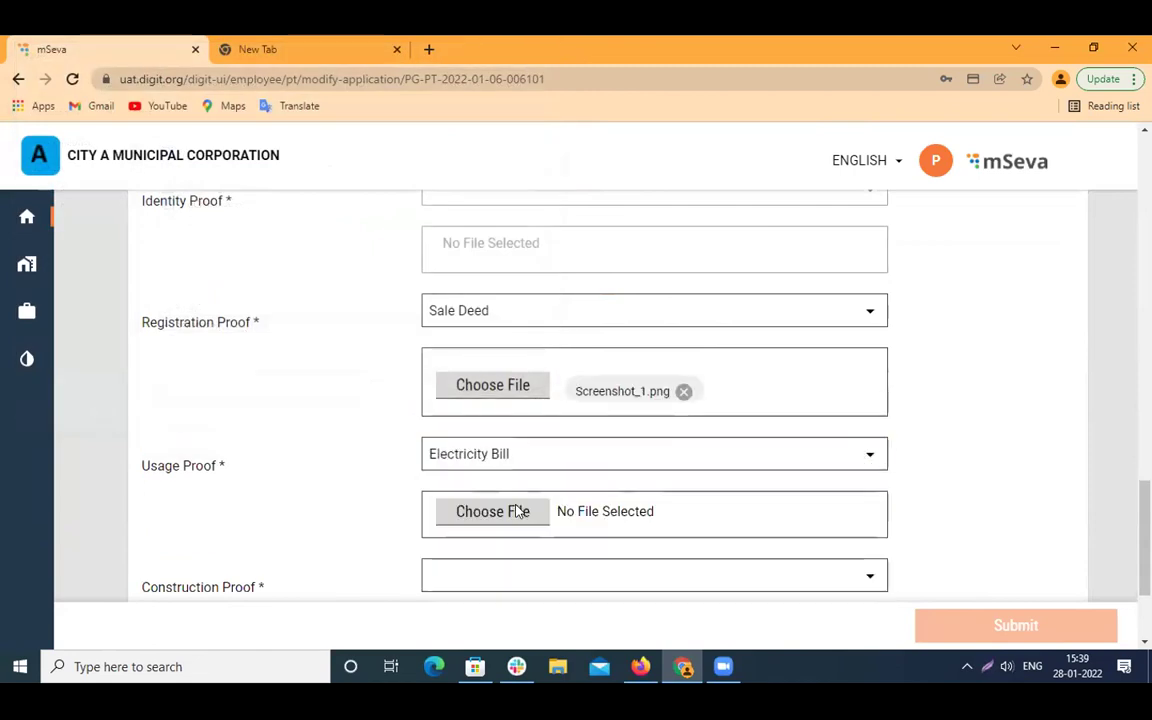
{"action": "left_click", "coordinate": [519, 511]}
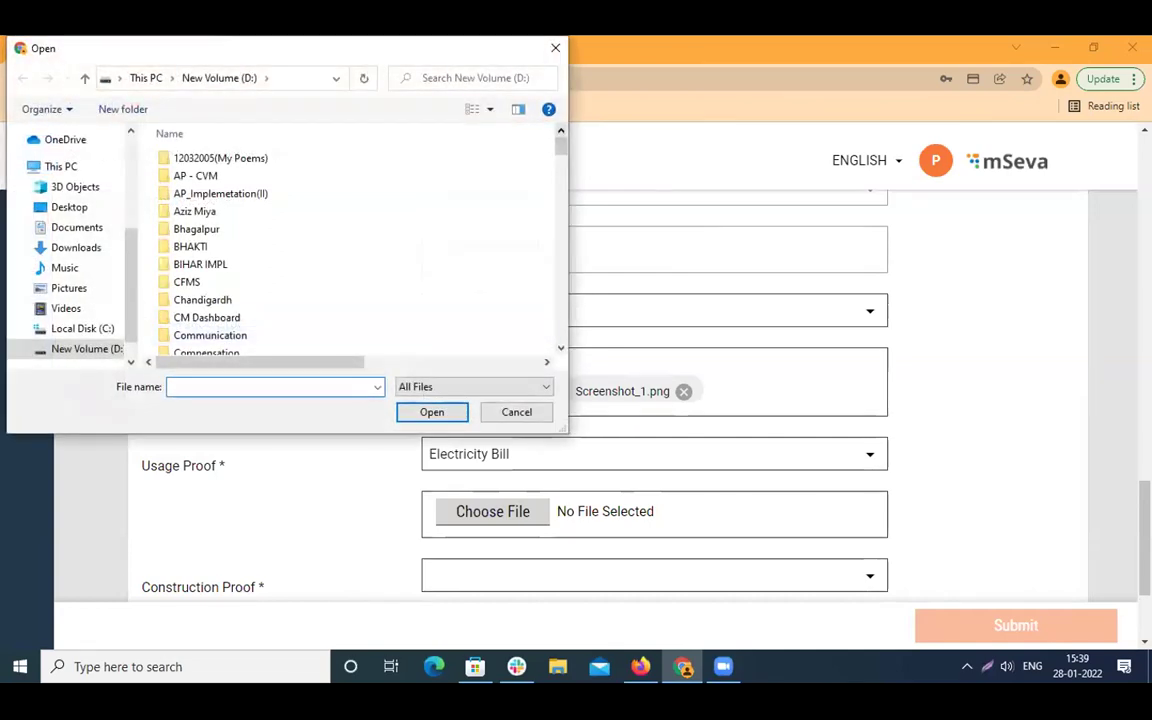
{"action": "scroll", "coordinate": [300, 250], "scroll_direction": "down", "scroll_amount": 10}
{"action": "double_click", "coordinate": [210, 300]}
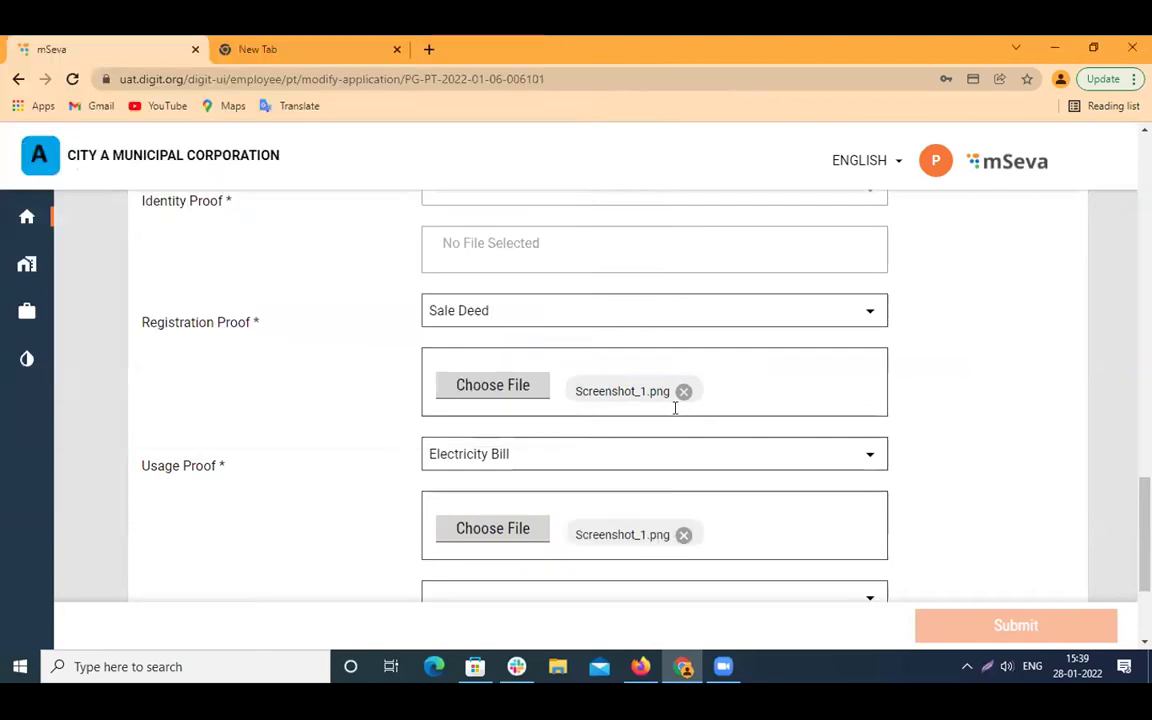
- Attach Screenshot_1.png as the construction proof file
{"action": "scroll", "coordinate": [655, 420], "scroll_direction": "down", "scroll_amount": 2}
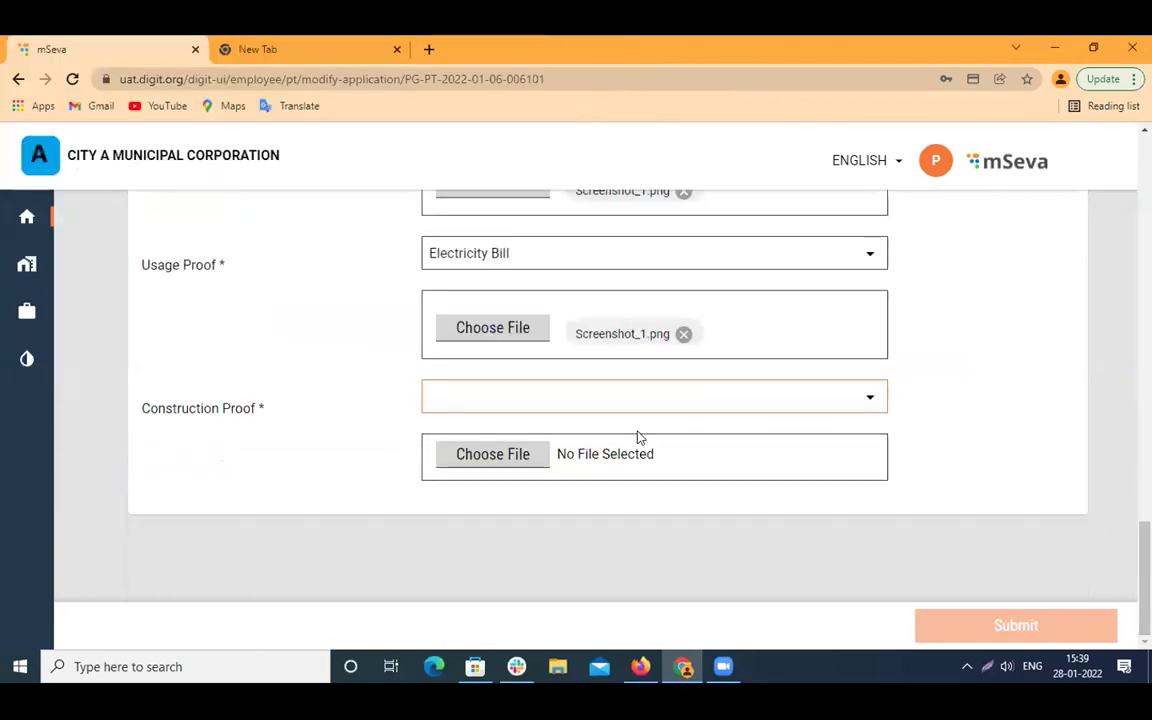
{"action": "left_click", "coordinate": [511, 458]}
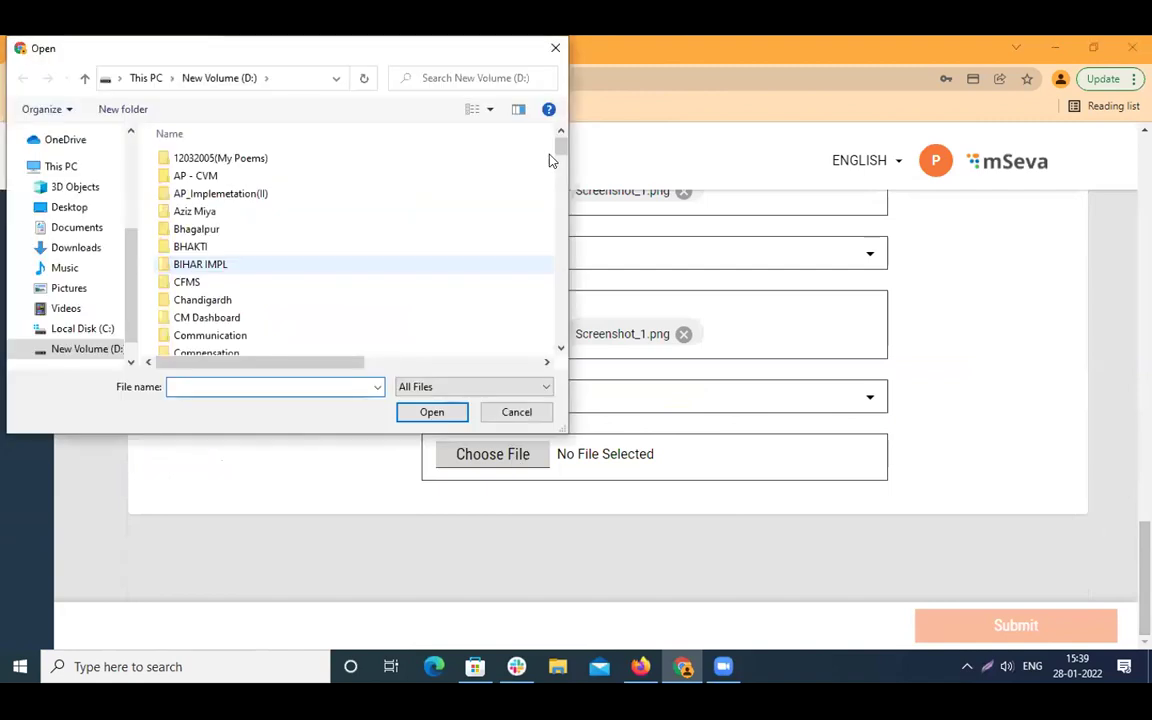
{"action": "scroll", "coordinate": [433, 333], "scroll_direction": "down", "scroll_amount": 10}
{"action": "left_click", "coordinate": [433, 328]}
{"action": "left_click", "coordinate": [406, 411]}
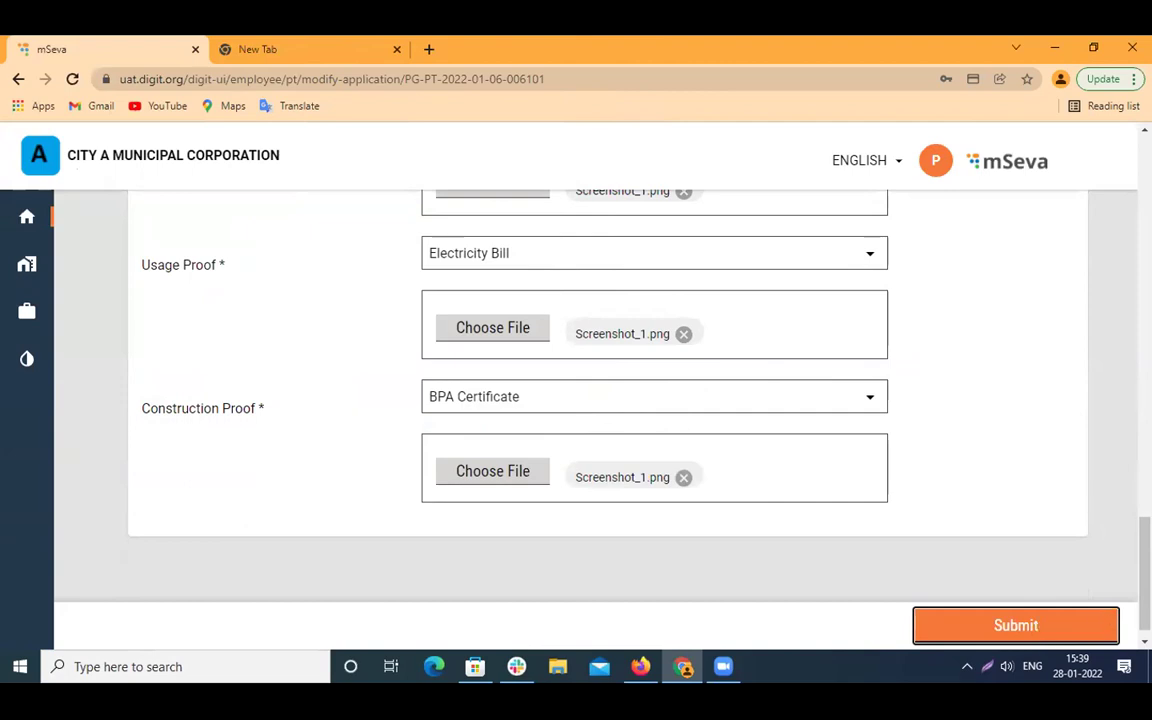
{"action": "scroll", "coordinate": [620, 400], "scroll_direction": "up", "scroll_amount": 3}
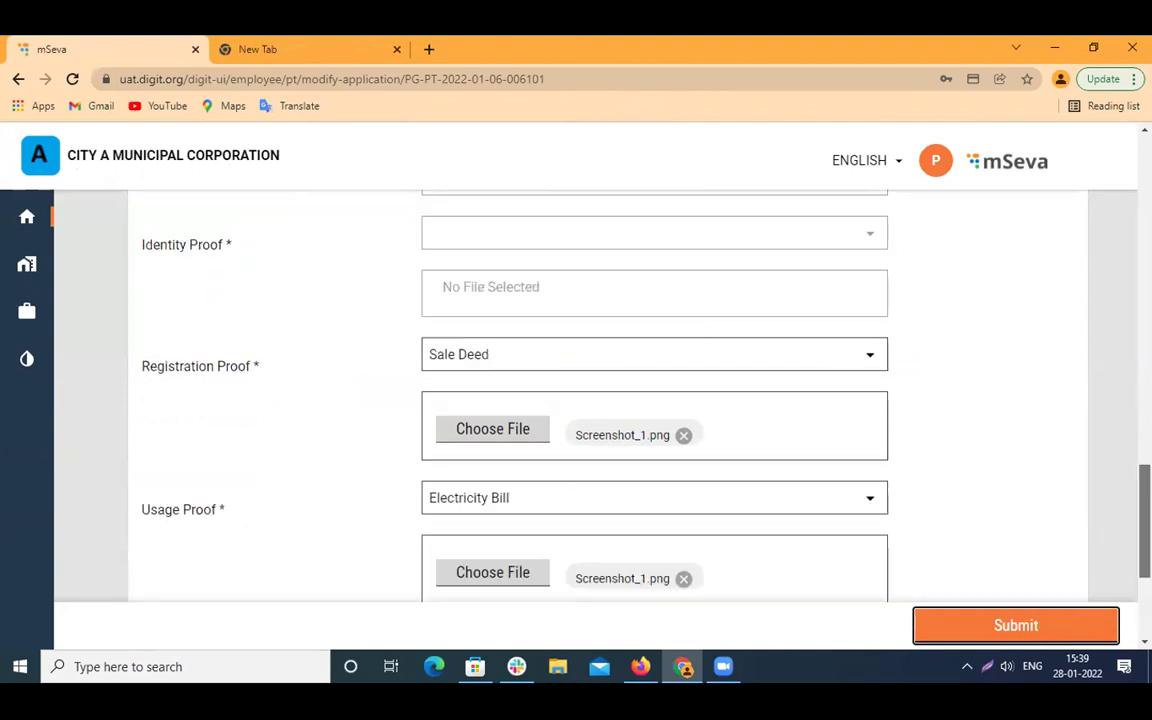
{"action": "scroll", "coordinate": [620, 400], "scroll_direction": "up", "scroll_amount": 10}
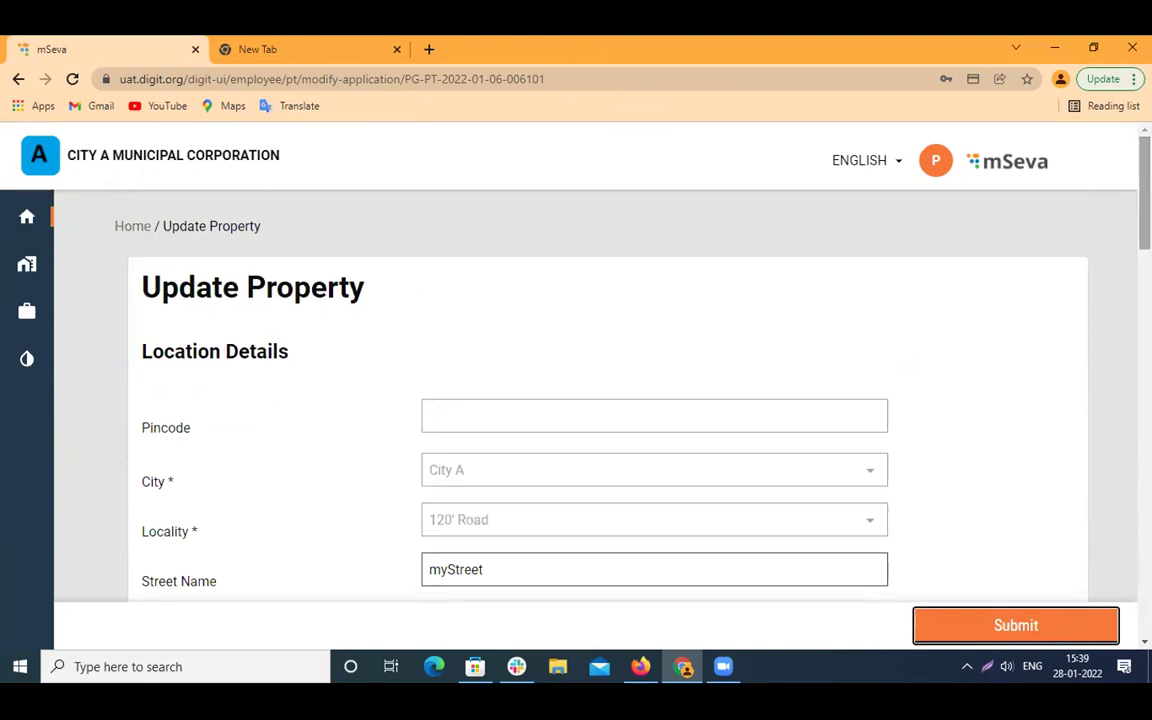
{"action": "scroll", "coordinate": [1045, 640], "scroll_direction": "down", "scroll_amount": 15}
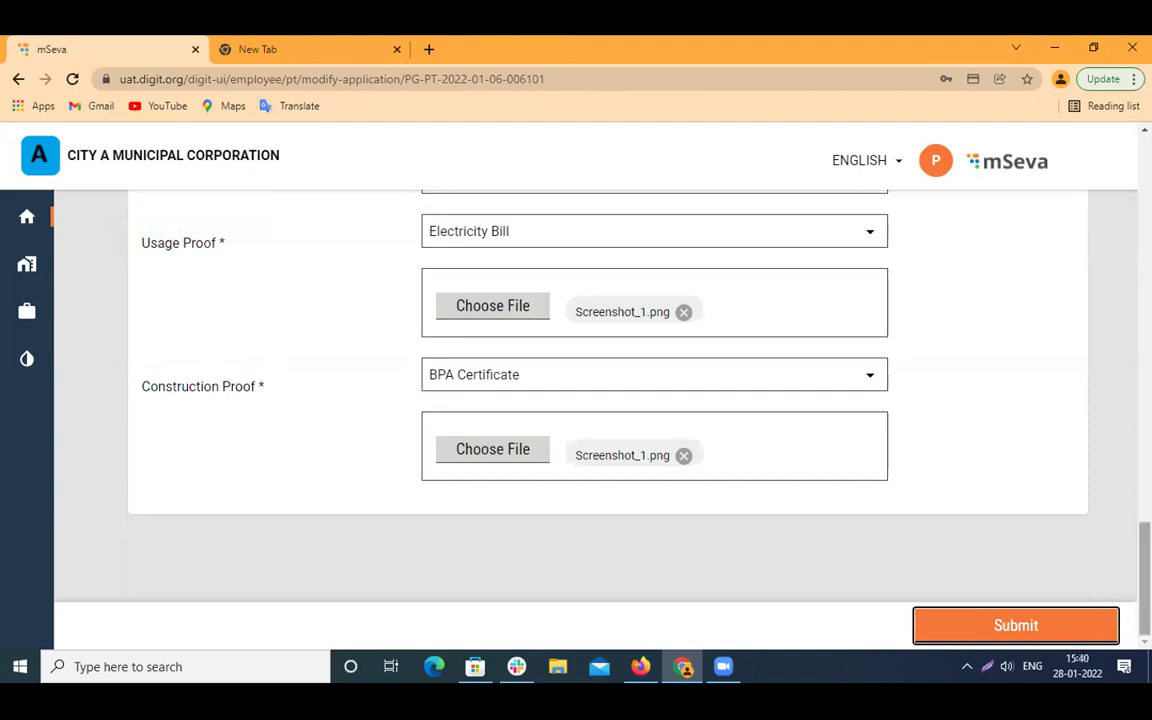
{"action": "scroll", "coordinate": [620, 400], "scroll_direction": "up", "scroll_amount": 4}
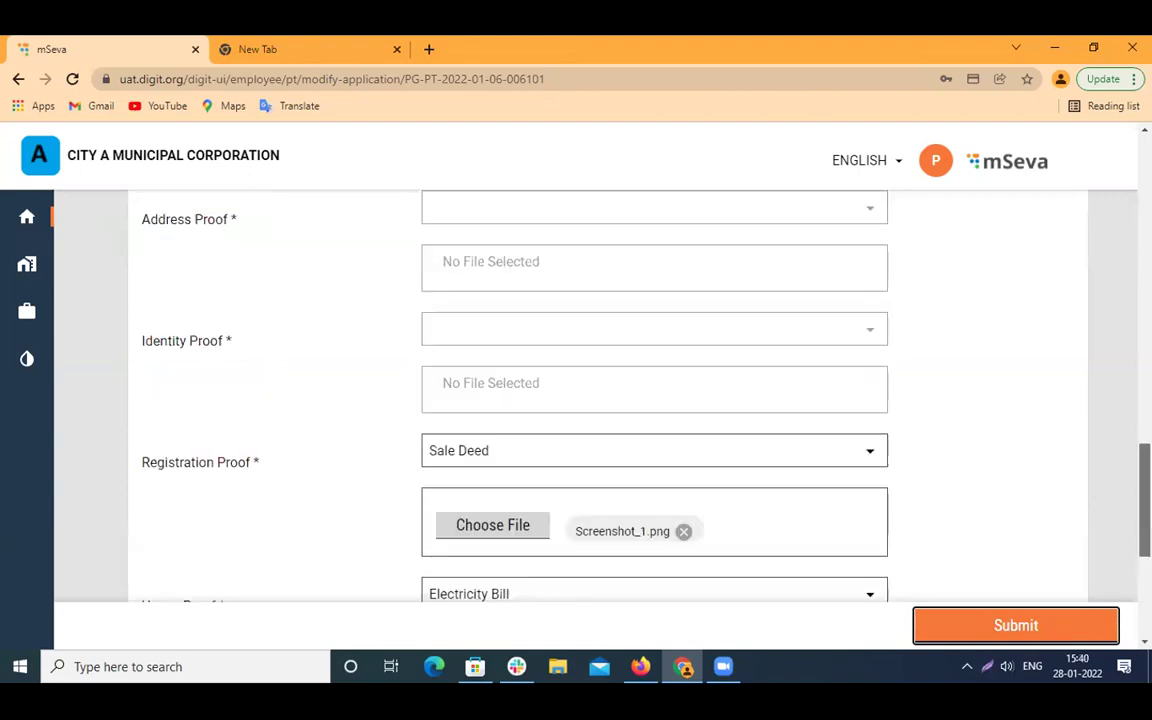
{"action": "scroll", "coordinate": [620, 400], "scroll_direction": "up", "scroll_amount": 10}
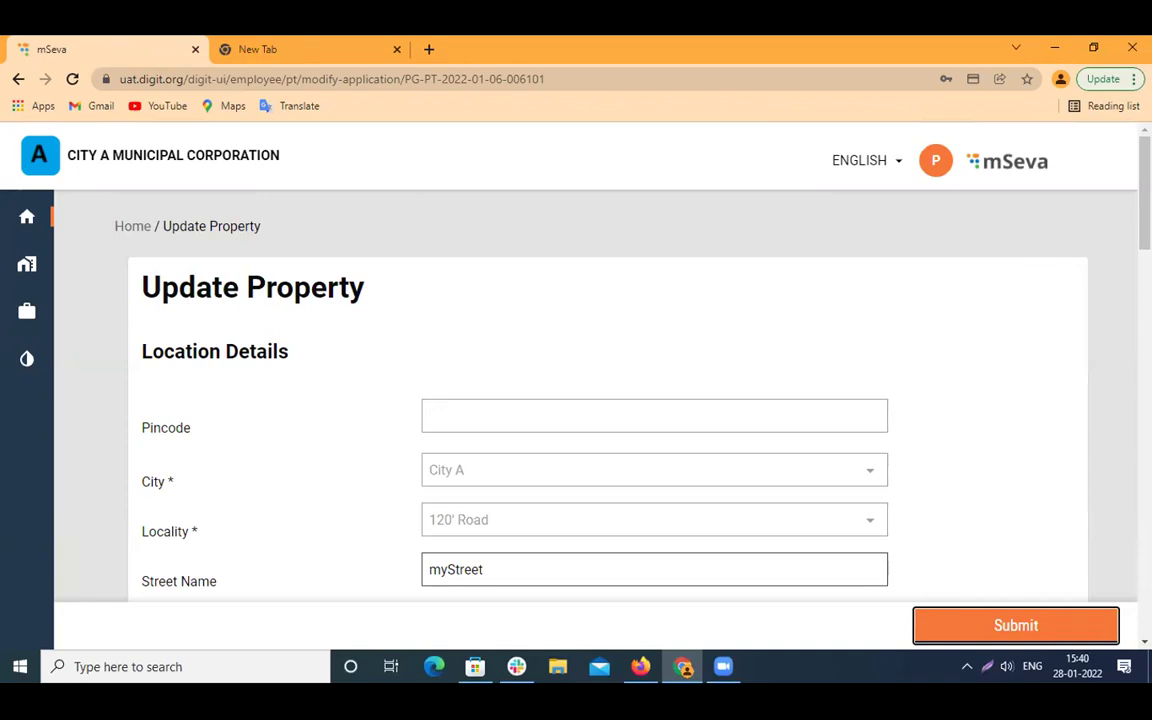
{"action": "scroll", "coordinate": [600, 400], "scroll_direction": "down", "scroll_amount": 5}
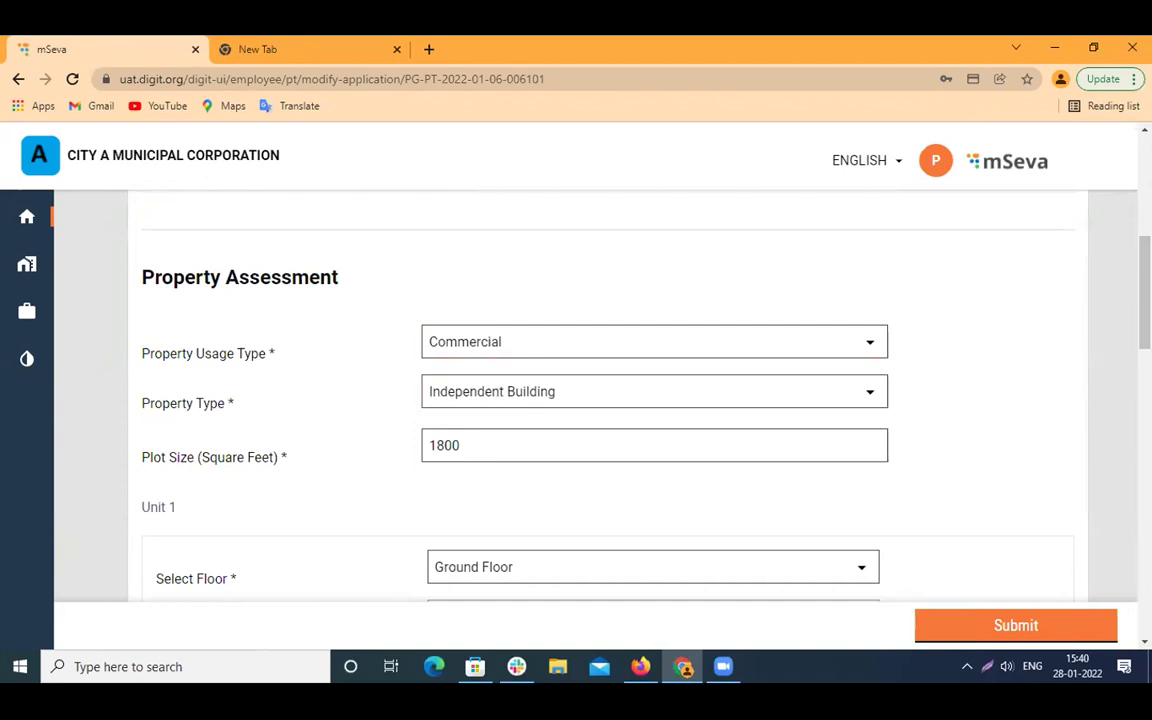
{"action": "scroll", "coordinate": [620, 400], "scroll_direction": "down", "scroll_amount": 1}
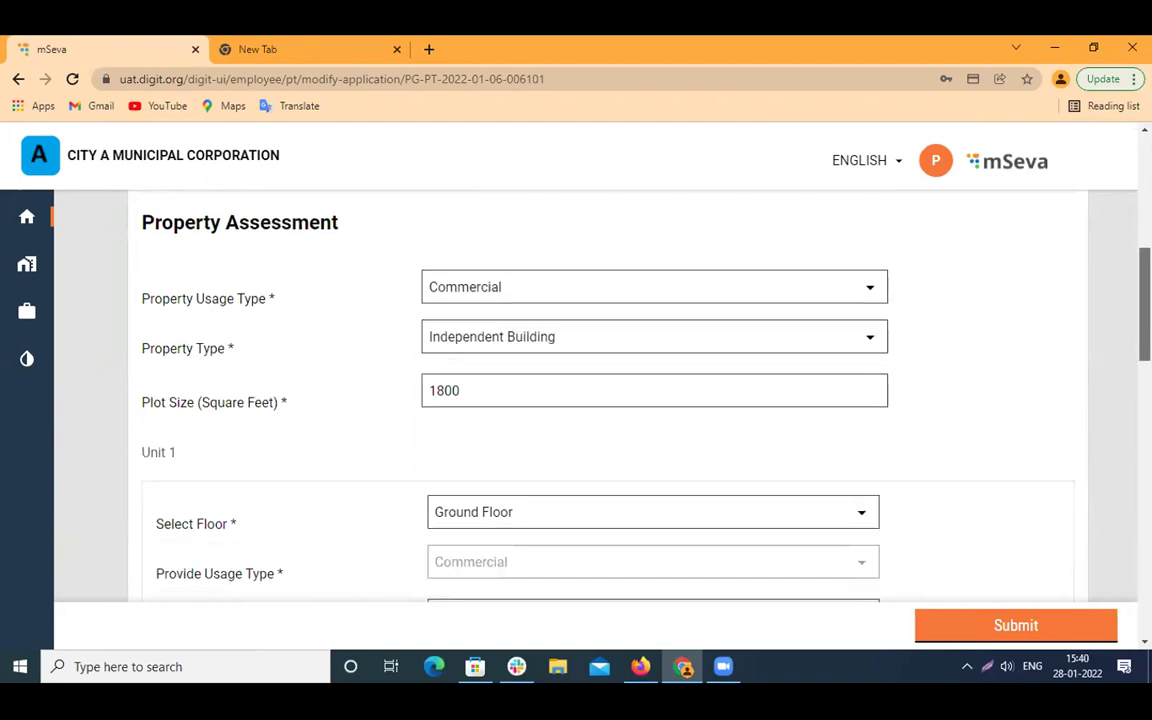
{"action": "scroll", "coordinate": [600, 400], "scroll_direction": "down", "scroll_amount": 2}
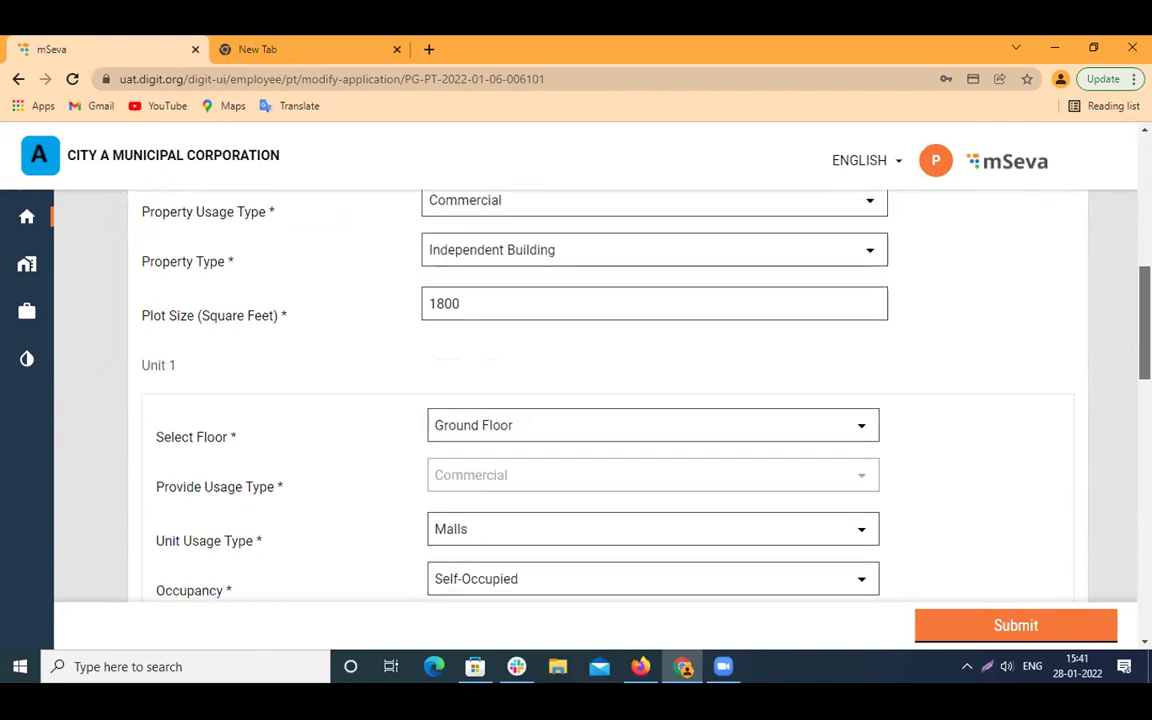
{"action": "scroll", "coordinate": [859, 375], "scroll_direction": "down", "scroll_amount": 1}
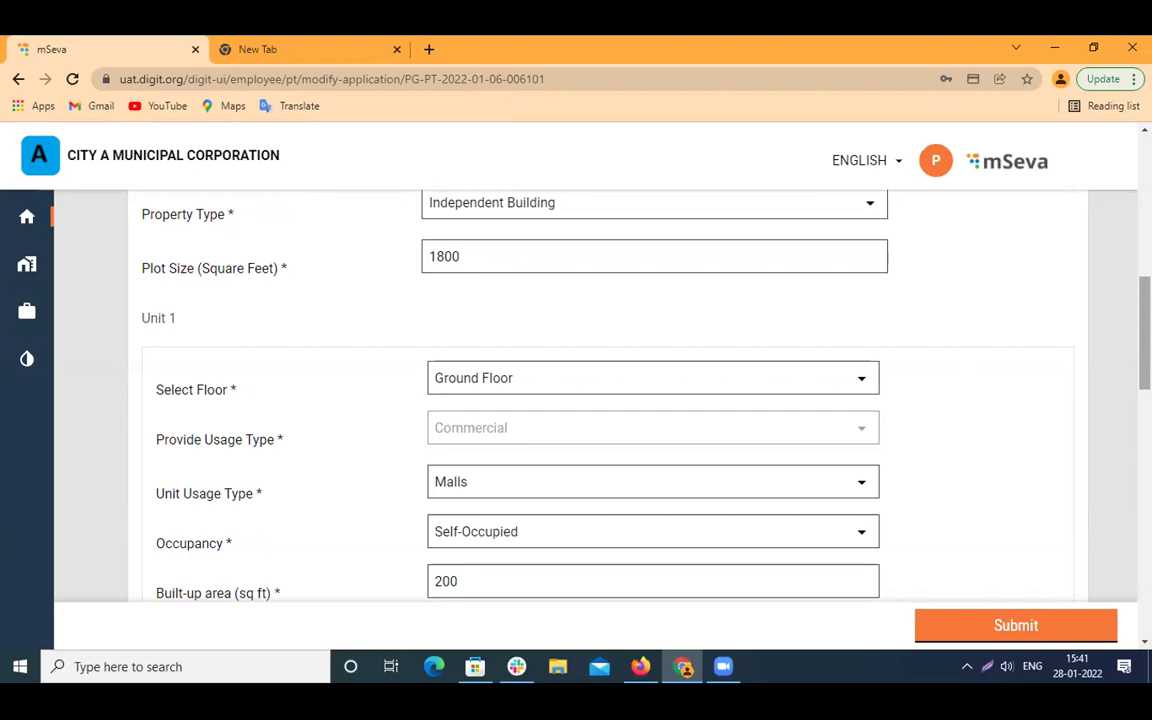
{"action": "scroll", "coordinate": [580, 400], "scroll_direction": "down", "scroll_amount": 3}
{"action": "scroll", "coordinate": [580, 400], "scroll_direction": "up", "scroll_amount": 4}
{"action": "scroll", "coordinate": [580, 400], "scroll_direction": "up", "scroll_amount": 6}
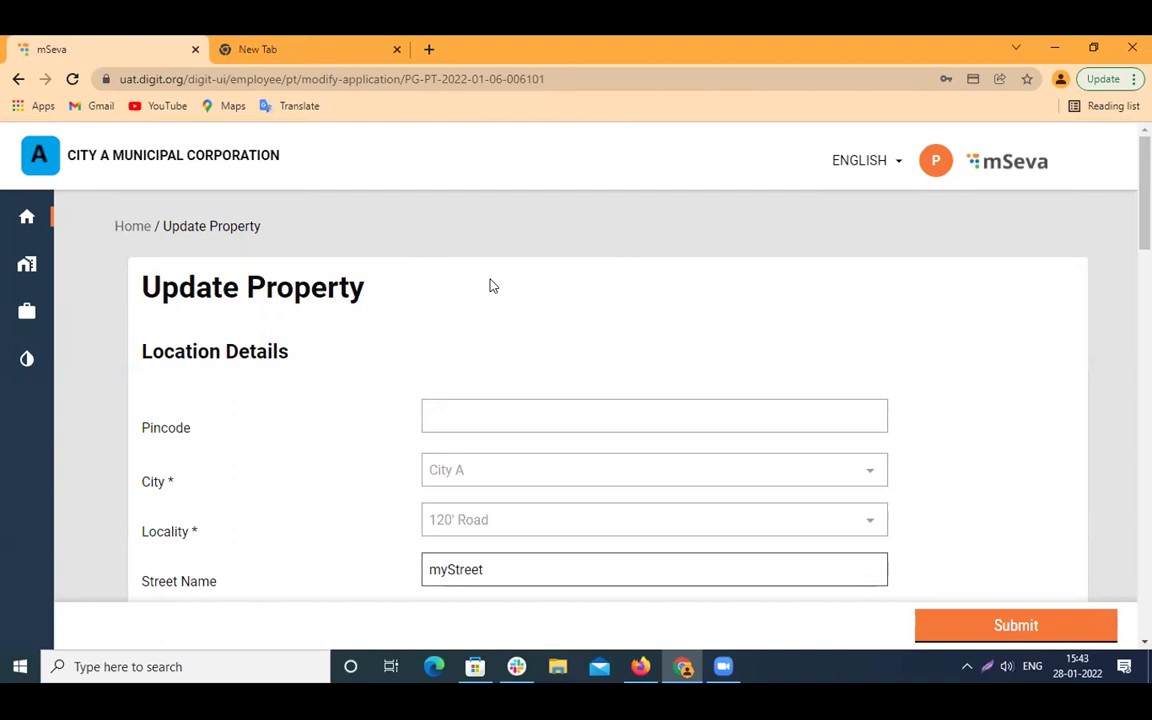
- Show slide 9, DEMO - Use cases, in the Property Tax deck, then return to mSeva
{"action": "left_click", "coordinate": [641, 667]}
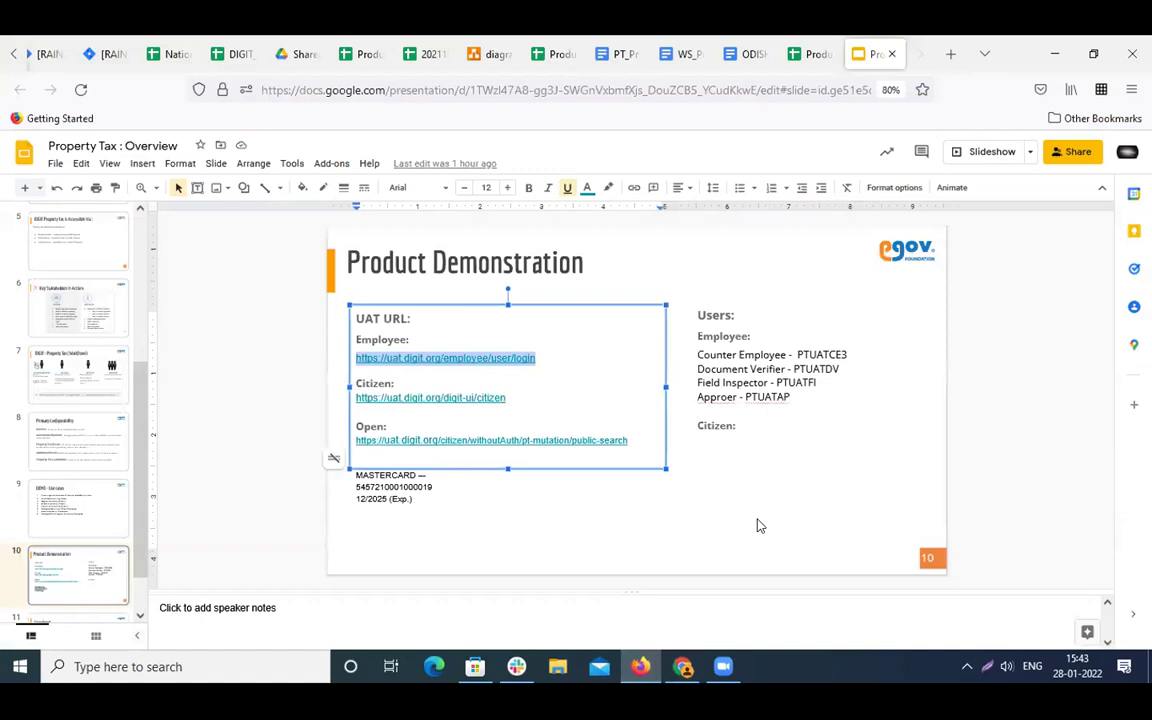
{"action": "key", "text": "Page_Up"}
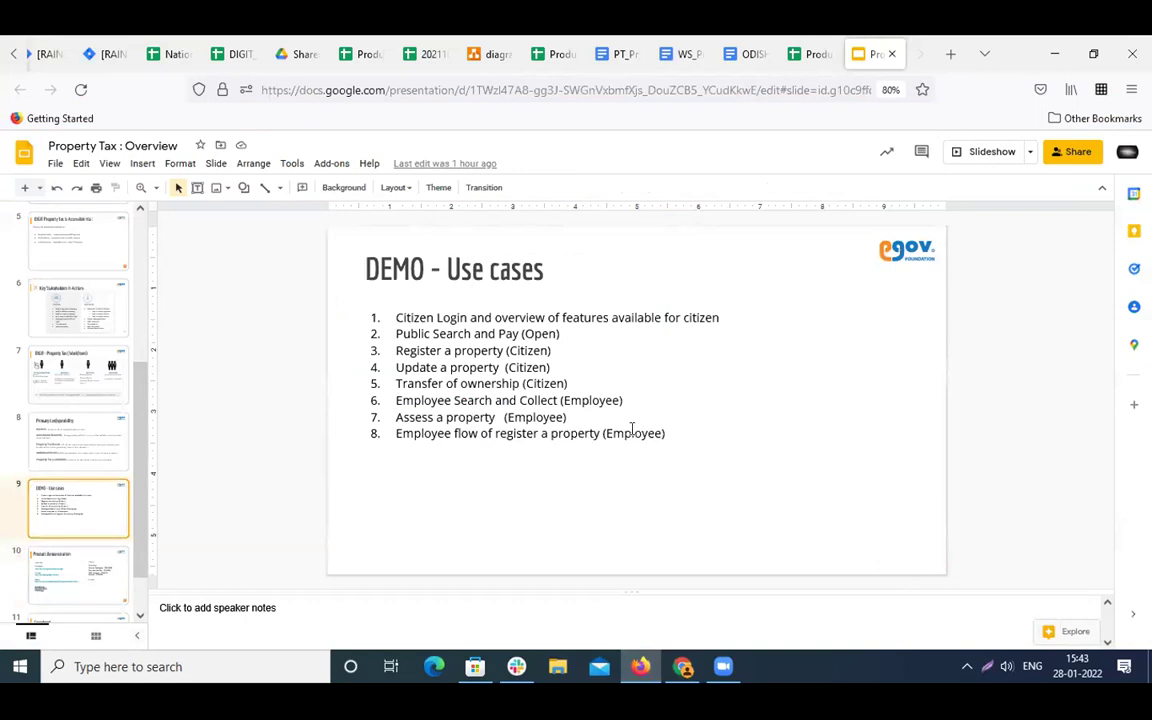
{"action": "left_click", "coordinate": [682, 667]}
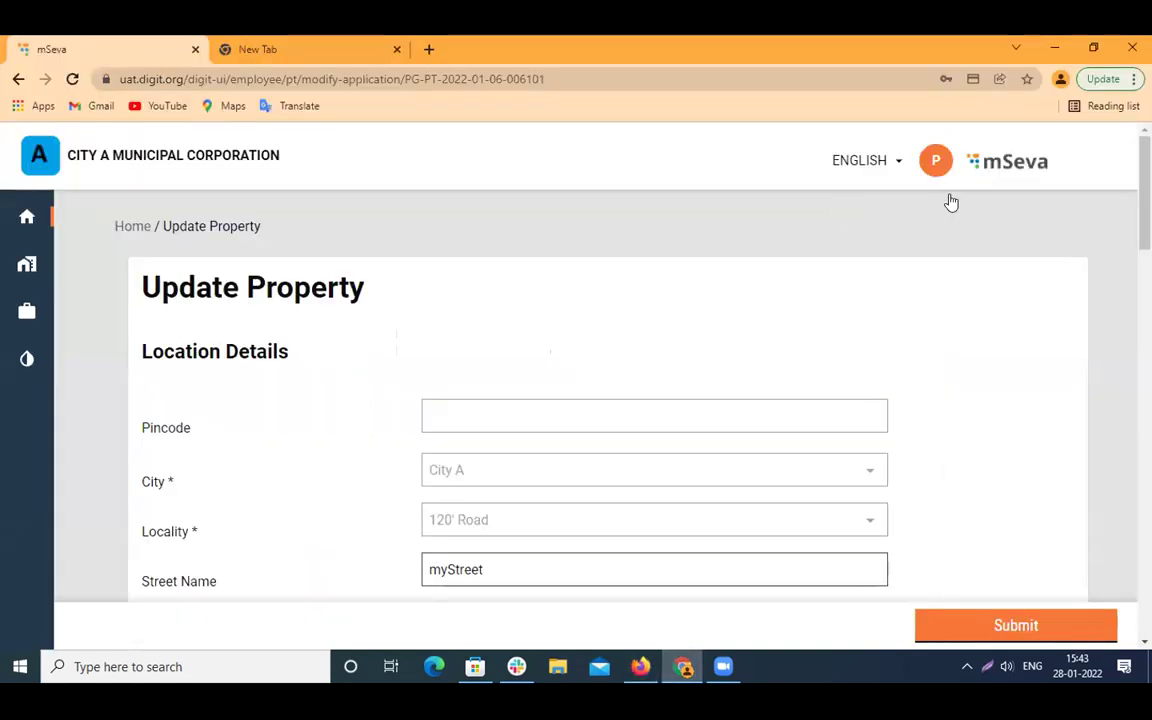
- Log out and sign back in as the employee in English for City A
{"action": "left_click", "coordinate": [962, 211]}
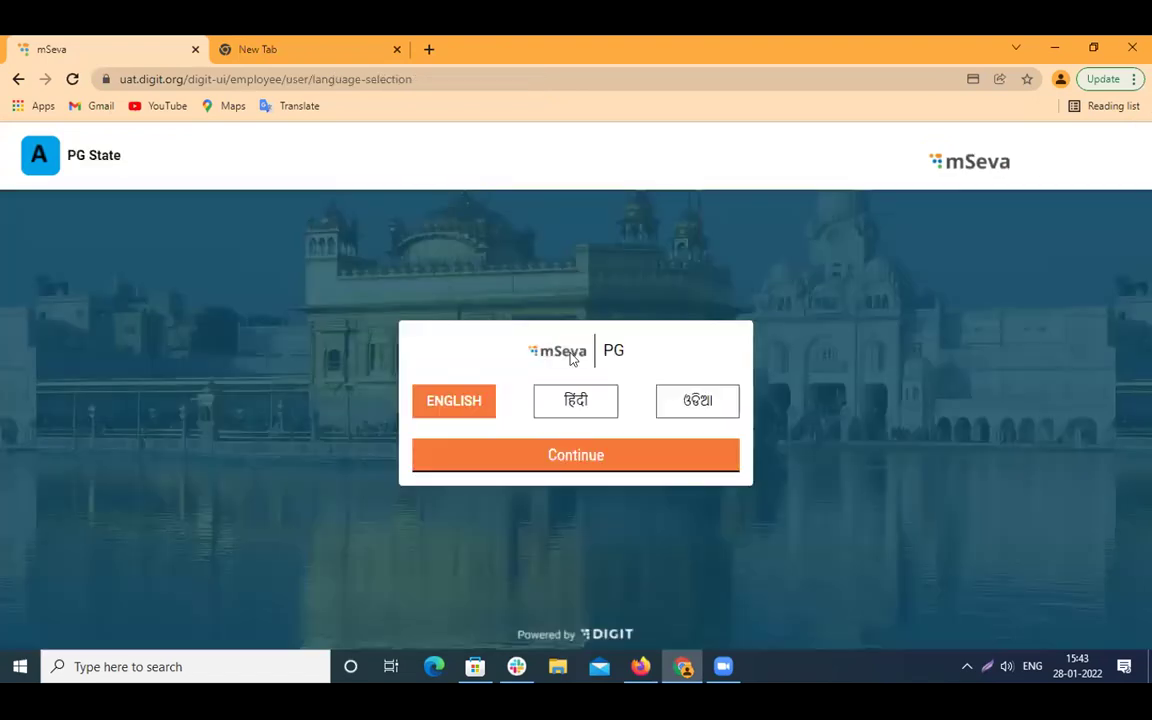
{"action": "left_click", "coordinate": [504, 457]}
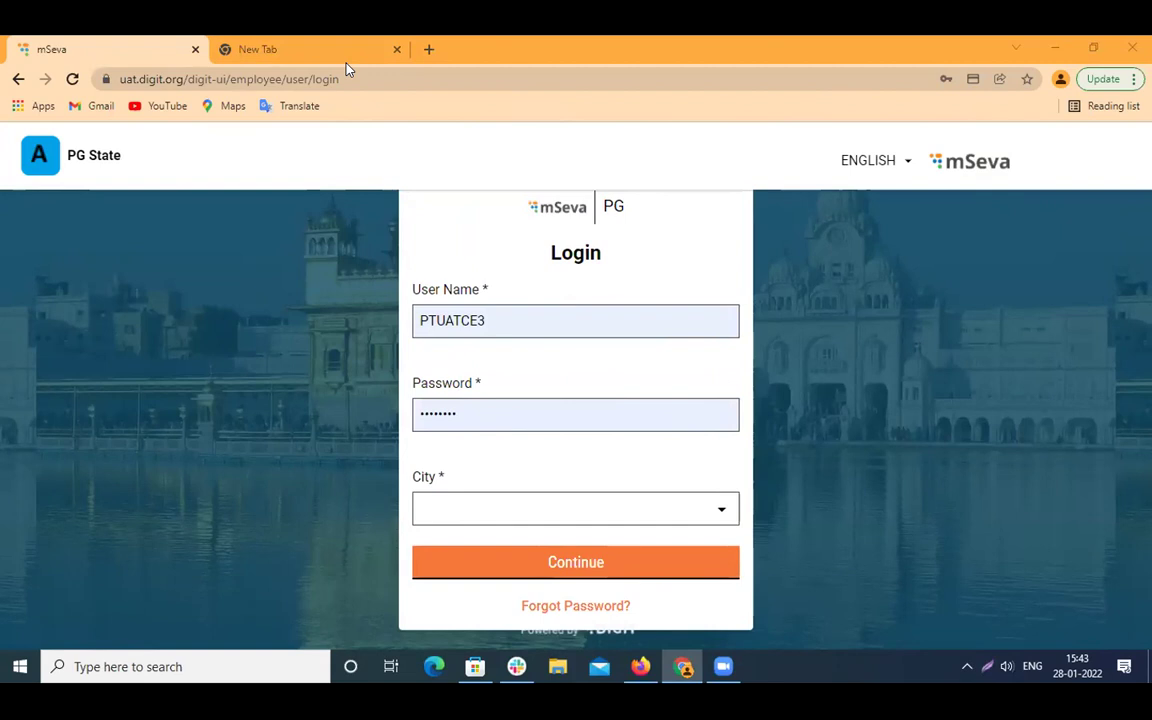
{"action": "left_click", "coordinate": [544, 521]}
{"action": "left_click", "coordinate": [553, 545]}
{"action": "left_click", "coordinate": [553, 581]}
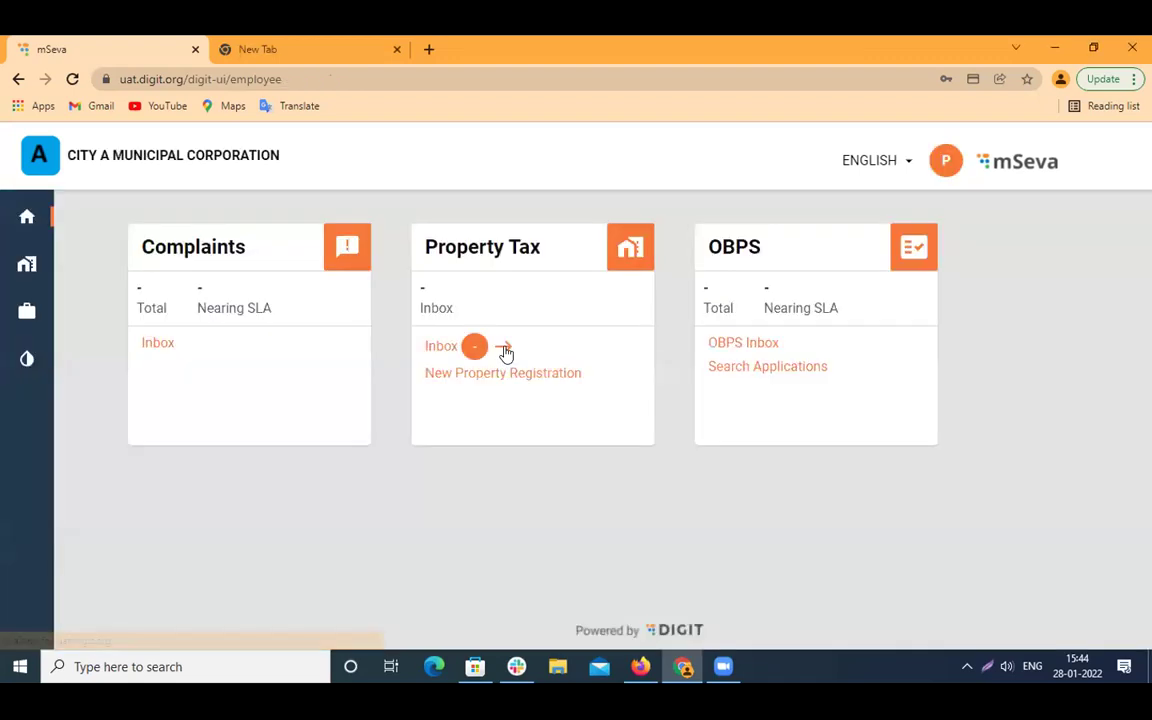
- From the Property Tax inbox, search properties by the owner's mobile number and review results
{"action": "left_click", "coordinate": [205, 416]}
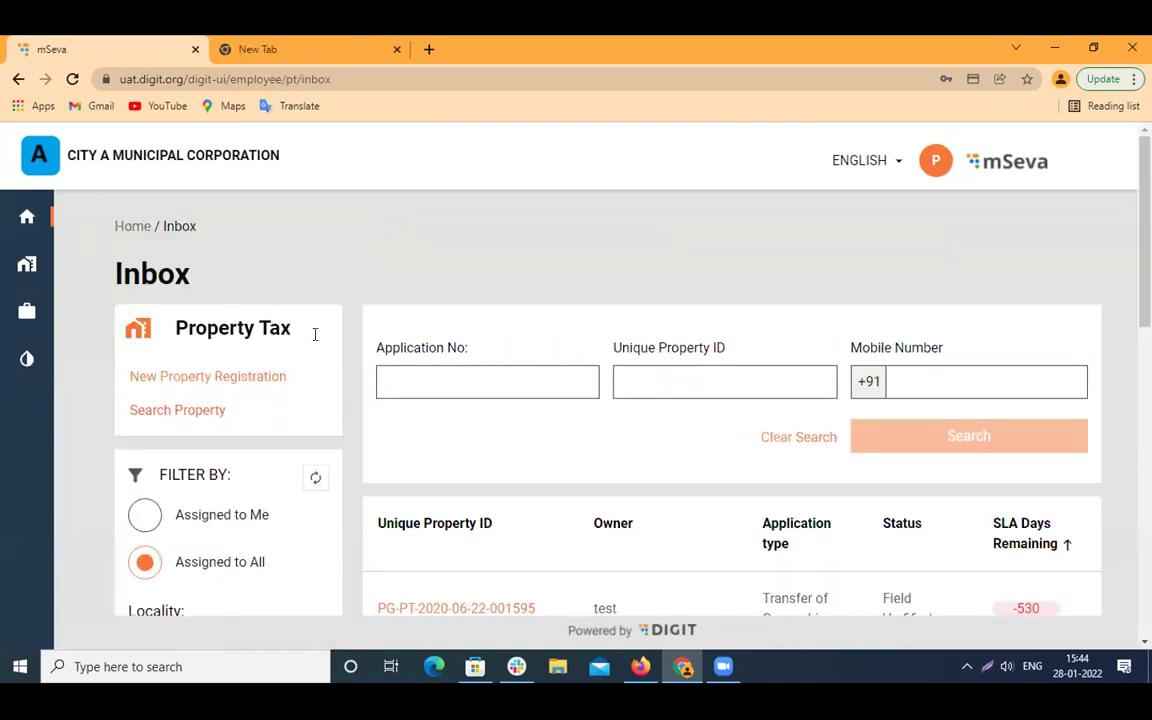
{"action": "left_click", "coordinate": [180, 410]}
{"action": "left_click", "coordinate": [952, 323]}
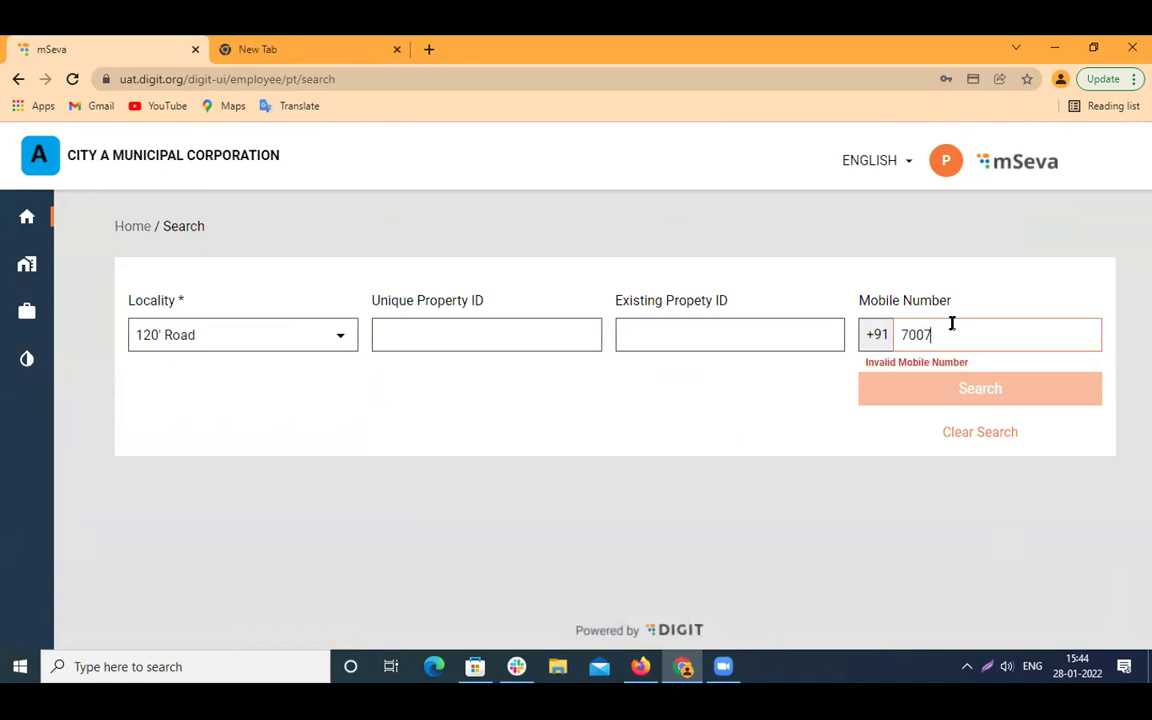
{"action": "left_click", "coordinate": [985, 390]}
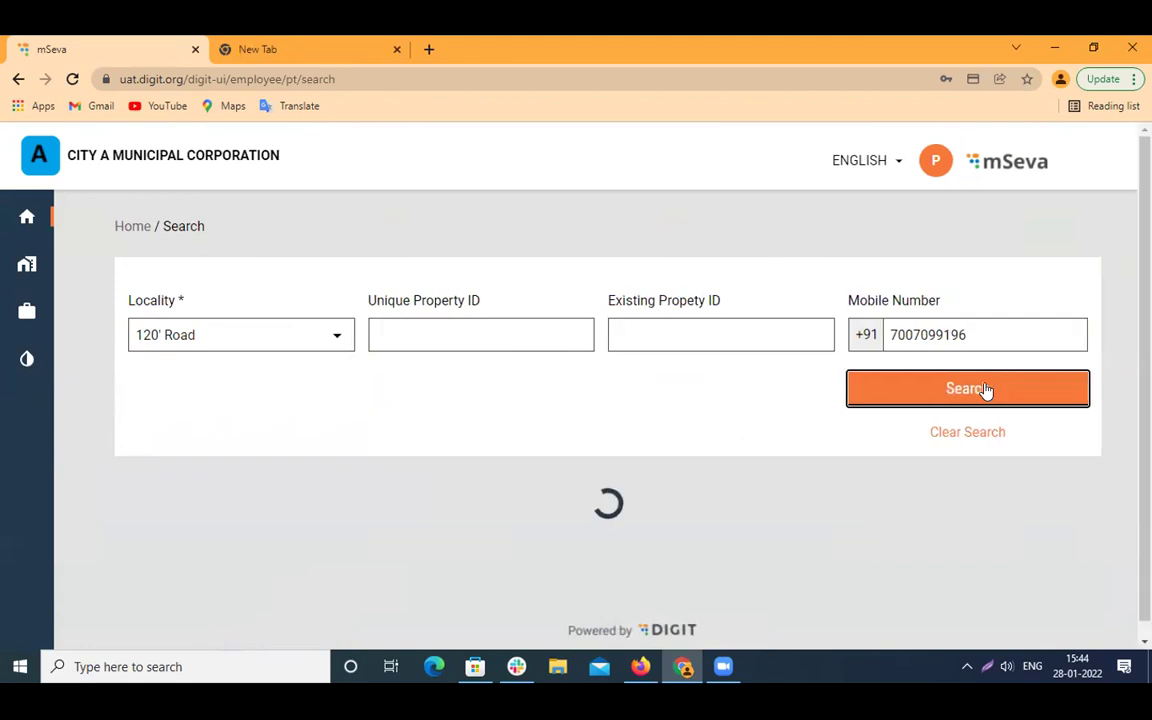
{"action": "scroll", "coordinate": [985, 390], "scroll_direction": "down", "scroll_amount": 2}
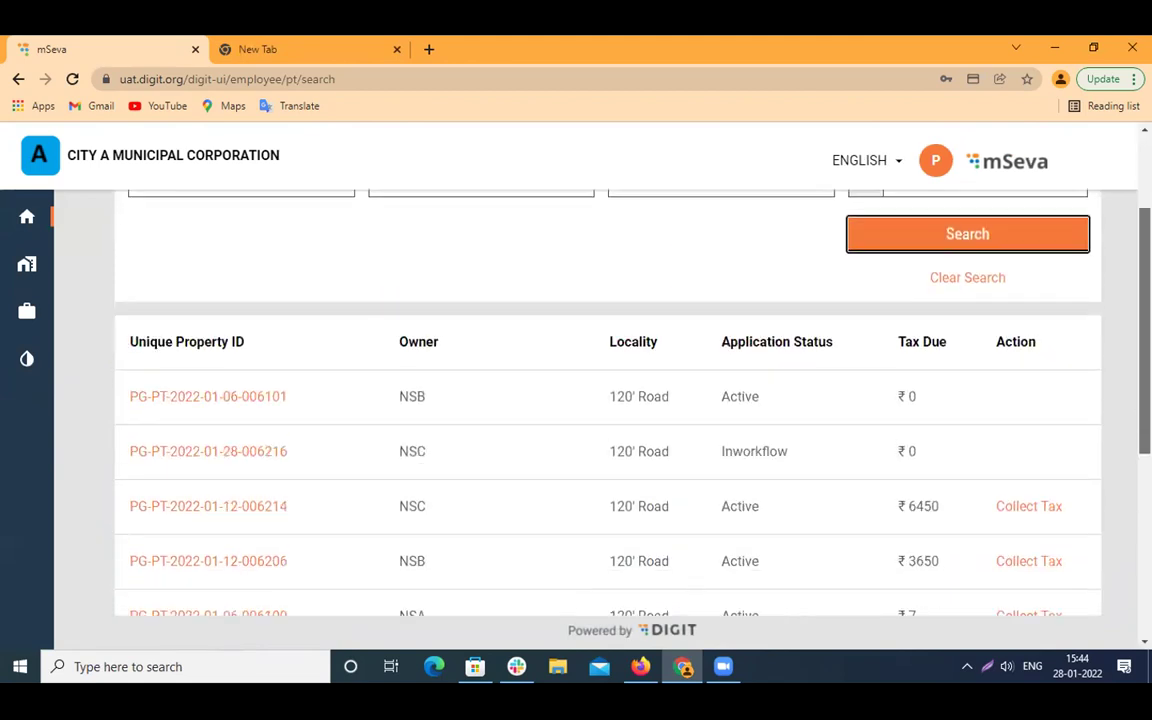
{"action": "scroll", "coordinate": [885, 380], "scroll_direction": "down", "scroll_amount": 1}
{"action": "scroll", "coordinate": [884, 380], "scroll_direction": "down", "scroll_amount": 1}
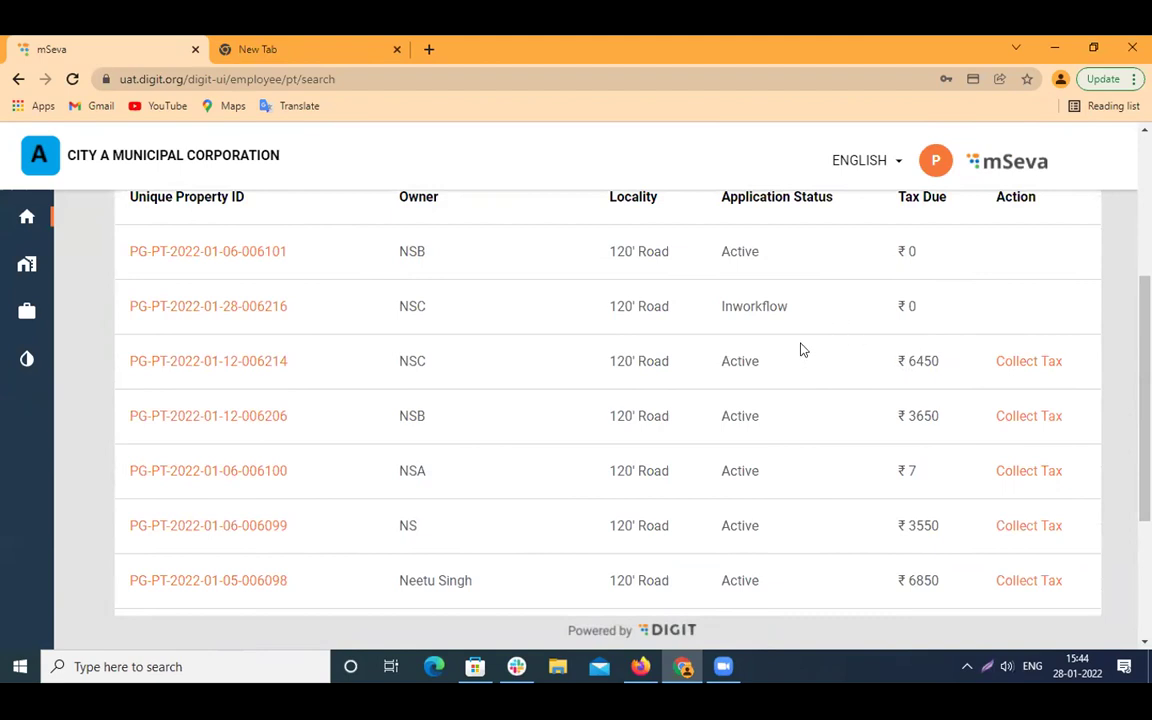
{"action": "left_click", "coordinate": [1022, 368]}
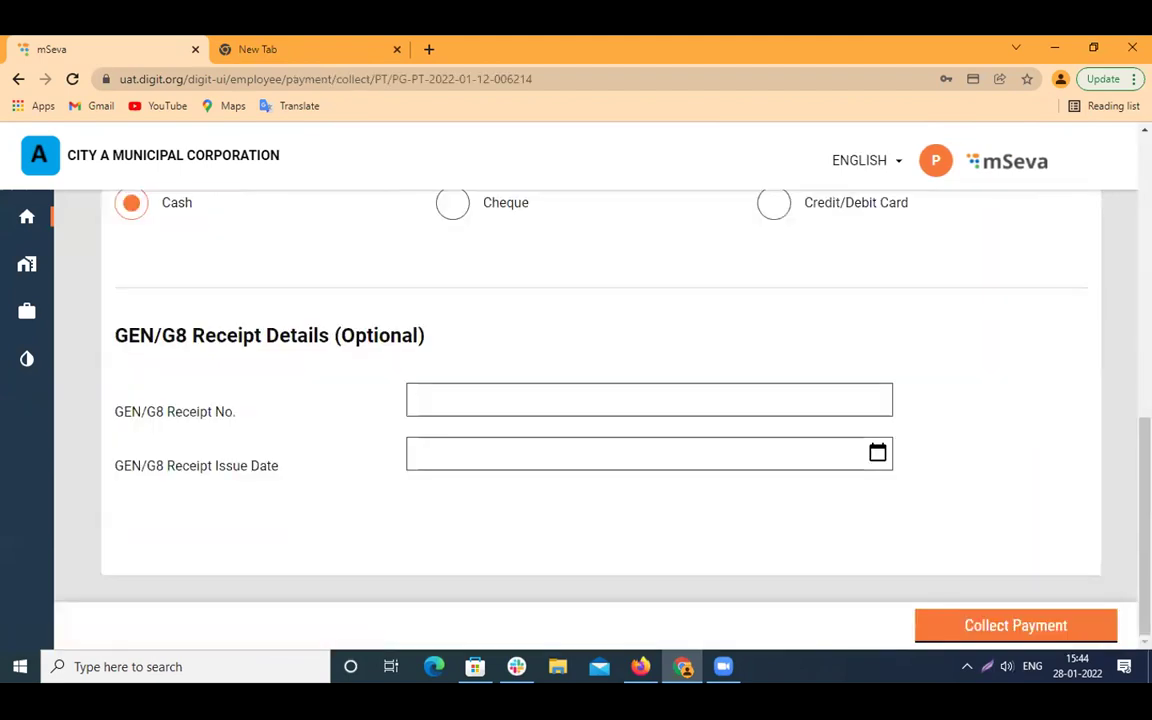
{"action": "scroll", "coordinate": [600, 400], "scroll_direction": "up", "scroll_amount": 2}
{"action": "scroll", "coordinate": [600, 400], "scroll_direction": "up", "scroll_amount": 3}
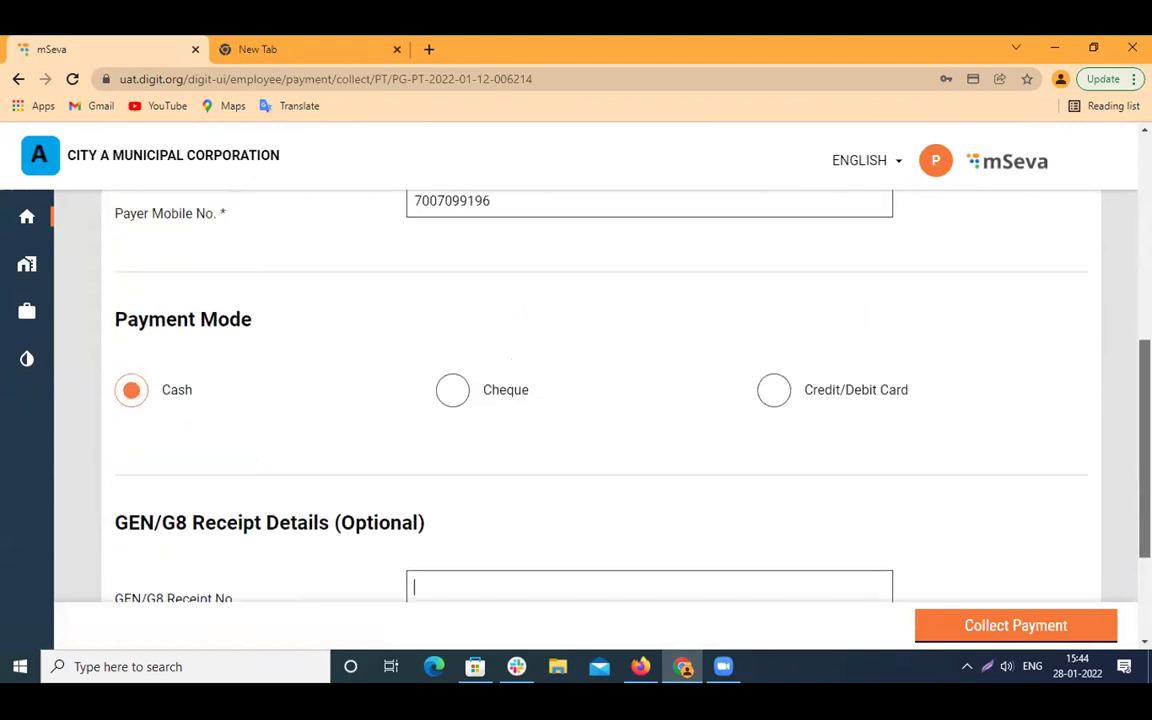
{"action": "scroll", "coordinate": [600, 400], "scroll_direction": "up", "scroll_amount": 4}
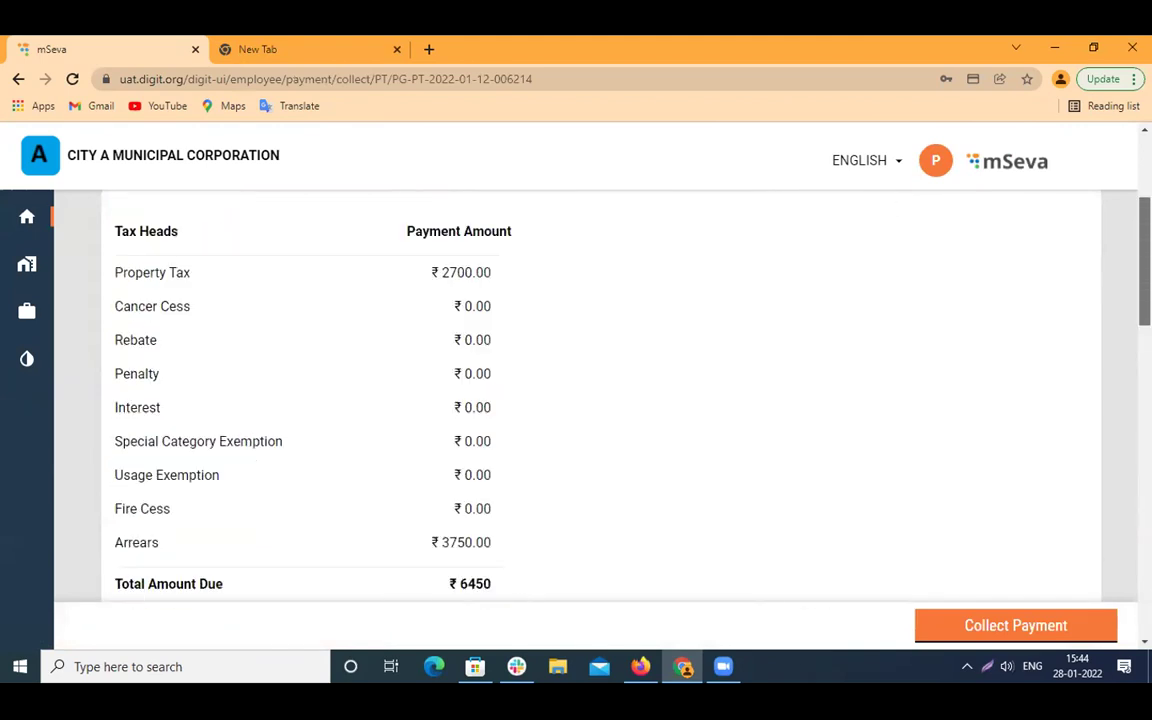
{"action": "scroll", "coordinate": [600, 400], "scroll_direction": "down", "scroll_amount": 4}
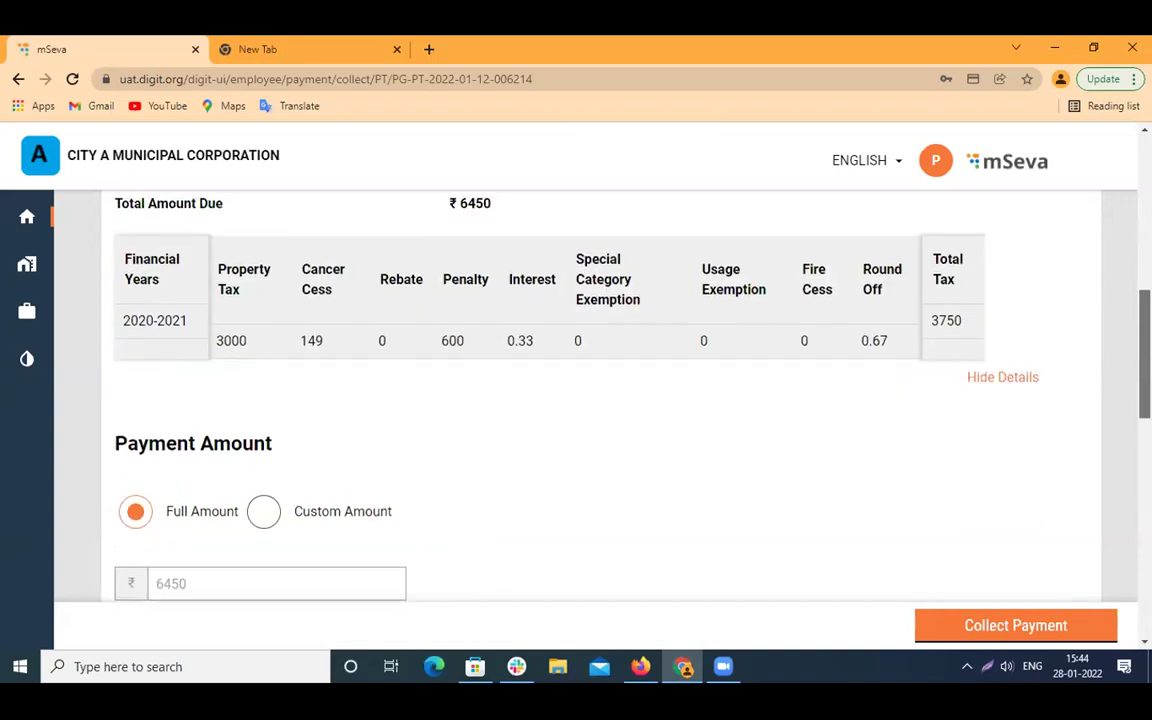
{"action": "scroll", "coordinate": [600, 400], "scroll_direction": "up", "scroll_amount": 1}
{"action": "scroll", "coordinate": [600, 400], "scroll_direction": "up", "scroll_amount": 2}
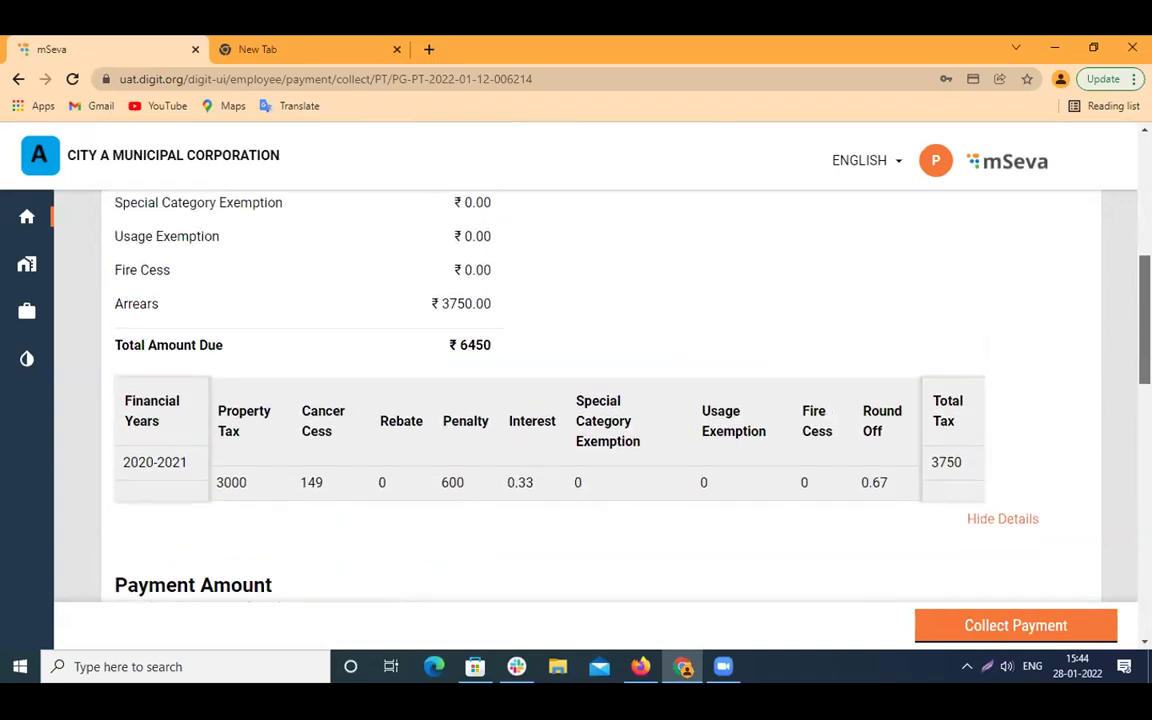
{"action": "scroll", "coordinate": [401, 252], "scroll_direction": "up", "scroll_amount": 3}
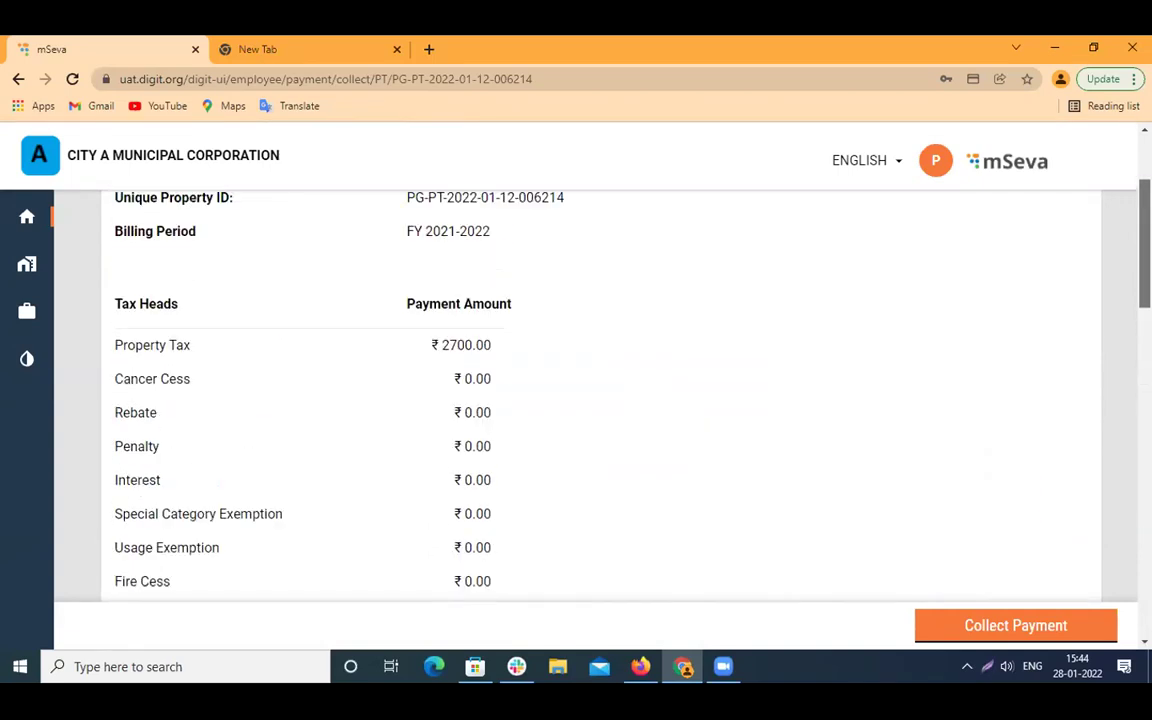
{"action": "scroll", "coordinate": [468, 427], "scroll_direction": "down", "scroll_amount": 2}
{"action": "scroll", "coordinate": [468, 427], "scroll_direction": "down", "scroll_amount": 3}
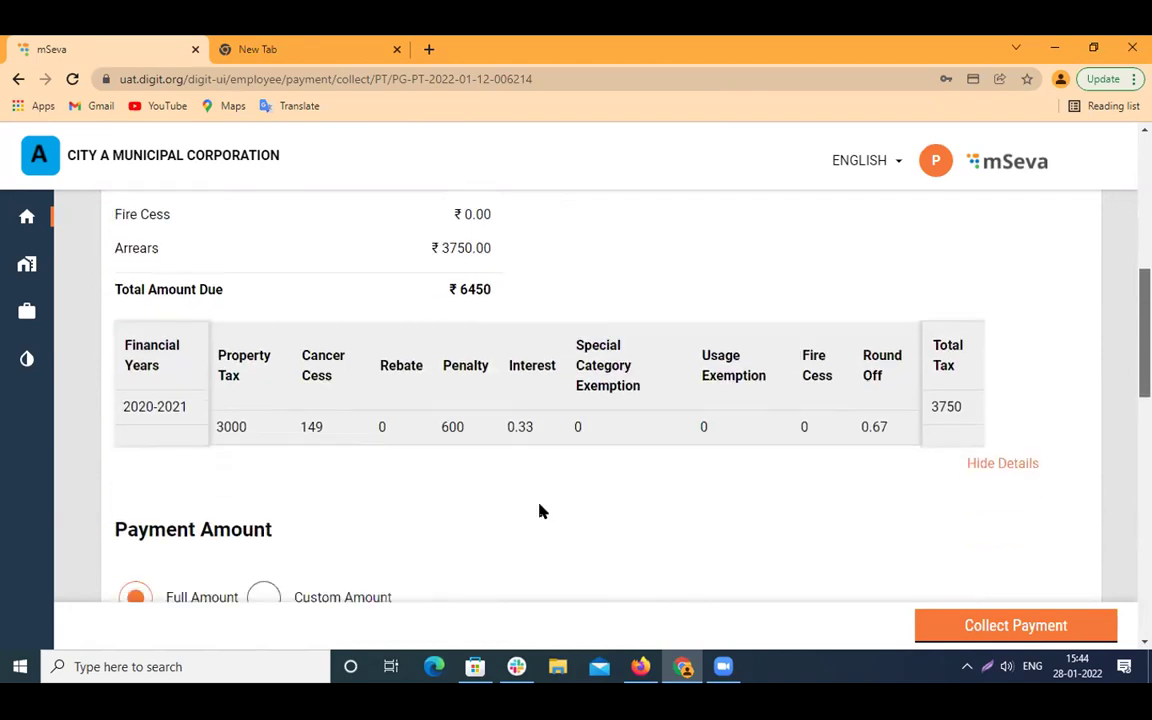
{"action": "scroll", "coordinate": [617, 519], "scroll_direction": "up", "scroll_amount": 1}
{"action": "scroll", "coordinate": [240, 515], "scroll_direction": "up", "scroll_amount": 1}
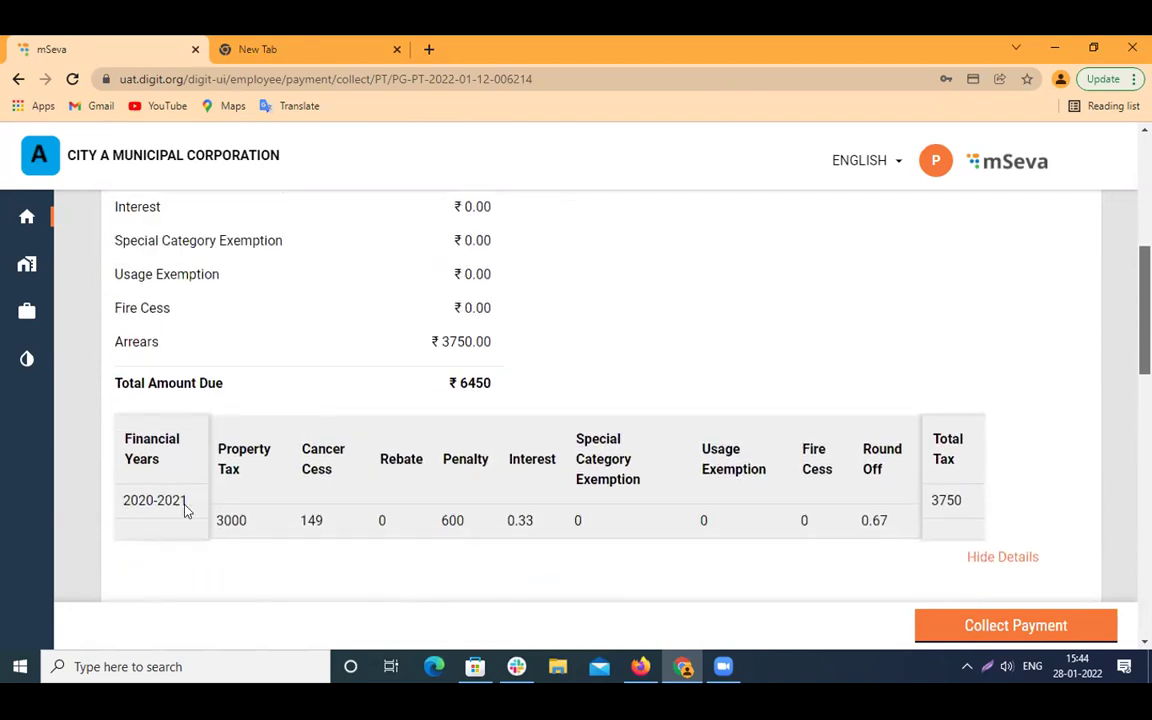
{"action": "scroll", "coordinate": [506, 357], "scroll_direction": "down", "scroll_amount": 2}
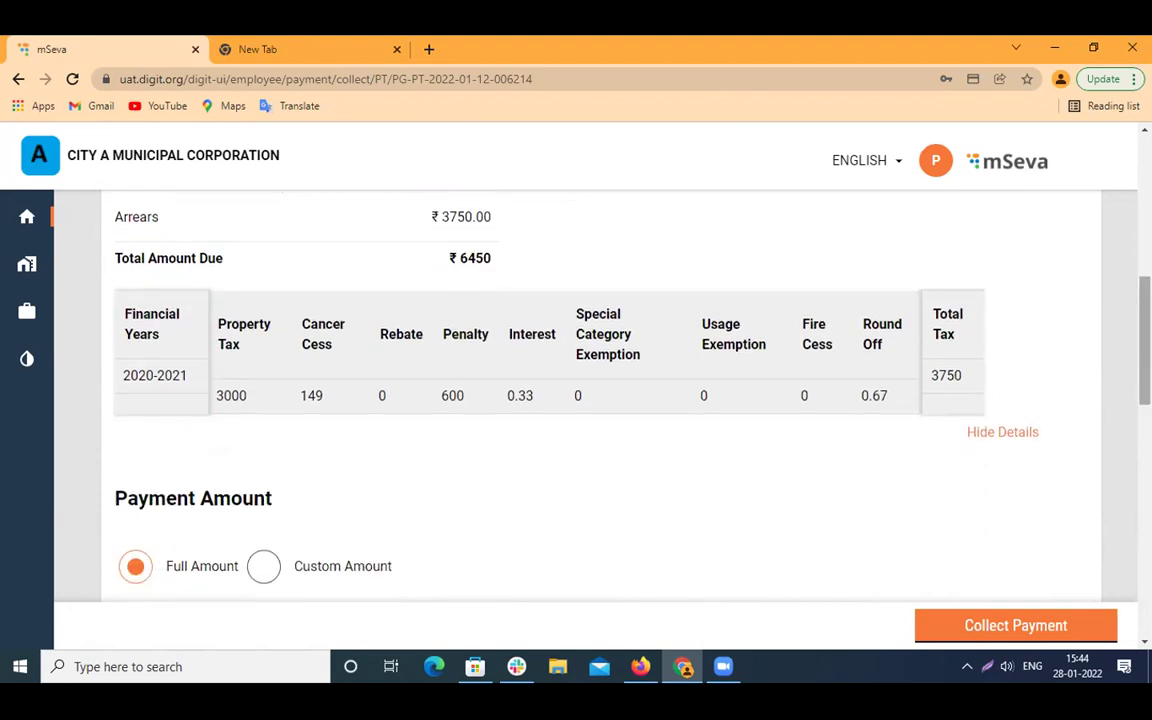
{"action": "scroll", "coordinate": [185, 260], "scroll_direction": "down", "scroll_amount": 2}
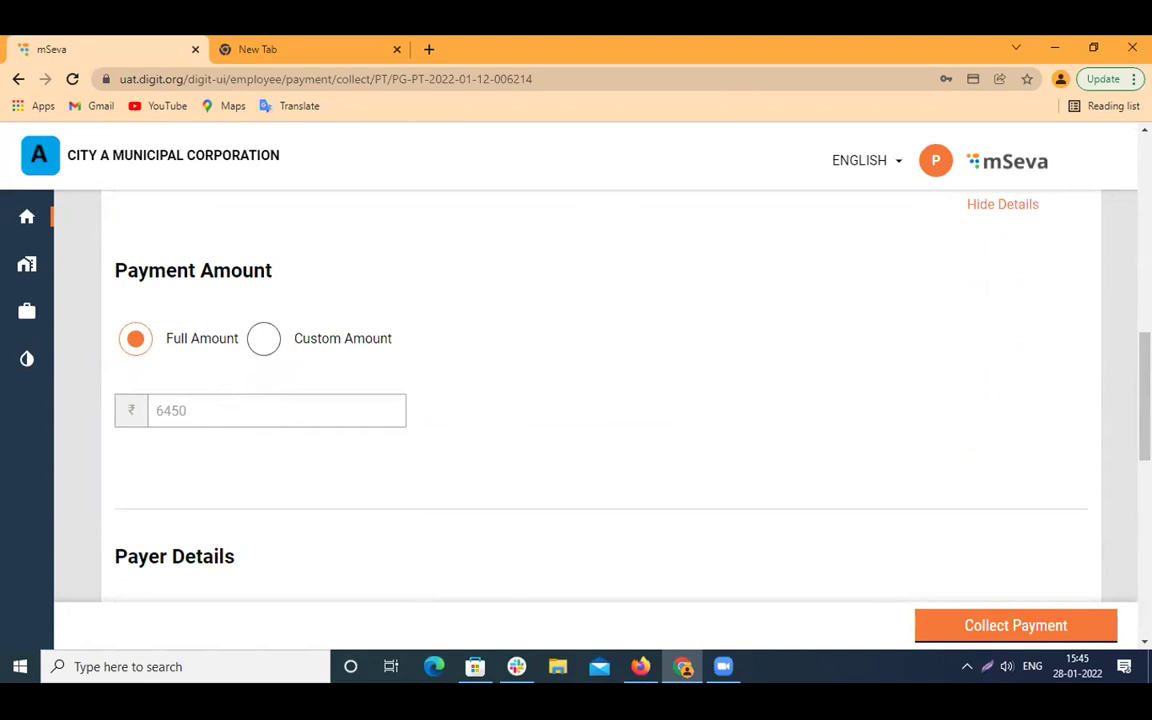
{"action": "scroll", "coordinate": [600, 400], "scroll_direction": "down", "scroll_amount": 3}
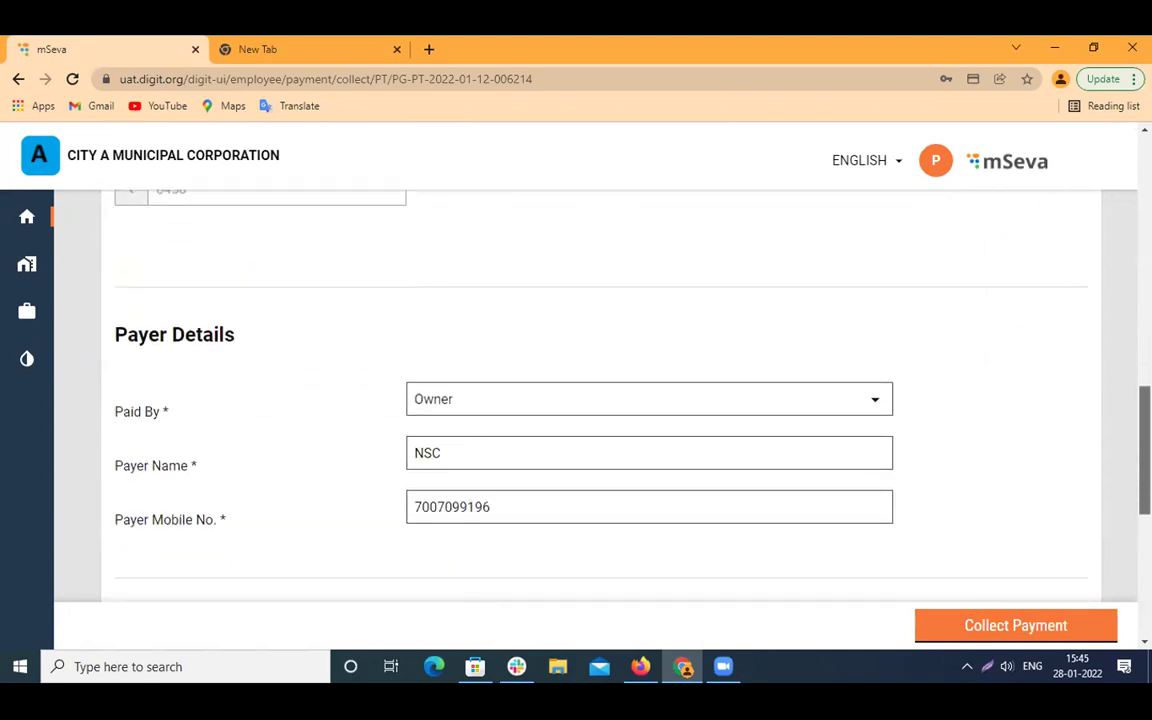
{"action": "scroll", "coordinate": [600, 400], "scroll_direction": "down", "scroll_amount": 3}
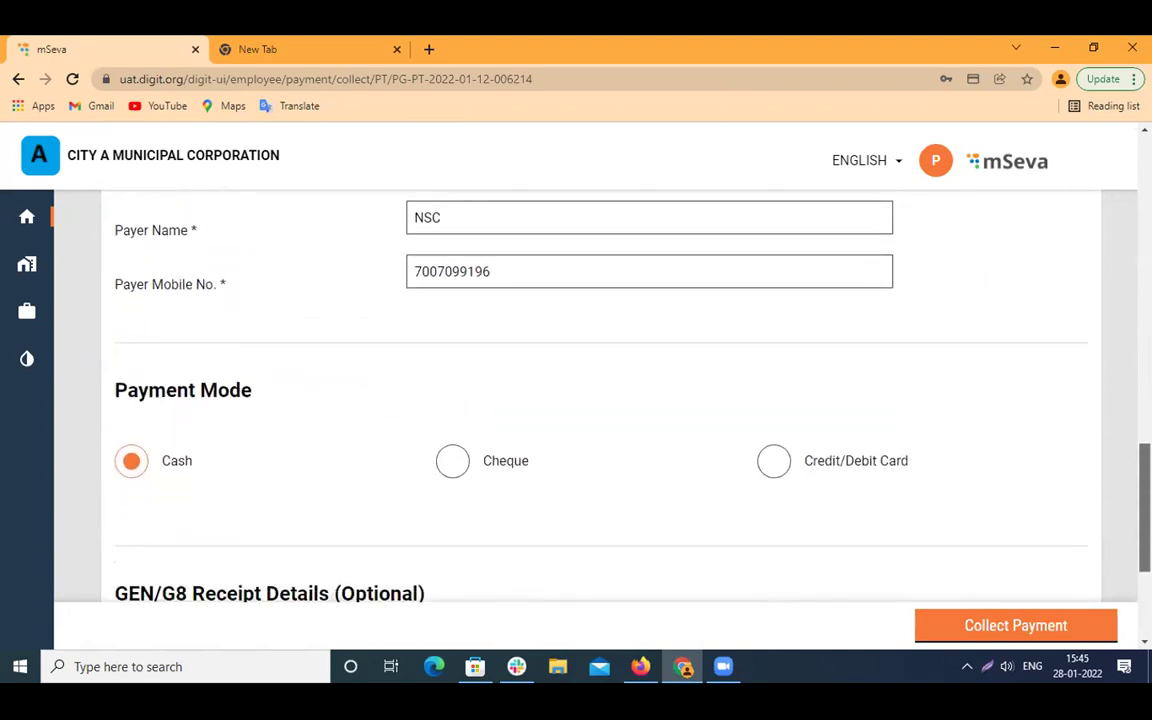
{"action": "scroll", "coordinate": [600, 400], "scroll_direction": "down", "scroll_amount": 1}
{"action": "scroll", "coordinate": [955, 520], "scroll_direction": "down", "scroll_amount": 2}
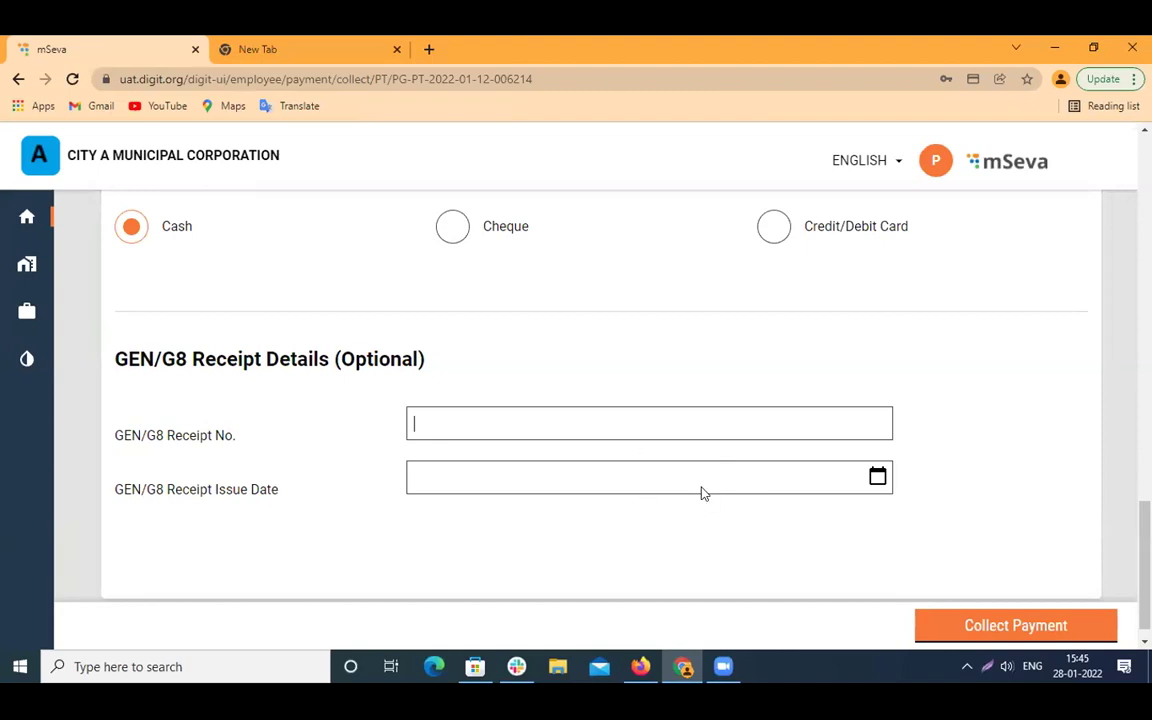
- Record the full ₹6450 cash payment for the property
{"action": "left_click", "coordinate": [1012, 626]}
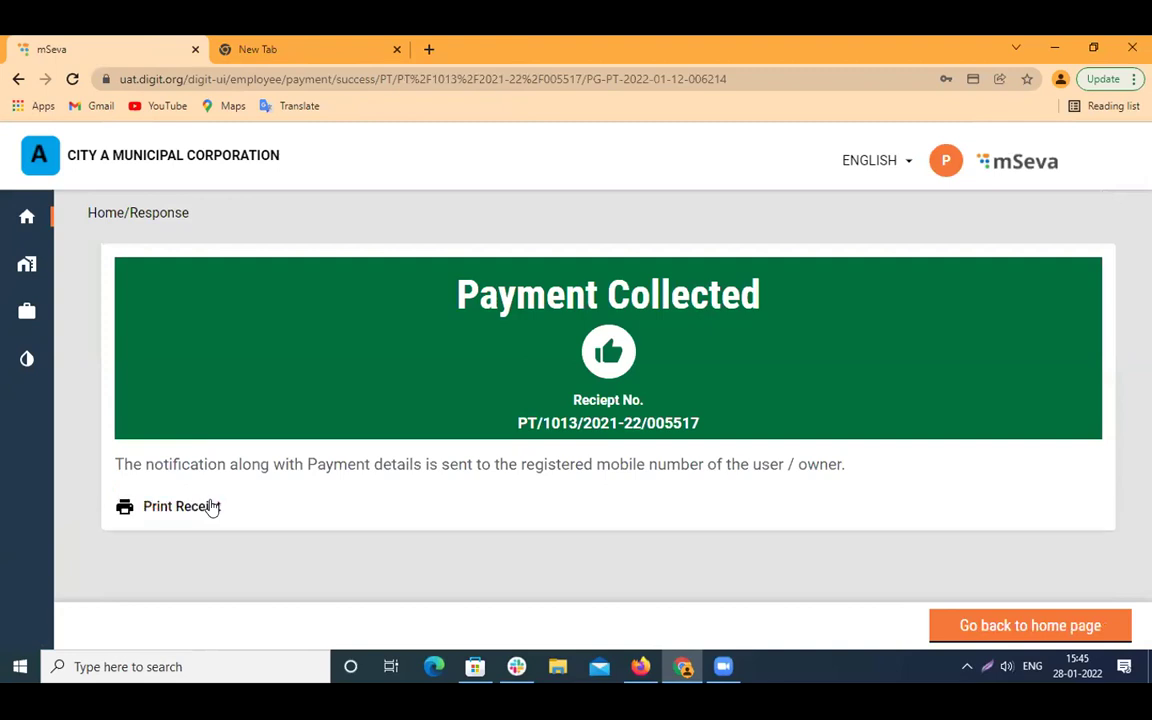
- Open the Property Tax Payment Receipt as a PDF
{"action": "left_click", "coordinate": [180, 506]}
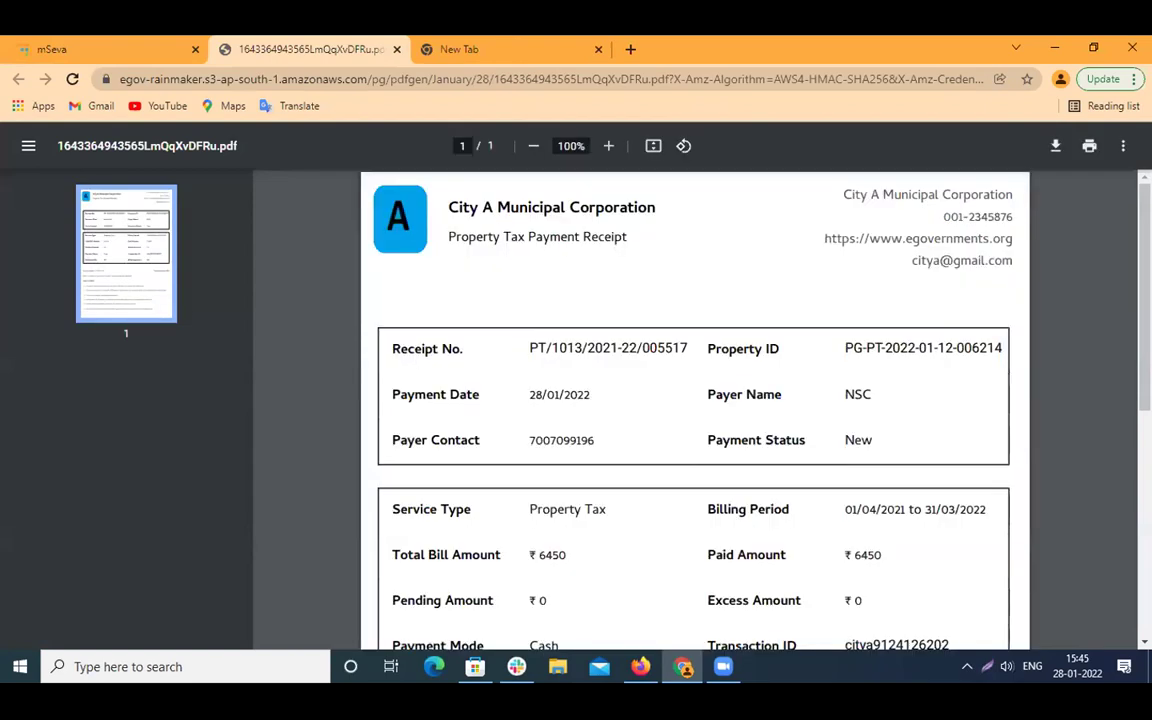
{"action": "scroll", "coordinate": [694, 400], "scroll_direction": "down", "scroll_amount": 2}
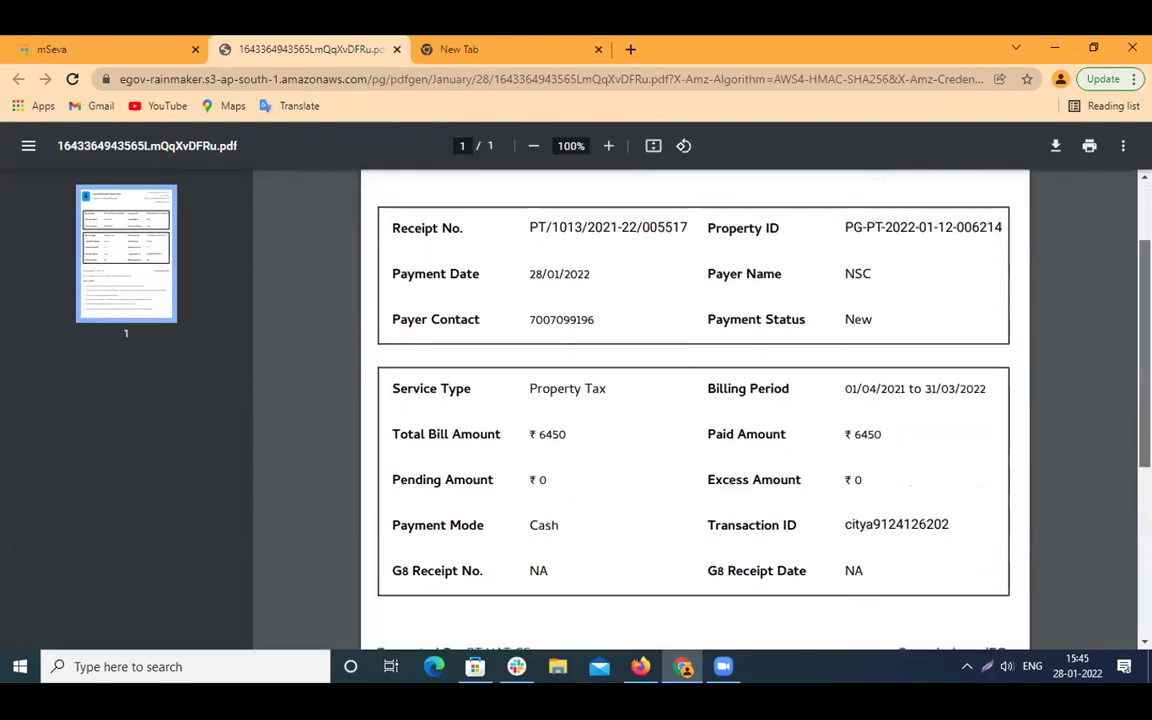
{"action": "scroll", "coordinate": [694, 400], "scroll_direction": "up", "scroll_amount": 2}
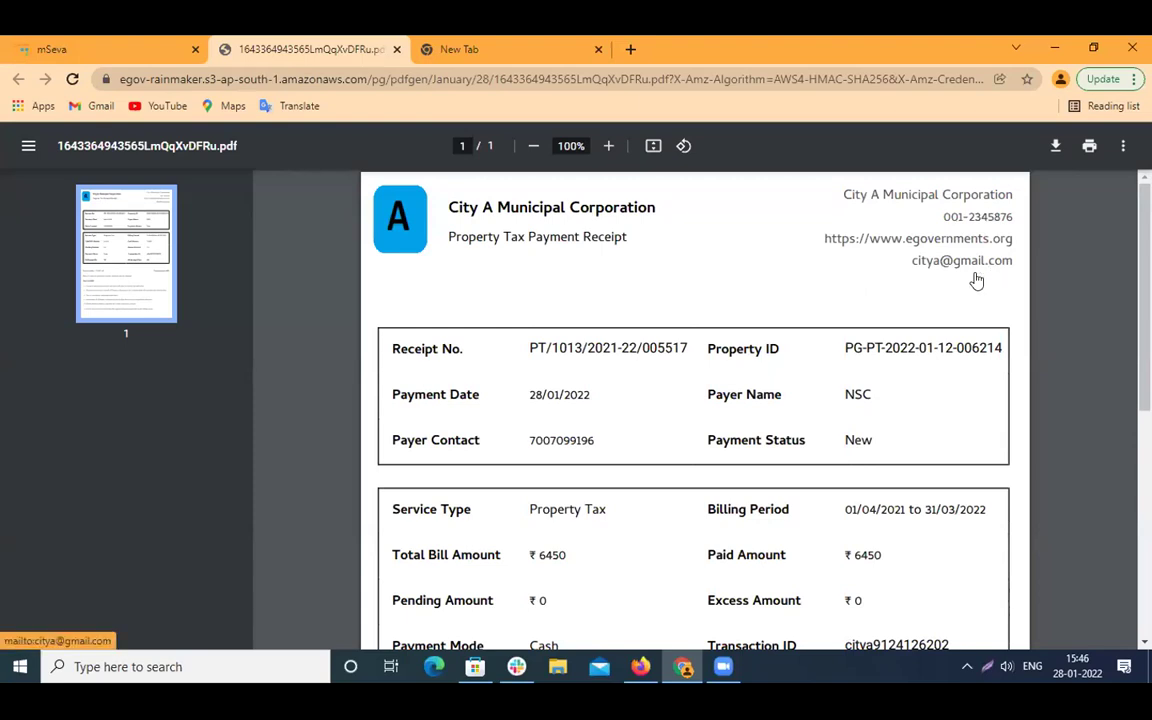
{"action": "scroll", "coordinate": [977, 281], "scroll_direction": "down", "scroll_amount": 3}
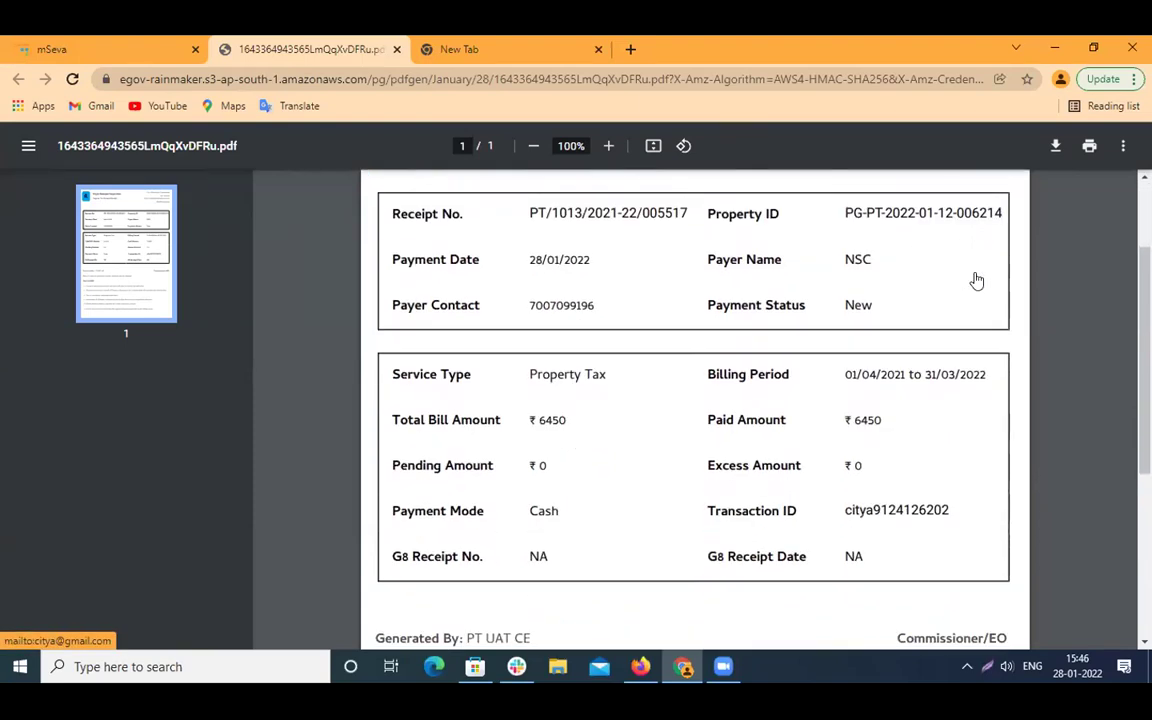
{"action": "scroll", "coordinate": [977, 281], "scroll_direction": "down", "scroll_amount": 5}
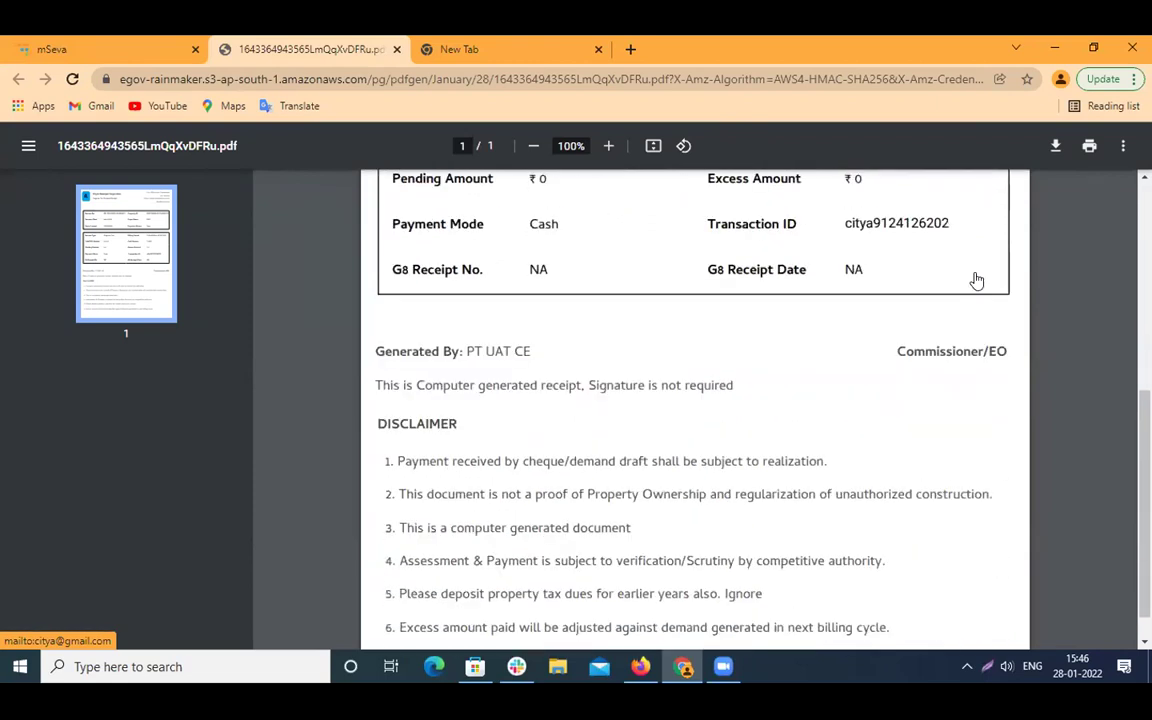
{"action": "scroll", "coordinate": [977, 281], "scroll_direction": "down", "scroll_amount": 1}
{"action": "scroll", "coordinate": [977, 281], "scroll_direction": "up", "scroll_amount": 5}
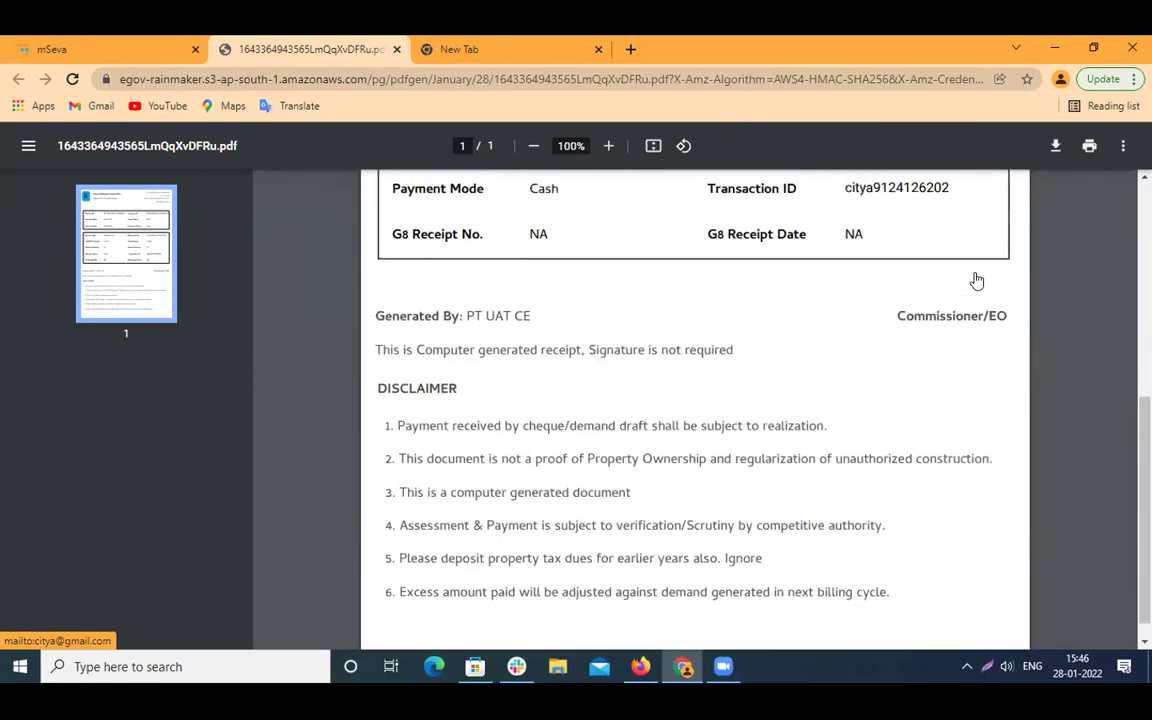
{"action": "scroll", "coordinate": [977, 281], "scroll_direction": "up", "scroll_amount": 3}
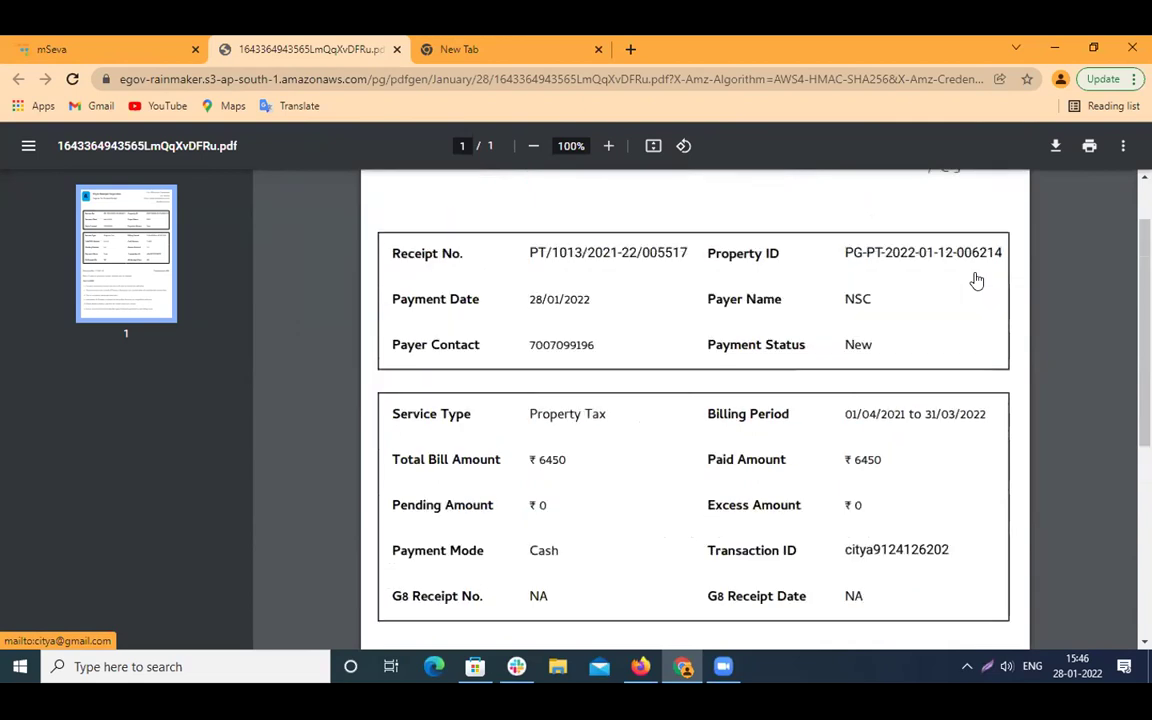